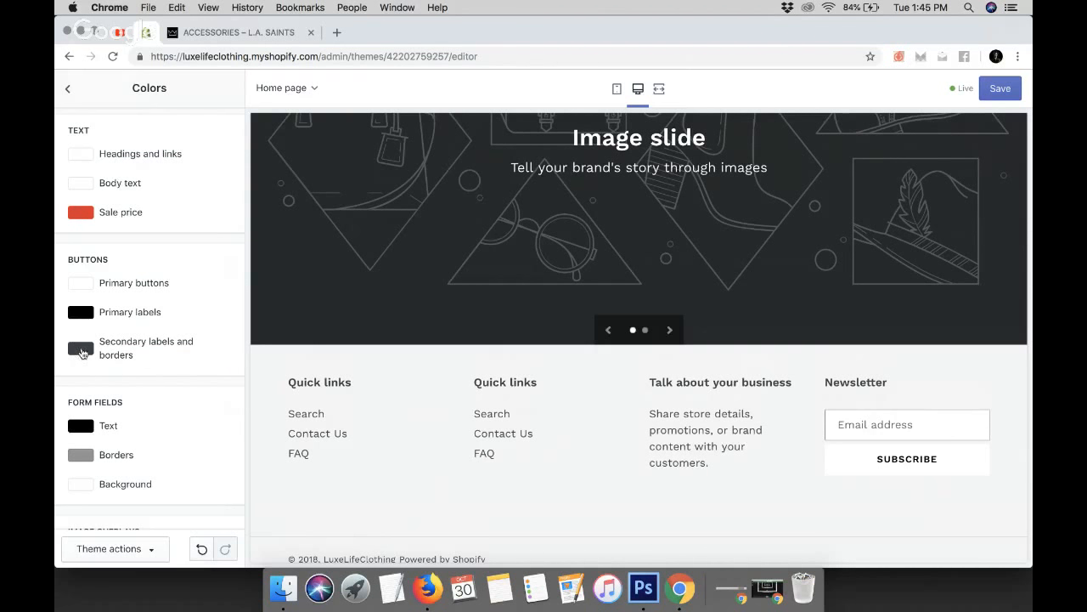
Set the secondary labels and borders button colour to black
left_click(81, 350)
left_click_drag(95, 452, 78, 463)
scroll(150, 382, "down", 1)
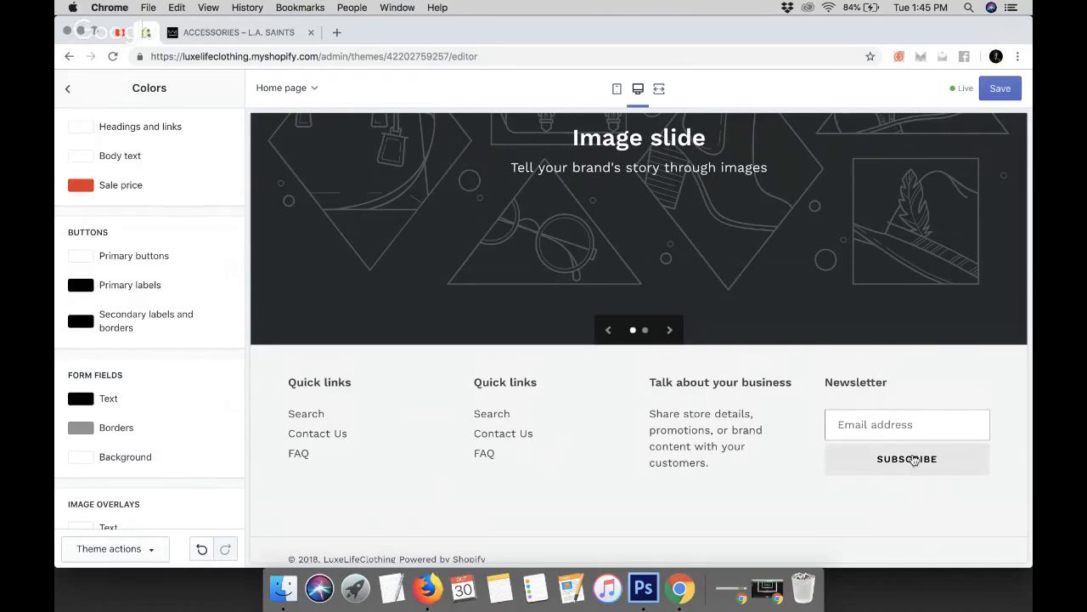
Scroll through the home page preview and colour settings to review the form field and image overlay options
scroll(408, 467, "up", 2)
scroll(408, 466, "up", 15)
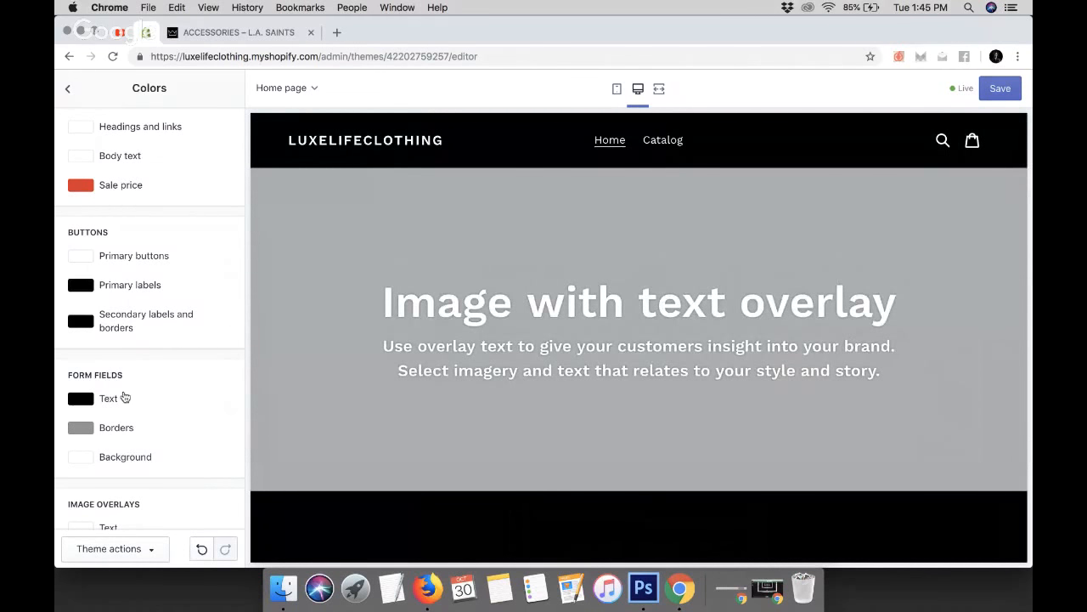
scroll(123, 398, "down", 3)
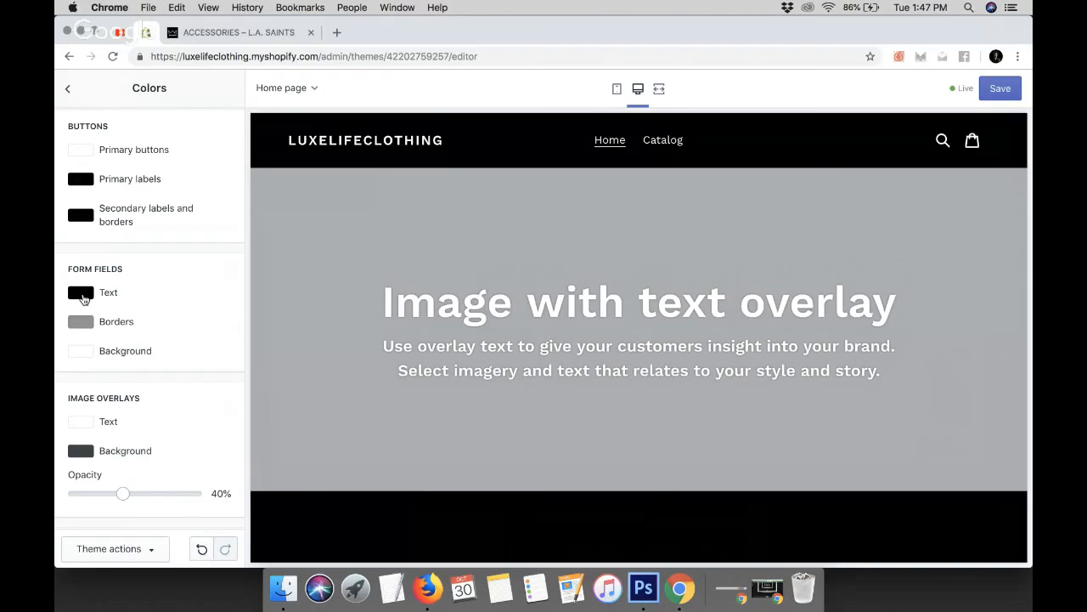
scroll(83, 297, "down", 3)
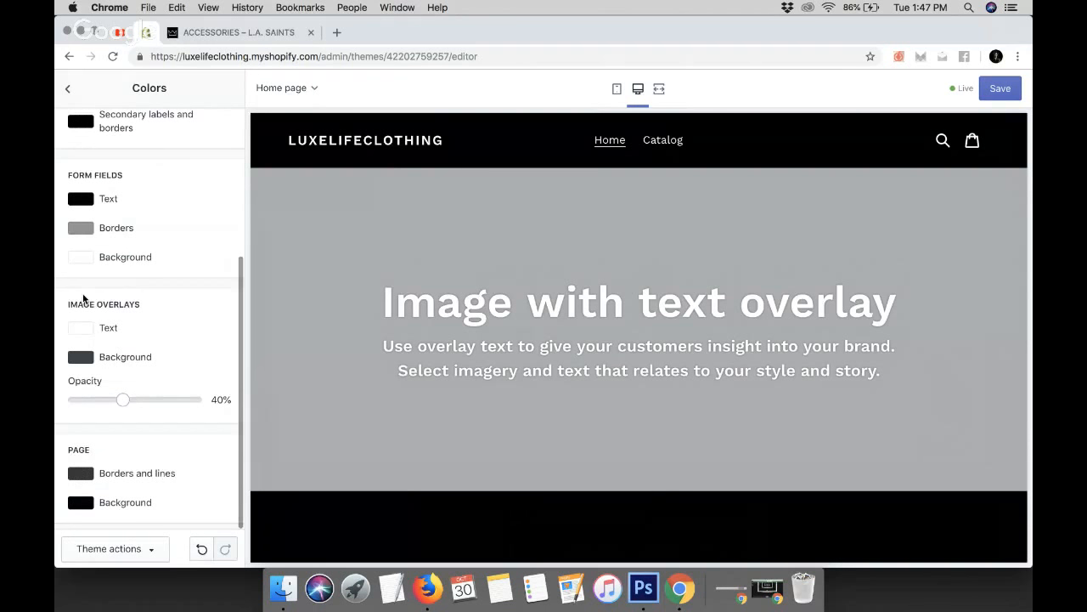
scroll(85, 297, "up", 3)
scroll(487, 371, "down", 10)
scroll(490, 368, "down", 4)
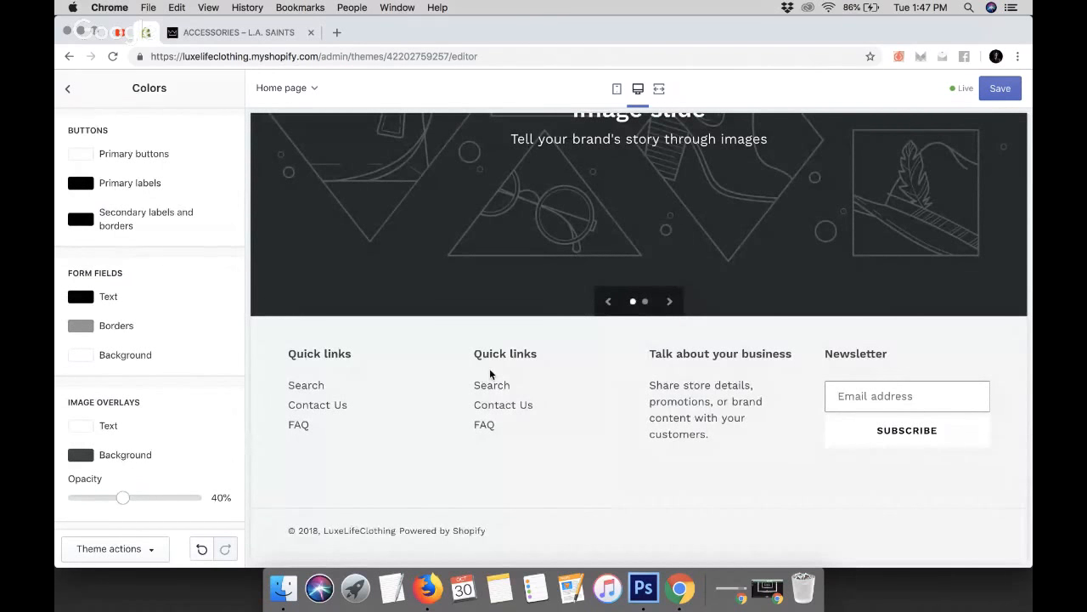
Enter Testing into the newsletter email field of the preview to check the form field styling
left_click(861, 395)
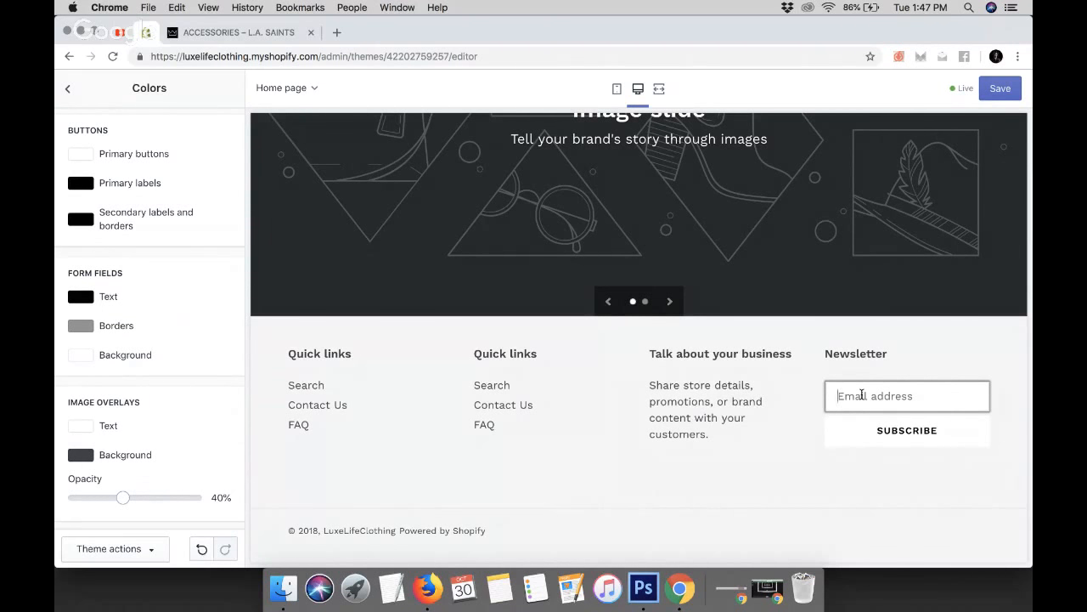
type("Testing")
left_click_drag(838, 395, 888, 396)
left_click(831, 456)
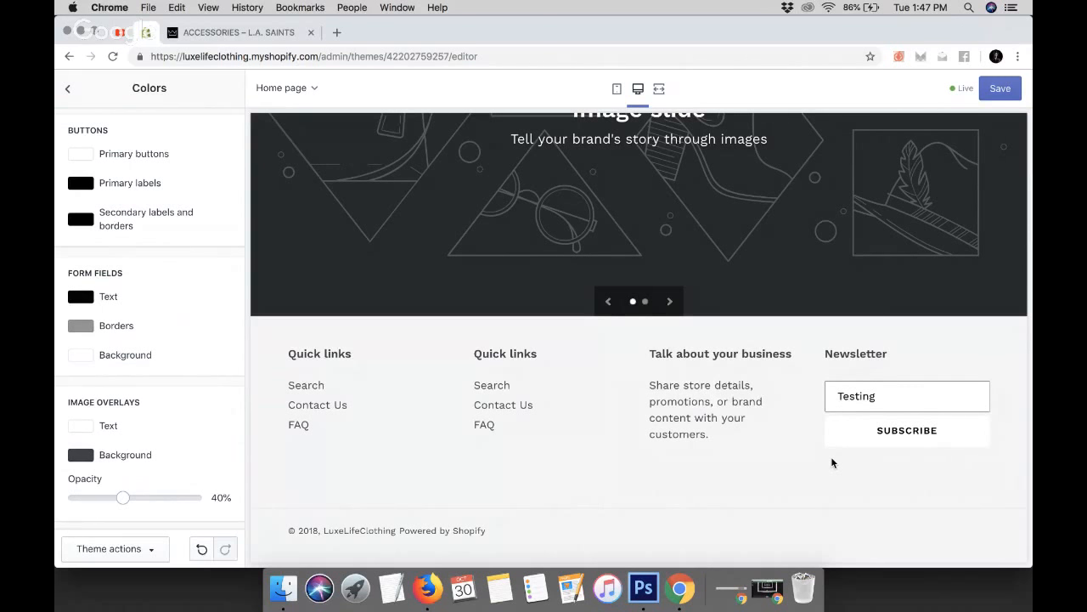
Set the form fields background colour to #FF0000 and retype Testing in the newsletter field to preview it
left_click(82, 355)
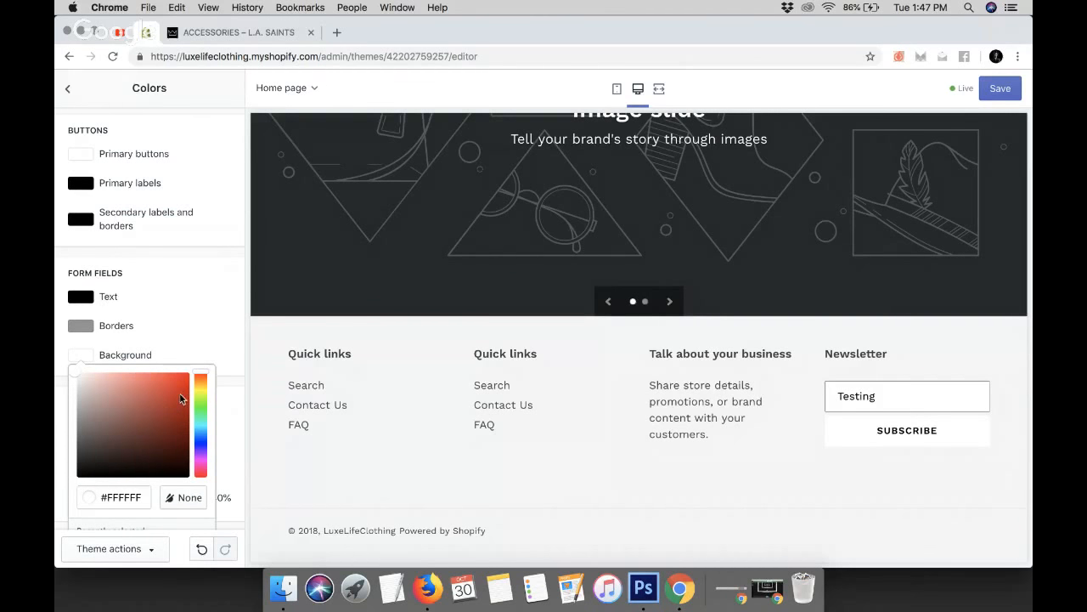
left_click_drag(180, 398, 204, 359)
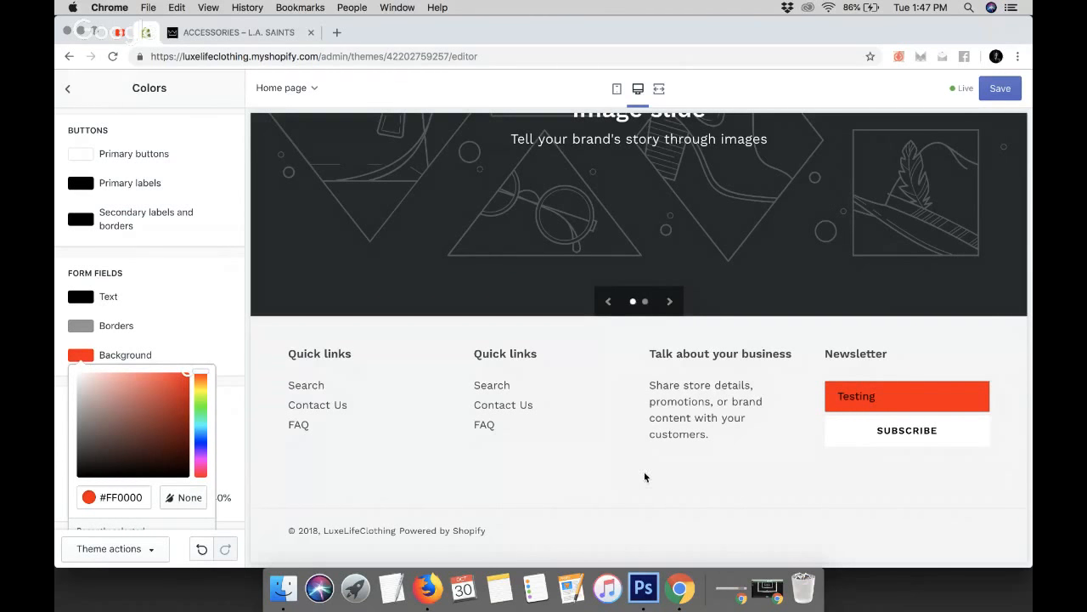
left_click(212, 353)
left_click_drag(881, 393, 809, 400)
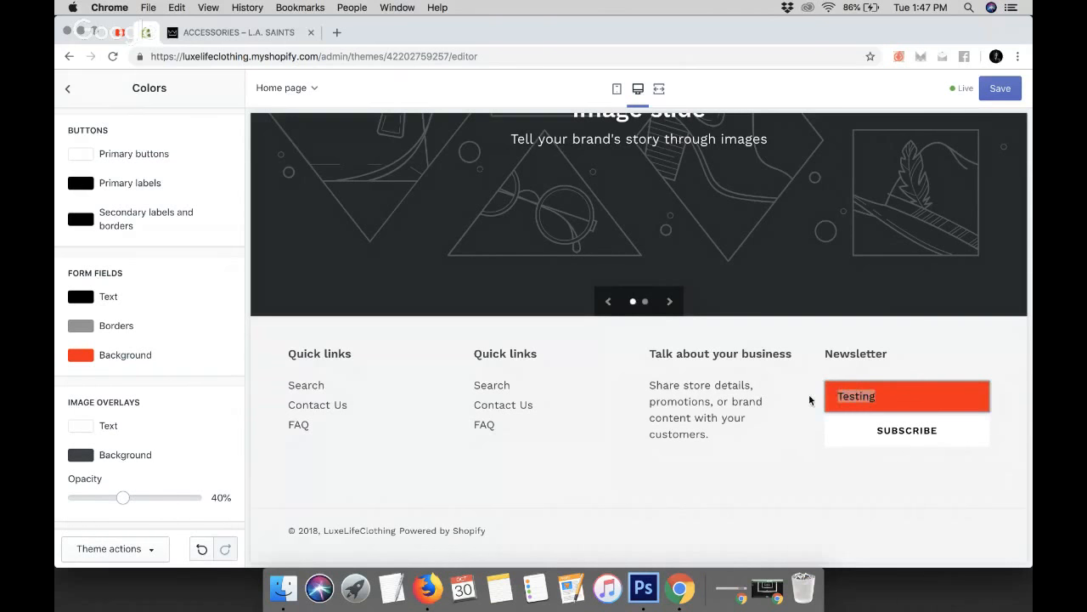
type("Testing")
Restore the form fields background colour to white
left_click(90, 358)
left_click_drag(86, 379, 55, 345)
left_click(56, 333)
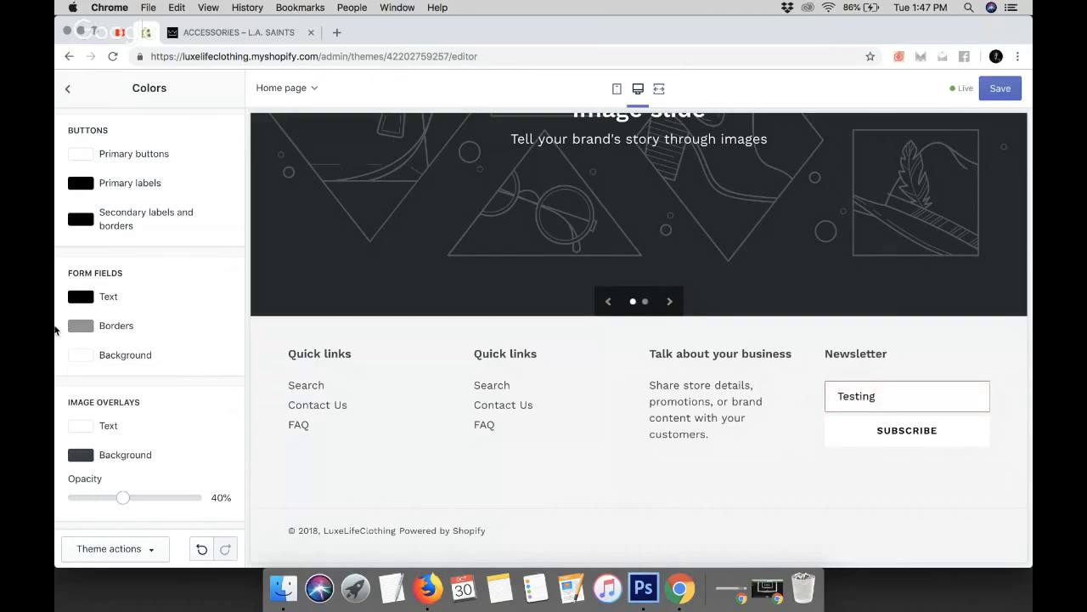
Scroll through the home page preview to review how the colour settings look
left_click(901, 391)
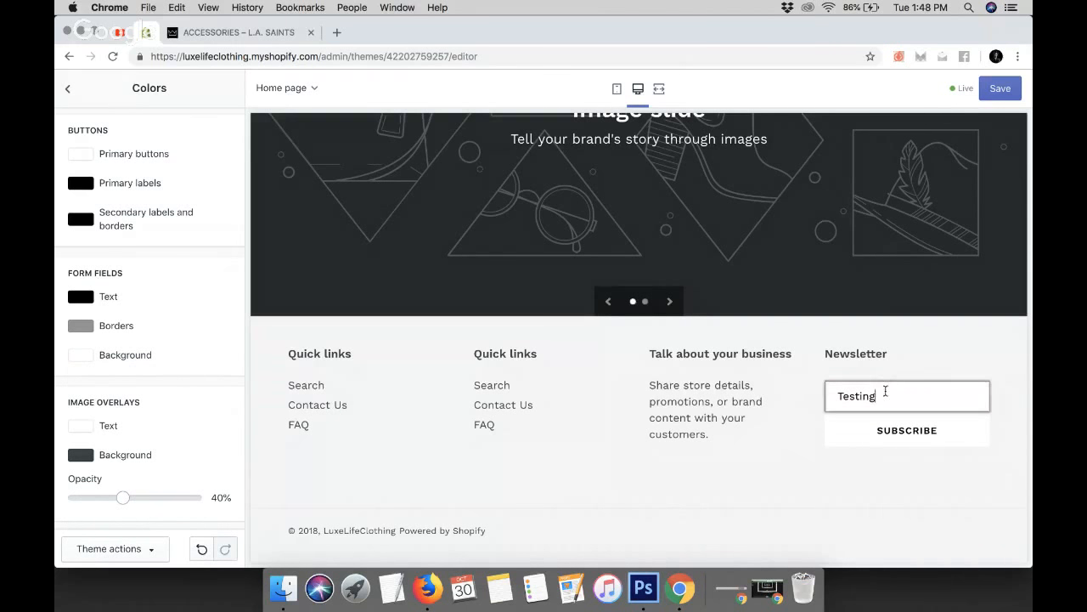
left_click(770, 459)
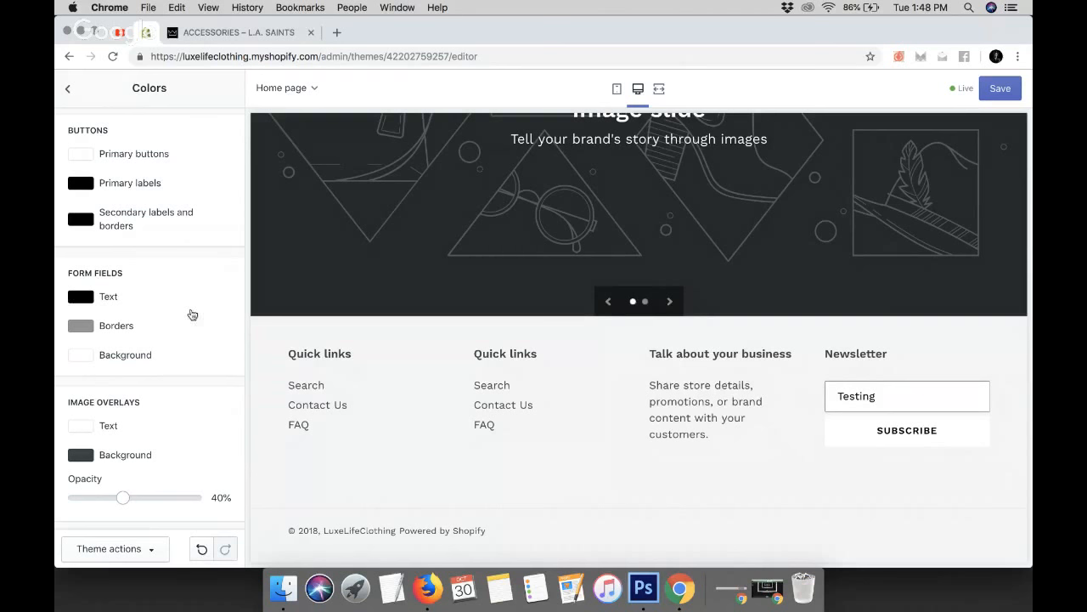
scroll(162, 330, "down", 3)
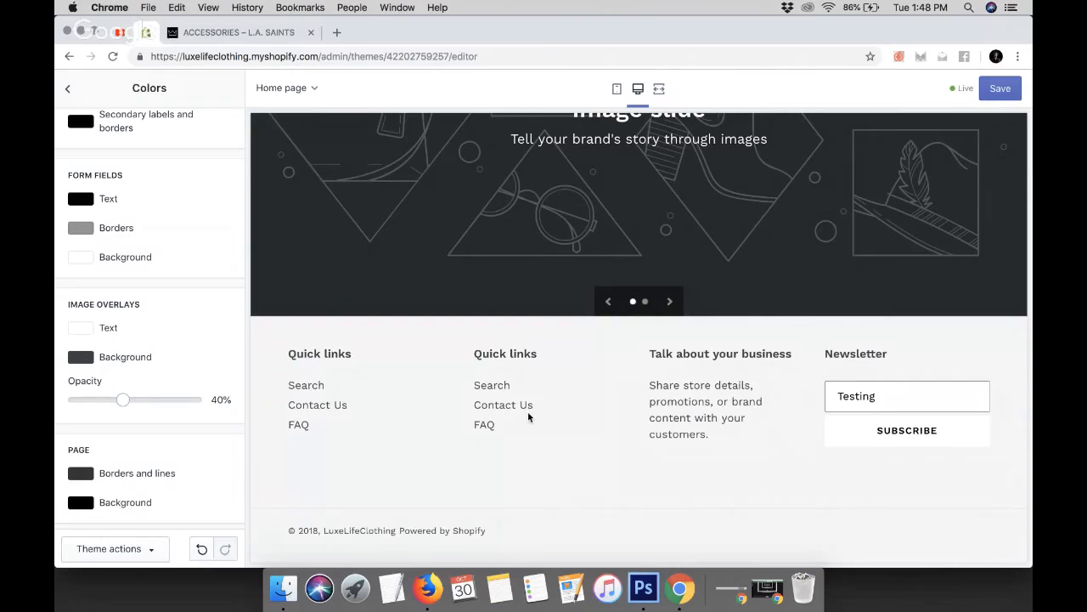
scroll(527, 412, "up", 1)
scroll(528, 417, "up", 2)
scroll(629, 150, "up", 5)
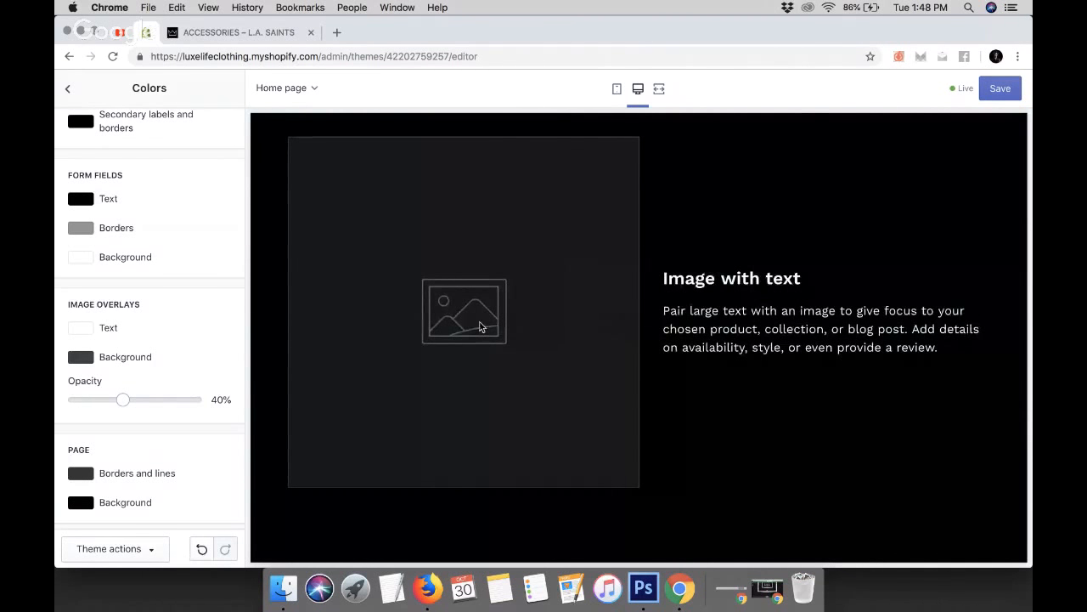
scroll(479, 326, "up", 5)
scroll(479, 326, "up", 4)
scroll(479, 326, "down", 2)
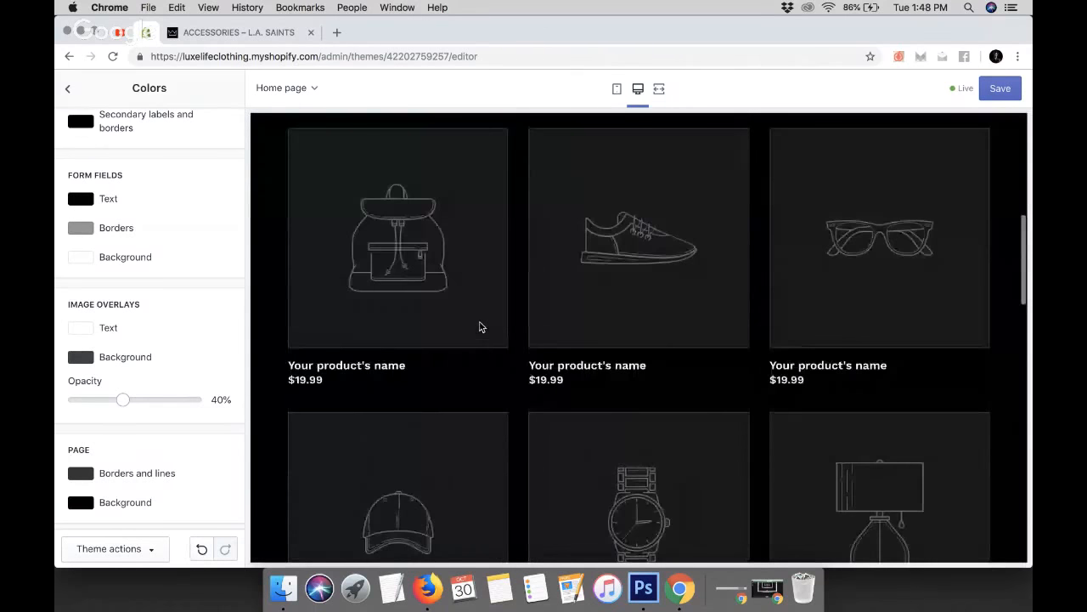
scroll(456, 319, "up", 6)
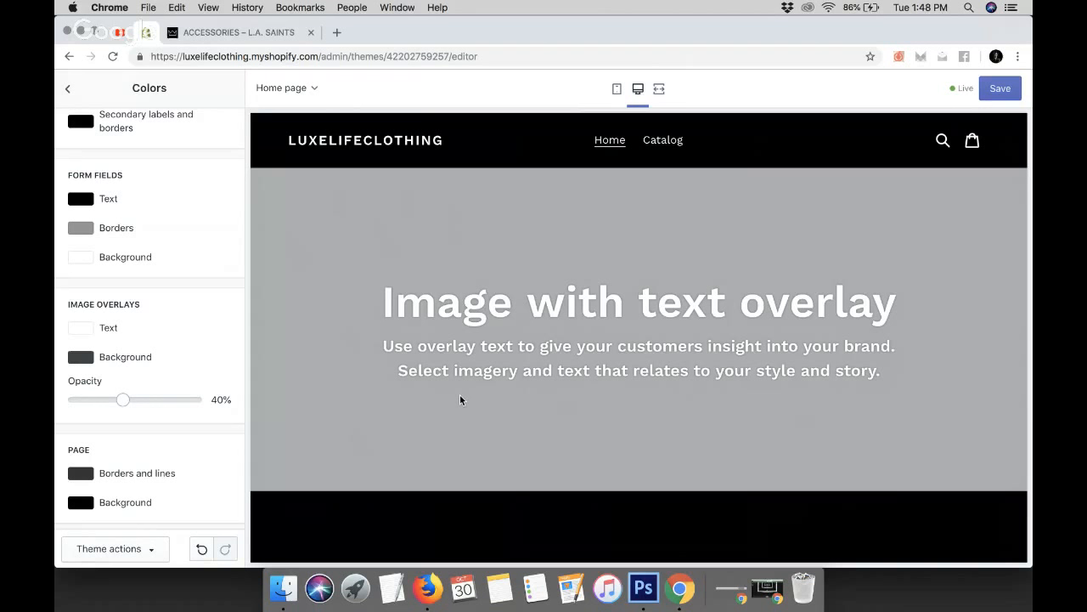
Set the image overlay opacity to 34%
left_click_drag(123, 399, 171, 400)
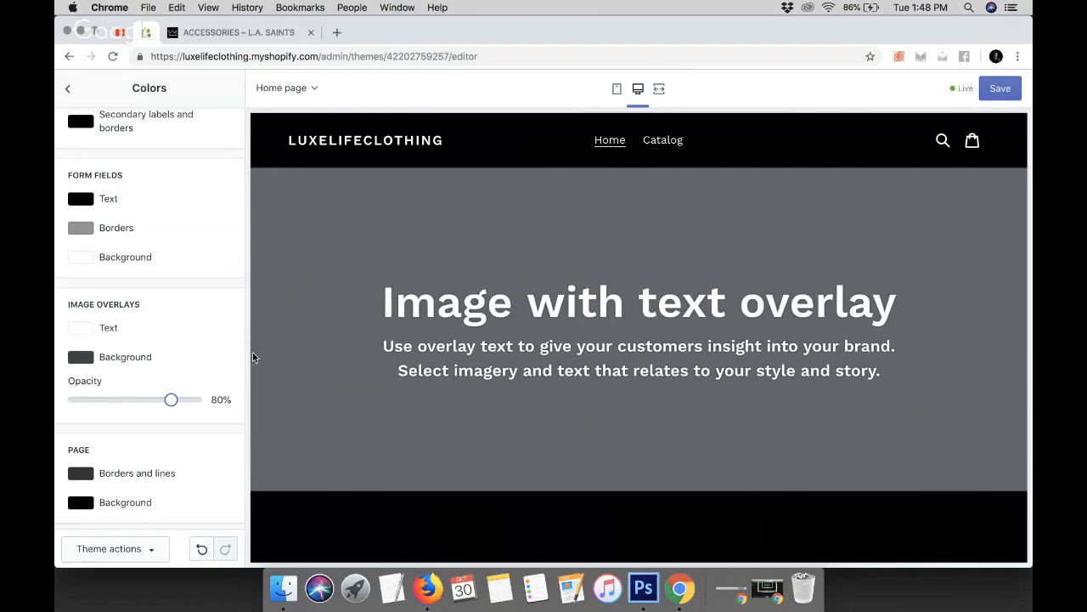
left_click_drag(170, 399, 106, 403)
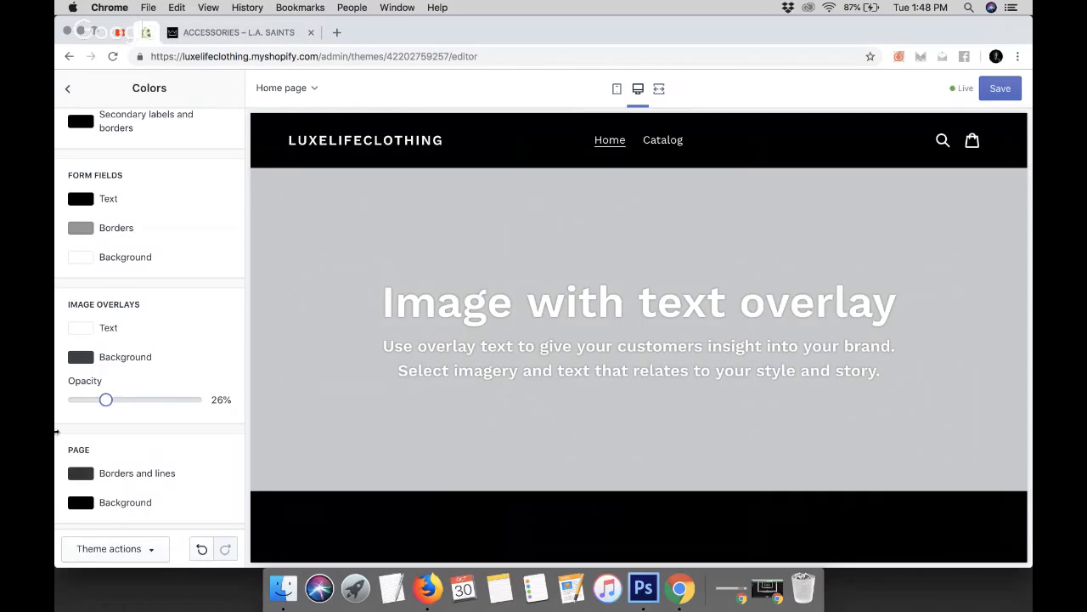
left_click_drag(105, 400, 57, 418)
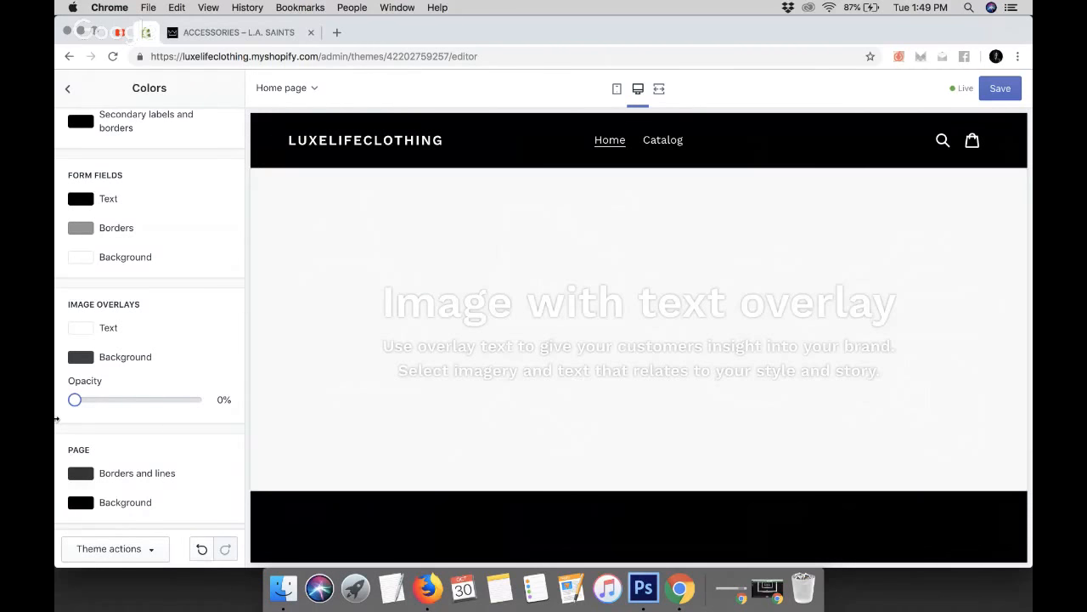
left_click_drag(75, 400, 116, 400)
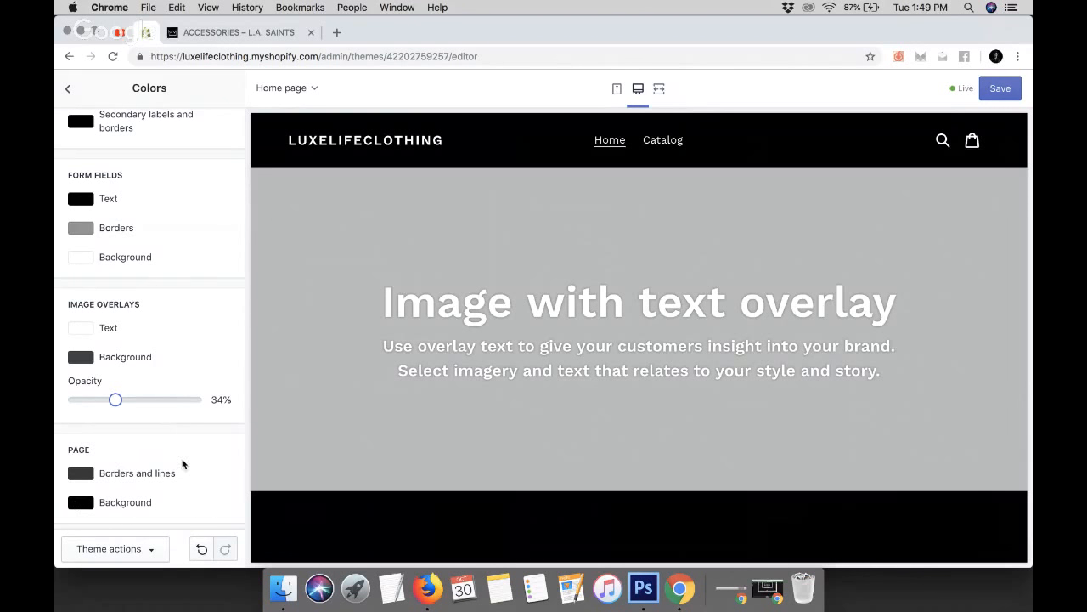
Save the theme colour changes and return to the theme settings list
scroll(182, 464, "up", 5)
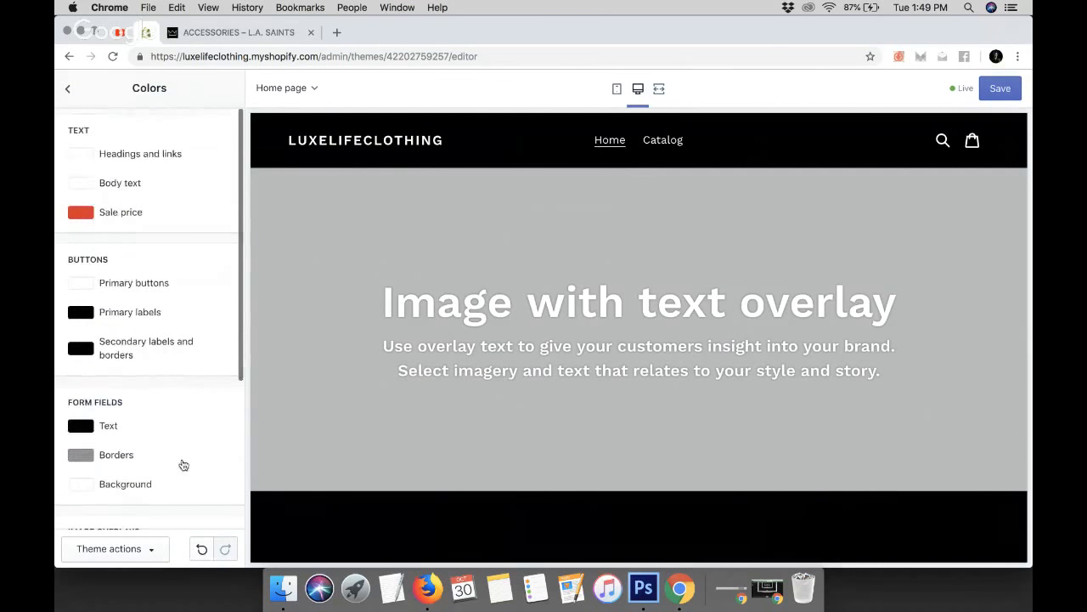
scroll(544, 479, "down", 10)
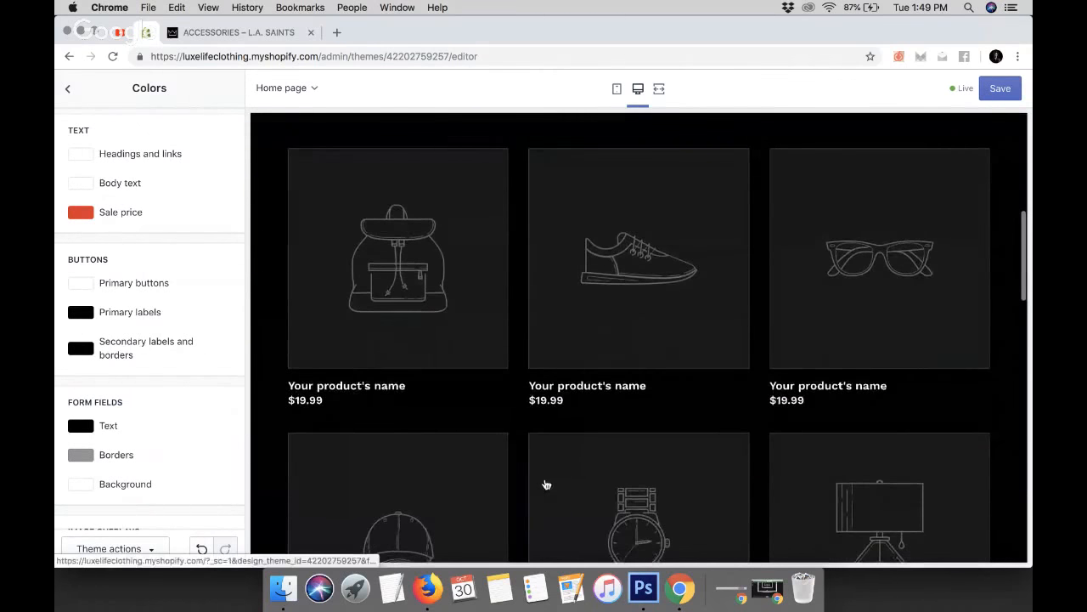
scroll(546, 485, "down", 15)
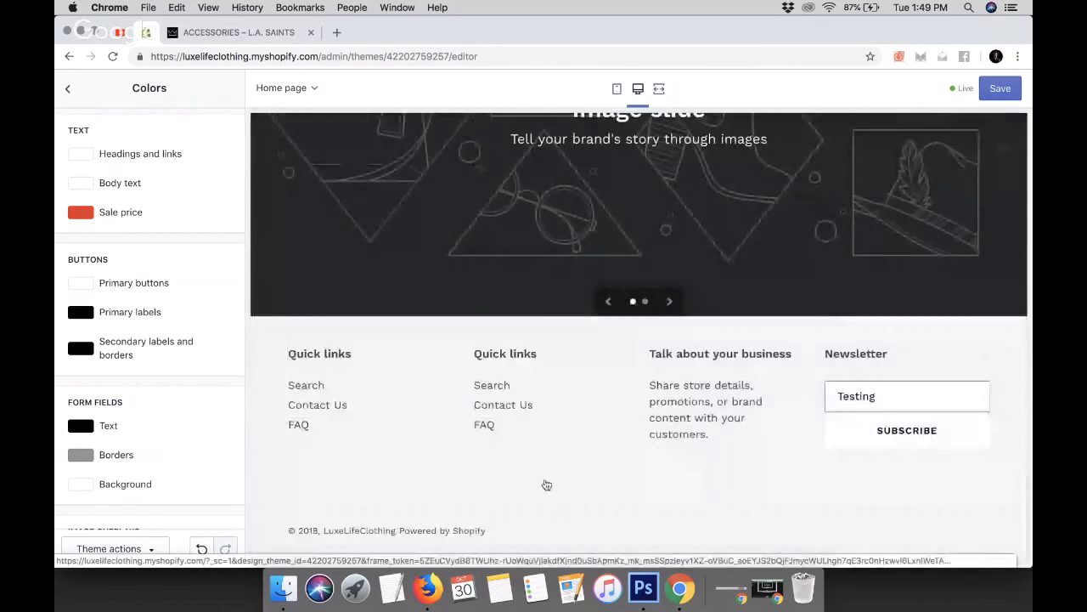
scroll(546, 483, "up", 20)
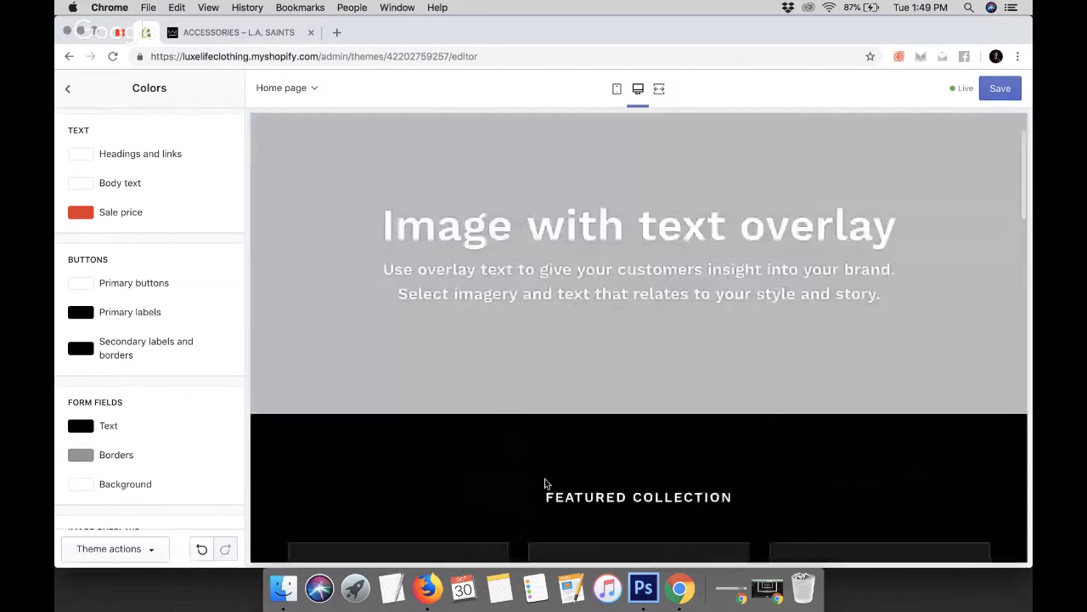
scroll(545, 484, "down", 20)
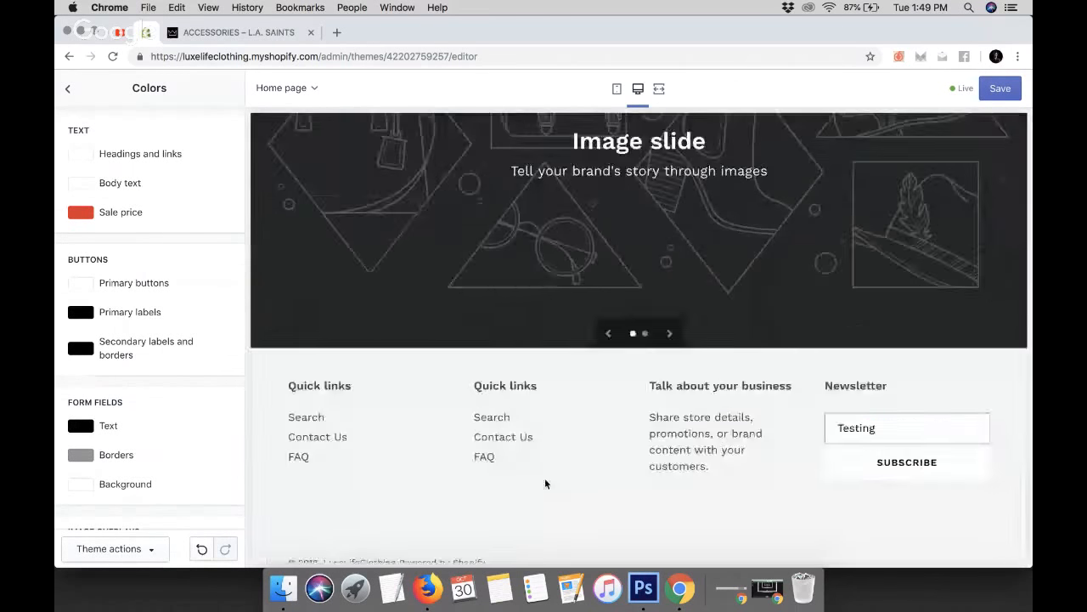
scroll(546, 483, "up", 15)
scroll(545, 483, "up", 5)
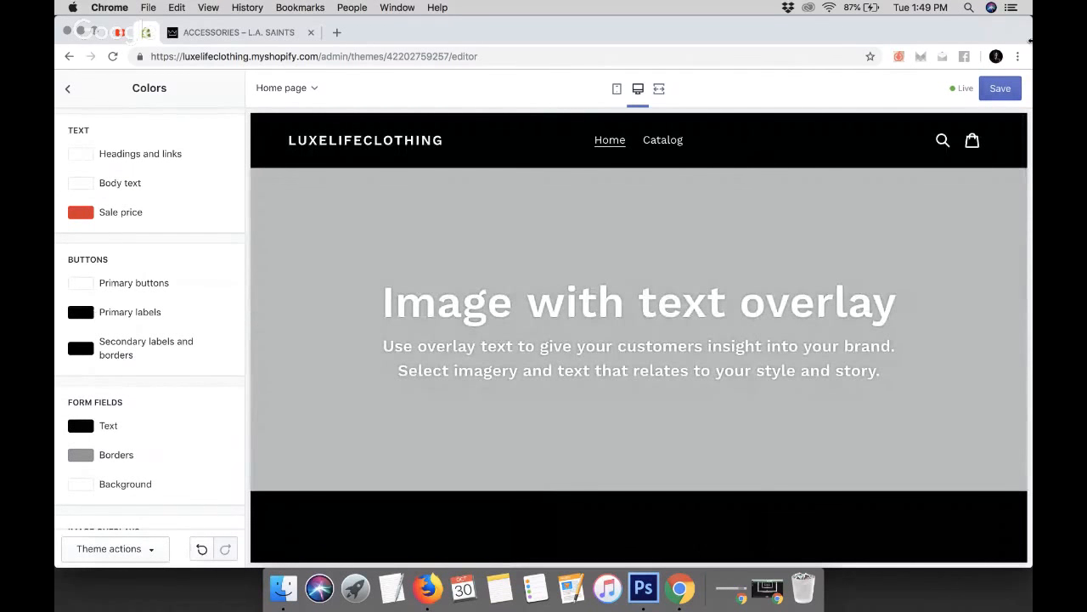
left_click(1003, 88)
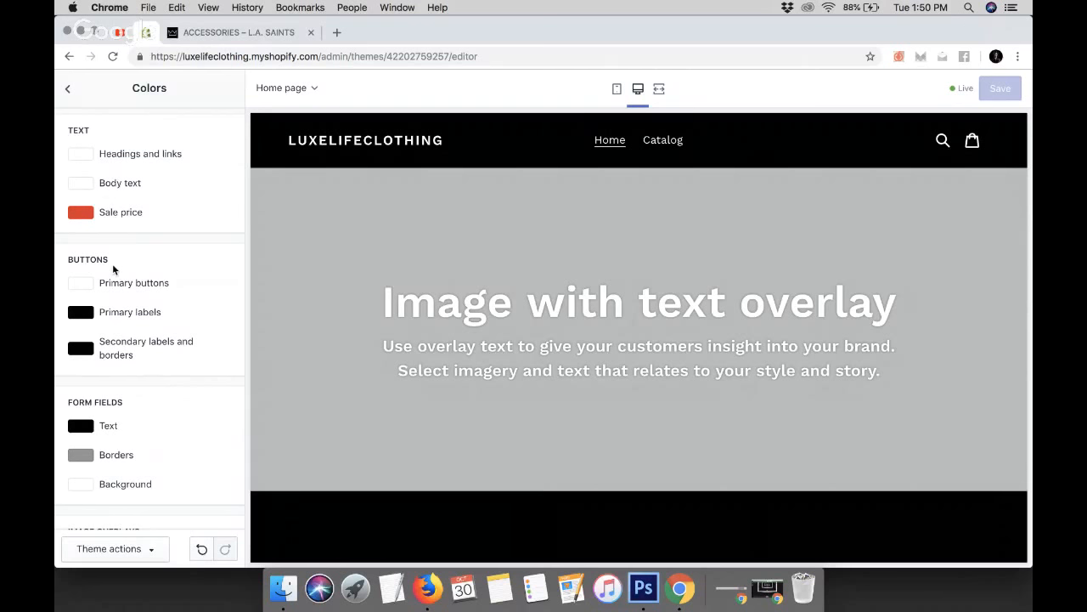
left_click(68, 88)
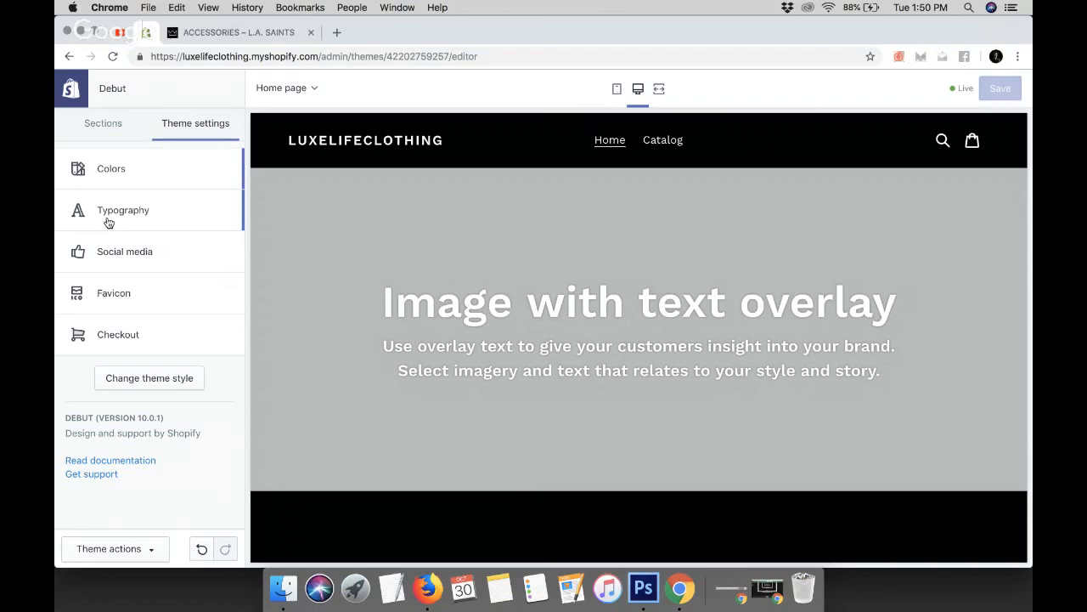
Open a new browser tab and search Google for target font
left_click(337, 33)
type("target font")
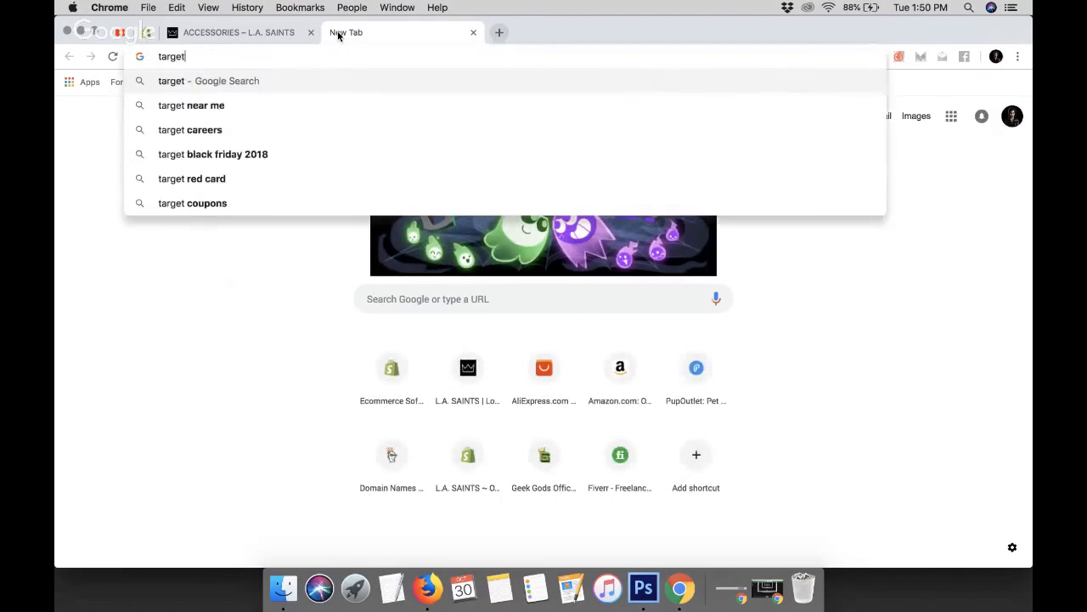
key("Return")
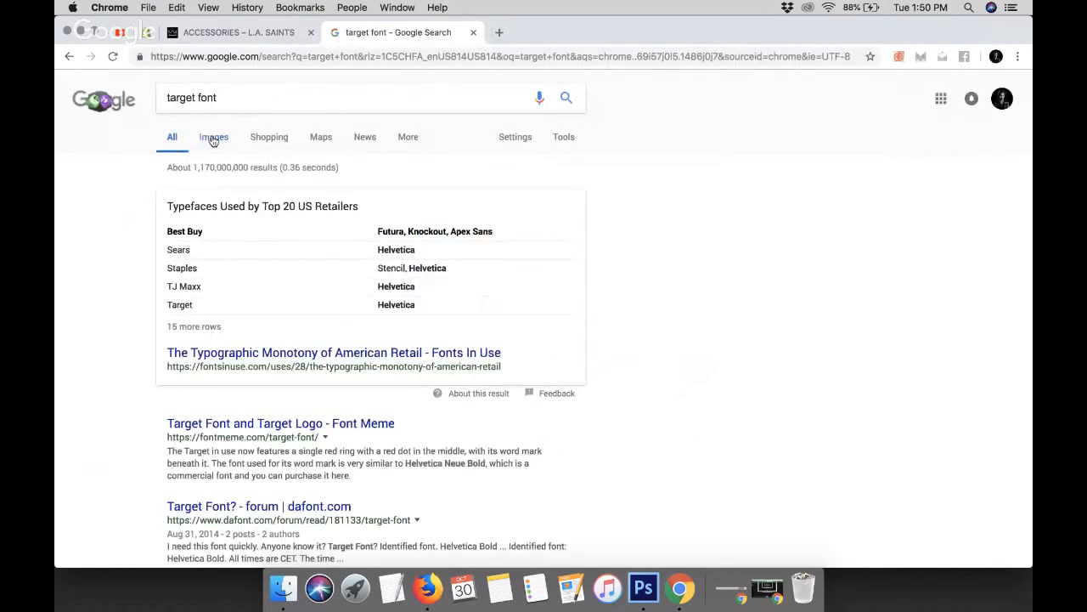
Switch to image results and browse the Target font images
left_click(213, 139)
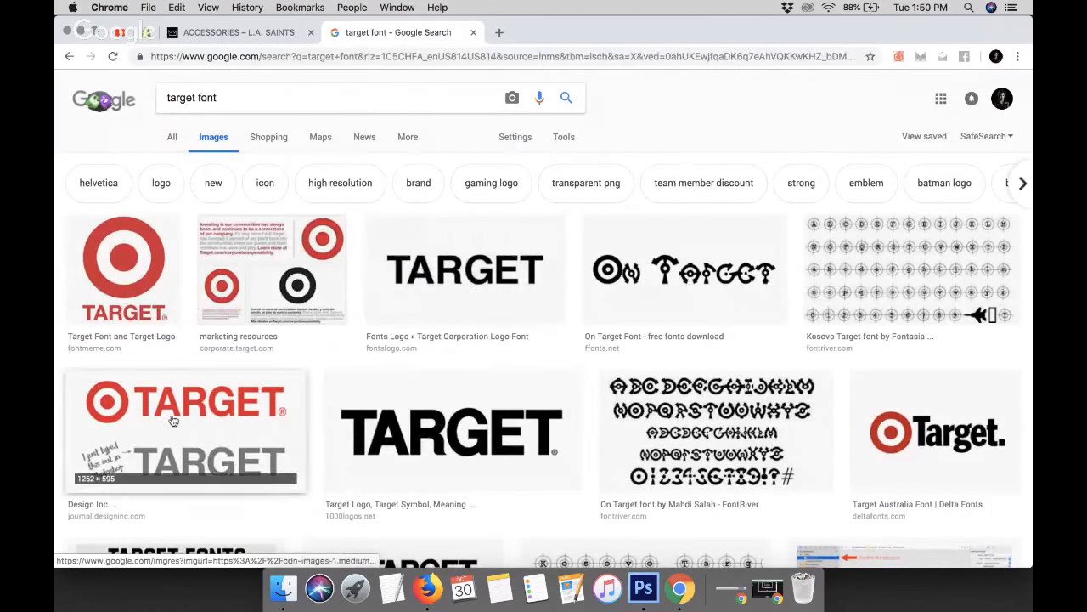
scroll(170, 421, "down", 1)
scroll(170, 421, "down", 7)
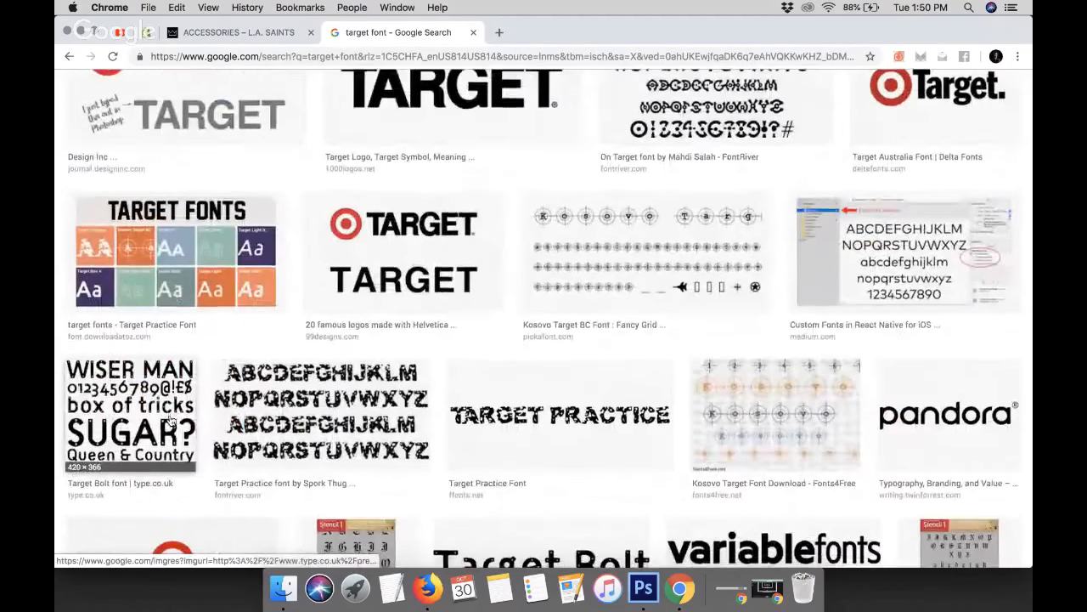
scroll(595, 450, "down", 8)
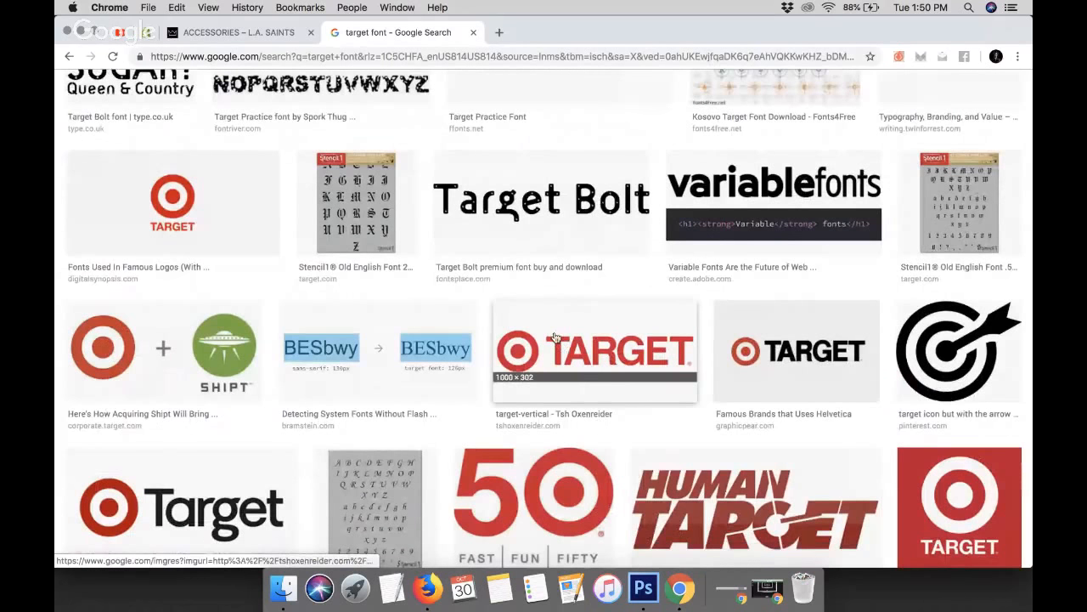
scroll(557, 337, "down", 9)
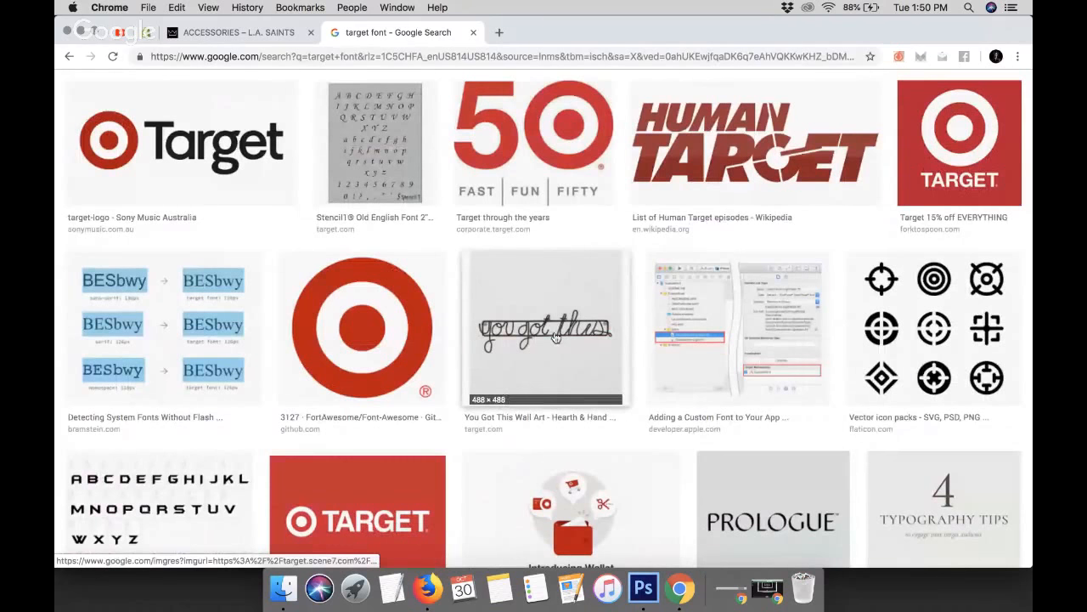
Browse the Target font image results and preview a store-hours sign image
scroll(555, 337, "down", 1)
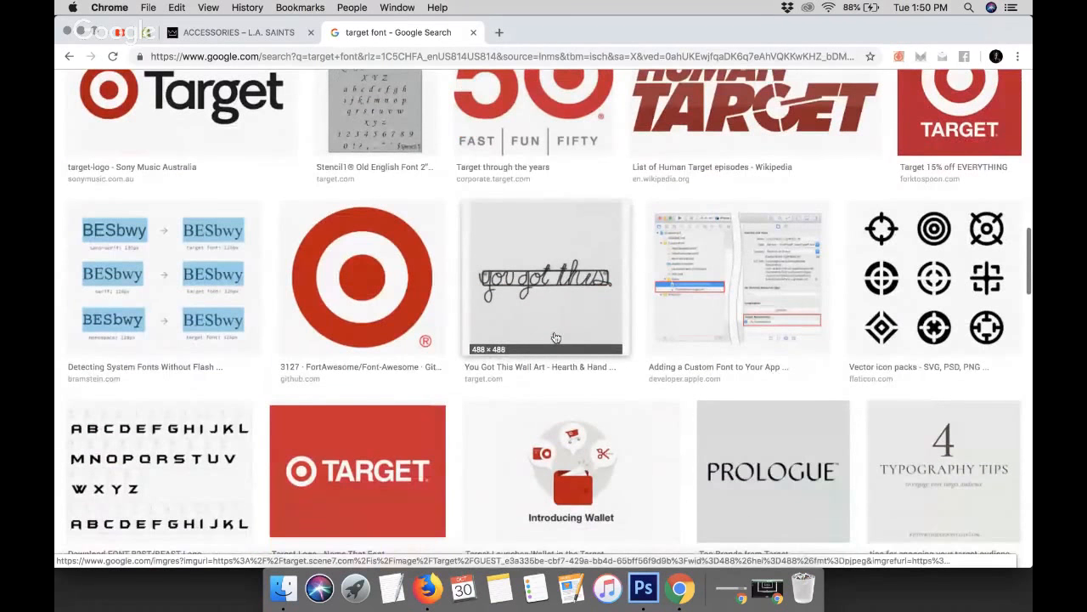
scroll(555, 337, "down", 10)
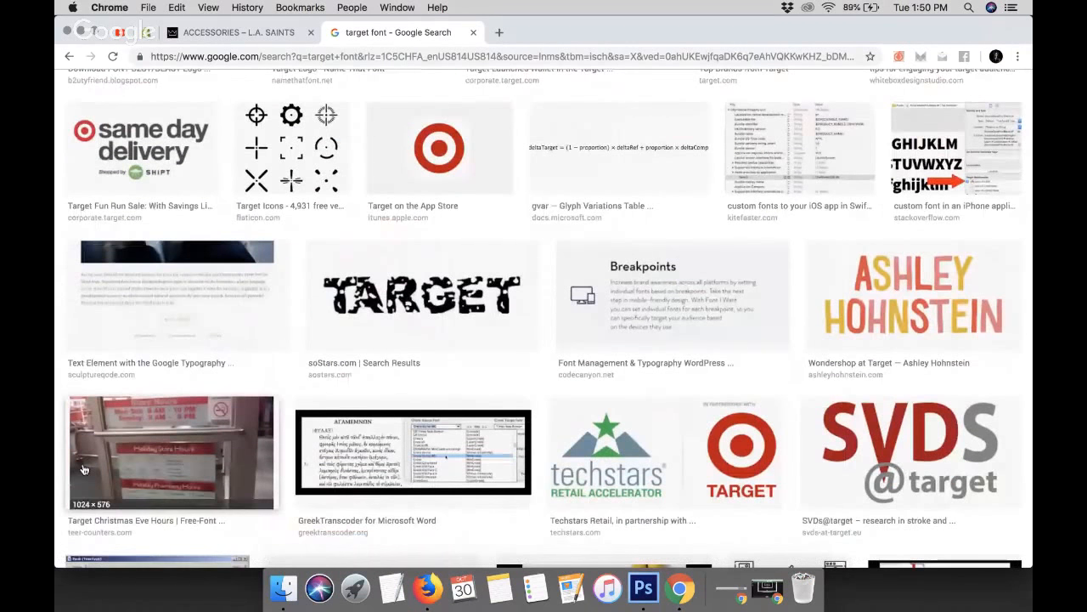
left_click(84, 469)
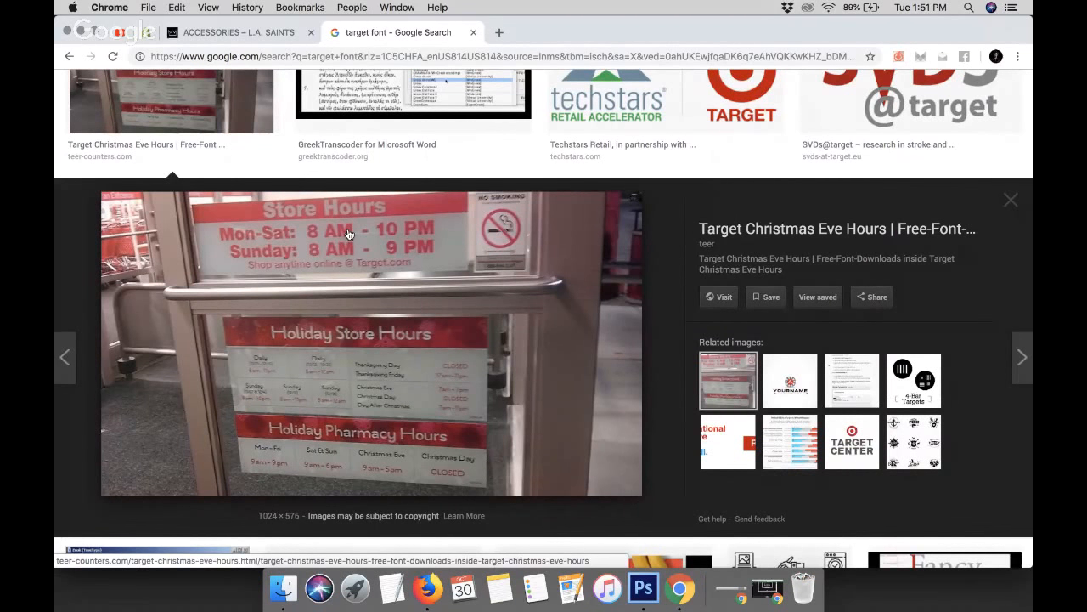
scroll(347, 234, "down", 5)
scroll(348, 235, "up", 10)
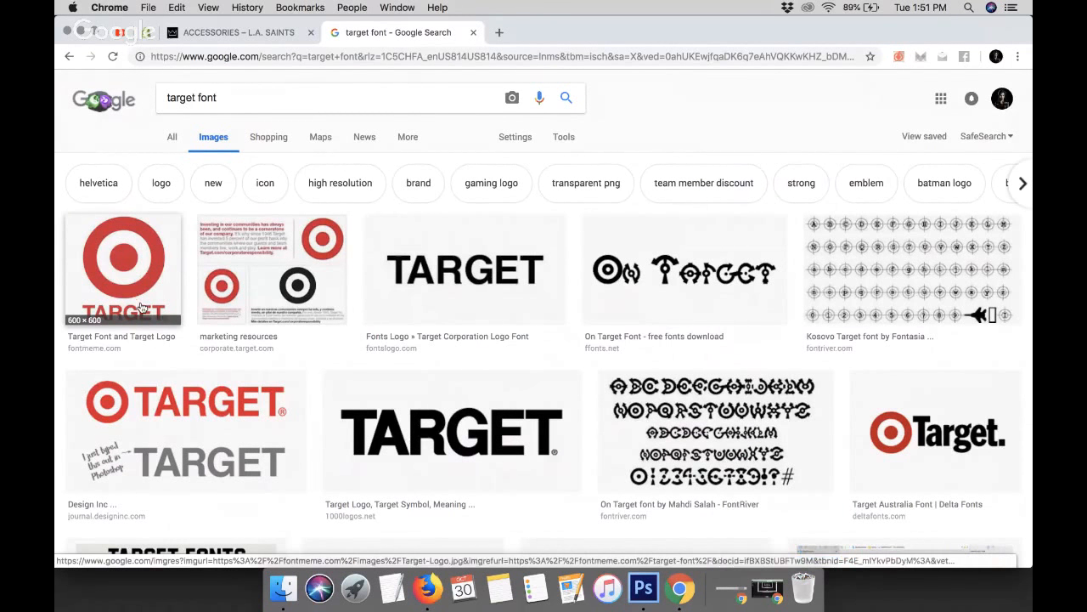
Switch to the web results for target font and read which typefaces Target uses
left_click(174, 140)
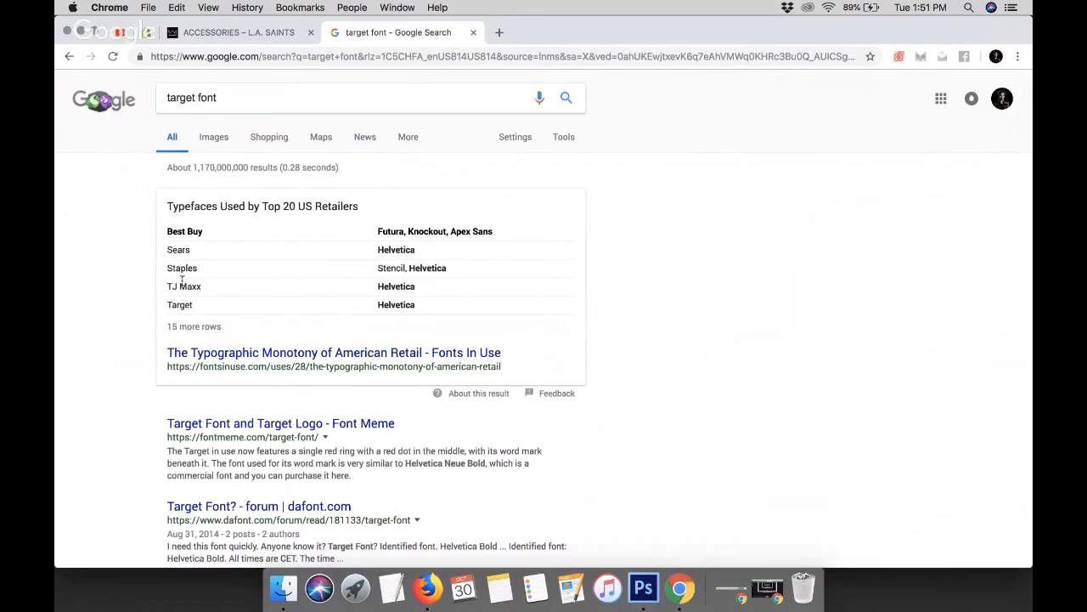
scroll(181, 282, "down", 1)
scroll(181, 281, "down", 3)
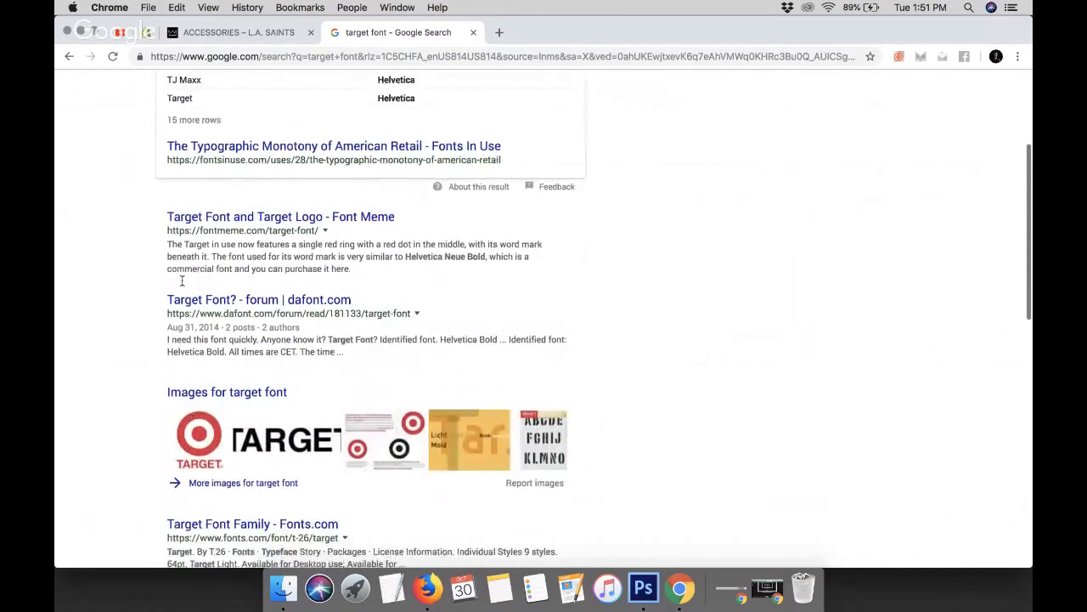
scroll(181, 281, "down", 3)
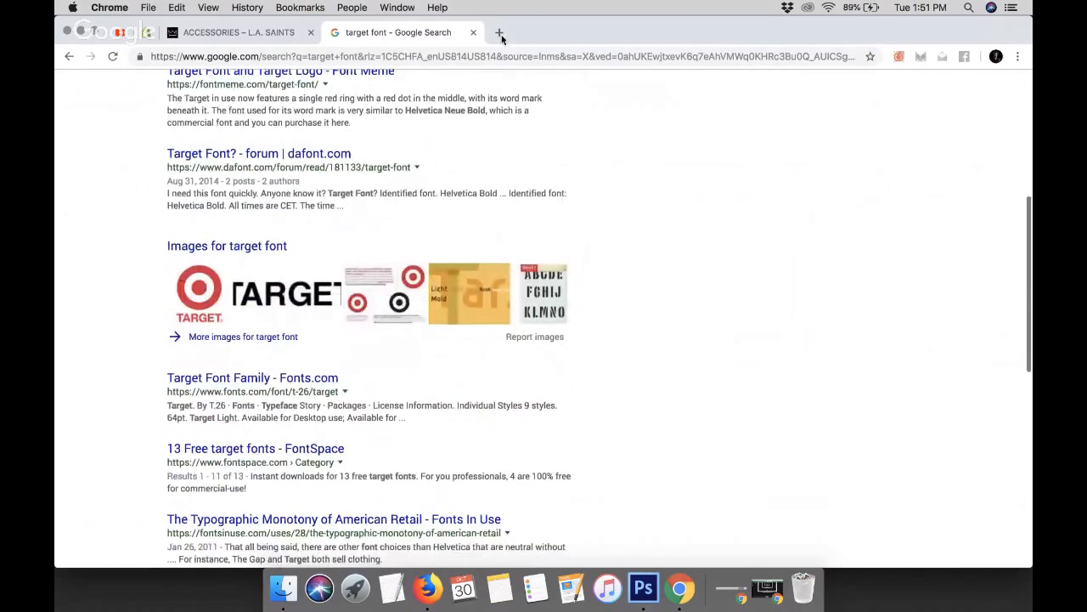
Close the search tab and open the Typography section of the theme settings in the editor
left_click(475, 32)
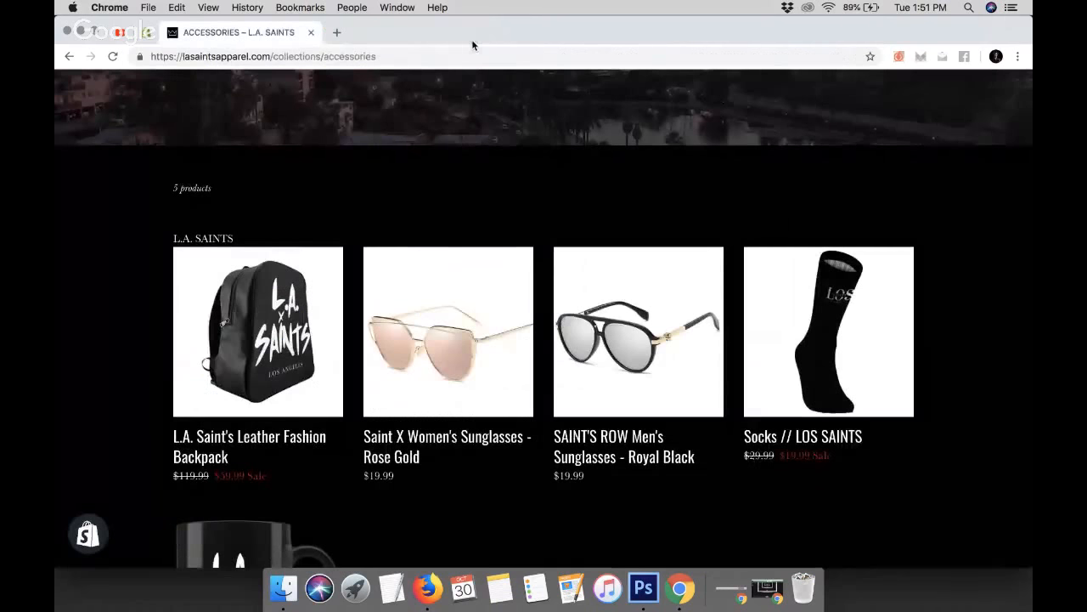
left_click(143, 34)
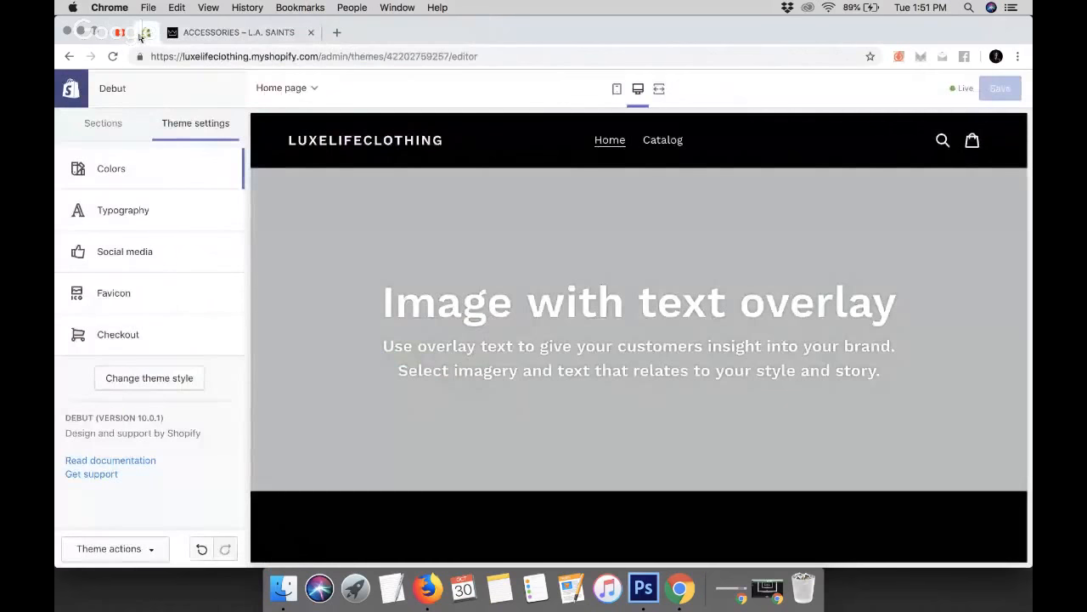
left_click(138, 213)
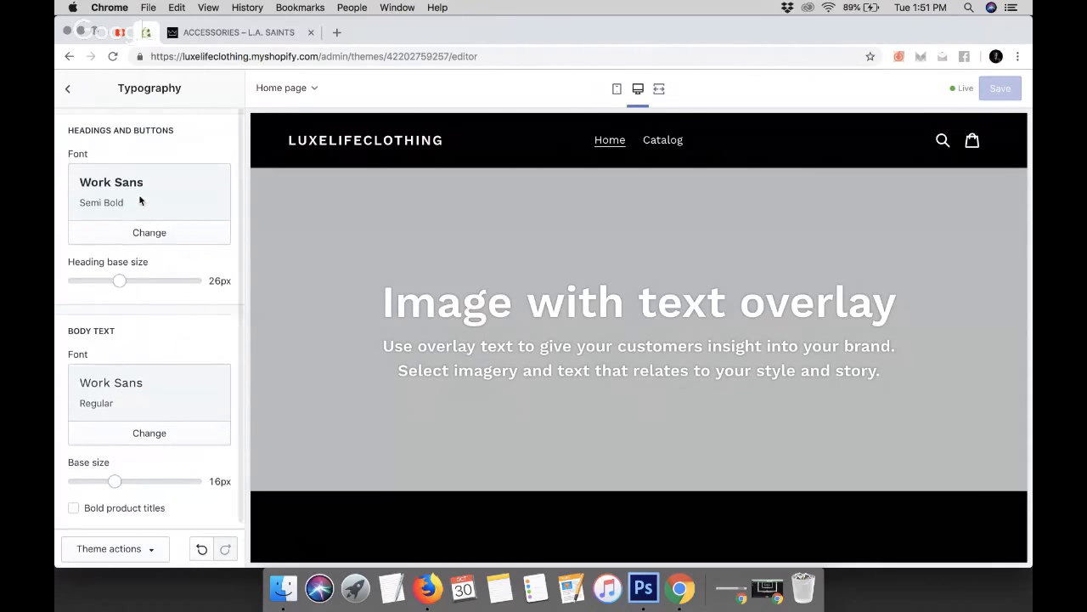
View the L.A. Saints reference store's home page and return to the theme editor
left_click(202, 32)
scroll(361, 183, "up", 5)
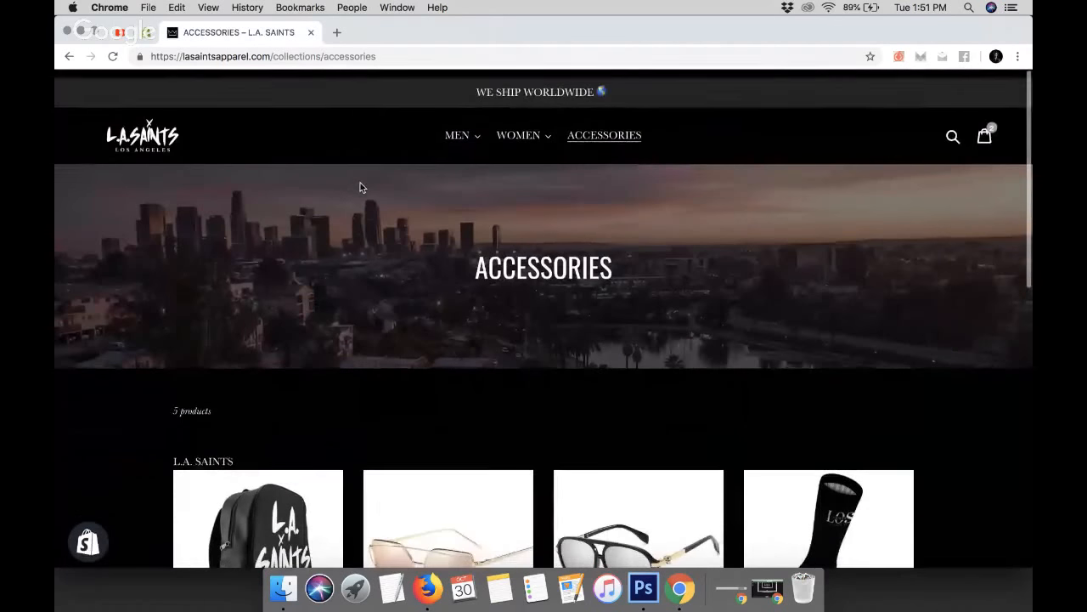
left_click(165, 137)
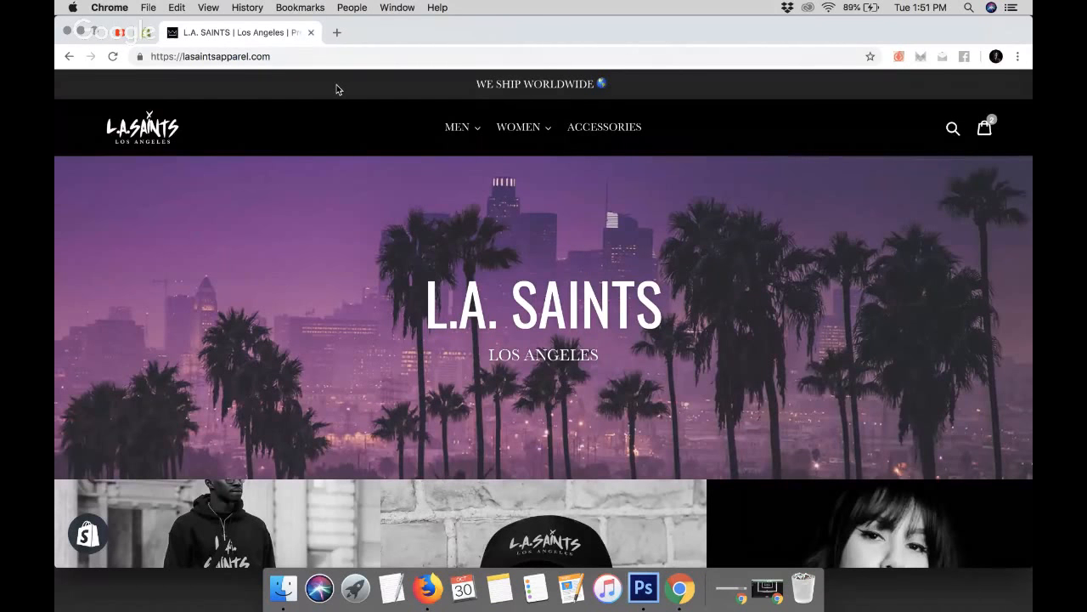
left_click(146, 33)
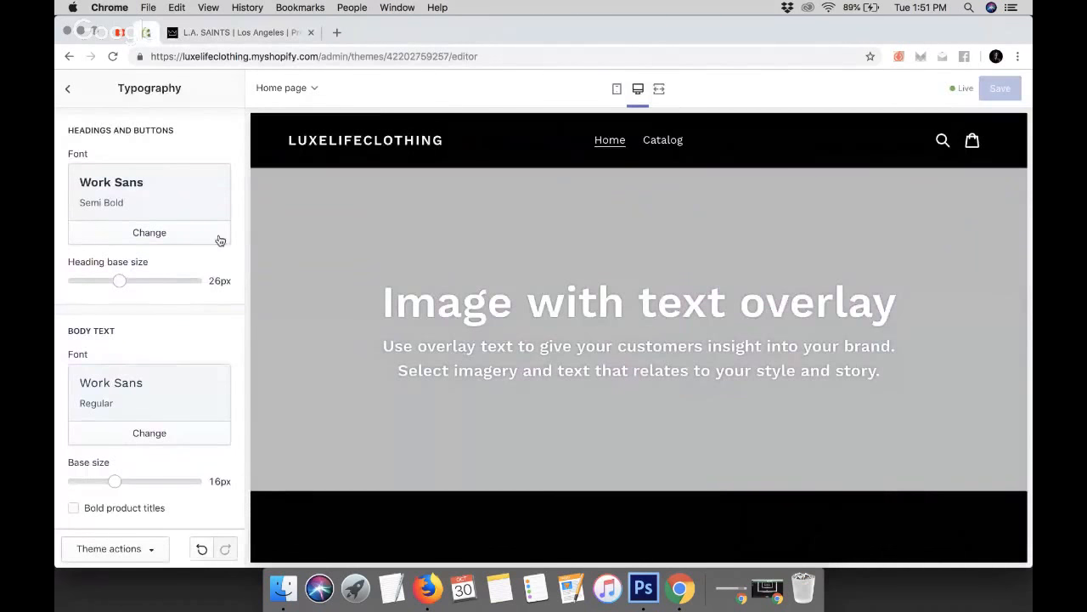
Open the headings and buttons font picker and choose Avenir Next
left_click_drag(68, 131, 183, 137)
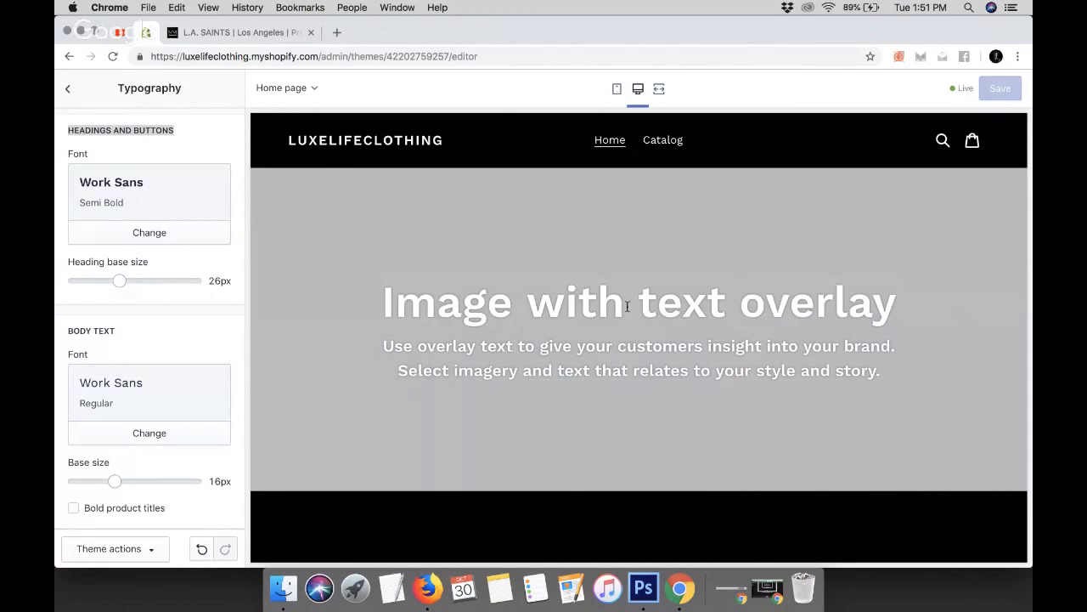
scroll(627, 307, "down", 15)
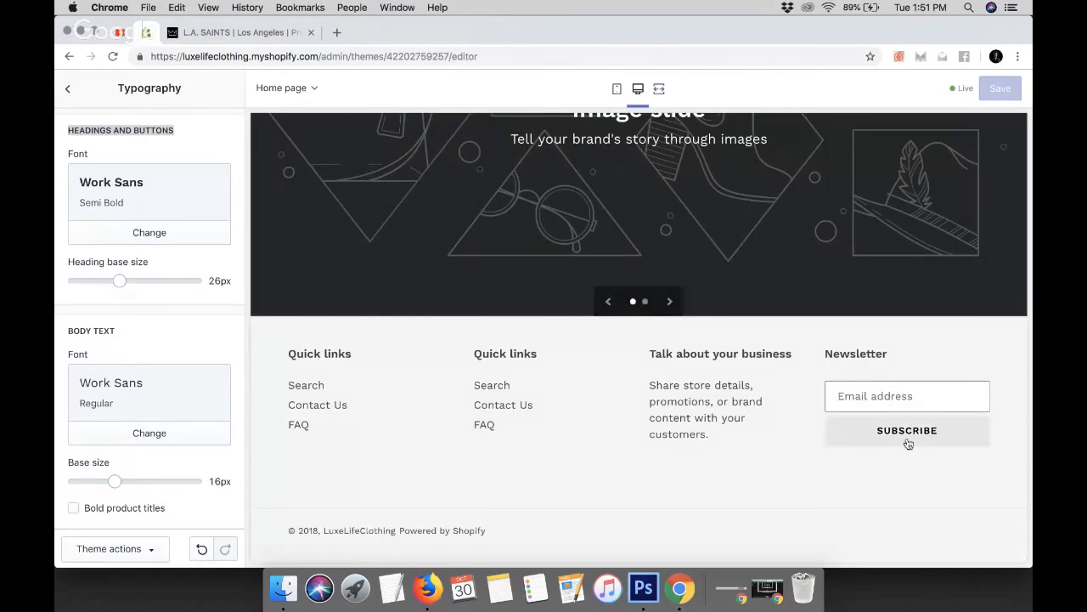
scroll(768, 353, "up", 15)
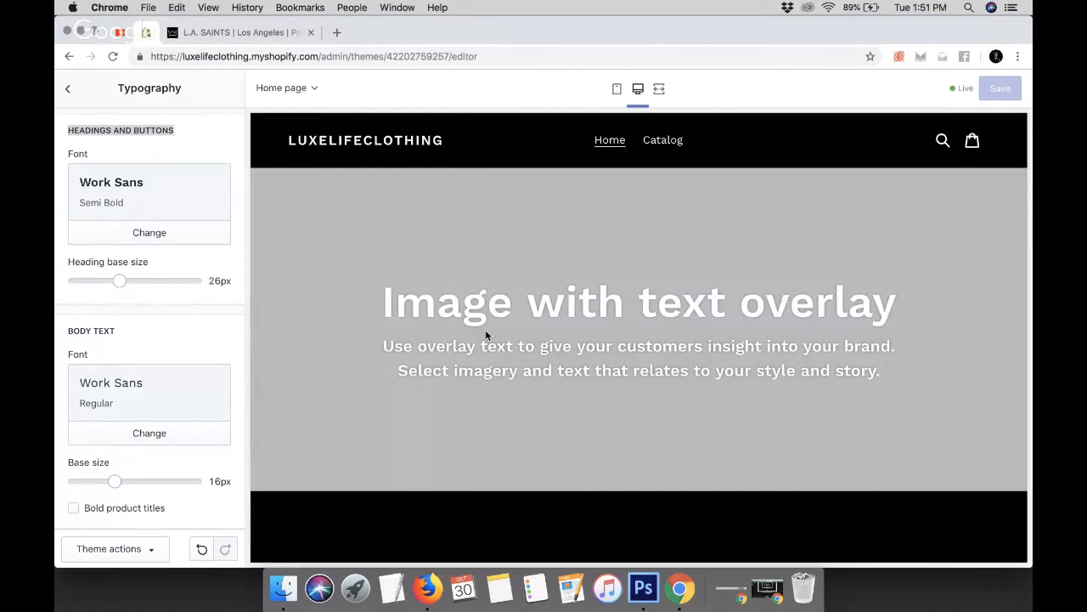
left_click(157, 235)
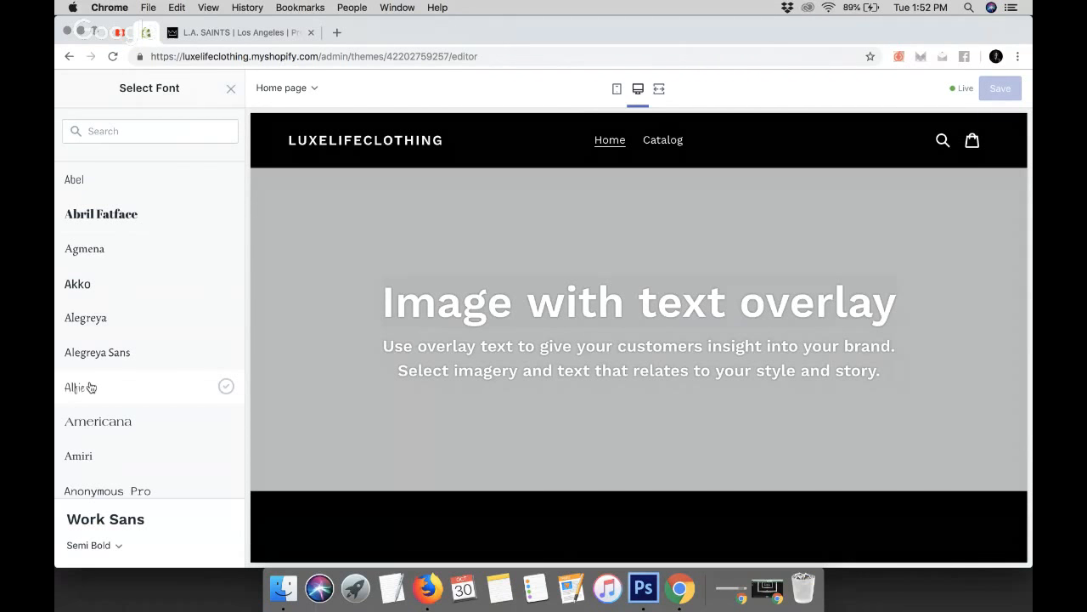
scroll(91, 387, "down", 6)
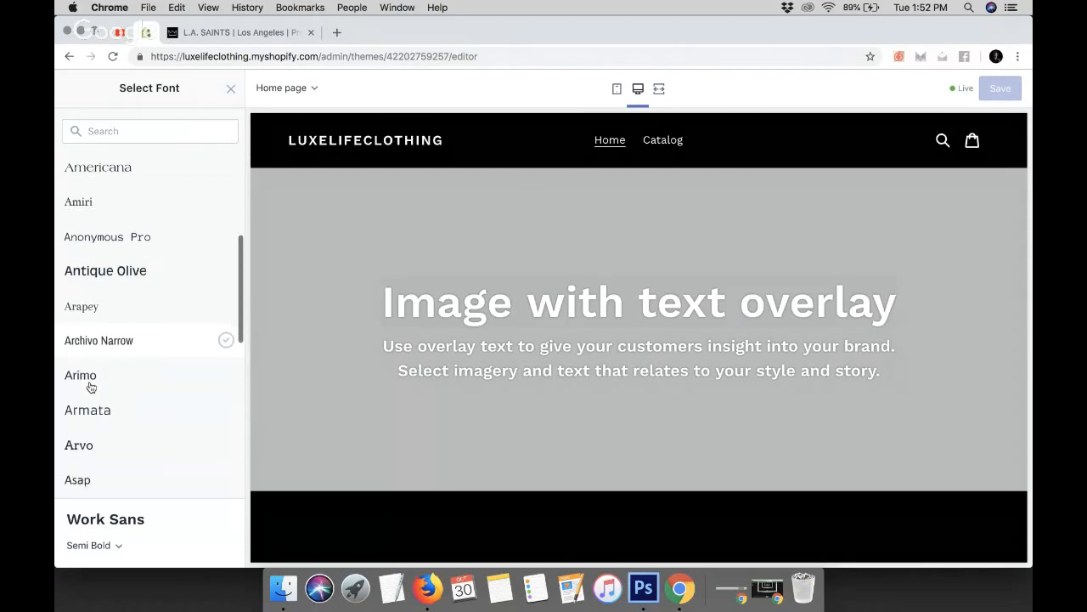
scroll(91, 388, "down", 3)
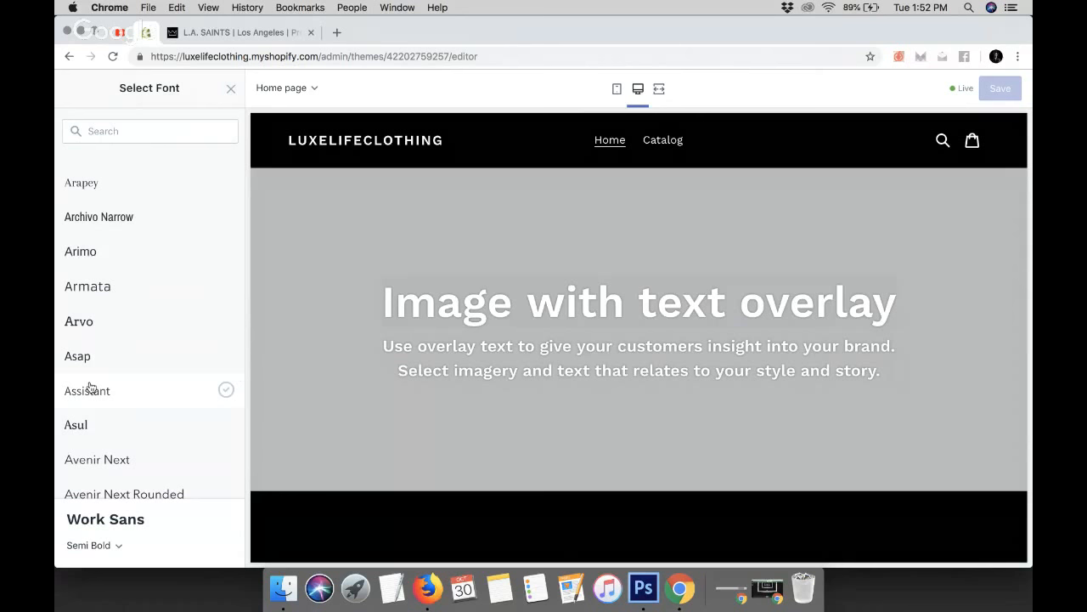
scroll(90, 387, "down", 3)
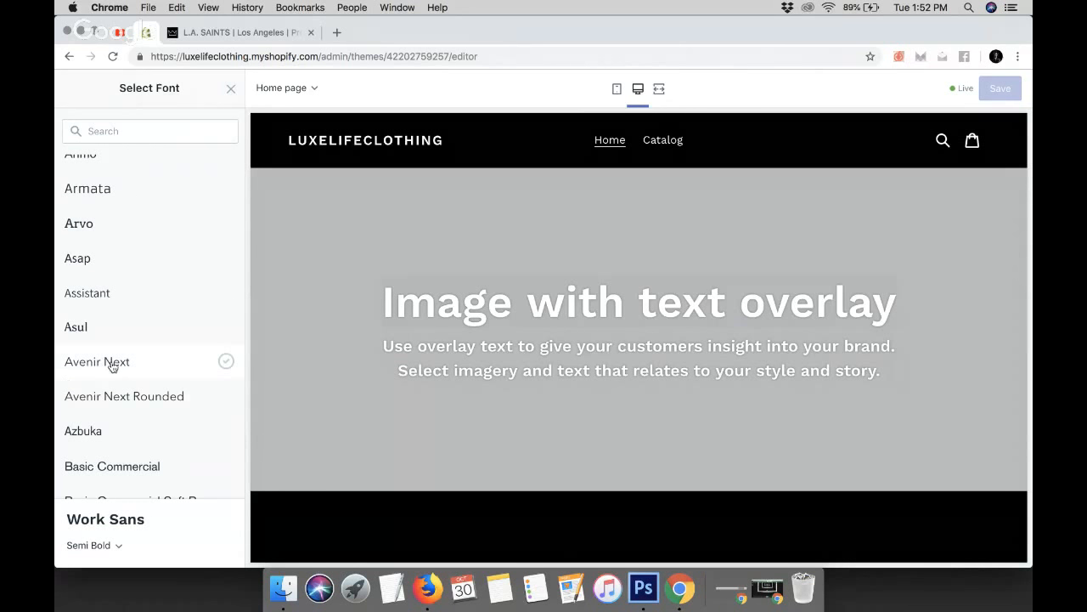
left_click(111, 365)
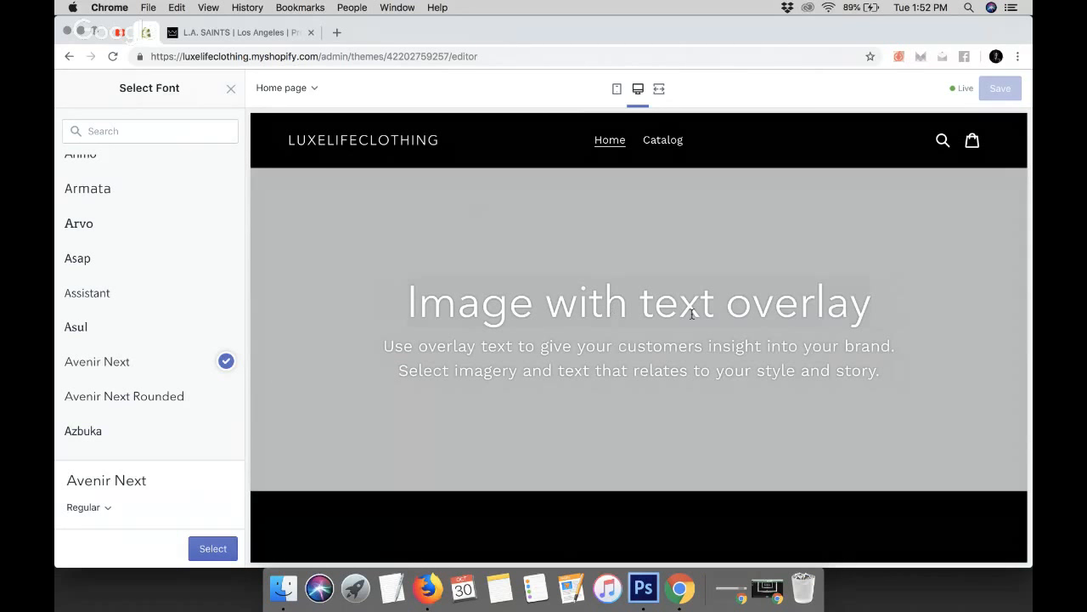
Set the Avenir Next heading font weight to Semi Bold
scroll(783, 319, "down", 10)
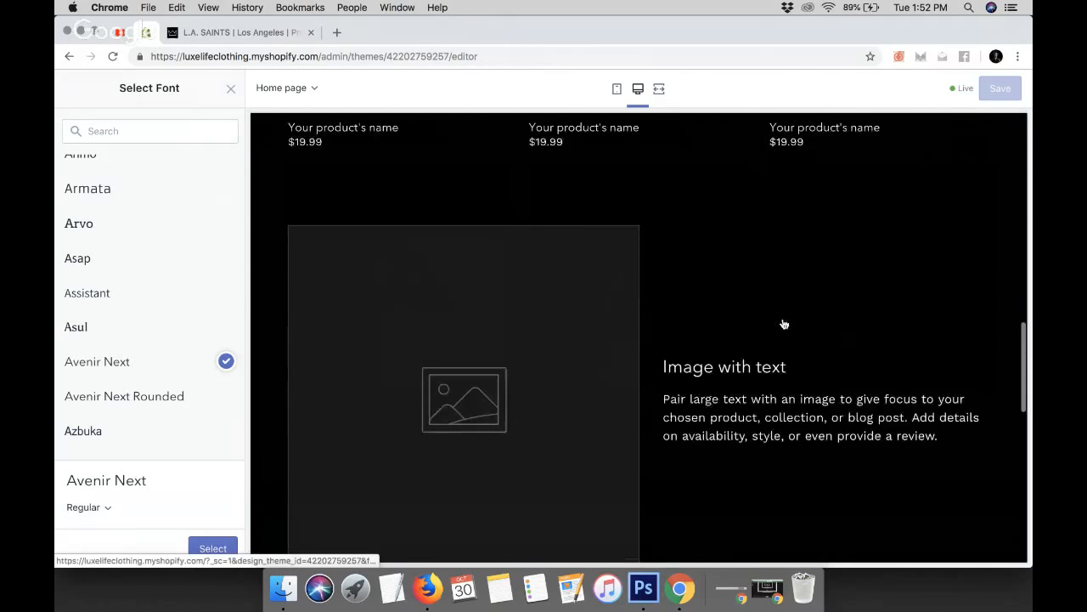
scroll(784, 321, "down", 6)
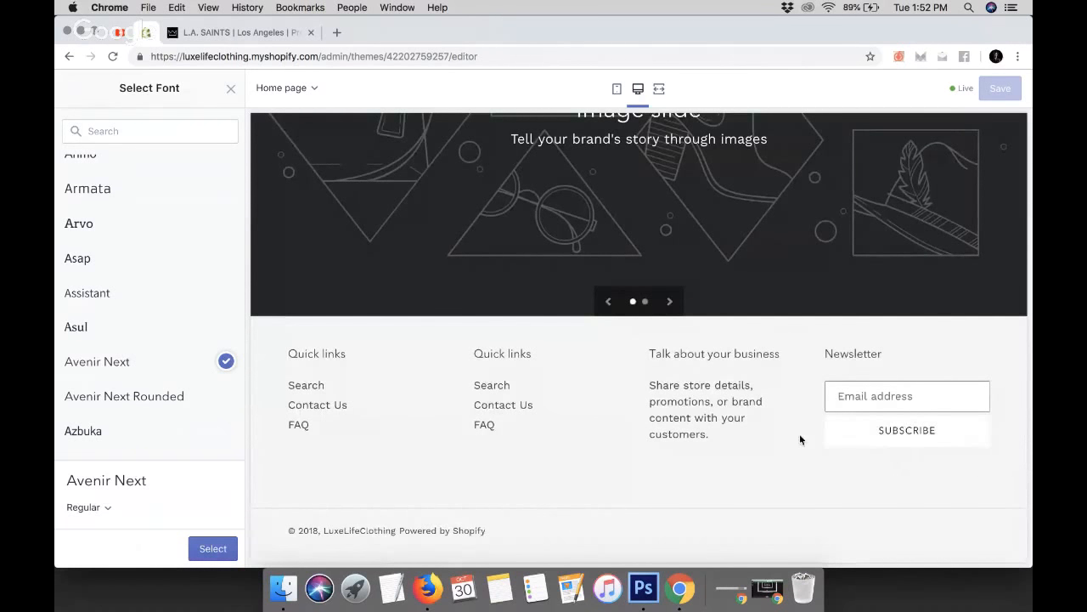
scroll(799, 439, "up", 15)
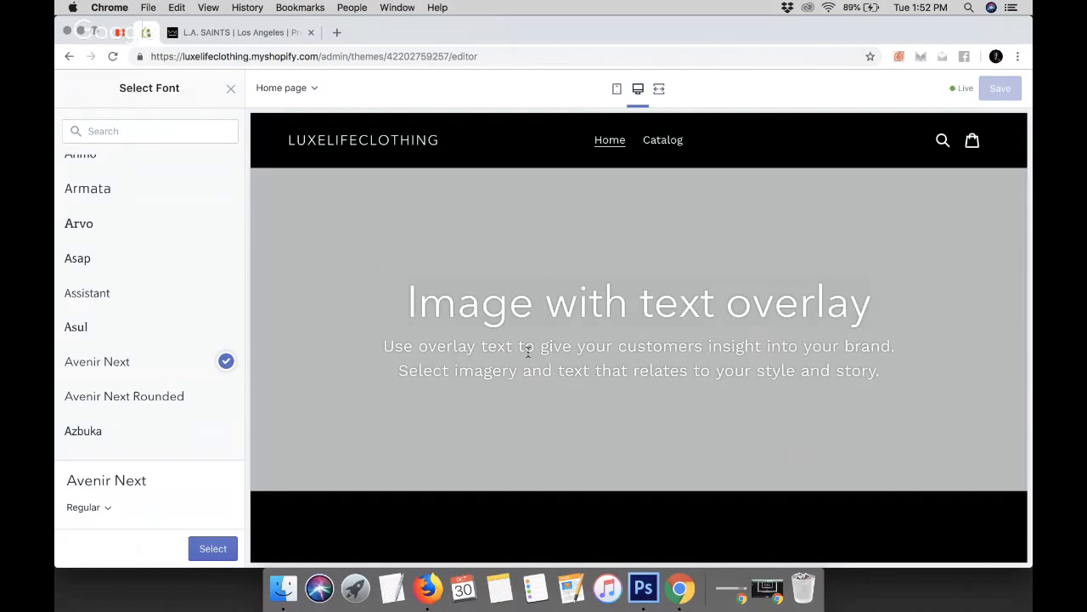
left_click(105, 508)
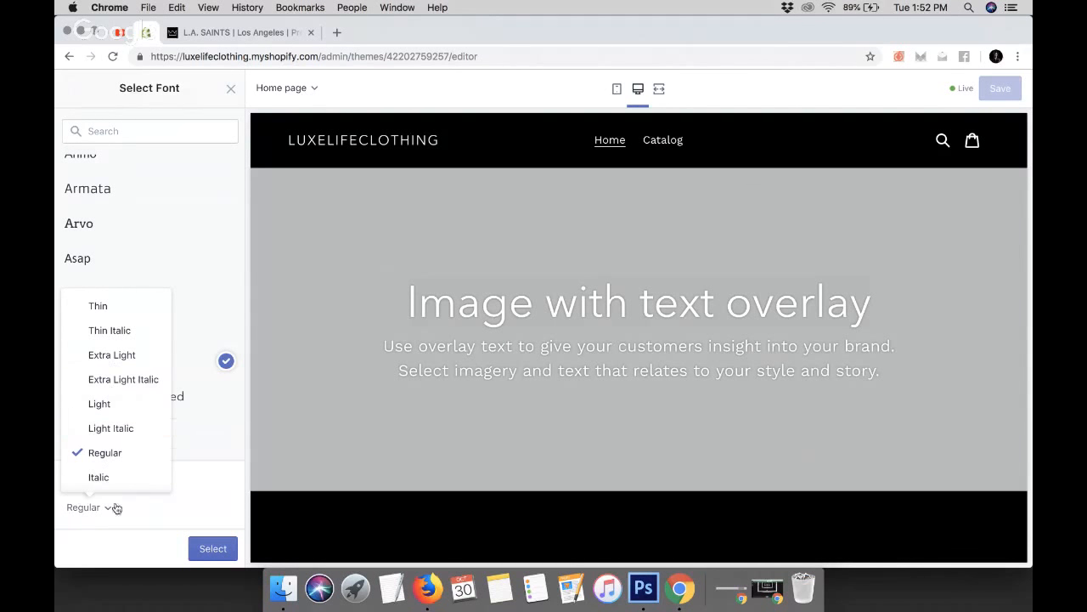
left_click(117, 509)
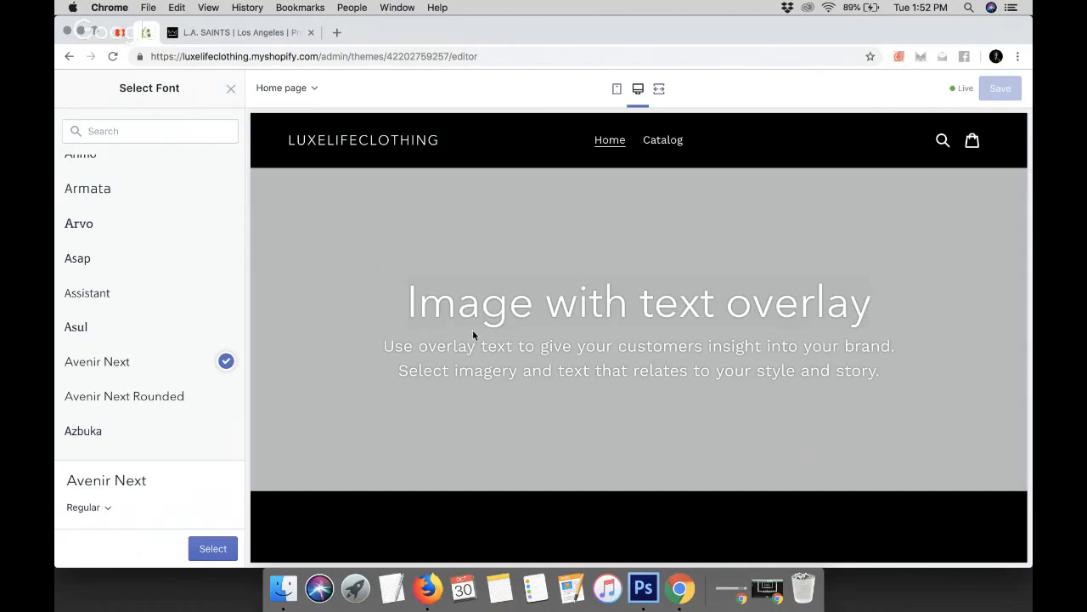
left_click(105, 507)
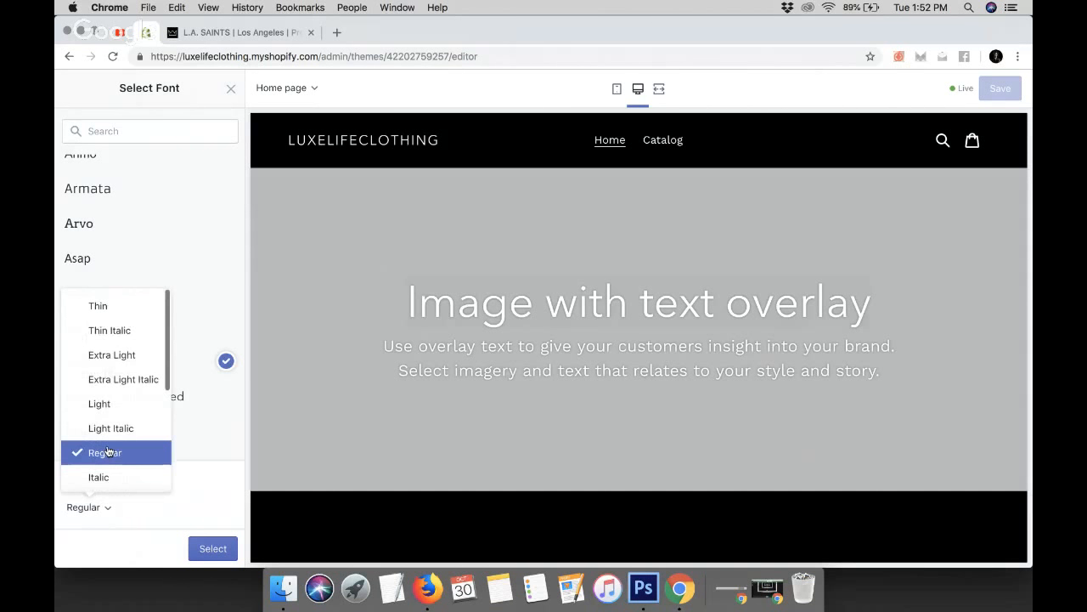
scroll(107, 452, "down", 5)
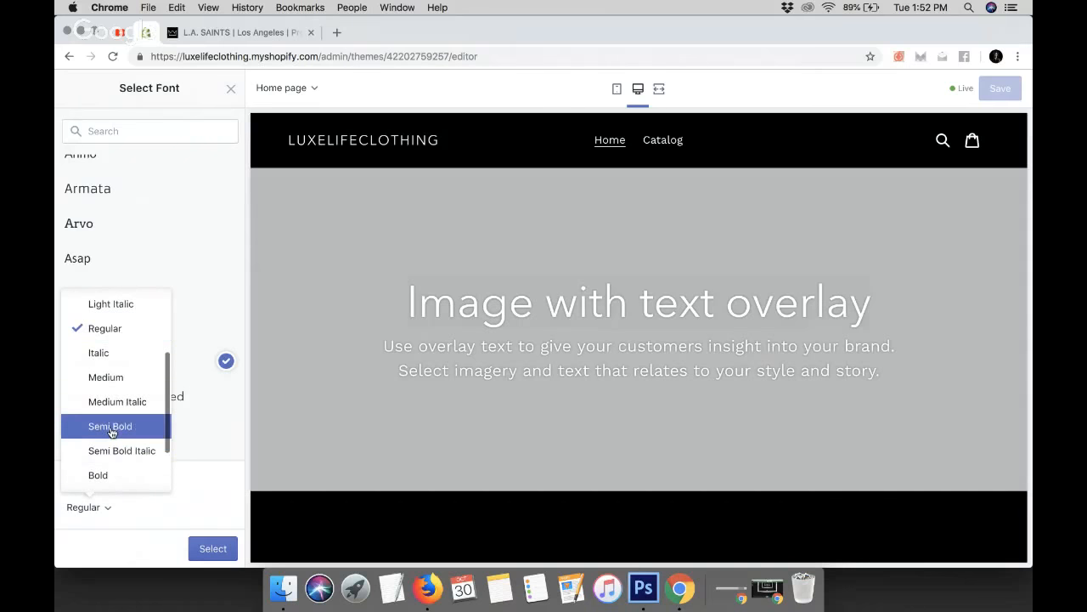
left_click(110, 426)
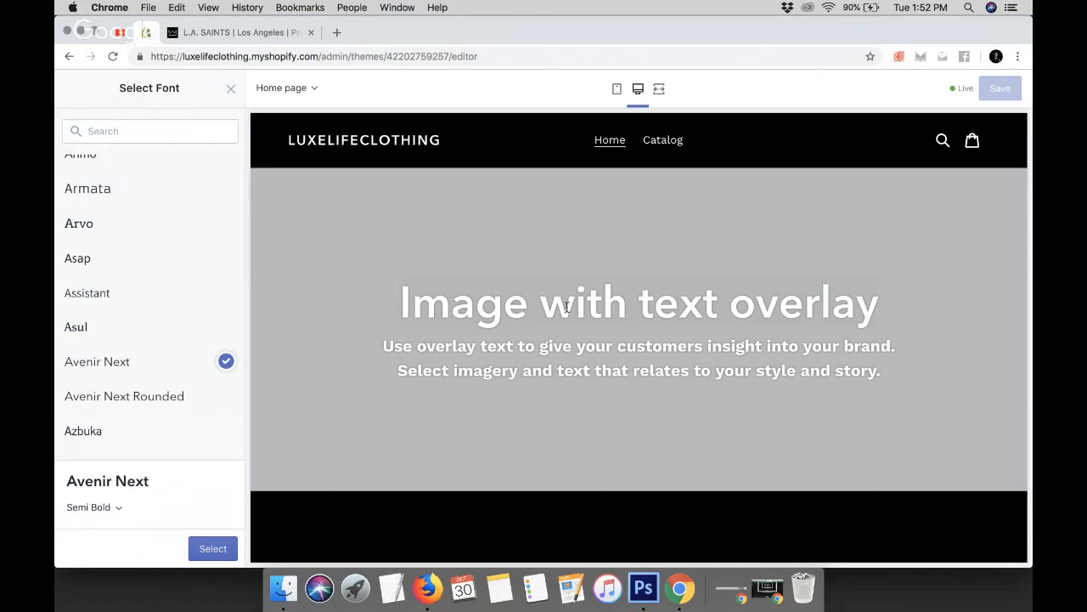
Confirm Avenir Next Semi Bold as the headings and buttons font
scroll(567, 306, "down", 15)
left_click(119, 510)
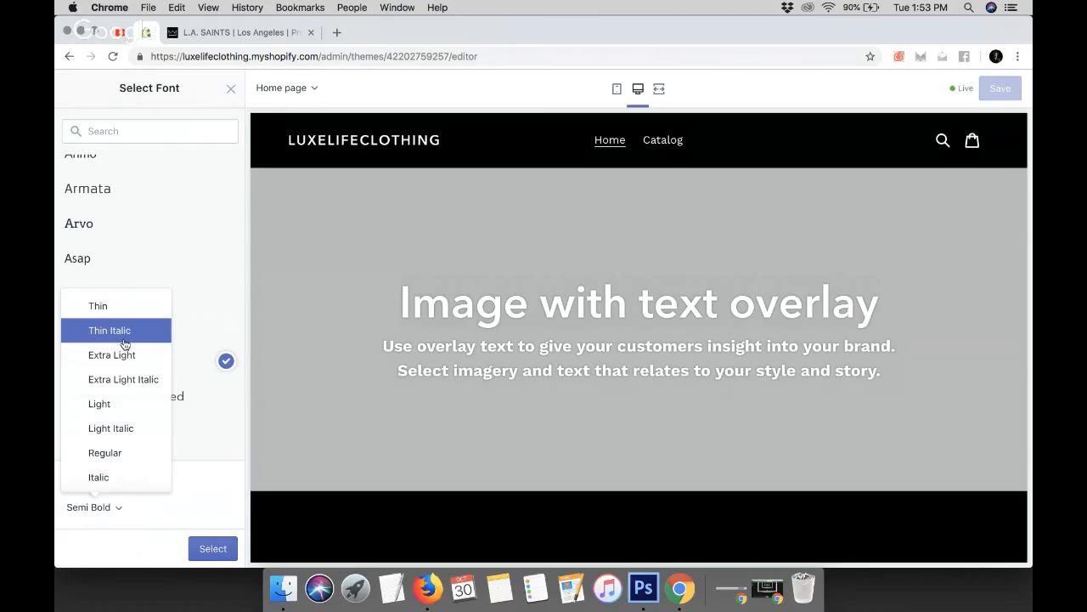
scroll(124, 344, "down", 5)
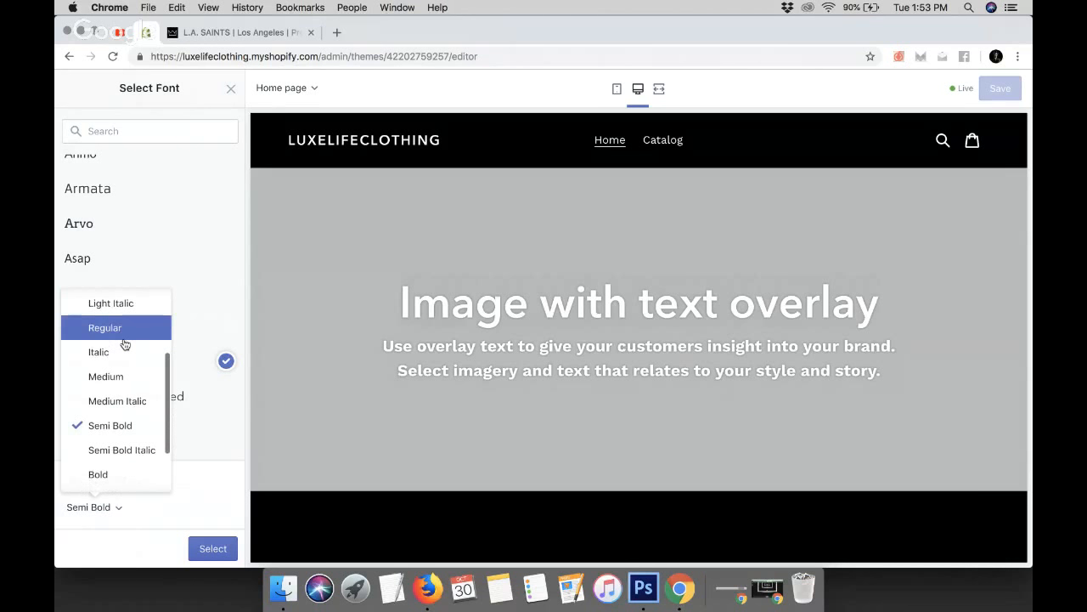
left_click(233, 475)
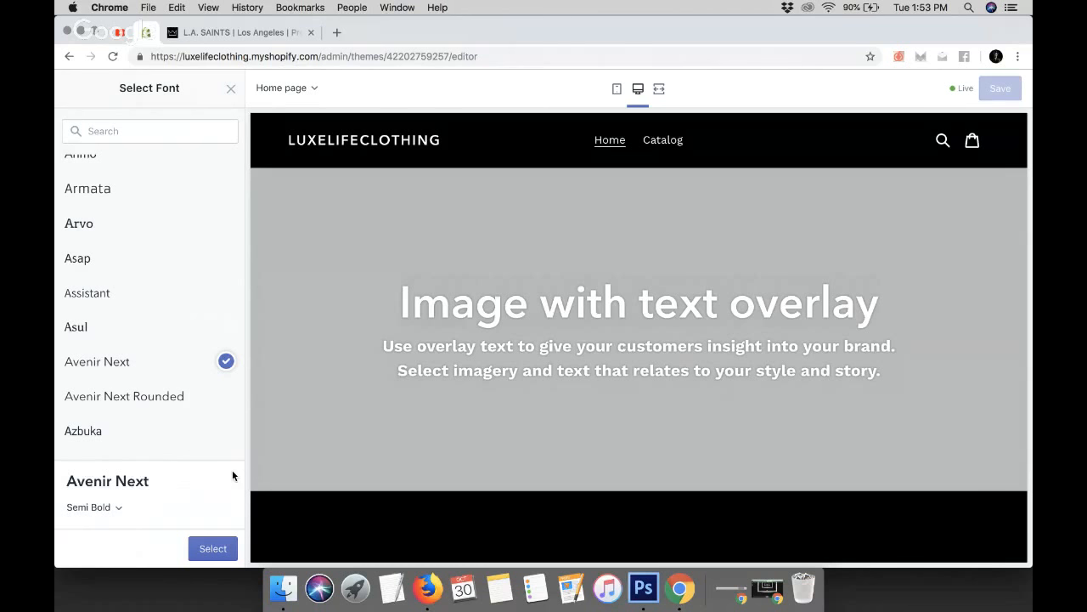
left_click(205, 549)
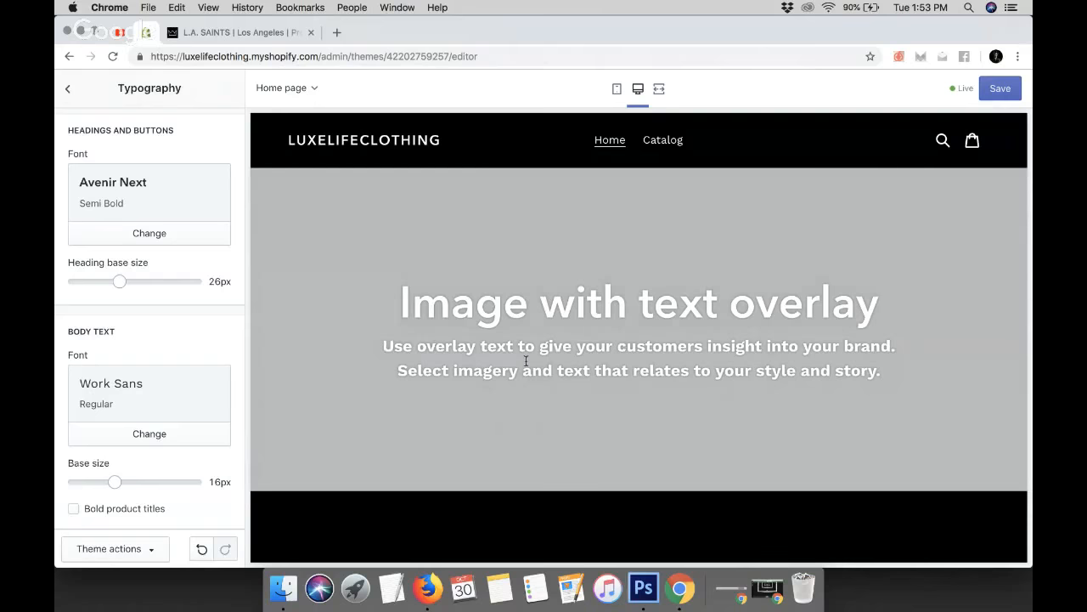
Scroll through the store preview to review the new heading font
scroll(526, 361, "down", 10)
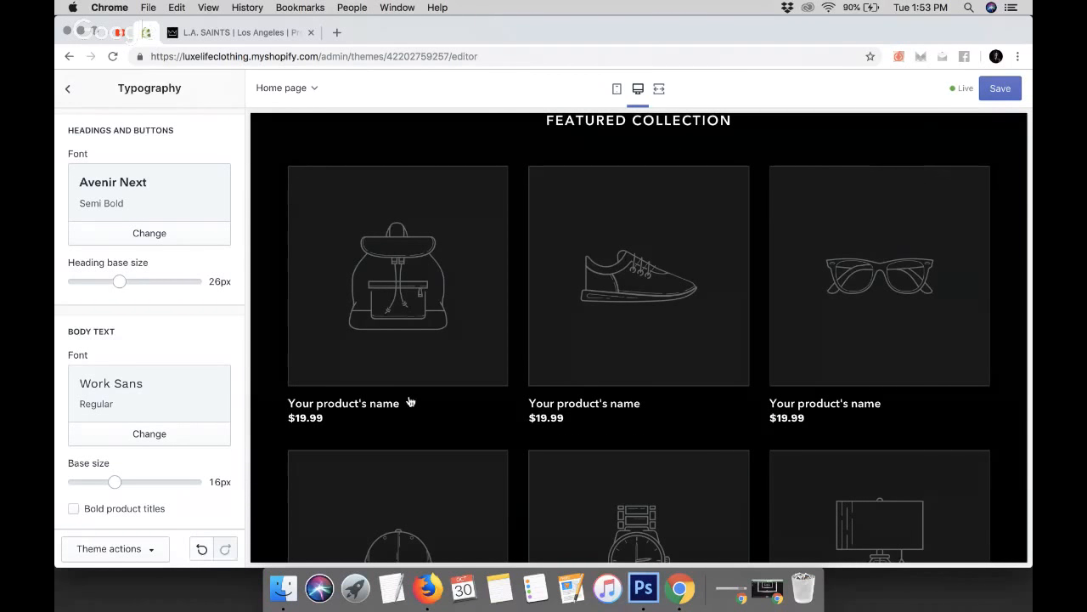
scroll(410, 400, "down", 10)
left_click_drag(663, 274, 944, 314)
left_click(860, 304)
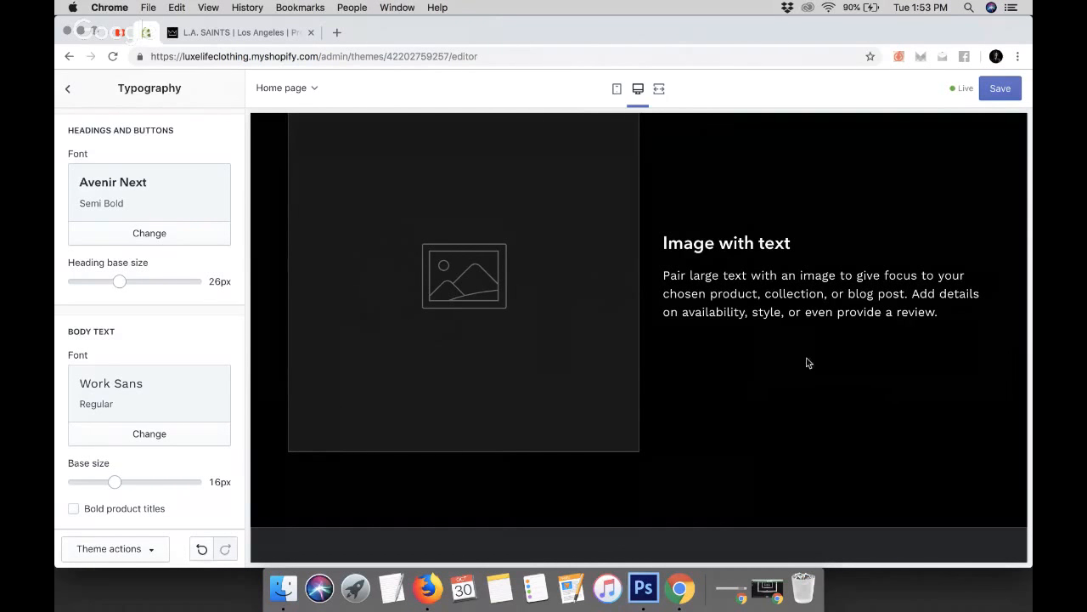
Change the body text font to Baskerville No 2 Regular
left_click(150, 434)
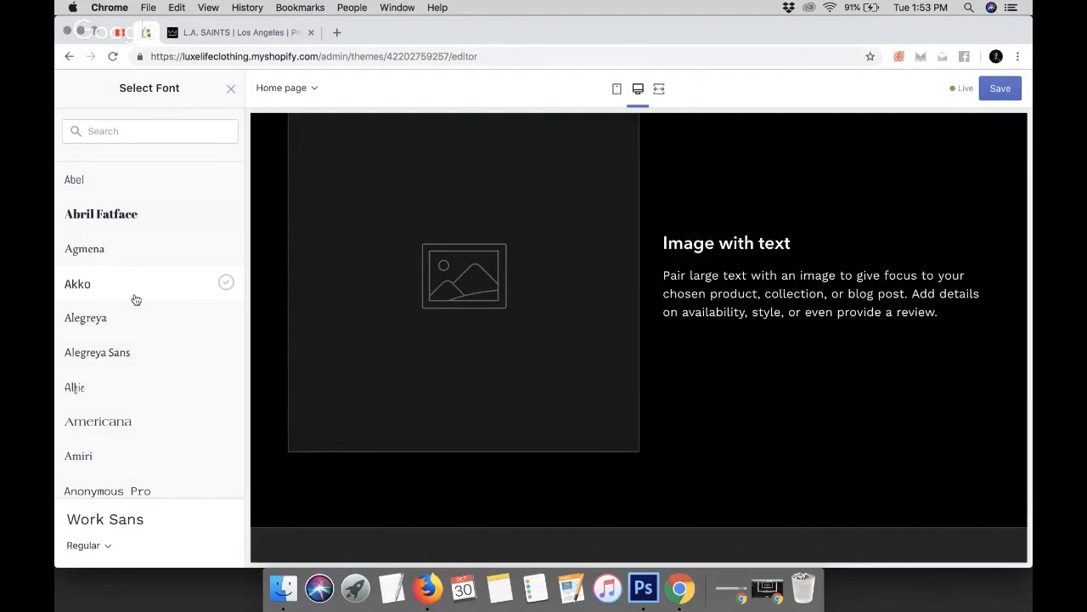
scroll(136, 300, "down", 5)
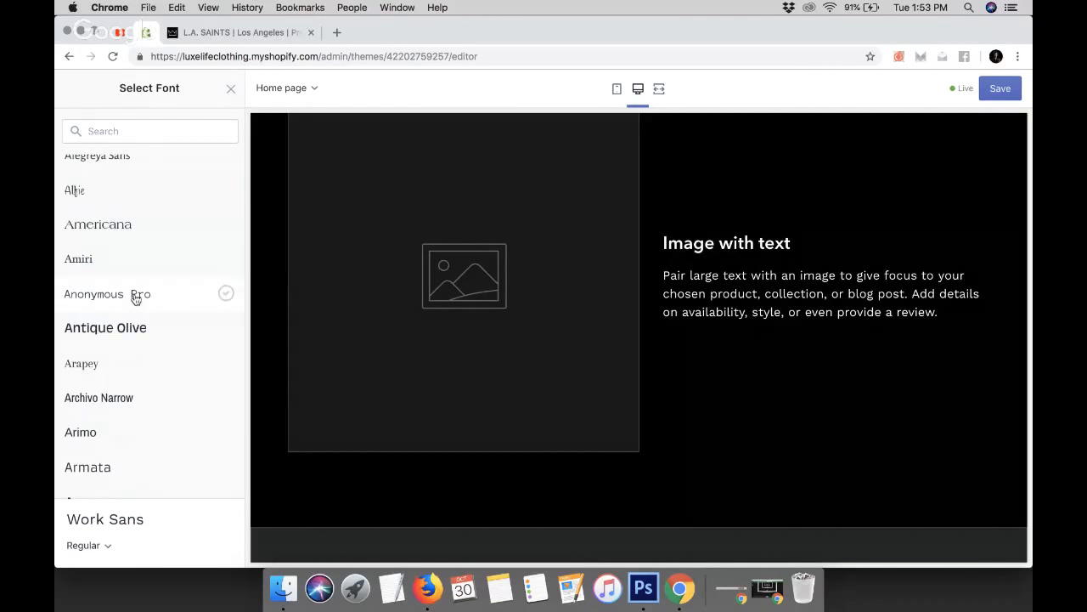
scroll(136, 300, "down", 6)
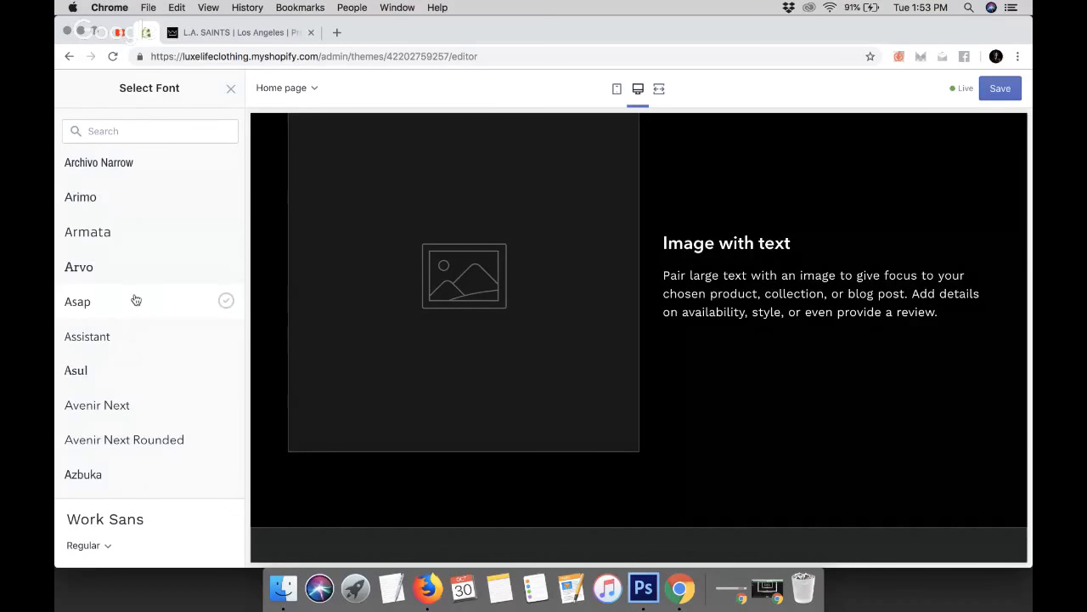
scroll(136, 300, "down", 6)
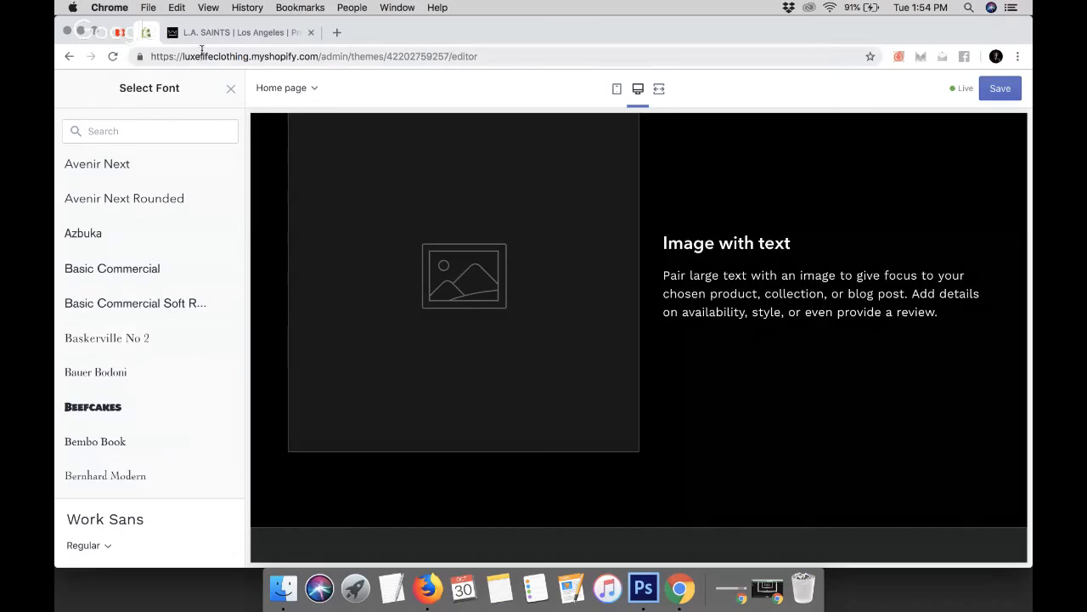
left_click(136, 343)
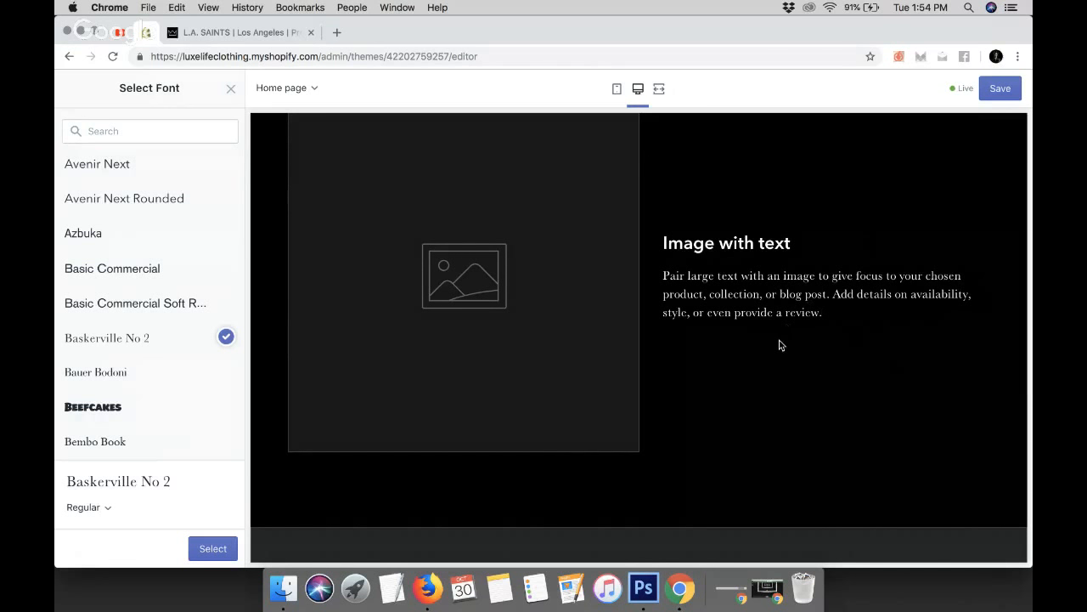
scroll(780, 344, "up", 2)
scroll(752, 399, "up", 5)
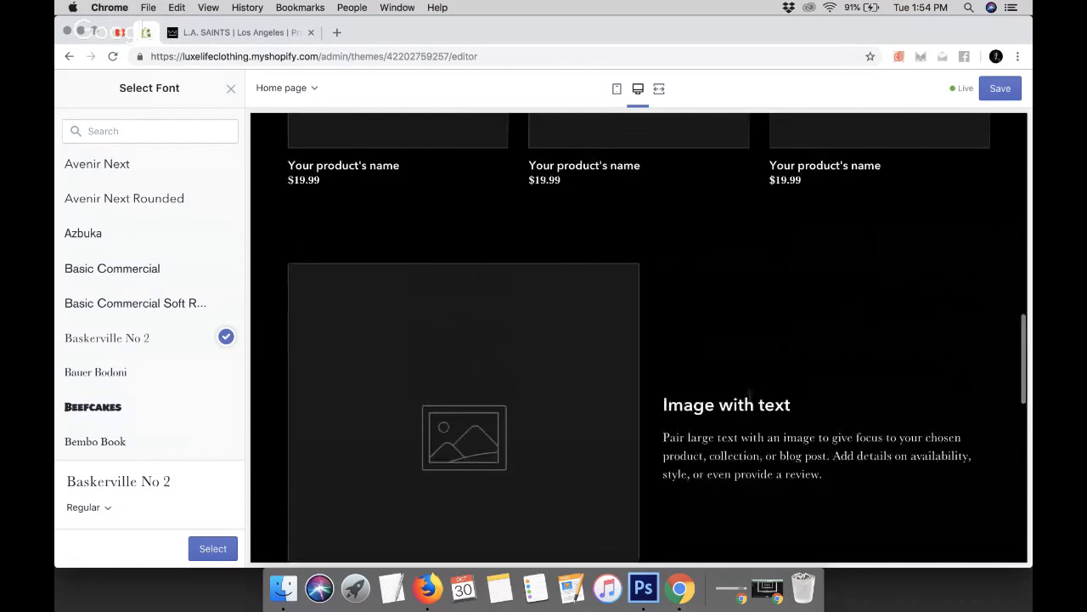
scroll(749, 402, "up", 8)
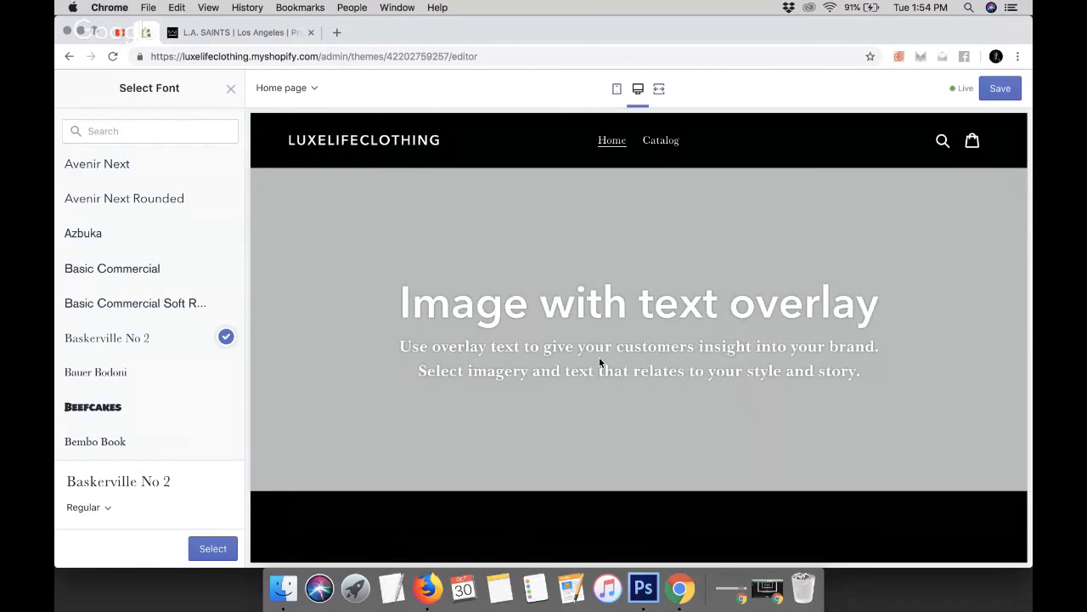
left_click(217, 549)
Turn on bold product titles in the typography settings
scroll(190, 395, "down", 1)
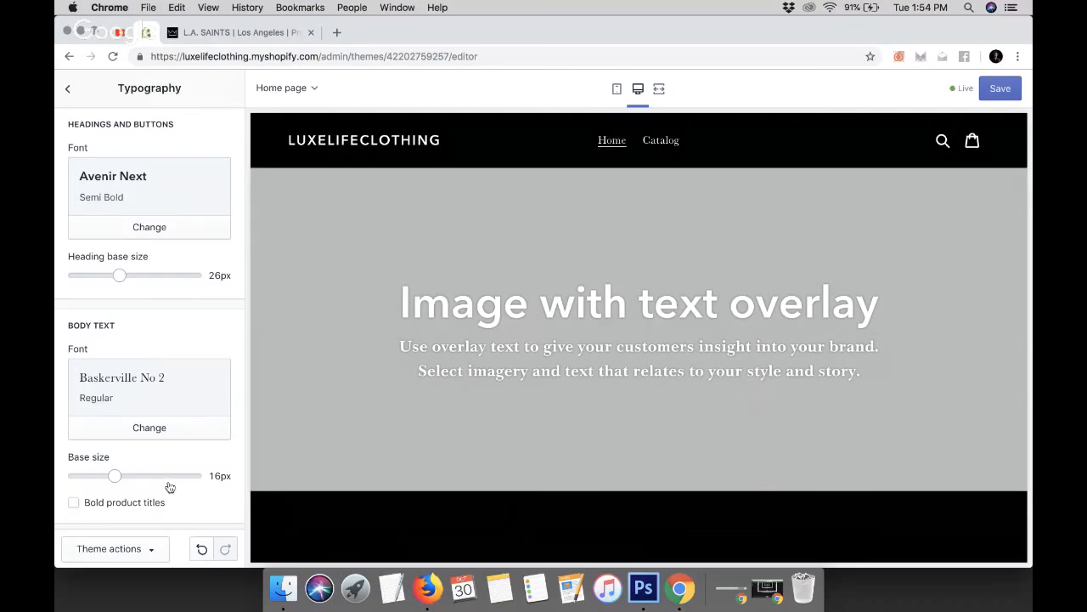
scroll(334, 531, "down", 10)
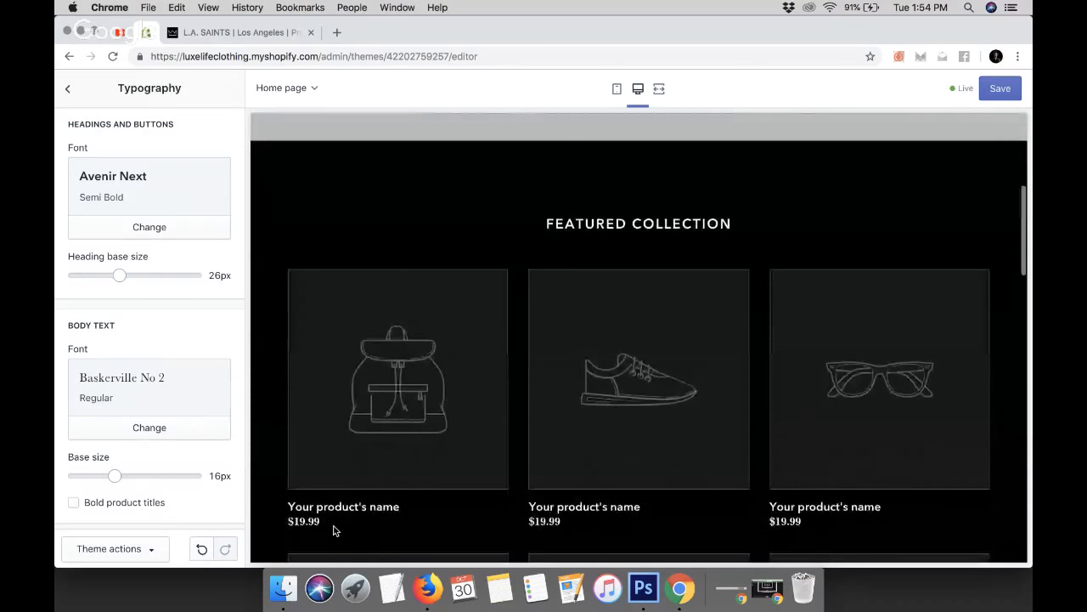
scroll(334, 531, "down", 2)
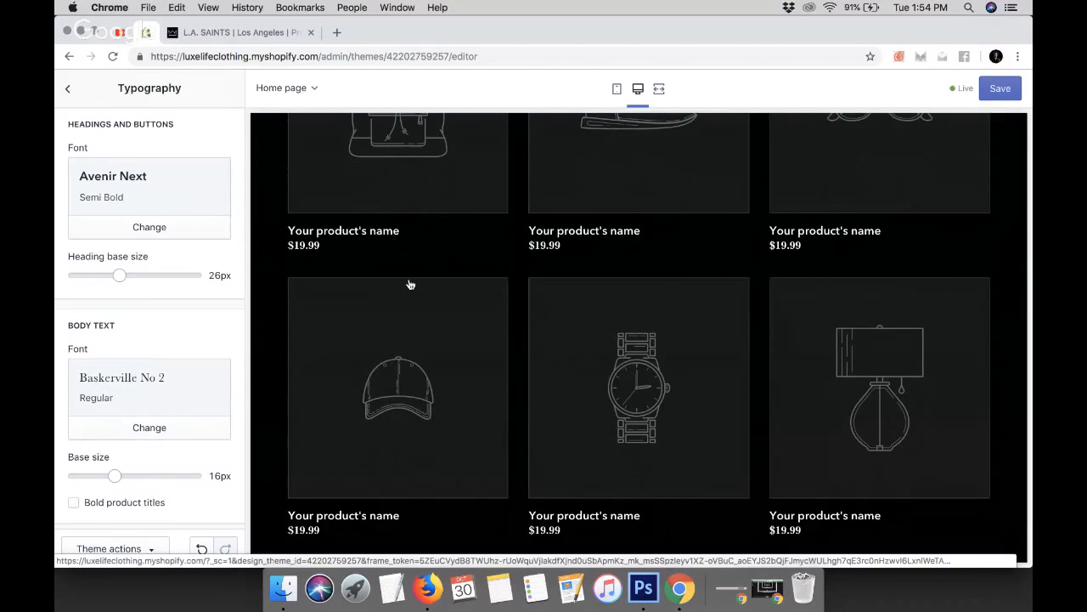
scroll(408, 287, "up", 8)
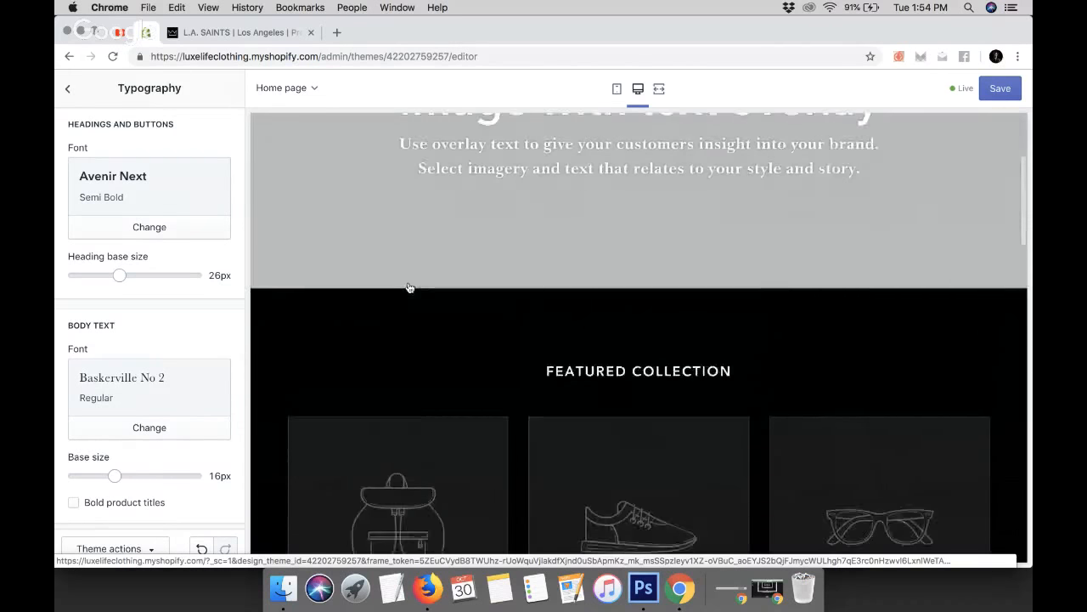
left_click(73, 503)
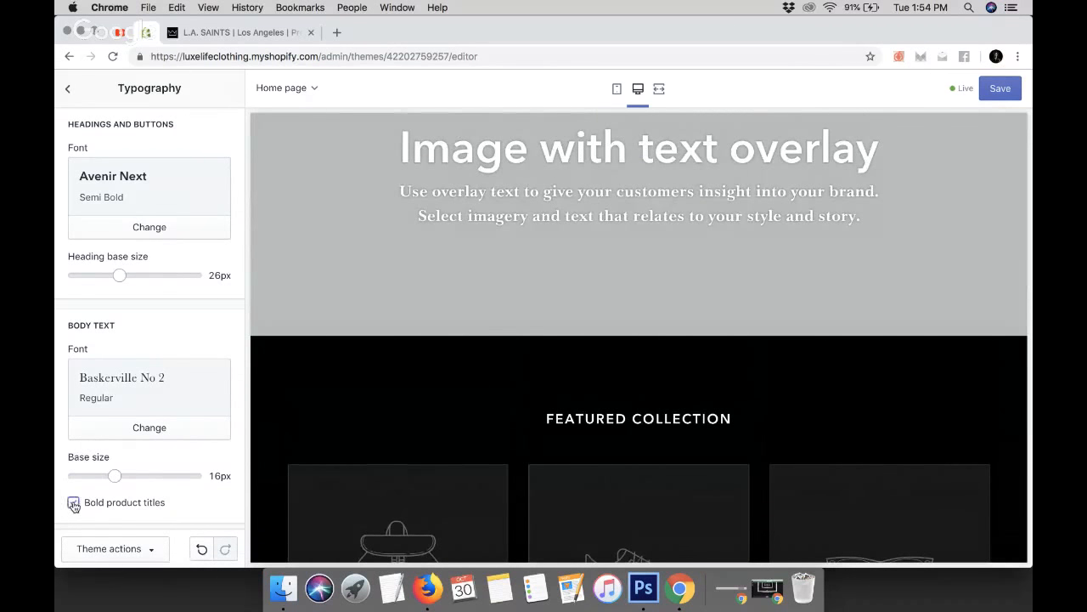
Save the theme changes
scroll(395, 435, "down", 5)
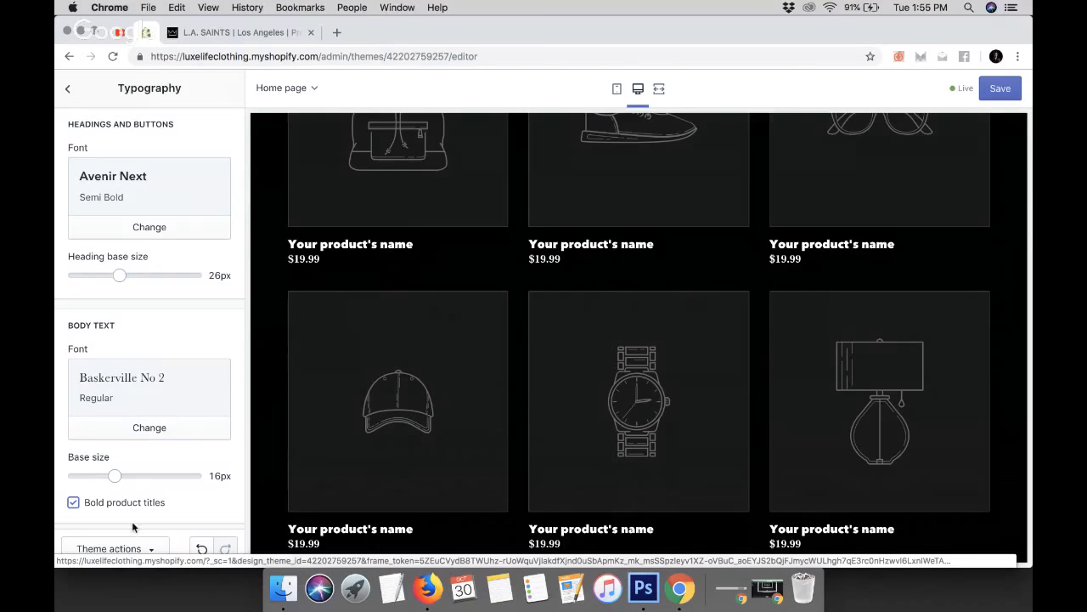
scroll(428, 269, "down", 10)
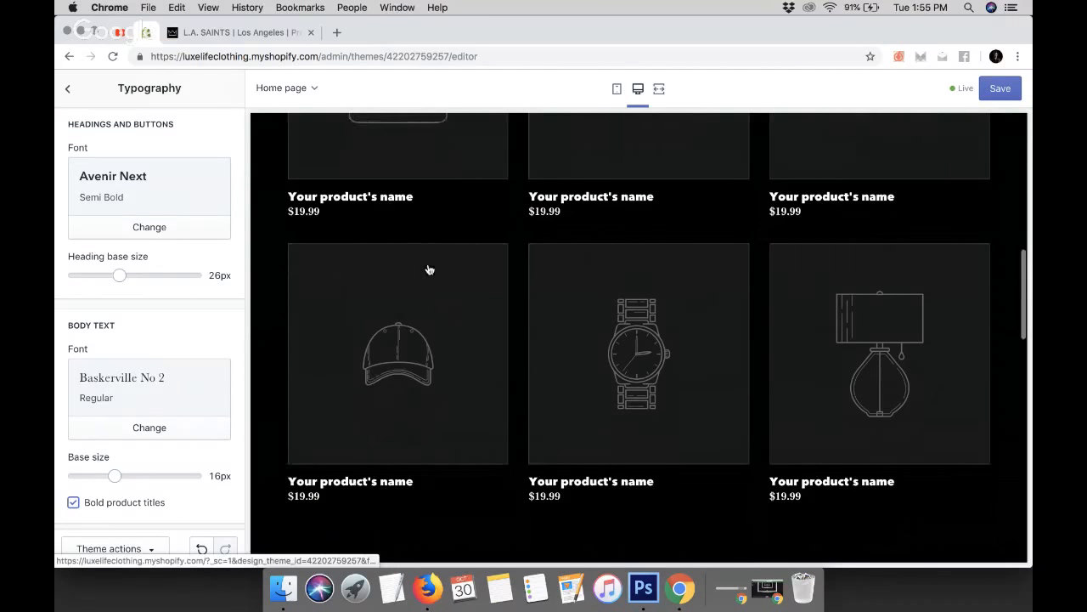
scroll(428, 269, "up", 10)
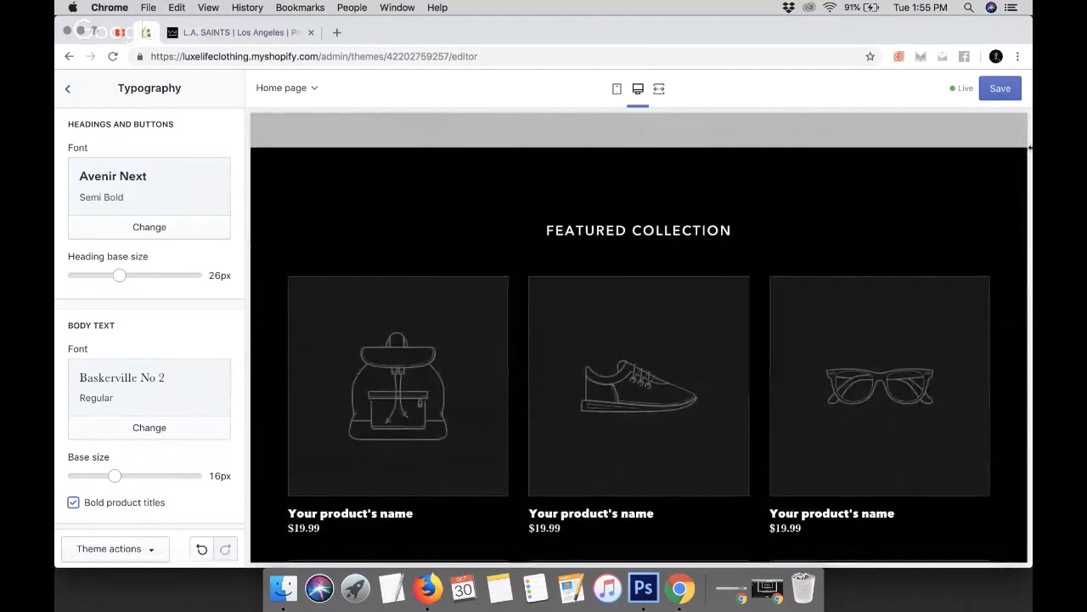
left_click(1002, 88)
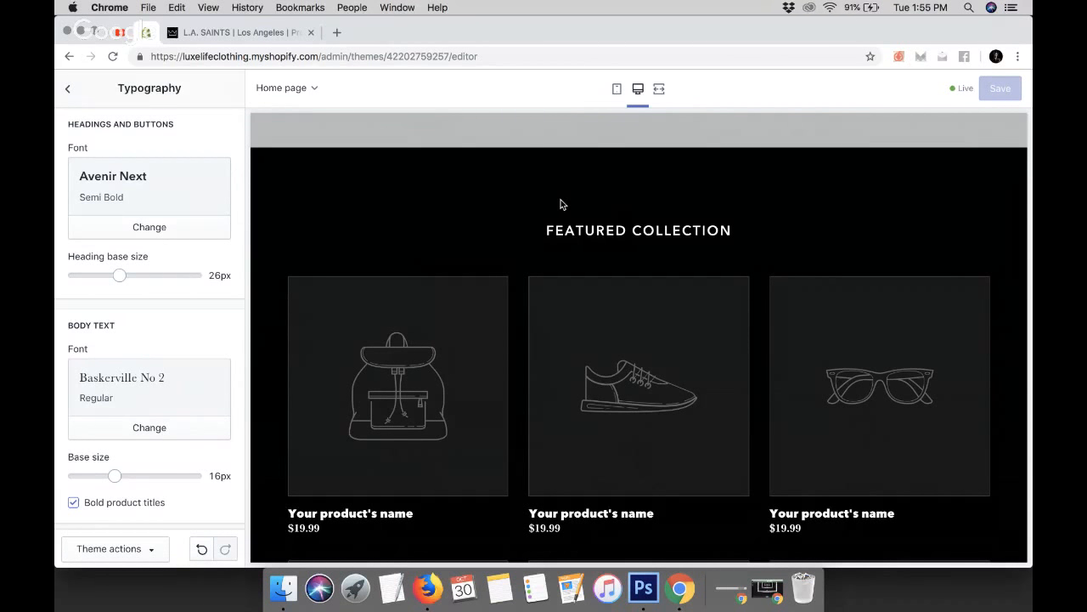
Open the Social media theme settings and enter the Facebook profile URL in the Facebook social account field
left_click(69, 92)
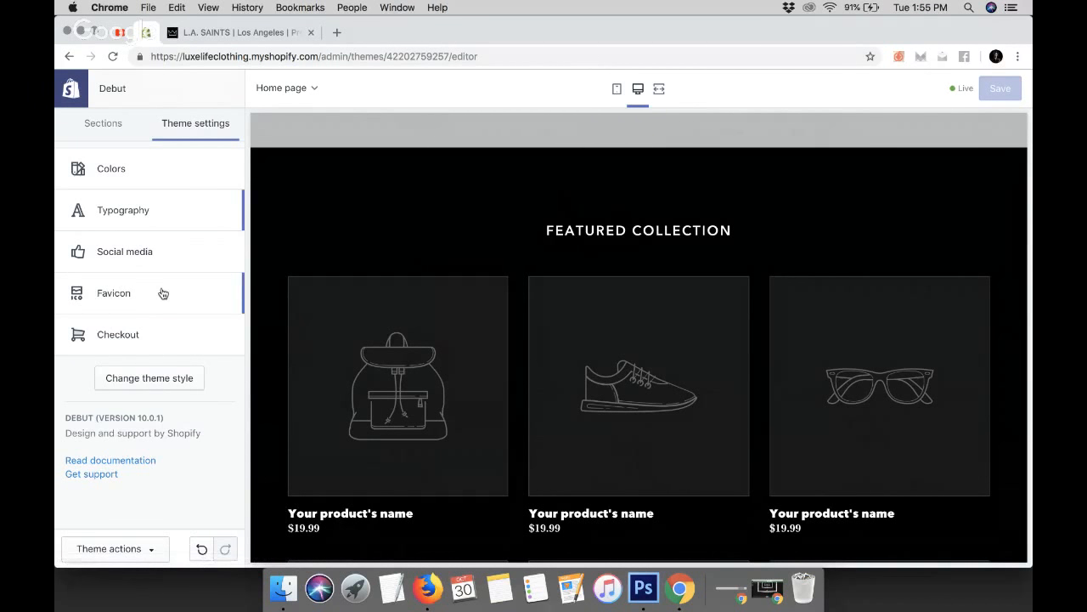
left_click(140, 255)
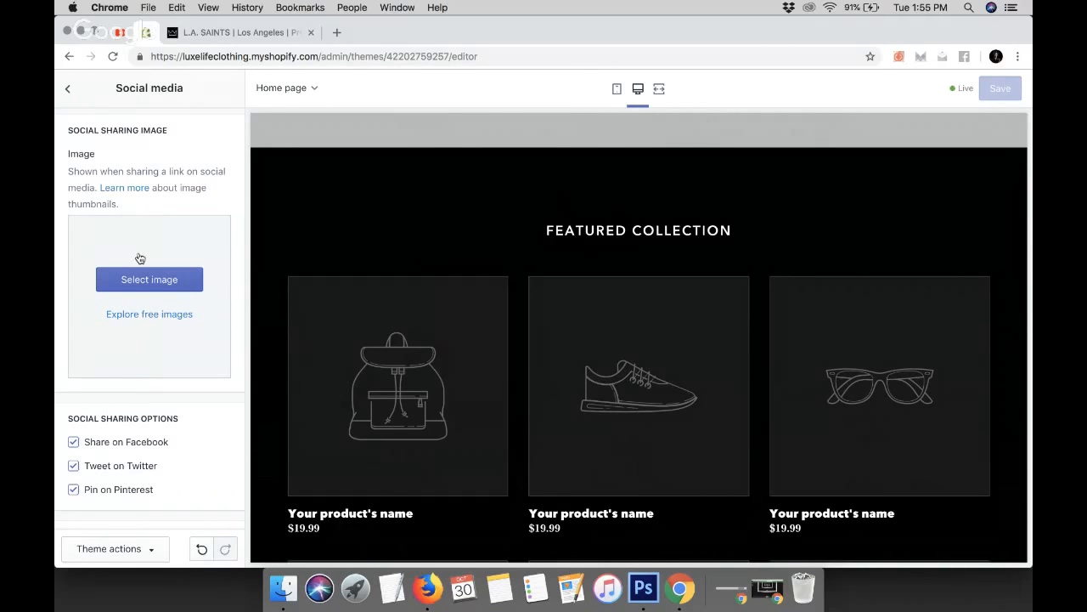
scroll(529, 337, "down", 15)
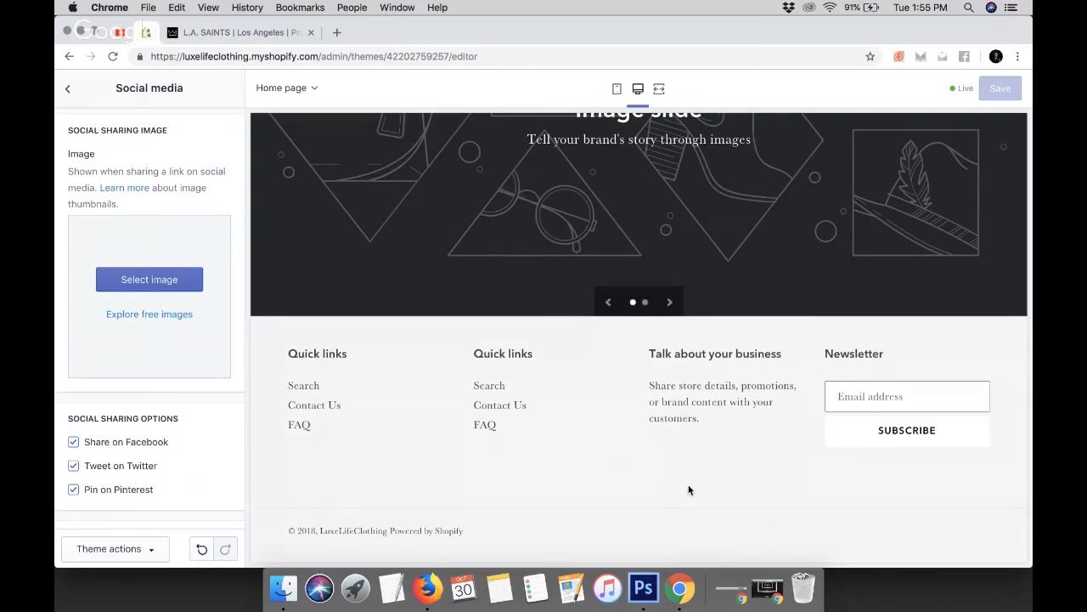
scroll(83, 479, "down", 5)
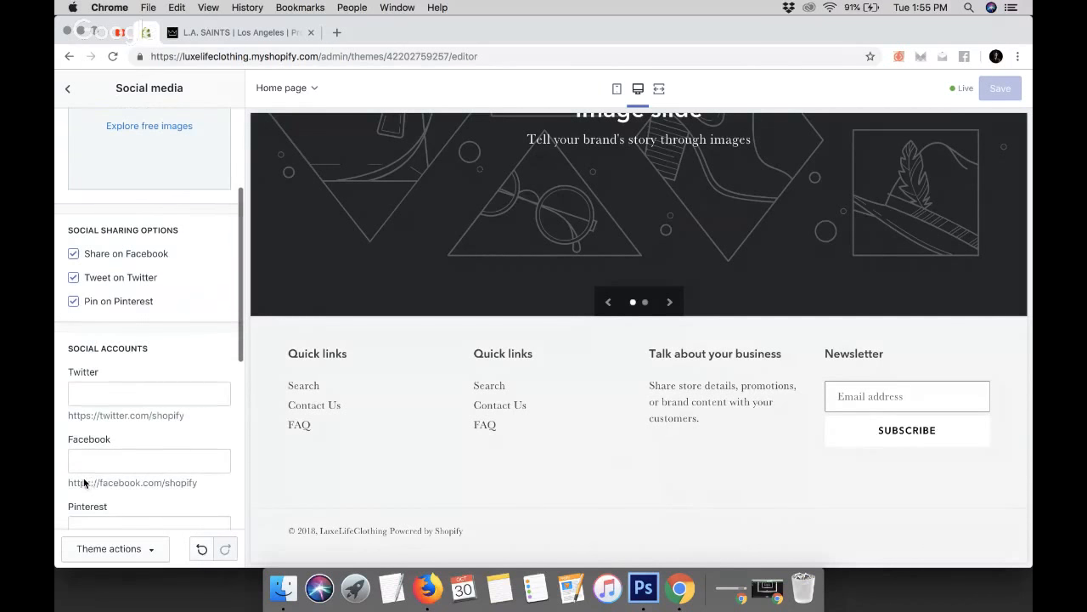
scroll(83, 476, "down", 2)
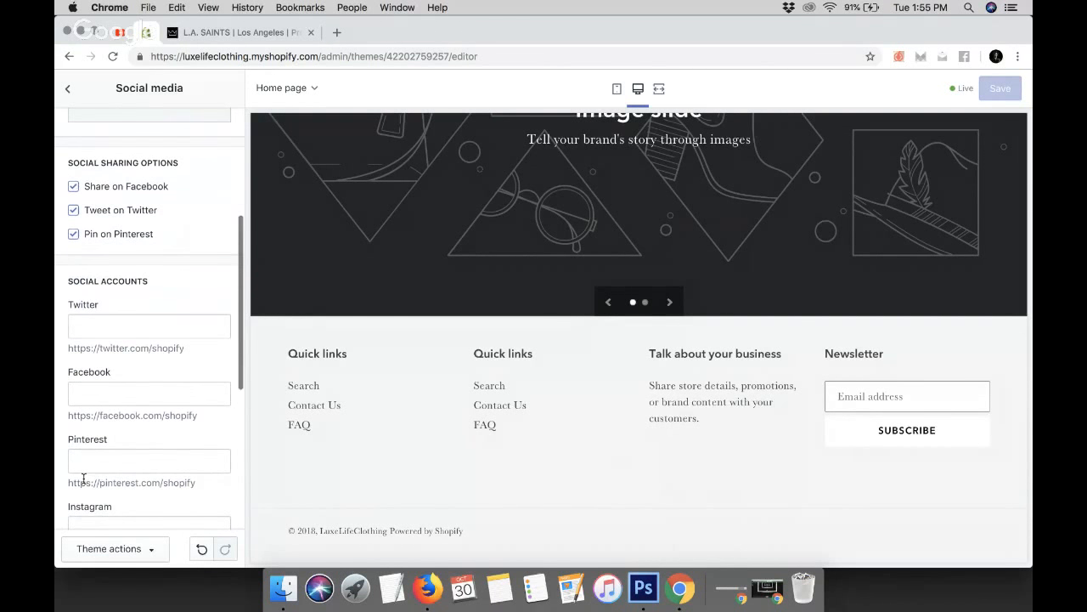
scroll(85, 464, "down", 4)
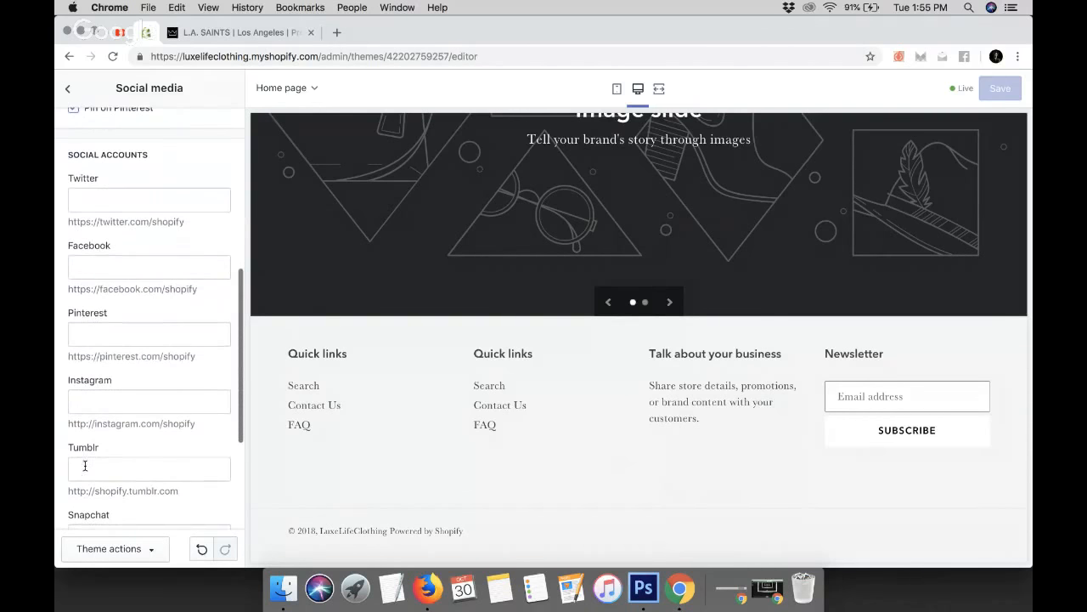
left_click(118, 269)
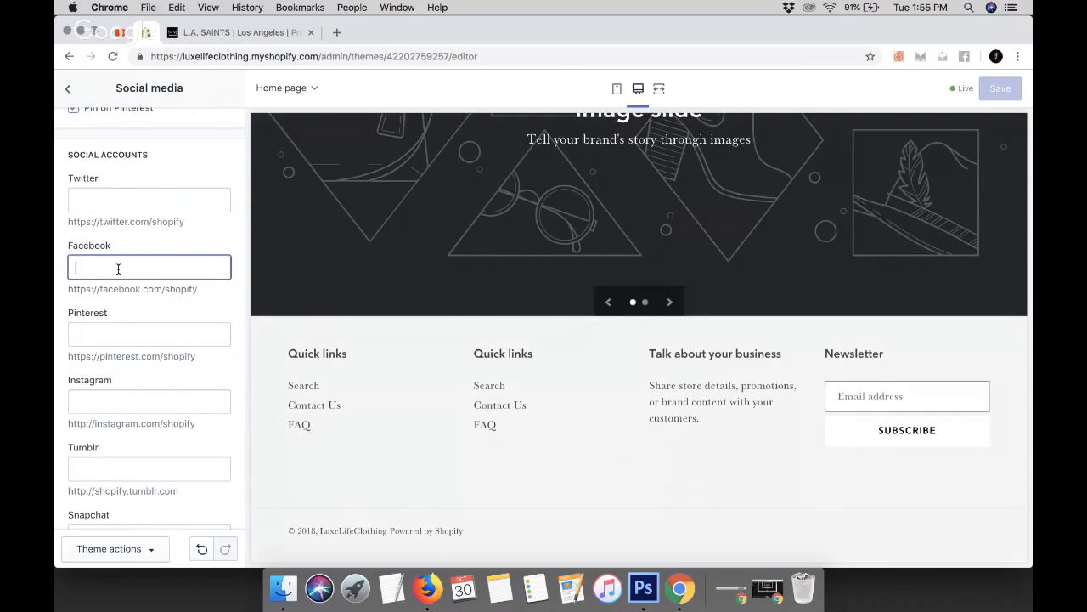
type("facebook.com")
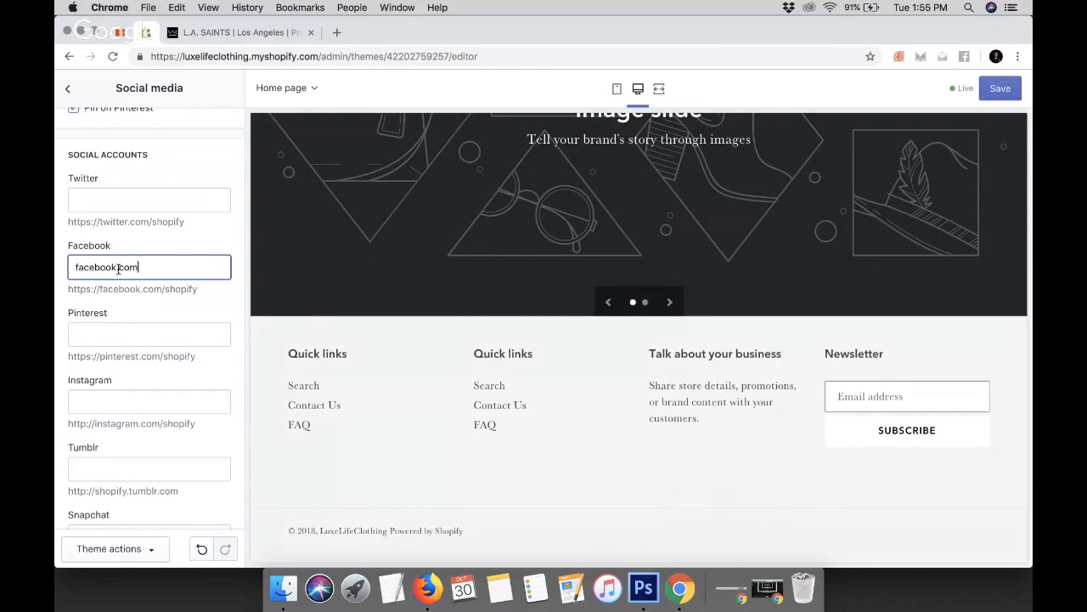
type("/iamarturoknight")
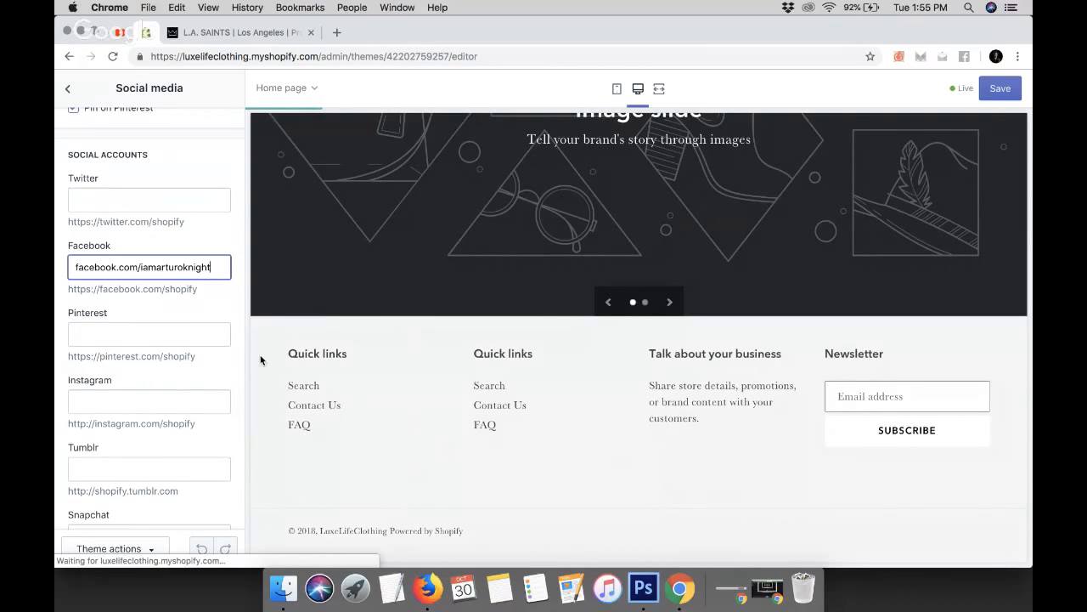
left_click(237, 299)
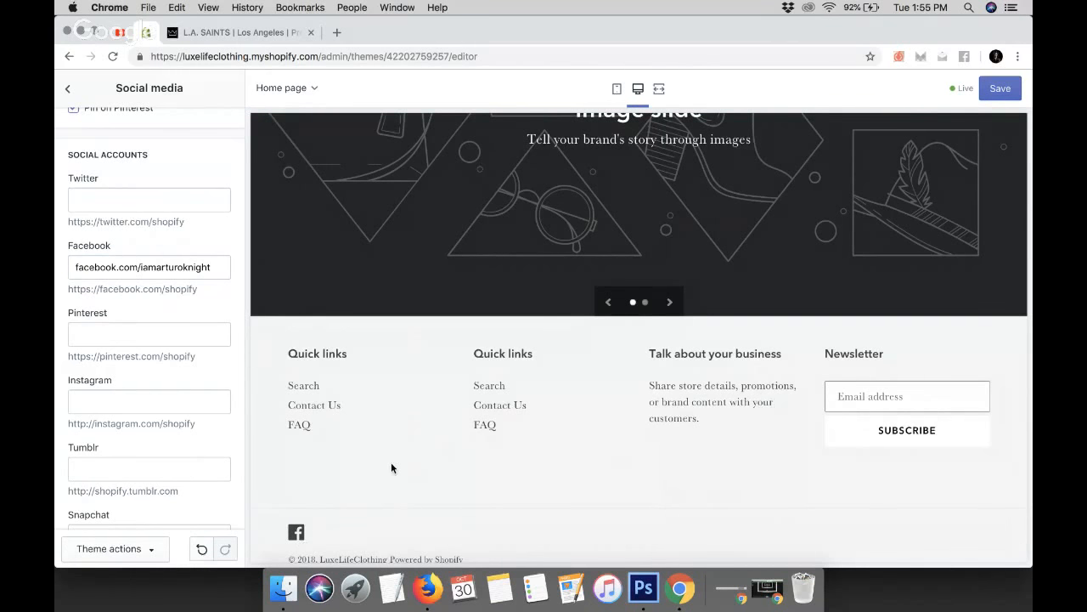
Enter the Instagram profile URL in the Instagram social account field
scroll(391, 468, "down", 1)
left_click(106, 406)
type("insta")
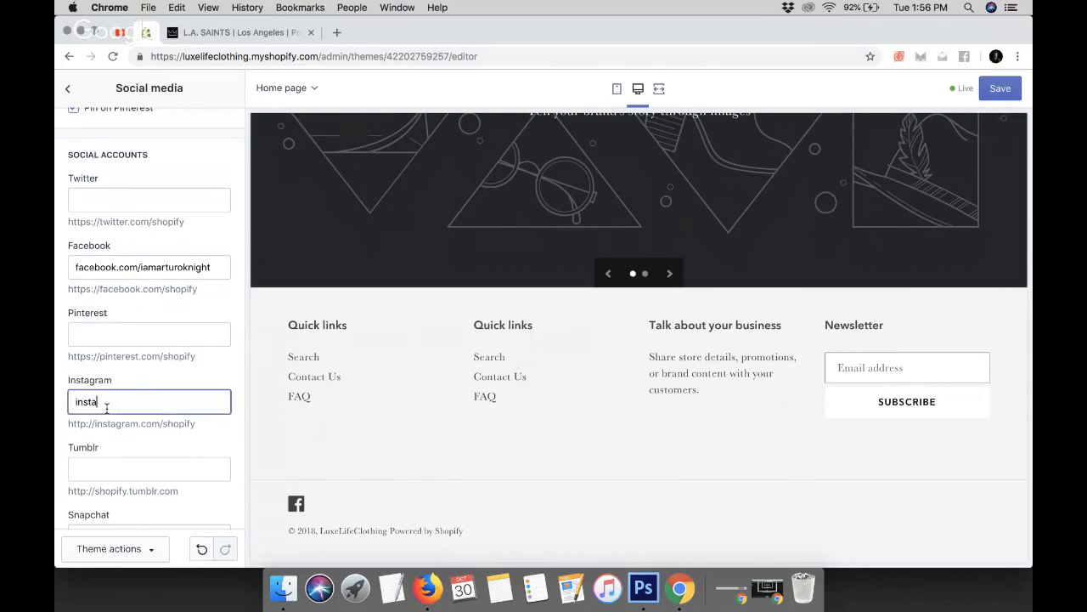
type("gram.com/iamarturoknight")
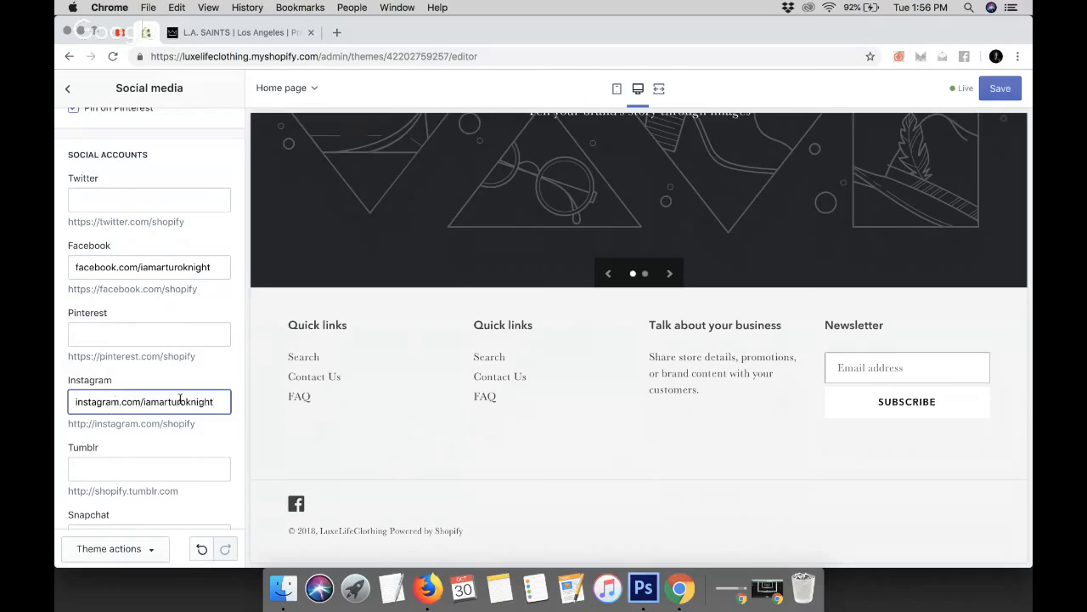
left_click(370, 475)
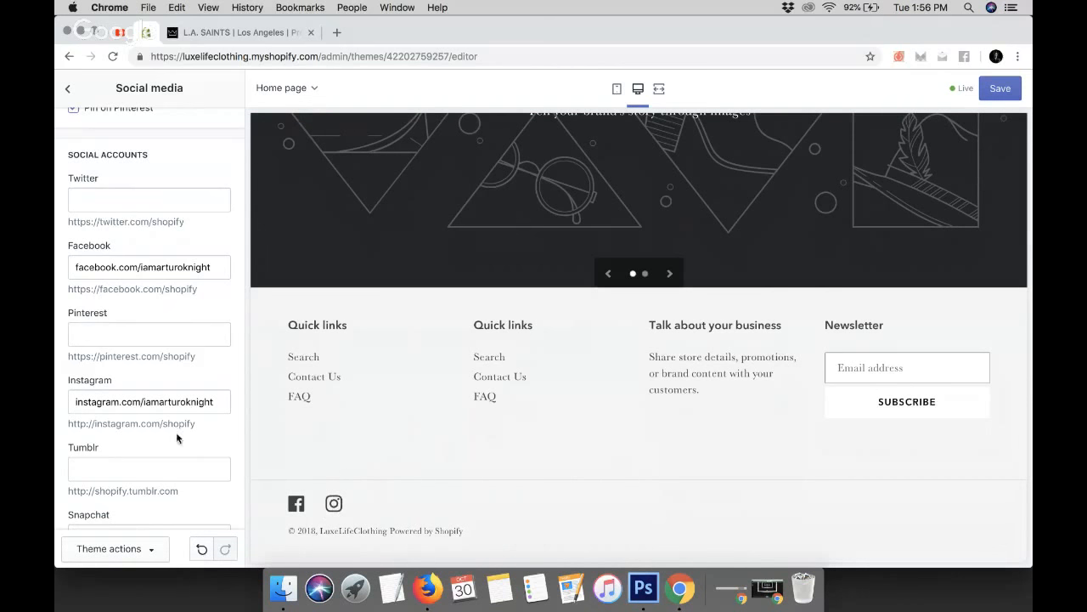
Upload Oct28.jpg from the Webinars folder and select it as the social sharing image
scroll(141, 473, "down", 5)
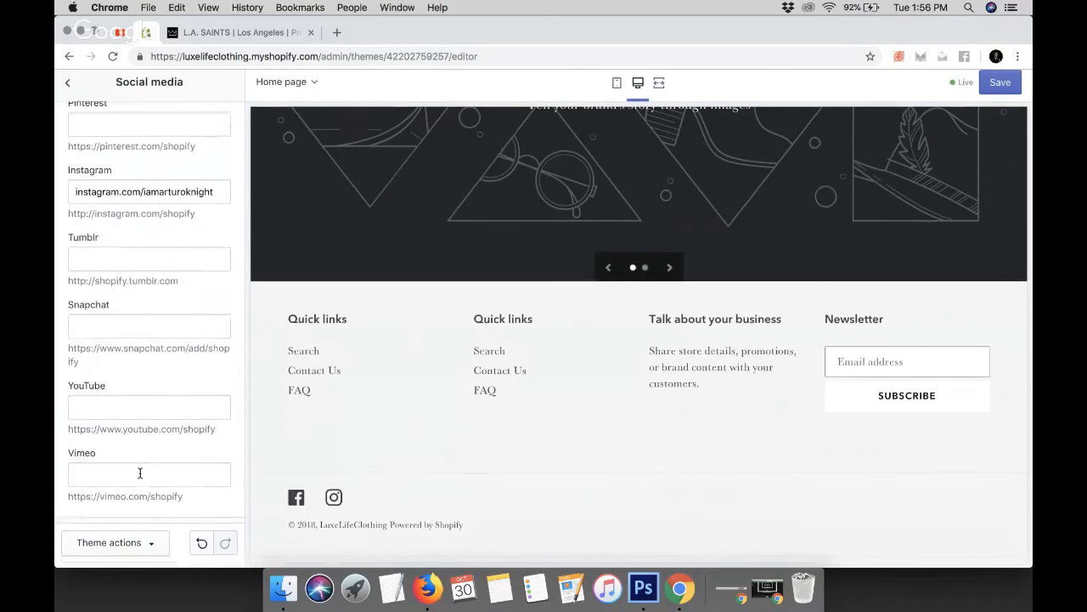
scroll(140, 293, "up", 2)
scroll(139, 292, "up", 6)
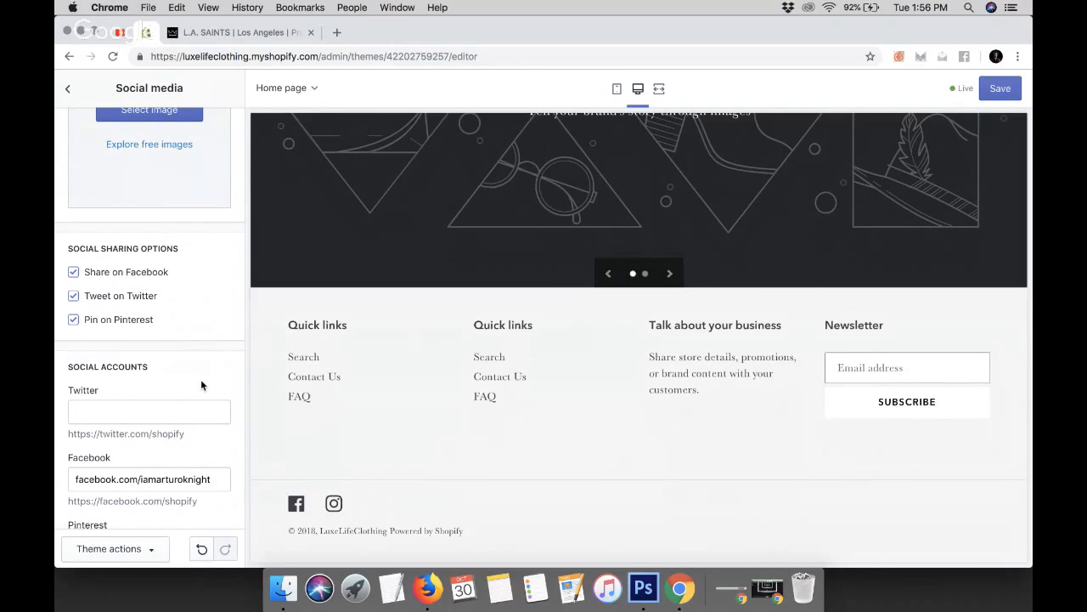
scroll(200, 386, "up", 3)
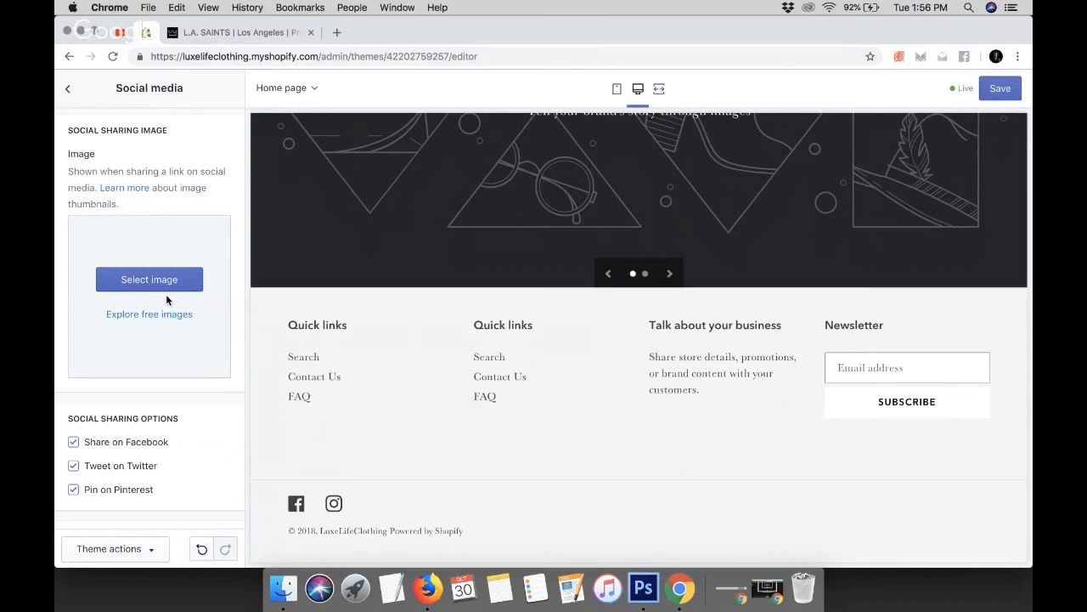
left_click(159, 284)
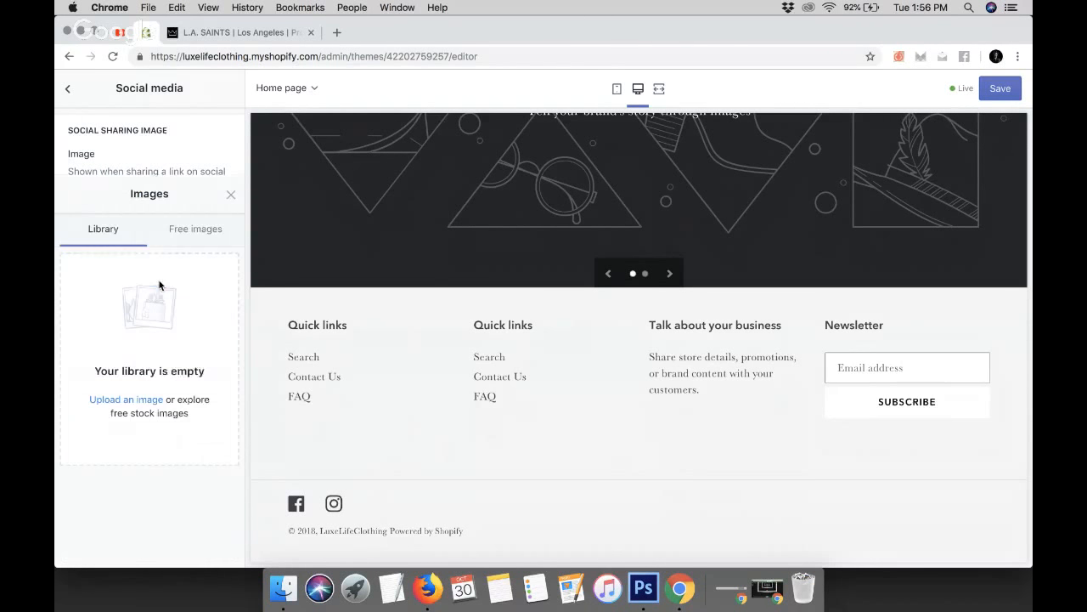
left_click(144, 294)
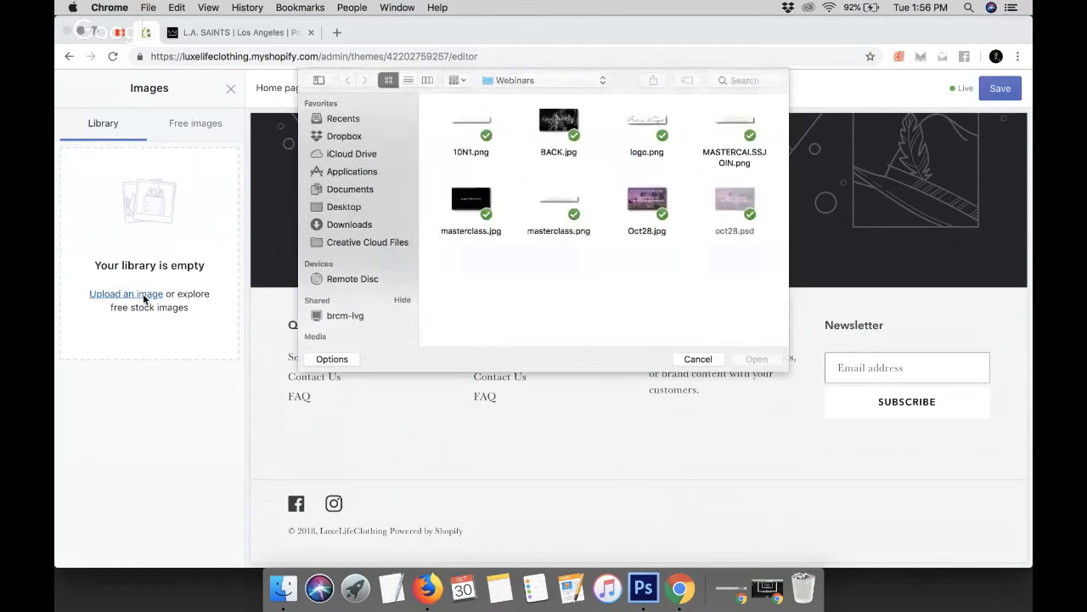
double_click(639, 204)
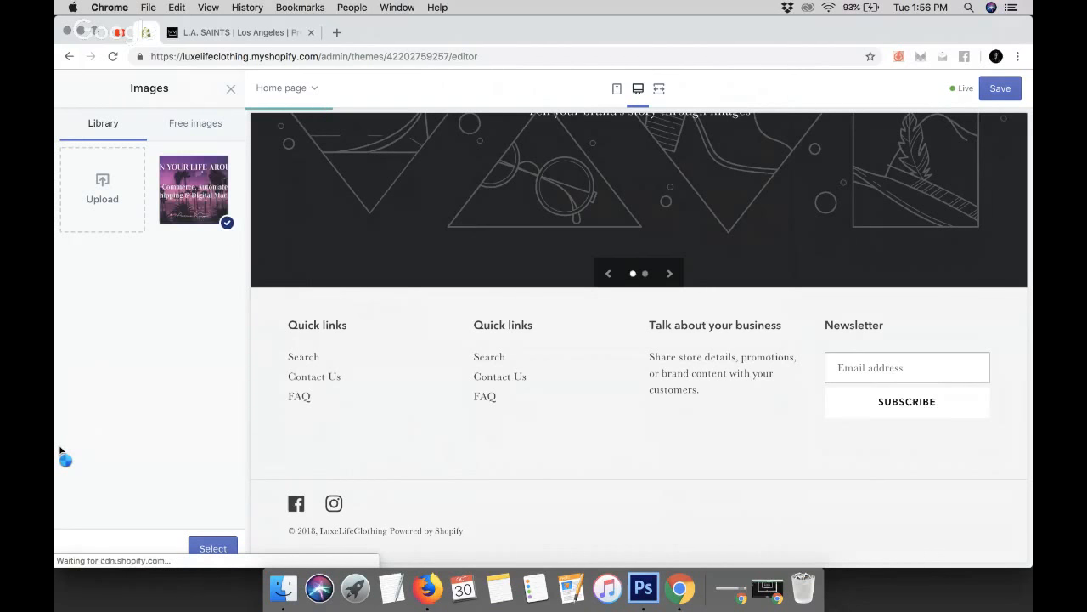
left_click(213, 548)
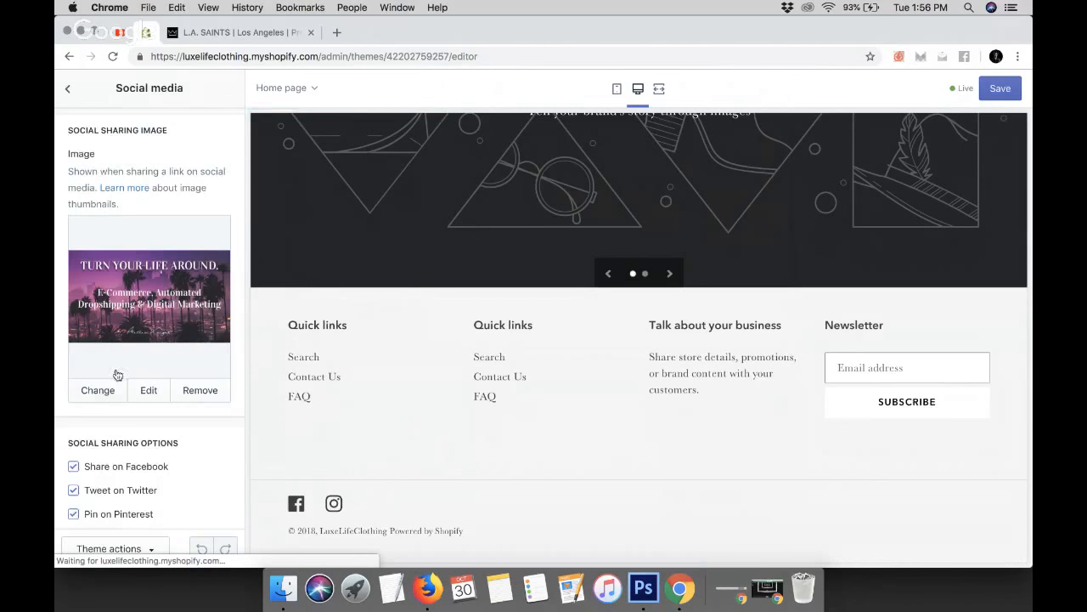
Save the theme changes and open the Favicon theme settings
left_click(999, 88)
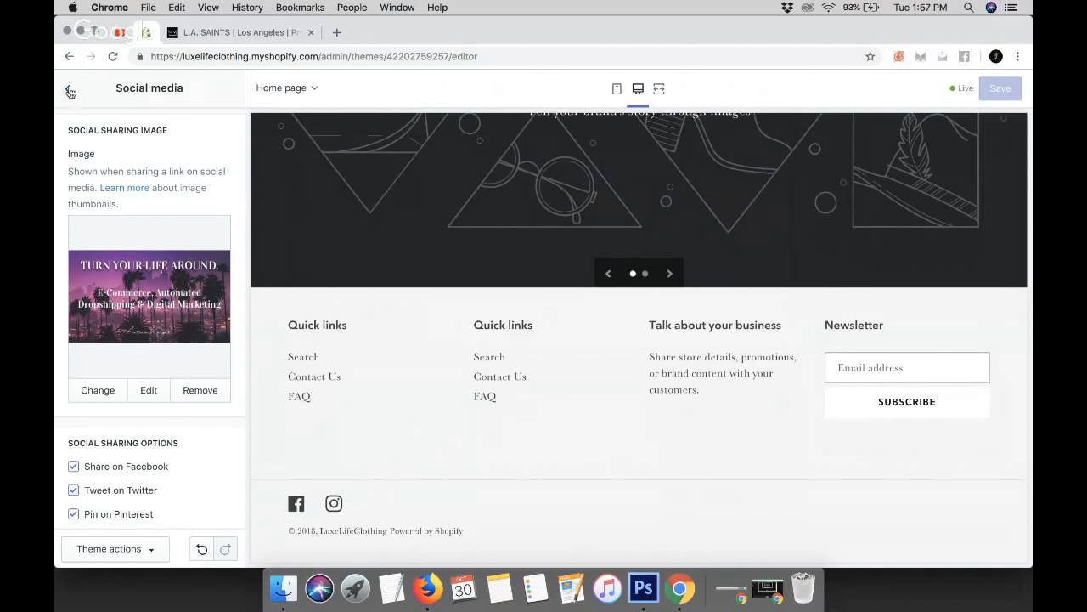
left_click(69, 90)
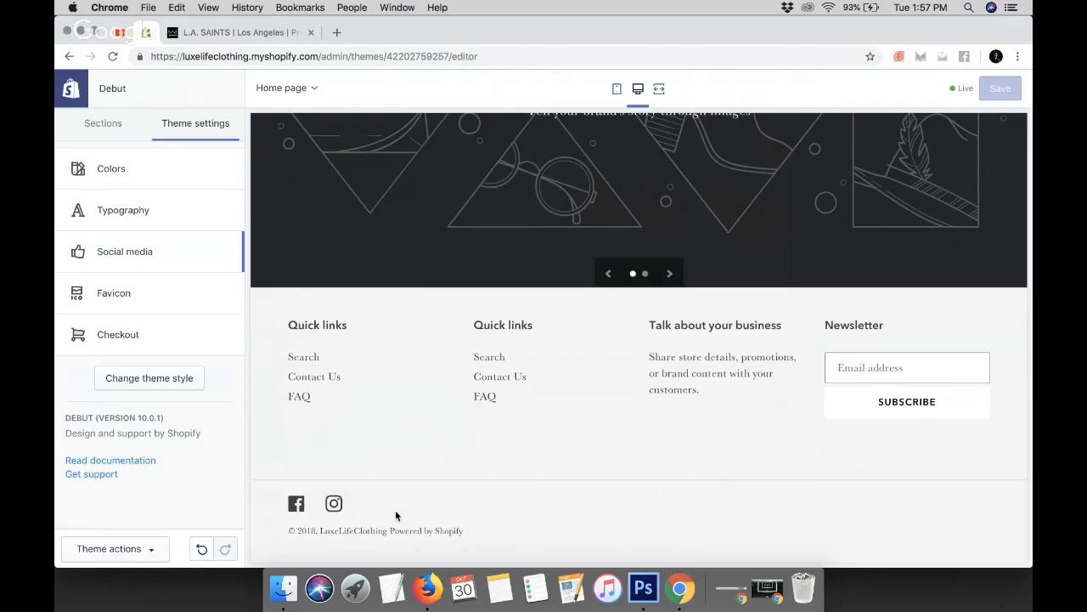
left_click(178, 300)
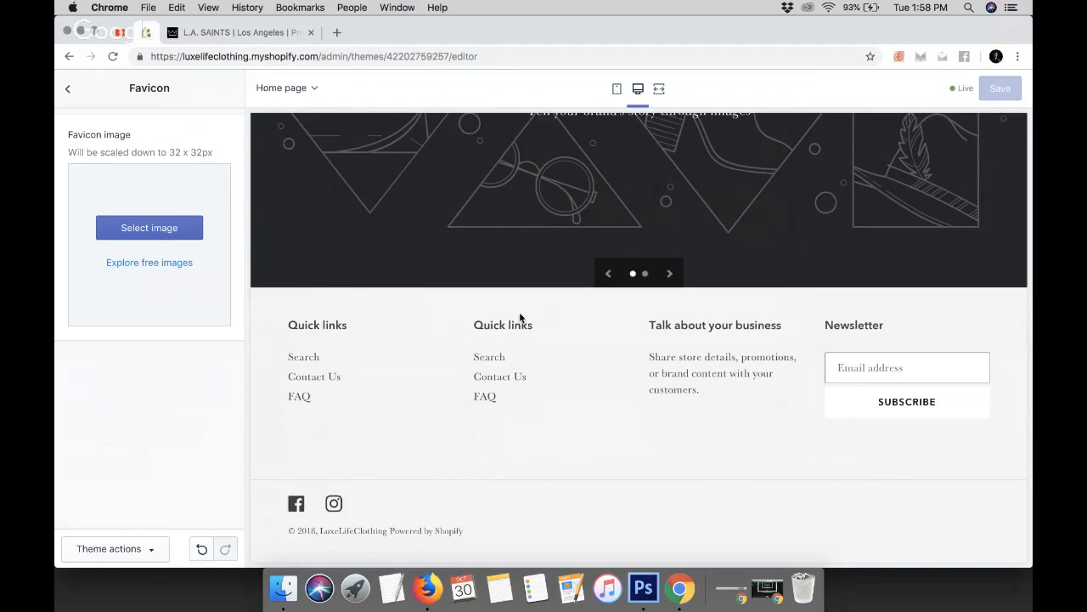
scroll(537, 344, "up", 15)
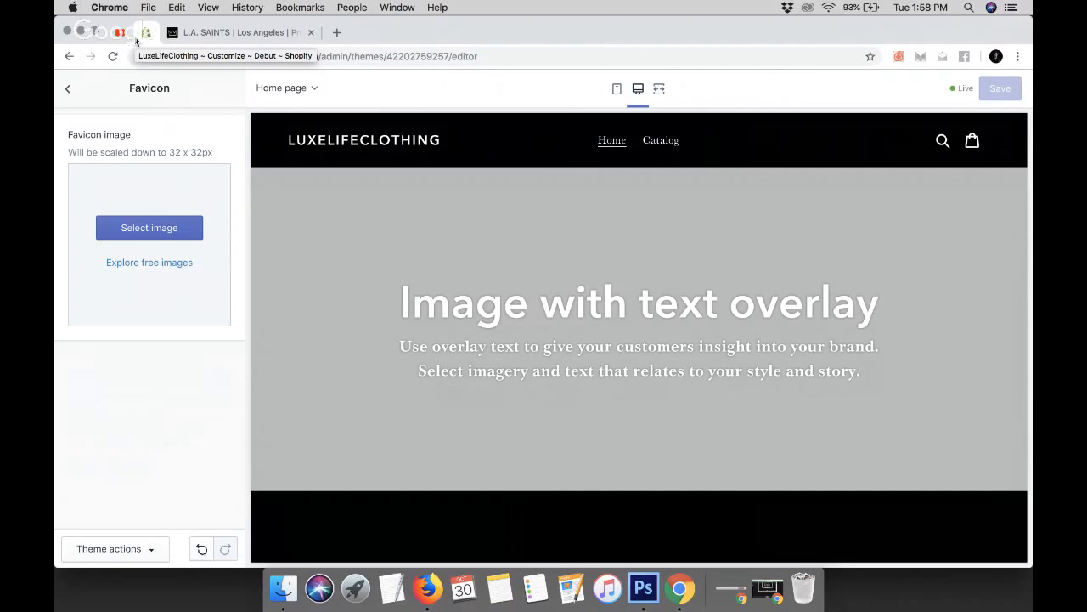
In a new browser tab, search Google Images for "luxury clothes icon"
left_click(338, 34)
type("goo")
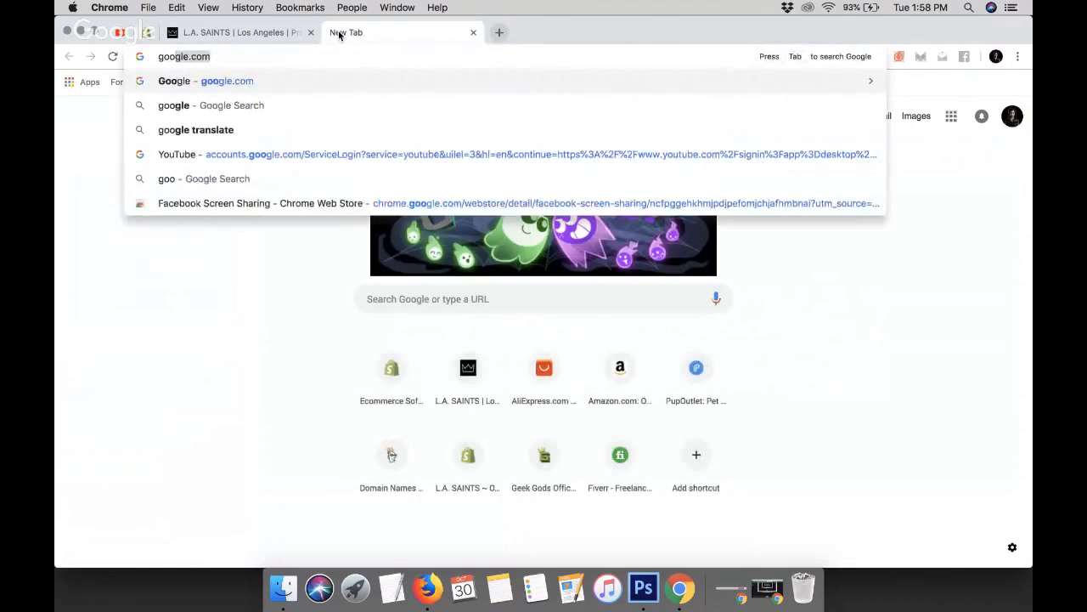
key("BackSpace")
left_click(202, 338)
left_click(461, 299)
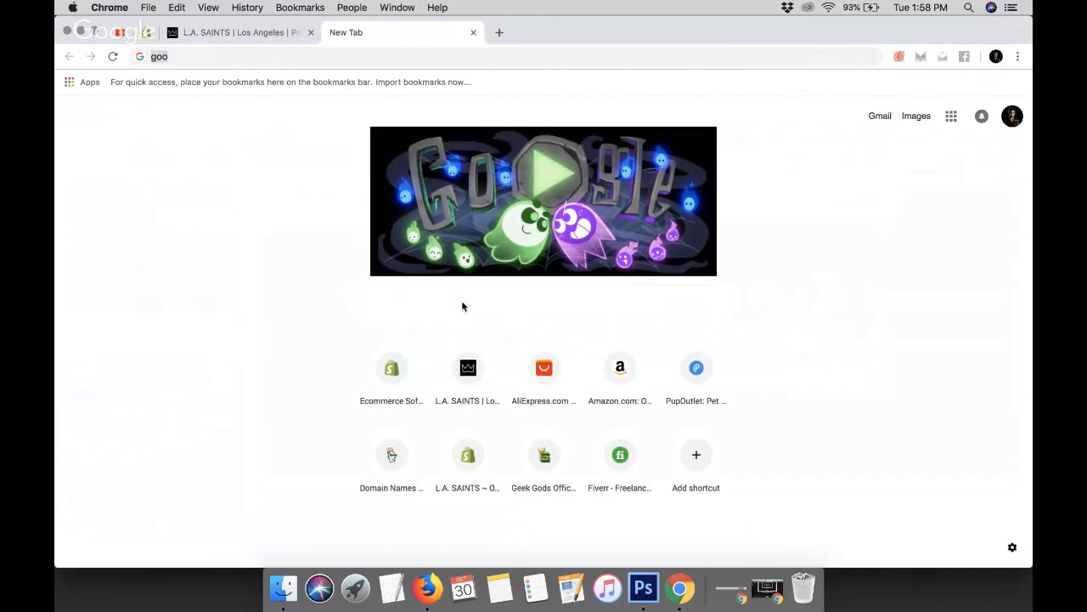
type("luxury clothes icon")
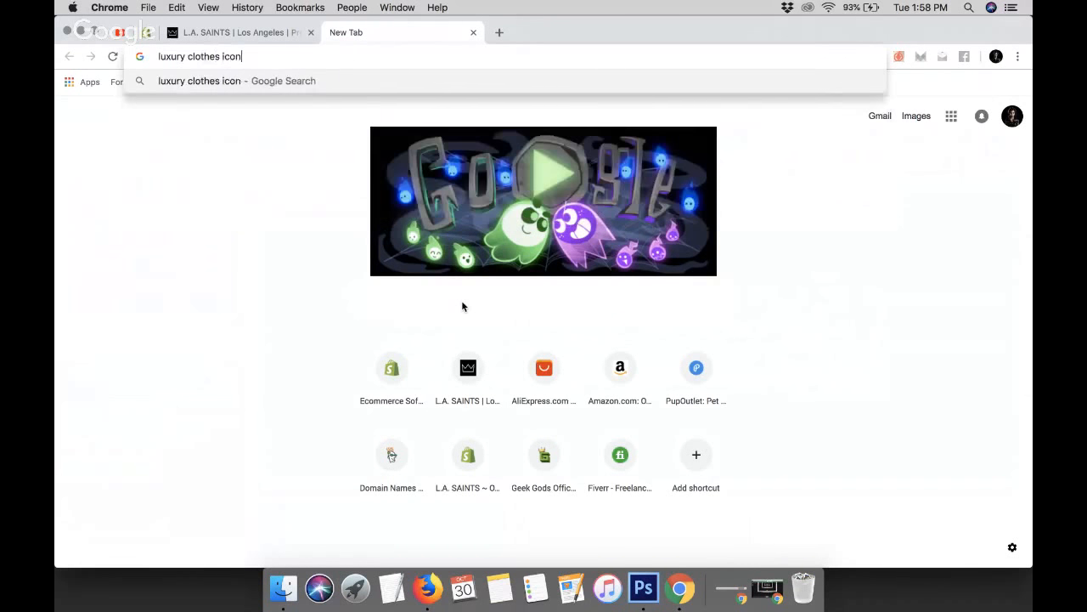
key("Return")
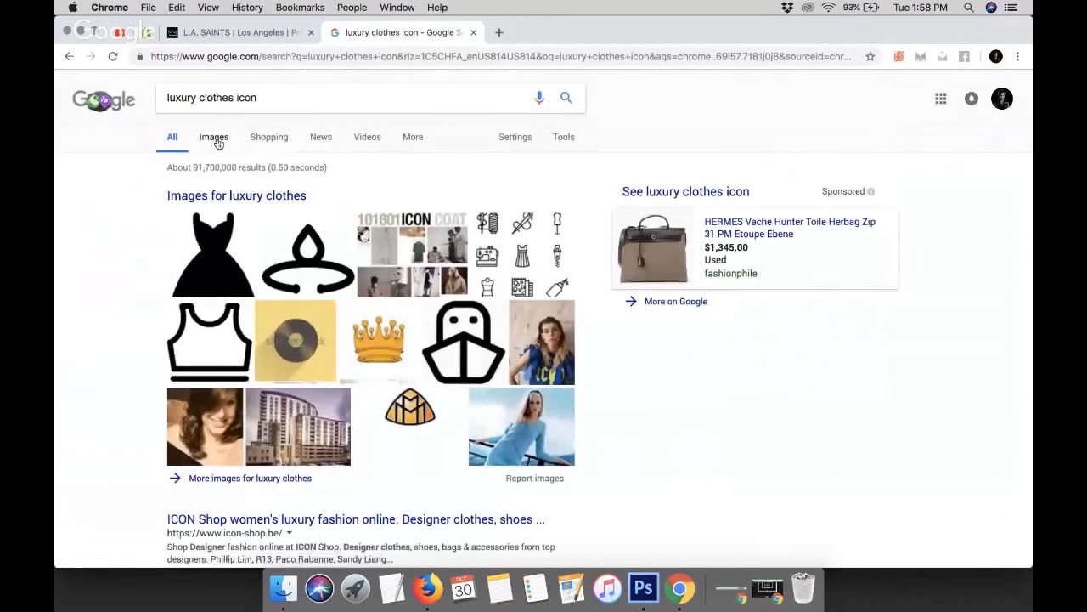
left_click(215, 139)
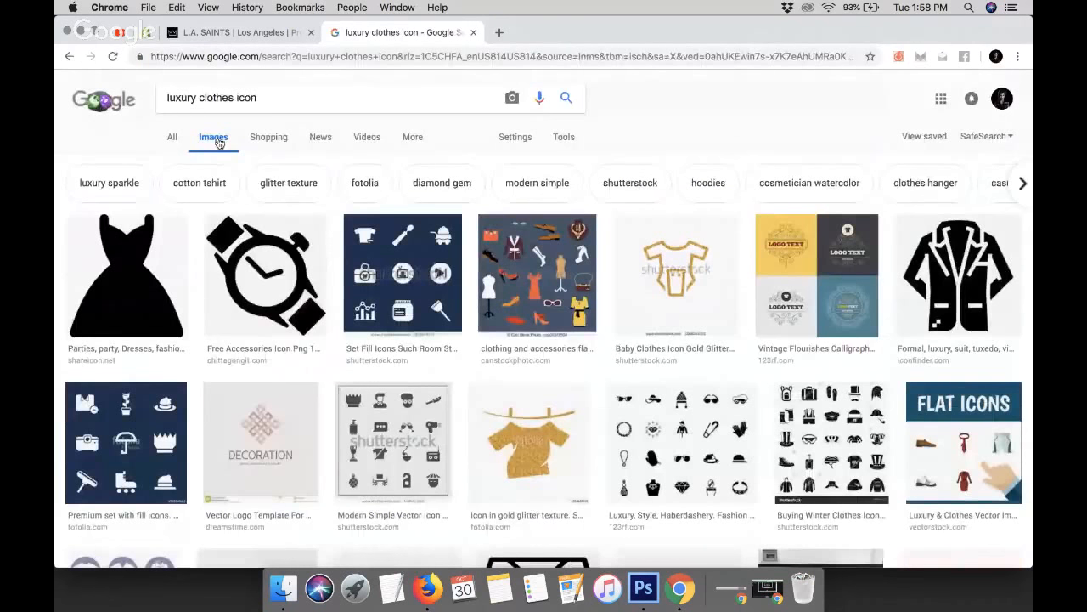
Browse the image results for a suitable favicon icon
scroll(218, 143, "down", 2)
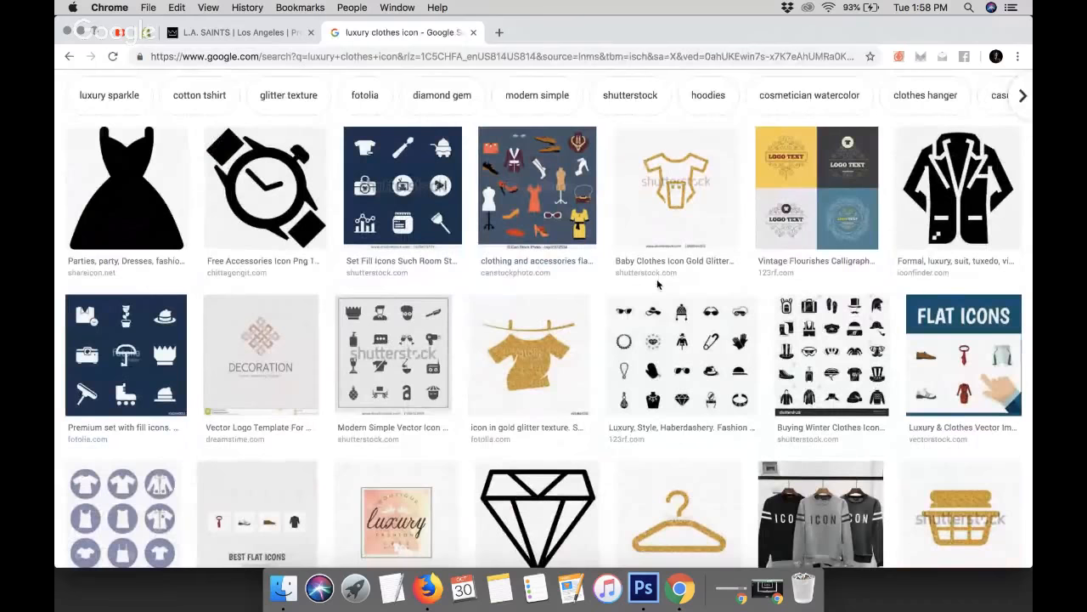
scroll(657, 284, "down", 10)
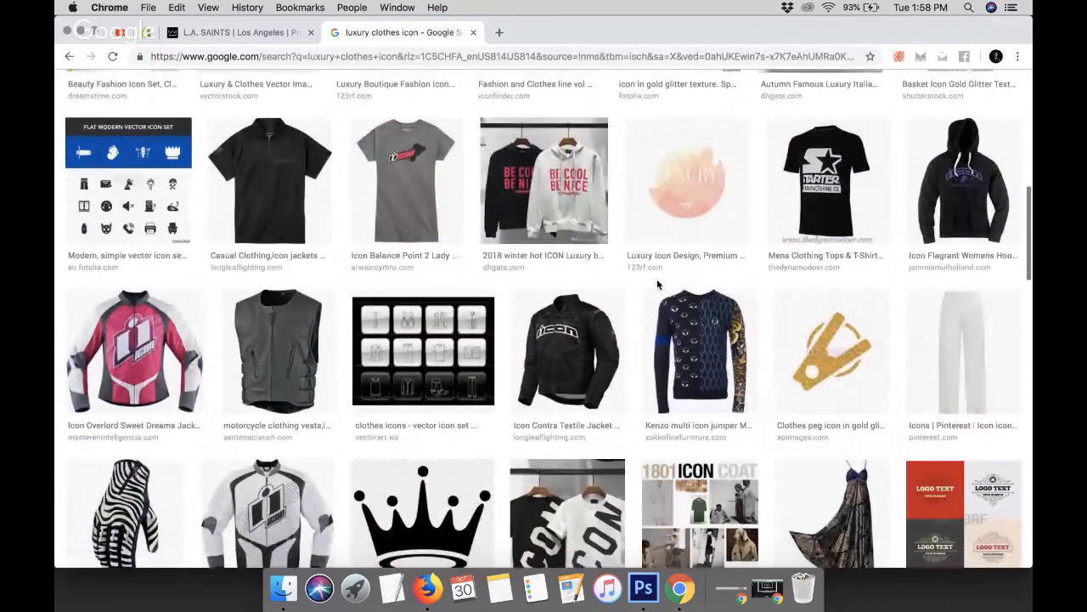
scroll(659, 284, "up", 3)
scroll(658, 285, "down", 10)
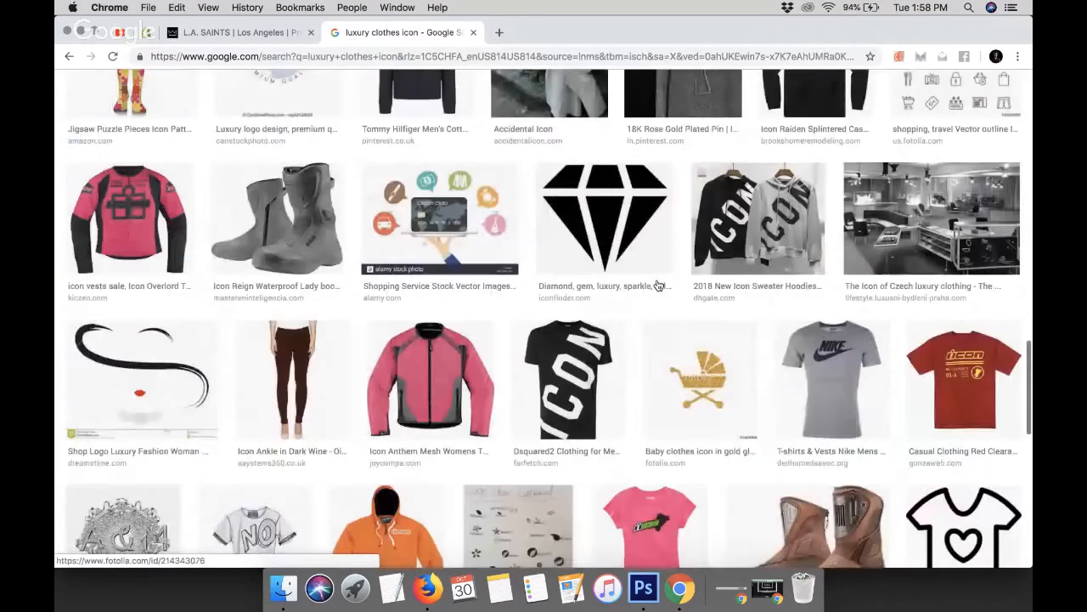
scroll(657, 284, "down", 8)
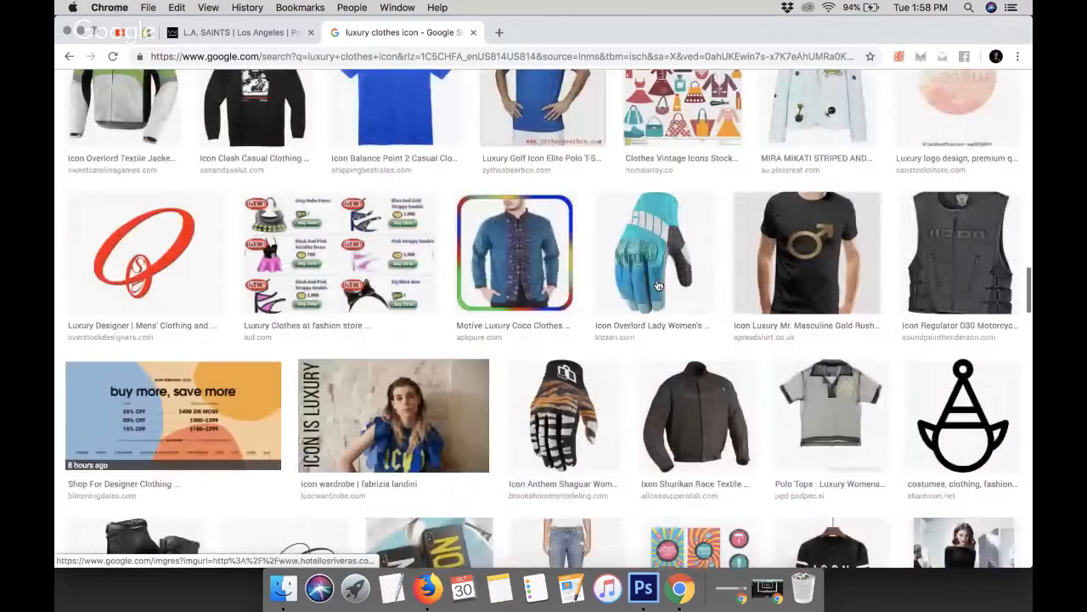
scroll(656, 285, "down", 7)
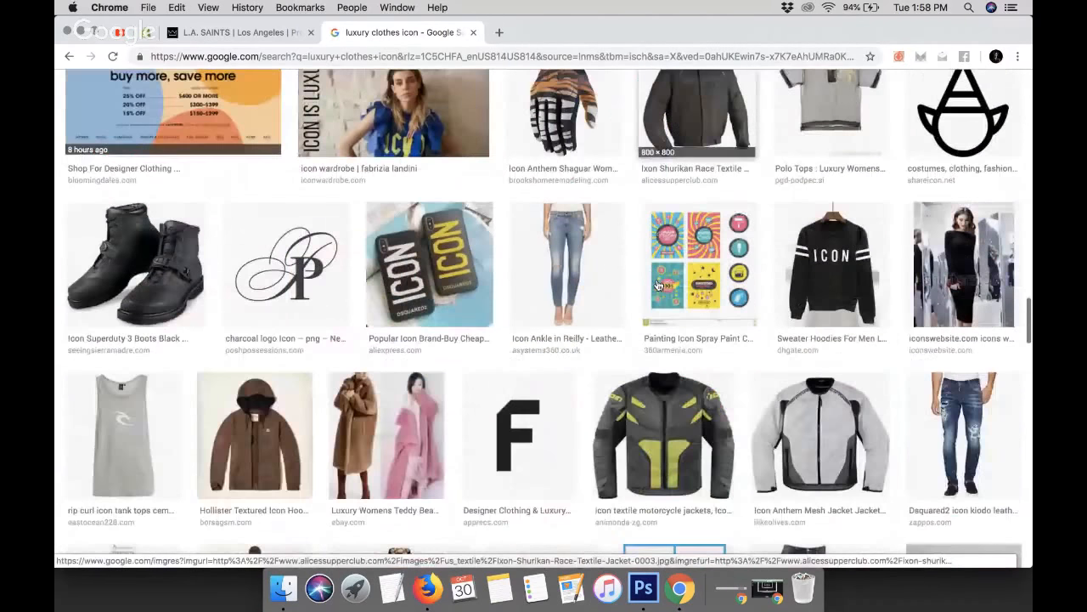
scroll(656, 285, "down", 15)
scroll(656, 284, "down", 10)
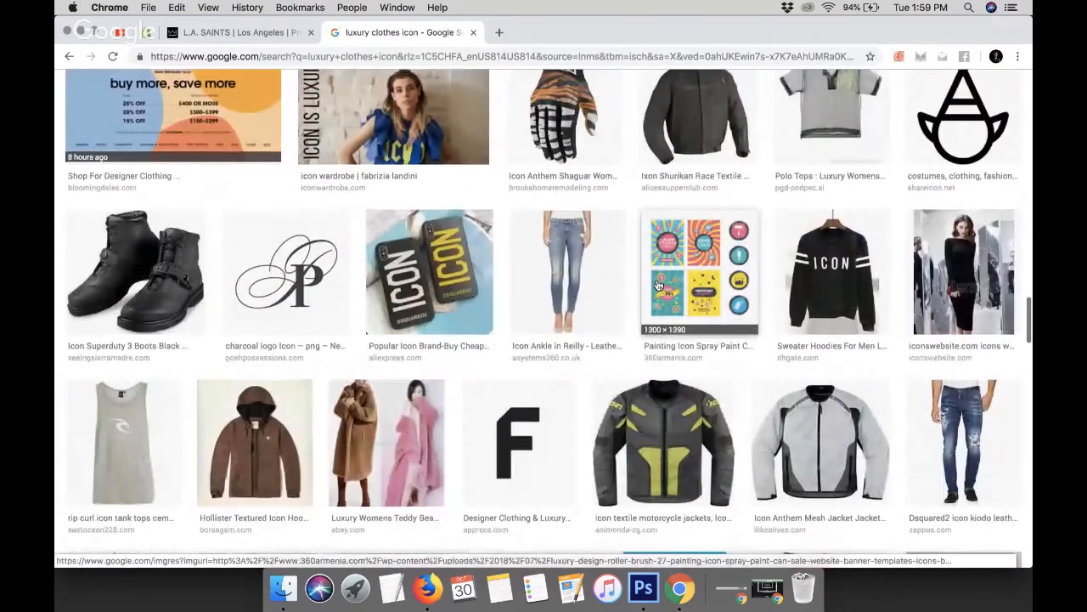
scroll(657, 285, "up", 2)
scroll(657, 285, "up", 20)
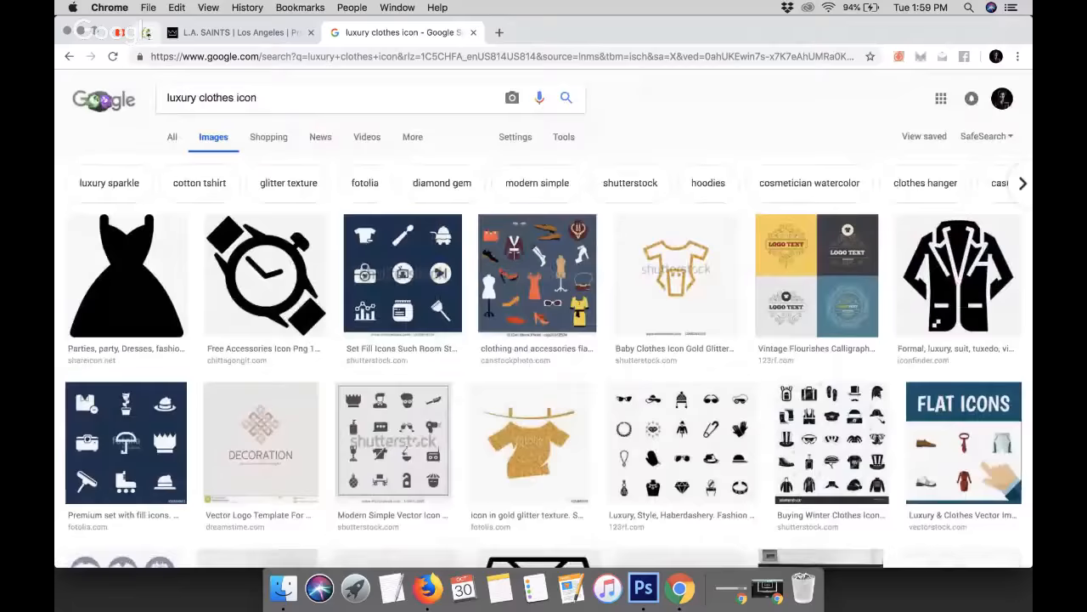
left_click(146, 33)
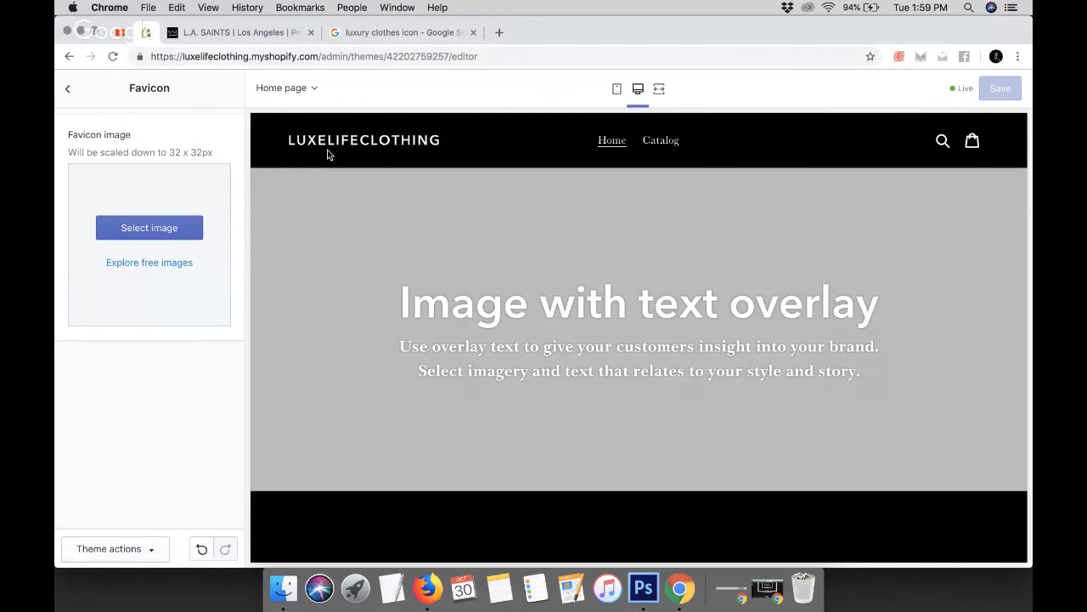
left_click(396, 32)
Search images for "fancy l" and open the cursive letter L result
triple_click(290, 99)
type("fancy l")
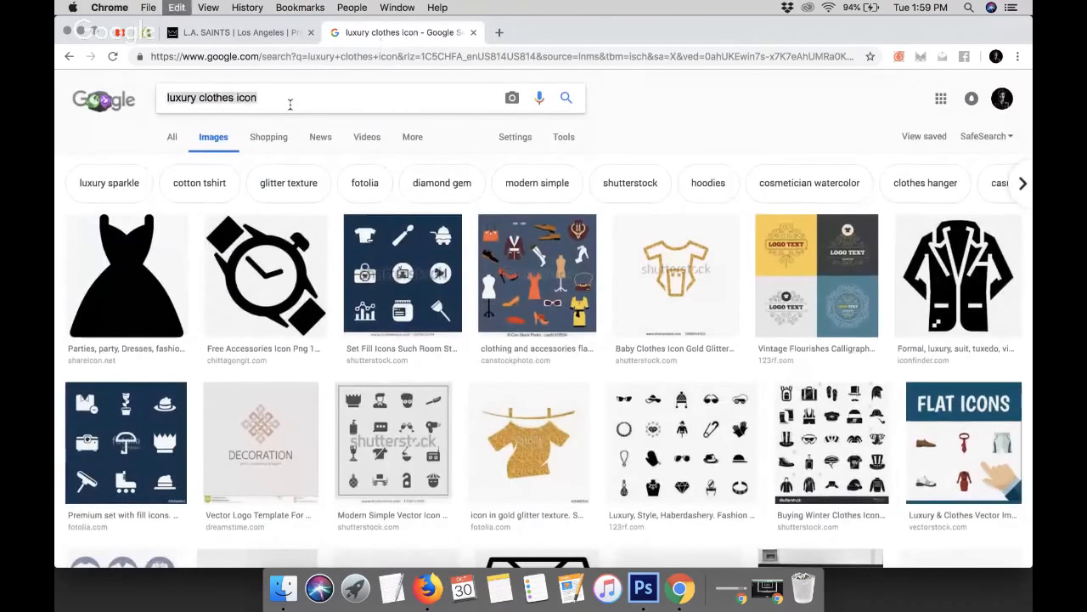
key("Return")
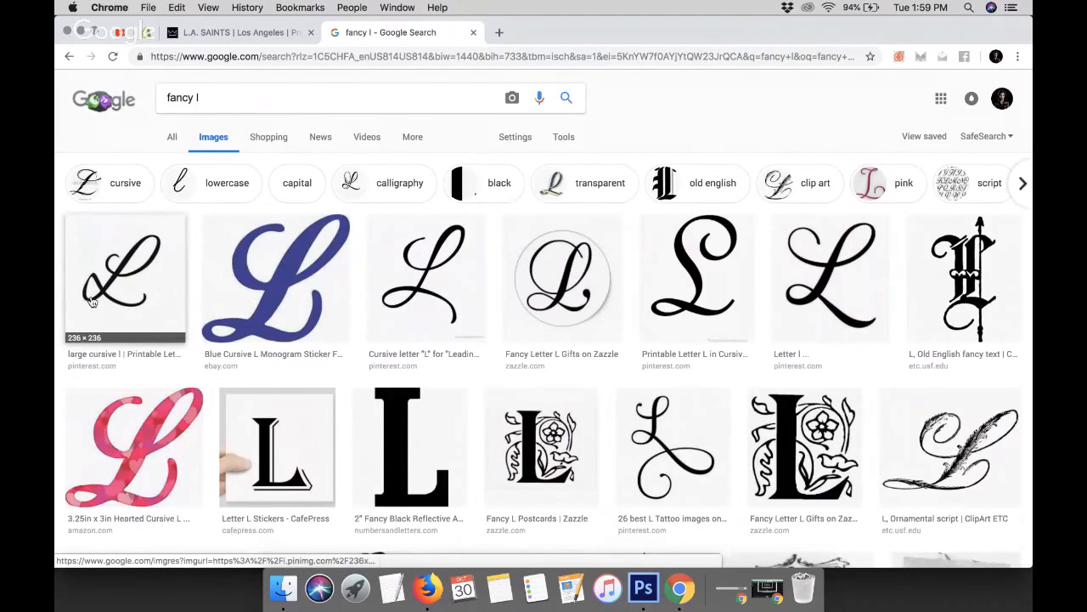
left_click(811, 265)
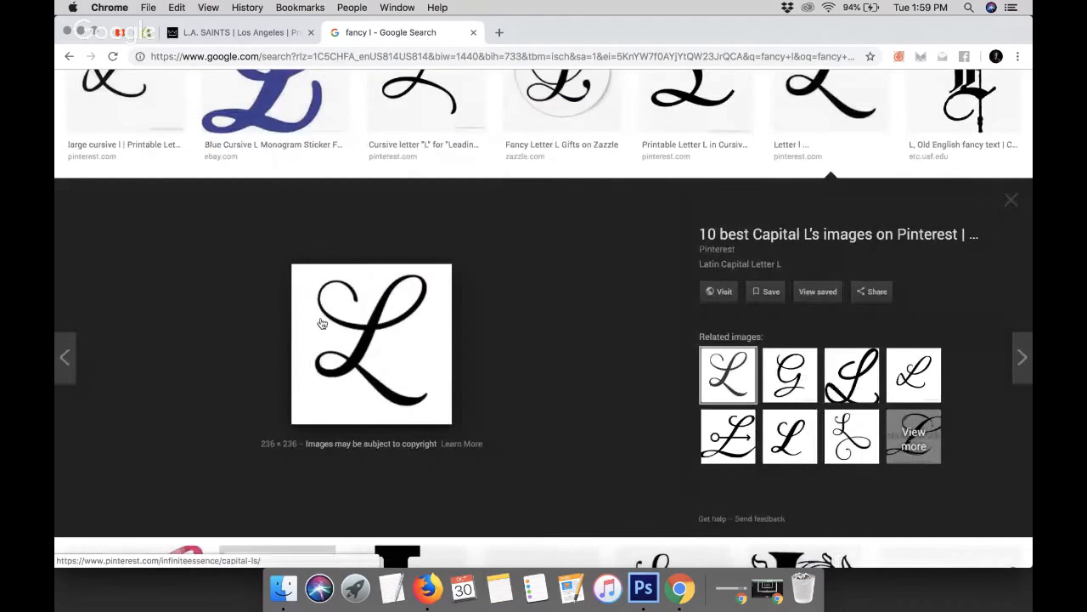
Save the cursive L image to the Desktop as a JPEG
right_click(362, 322)
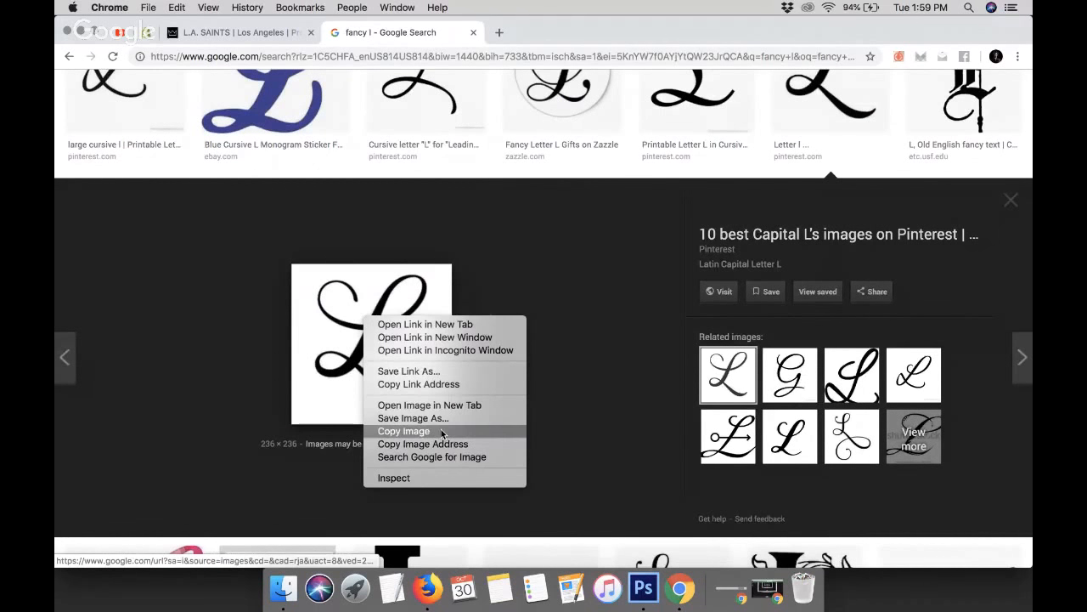
left_click(414, 418)
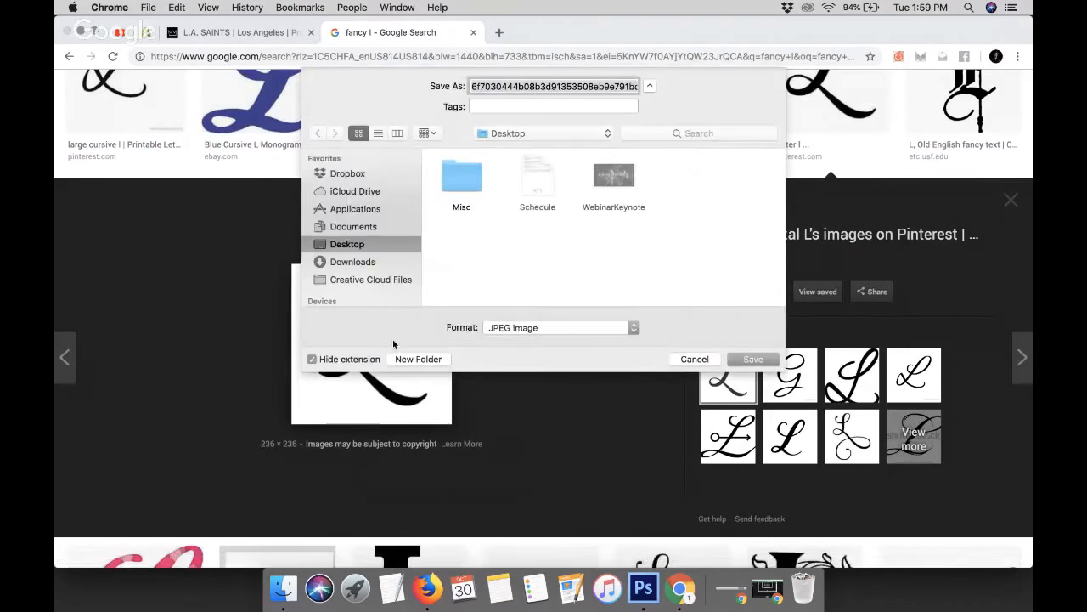
key("Return")
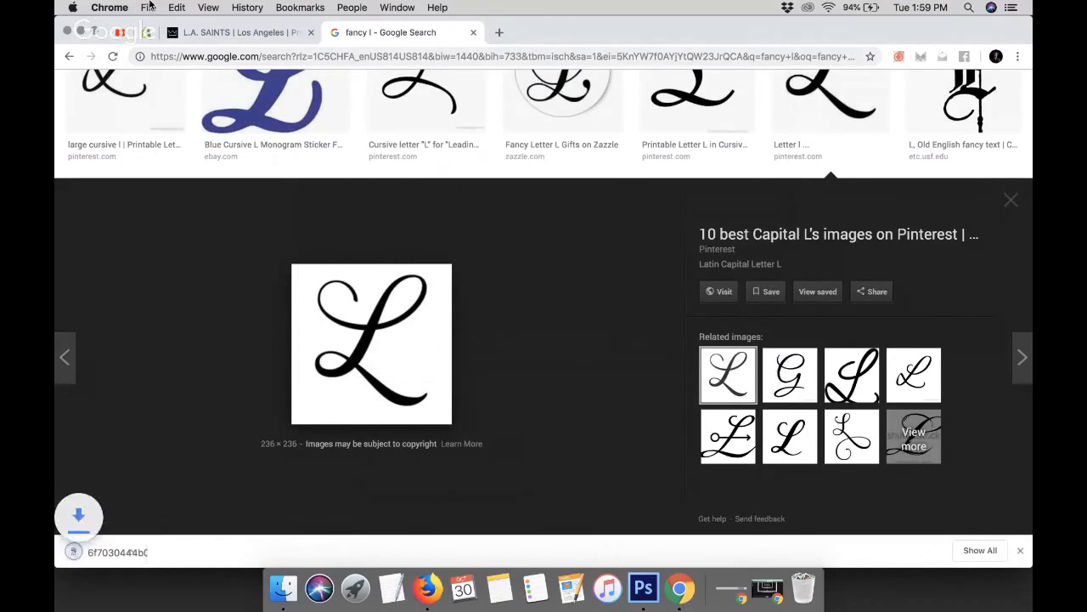
Upload the saved cursive L image from the Desktop and select it as the favicon image
left_click(146, 32)
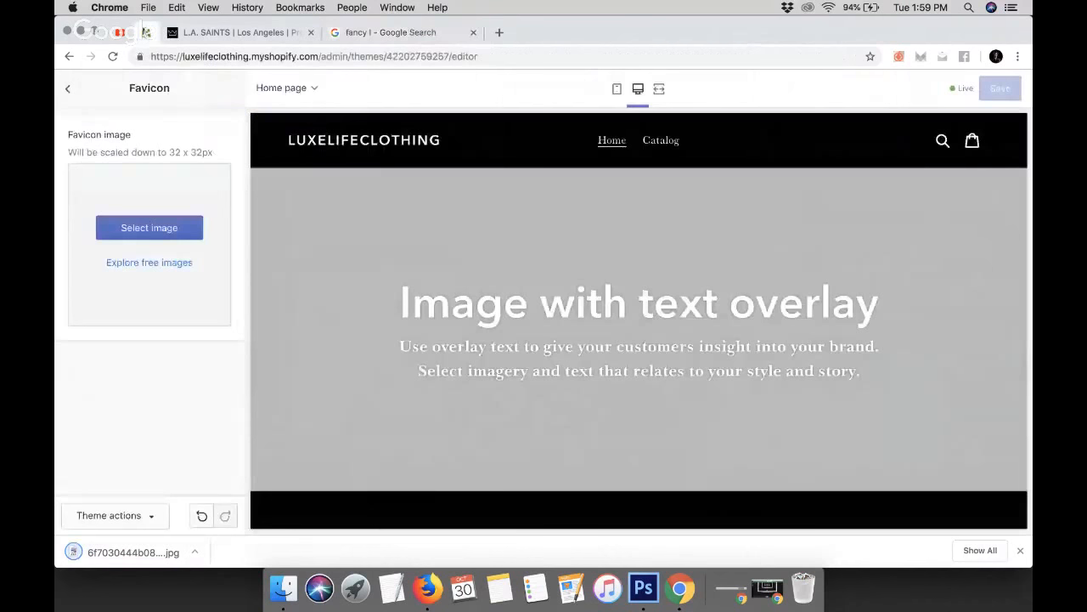
left_click(1020, 550)
left_click(168, 239)
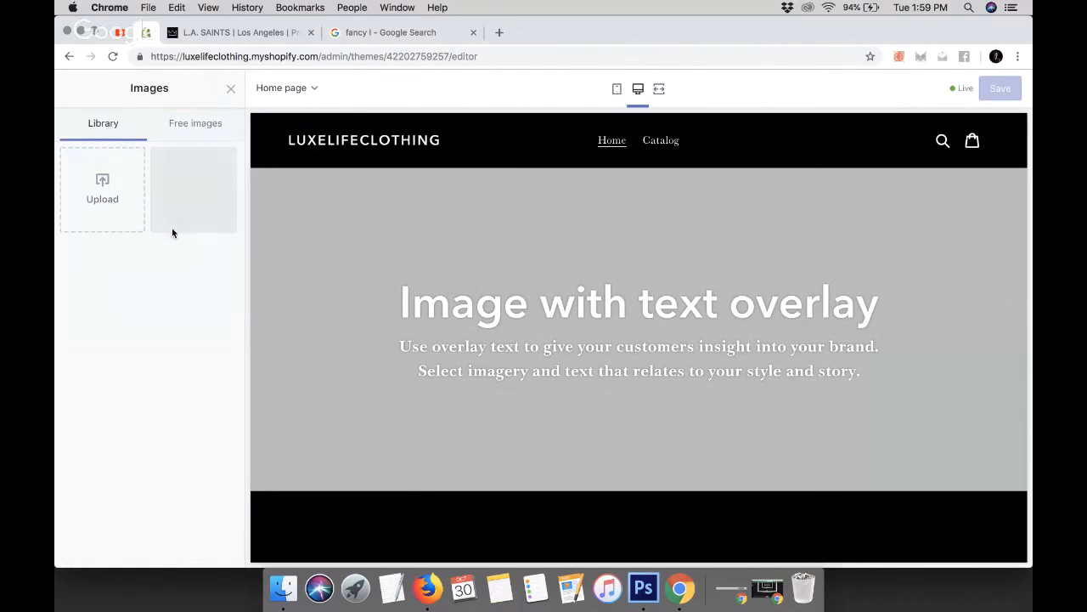
left_click(101, 189)
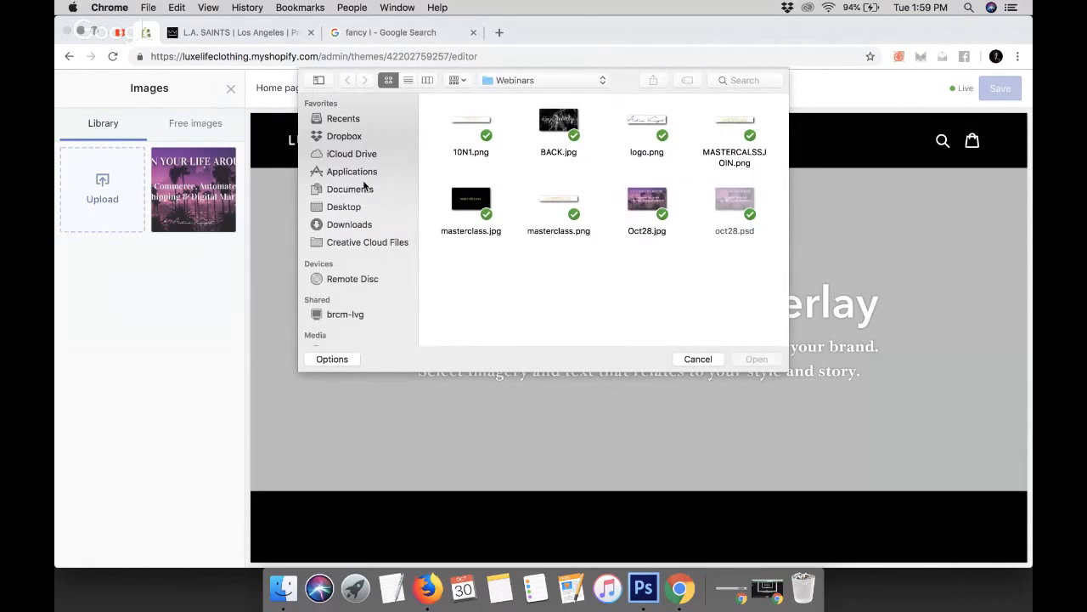
left_click(357, 206)
double_click(459, 123)
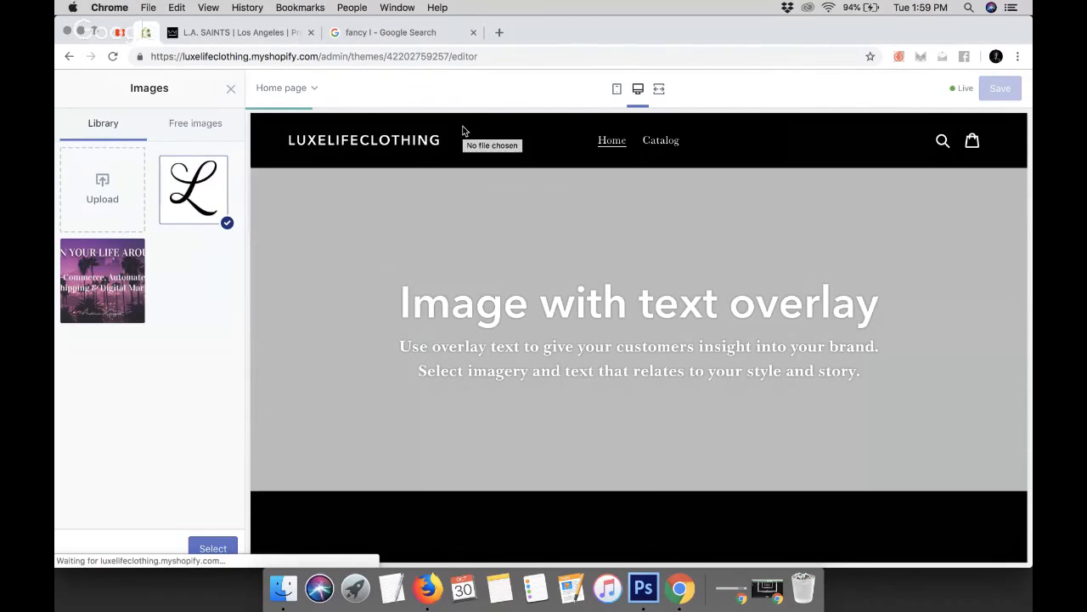
left_click(213, 548)
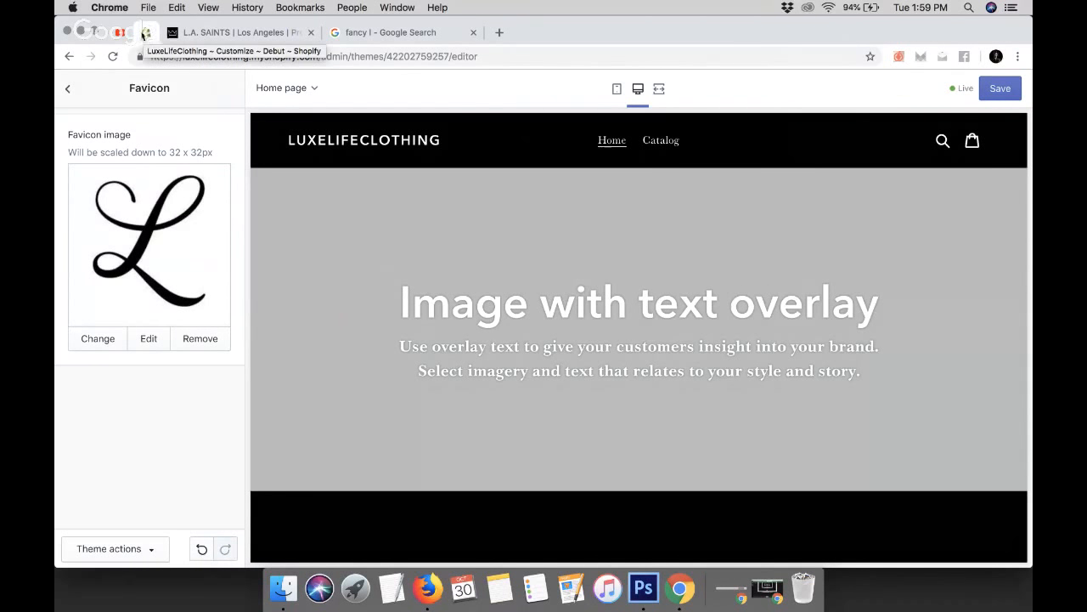
Save the theme with the new favicon and return to the theme settings list
left_click(994, 90)
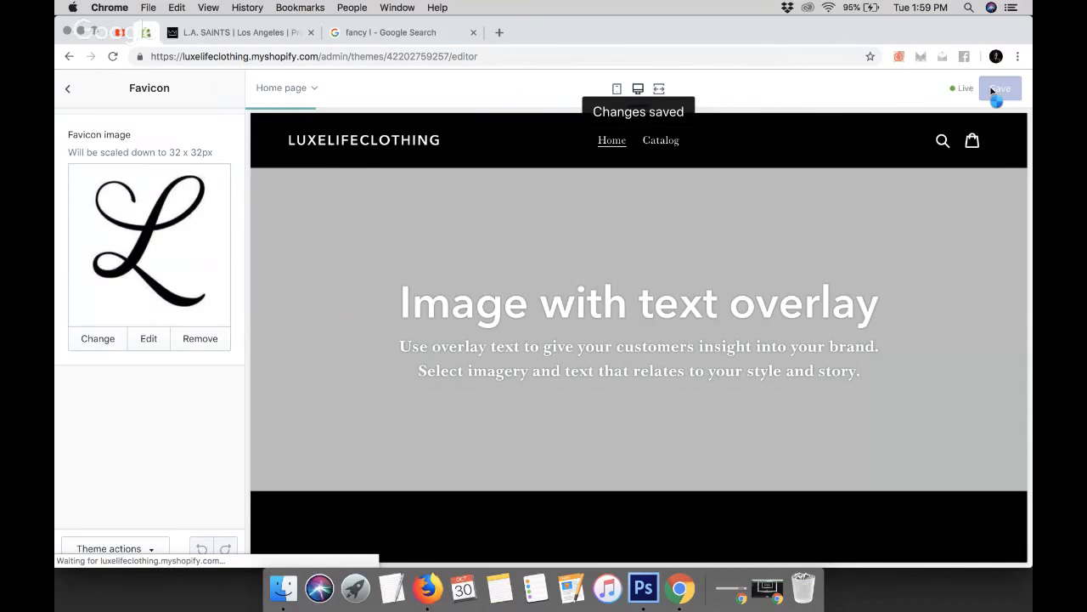
left_click(70, 88)
Copy the store's address and open the luxelifeclothing.myshopify.com storefront in the search tab, scrolling through its home page
left_click(253, 57)
left_click(252, 57)
left_click_drag(319, 56, 186, 56)
key("super+c")
left_click(430, 35)
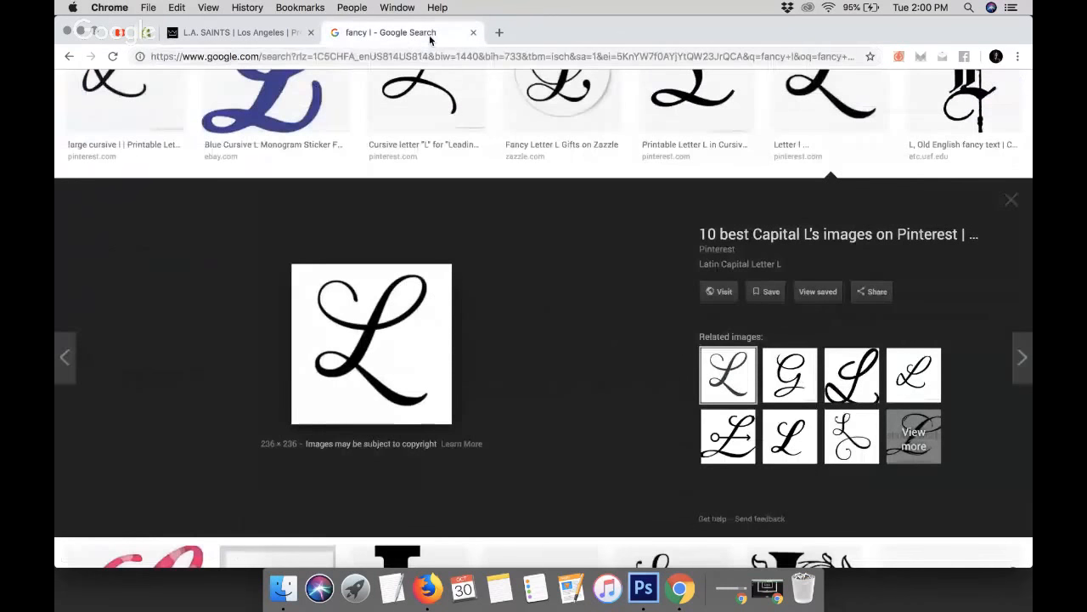
left_click(380, 56)
key("super+v")
key("Return")
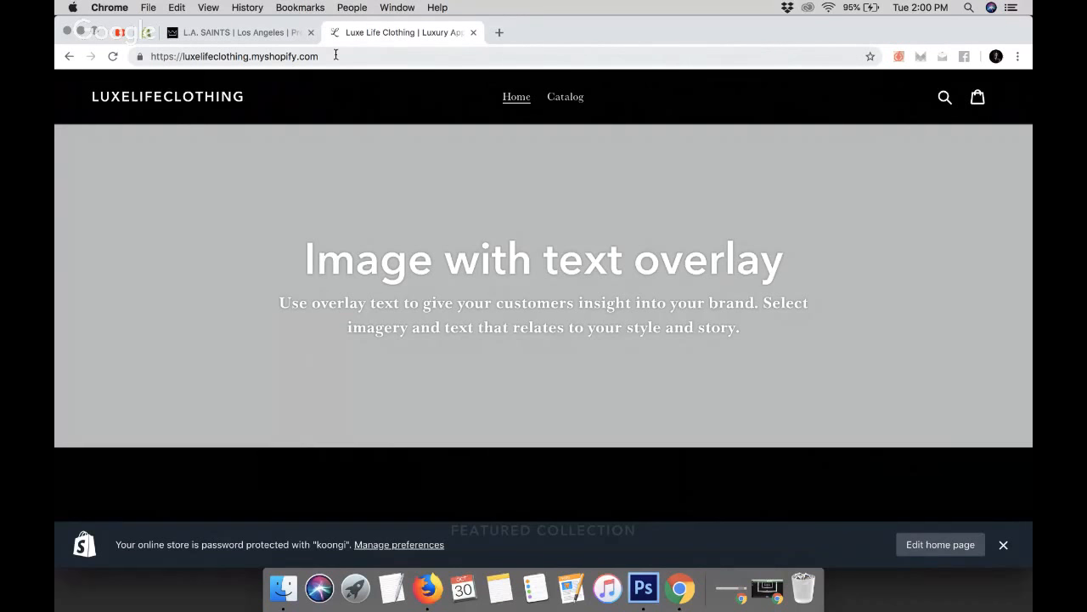
scroll(403, 136, "down", 15)
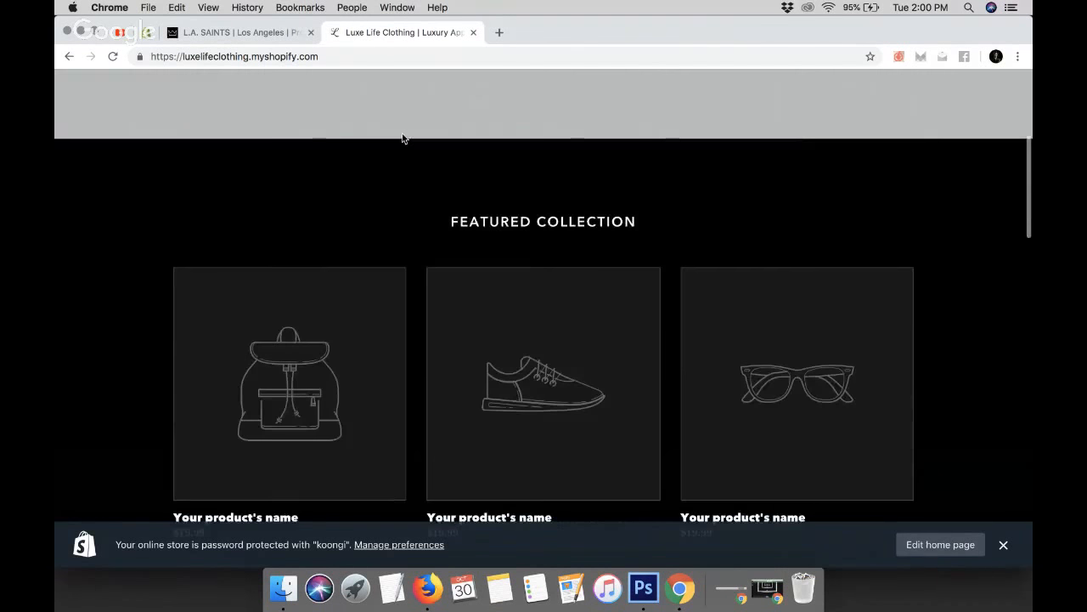
scroll(403, 136, "up", 15)
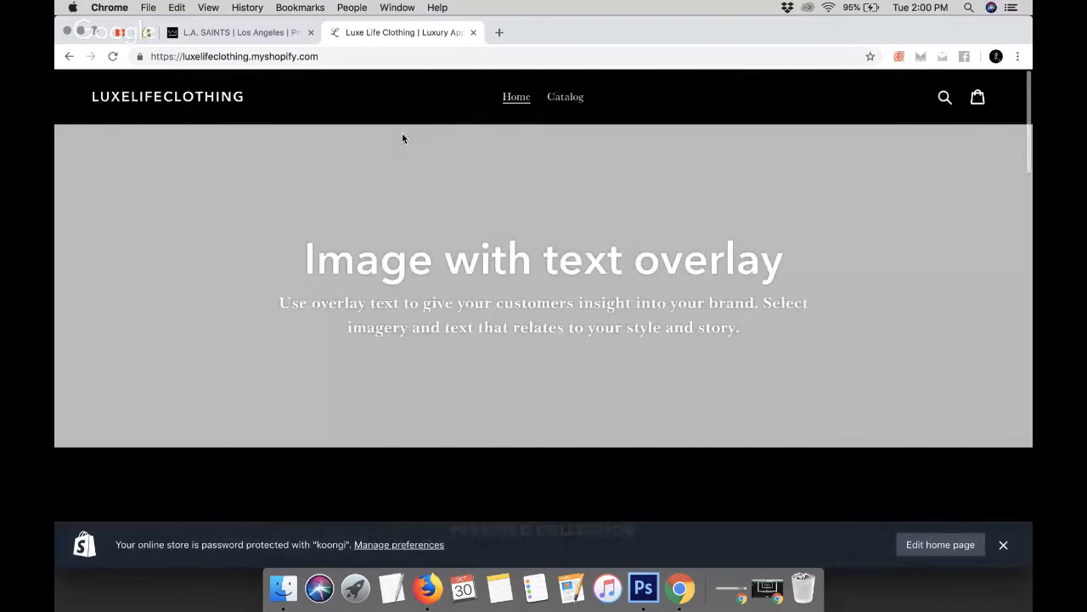
Close the storefront tab and open the Checkout theme settings in the editor
left_click(474, 32)
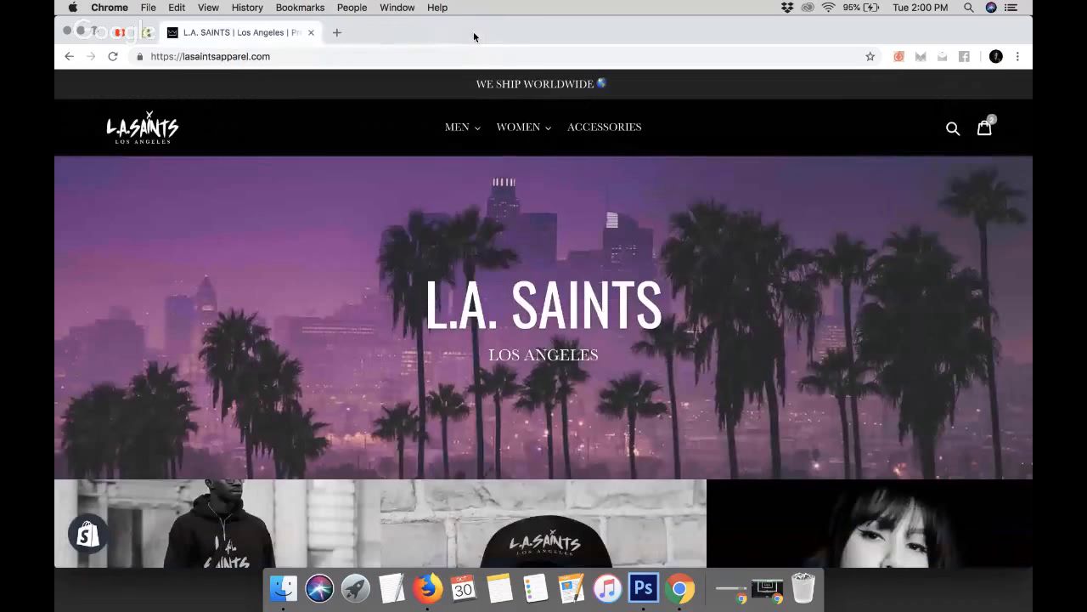
left_click(146, 34)
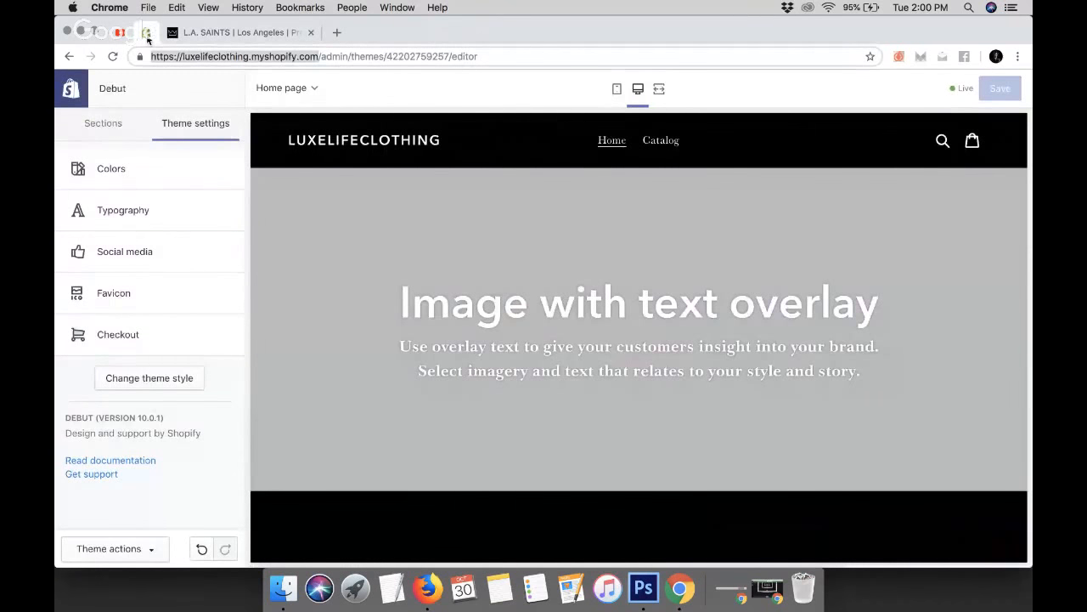
left_click(140, 338)
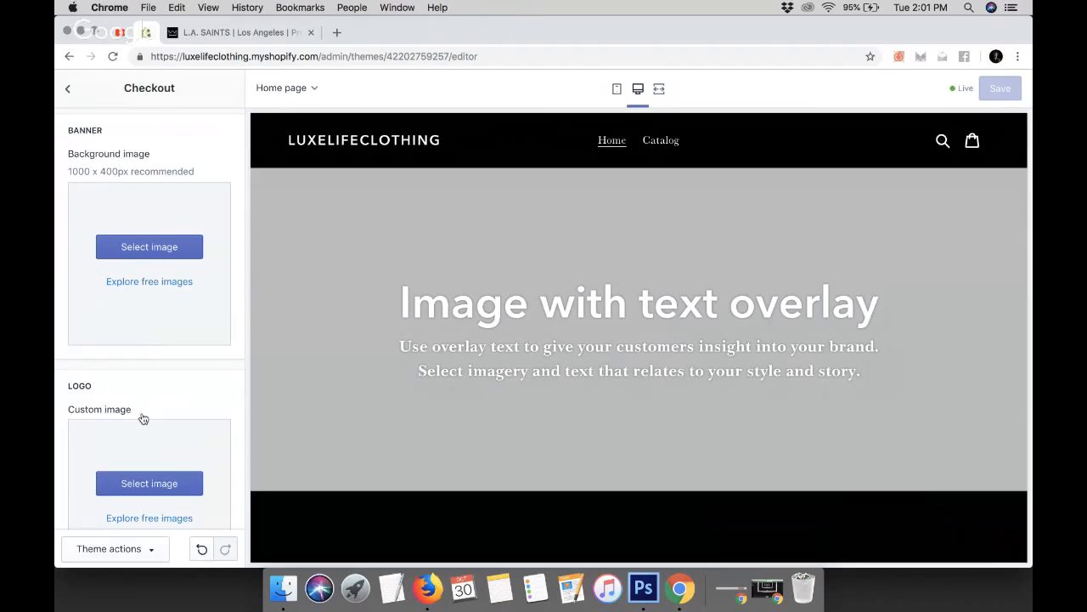
scroll(143, 418, "down", 10)
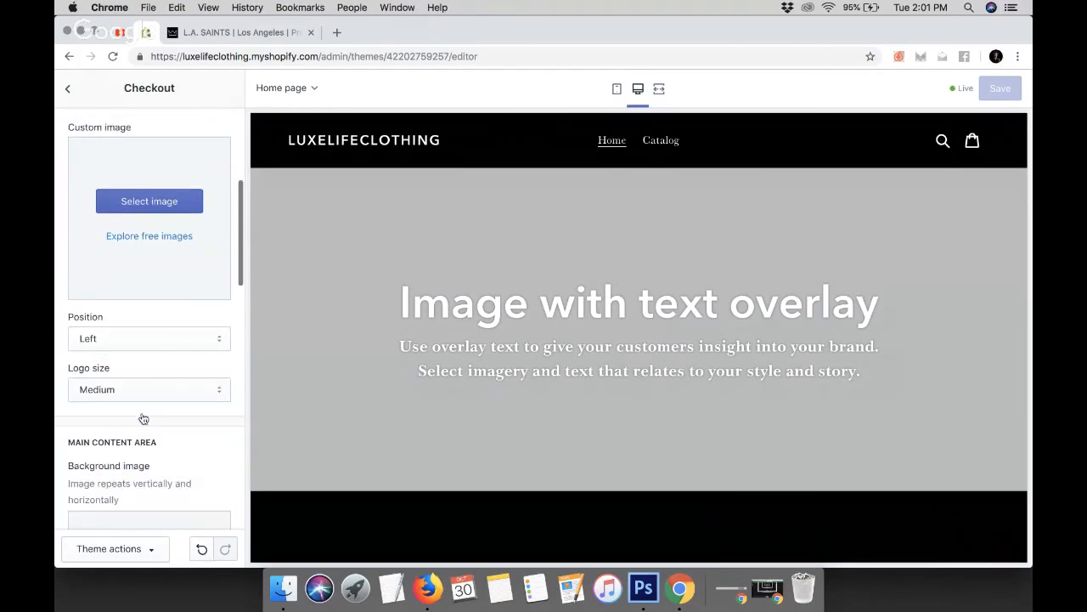
scroll(143, 418, "up", 10)
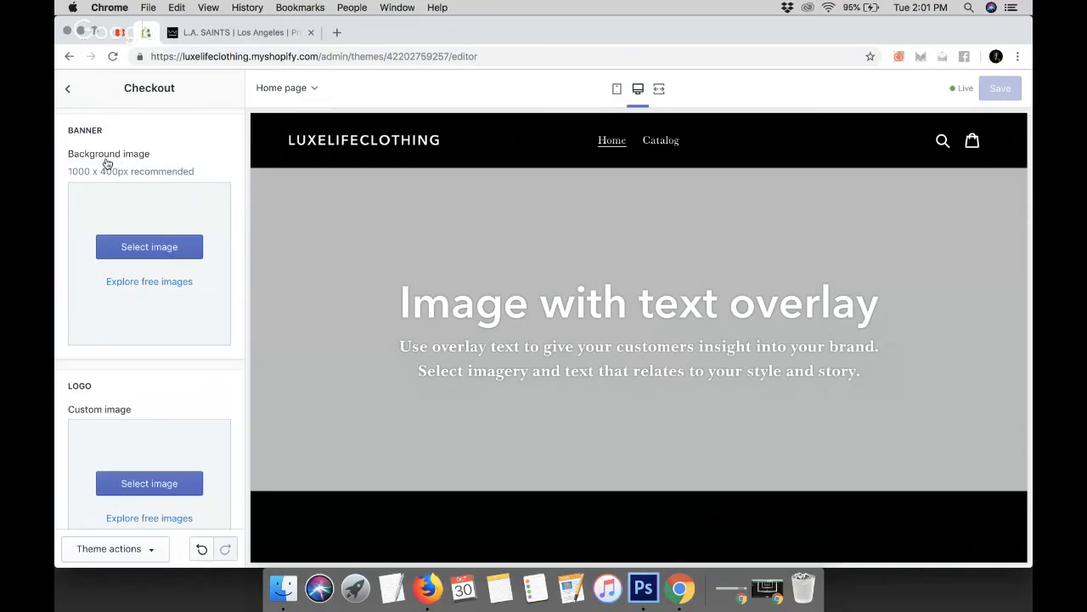
Open the L.A. SAINTS site's cart, remove the testing product and proceed to its checkout page for reference
left_click(255, 32)
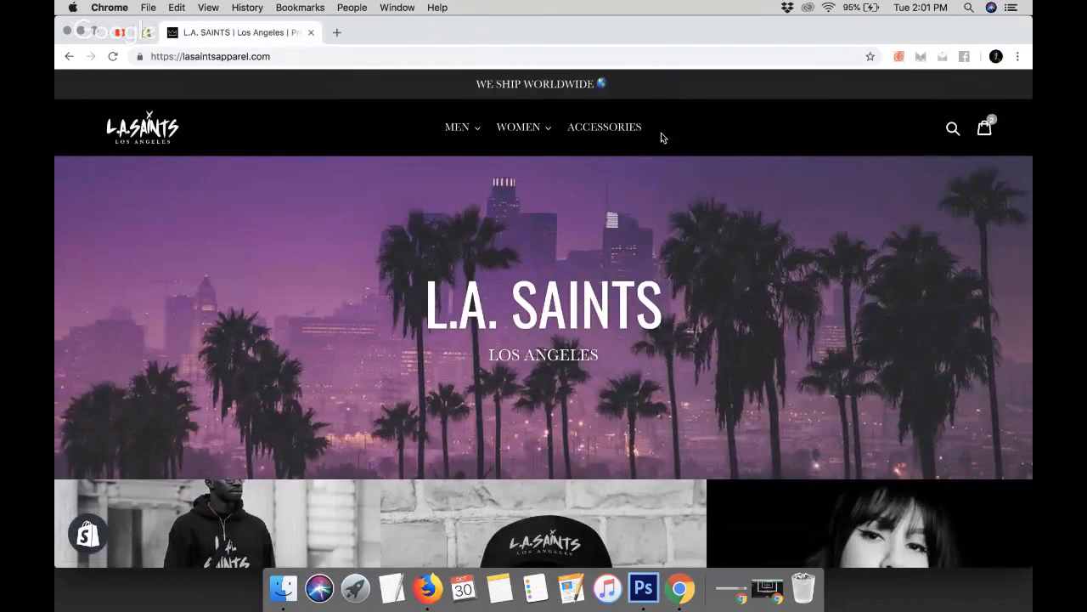
scroll(380, 329, "down", 5)
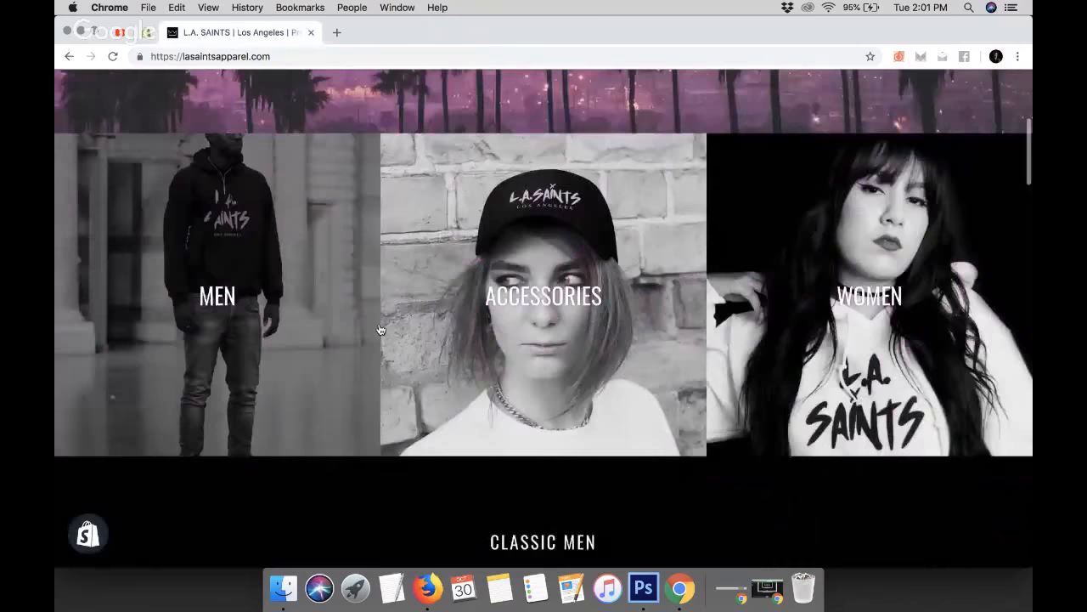
scroll(381, 329, "up", 8)
left_click(986, 131)
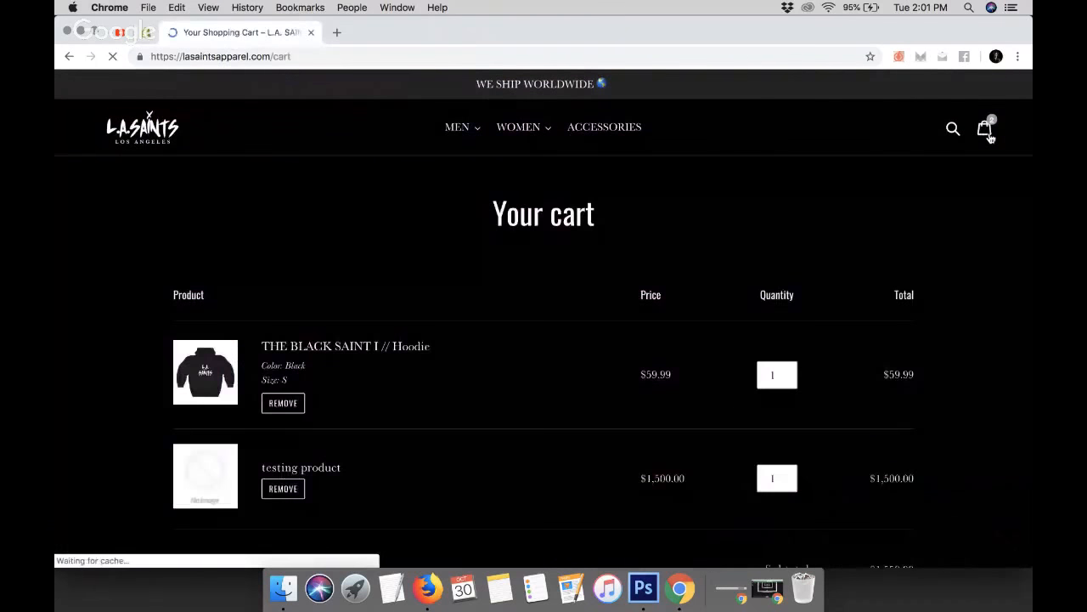
scroll(695, 326, "down", 4)
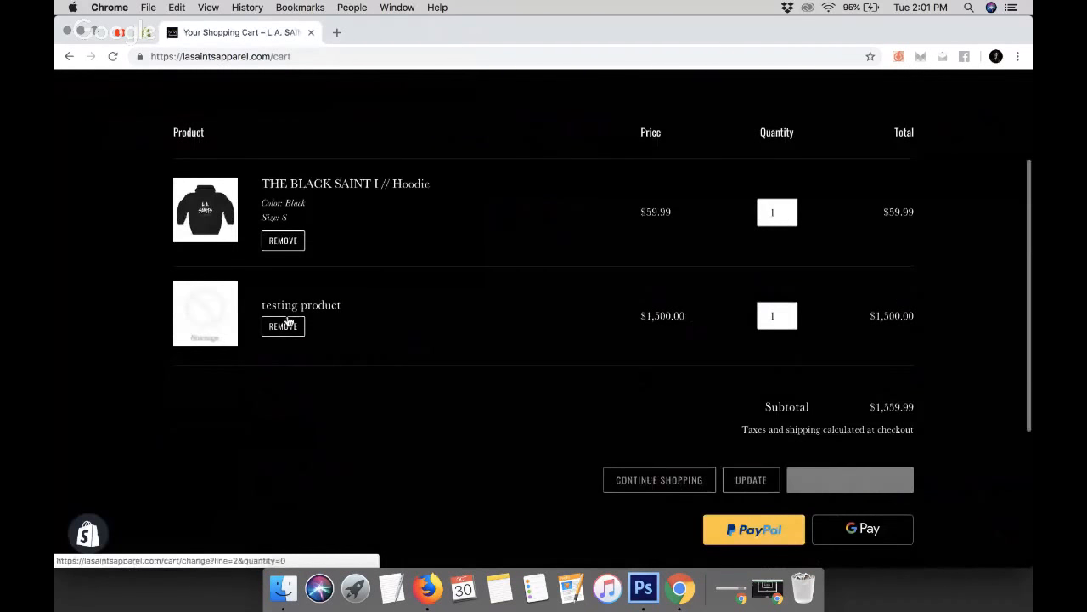
left_click(289, 323)
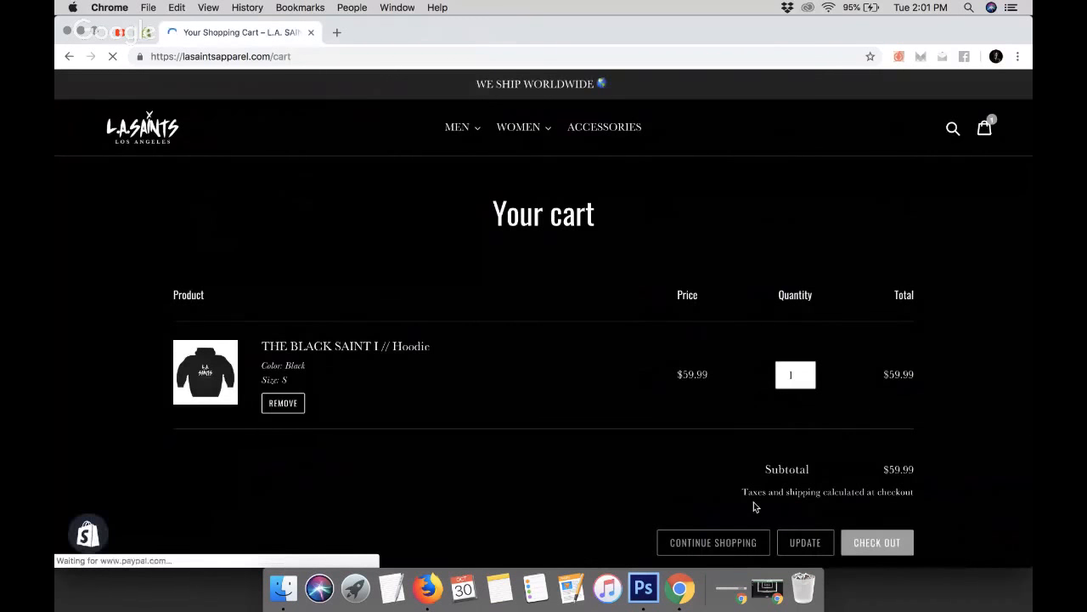
left_click(878, 517)
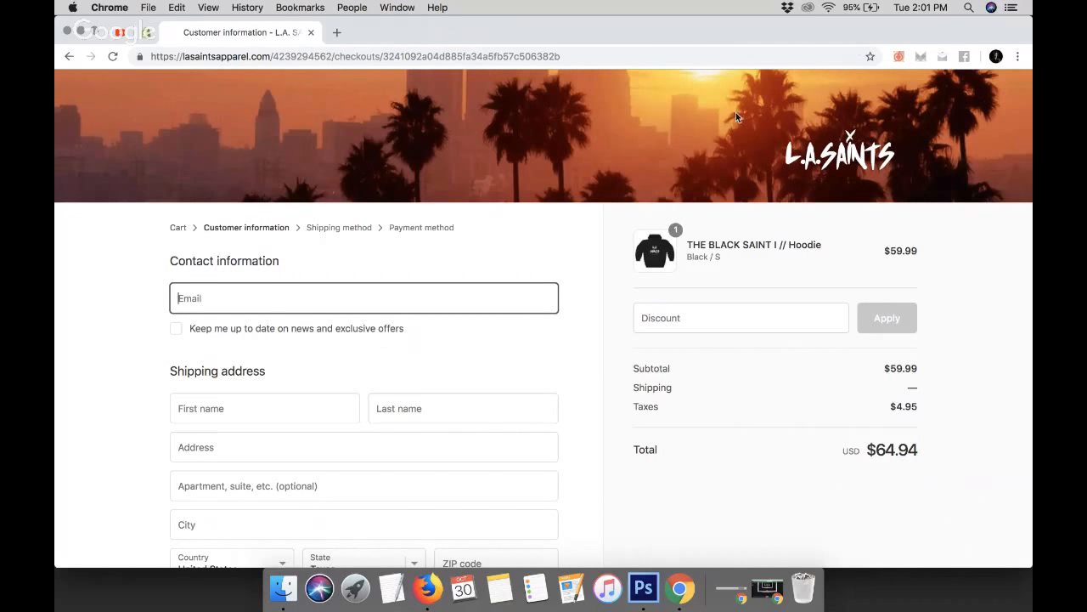
Upload an LA skyline photo from the Dropbox LA SAINTS Content folder and select it as the checkout banner background image
left_click(147, 32)
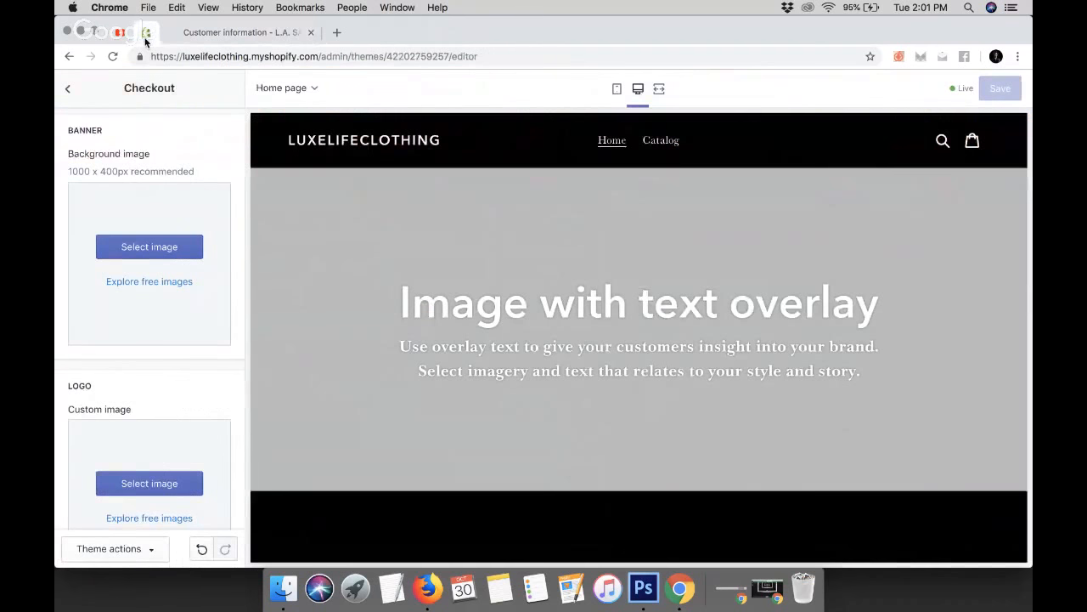
left_click(133, 246)
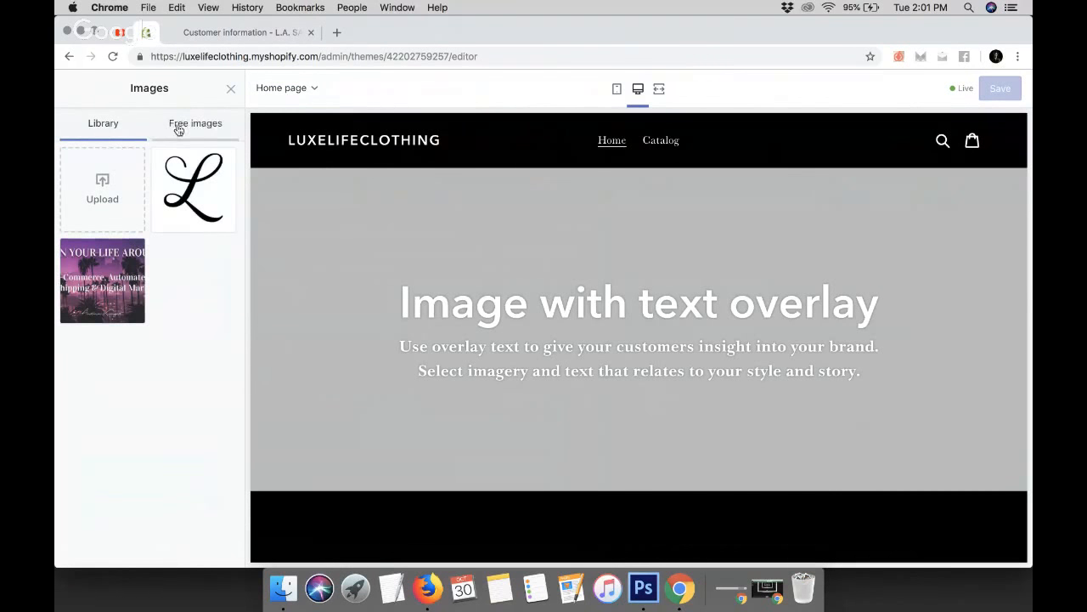
left_click(120, 175)
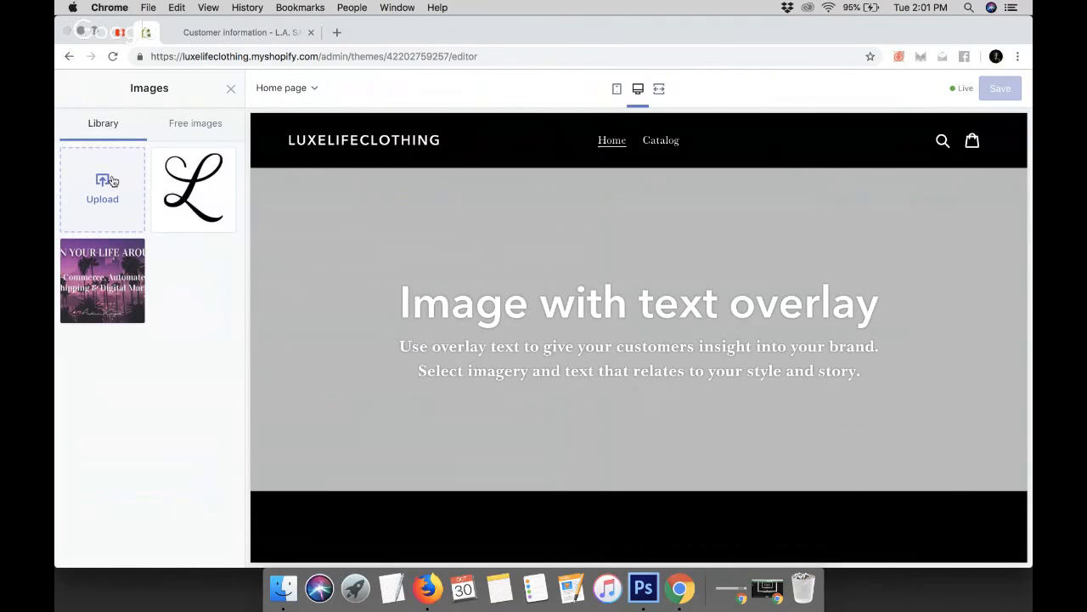
left_click(547, 80)
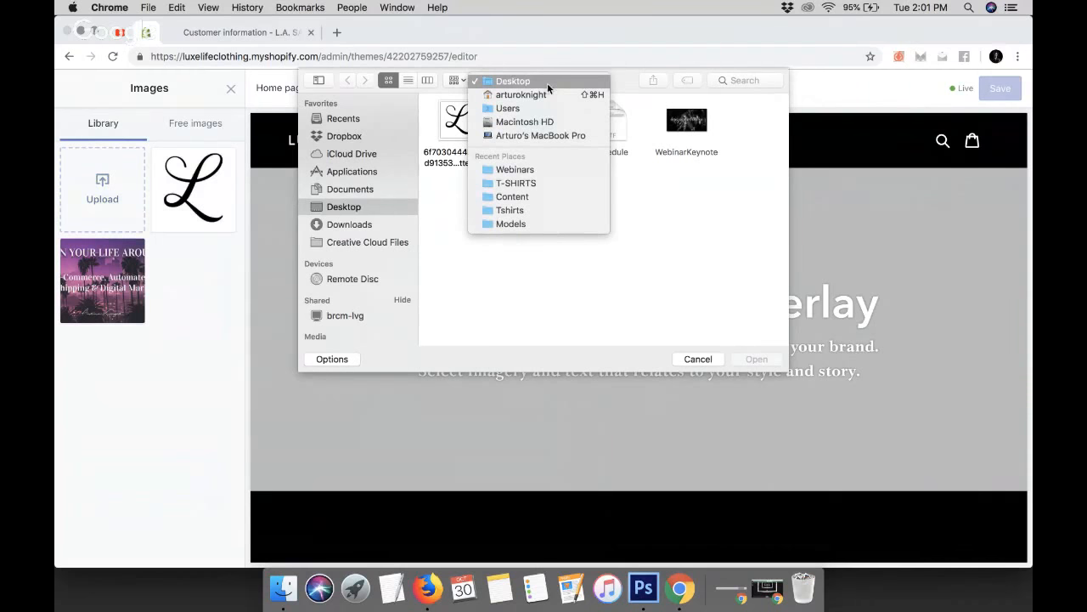
left_click(353, 138)
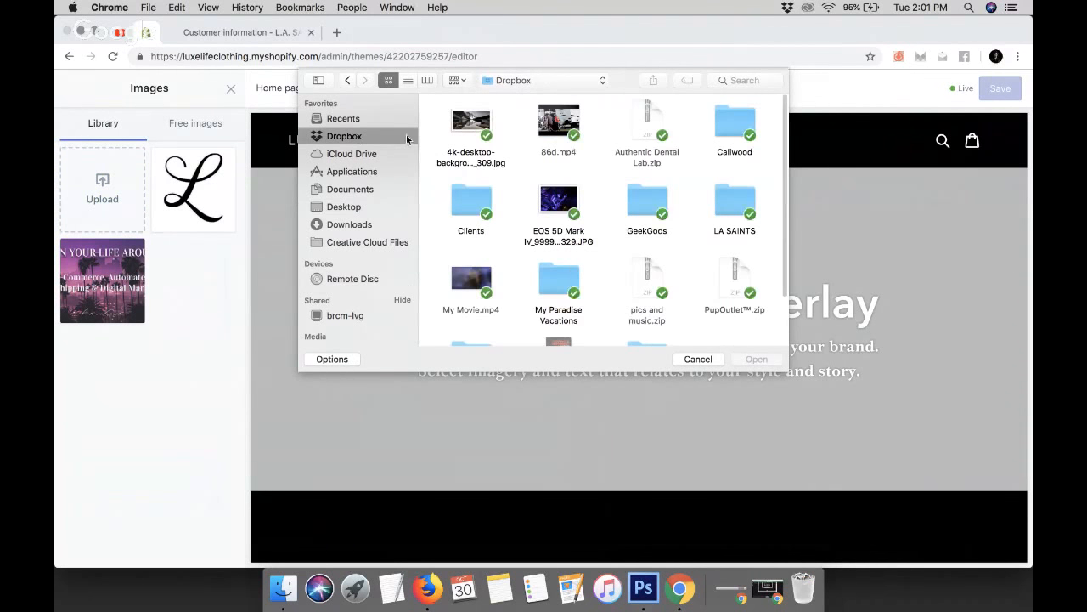
double_click(727, 199)
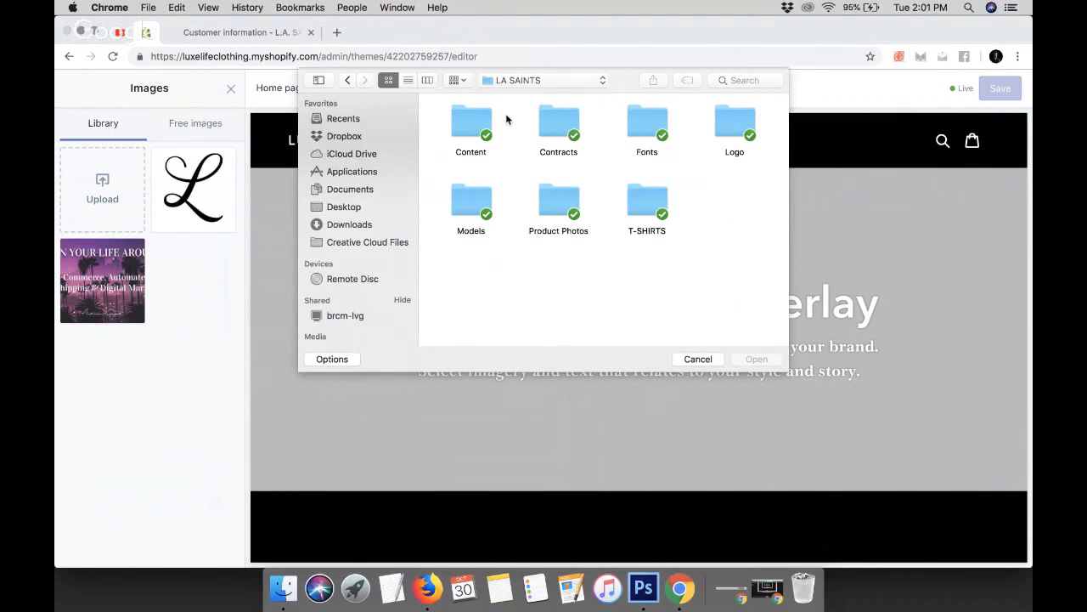
double_click(466, 122)
double_click(559, 127)
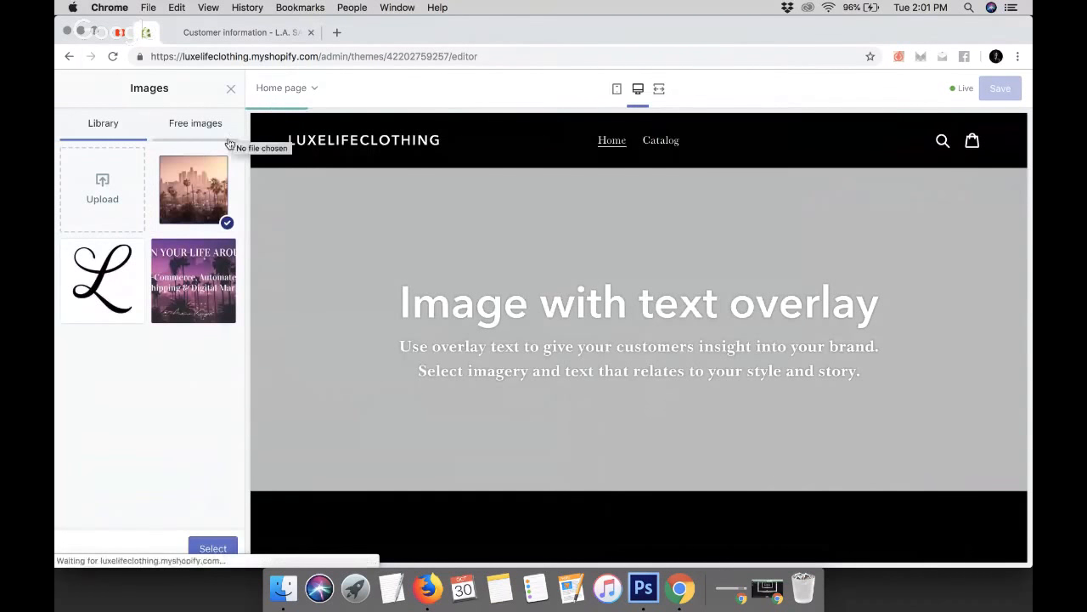
left_click(224, 549)
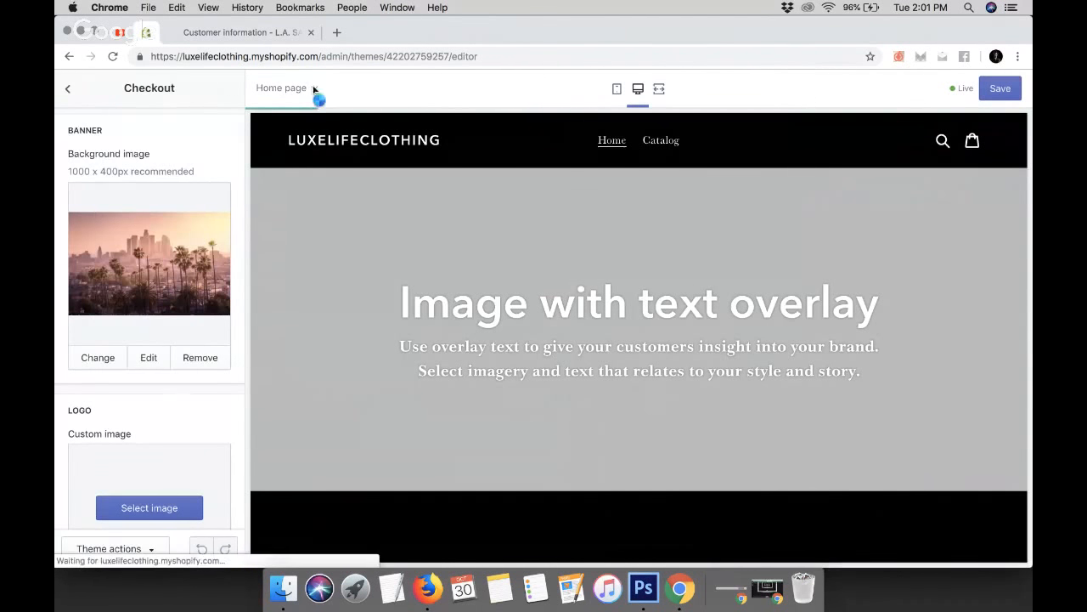
Compare the checkout settings with the L.A. SAINTS reference checkout page
left_click(252, 34)
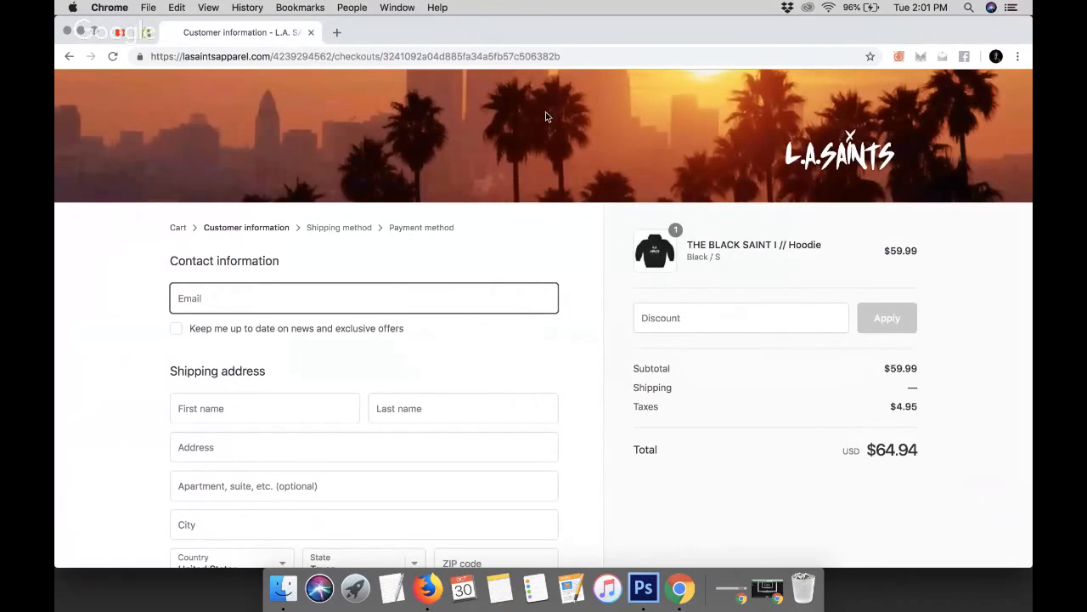
left_click(146, 32)
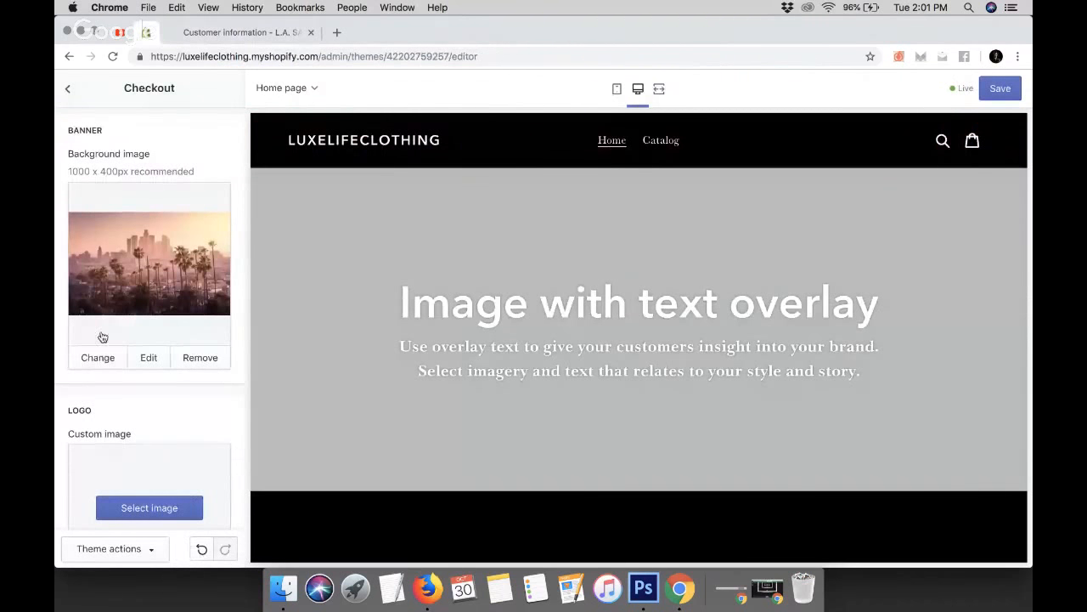
scroll(100, 364, "down", 3)
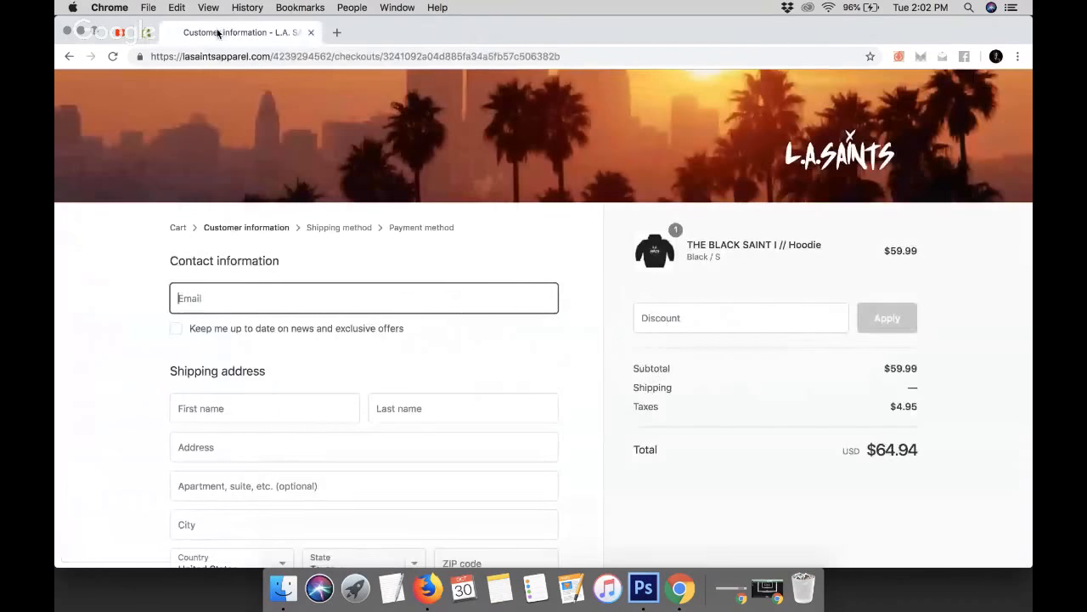
left_click(242, 32)
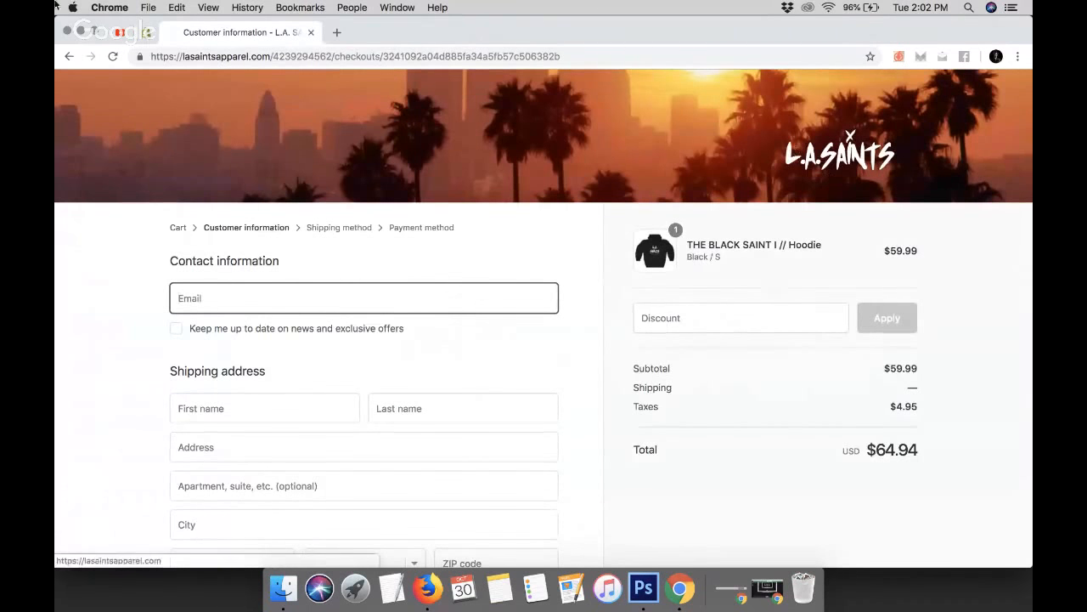
left_click(146, 33)
Upload masterclass.png from the Webinars folder and select it as the checkout logo custom image
left_click(147, 359)
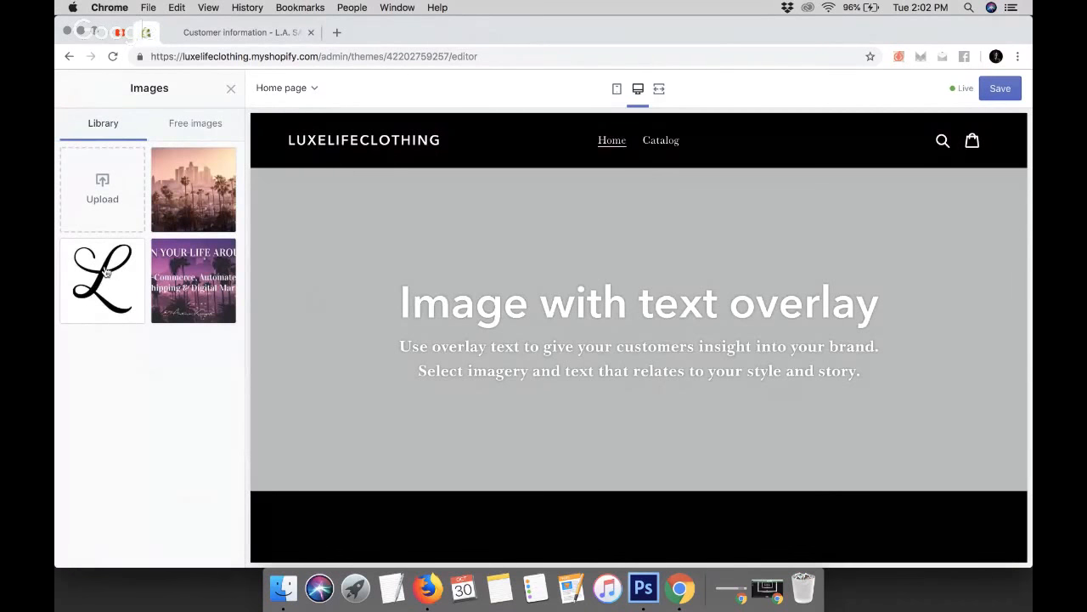
left_click(107, 272)
left_click(100, 181)
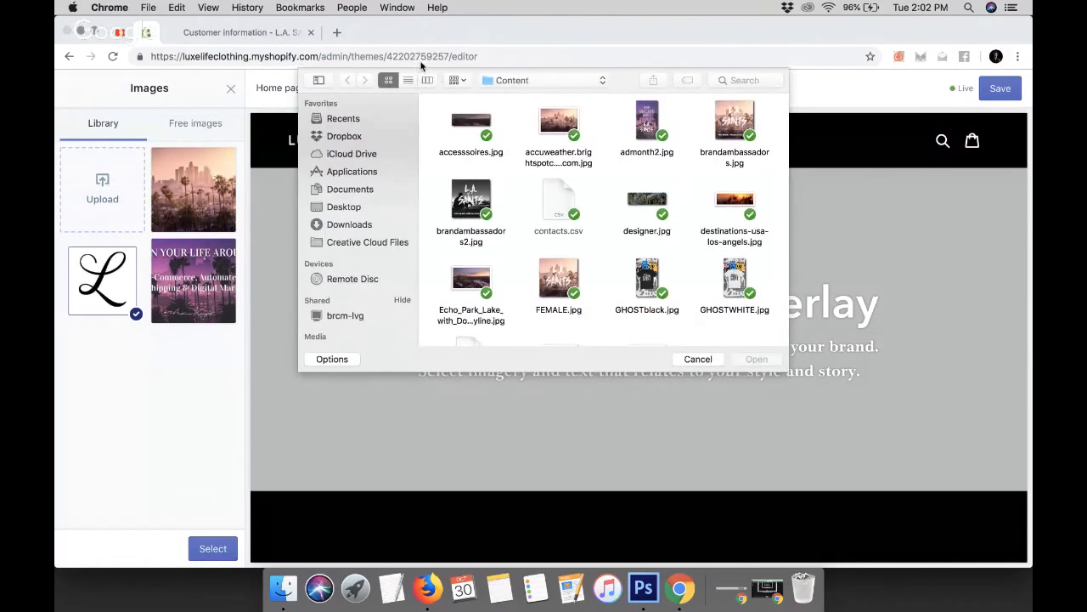
left_click(533, 82)
left_click(533, 83)
left_click(533, 82)
left_click(527, 91)
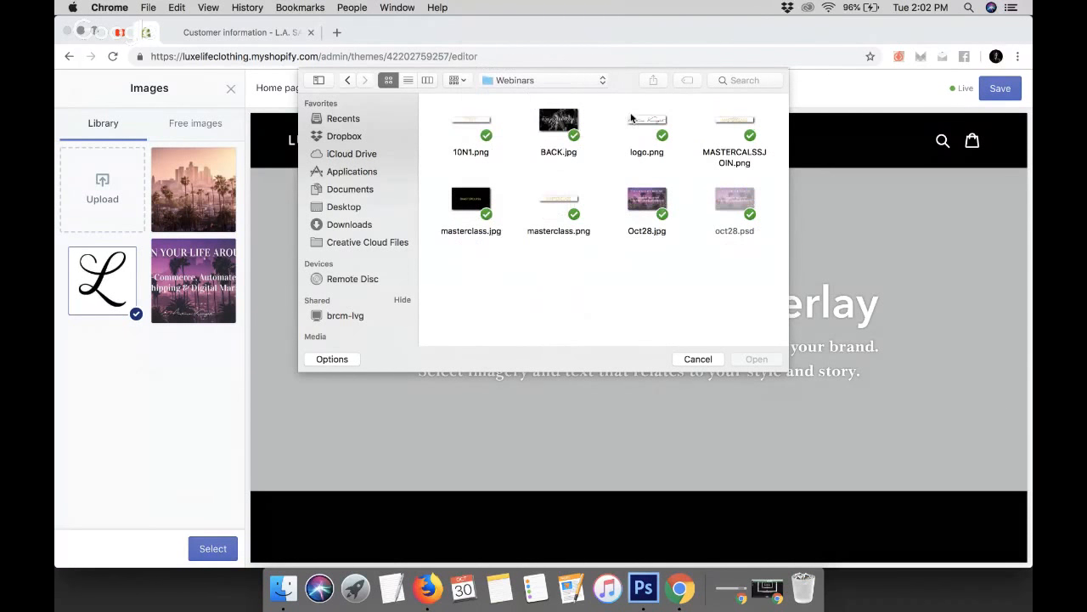
double_click(559, 197)
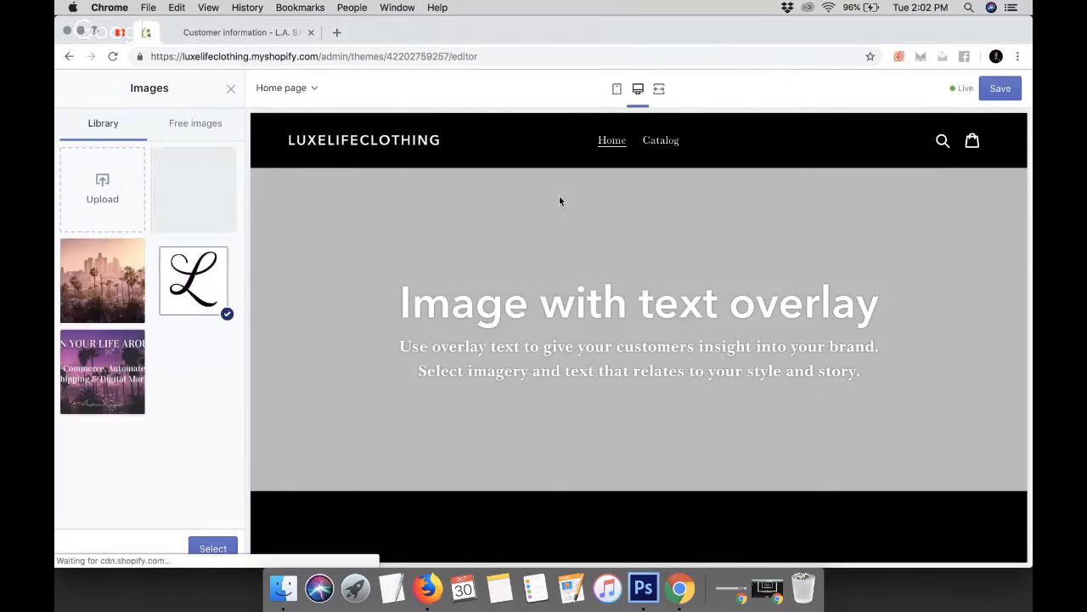
left_click(212, 549)
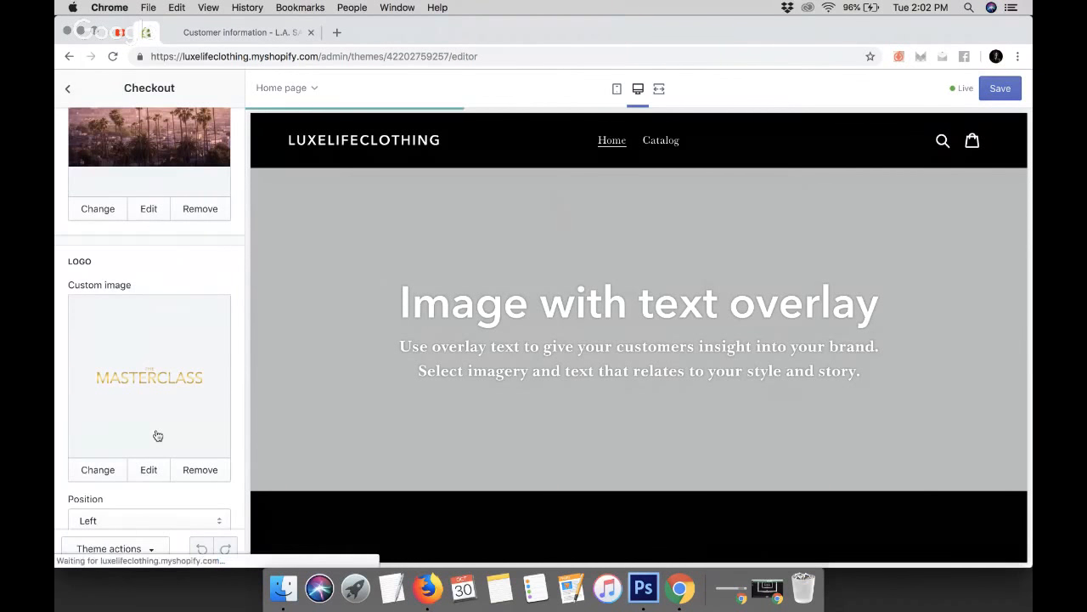
scroll(155, 437, "down", 5)
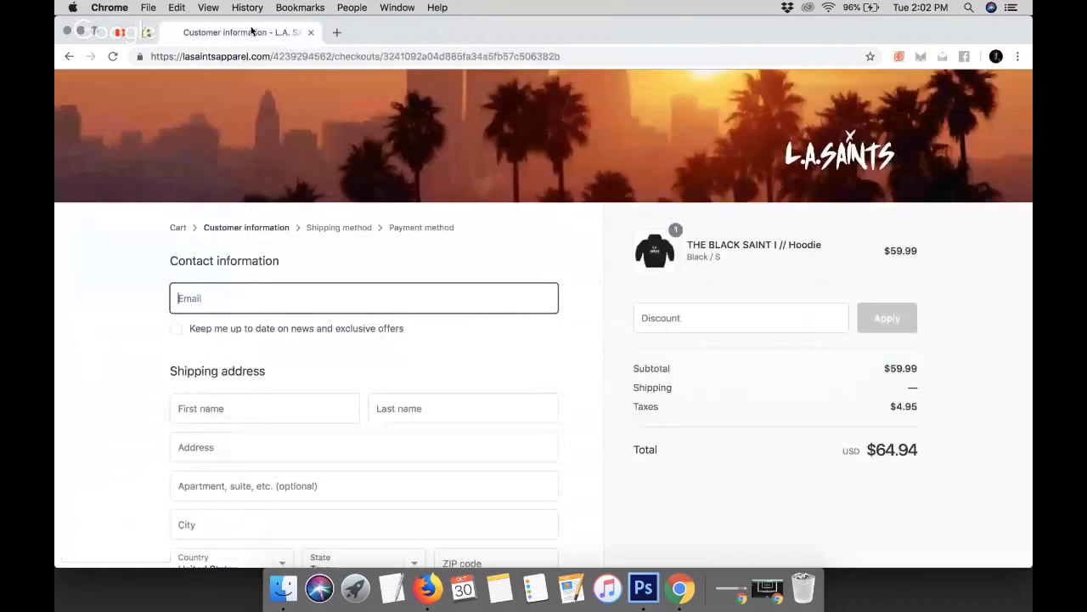
left_click(252, 32)
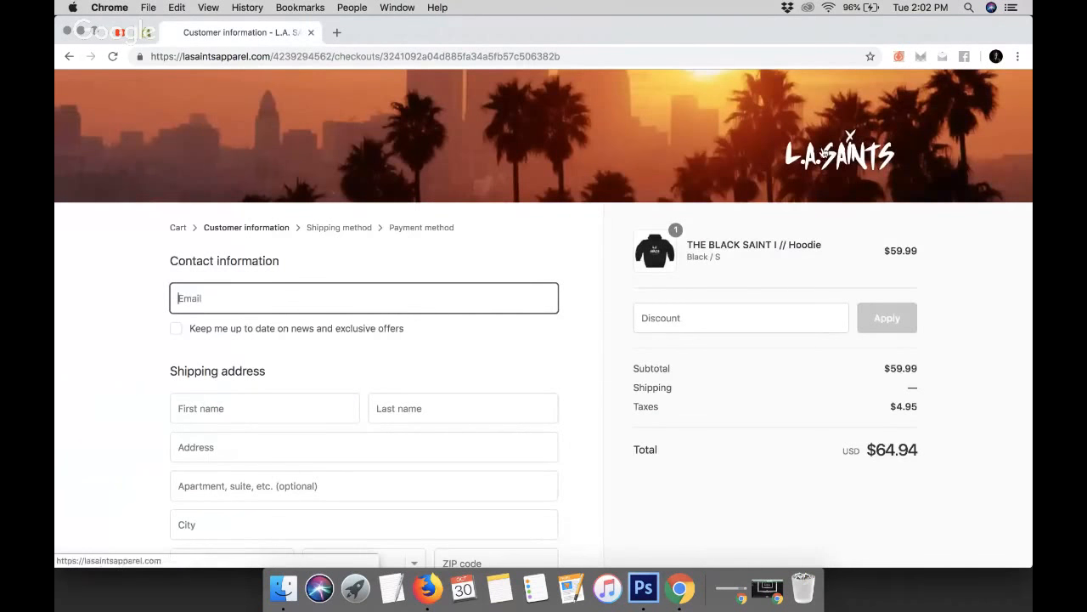
Set the checkout logo position to Center
left_click(148, 32)
left_click(160, 361)
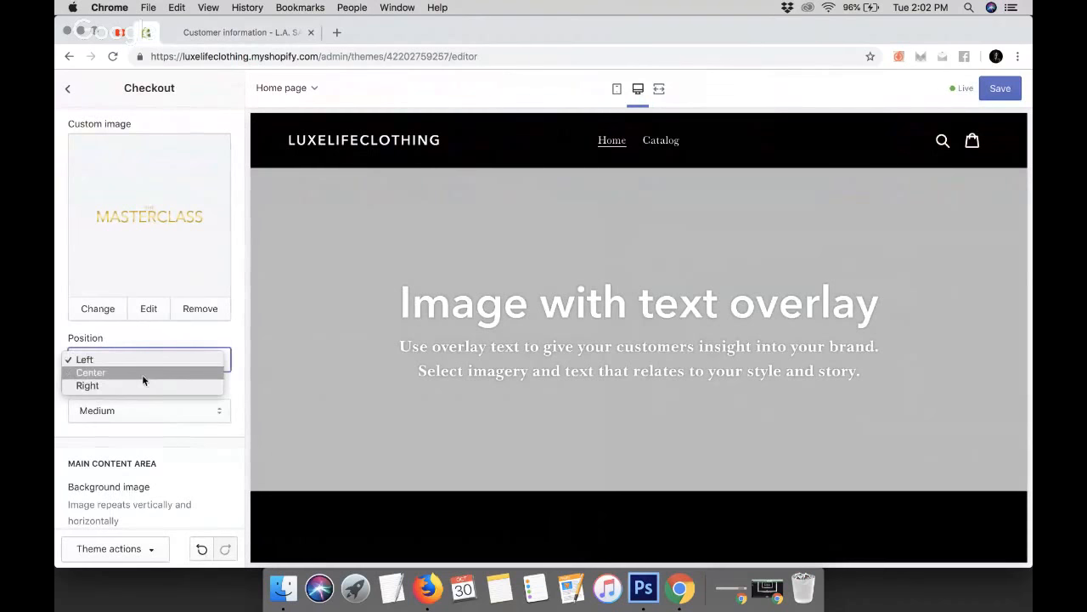
left_click(142, 374)
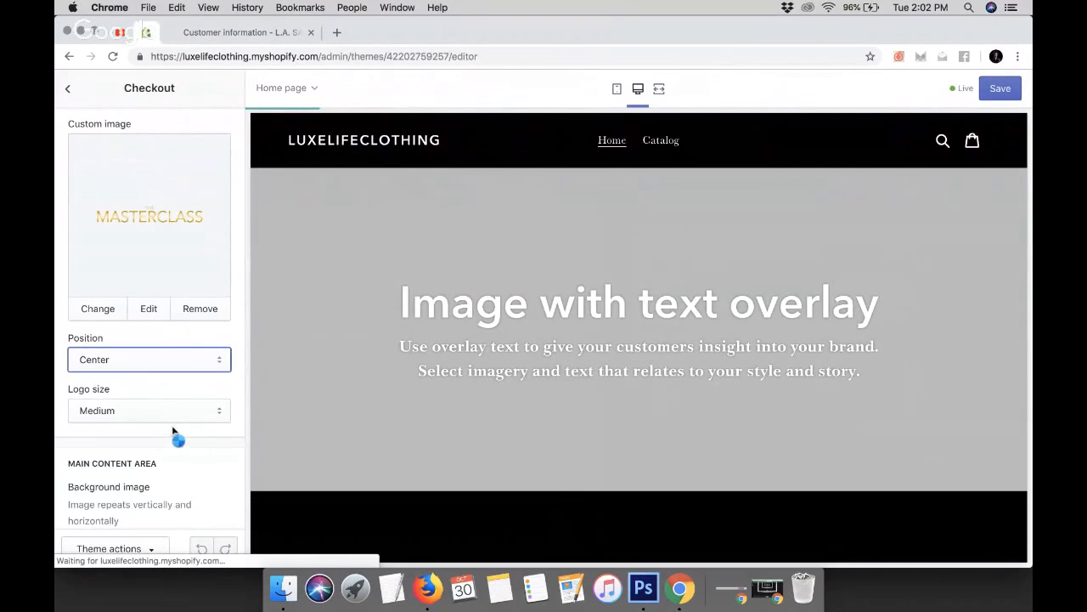
Compare the checkout main content area settings with the L.A. SAINTS reference checkout page
scroll(172, 431, "down", 5)
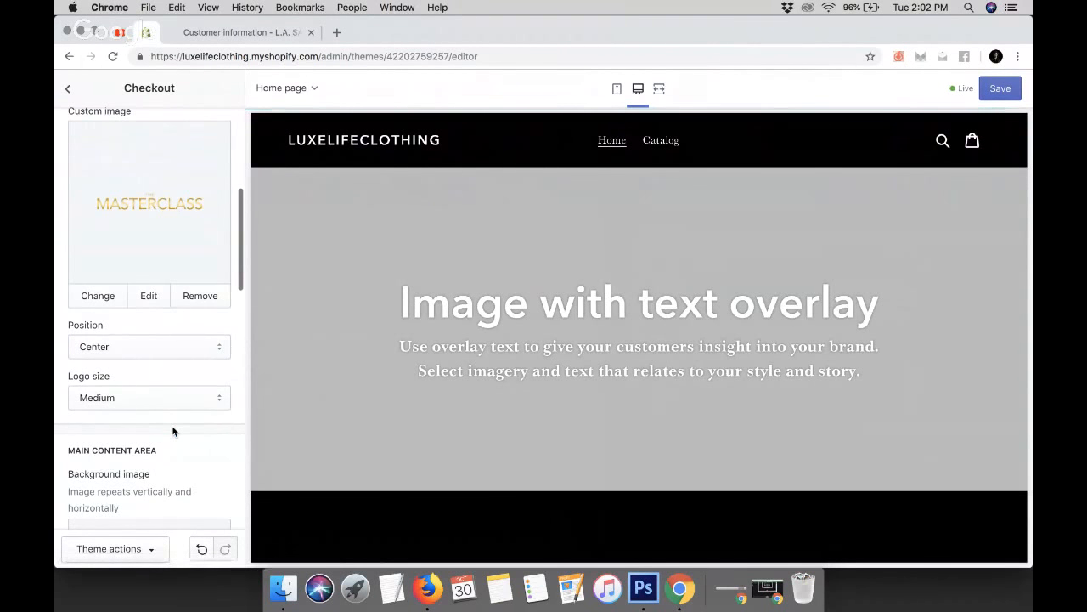
scroll(173, 432, "down", 3)
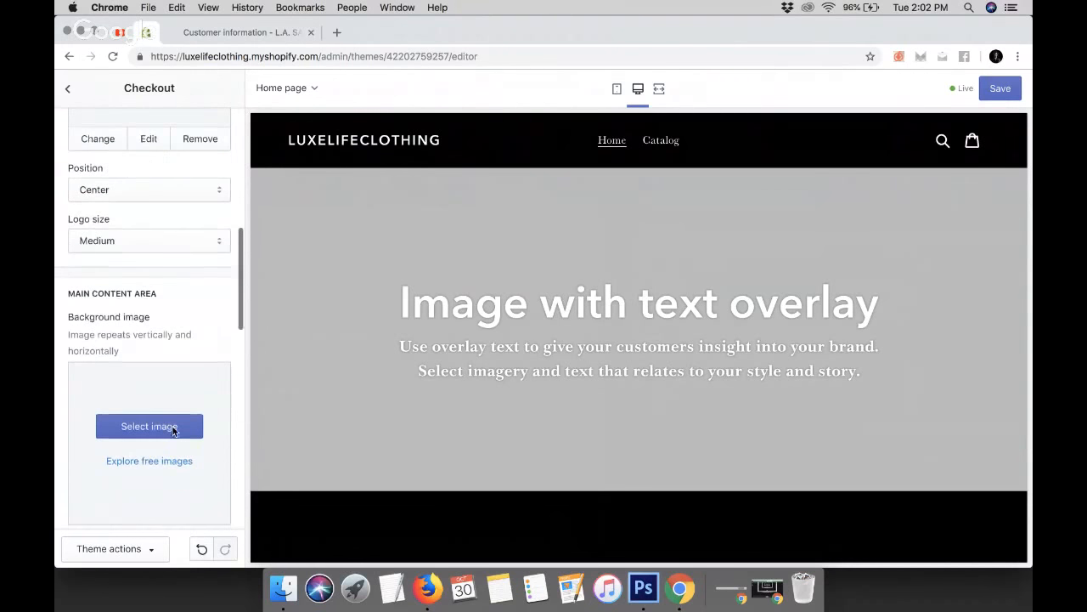
scroll(172, 432, "down", 2)
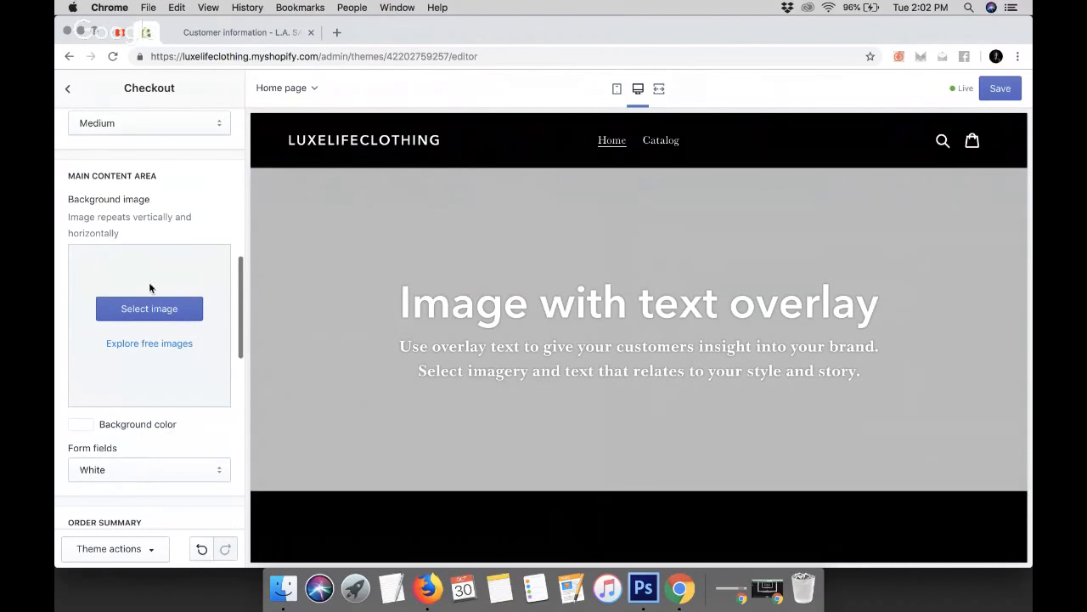
left_click(233, 32)
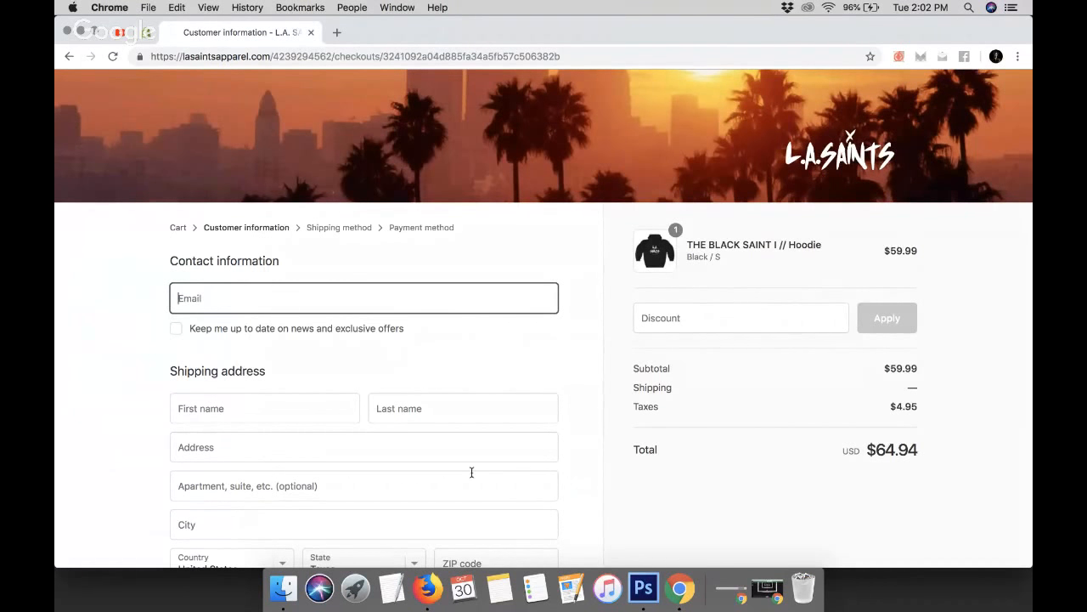
left_click(140, 33)
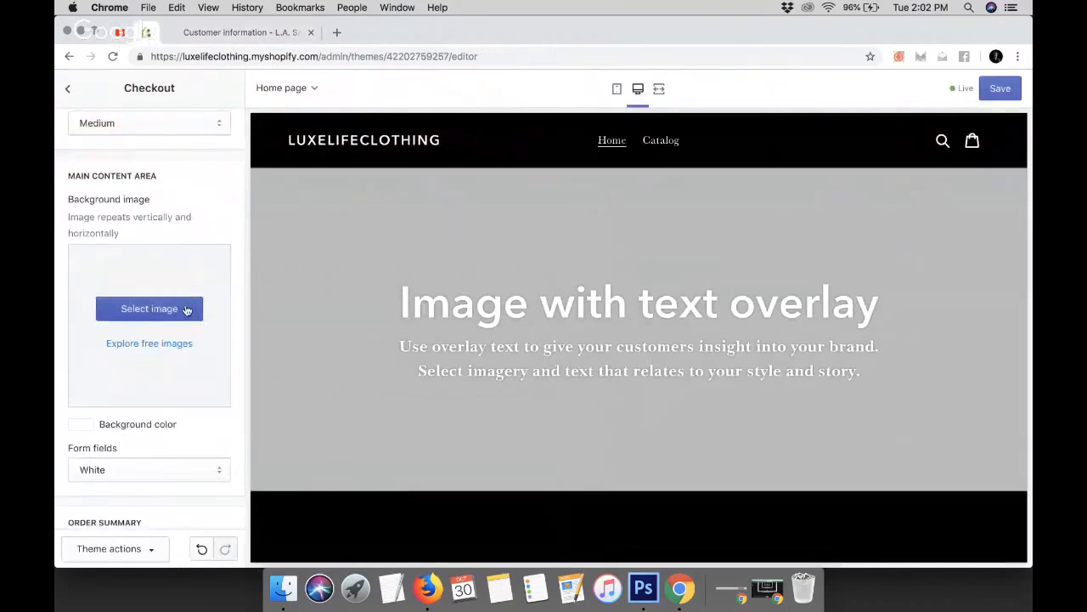
Set the checkout Accents colour to a light grey
scroll(185, 308, "down", 5)
scroll(185, 310, "down", 6)
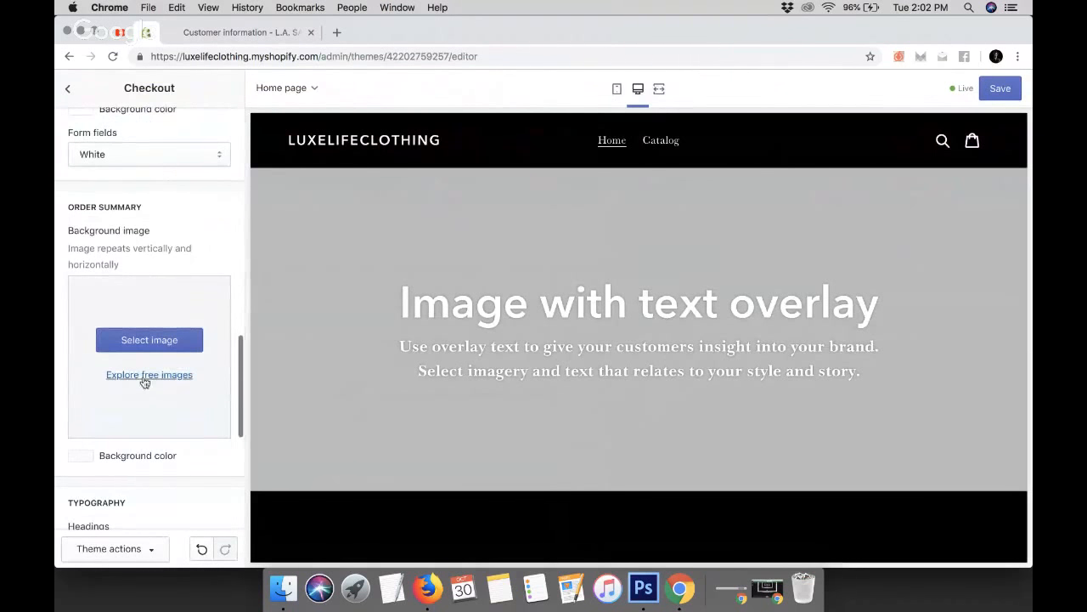
scroll(157, 384, "down", 1)
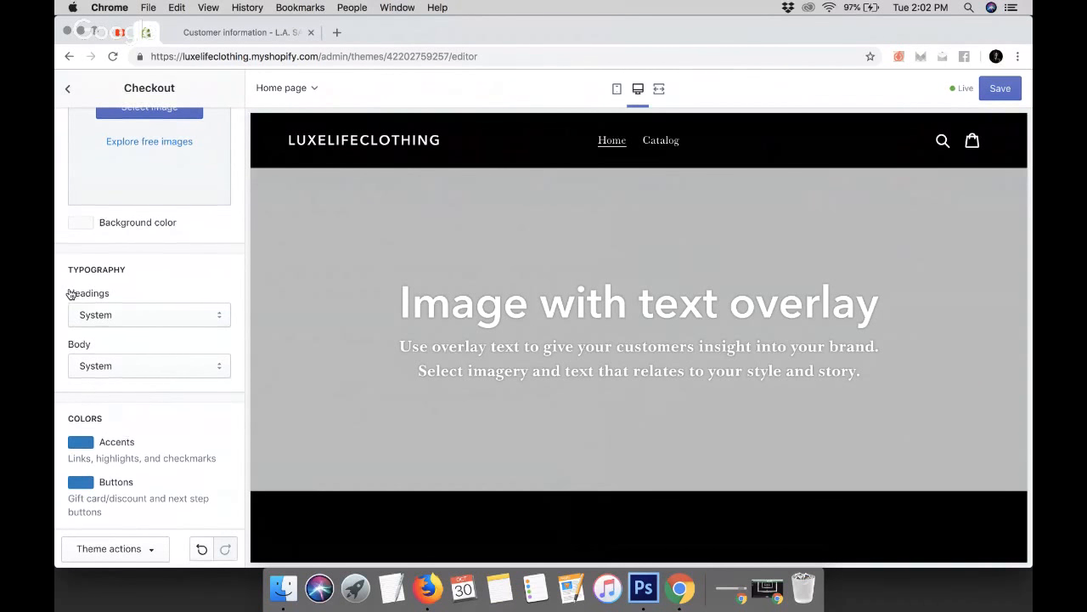
scroll(72, 294, "down", 3)
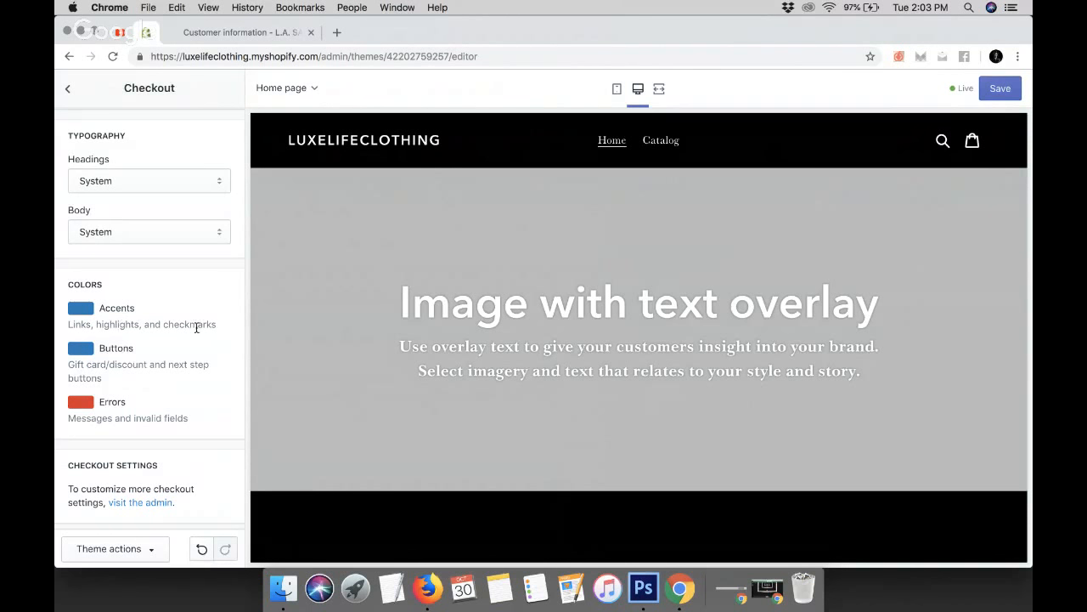
left_click(82, 309)
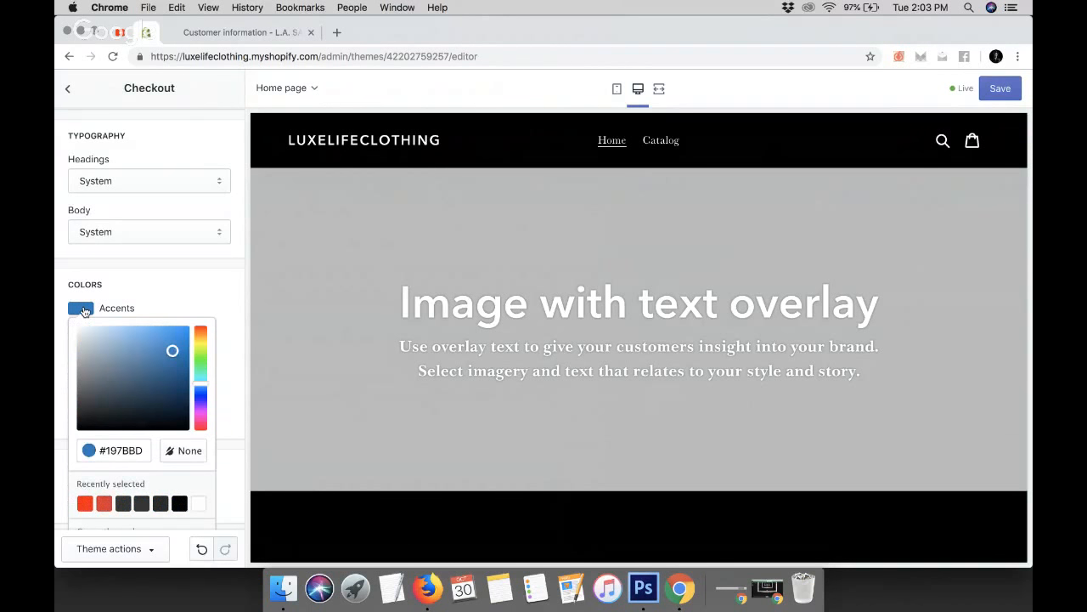
left_click(80, 393)
left_click(63, 389)
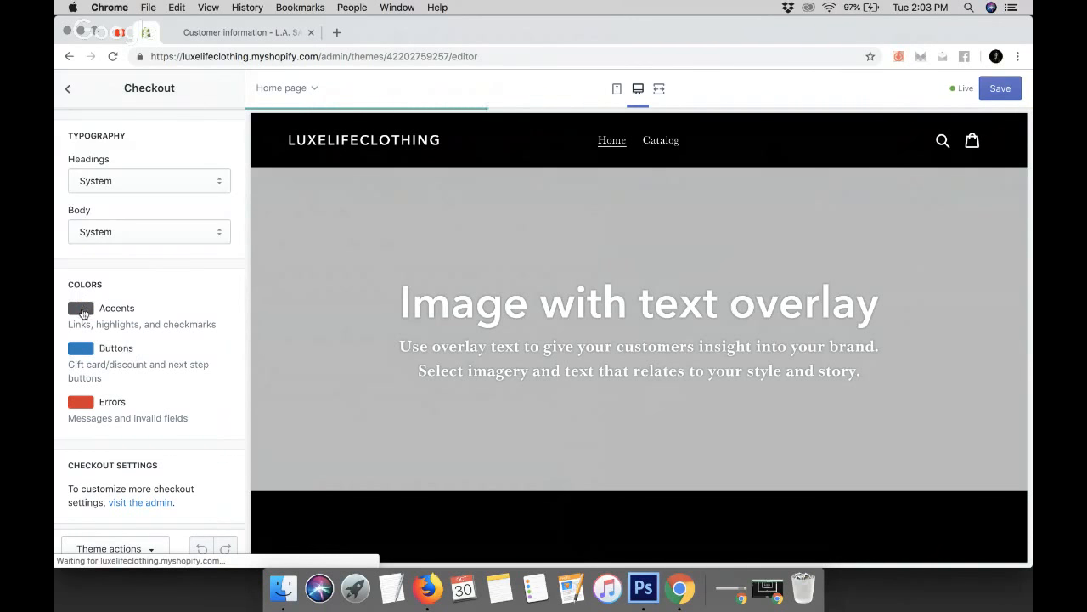
left_click(81, 309)
left_click(80, 358)
left_click(66, 359)
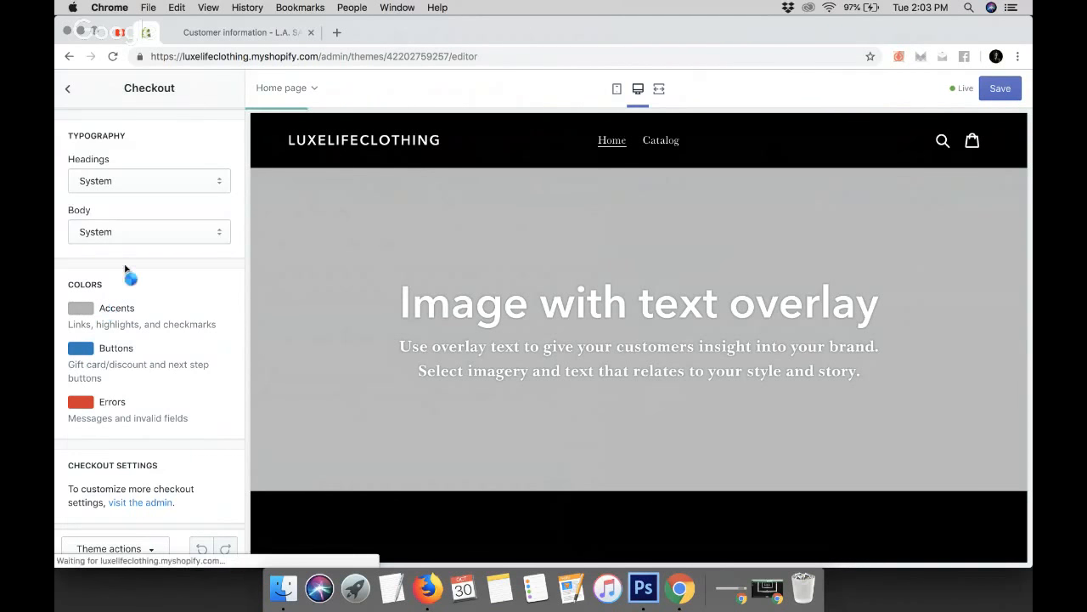
Set the checkout Buttons colour to white and save the theme
left_click(82, 353)
left_click(121, 400)
left_click_drag(121, 400, 76, 363)
left_click(60, 323)
left_click(1013, 84)
Preview the Collection pages template in the theme editor
left_click(314, 88)
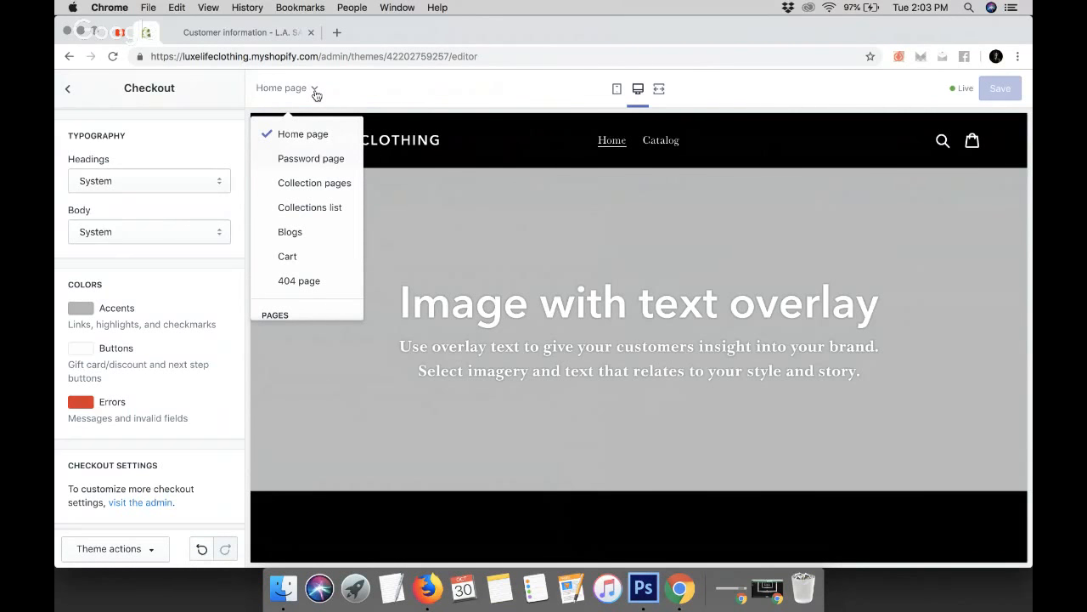
scroll(302, 194, "down", 2)
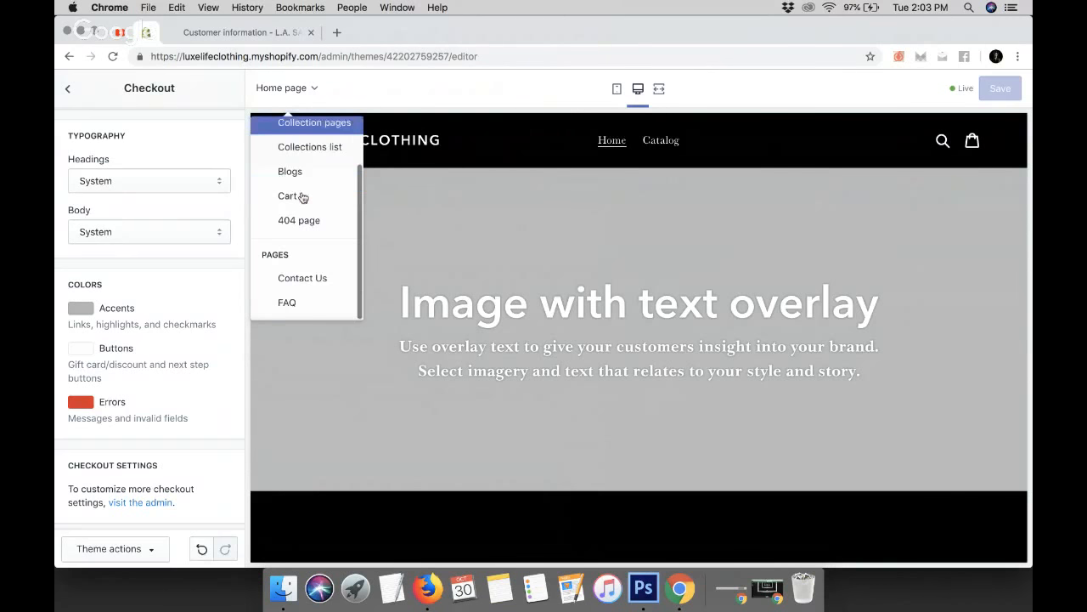
scroll(302, 195, "up", 2)
left_click(312, 92)
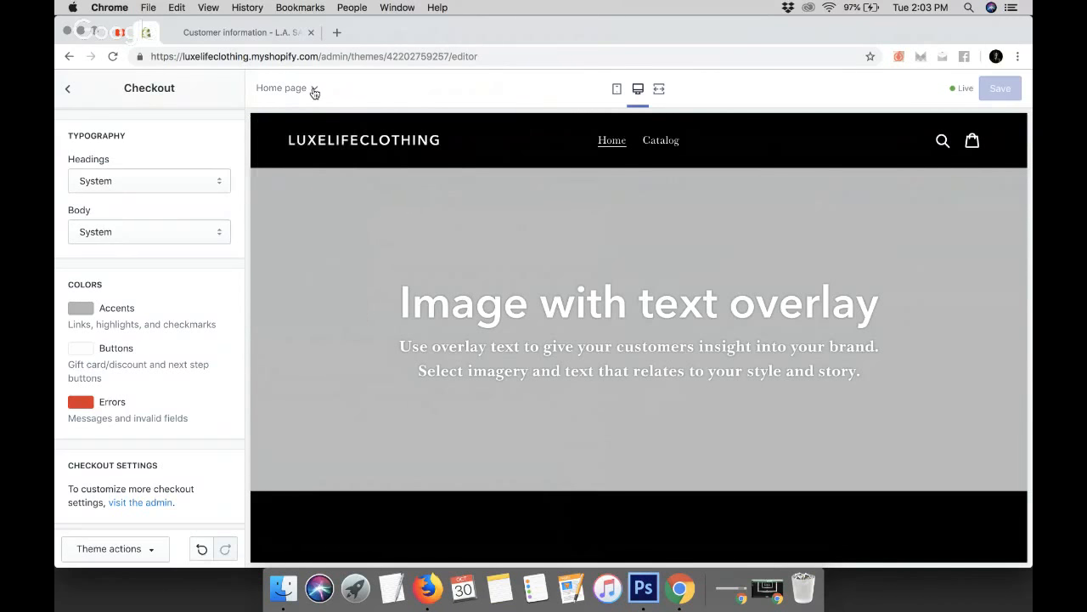
left_click(311, 91)
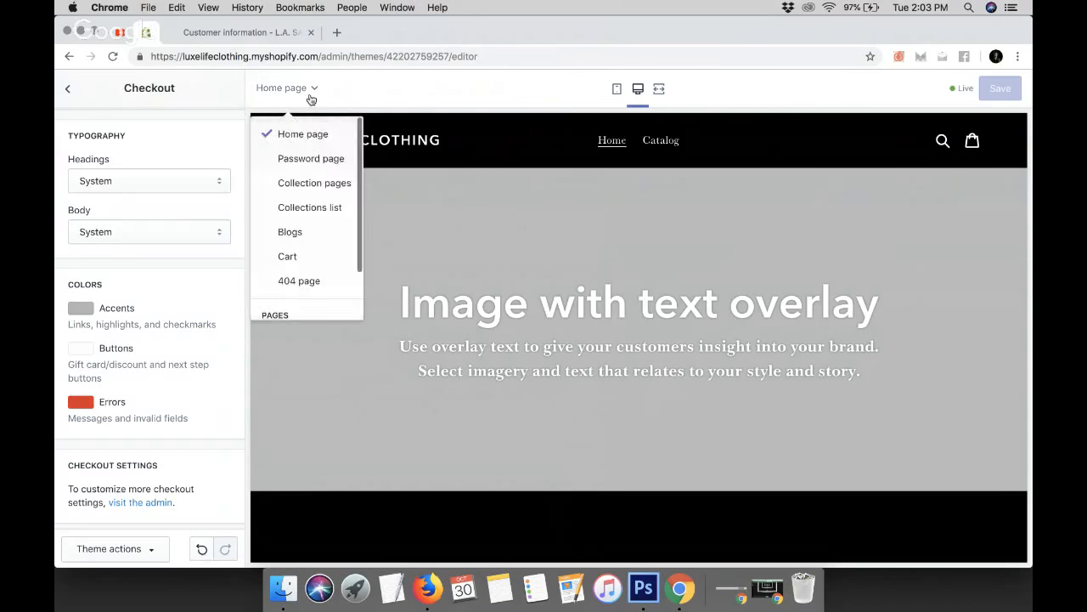
left_click(325, 185)
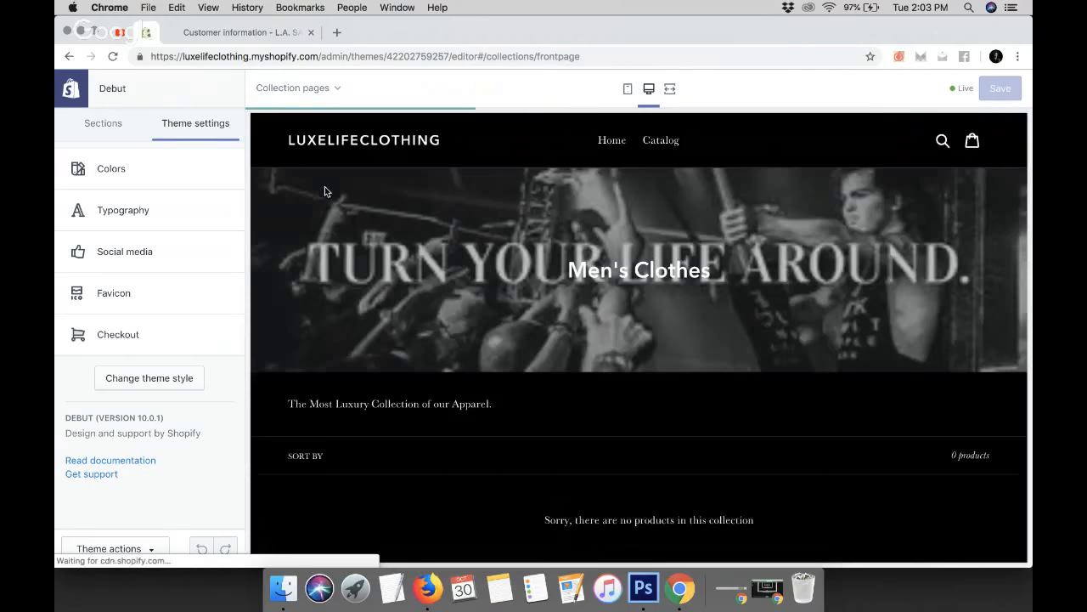
scroll(453, 302, "down", 2)
scroll(453, 302, "up", 3)
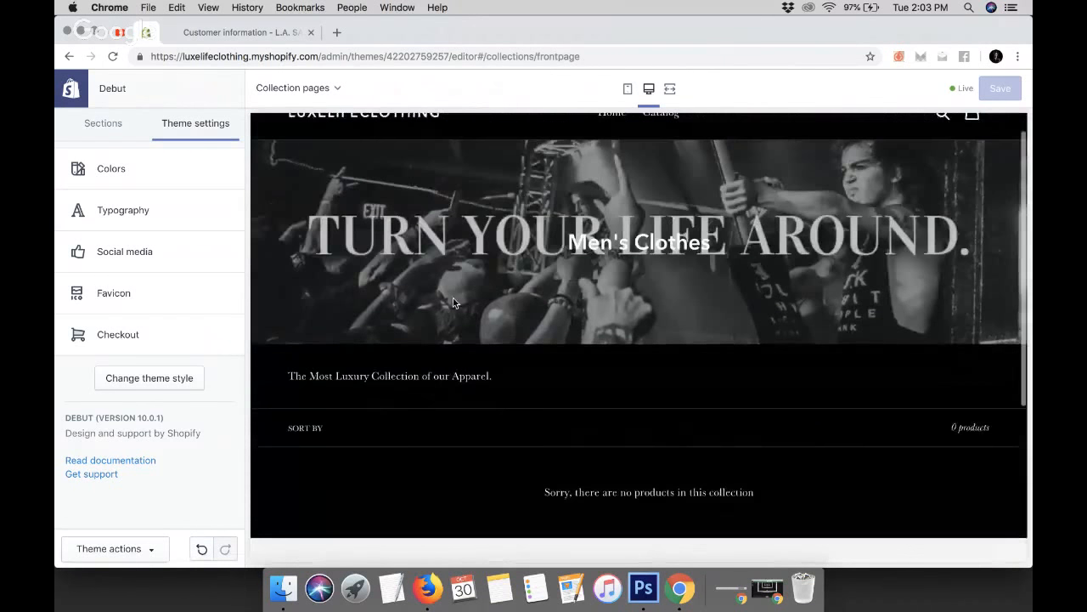
Switch the preview back to the Home page and scroll through it
left_click(332, 90)
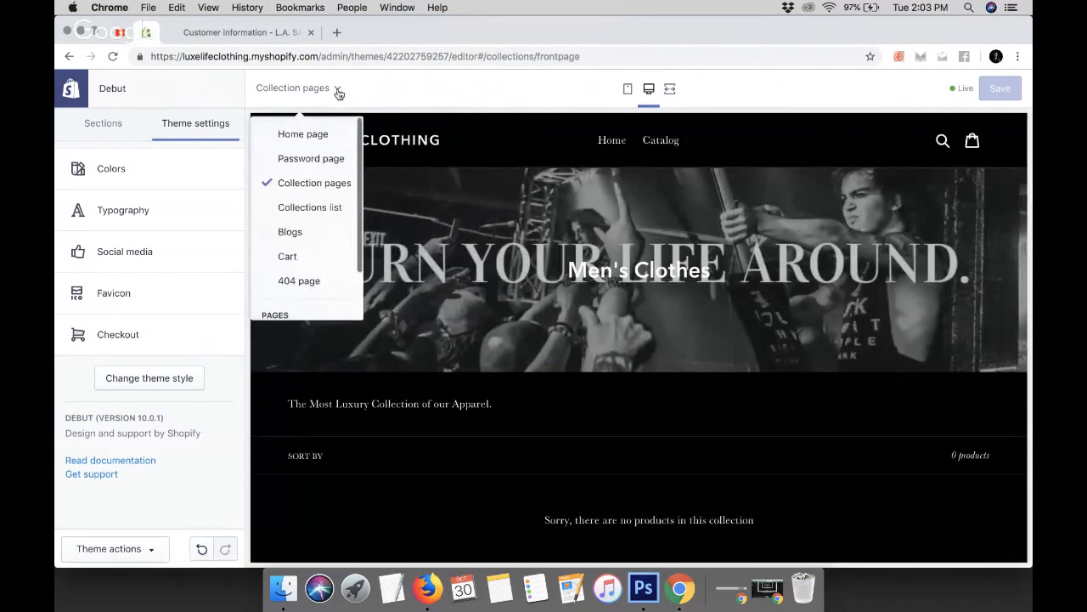
left_click(304, 133)
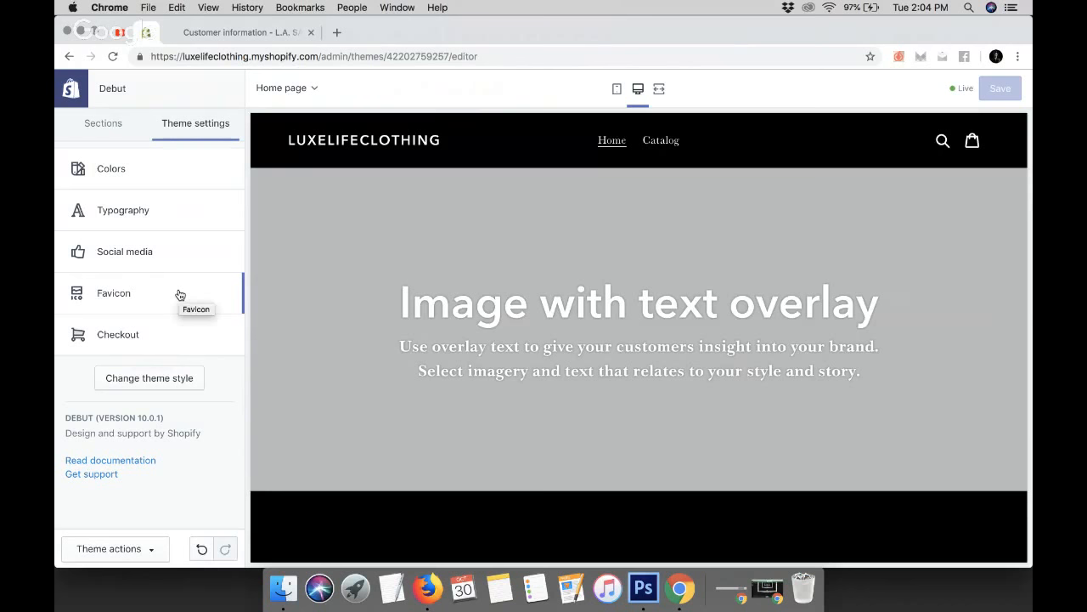
scroll(500, 290, "down", 5)
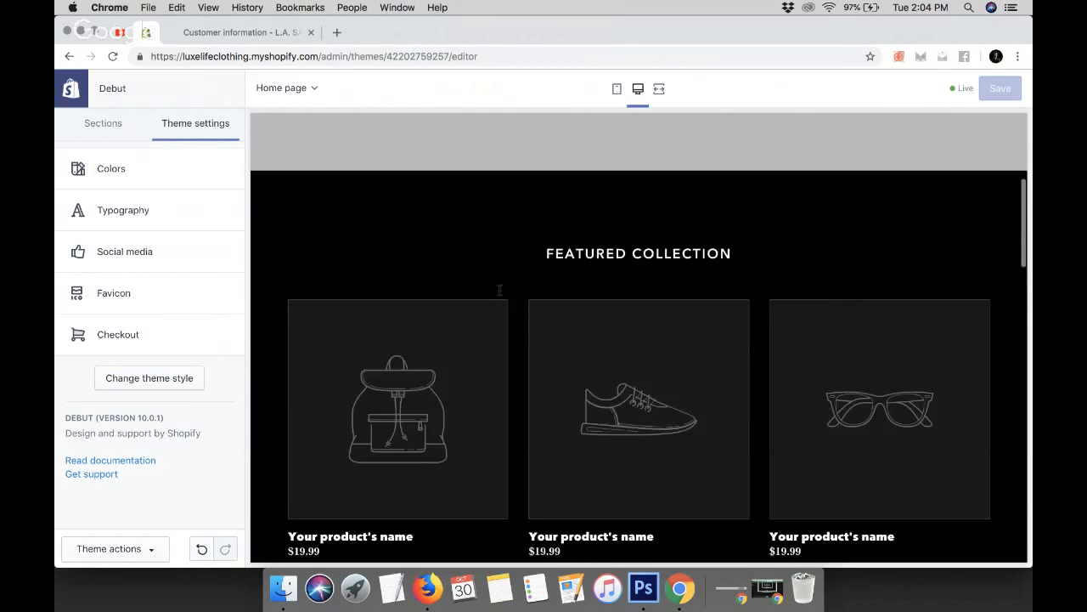
scroll(500, 290, "down", 15)
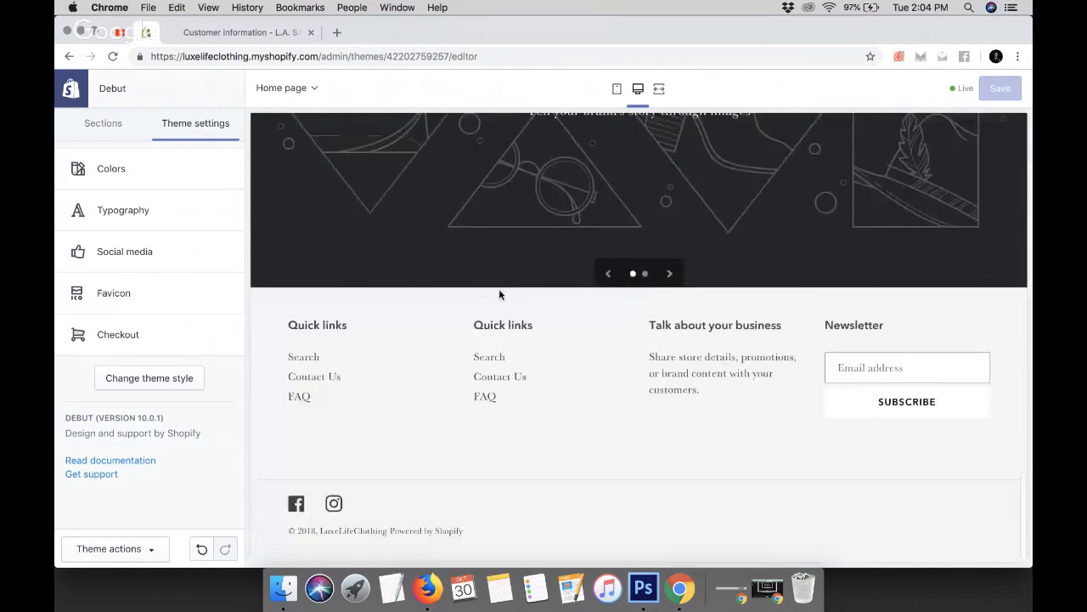
scroll(500, 291, "up", 20)
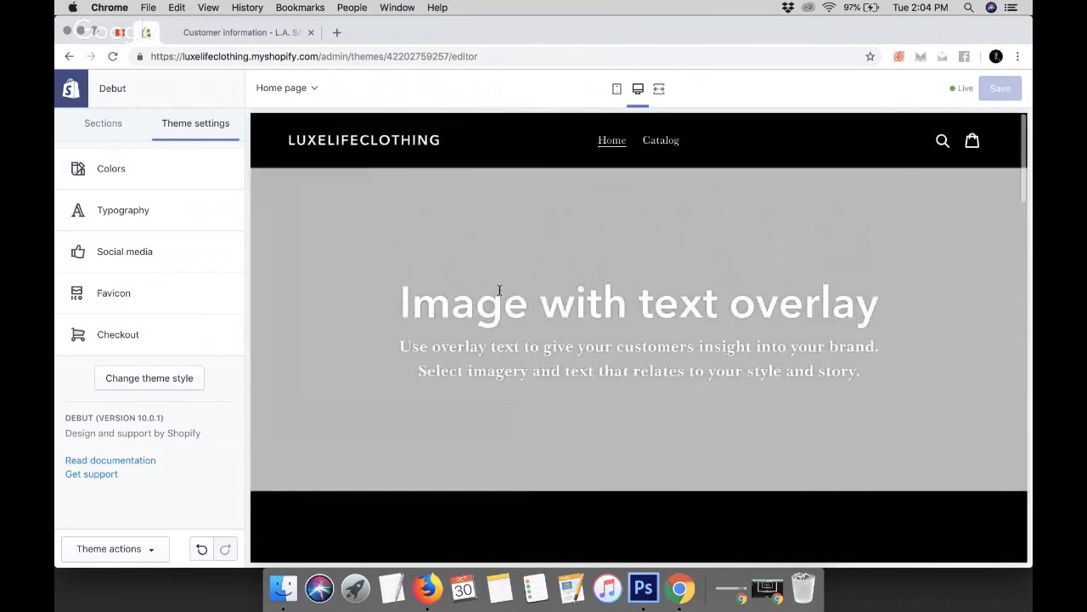
scroll(500, 292, "down", 20)
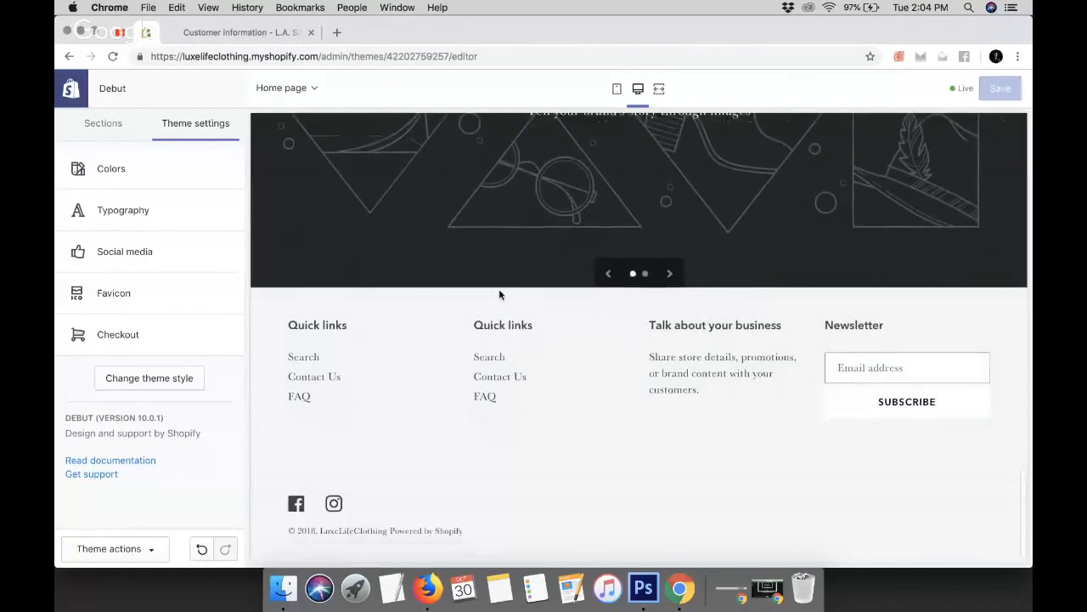
scroll(500, 295, "up", 20)
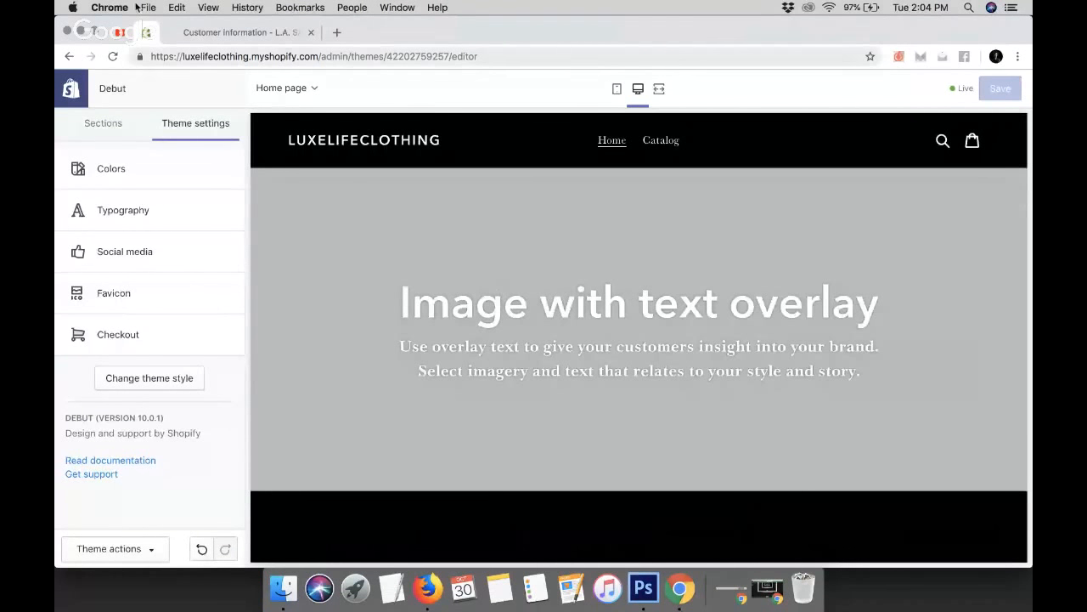
Open the L.A. SAINTS site's homepage for reference
left_click(182, 29)
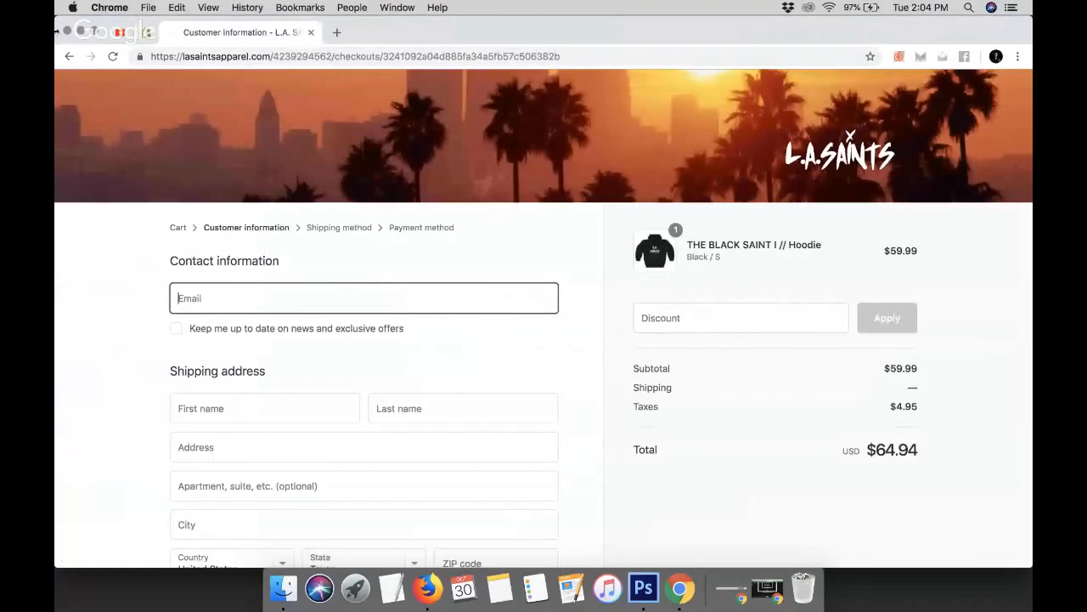
left_click(71, 56)
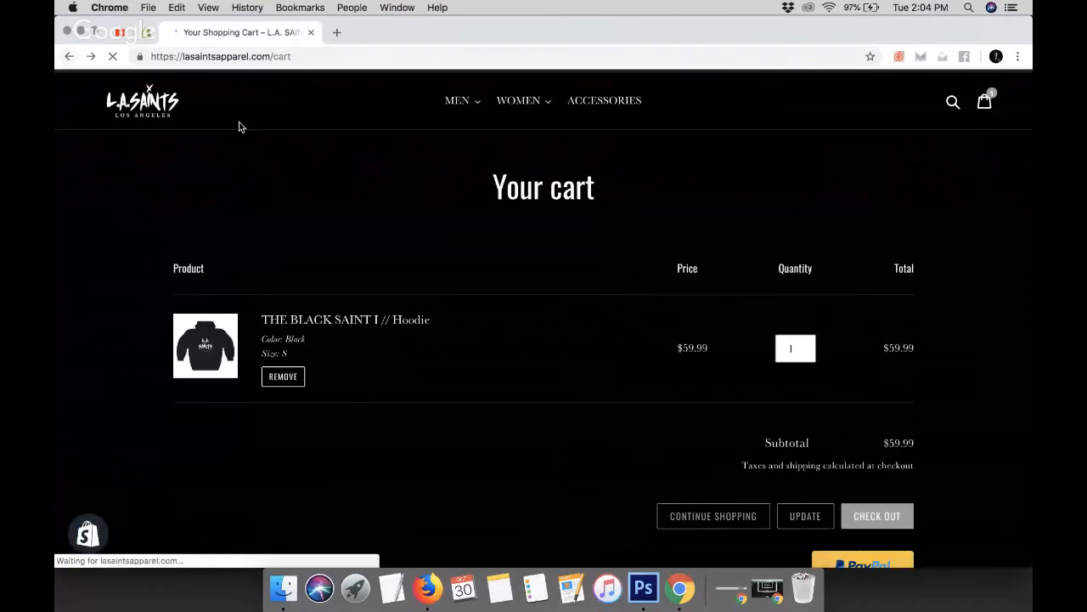
left_click(156, 101)
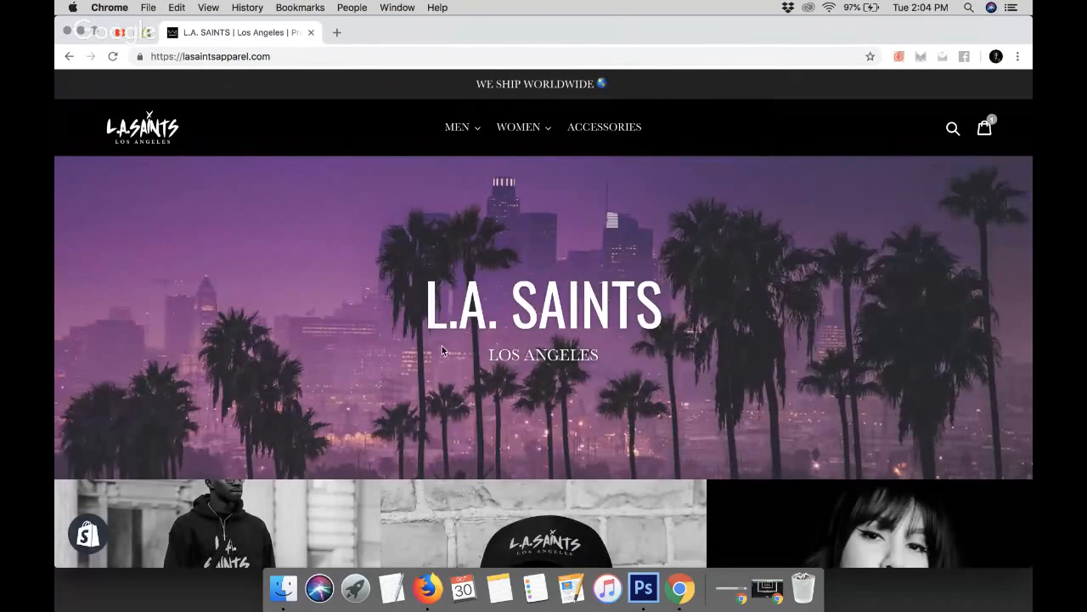
Open the home page's Sections list and preview the page in mobile view
left_click(142, 32)
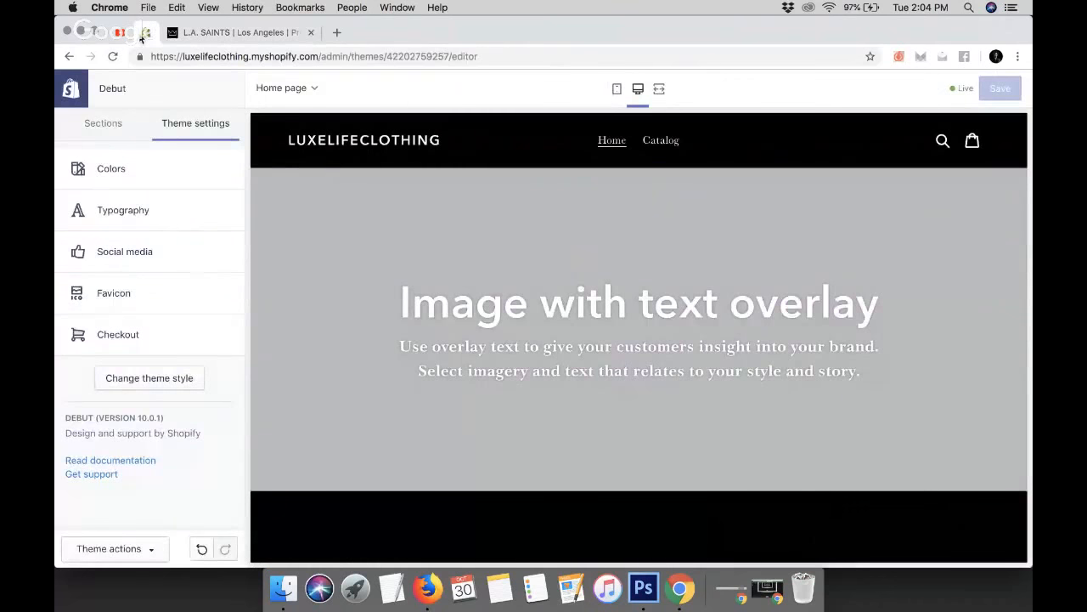
left_click(116, 128)
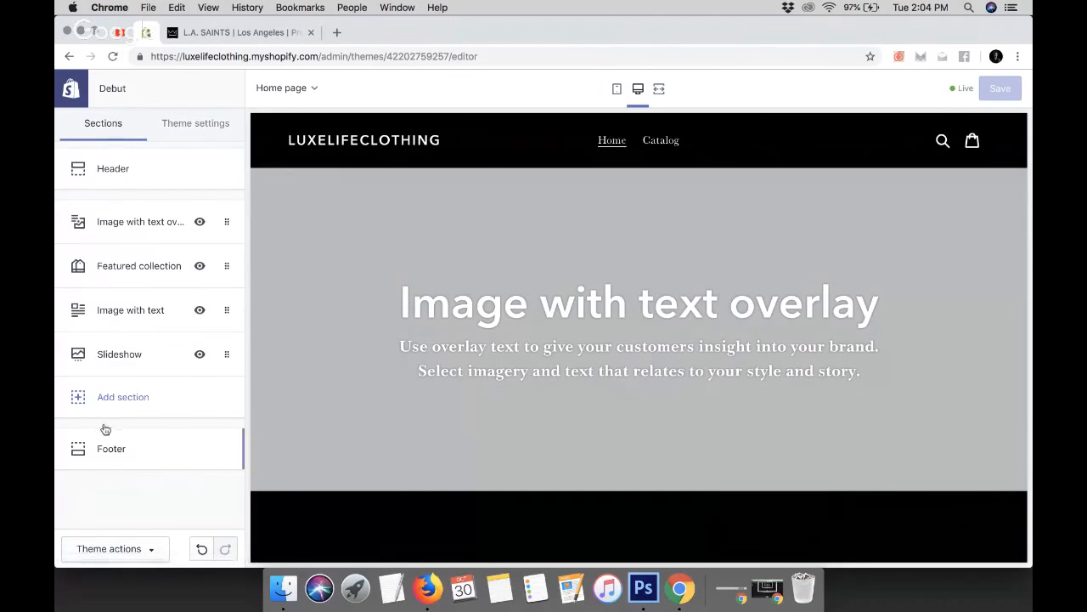
scroll(340, 371, "down", 2)
scroll(339, 370, "down", 15)
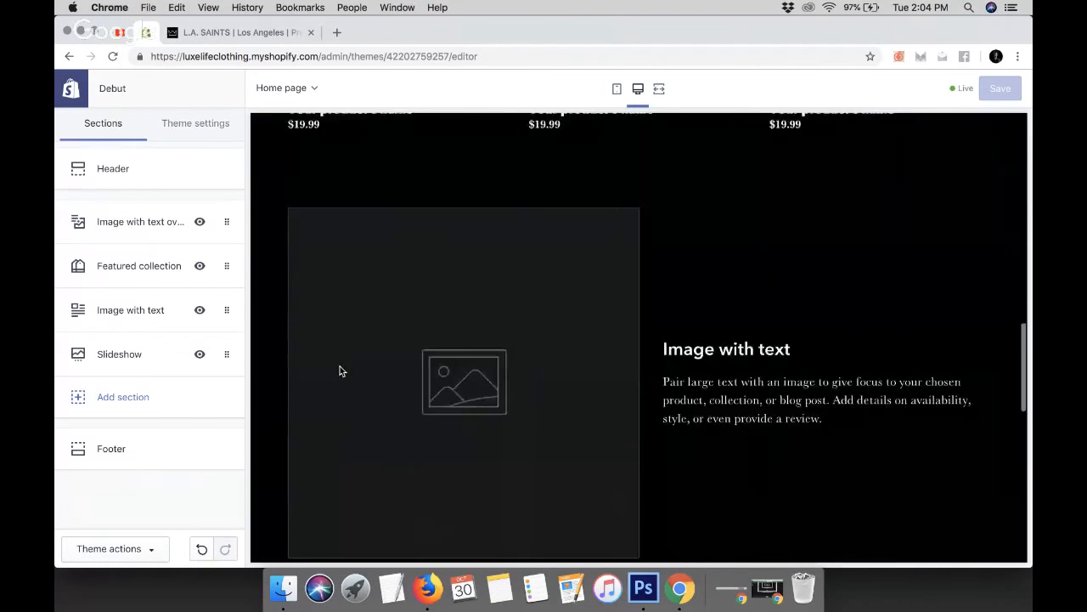
scroll(340, 371, "up", 20)
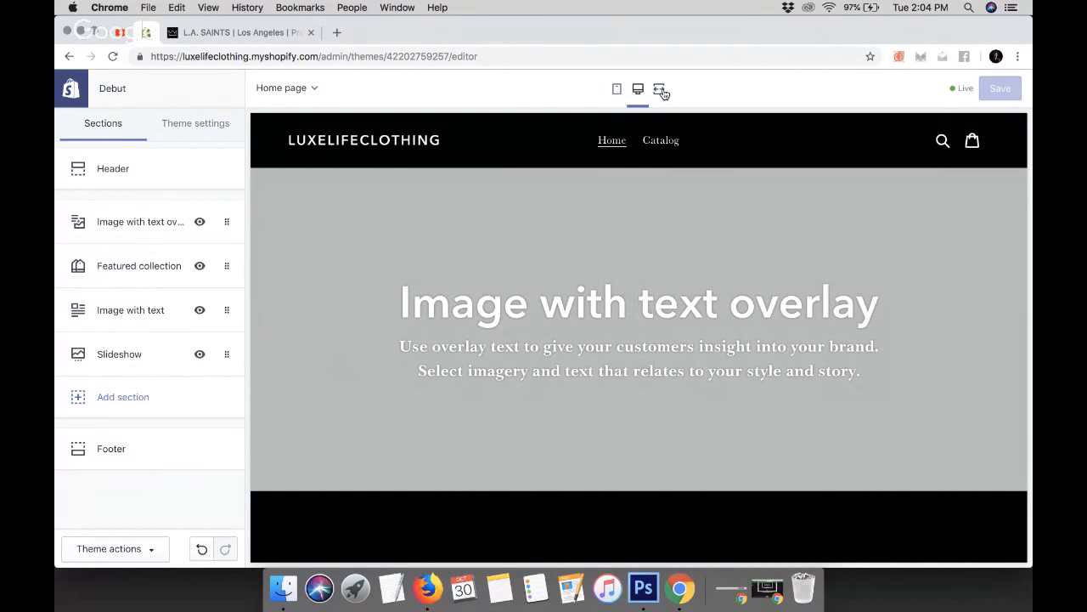
left_click(617, 92)
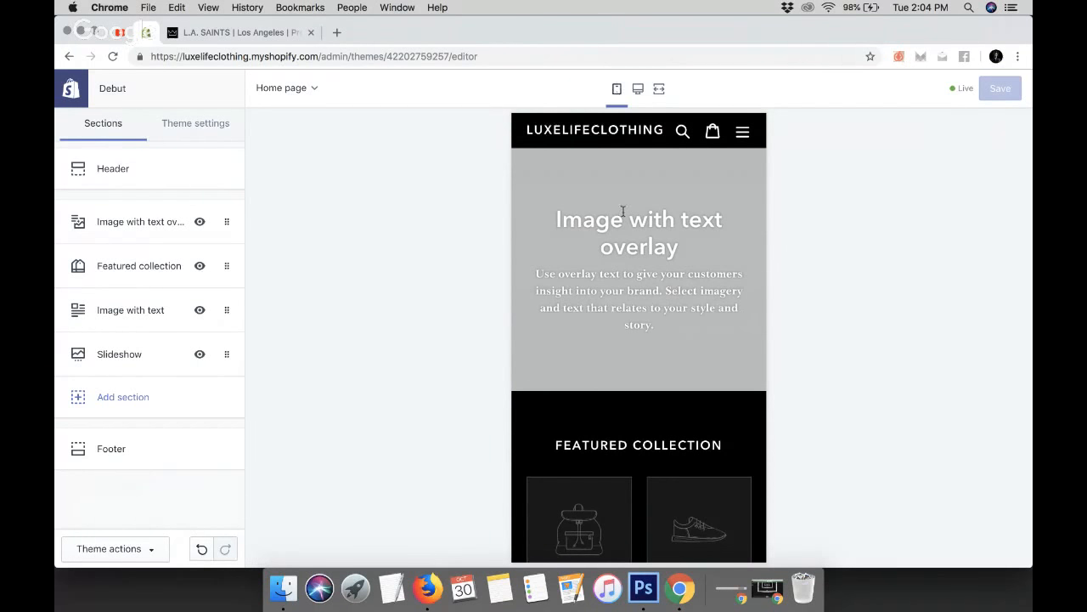
scroll(611, 255, "down", 10)
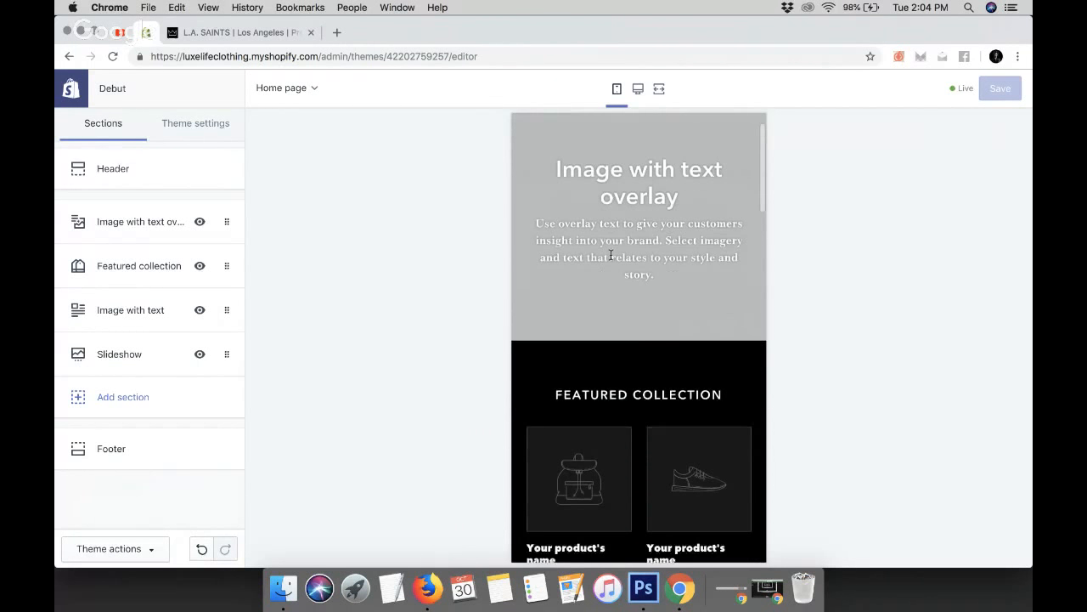
Scroll through the home page in the mobile preview to examine each section down to the footer
scroll(611, 255, "down", 12)
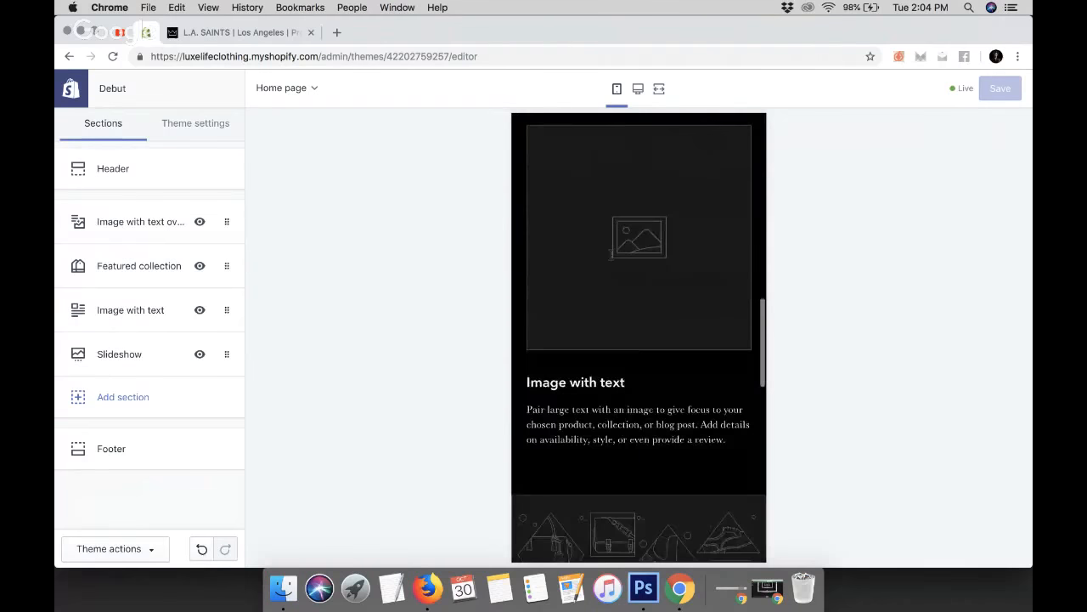
scroll(610, 259, "down", 3)
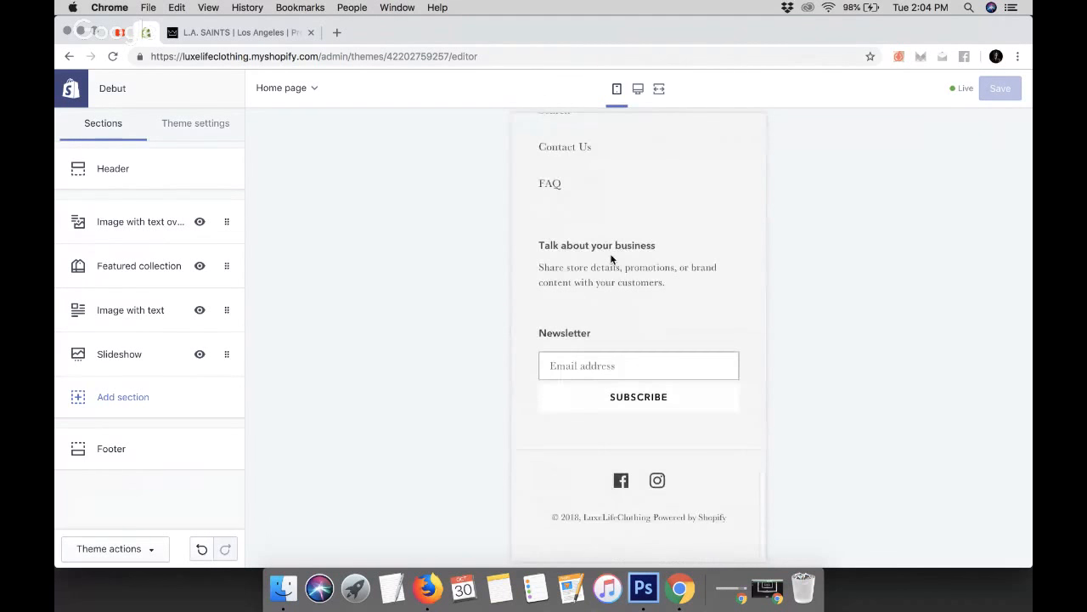
scroll(611, 259, "up", 10)
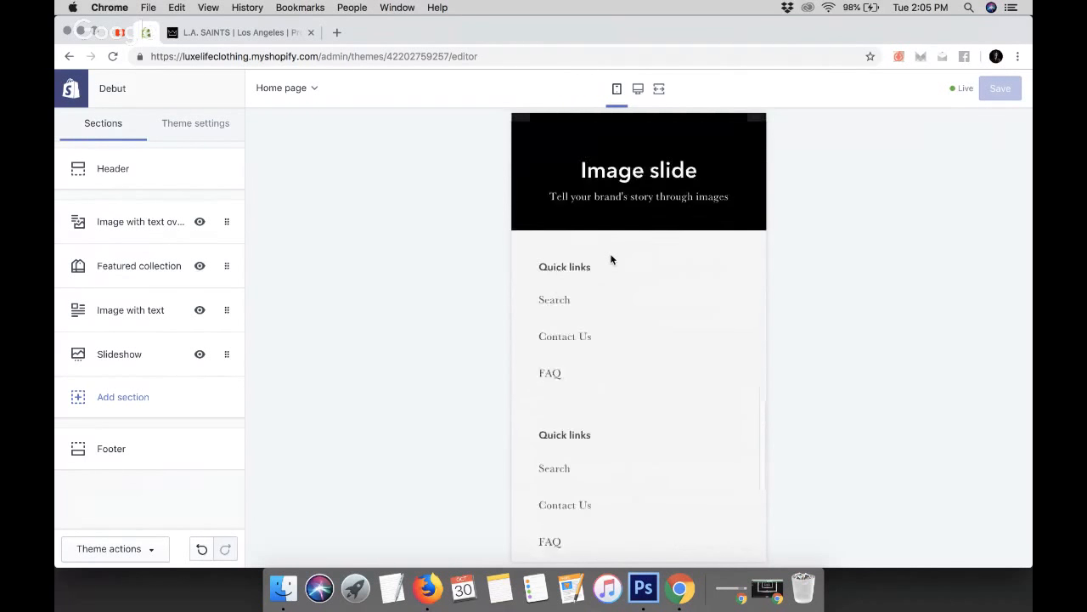
scroll(610, 259, "up", 2)
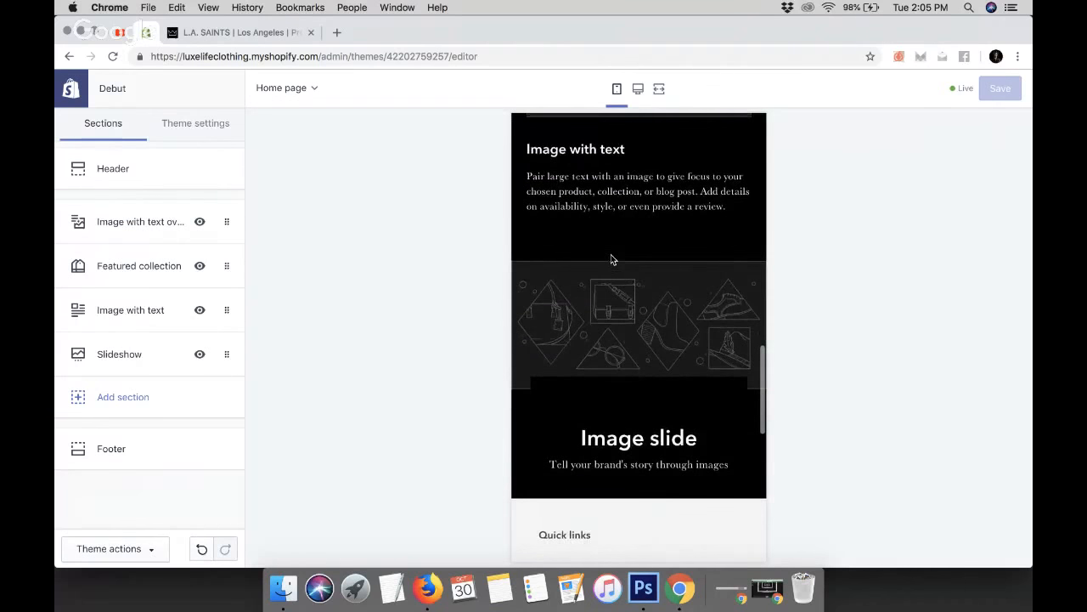
scroll(611, 259, "up", 4)
scroll(611, 260, "up", 10)
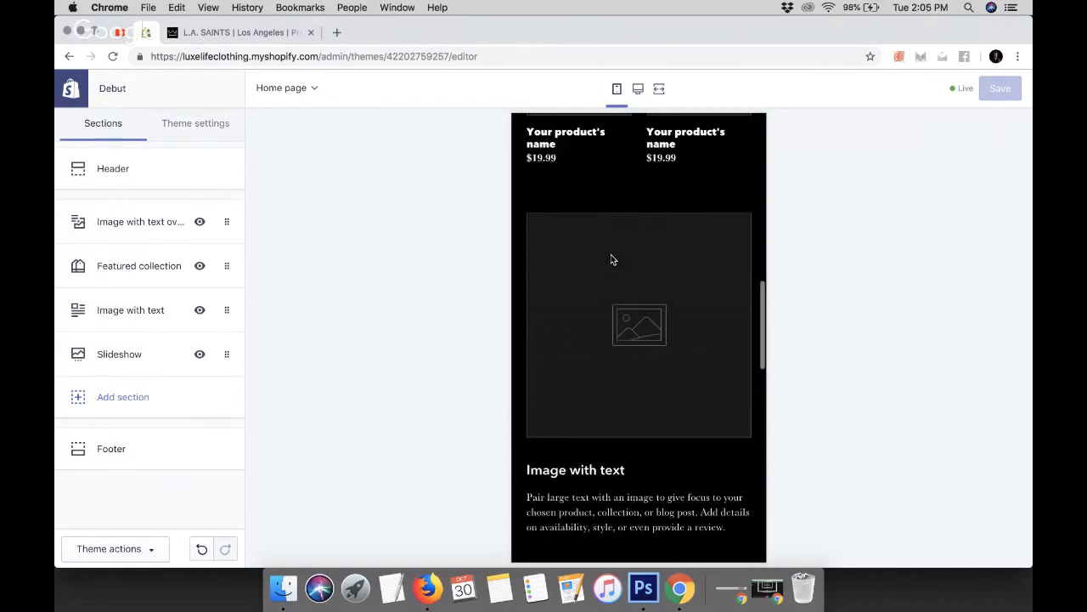
scroll(611, 259, "up", 2)
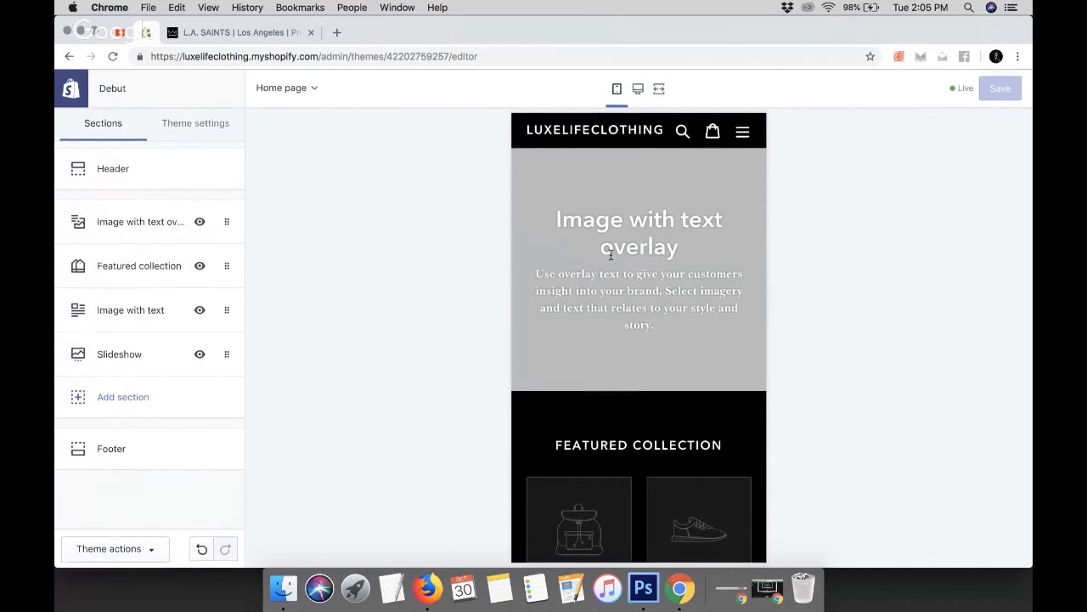
Switch the preview to desktop view and open the Header section settings
left_click(636, 89)
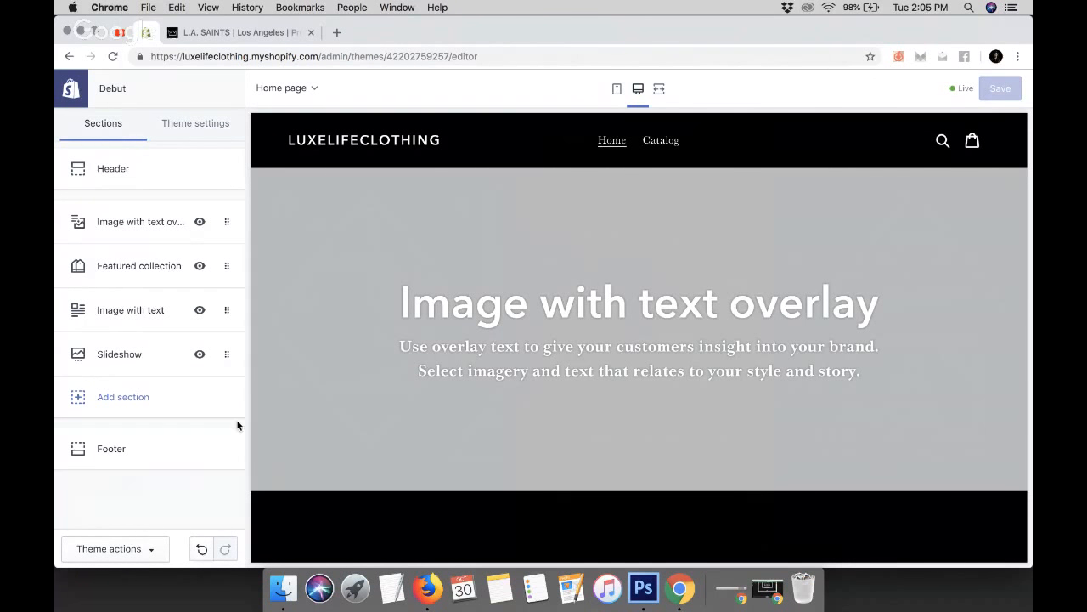
left_click(138, 170)
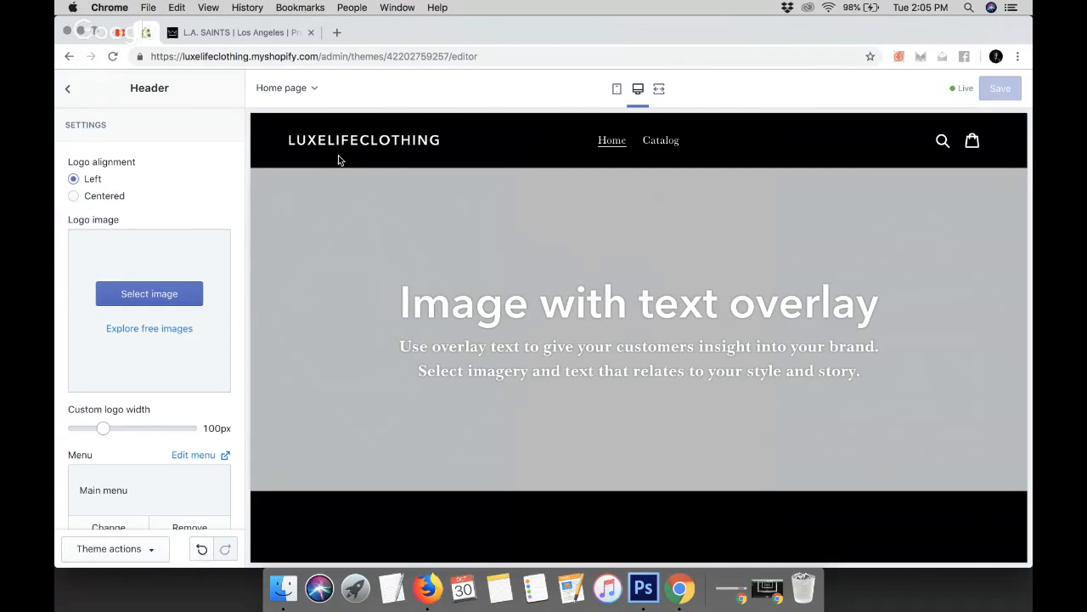
Try Centered logo alignment for the header, then set it back to Left
left_click(74, 196)
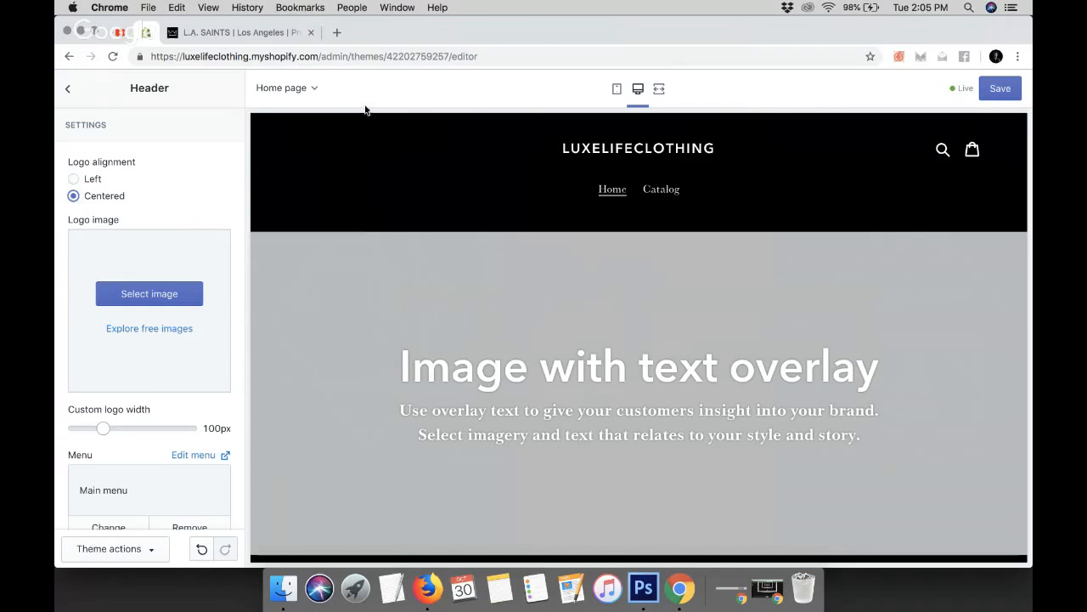
left_click(77, 182)
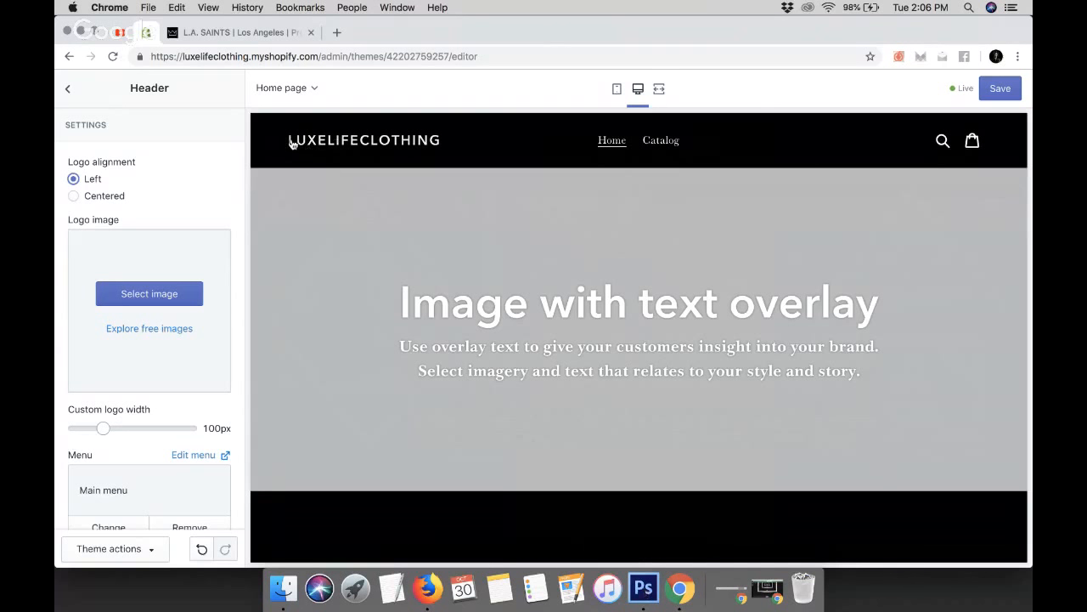
Switch to Photoshop and start creating a new document
left_click(643, 588)
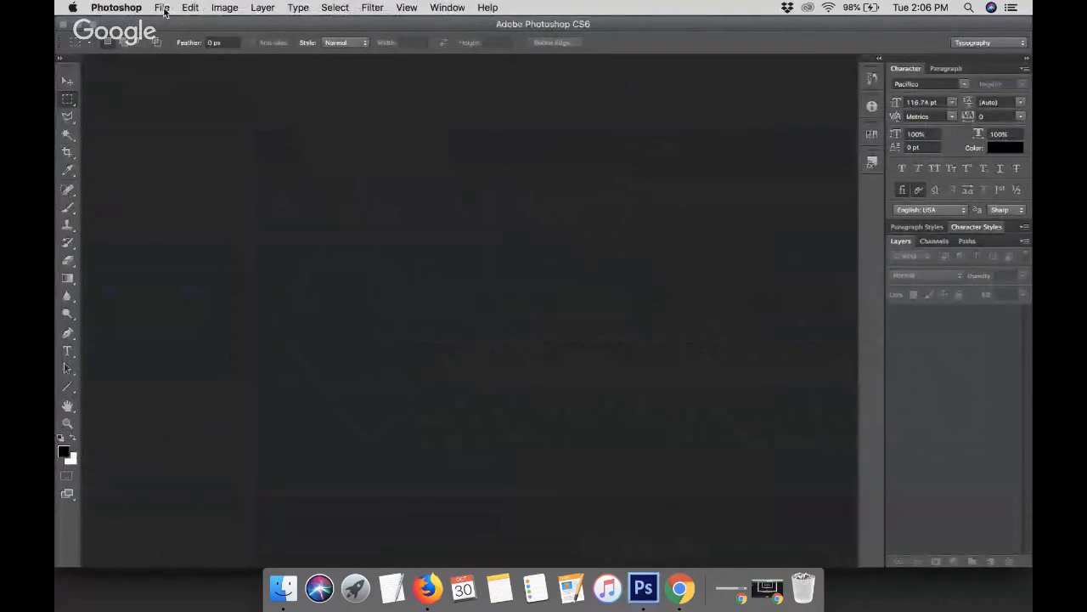
left_click(162, 8)
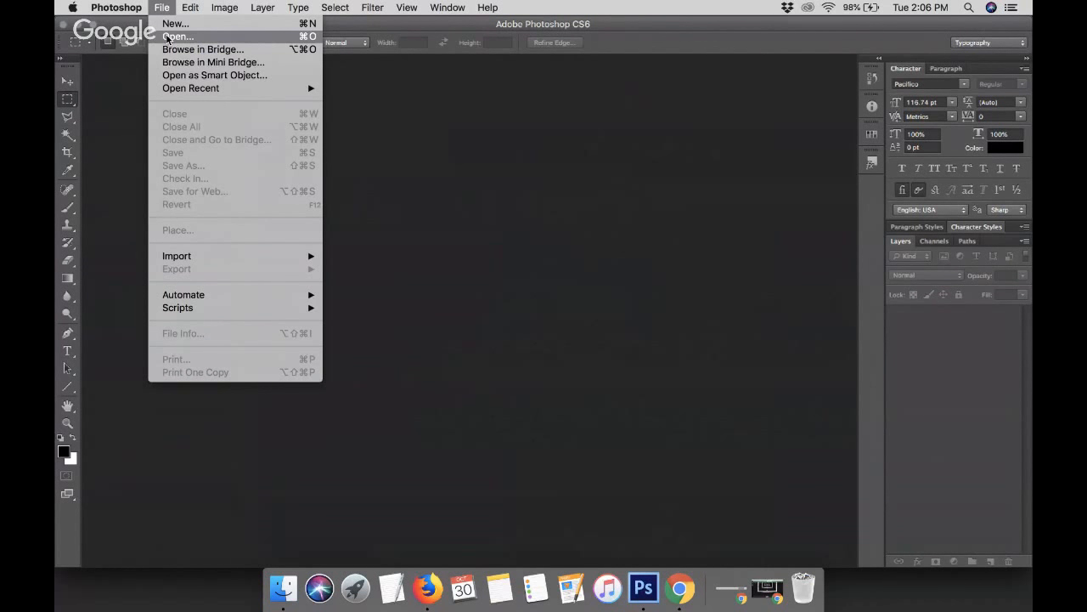
left_click(173, 25)
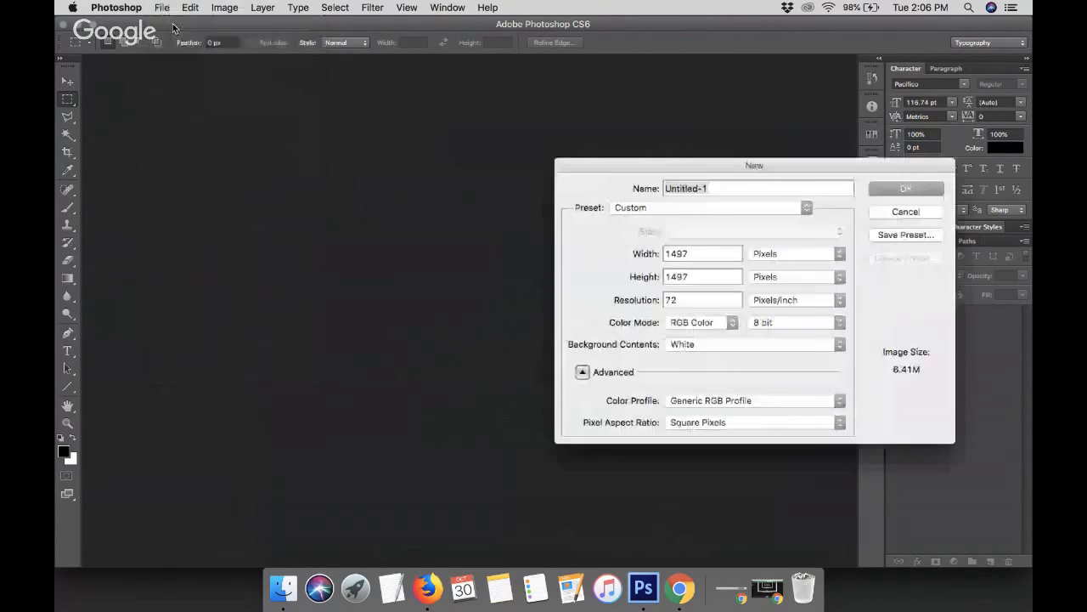
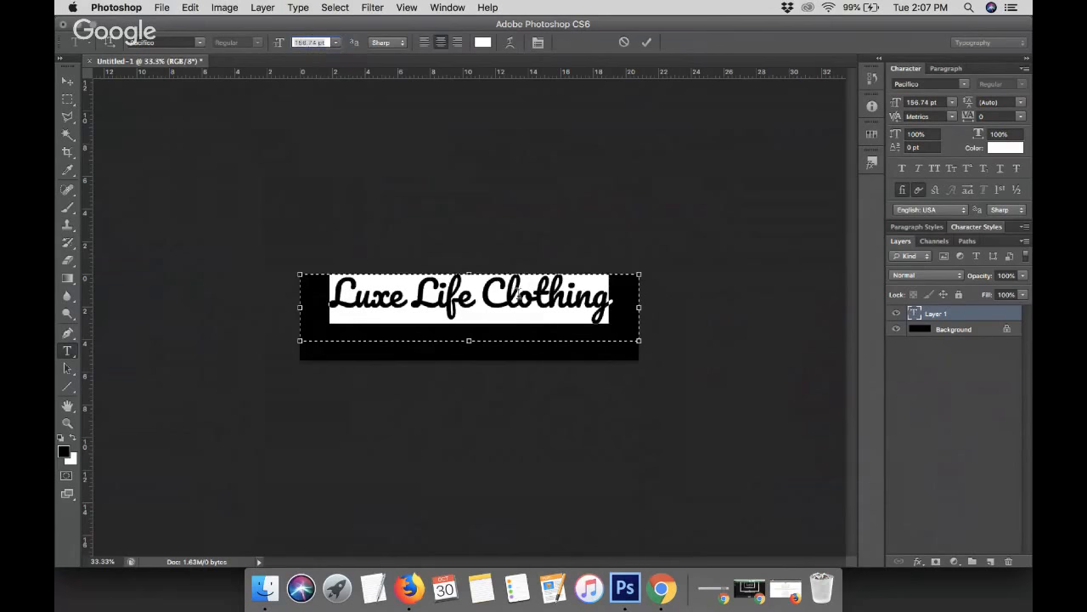
Move the Luxe Life Clothing text lower to center it on the black banner and commit the edit
left_click(516, 304)
left_click_drag(518, 229, 520, 250)
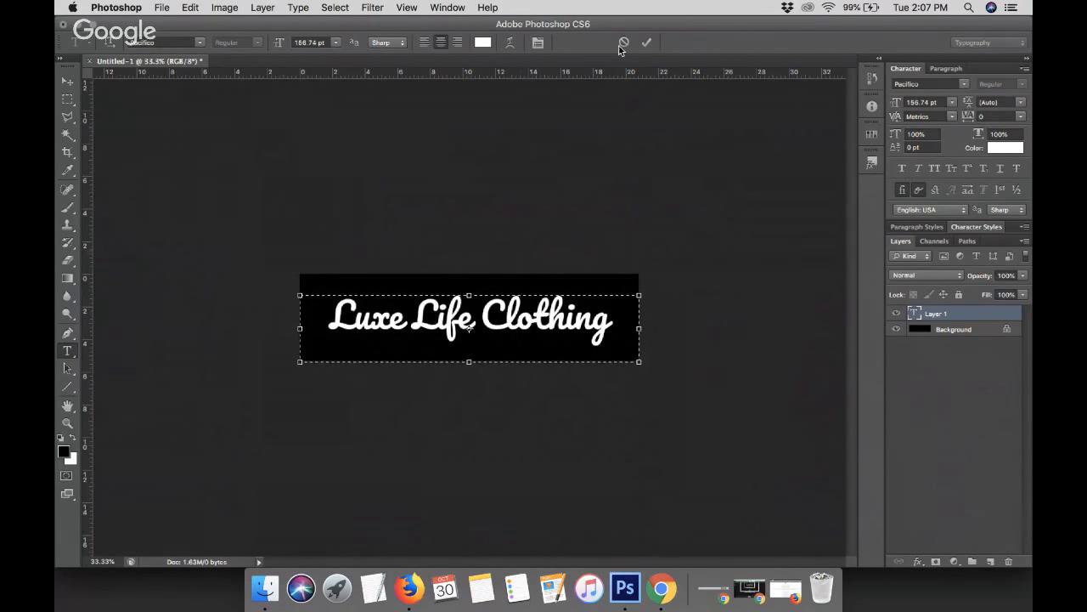
left_click(647, 43)
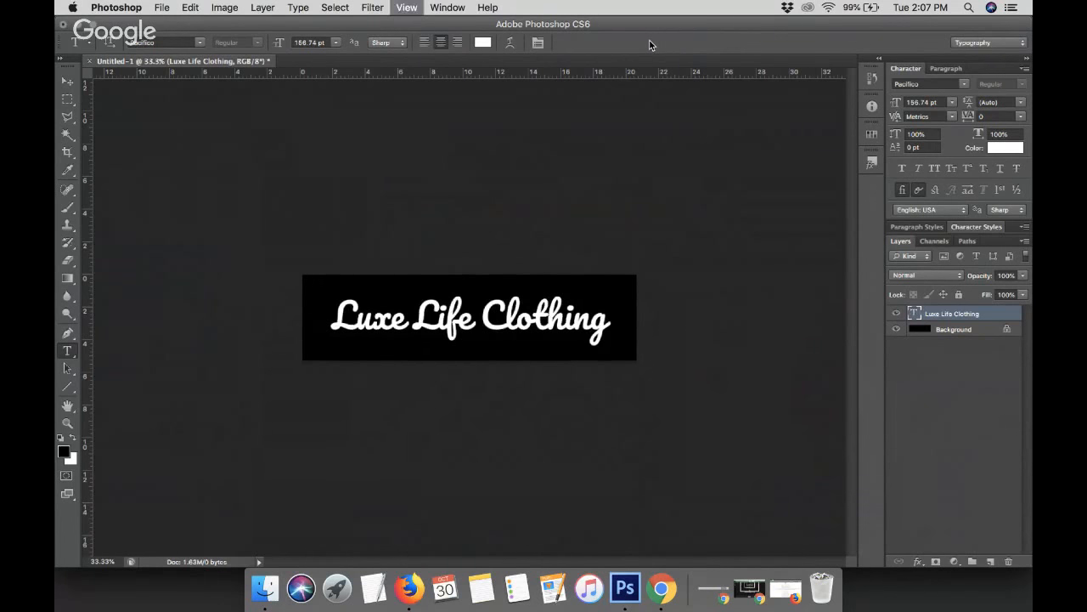
Select all of the logo text and change its font to Champignon
key("super+minus")
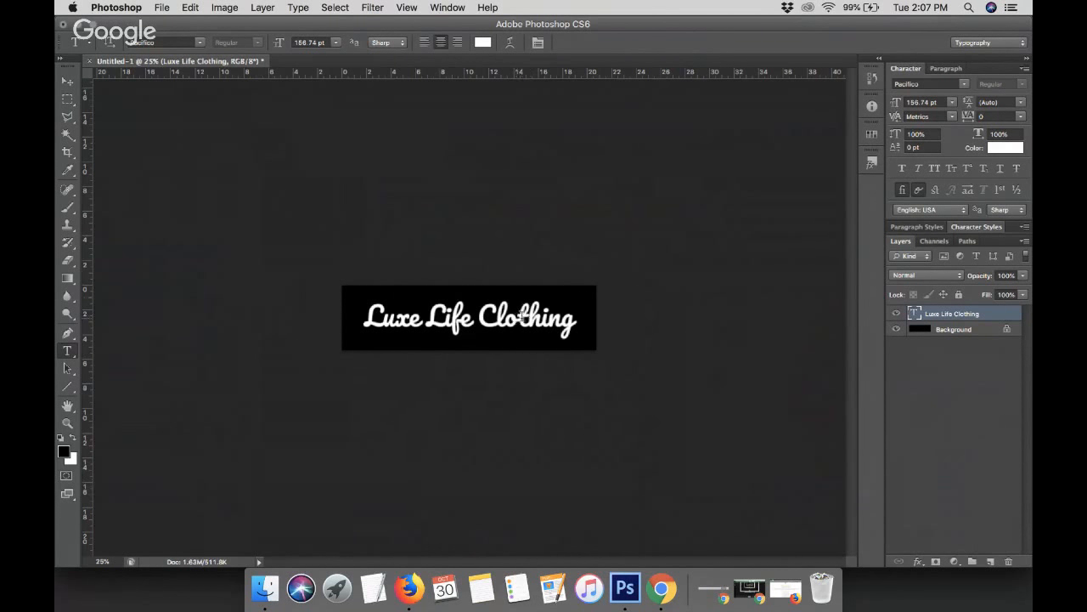
left_click(470, 324)
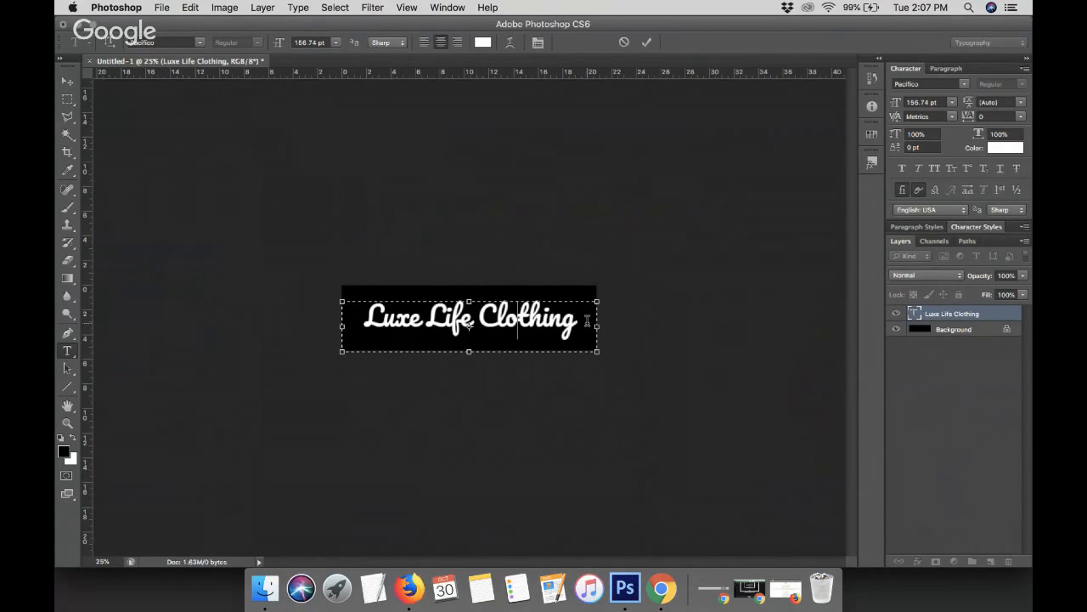
left_click_drag(587, 319, 291, 303)
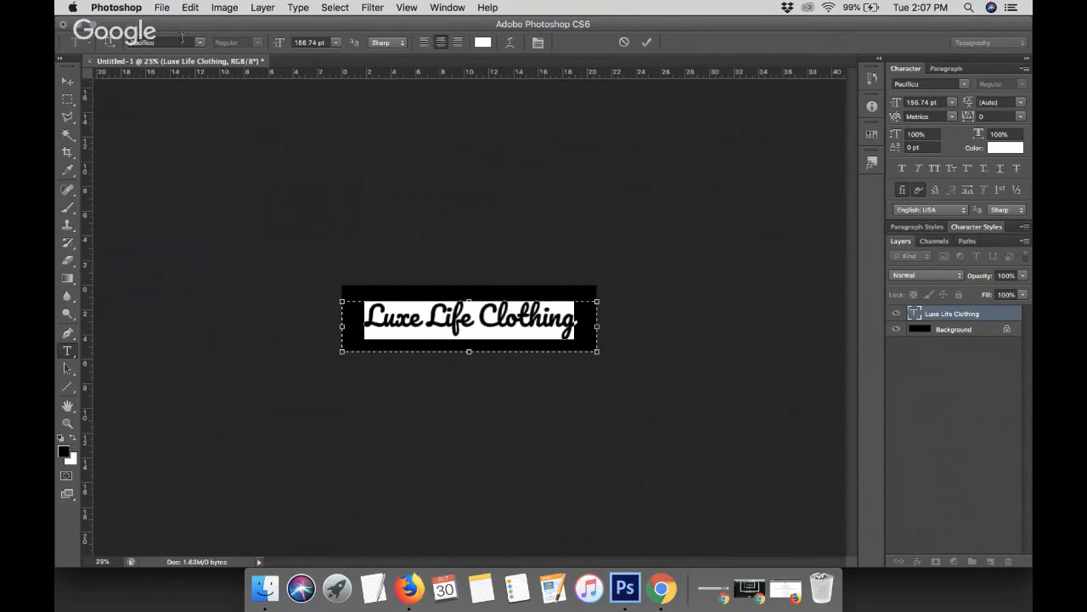
left_click(181, 39)
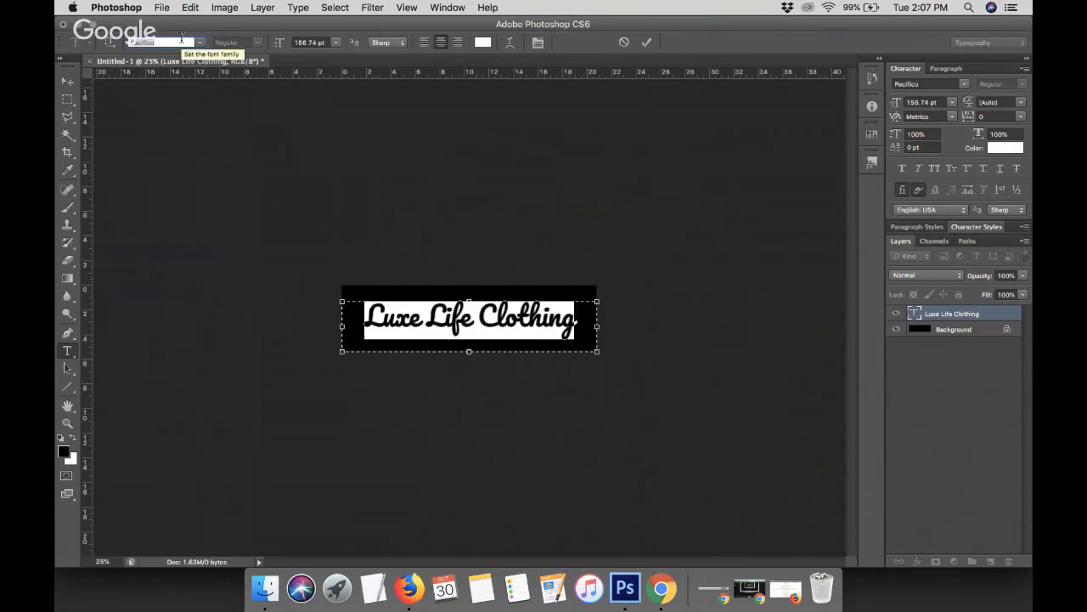
type("Play")
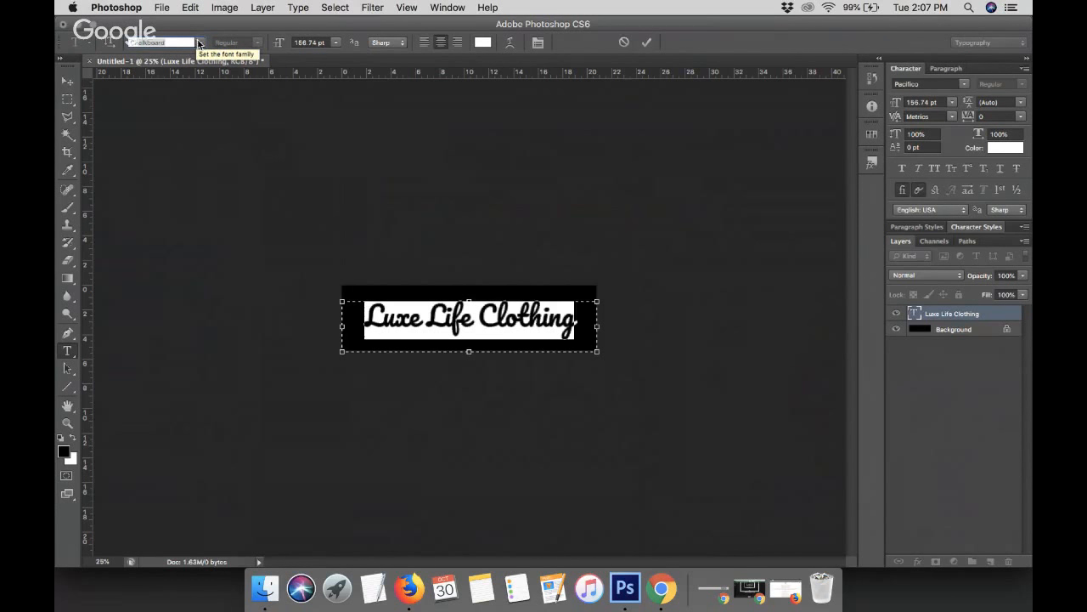
left_click(200, 44)
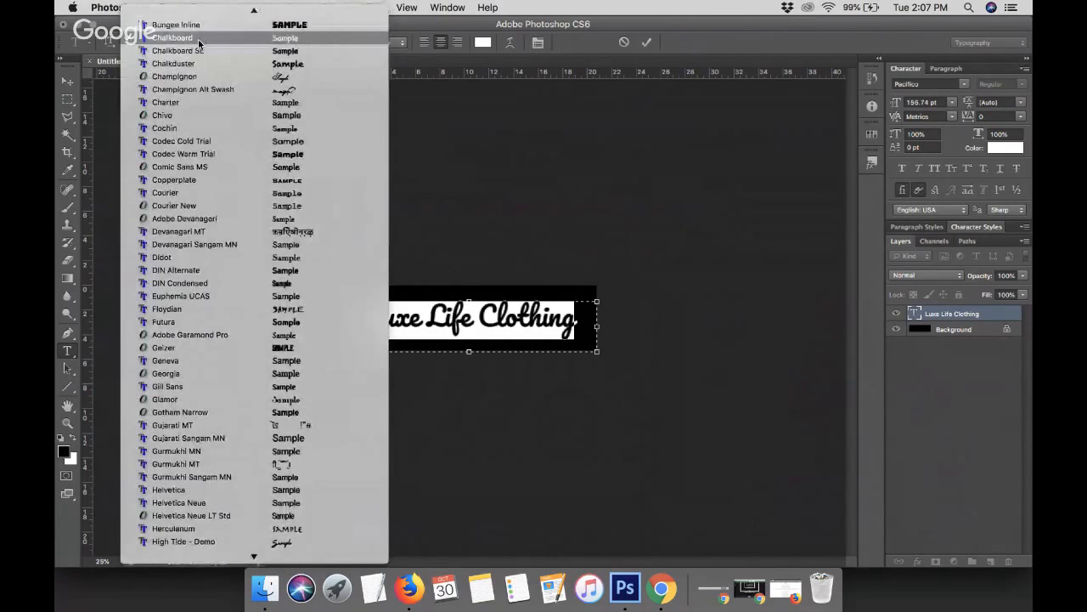
left_click(205, 75)
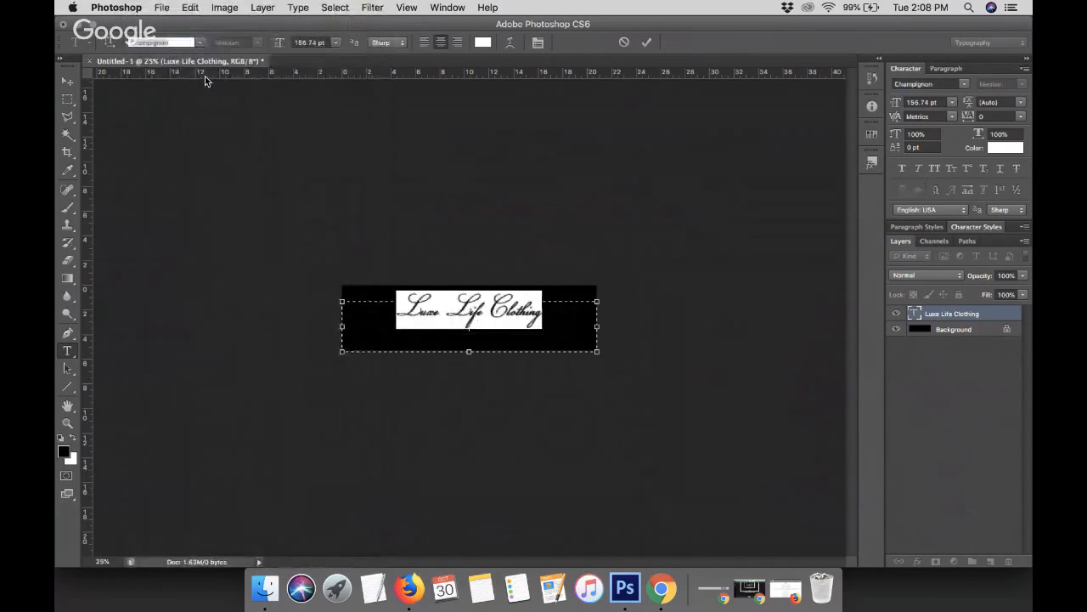
Reselect the text, increase its font size to 218.74 pt, and commit the edit
left_click(531, 314)
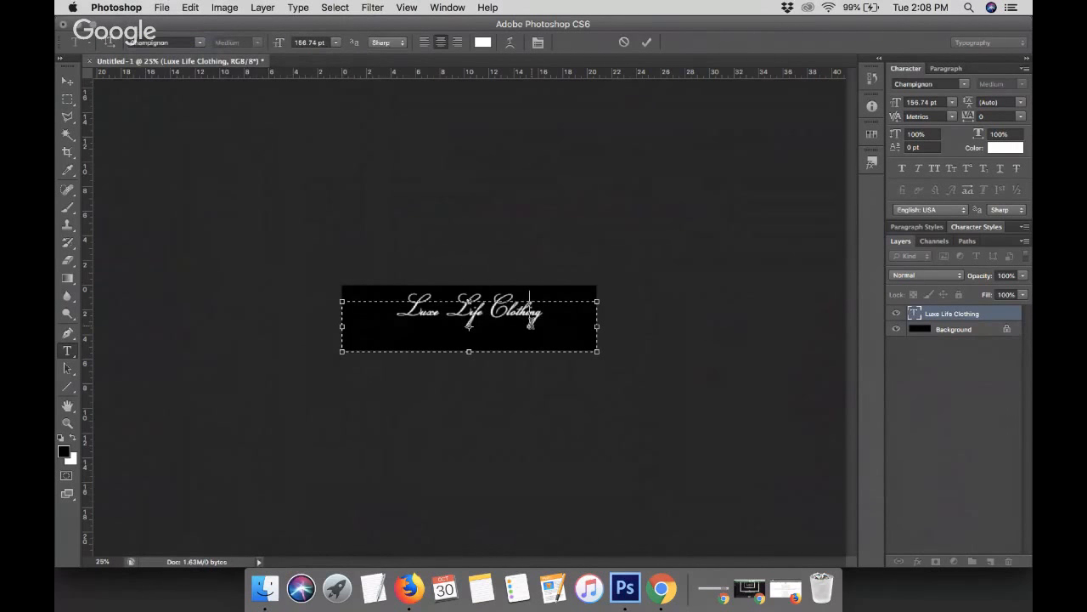
triple_click(531, 314)
left_click(308, 42)
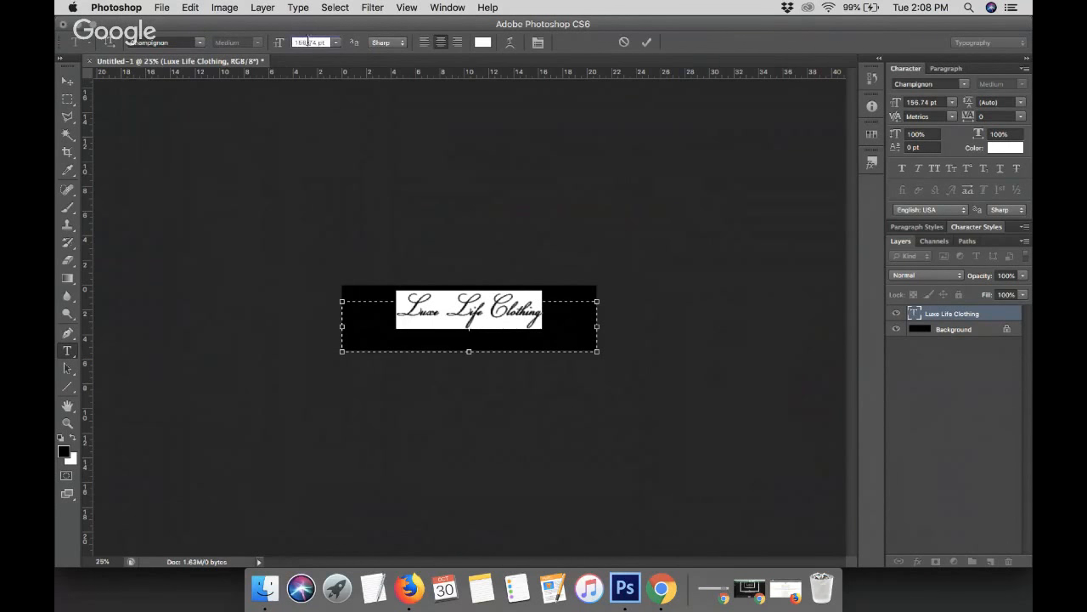
key("Up")
key("Up")
key("Up")
key("Up")
key("Up")
key("Up")
key("Up")
key("Up")
key("Up")
key("Up")
key("Up")
key("Up")
key("Up")
key("Up")
key("Up")
key("Up")
key("Up")
key("Up")
key("Up")
key("Up")
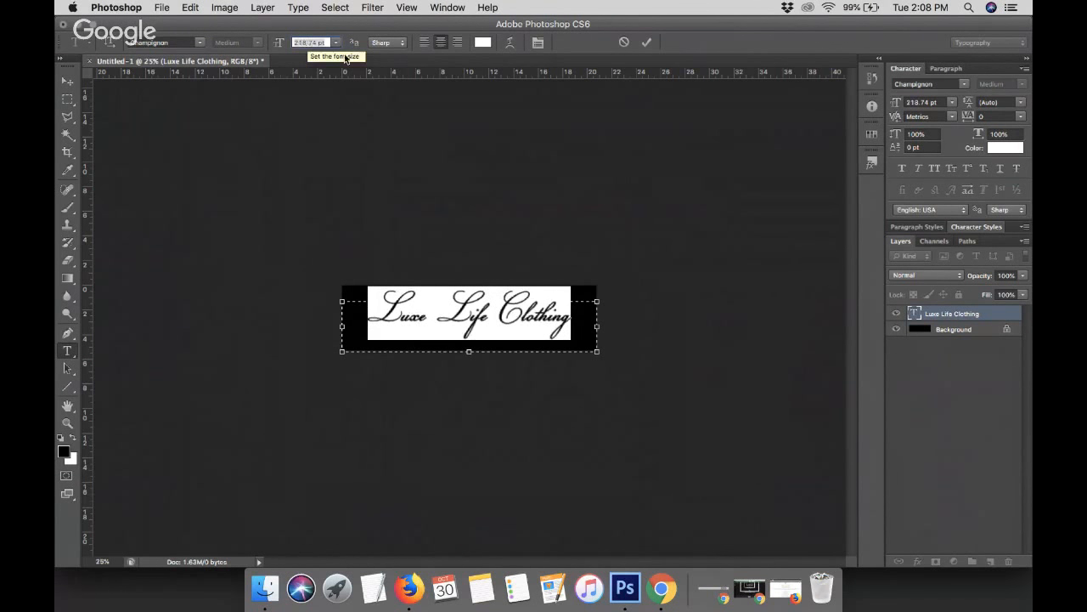
left_click(550, 265)
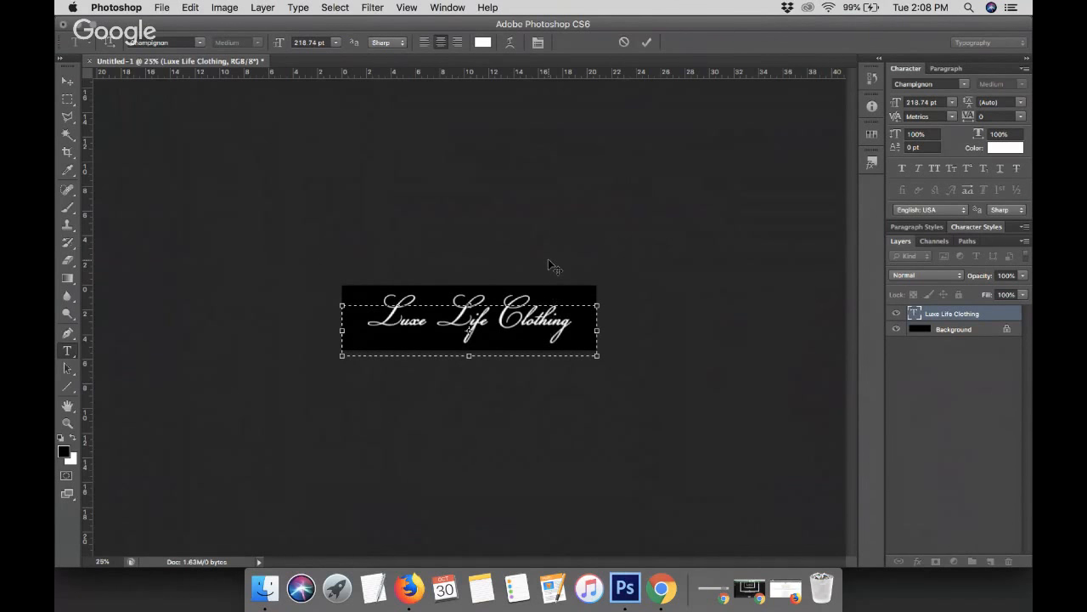
left_click(645, 42)
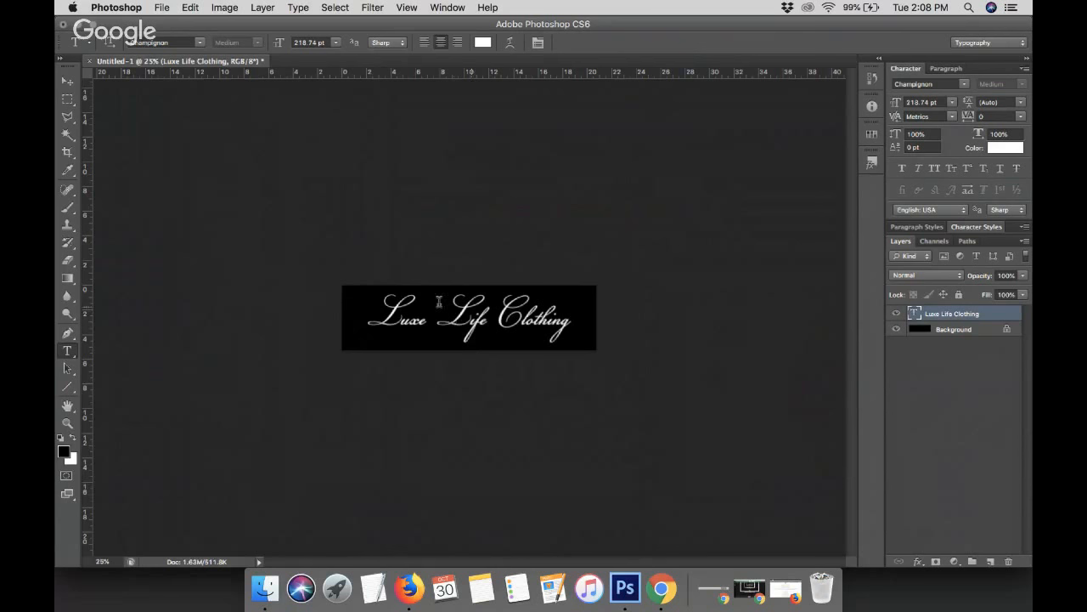
Hide the black background layer and save the logo as a PNG named logo on the Desktop
left_click(896, 329)
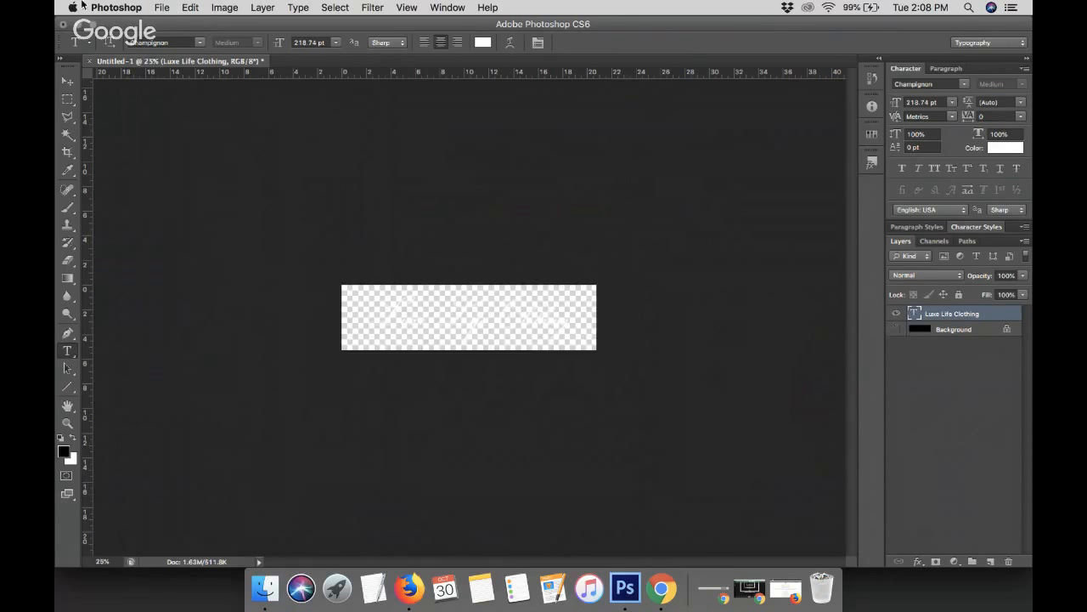
left_click(162, 7)
left_click(199, 167)
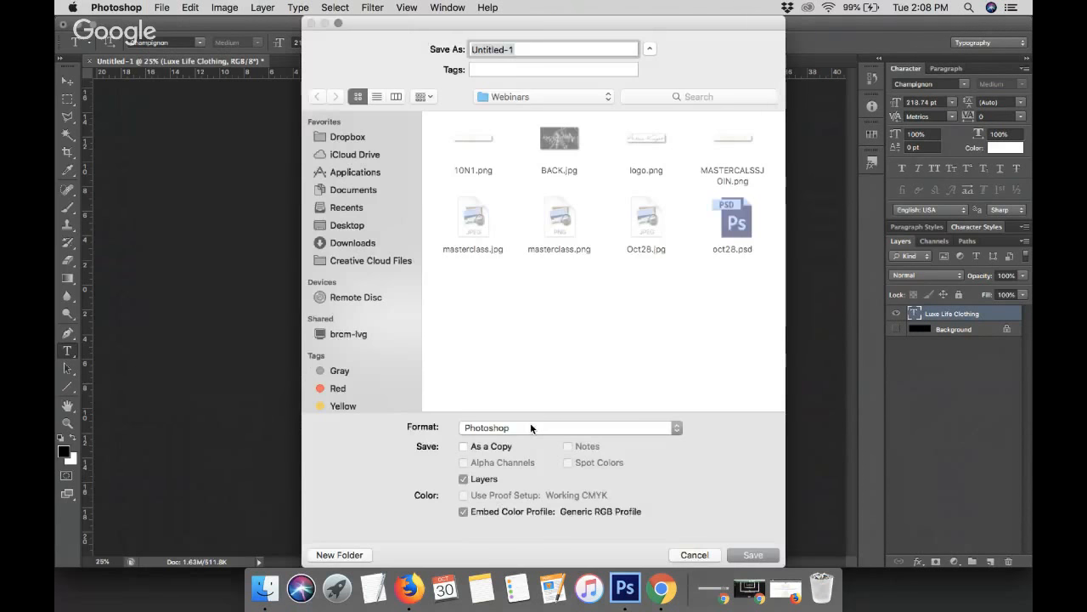
left_click(530, 425)
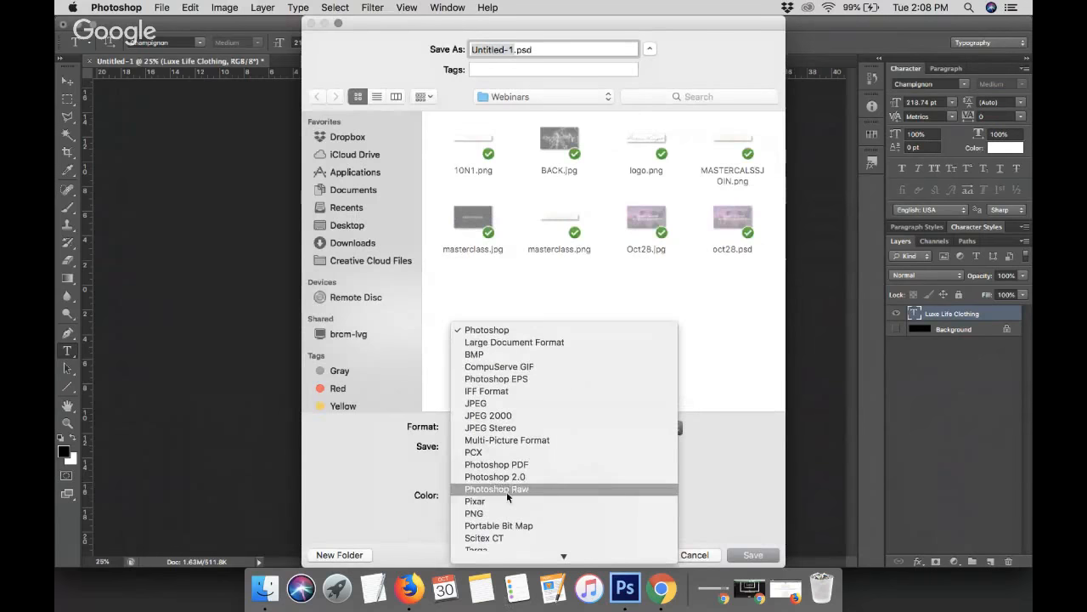
left_click(492, 513)
left_click(357, 228)
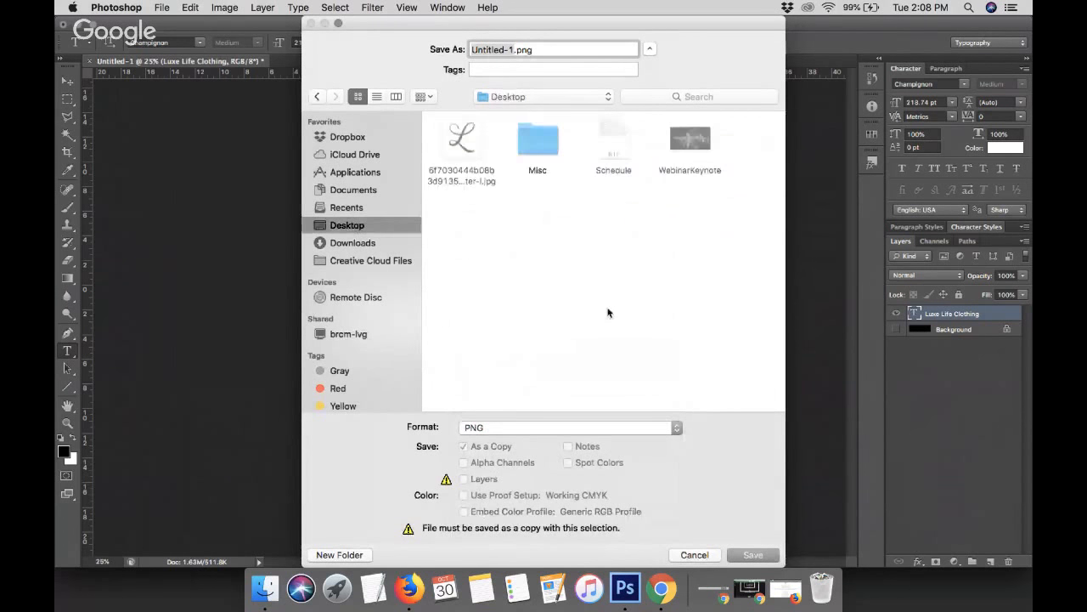
type("logo")
key("Return")
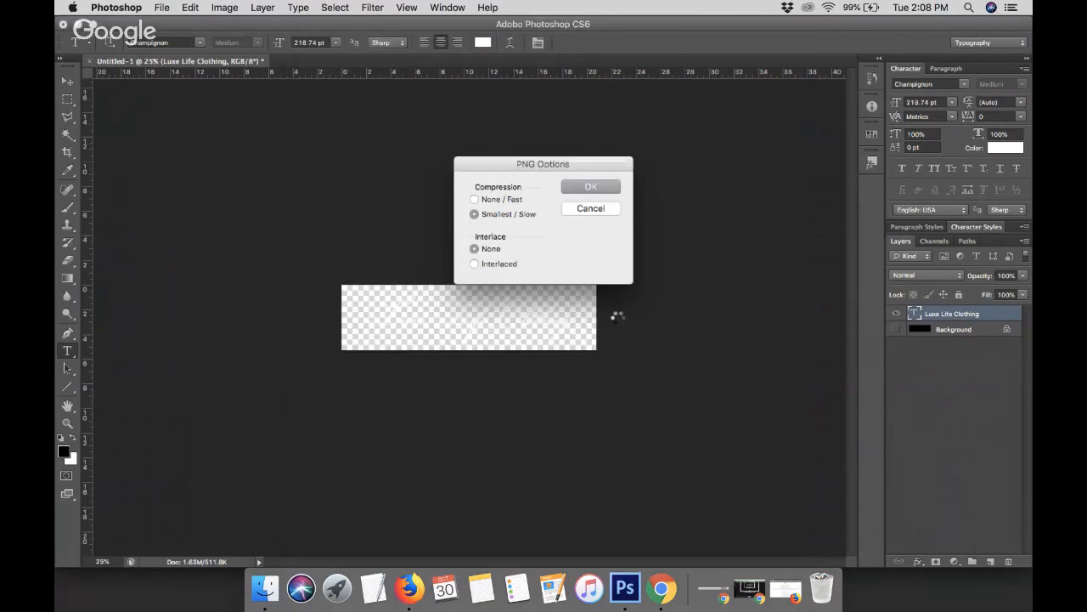
key("Return")
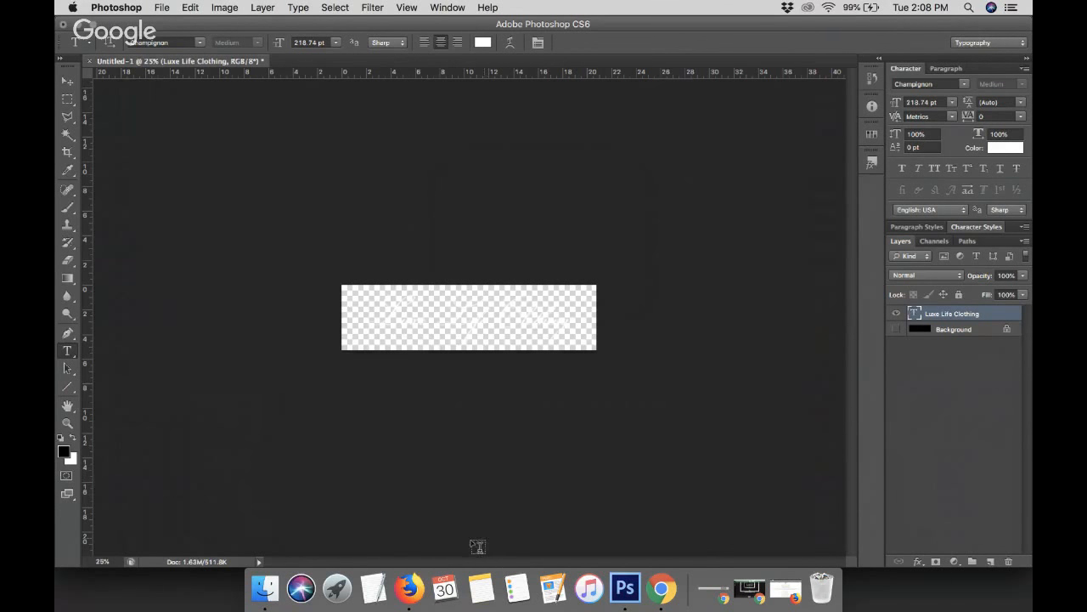
Switch to Chrome and upload logo.png from the Desktop as the header's logo image
right_click(409, 588)
left_click(450, 547)
left_click(681, 588)
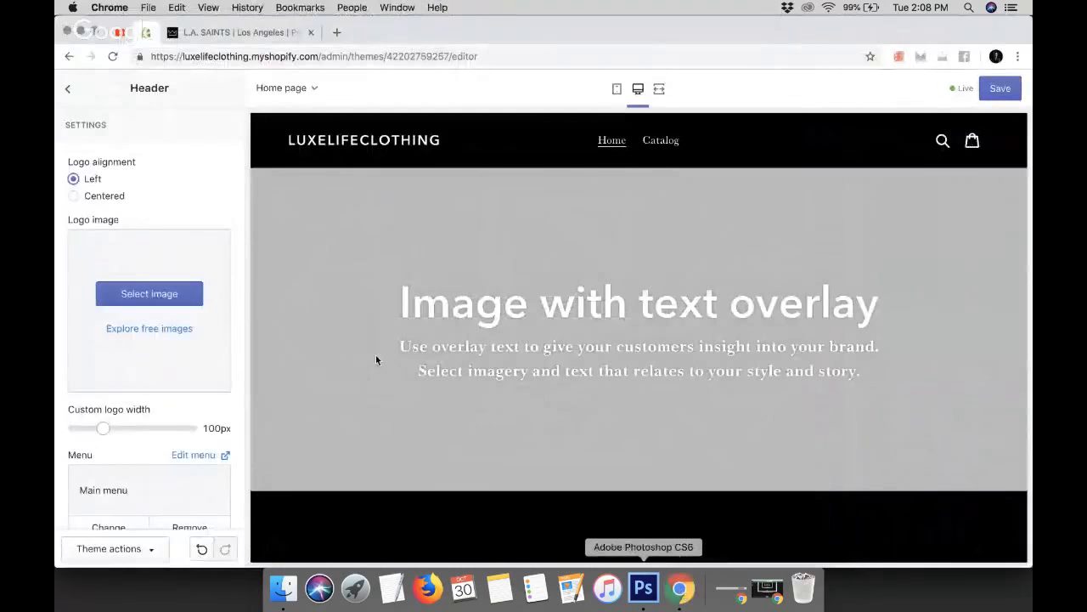
left_click(169, 295)
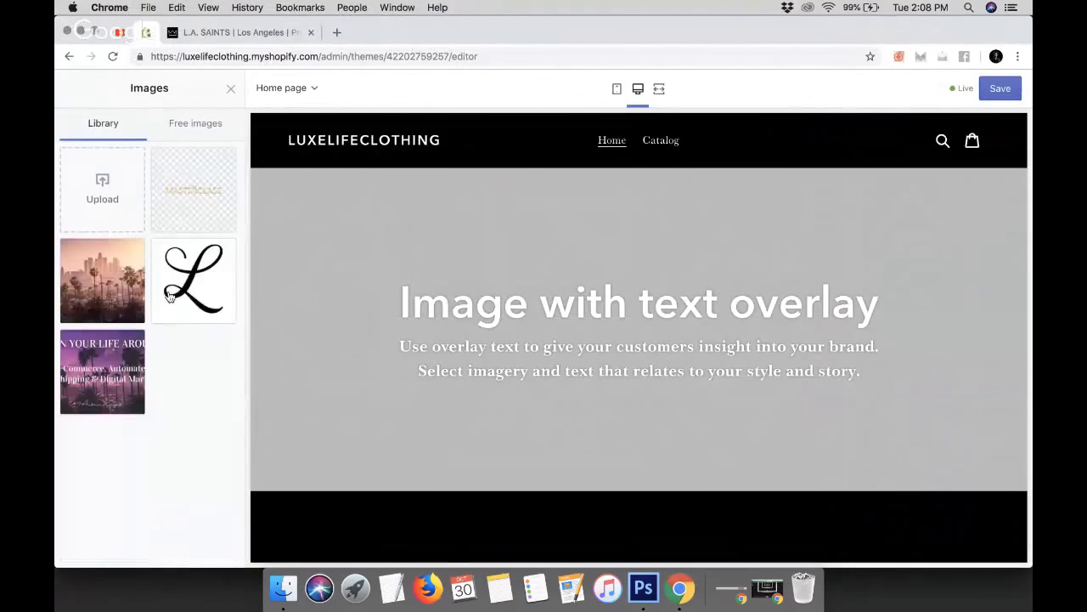
left_click(102, 190)
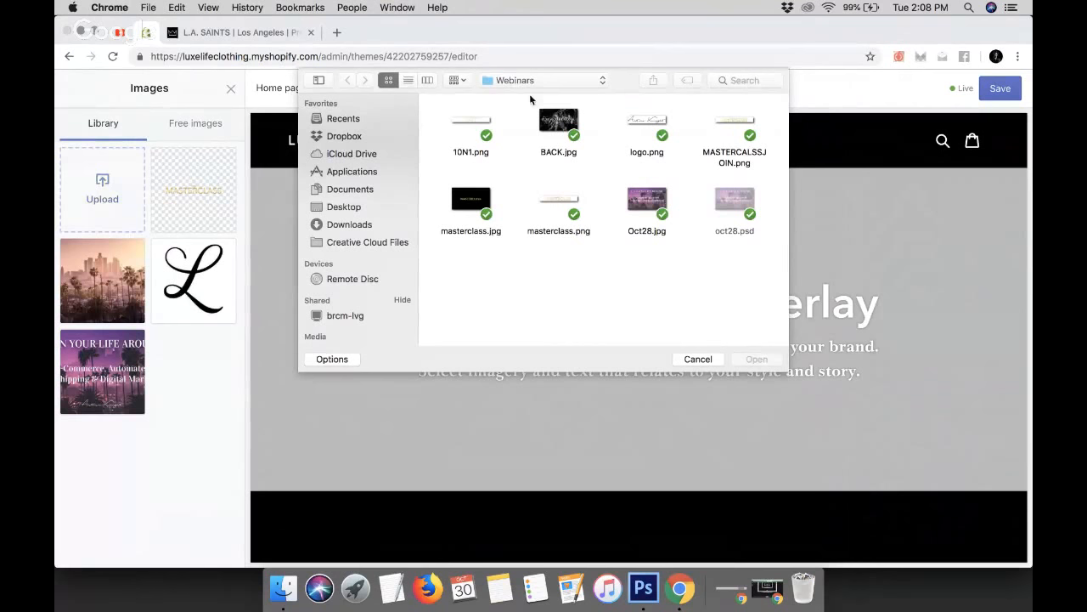
left_click(343, 206)
left_click(563, 124)
double_click(564, 124)
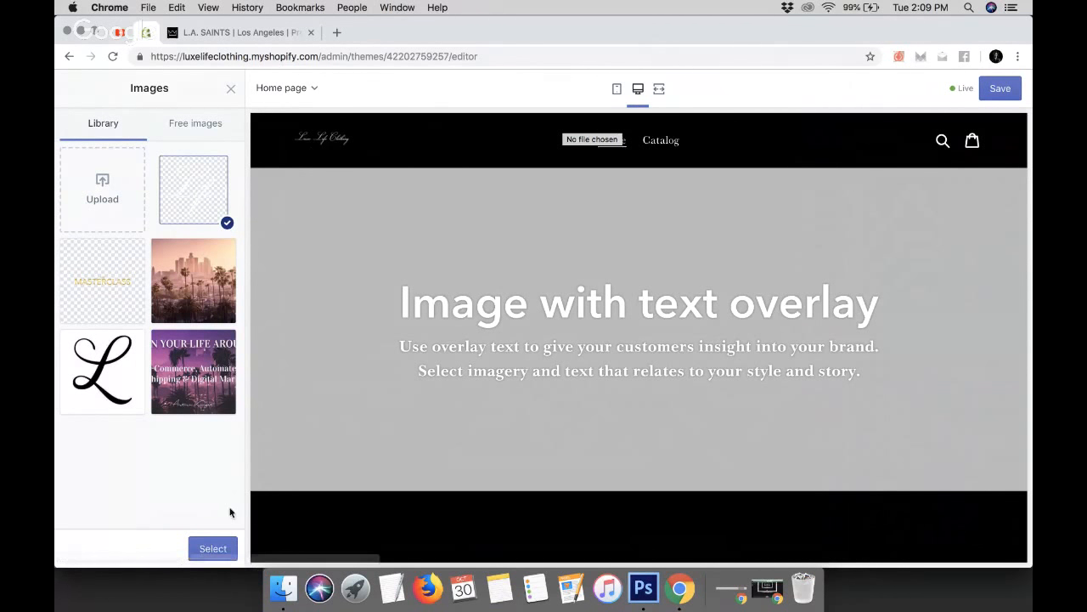
left_click(213, 548)
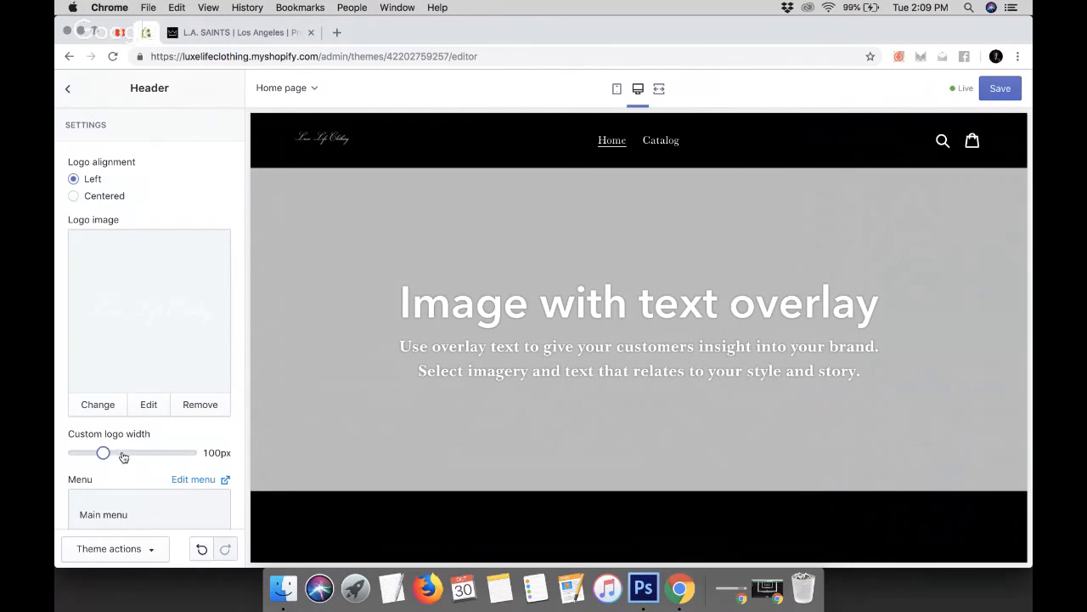
Set the custom logo width to 250px
left_click(123, 452)
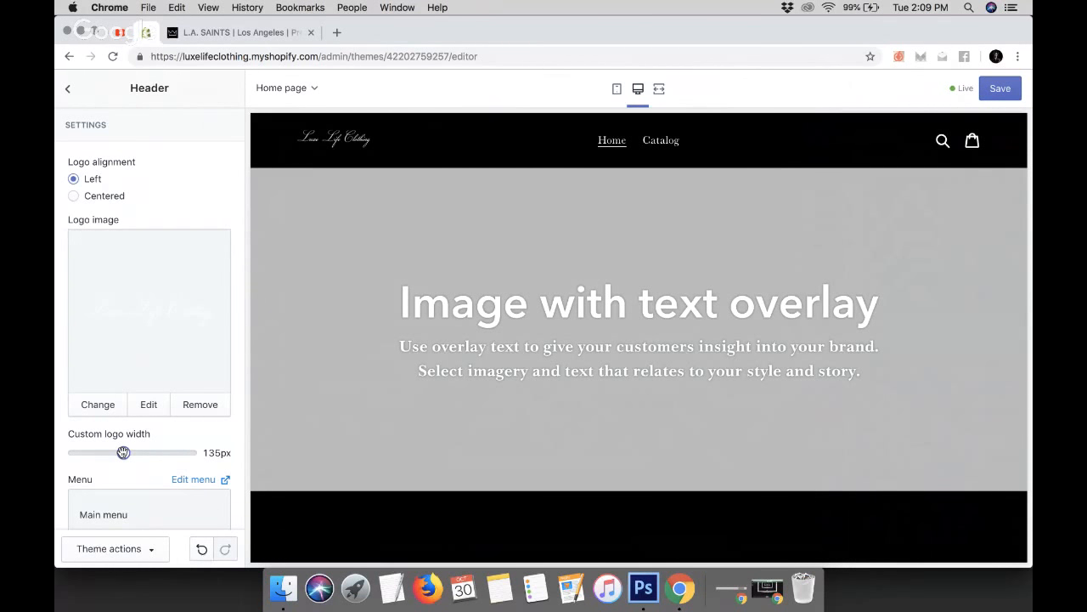
left_click_drag(123, 453, 150, 453)
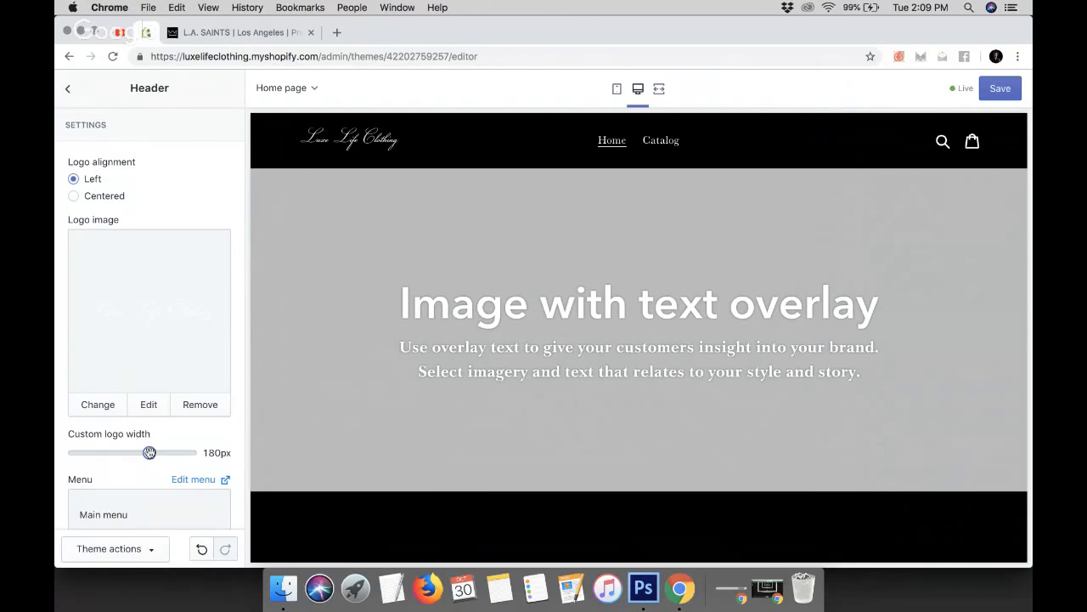
left_click_drag(150, 453, 179, 452)
left_click_drag(178, 452, 189, 453)
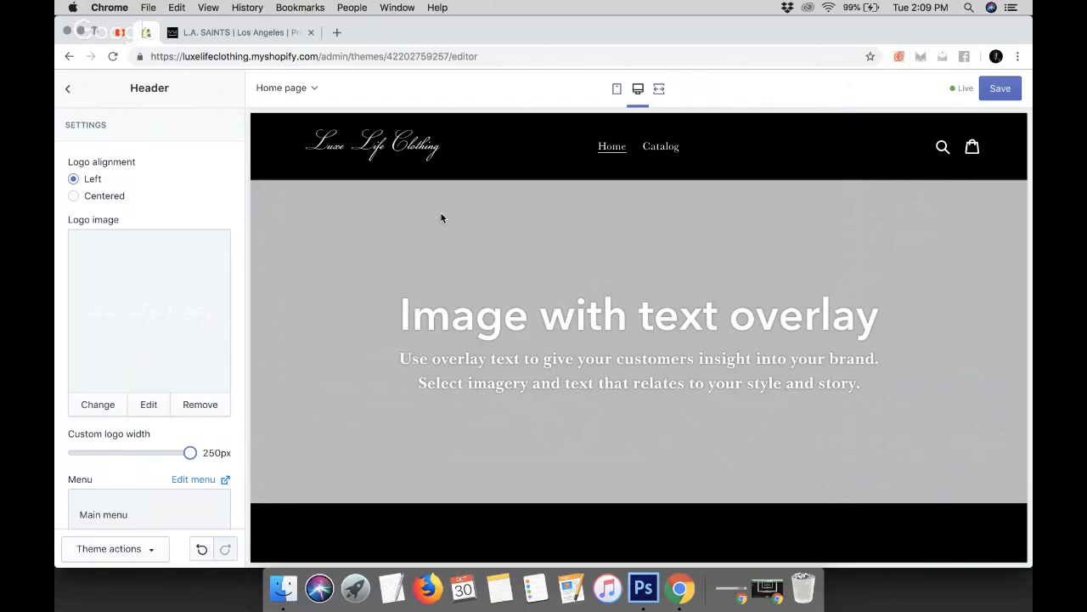
Scroll through the home page preview to review the header with the new logo
scroll(89, 268, "down", 5)
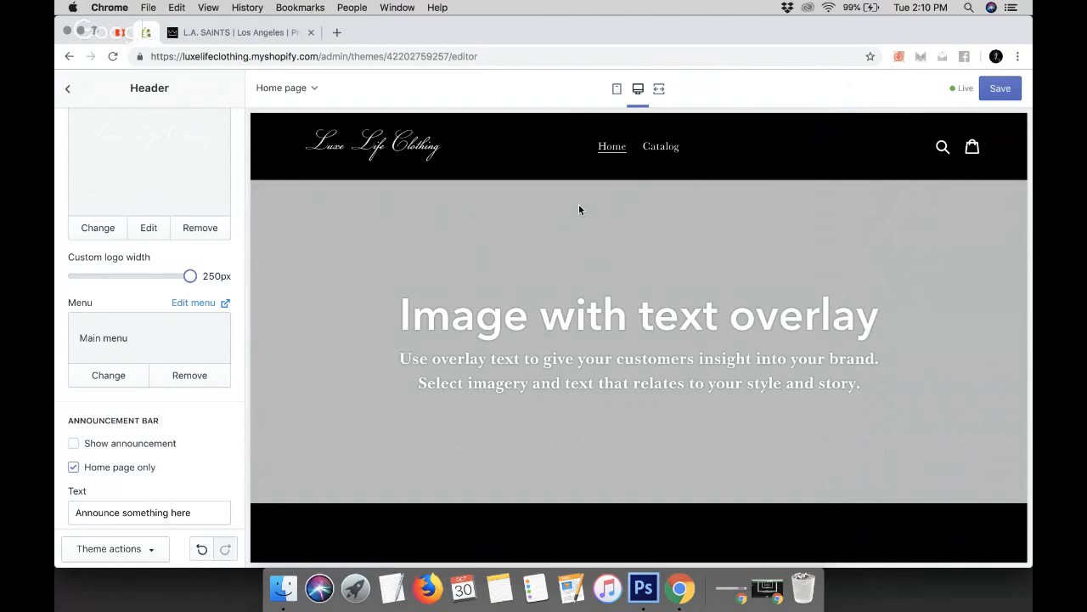
scroll(578, 209, "down", 15)
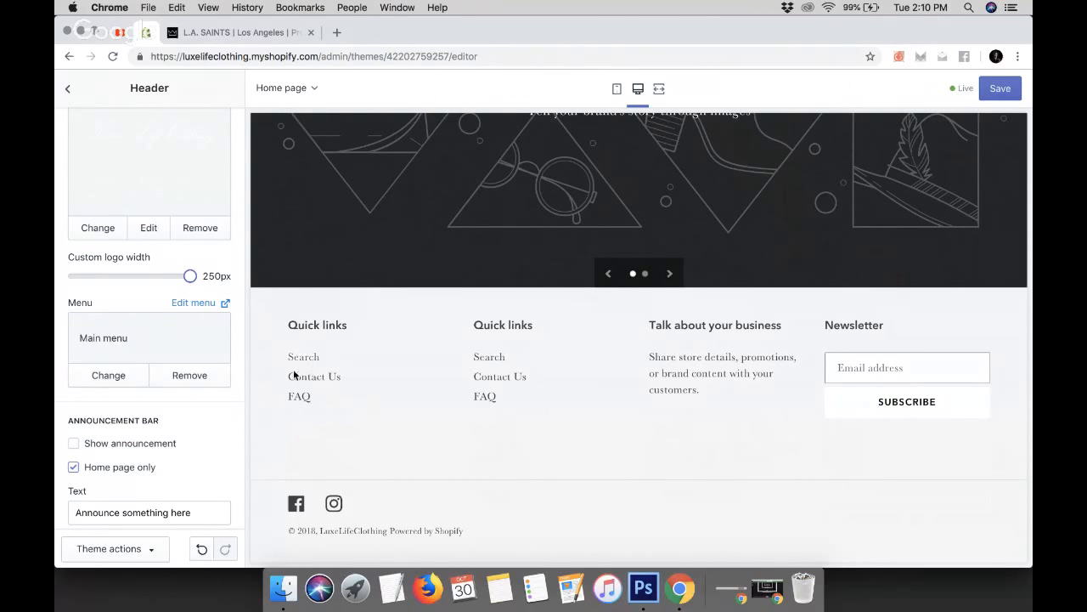
scroll(352, 386, "up", 15)
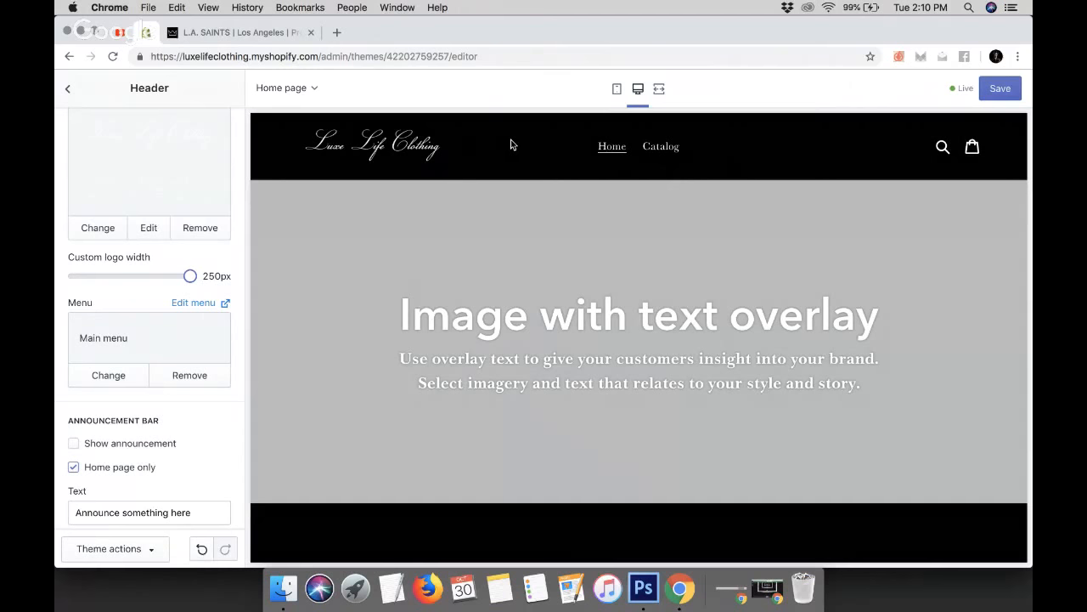
Compare the store header with the L.A. SAINTS reference site and review the preview again
left_click(245, 30)
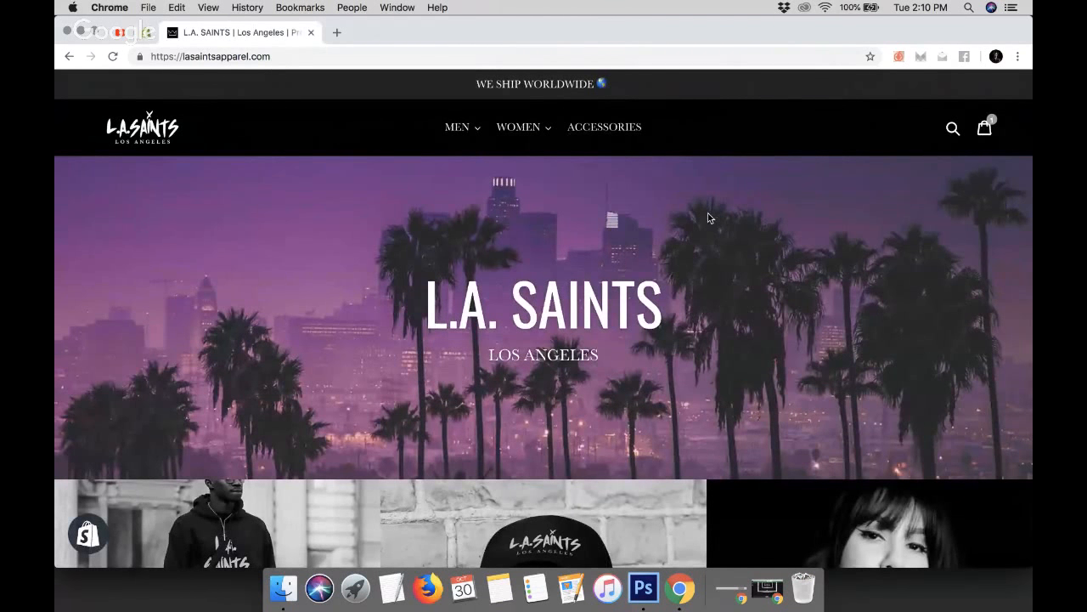
left_click(146, 32)
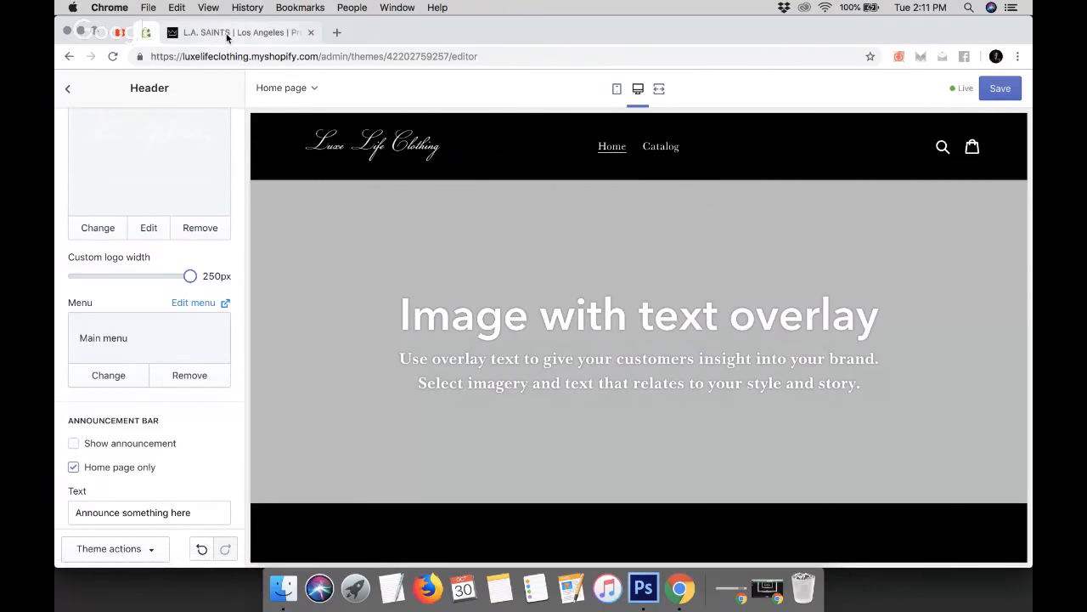
scroll(436, 147, "down", 15)
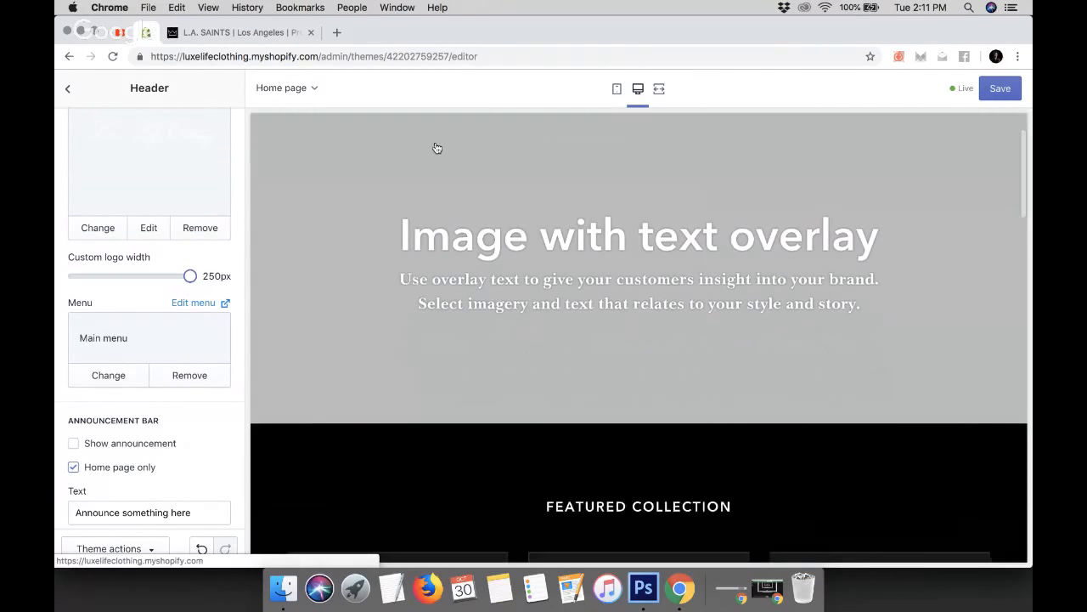
scroll(436, 148, "up", 5)
scroll(436, 148, "up", 10)
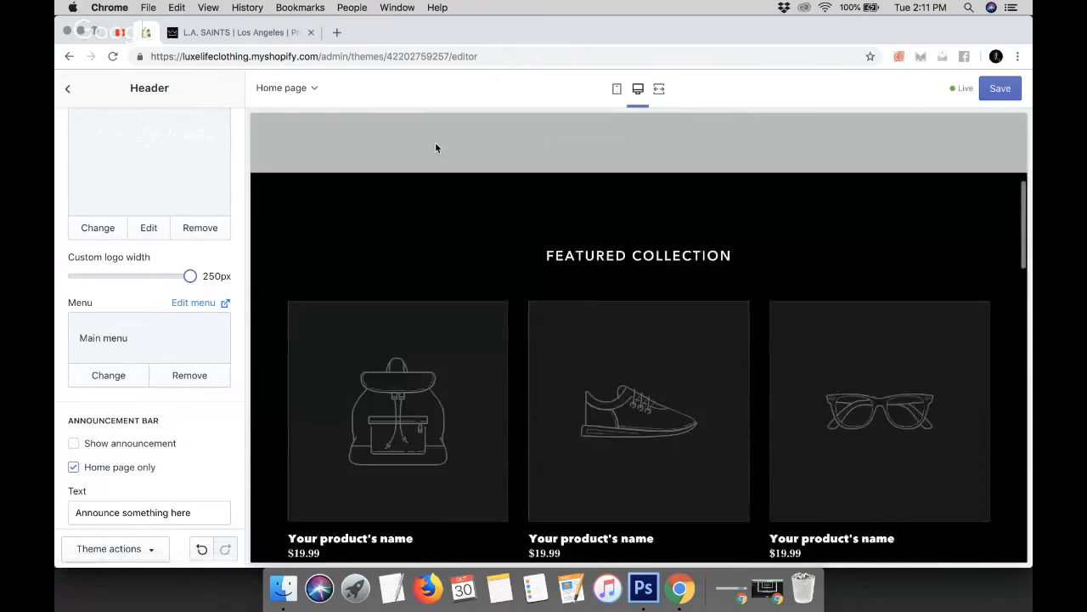
Browse the L.A. SAINTS Classic Men collection page for reference
left_click(267, 33)
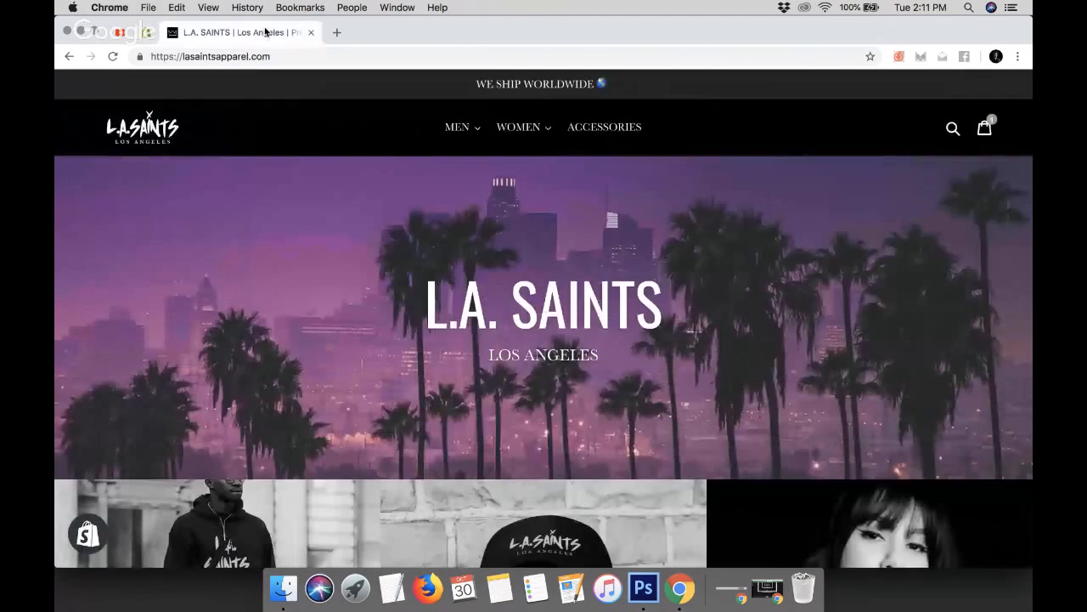
left_click(456, 129)
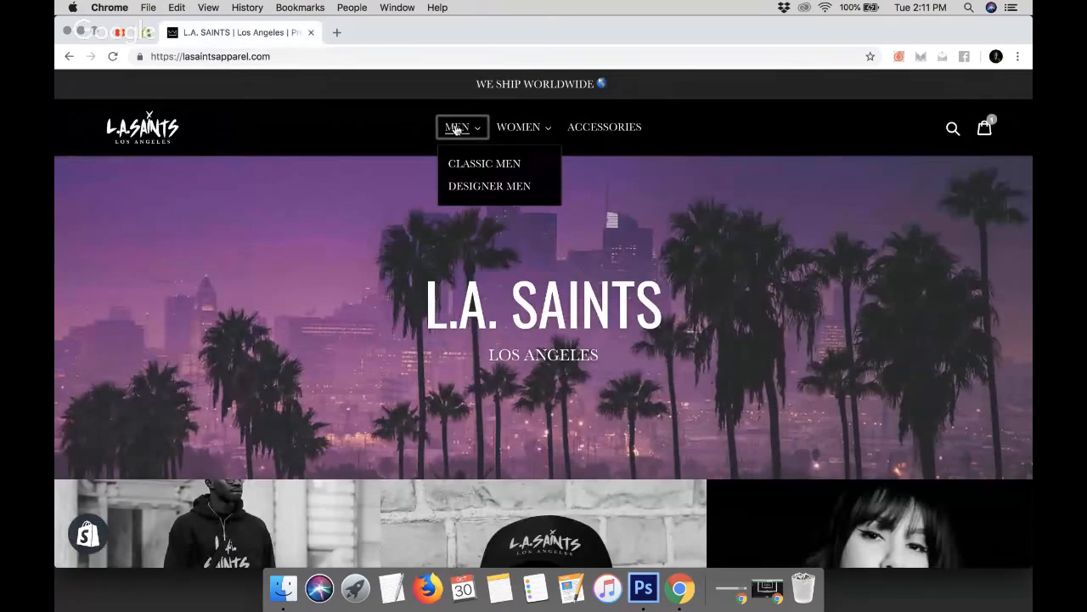
left_click(476, 175)
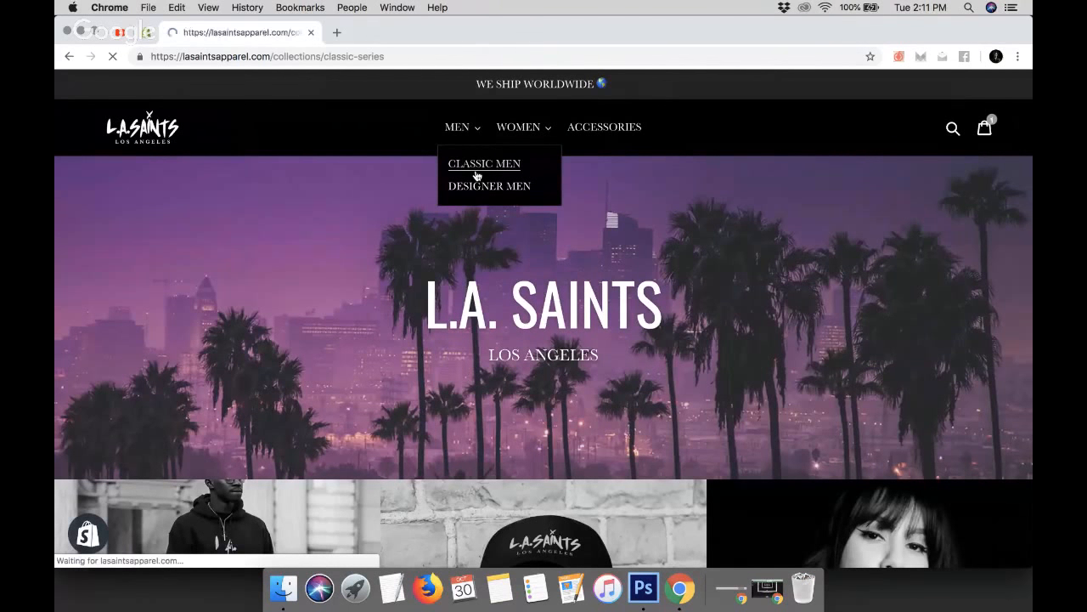
scroll(477, 175, "down", 3)
scroll(477, 175, "down", 5)
scroll(477, 175, "down", 2)
scroll(476, 175, "up", 10)
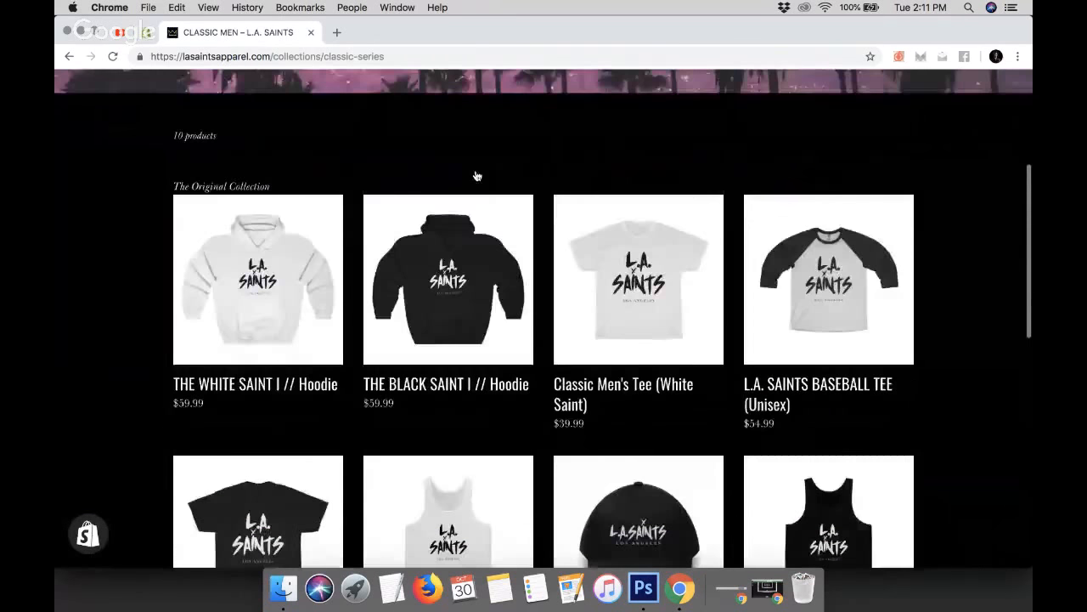
scroll(264, 218, "down", 15)
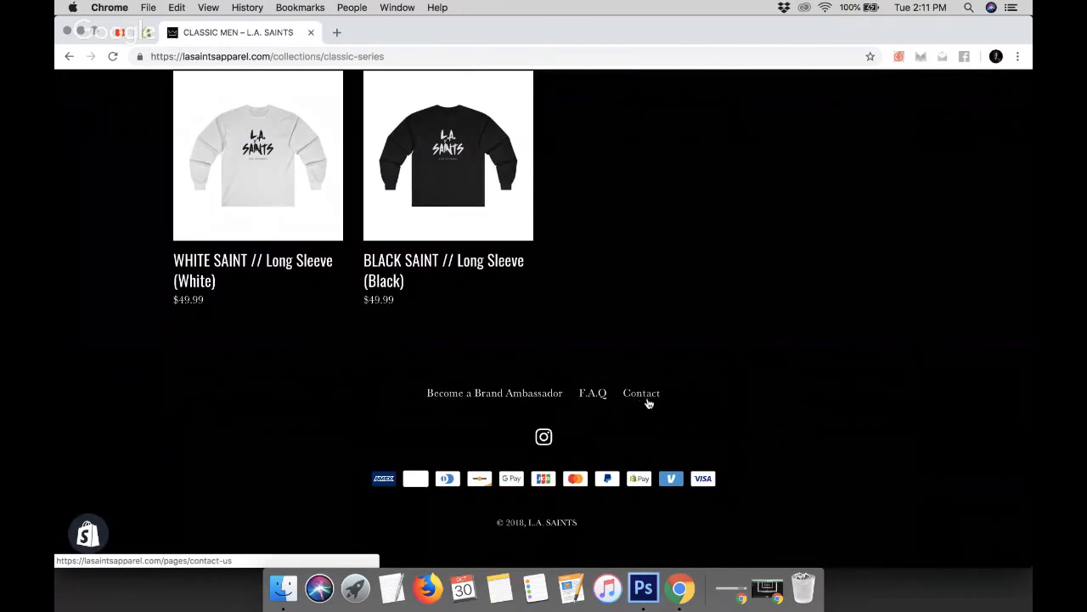
Scroll through the home page preview in the theme editor to review the layout
left_click(143, 33)
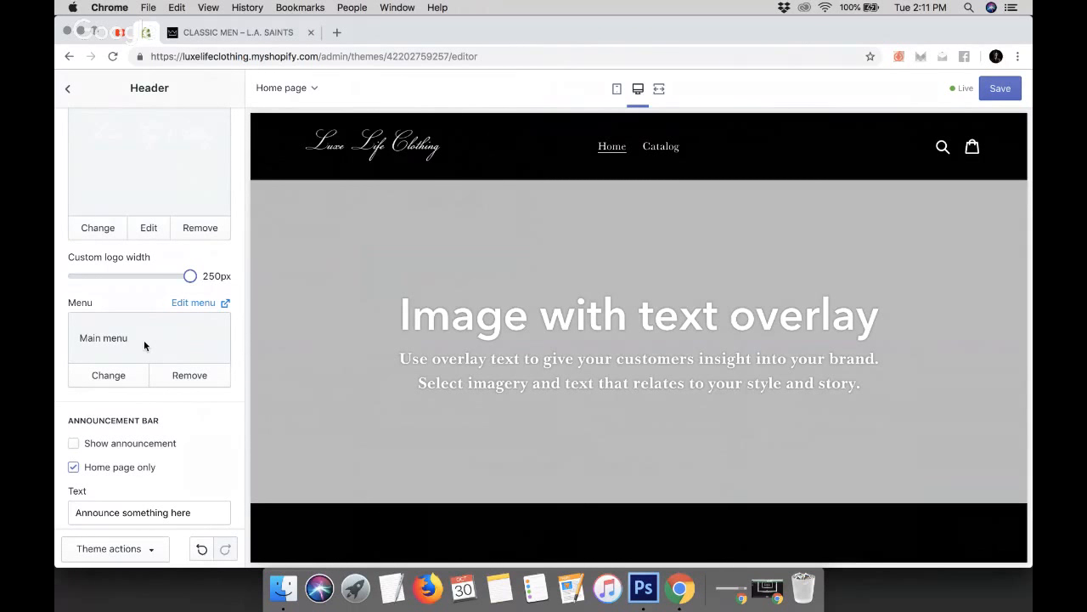
scroll(443, 464, "down", 15)
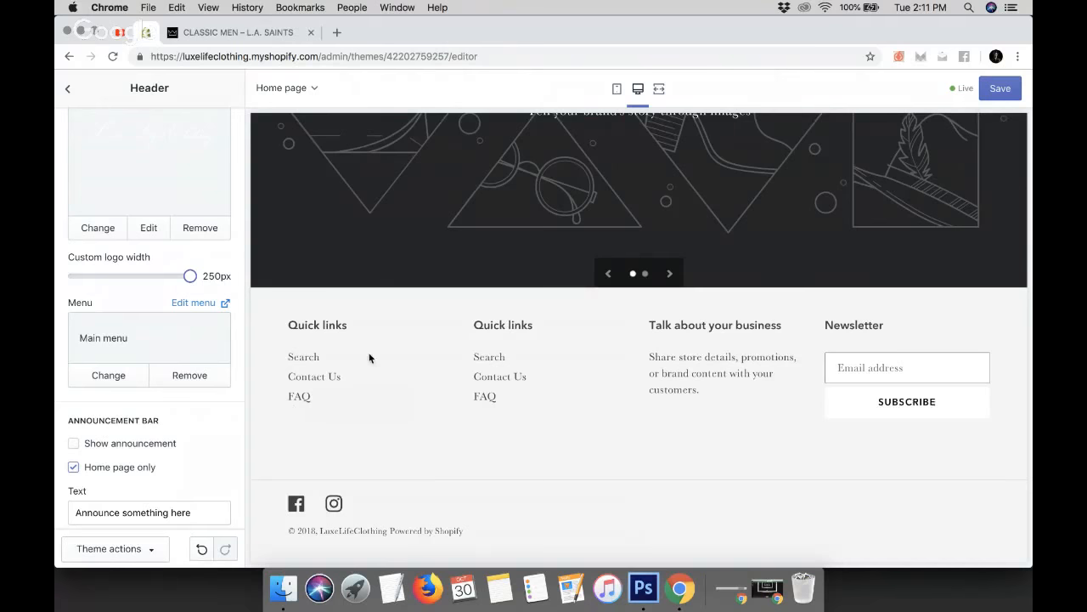
scroll(368, 357, "up", 10)
scroll(368, 357, "up", 5)
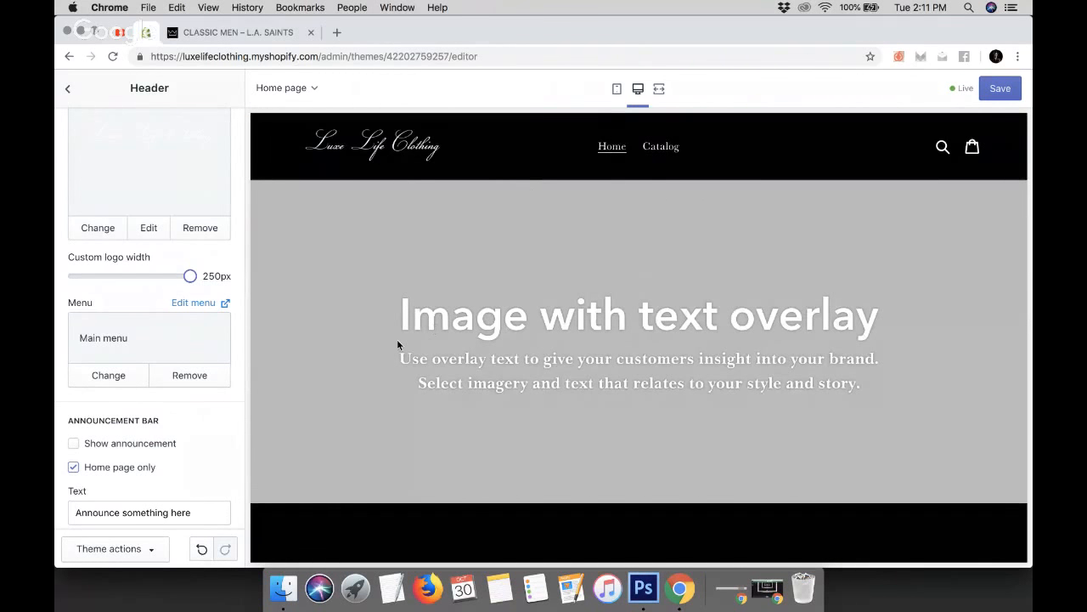
scroll(397, 339, "down", 10)
scroll(399, 345, "down", 10)
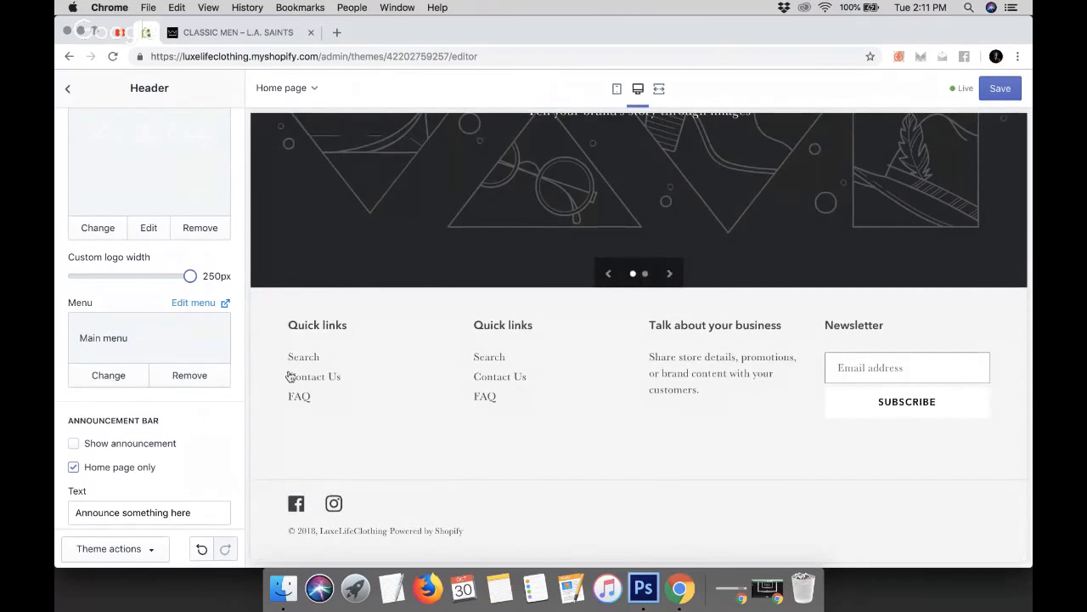
scroll(457, 324, "up", 15)
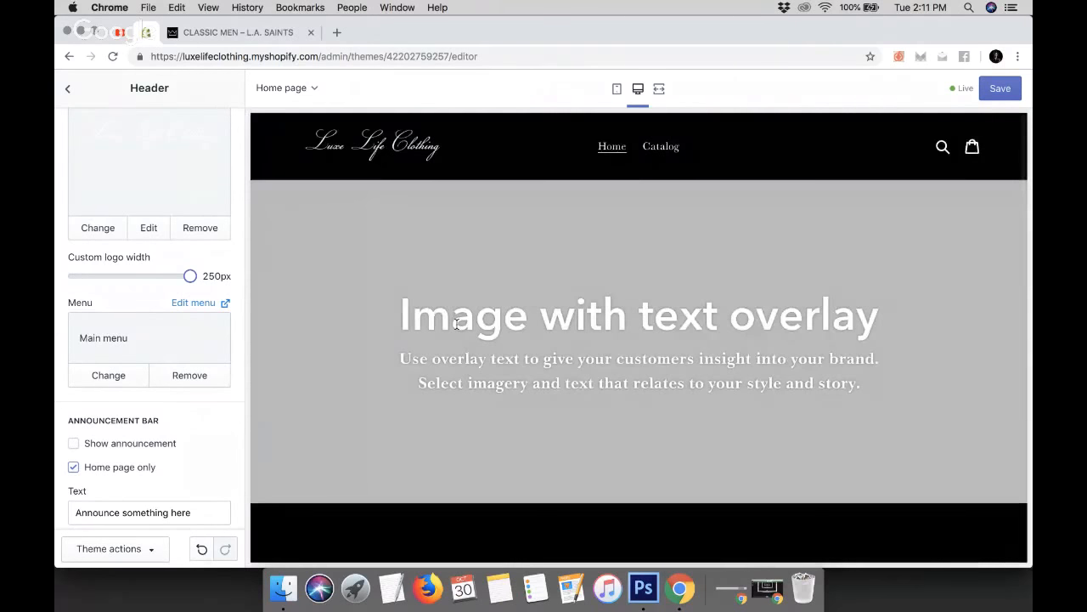
scroll(141, 432, "down", 3)
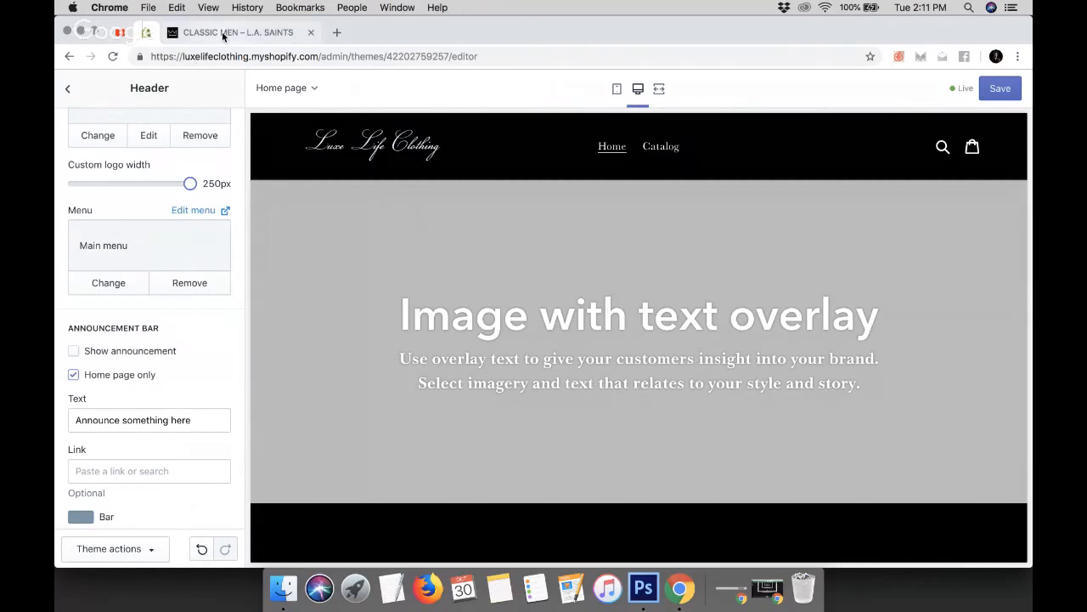
Open thepupoutlet.com in a new tab and compare its announcement bar with the L.A. SAINTS site
left_click(338, 32)
type("thepupoutlet.com")
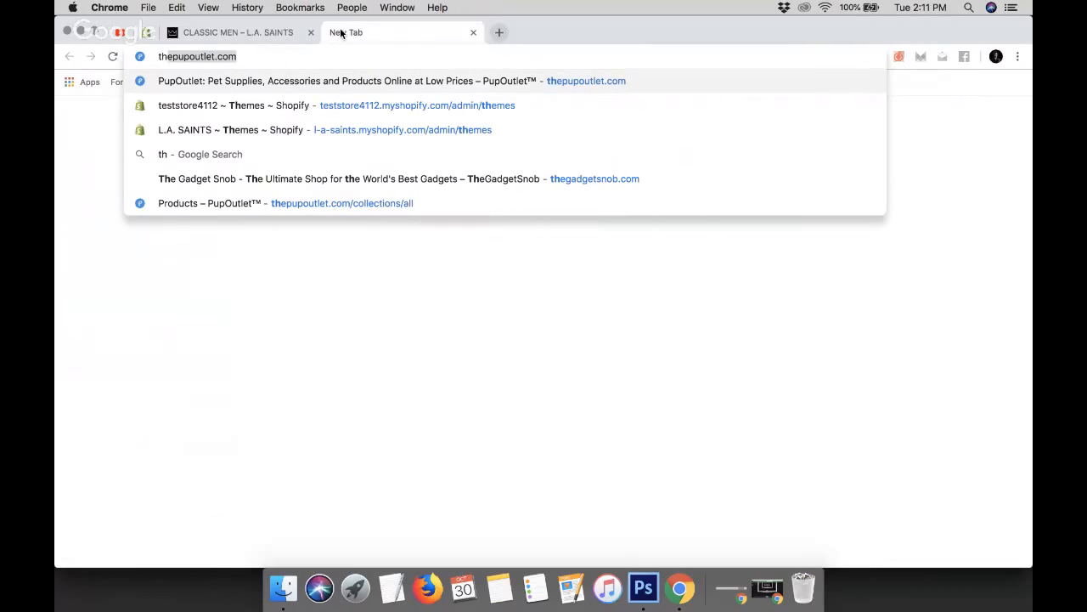
key("Return")
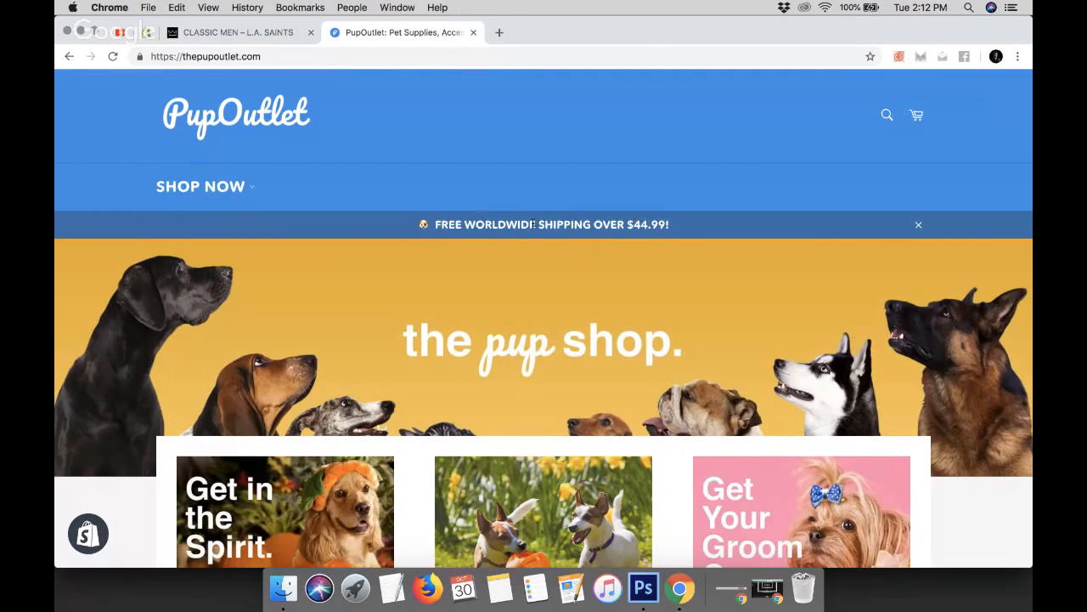
left_click(247, 36)
scroll(368, 266, "up", 15)
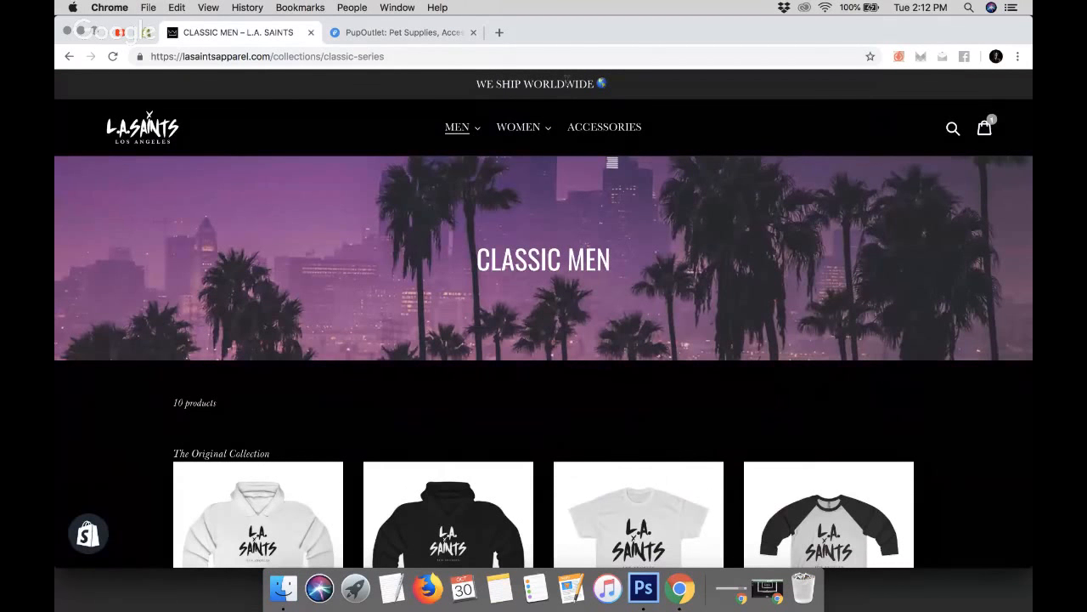
left_click(361, 34)
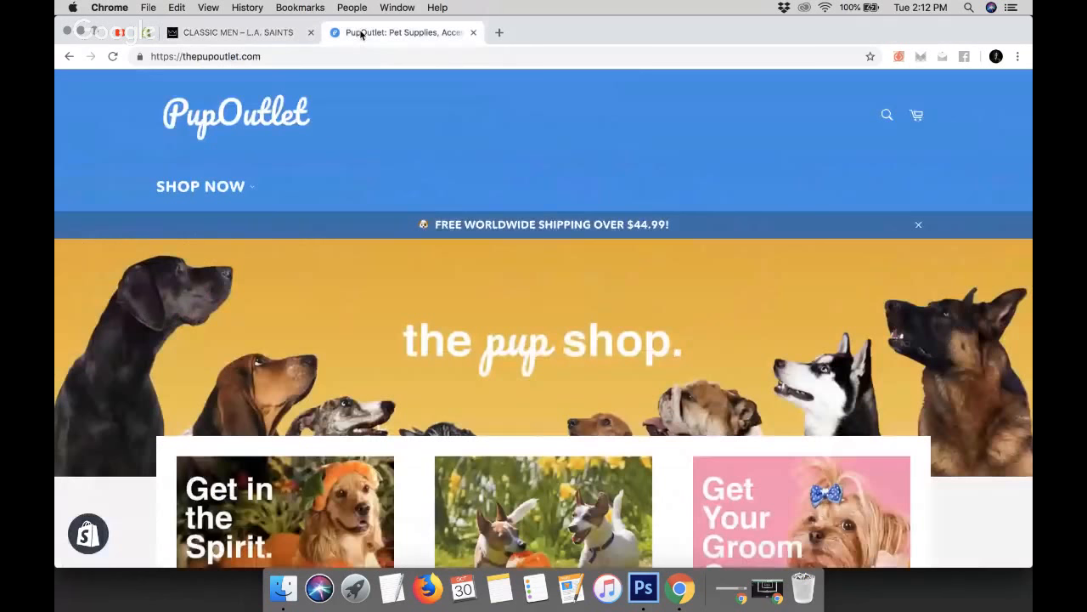
left_click(143, 33)
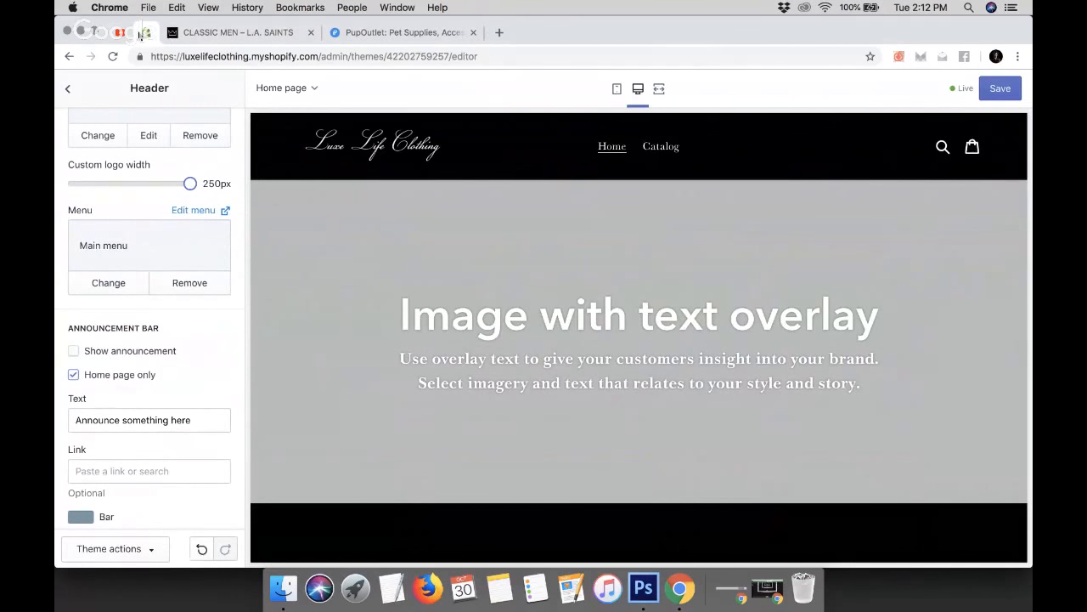
Turn on the header's announcement bar and set its text to BLACK FRIDAY SALE ALL WEEK!
left_click(106, 353)
triple_click(127, 422)
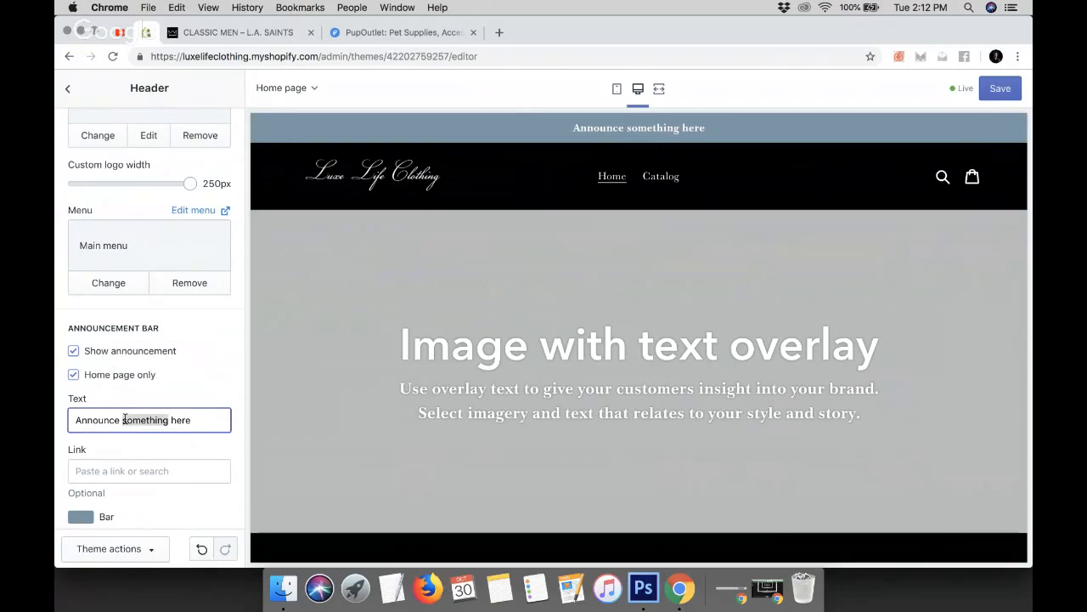
type("BLACK FRIDAY SALW")
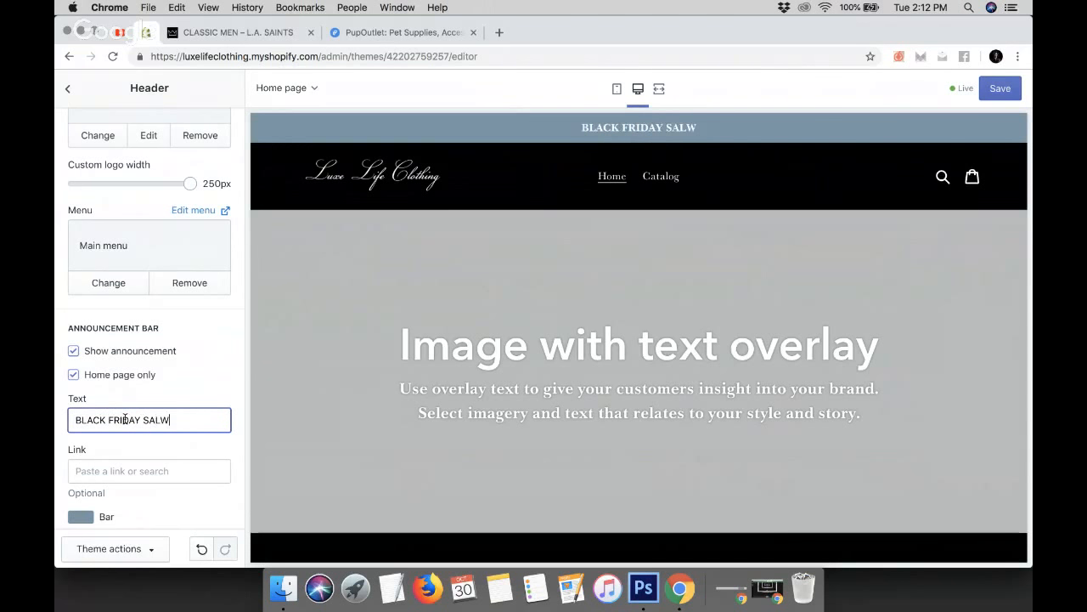
key("BackSpace")
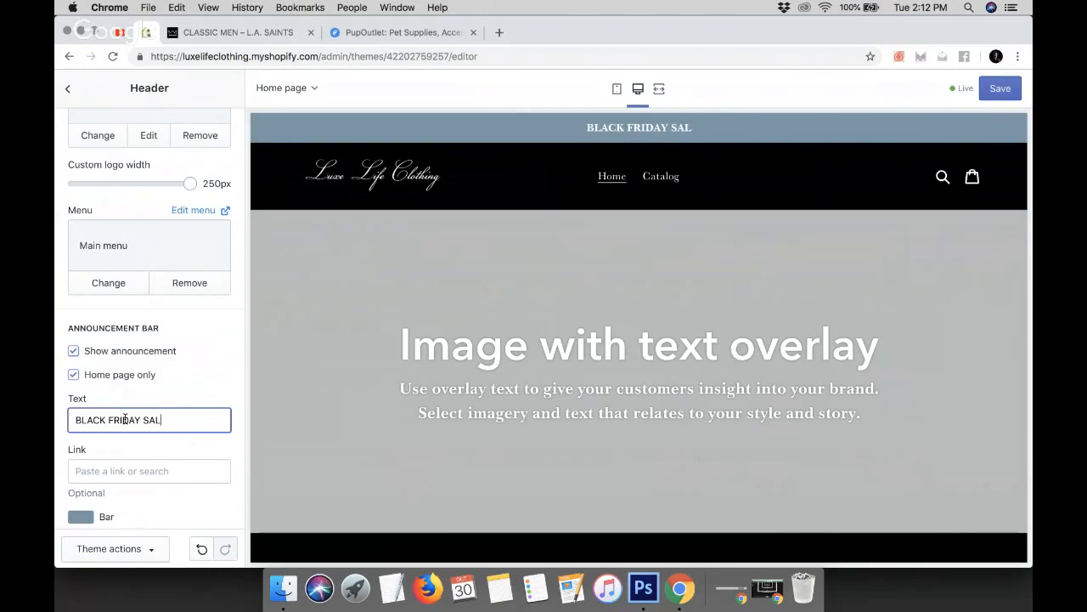
type("E ALL WEEK!")
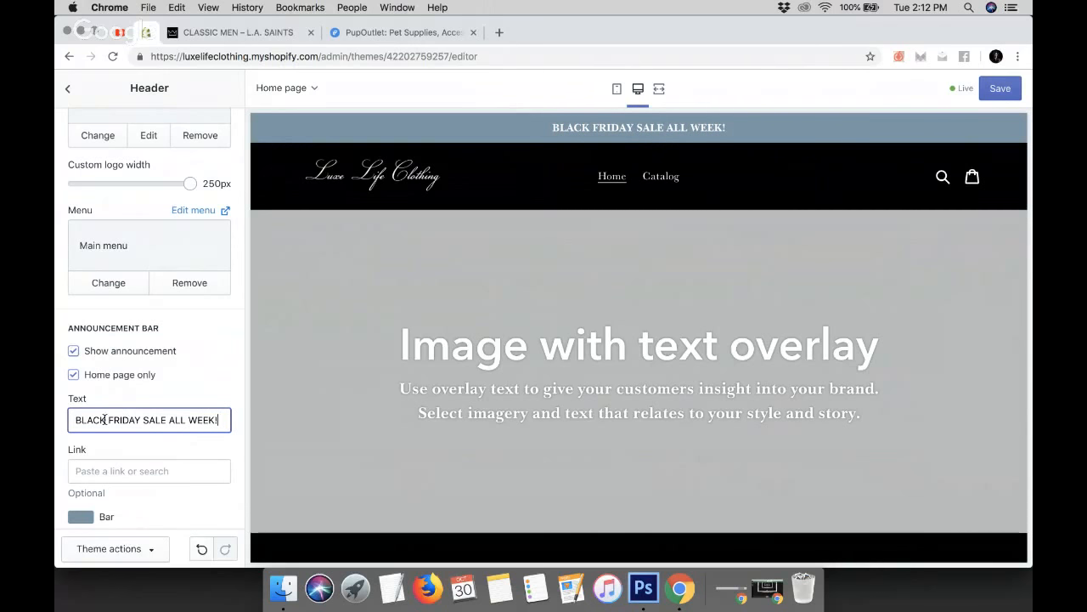
Replace BLACK FRIDAY in the announcement text with CYBER MONDAY
left_click_drag(105, 420, 56, 420)
left_click_drag(141, 420, 56, 420)
type("CYBER MONDAY")
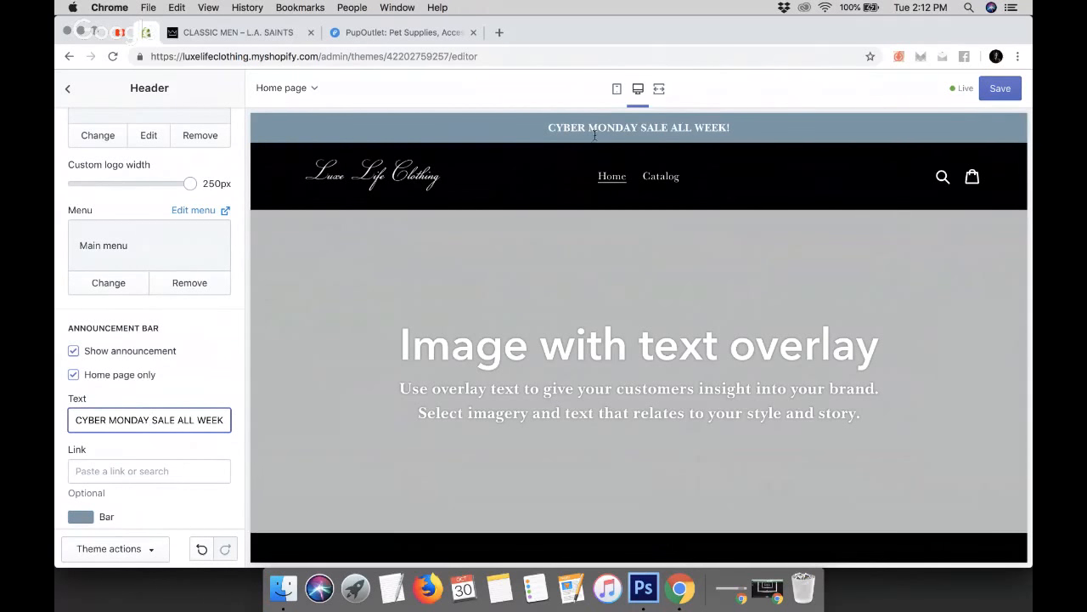
Set the announcement bar color to an orange-red
scroll(521, 197, "down", 1)
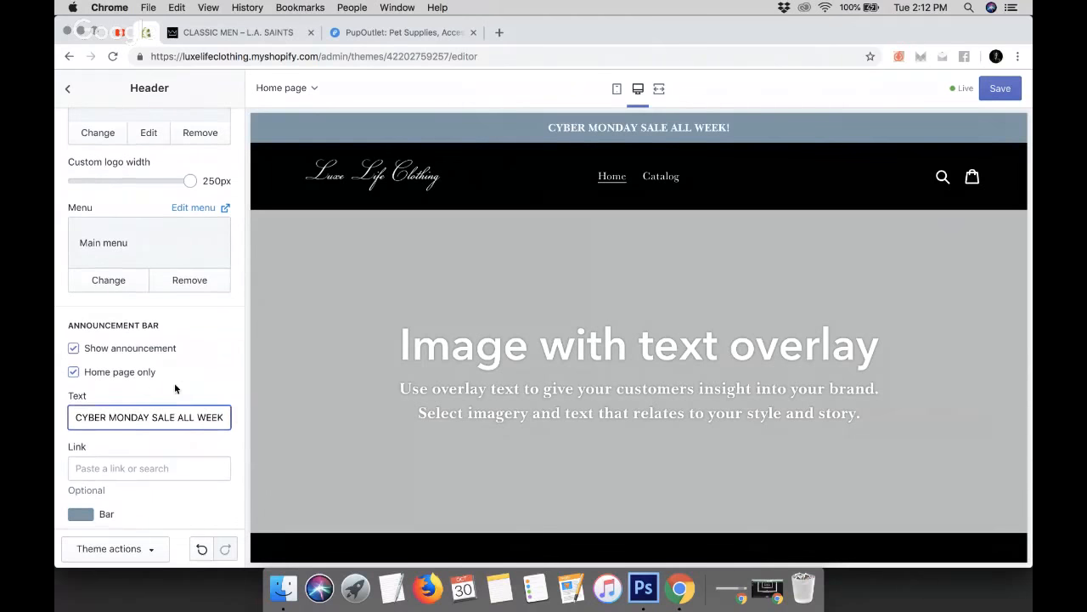
scroll(175, 384, "down", 3)
left_click(80, 436)
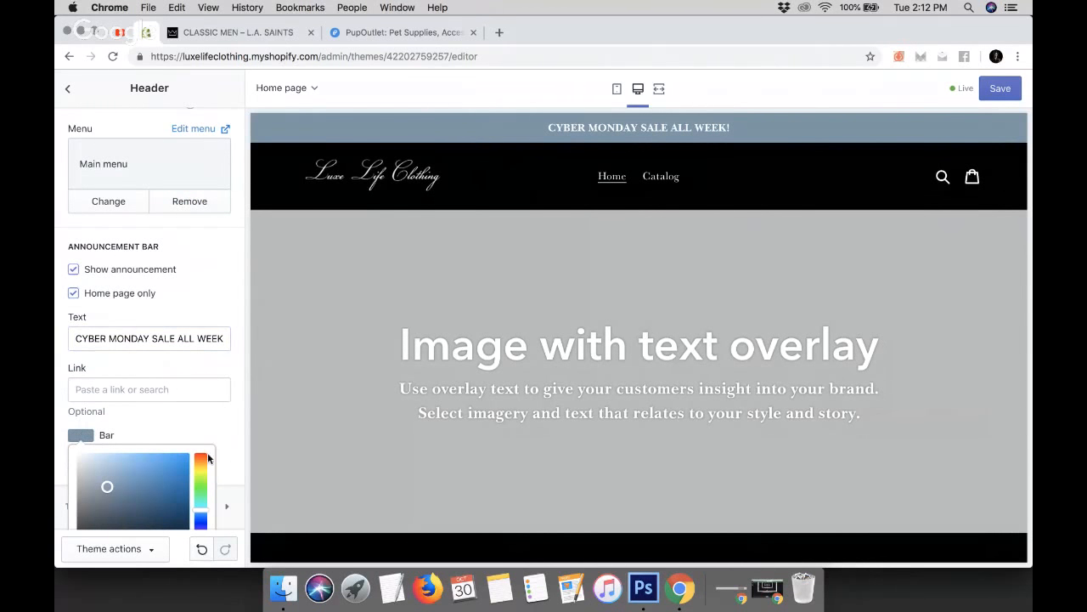
scroll(203, 419, "down", 2)
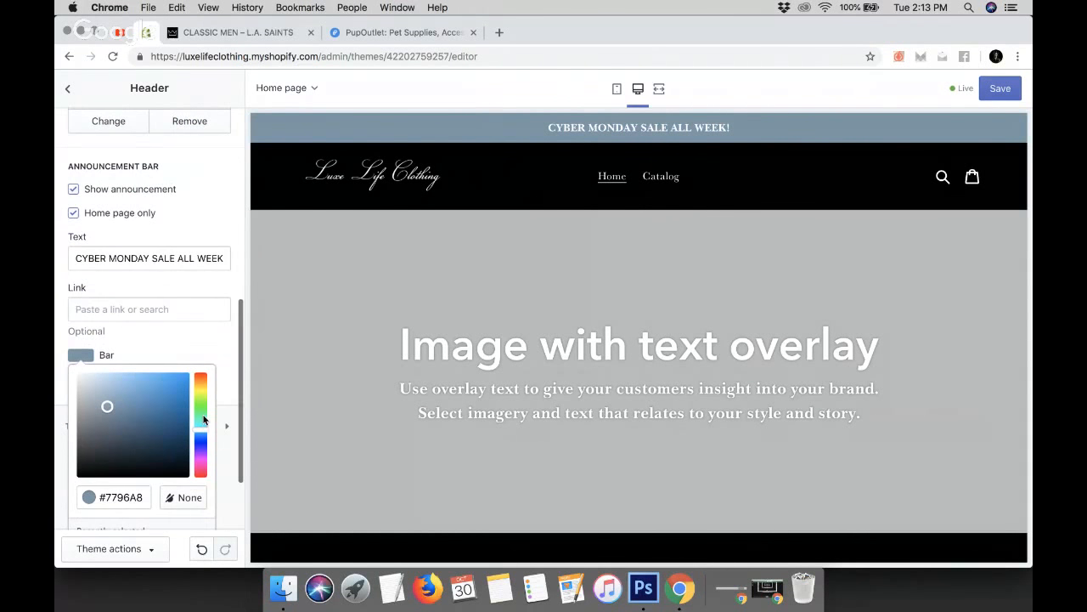
left_click(203, 380)
left_click_drag(184, 378, 211, 343)
left_click(211, 343)
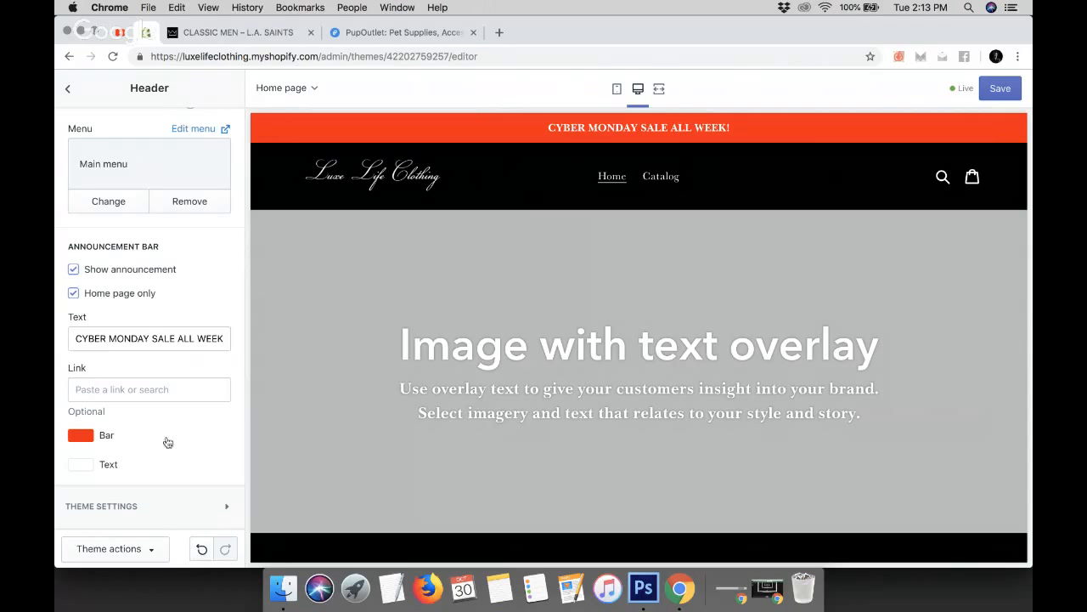
Set the announcement bar color to white and the announcement text color to dark gray
left_click(84, 439)
left_click_drag(83, 429, 57, 332)
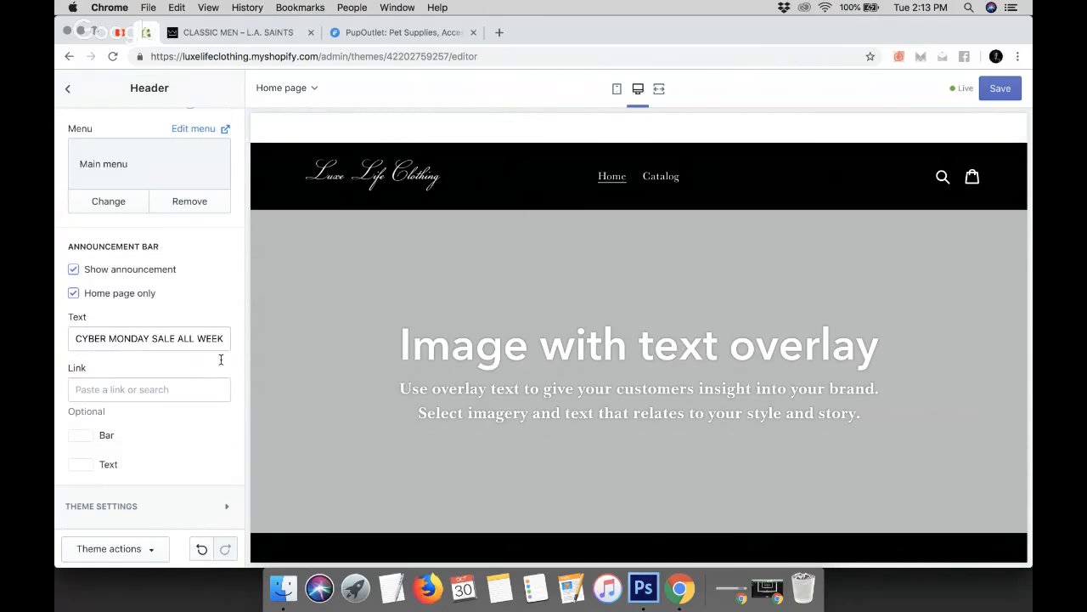
left_click(87, 467)
left_click_drag(82, 463, 61, 473)
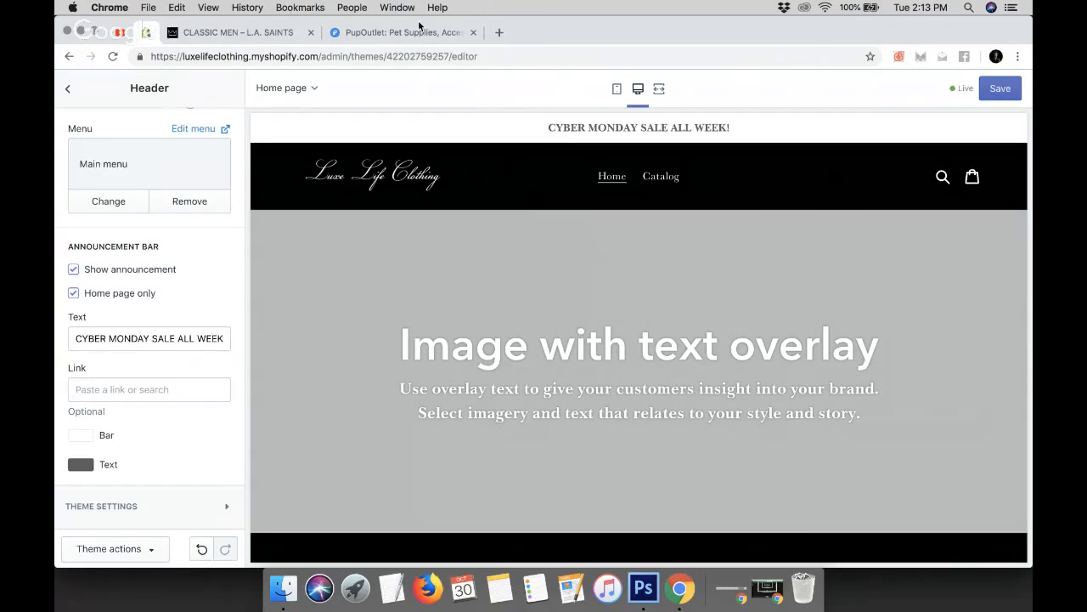
Search Google for sale emoji and copy the shopping bags emoji from the results
left_click(498, 32)
type("S")
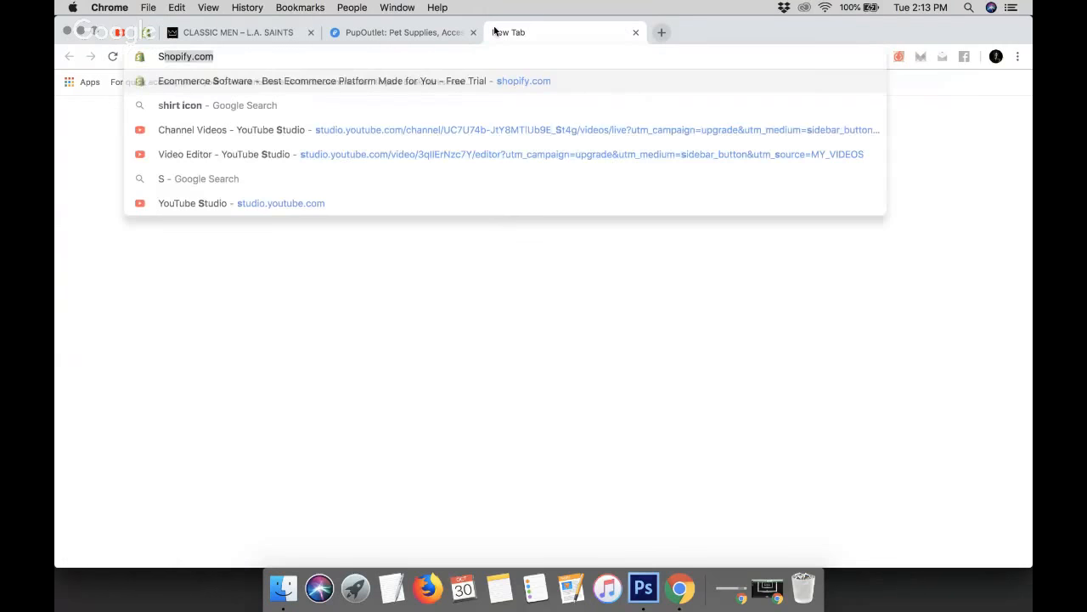
type("ALE EMOJI")
key("Return")
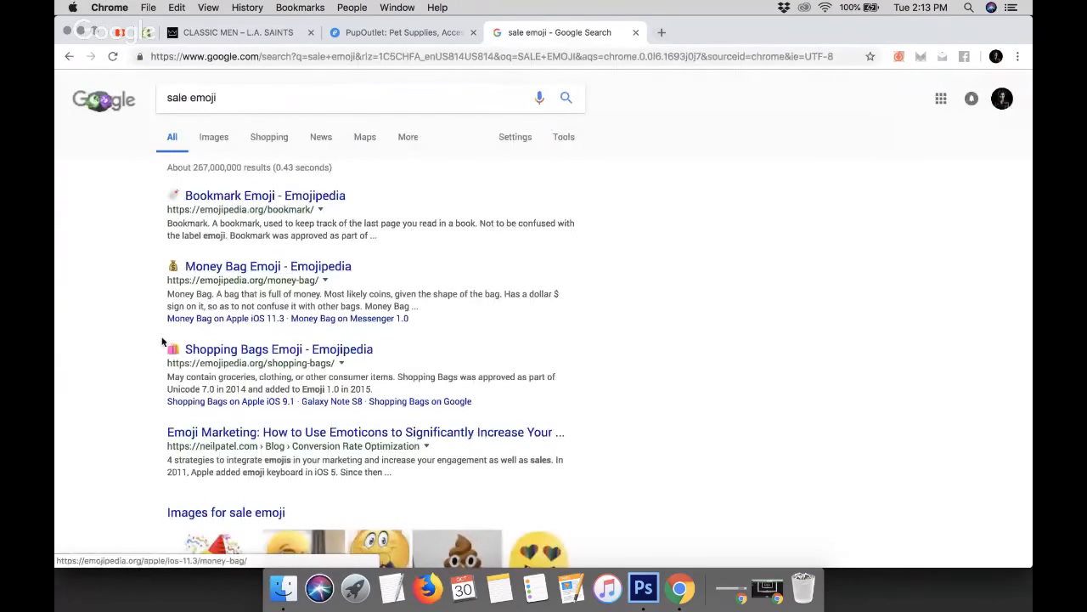
left_click_drag(165, 351, 176, 349)
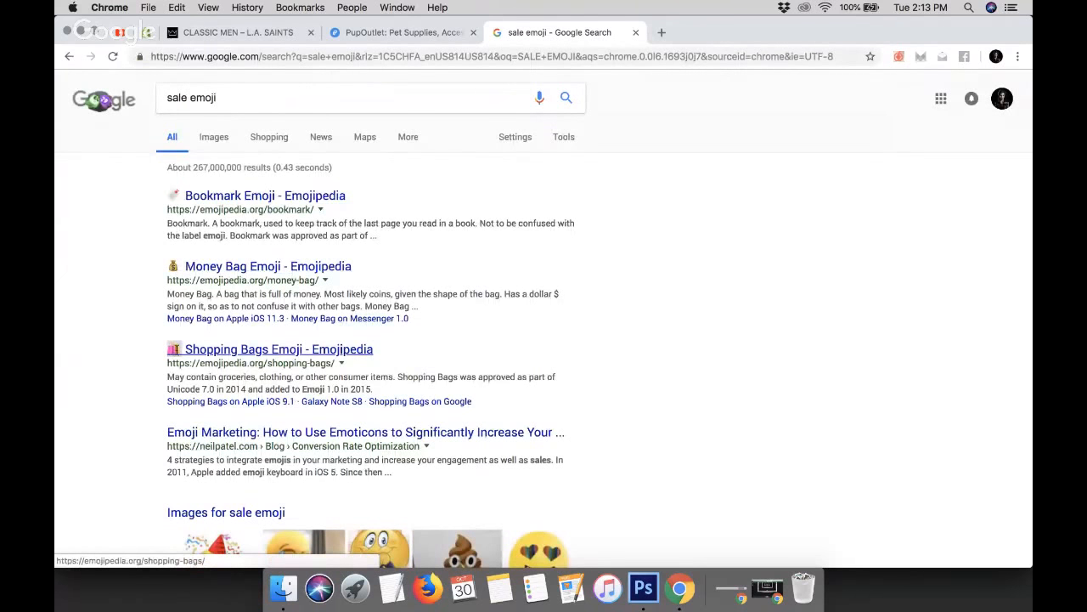
key("super+c")
left_click(206, 101)
key("super+a")
key("super+v")
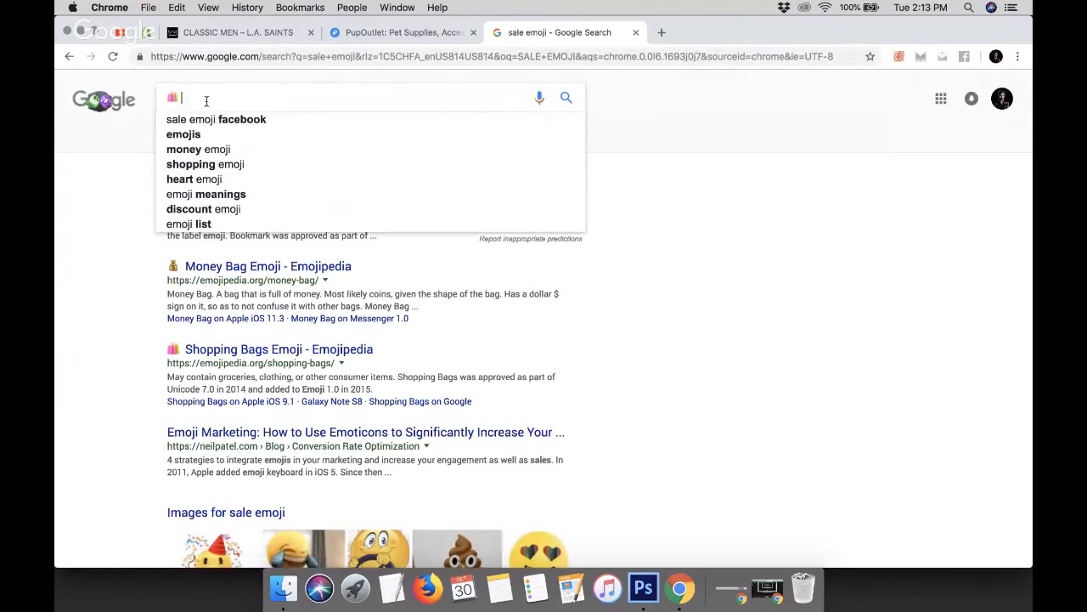
Paste the shopping bags emoji at the start of the announcement text and save the theme
left_click(147, 33)
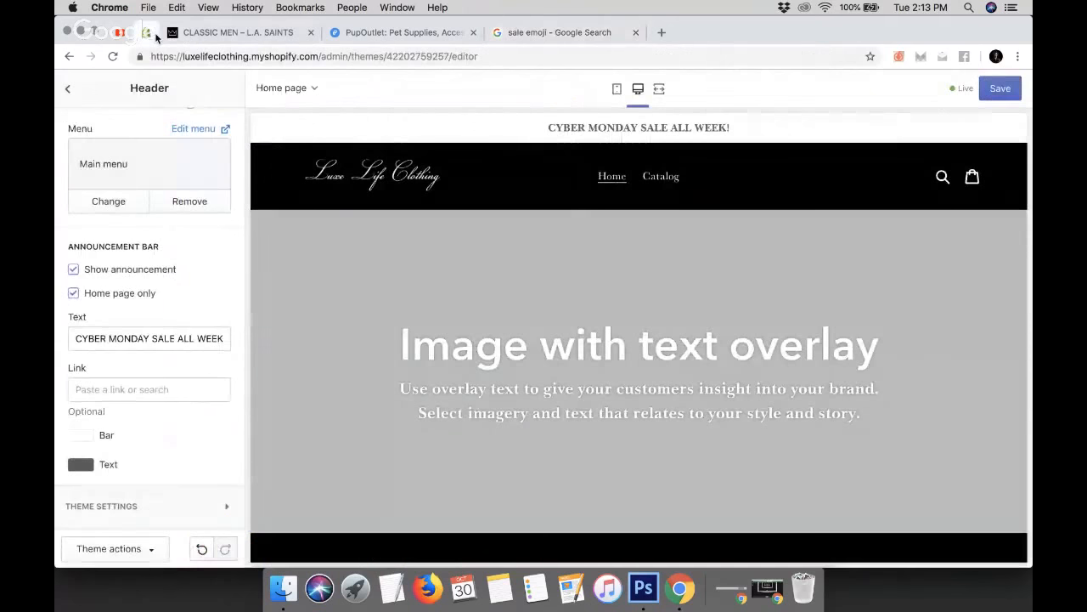
left_click(75, 338)
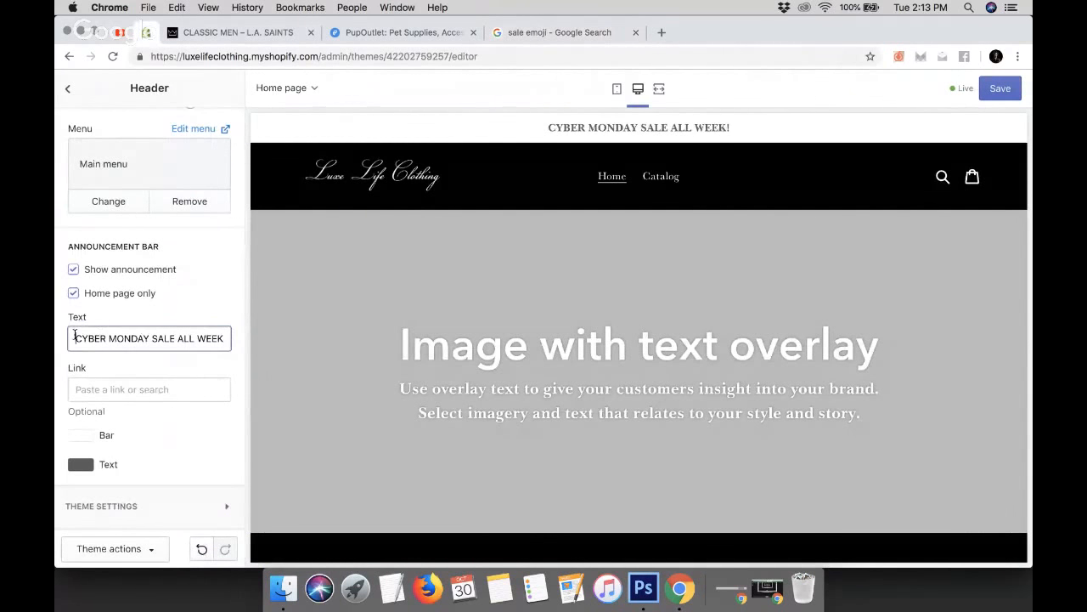
key("super+v")
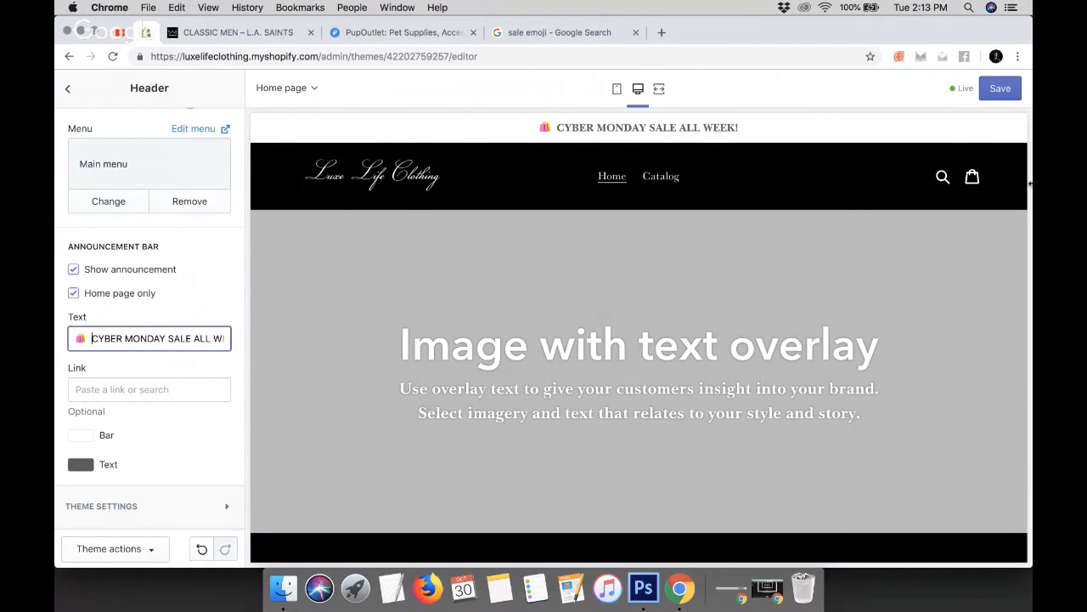
left_click(1001, 90)
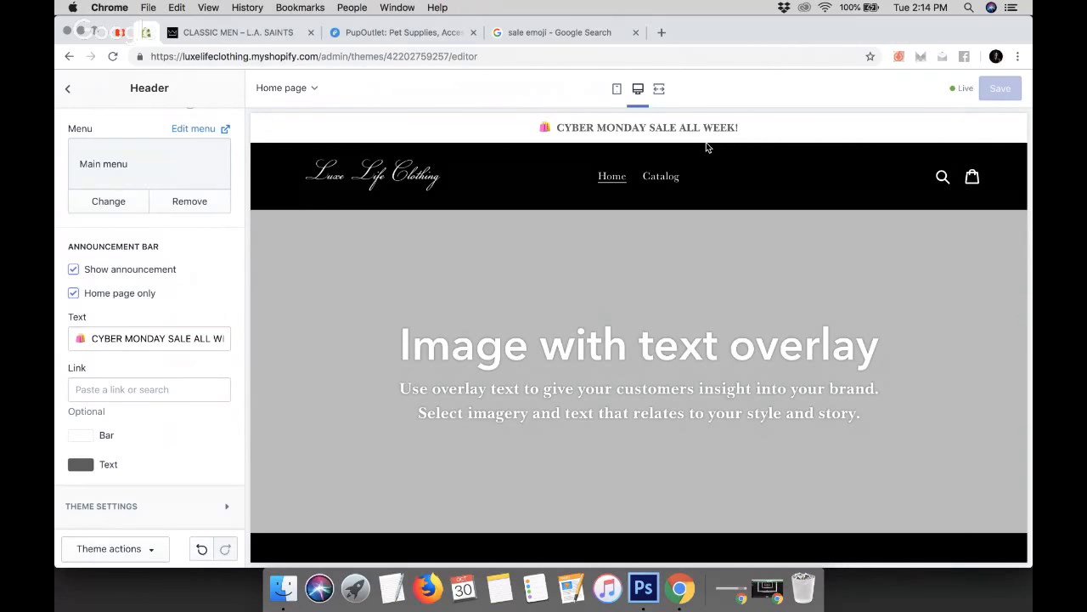
Leave the header settings and return to the theme's home page sections list
scroll(155, 340, "up", 5)
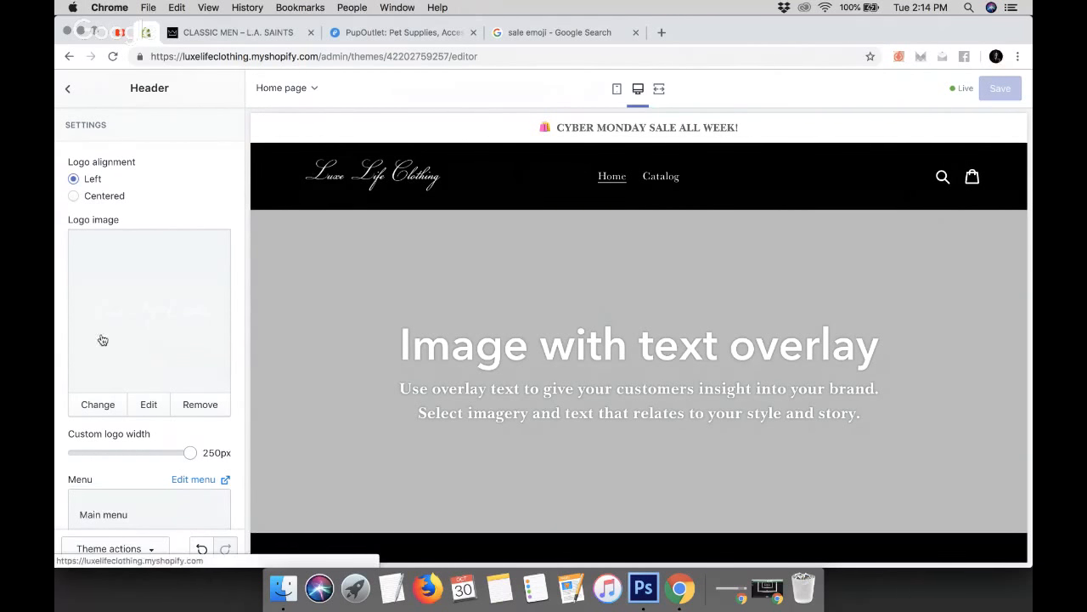
scroll(93, 378, "down", 5)
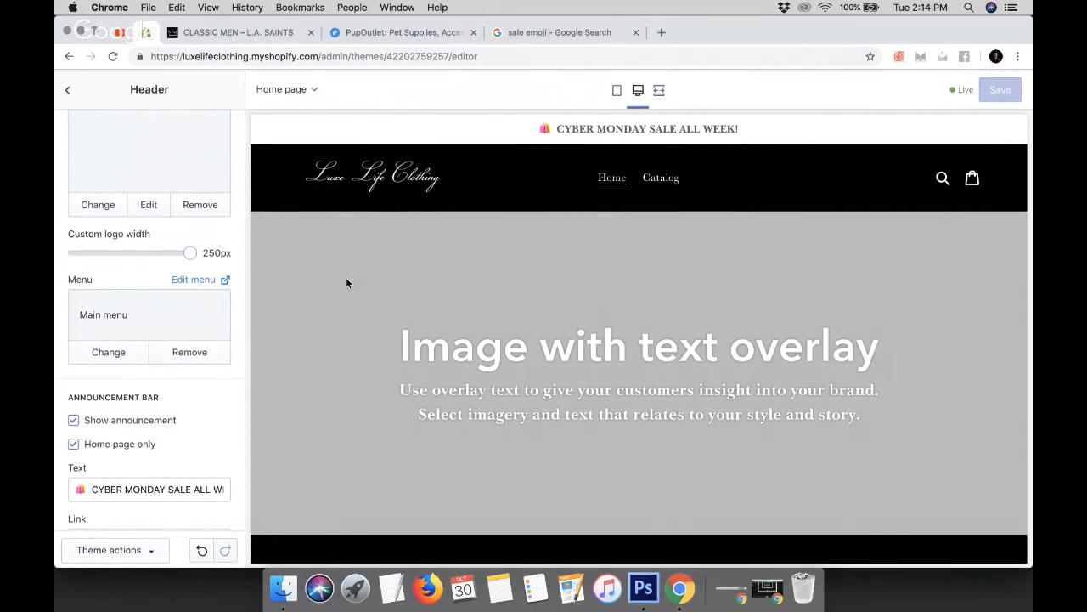
scroll(193, 312, "up", 5)
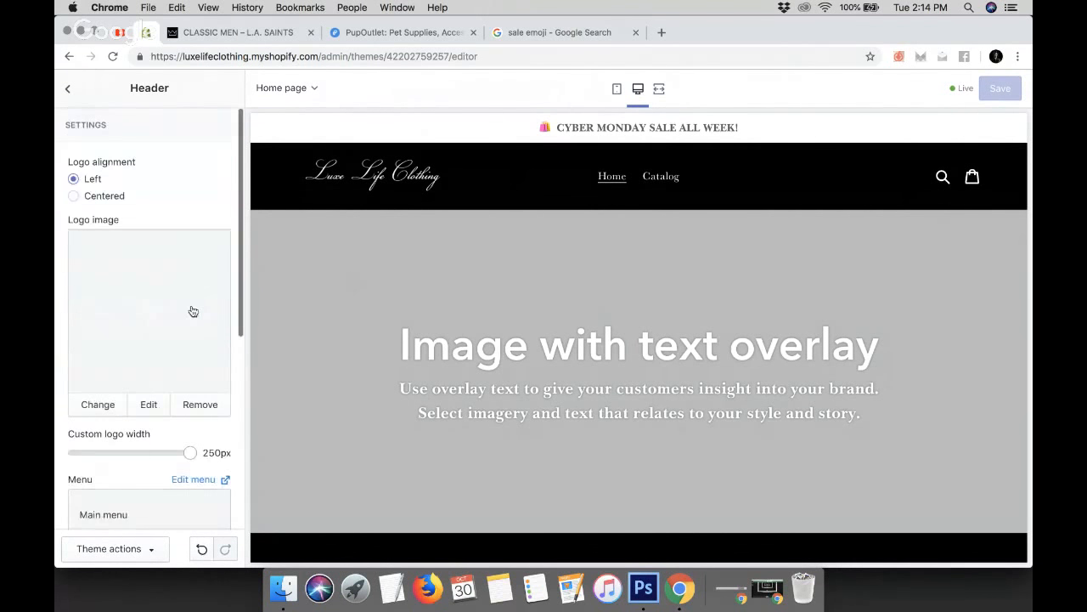
left_click(68, 88)
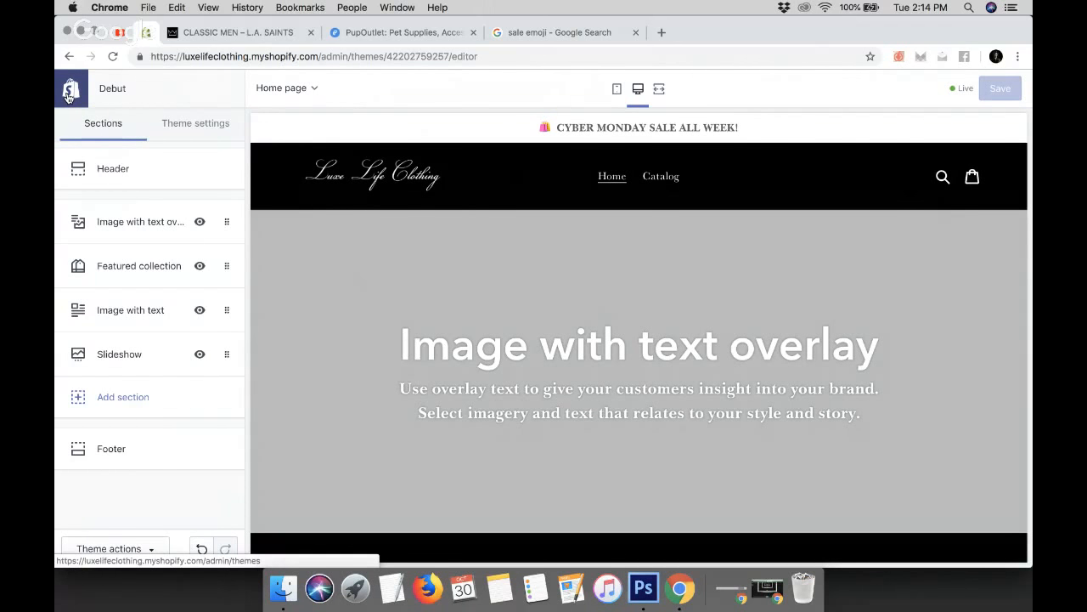
scroll(563, 352, "down", 10)
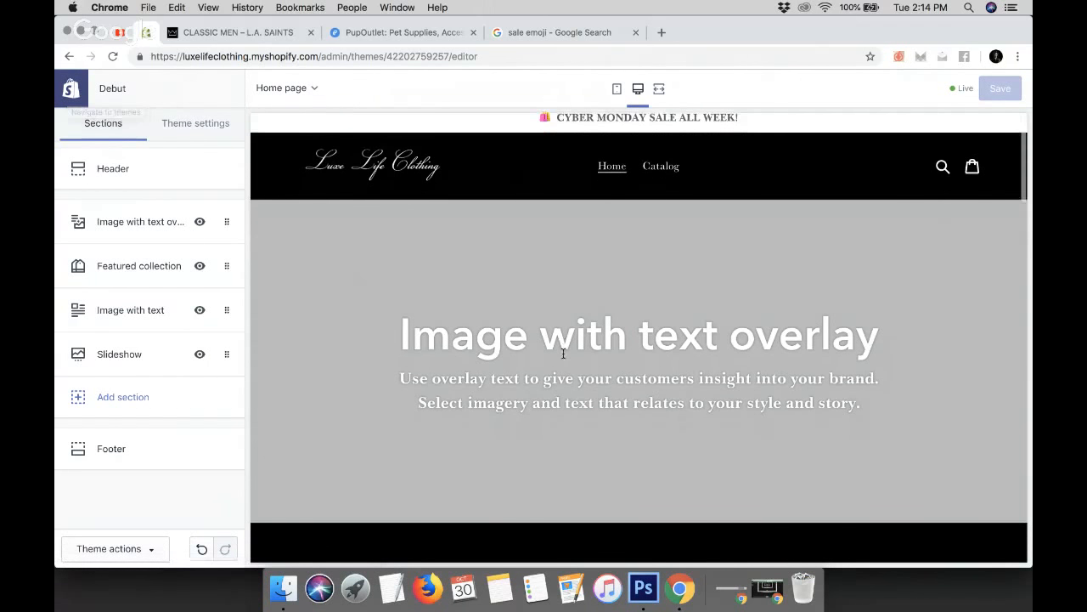
scroll(564, 352, "down", 8)
scroll(563, 353, "up", 20)
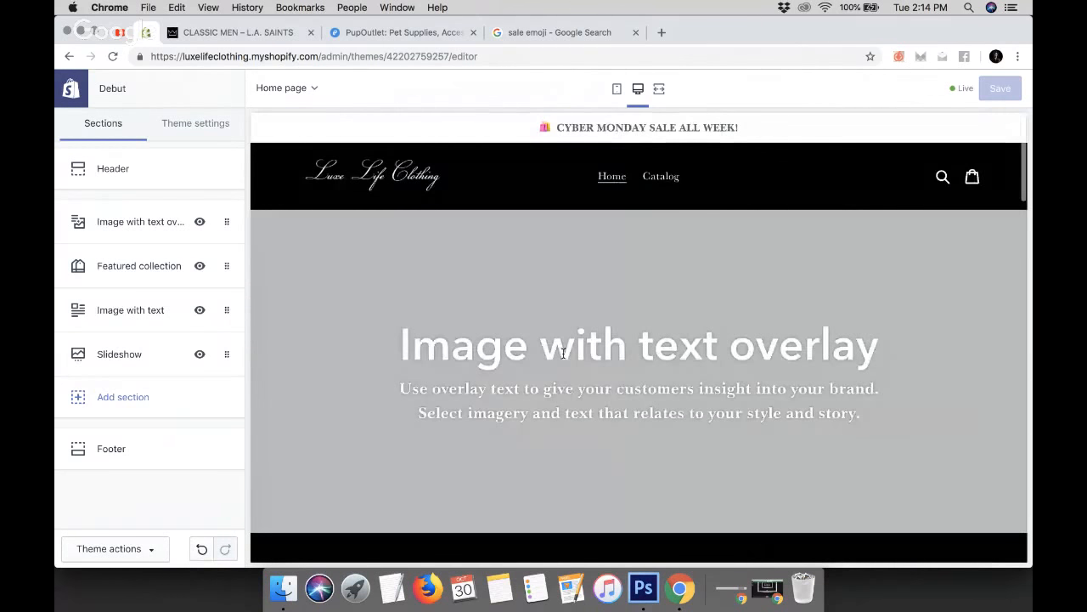
Browse the PupOutlet store home page to study its collection rows for reference
left_click(361, 33)
scroll(399, 325, "down", 5)
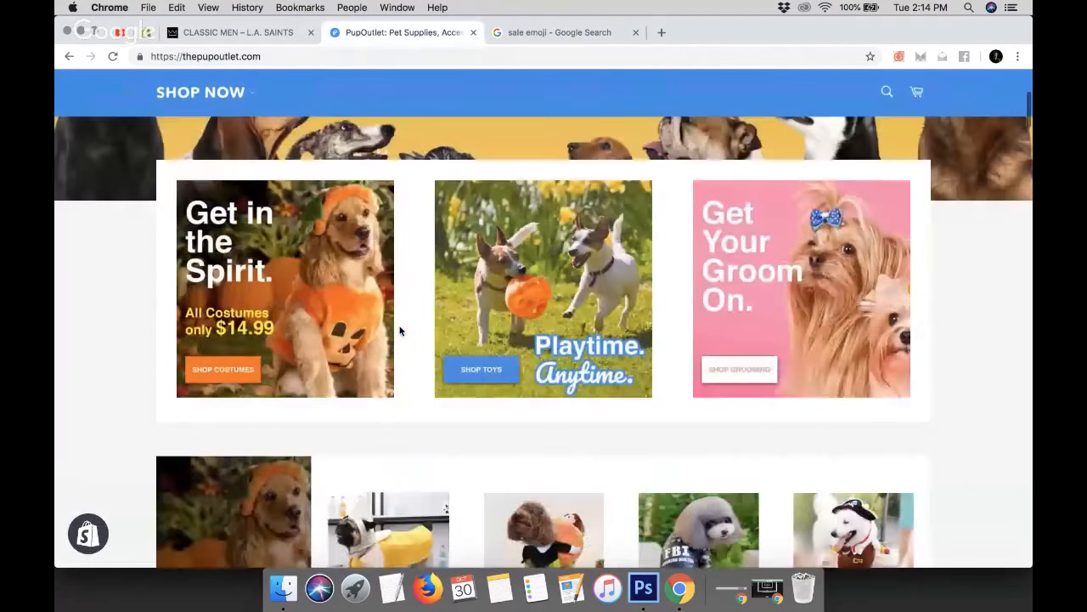
scroll(399, 331, "down", 3)
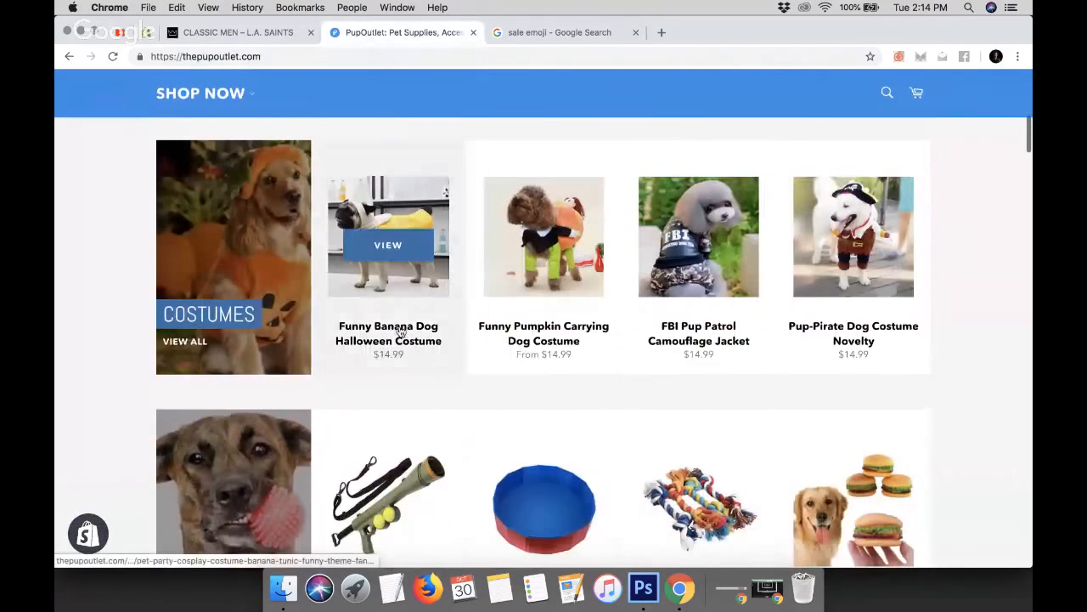
scroll(399, 331, "down", 5)
scroll(400, 332, "down", 10)
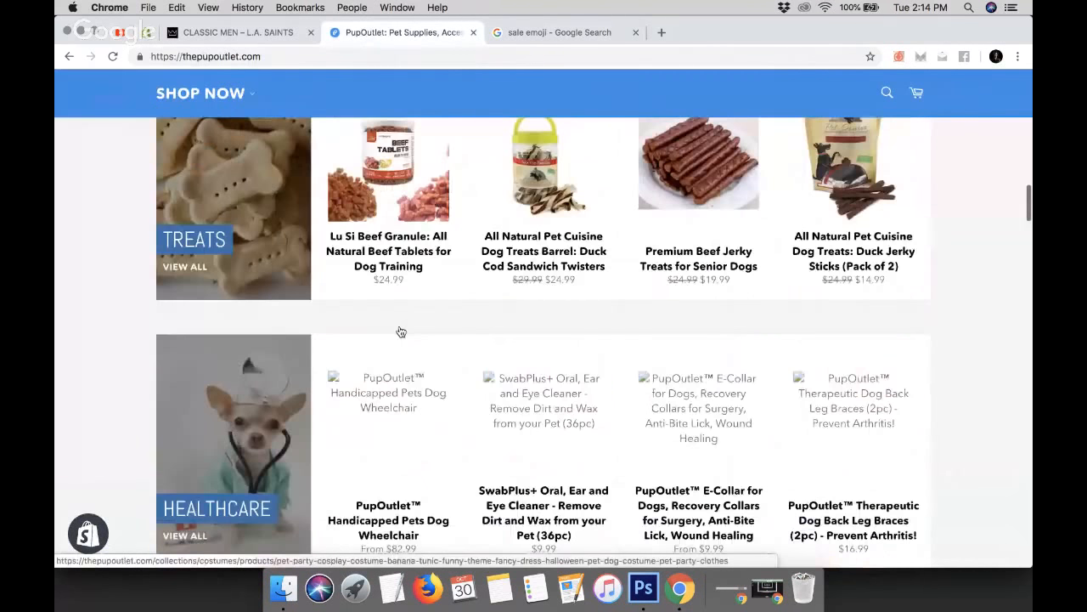
scroll(266, 396, "down", 8)
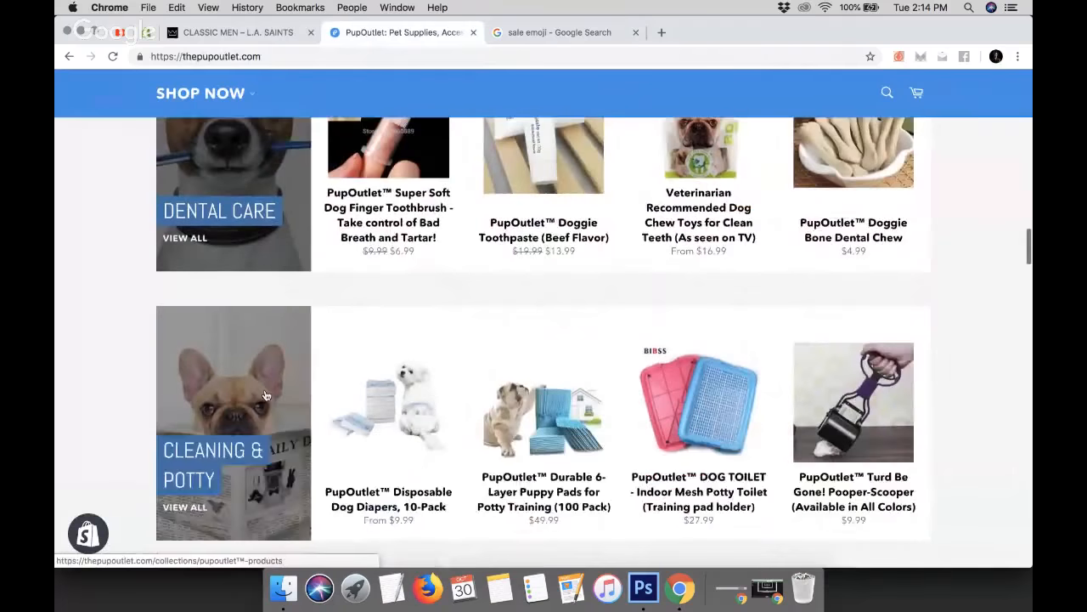
scroll(265, 396, "up", 10)
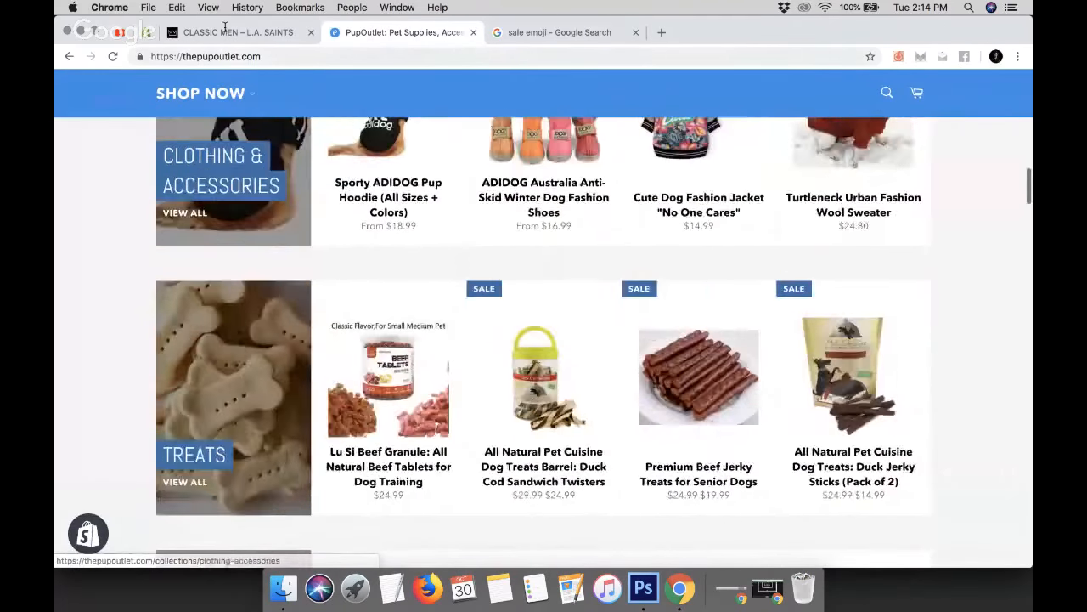
Browse the L.A. SAINTS home page collection sections for reference, then return to the theme editor
left_click(225, 32)
left_click(170, 130)
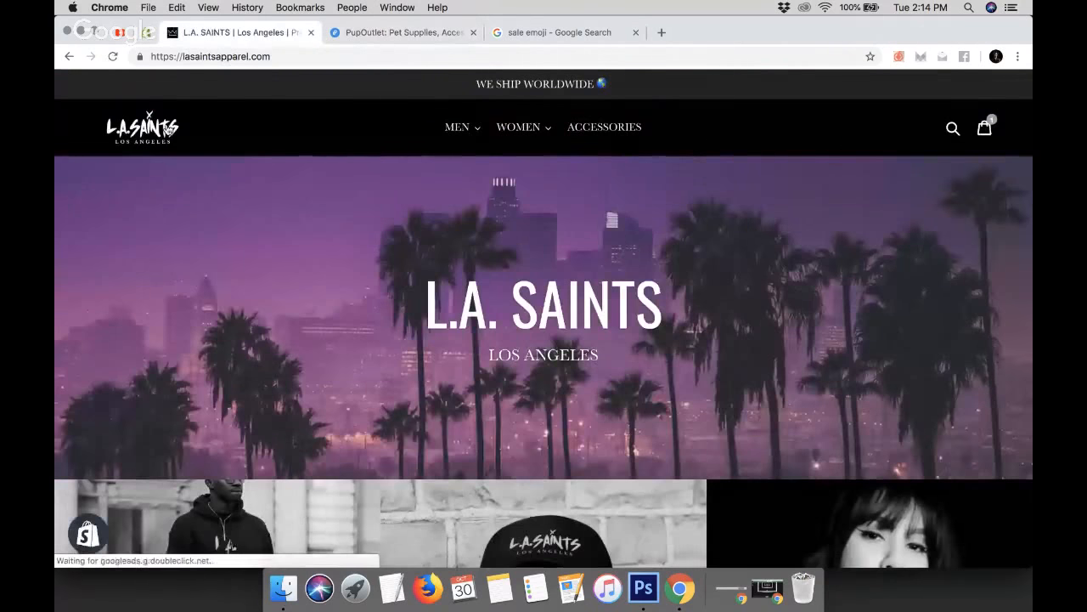
scroll(382, 334, "down", 4)
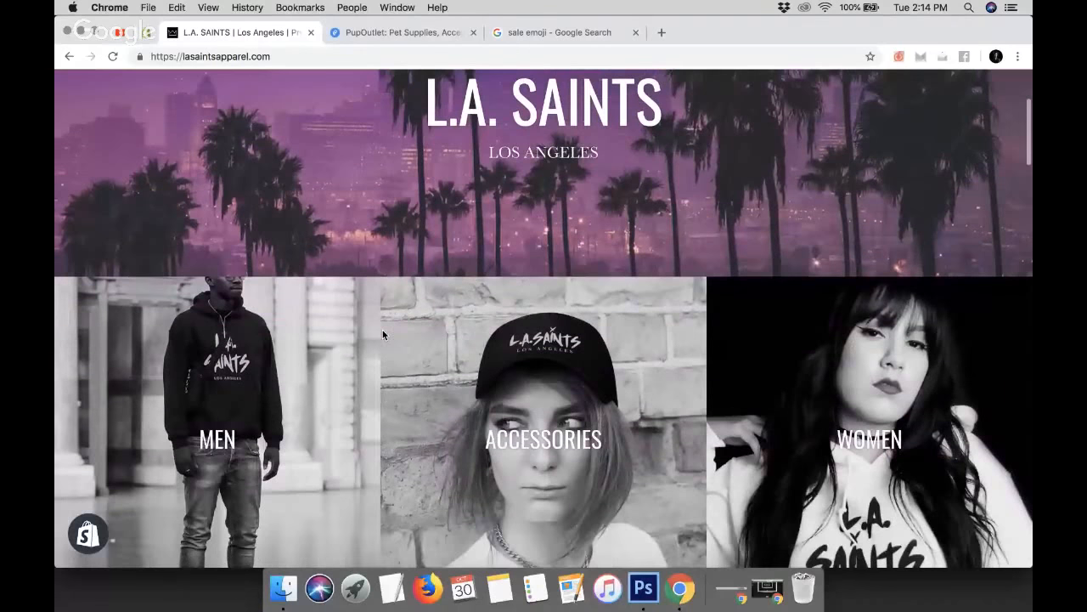
scroll(790, 369, "down", 2)
scroll(790, 370, "down", 7)
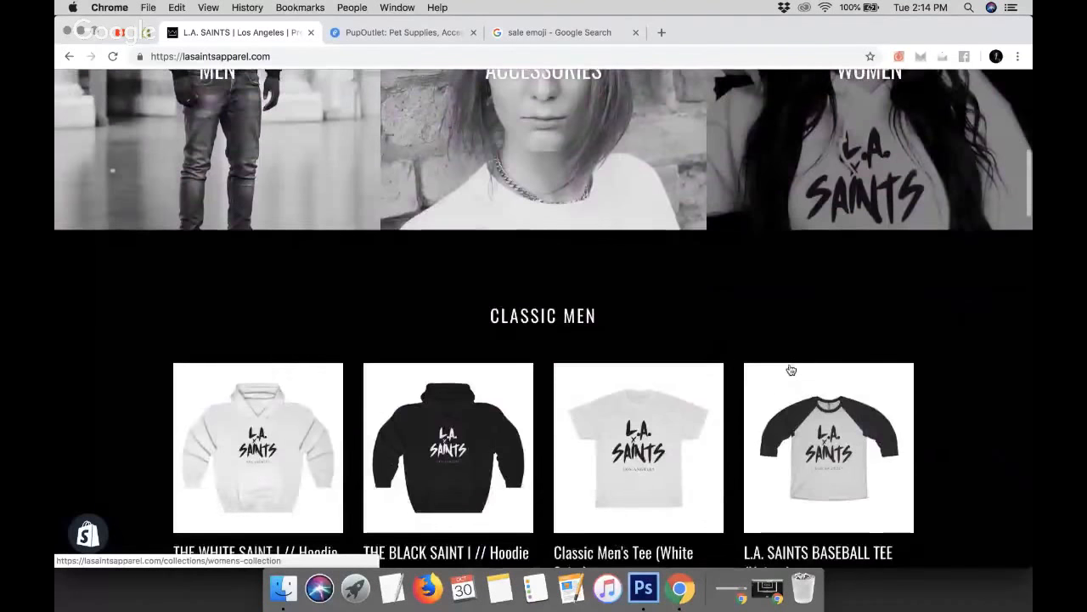
scroll(485, 353, "up", 2)
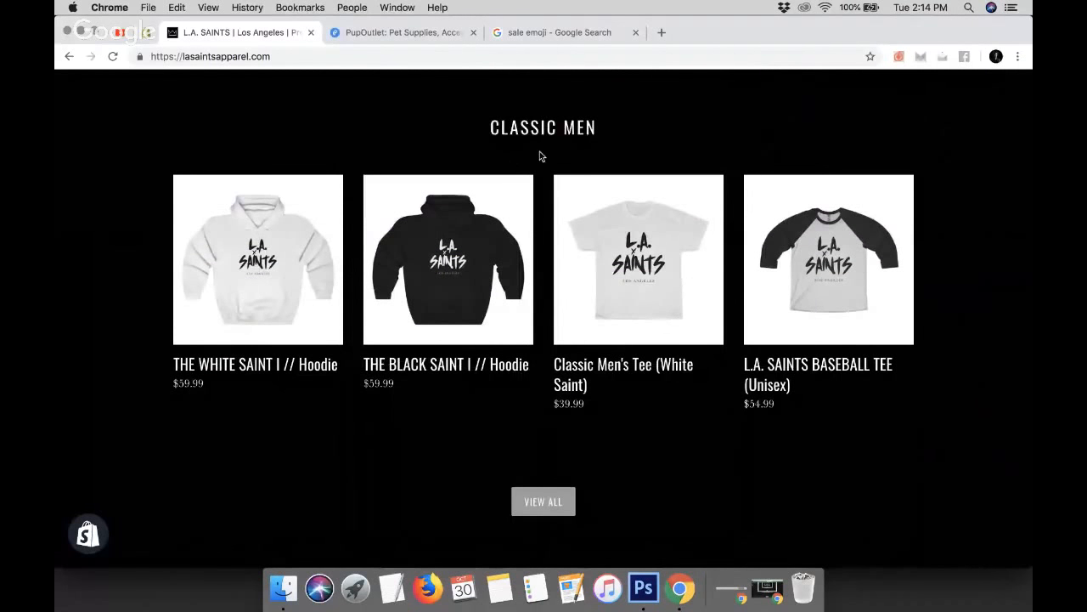
scroll(540, 153, "down", 6)
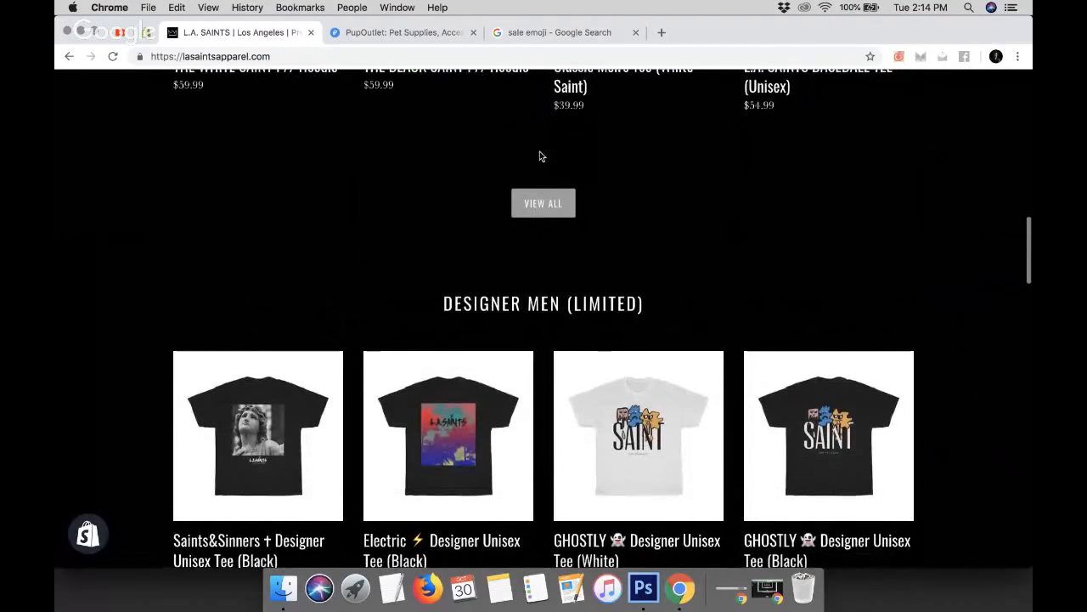
scroll(507, 312, "down", 15)
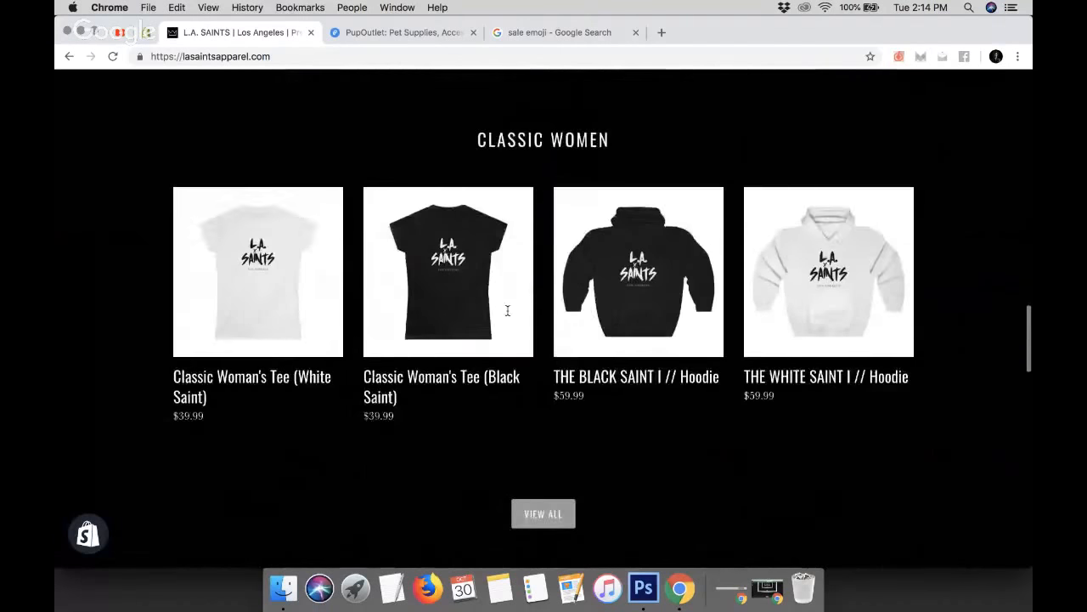
scroll(507, 311, "up", 20)
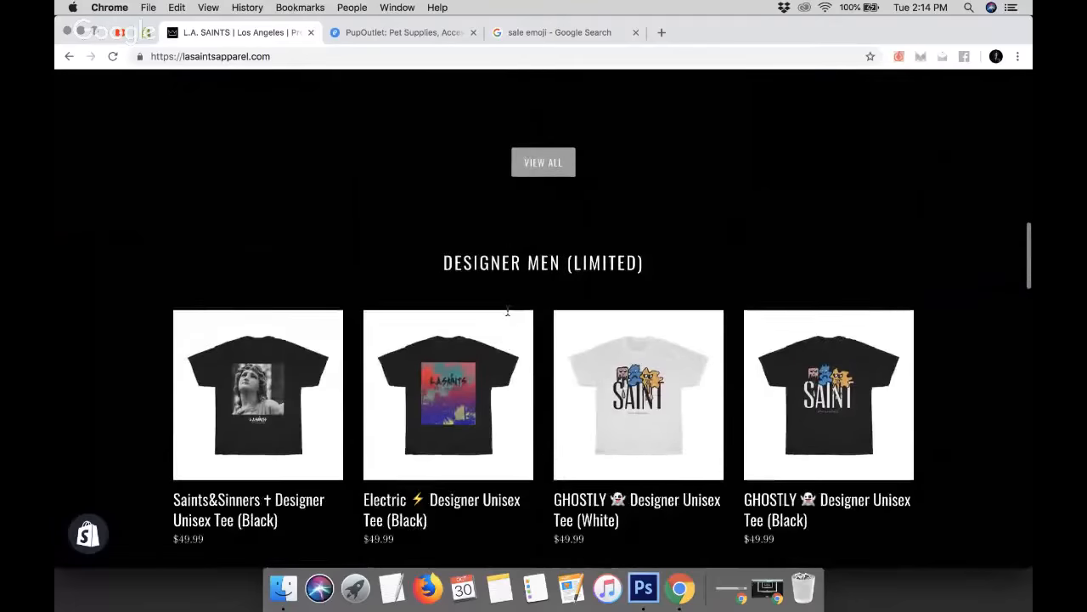
scroll(508, 311, "down", 9)
scroll(507, 311, "down", 2)
scroll(507, 311, "up", 9)
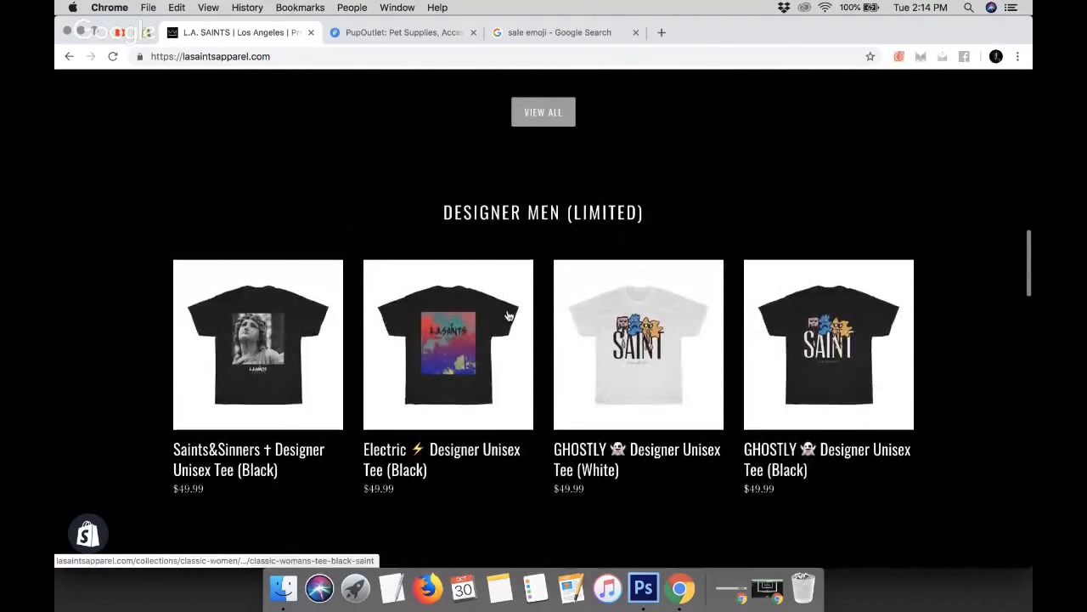
scroll(509, 316, "down", 5)
scroll(509, 316, "down", 5)
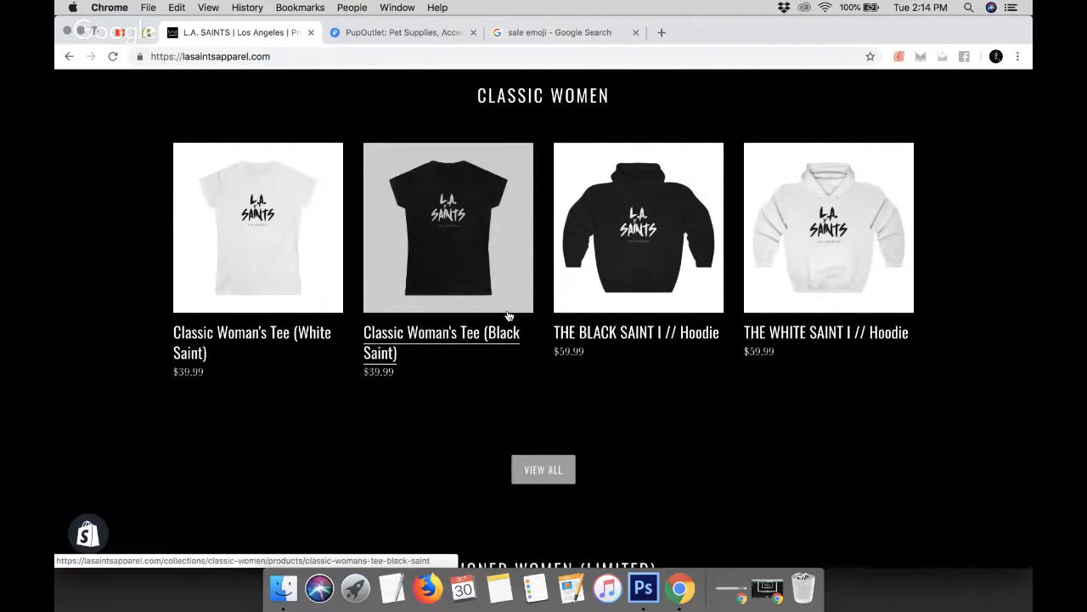
scroll(508, 315, "down", 6)
scroll(508, 315, "up", 20)
scroll(509, 315, "down", 10)
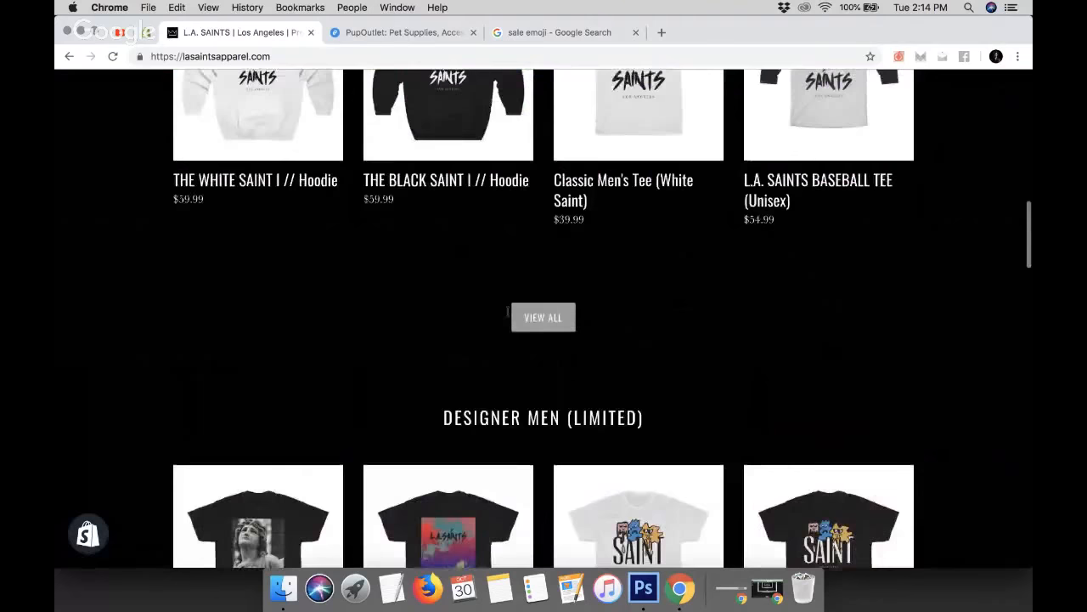
scroll(508, 315, "up", 2)
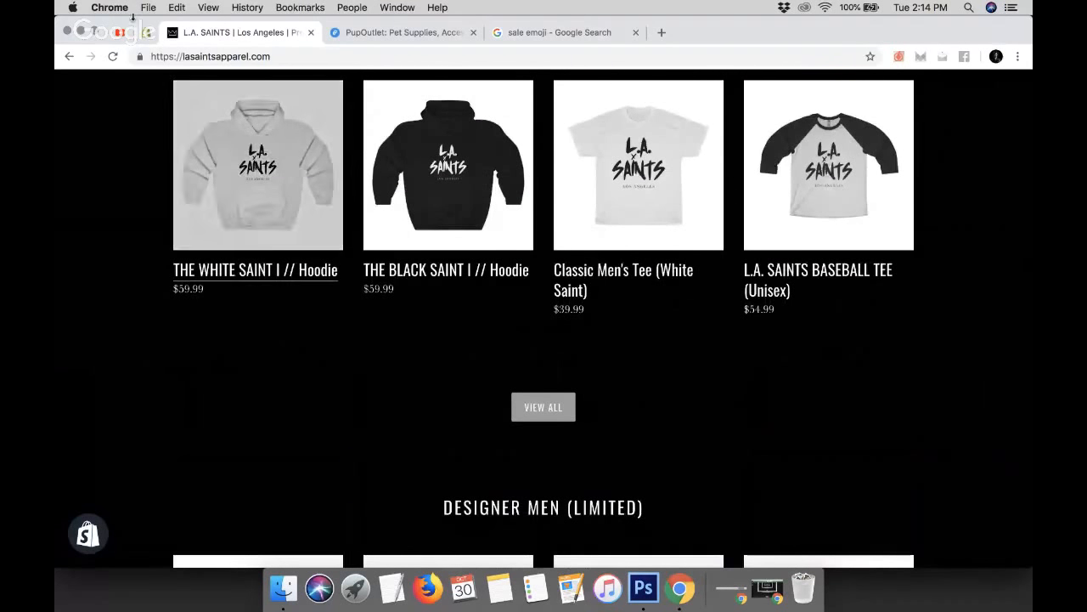
left_click(151, 36)
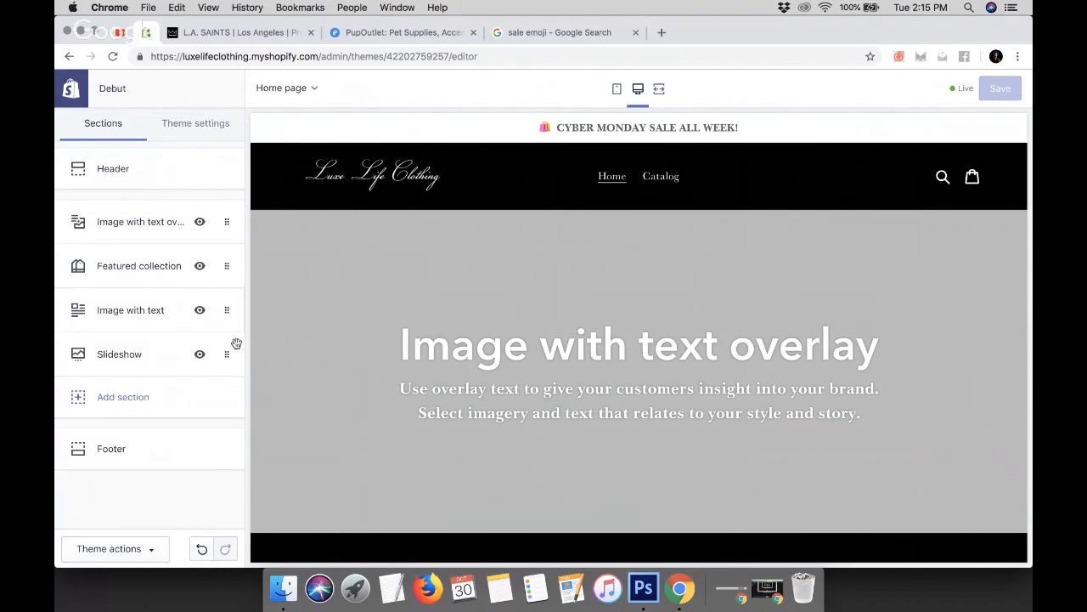
Open the Add section list and review the home page preview sections
left_click(111, 405)
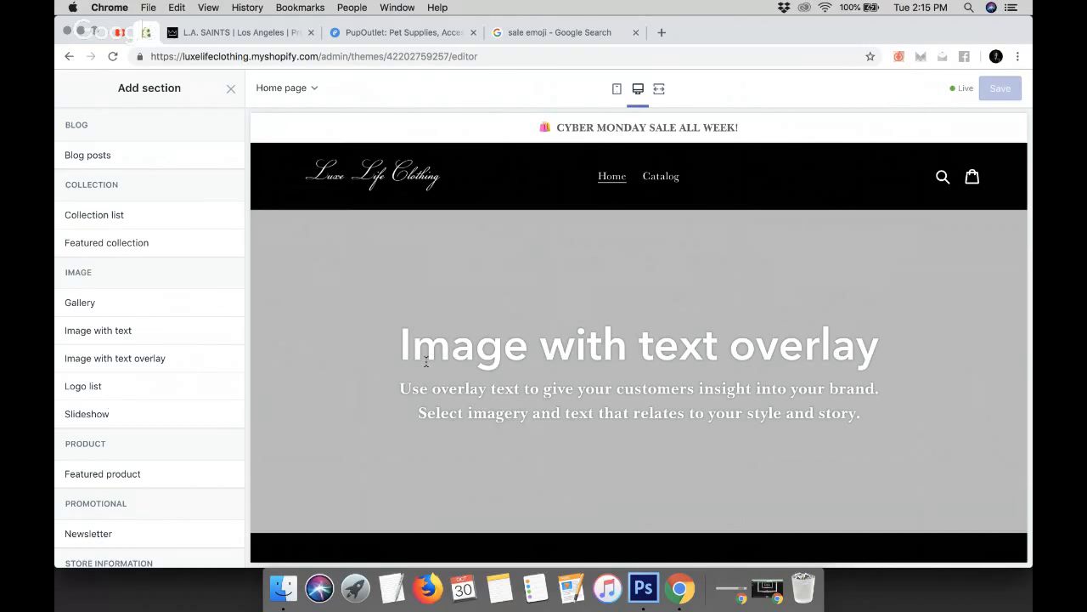
scroll(427, 361, "down", 5)
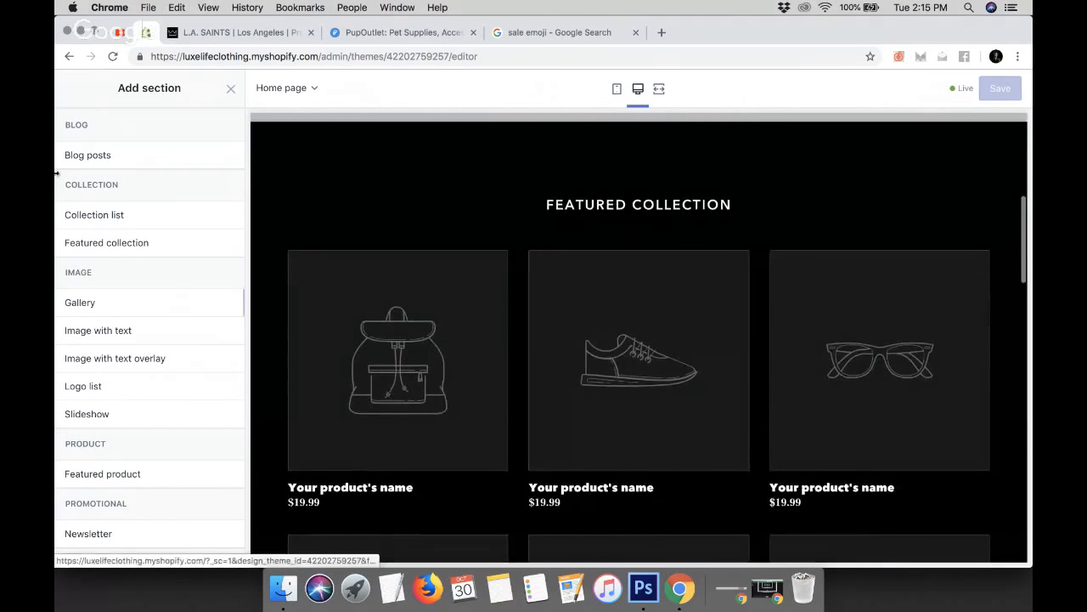
scroll(430, 311, "down", 5)
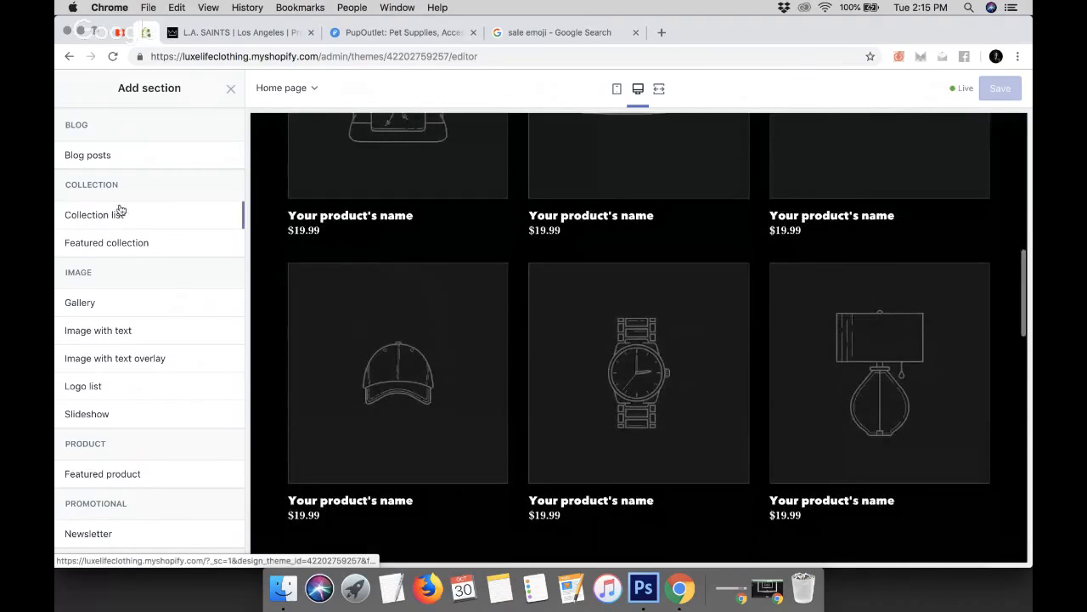
scroll(372, 306, "up", 3)
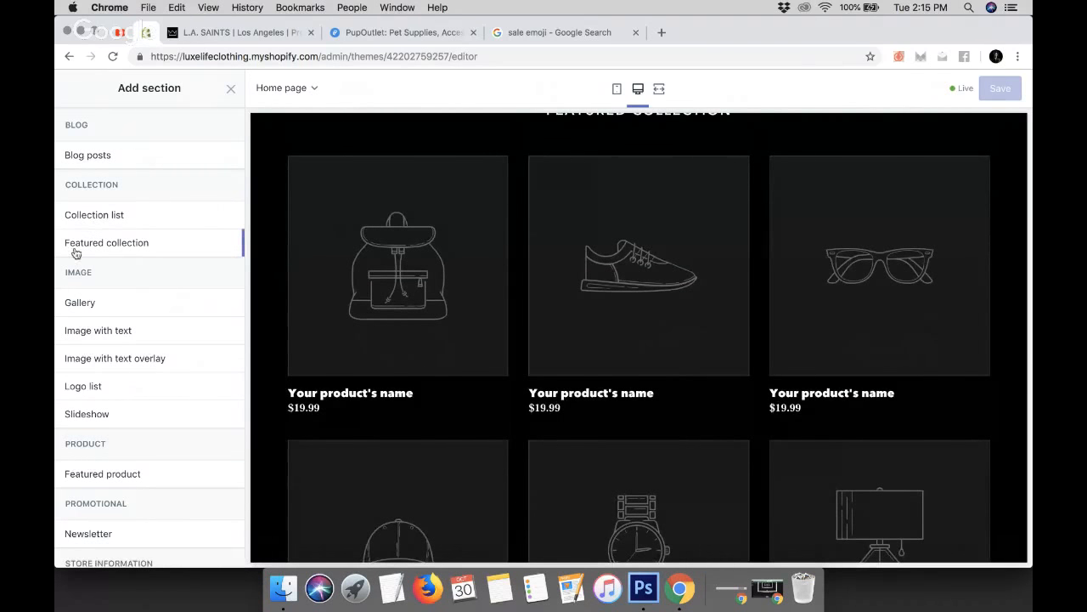
Compare with the PupOutlet store's collection rows and return to the theme editor
left_click(409, 33)
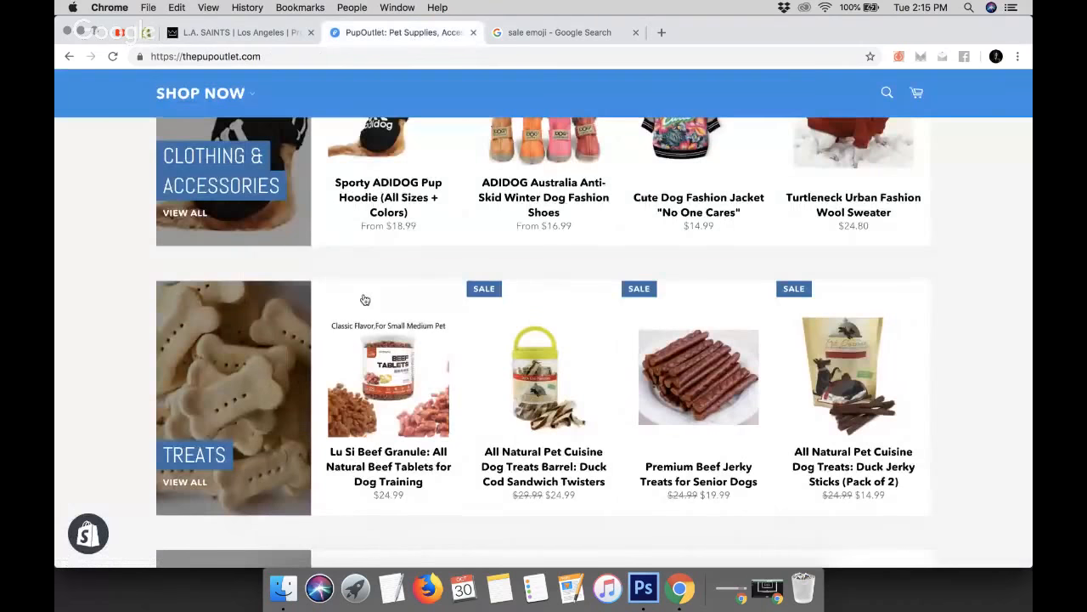
scroll(364, 299, "down", 2)
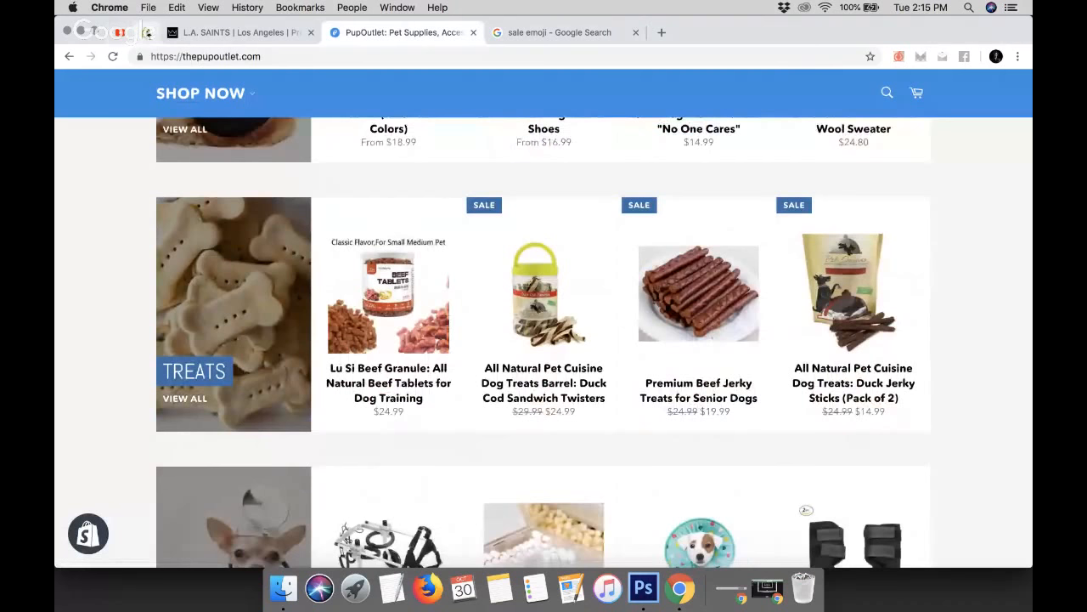
left_click(147, 33)
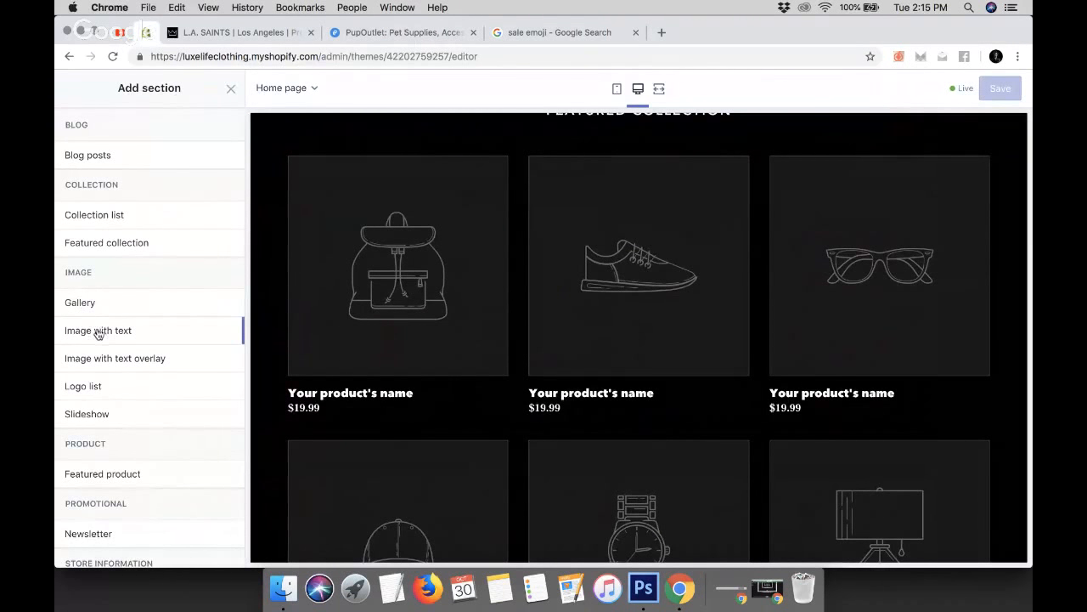
Review the available section types in the Add section list against the home page preview
scroll(485, 362, "down", 5)
scroll(483, 362, "down", 7)
scroll(609, 308, "up", 2)
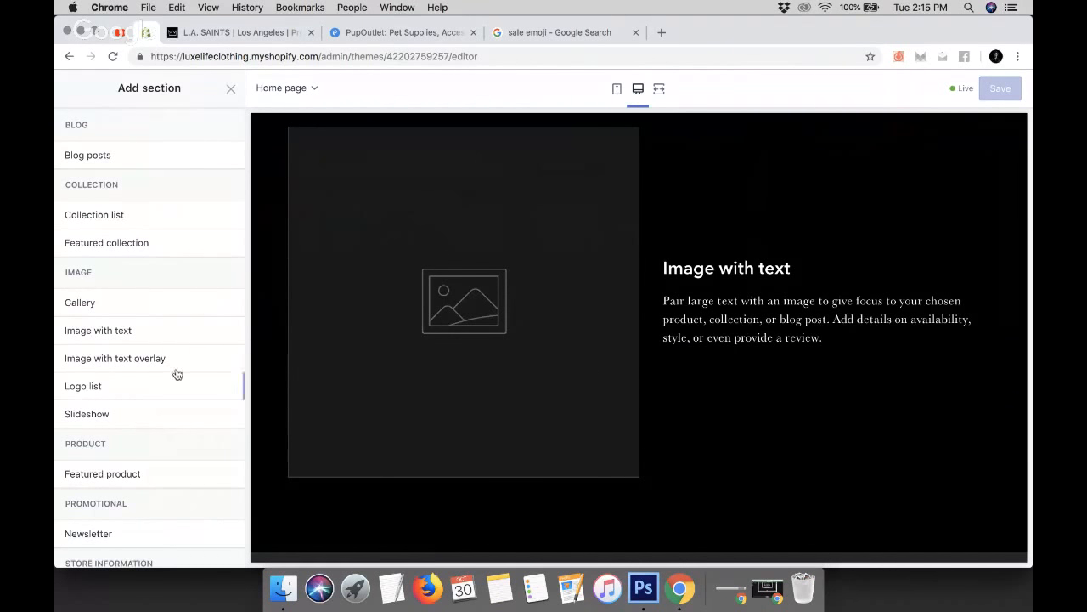
scroll(553, 379, "down", 5)
scroll(551, 380, "down", 2)
scroll(645, 311, "up", 15)
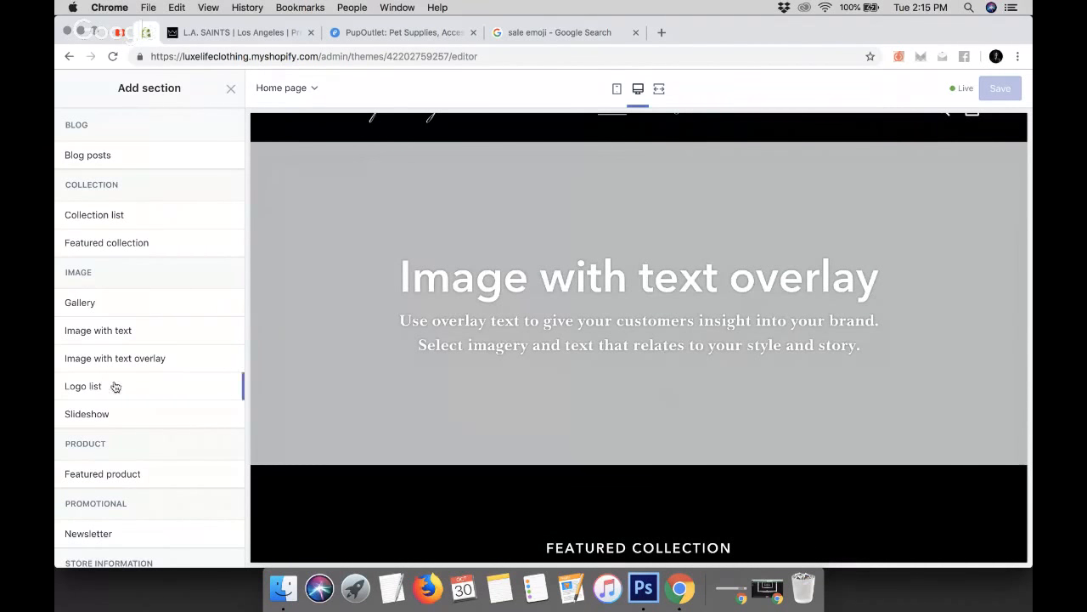
scroll(321, 429, "down", 3)
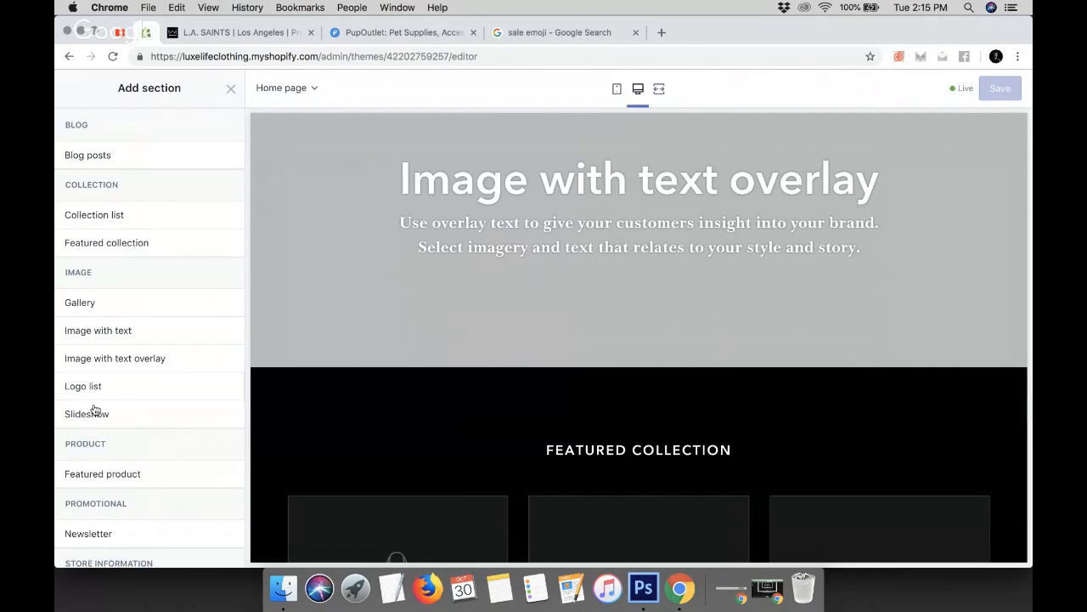
scroll(122, 420, "down", 5)
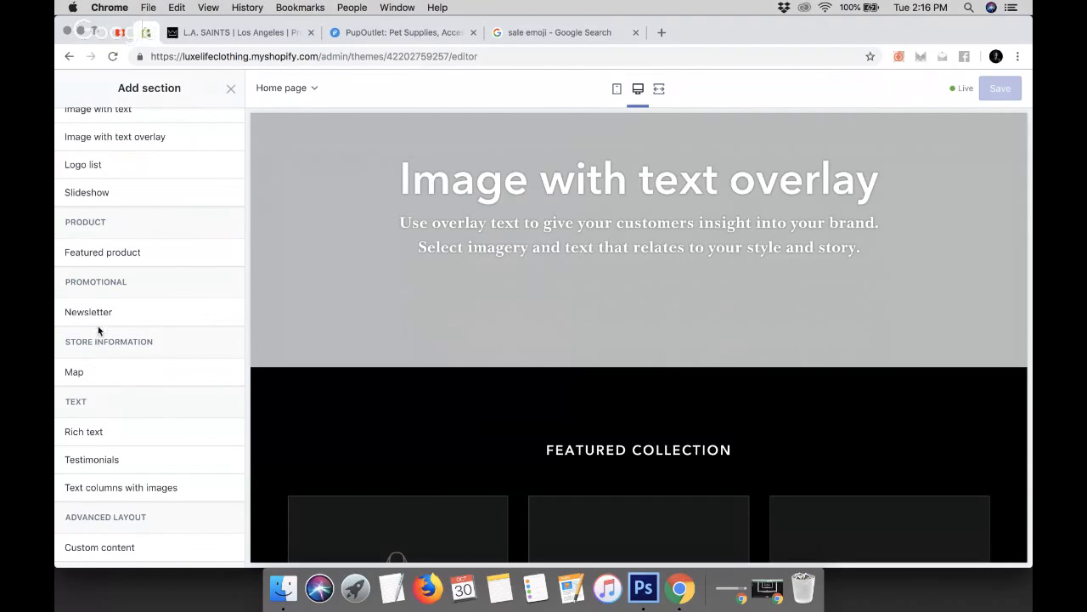
scroll(528, 402, "down", 15)
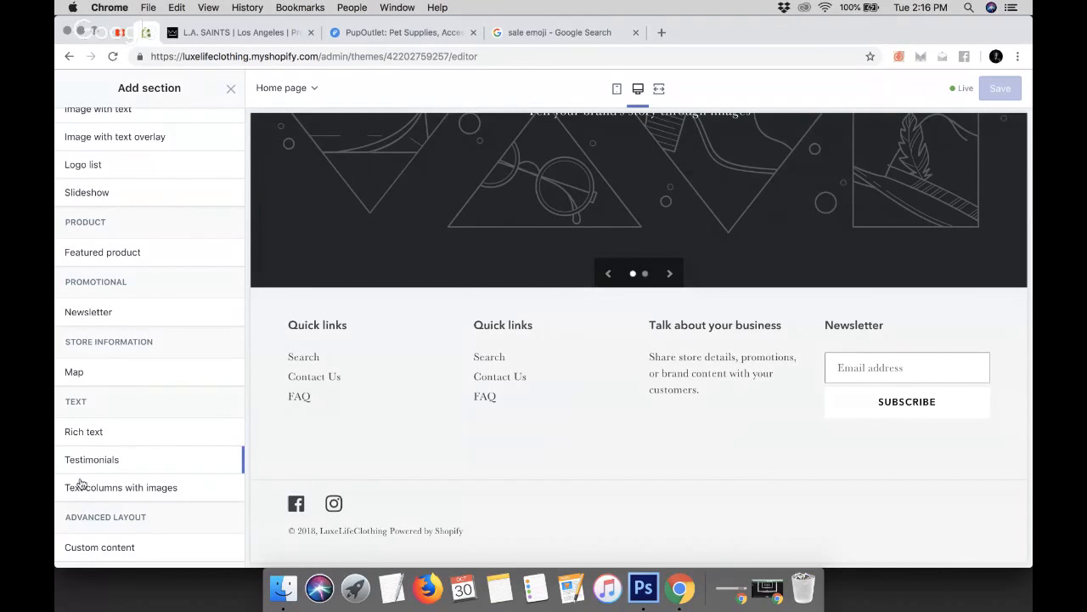
Scroll through the Add section list once more and close it
scroll(103, 388, "up", 5)
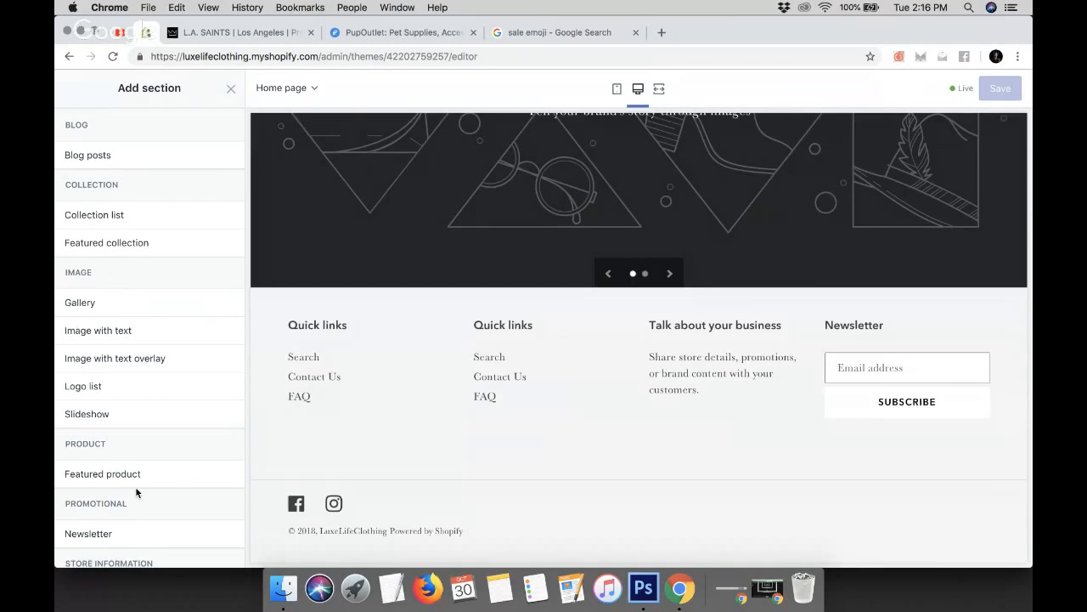
scroll(135, 491, "down", 5)
scroll(135, 491, "up", 3)
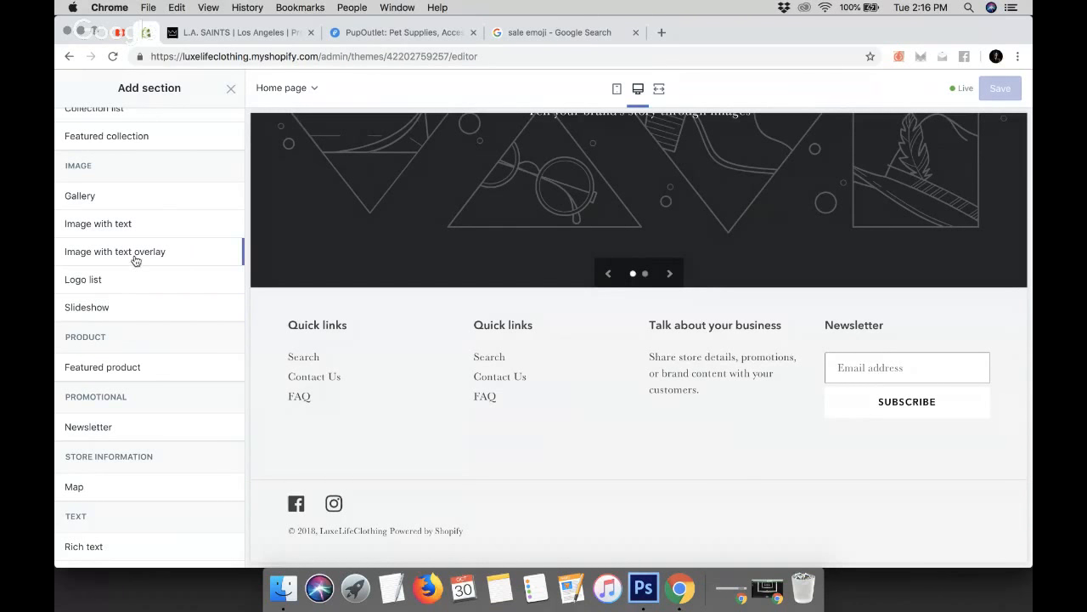
scroll(217, 256, "up", 2)
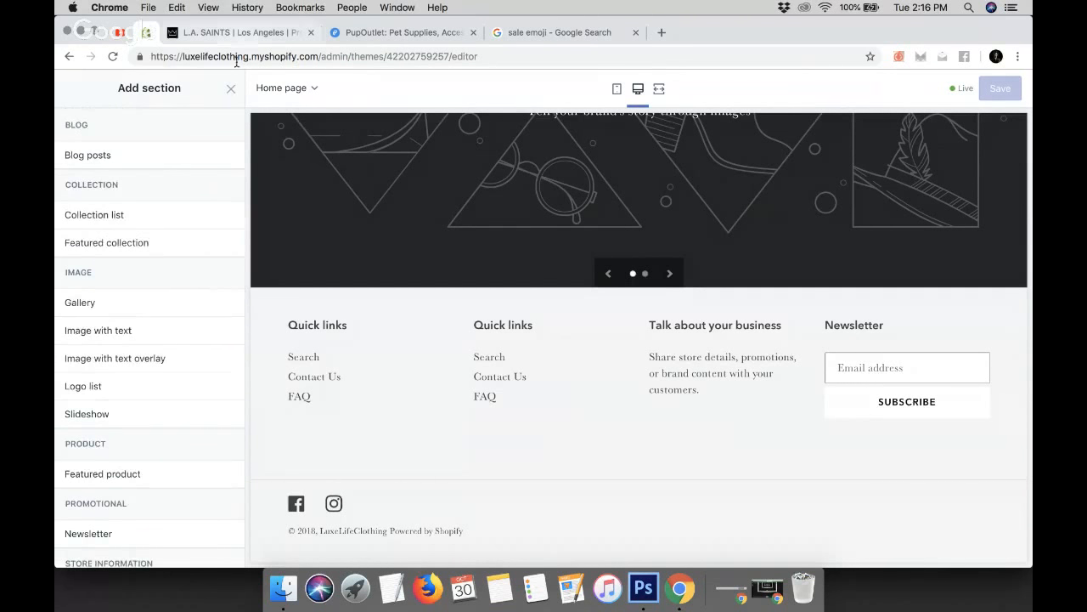
left_click(230, 88)
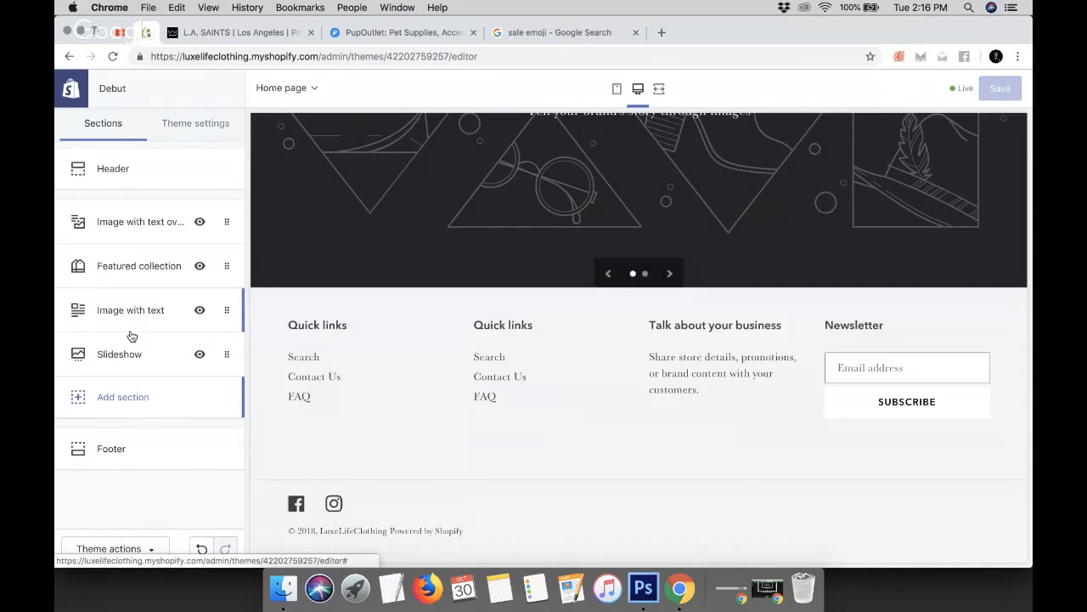
Try moving the Image with text overlay section below Featured collection, then restore it to the top
left_click_drag(129, 230, 121, 262)
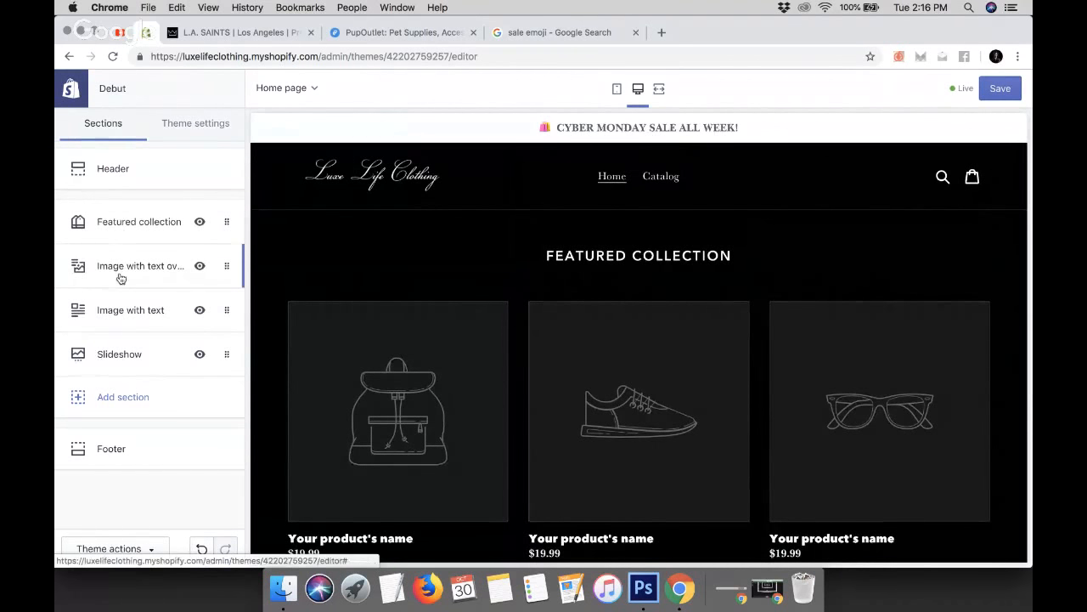
left_click_drag(124, 274, 118, 216)
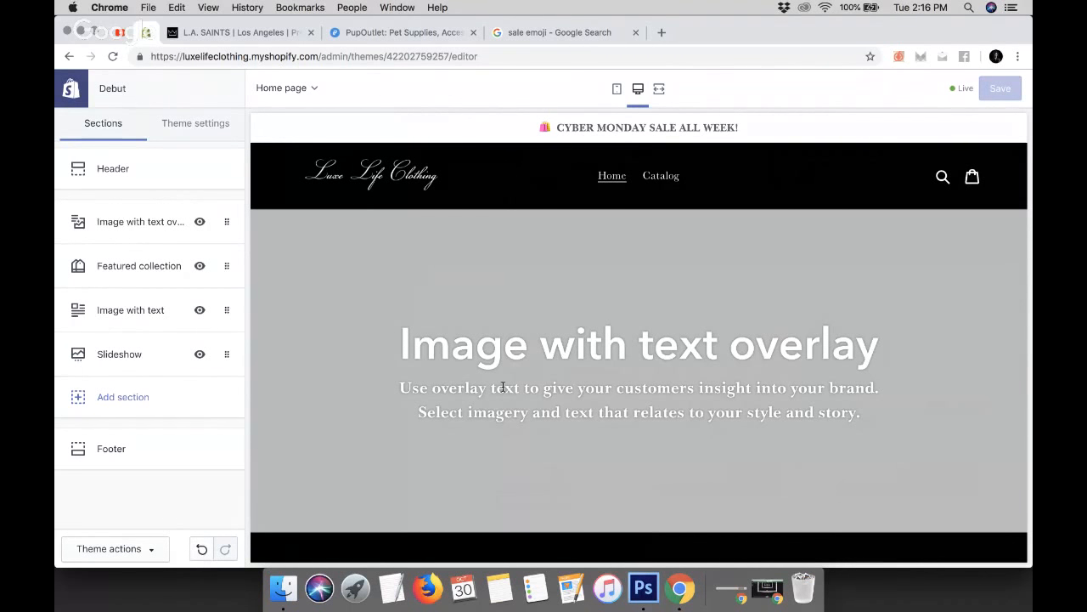
scroll(503, 386, "down", 15)
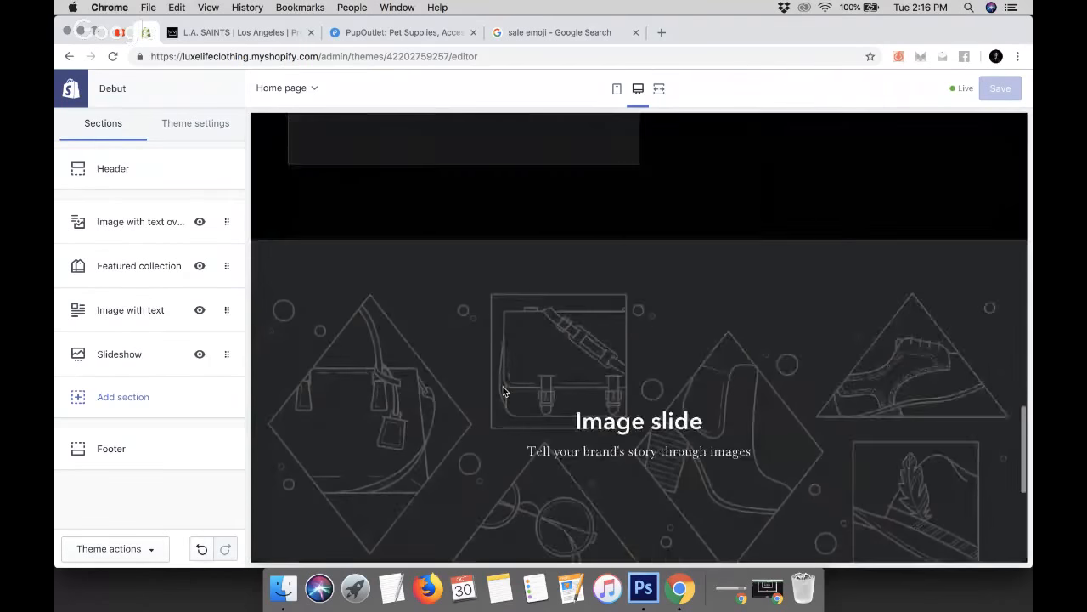
Check the L.A. SAINTS home page layout for reference and return to the theme editor
left_click(218, 32)
scroll(291, 323, "down", 10)
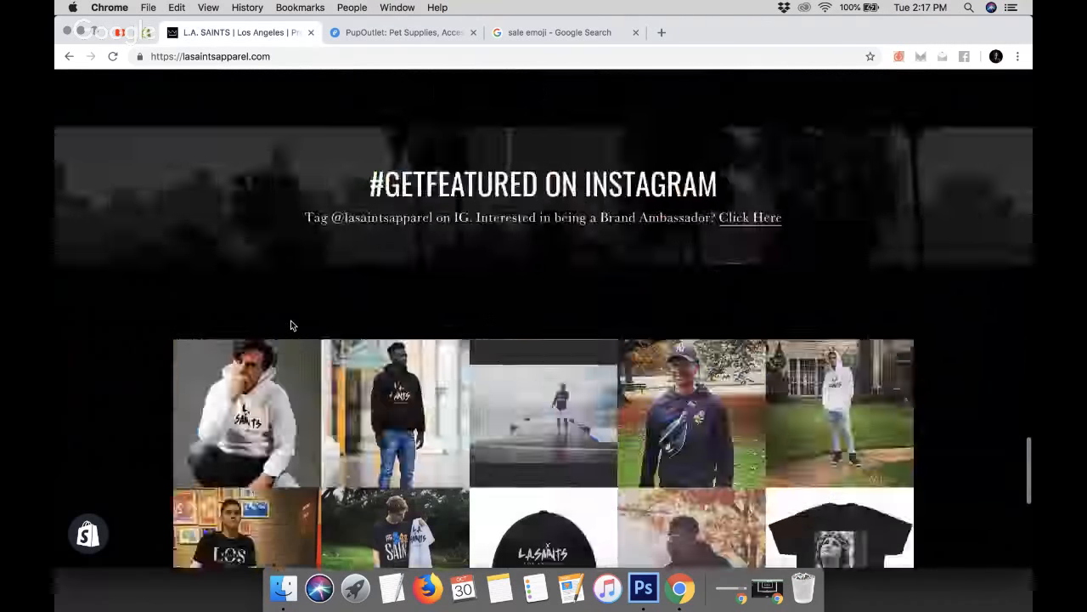
scroll(291, 323, "down", 5)
scroll(291, 322, "up", 10)
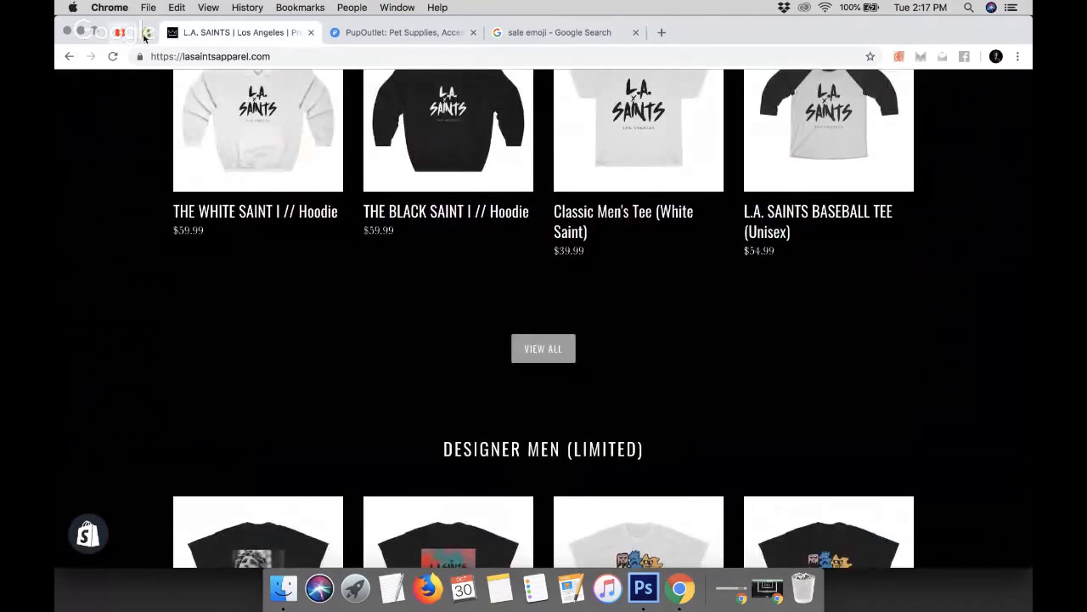
left_click(146, 34)
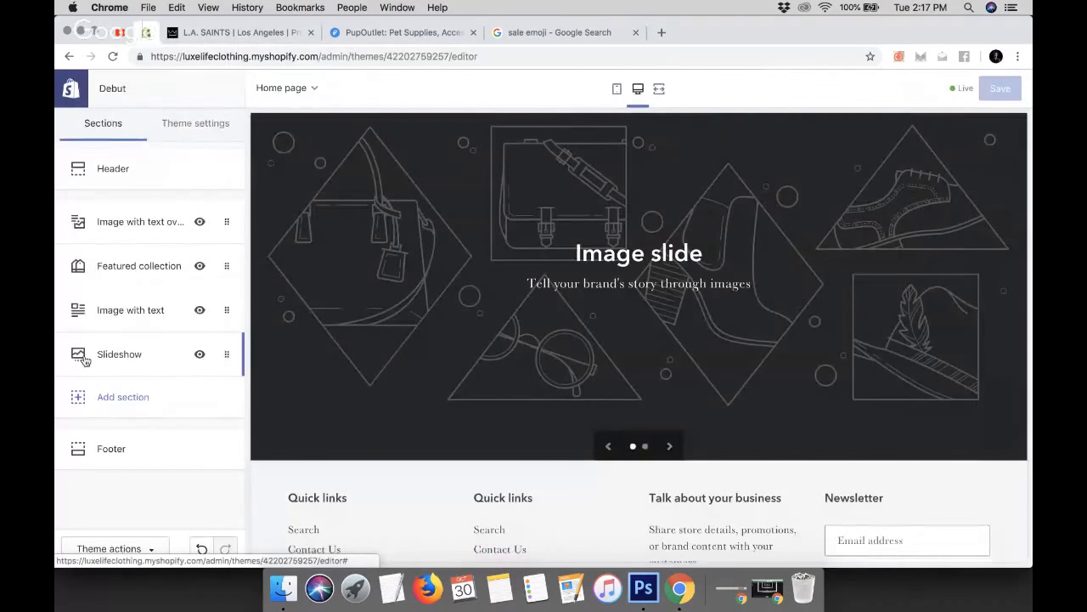
Remove the Slideshow section from the home page
scroll(350, 348, "up", 2)
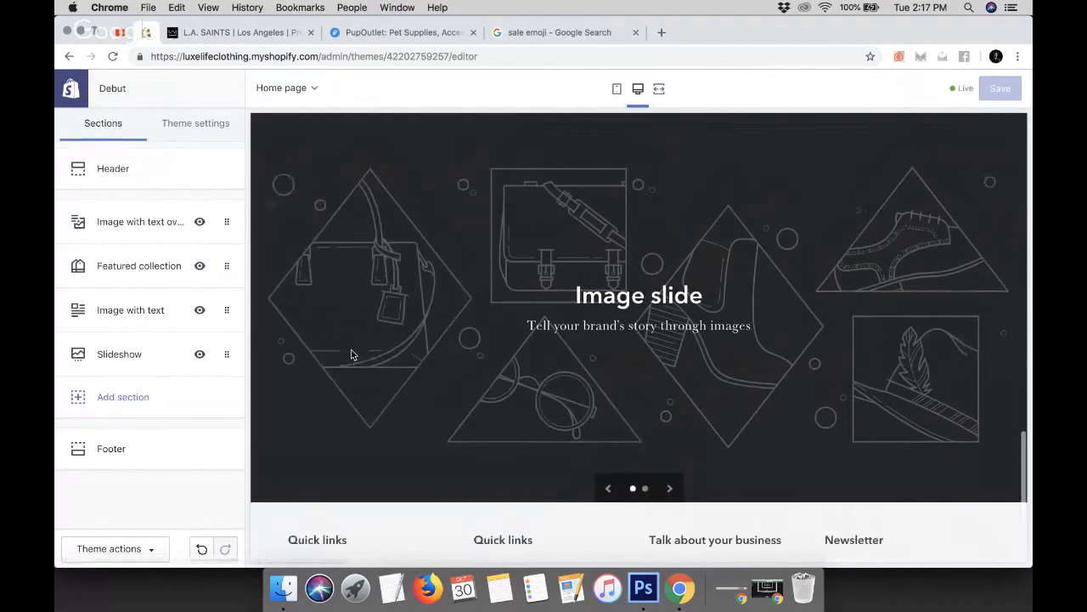
scroll(351, 354, "down", 2)
left_click(226, 358)
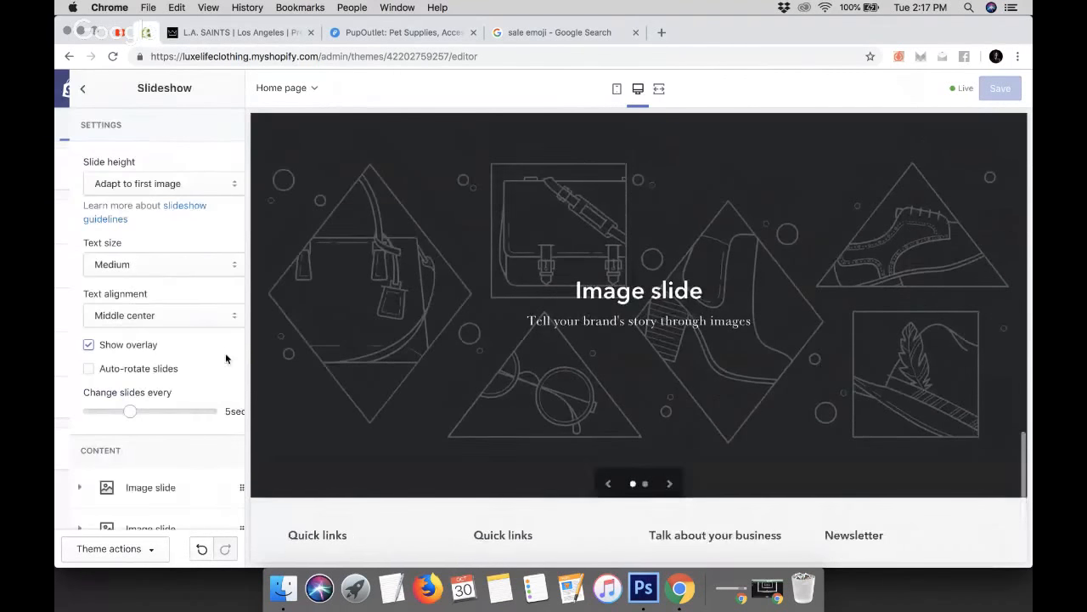
scroll(226, 358, "down", 3)
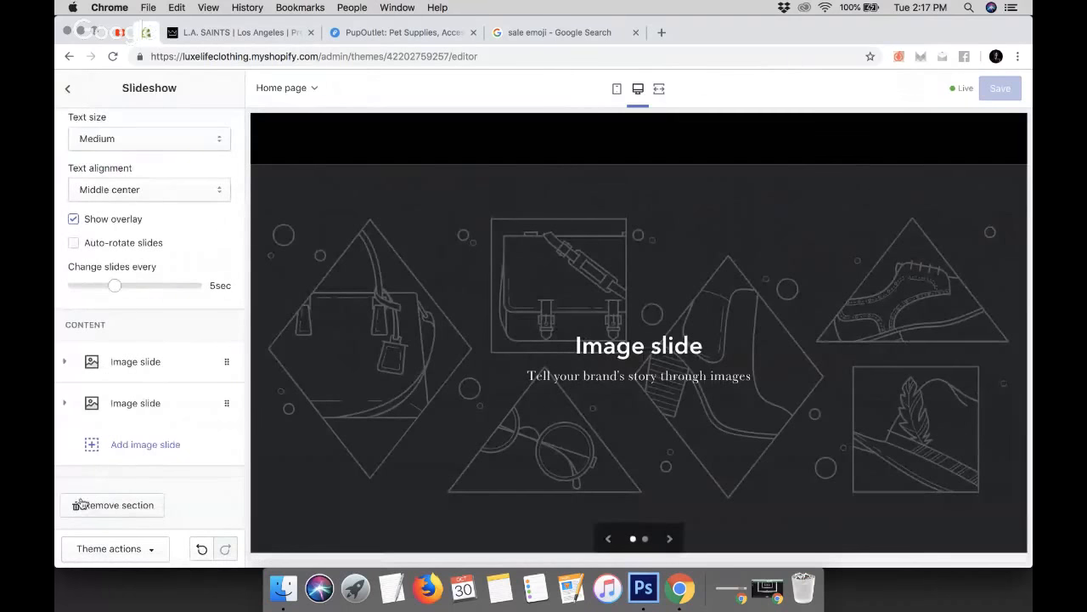
left_click(119, 505)
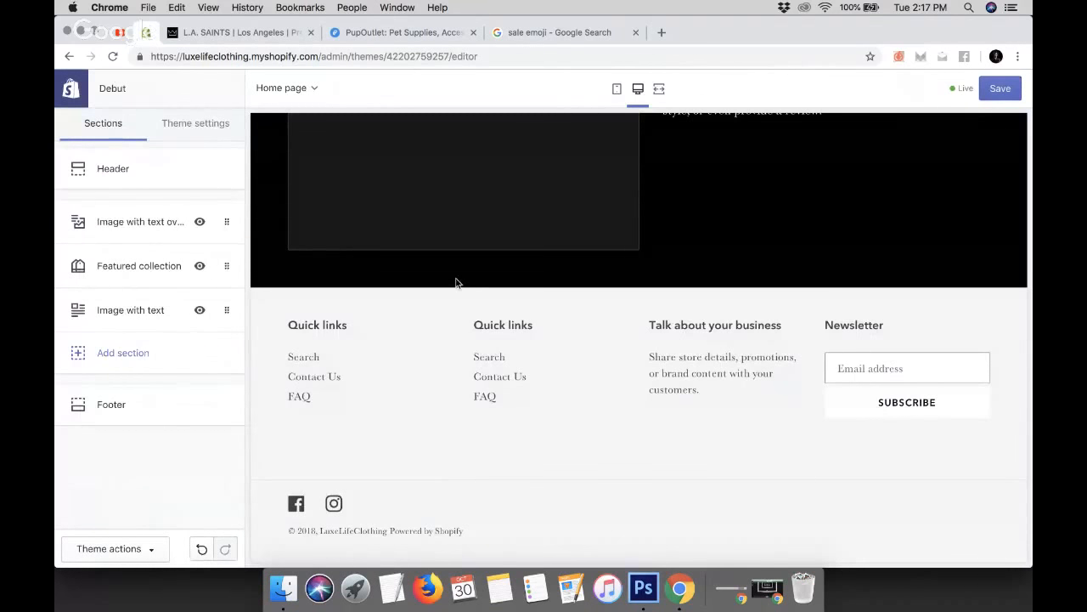
Remove the Image with text section from the home page
scroll(457, 283, "up", 3)
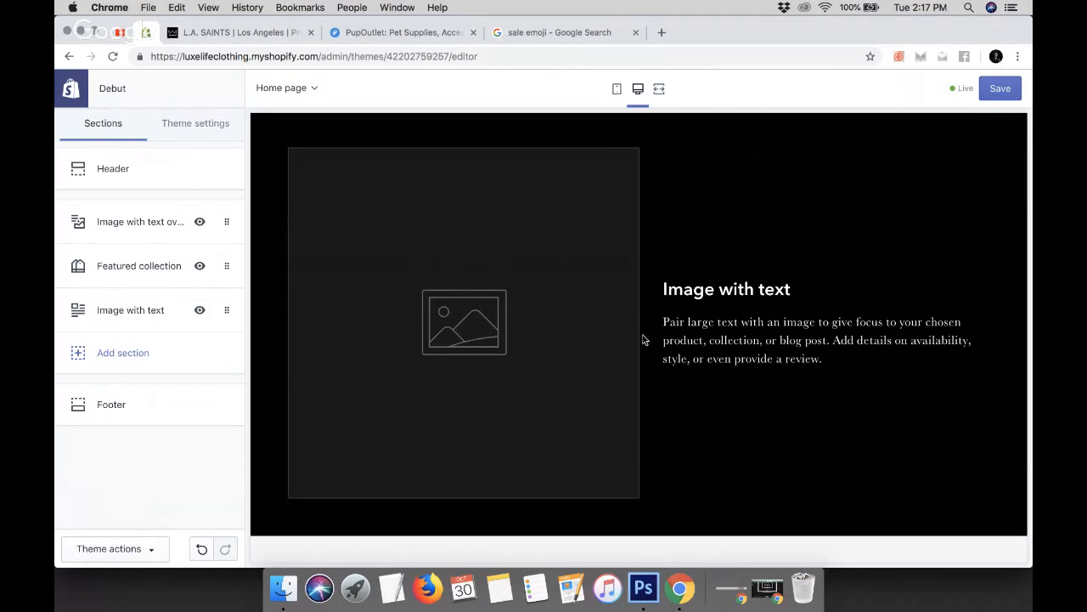
scroll(578, 311, "up", 5)
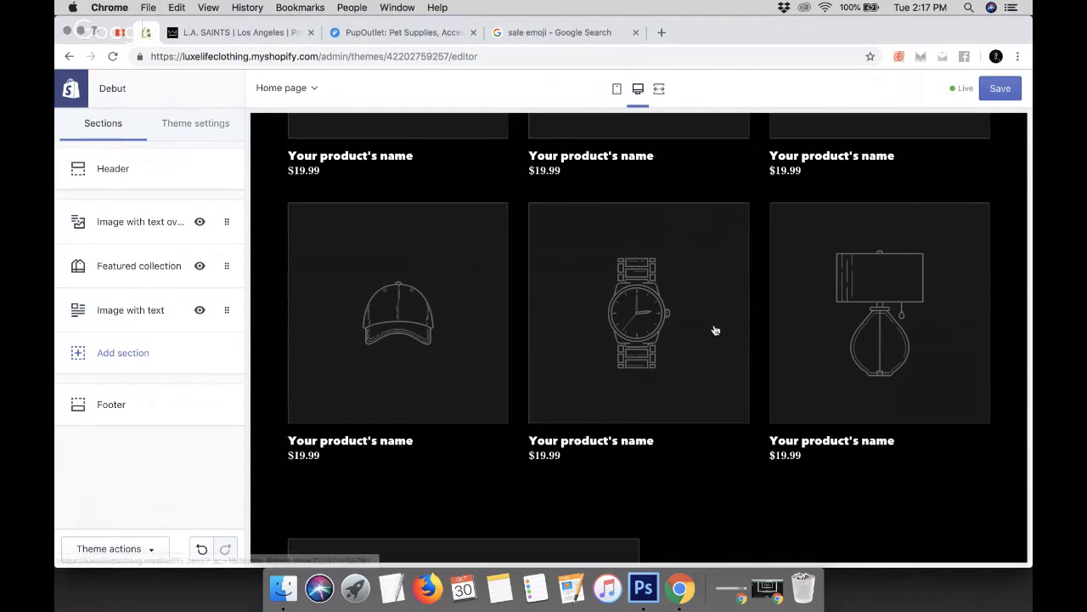
scroll(714, 328, "down", 10)
scroll(528, 239, "up", 5)
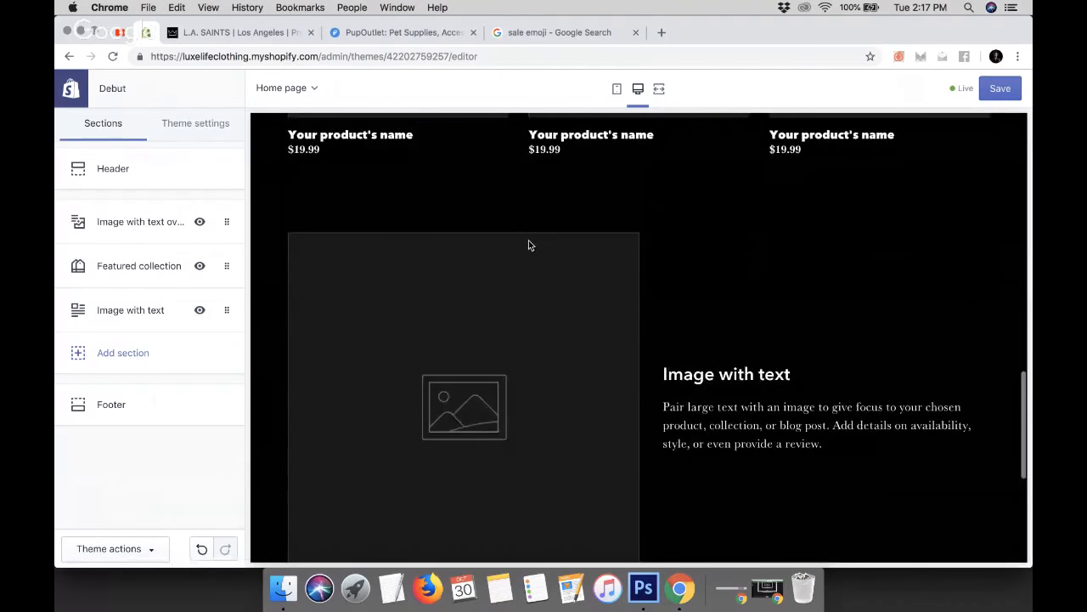
left_click(223, 312)
scroll(161, 405, "down", 3)
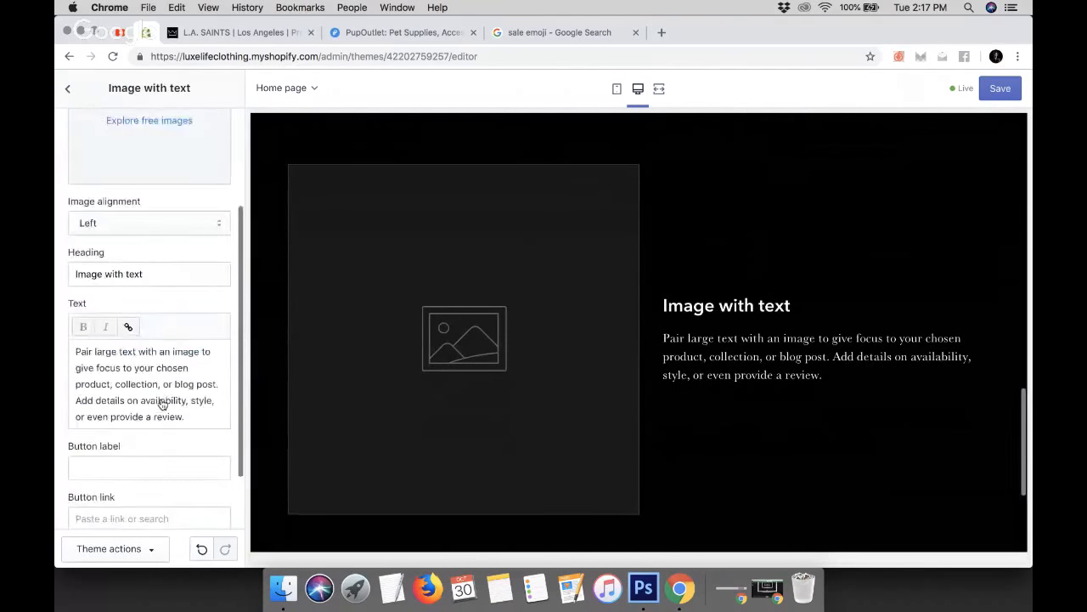
scroll(161, 404, "down", 2)
left_click(118, 505)
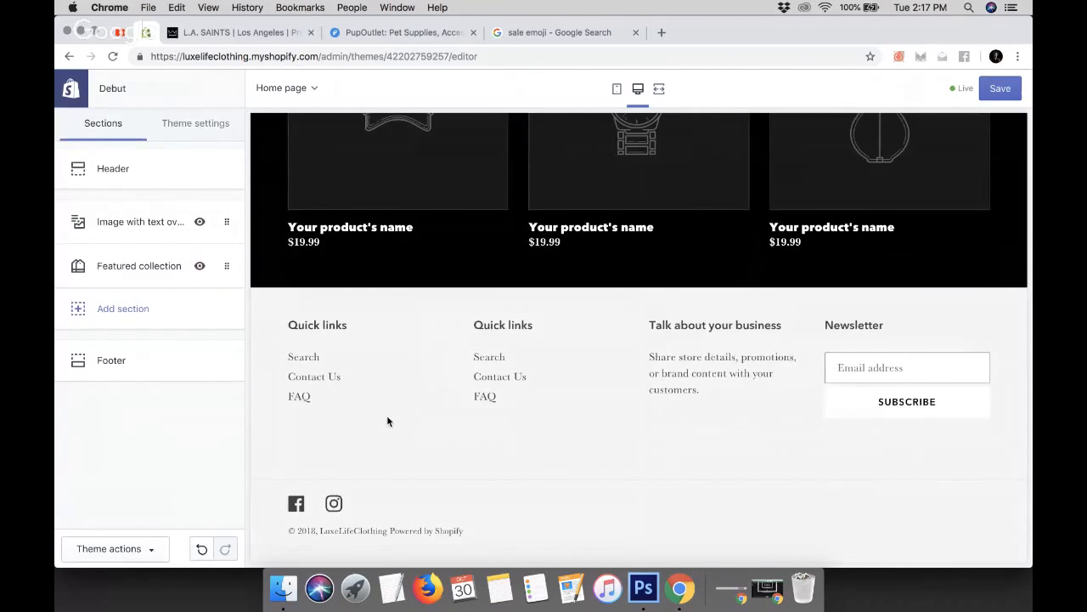
Open the Image with text overlay section's settings
scroll(389, 421, "up", 11)
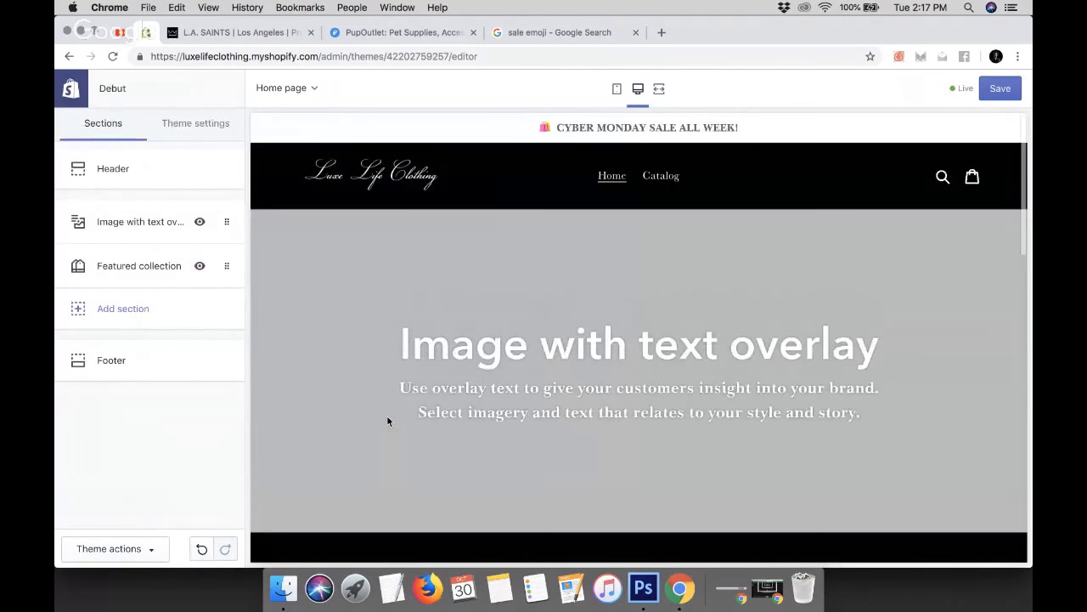
scroll(388, 421, "down", 1)
scroll(388, 422, "down", 1)
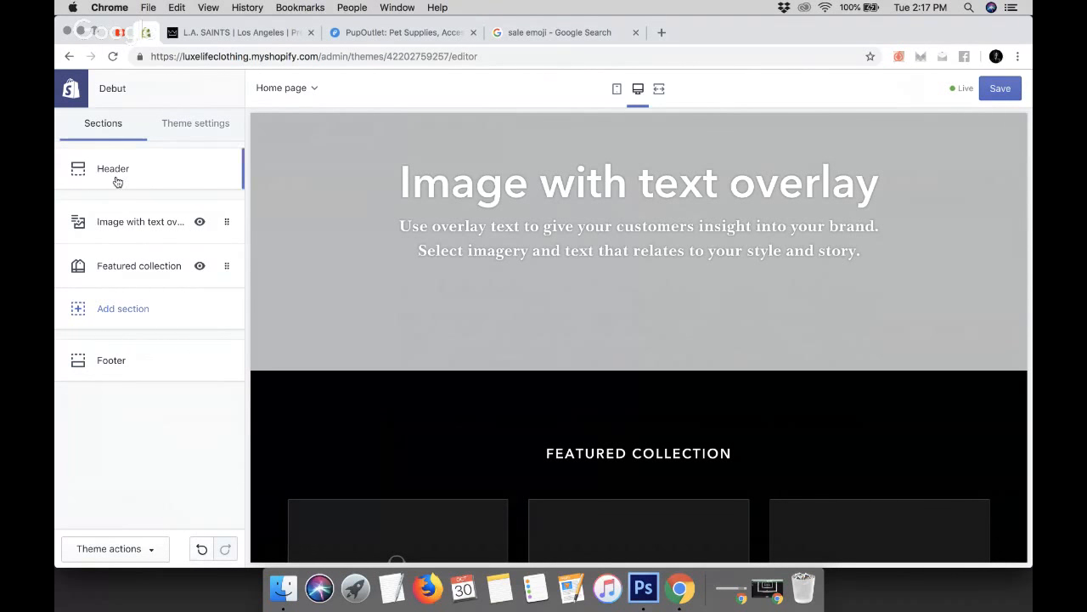
left_click(124, 214)
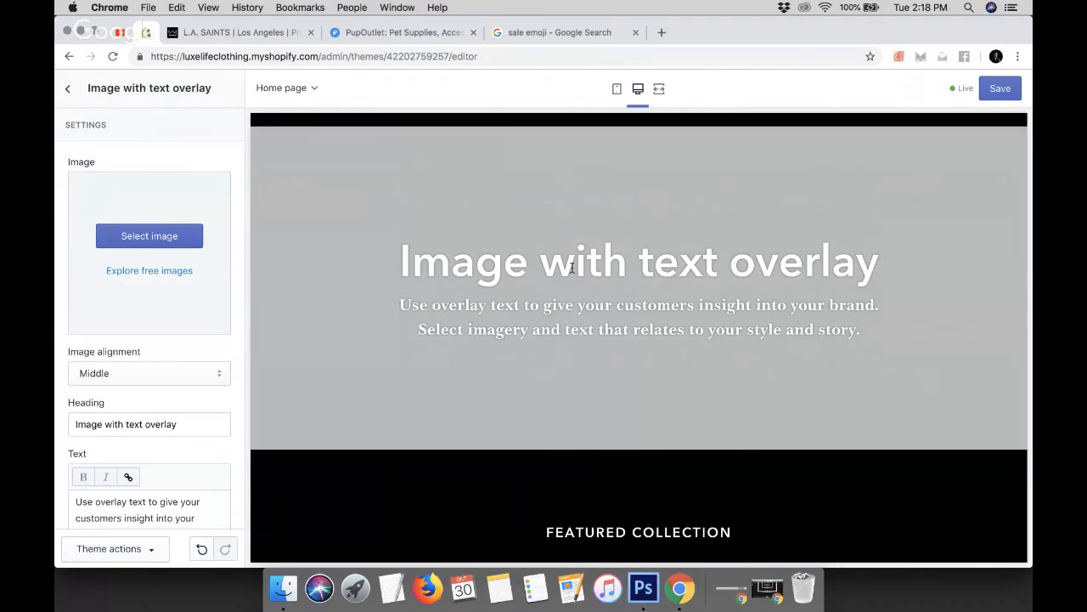
scroll(572, 267, "up", 2)
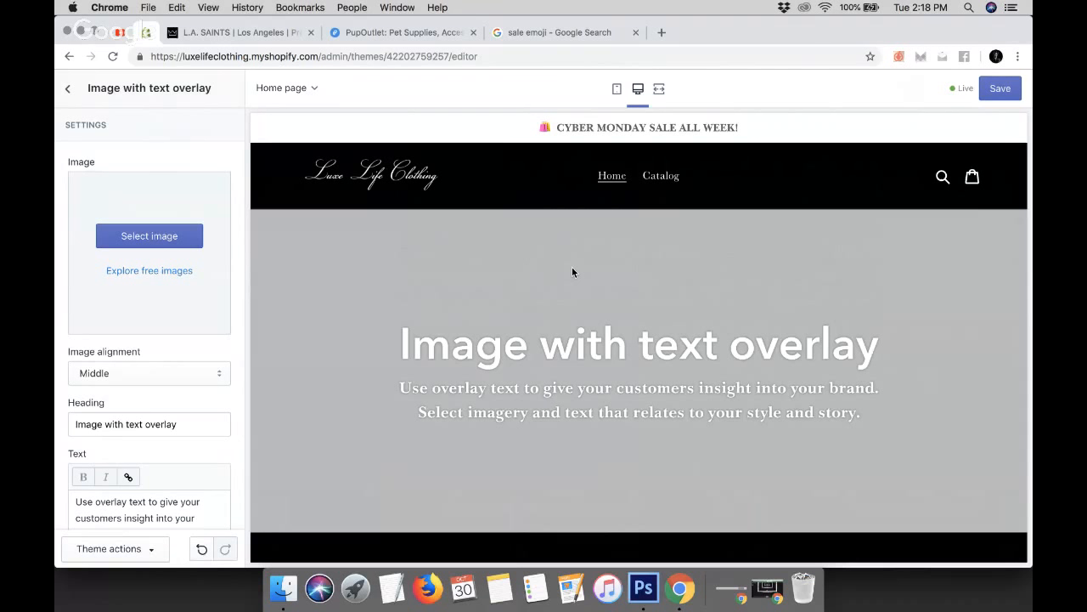
Look at the L.A. SAINTS hero banner for reference and return to the theme editor
left_click(281, 36)
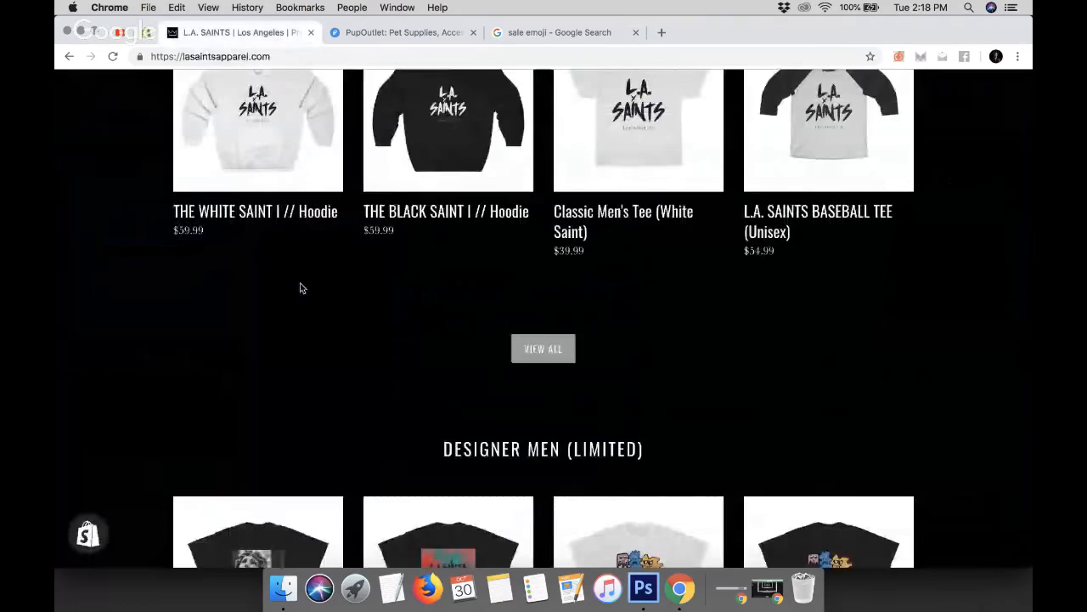
scroll(299, 286, "up", 15)
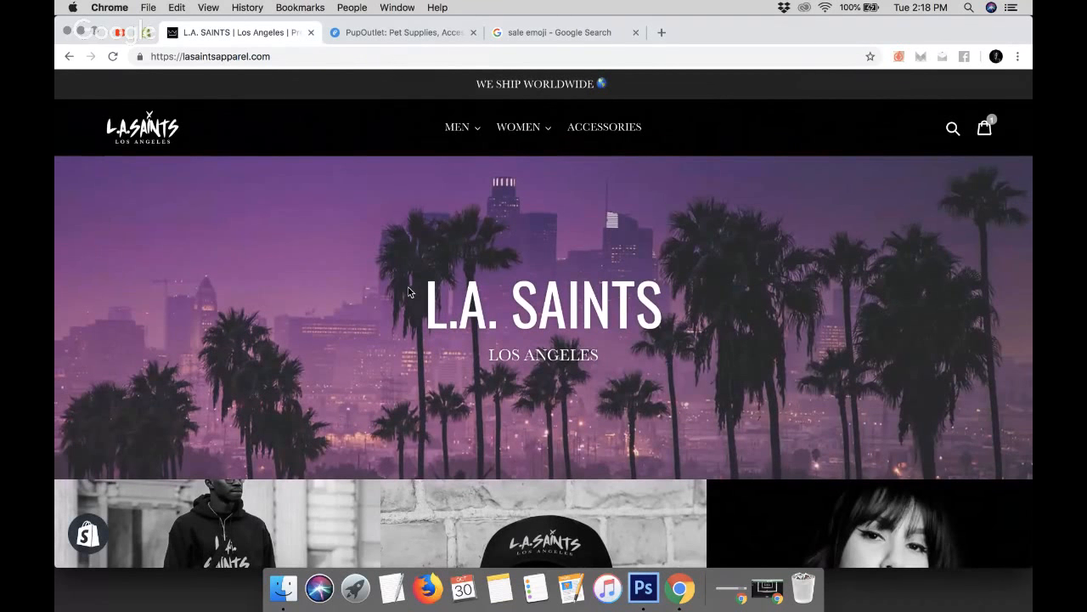
left_click(146, 33)
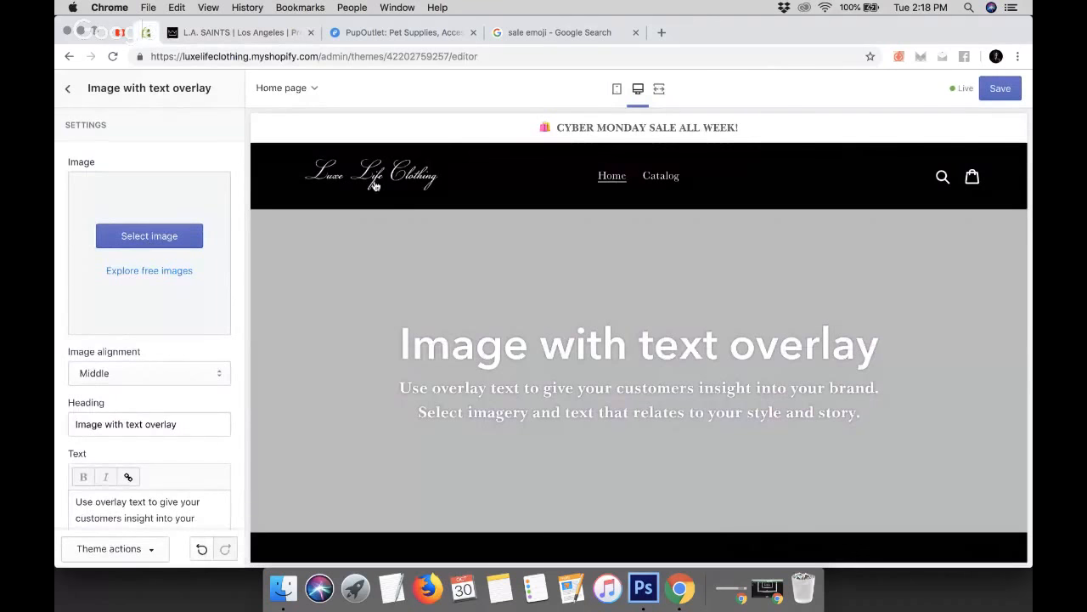
Search the free images for "luxury" and set a photo of men in tuxedos holding champagne as the section image
left_click(156, 245)
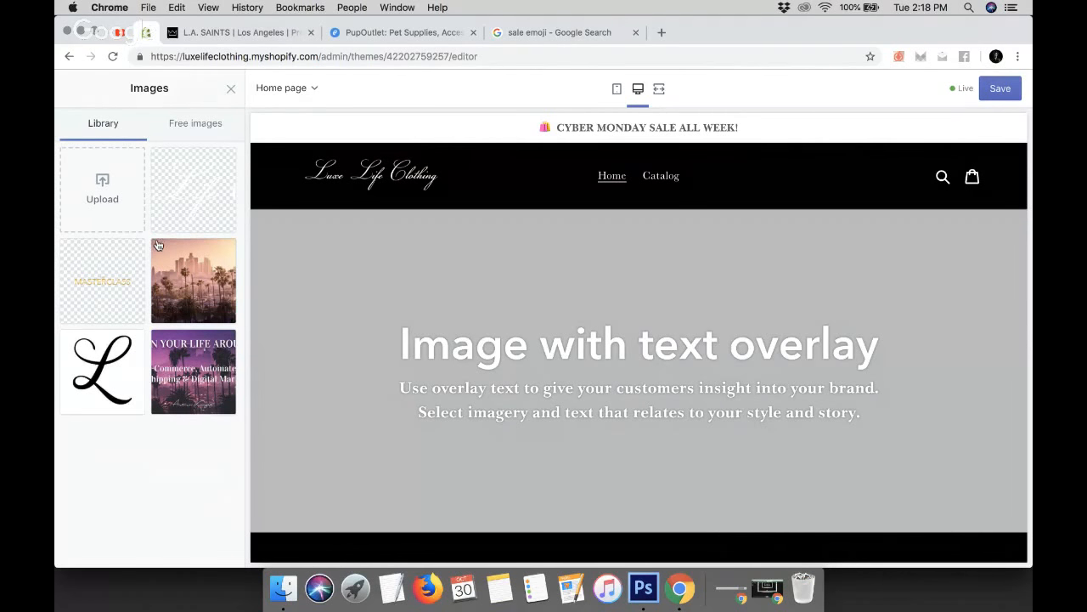
left_click(196, 124)
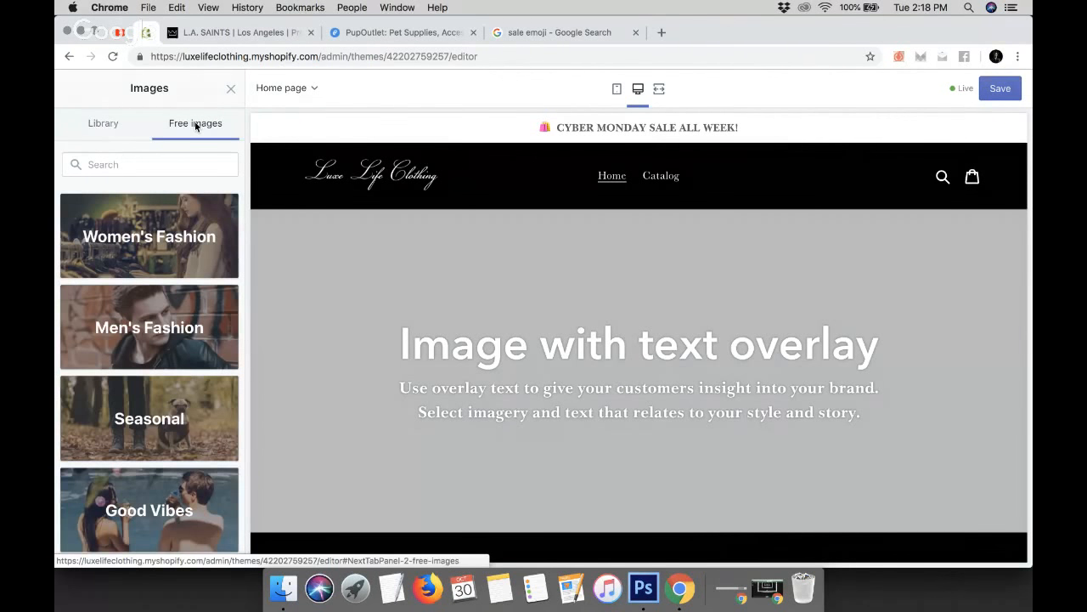
scroll(191, 329, "down", 10)
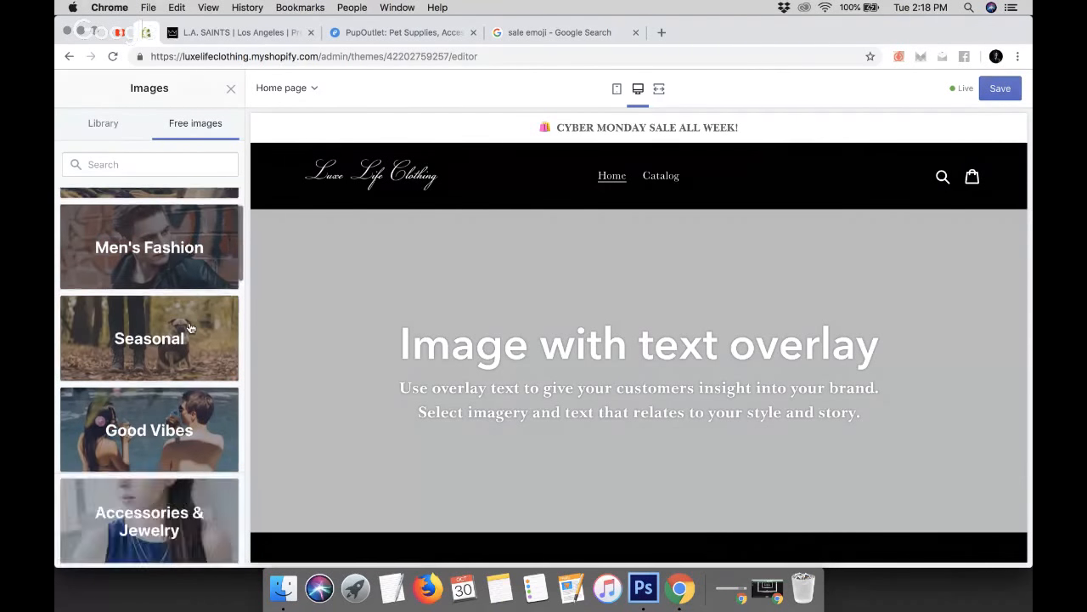
scroll(190, 329, "down", 15)
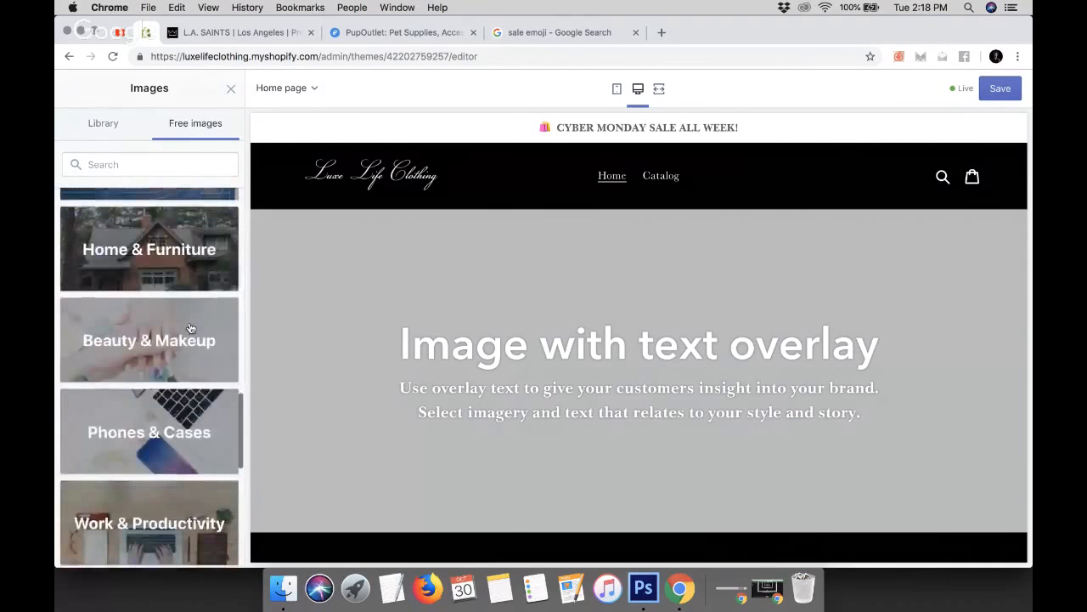
scroll(191, 329, "up", 20)
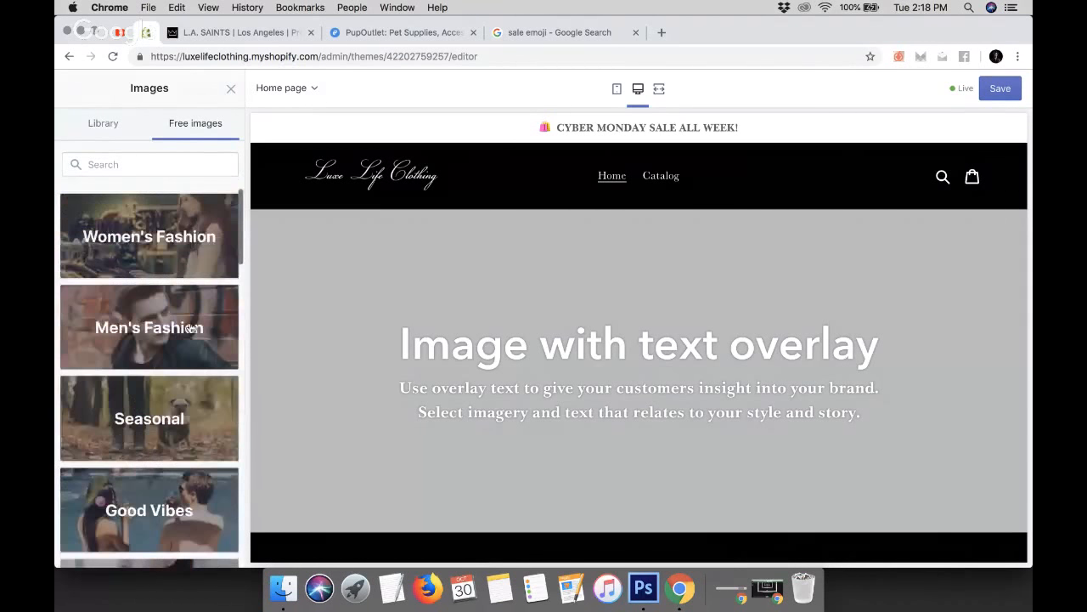
left_click(186, 164)
type("luxury")
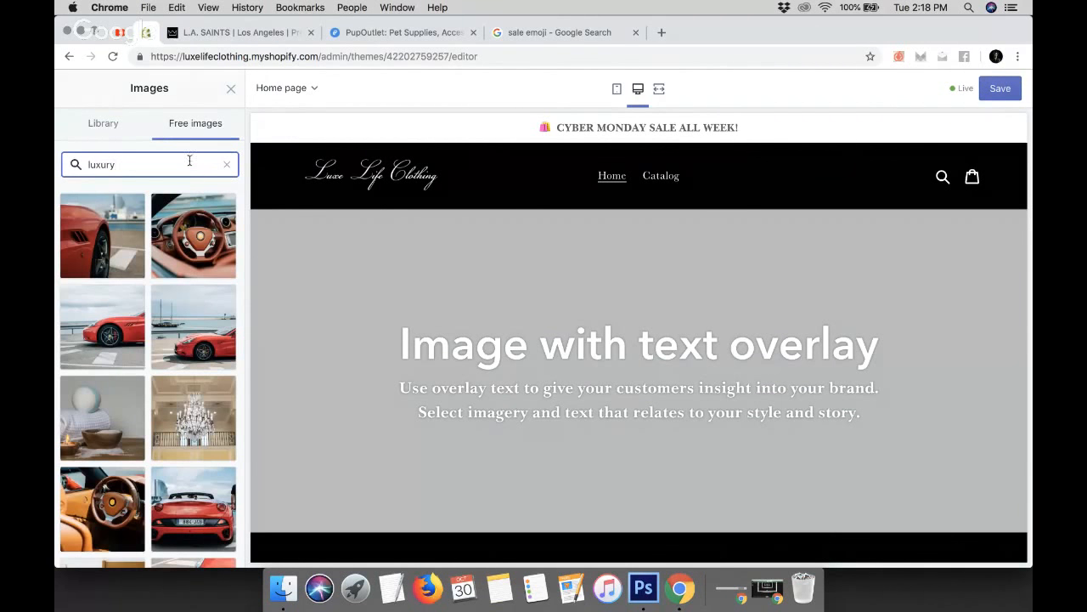
scroll(140, 357, "down", 2)
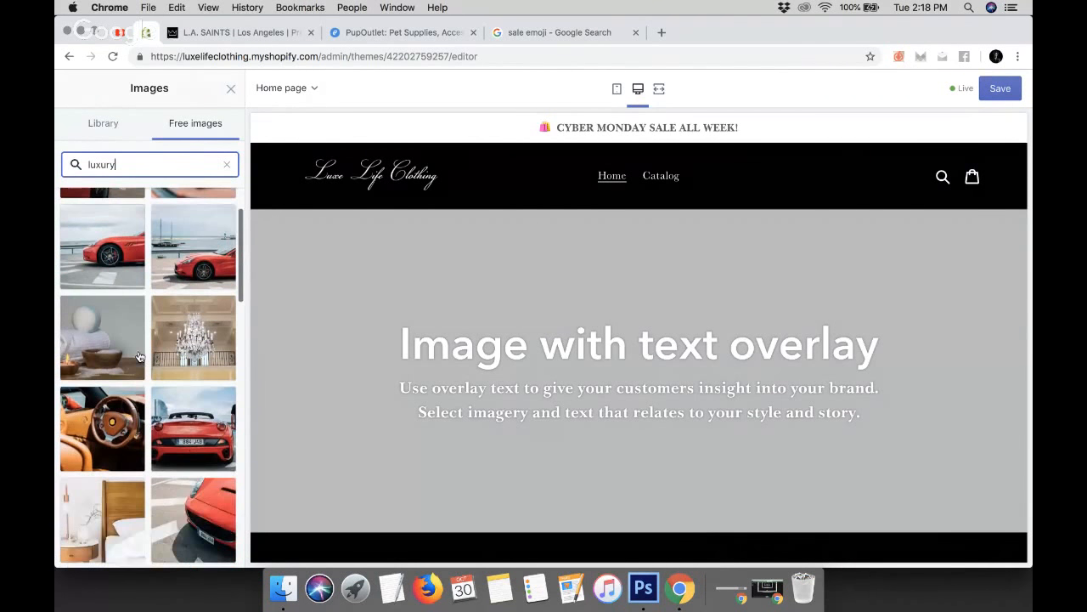
scroll(140, 357, "down", 5)
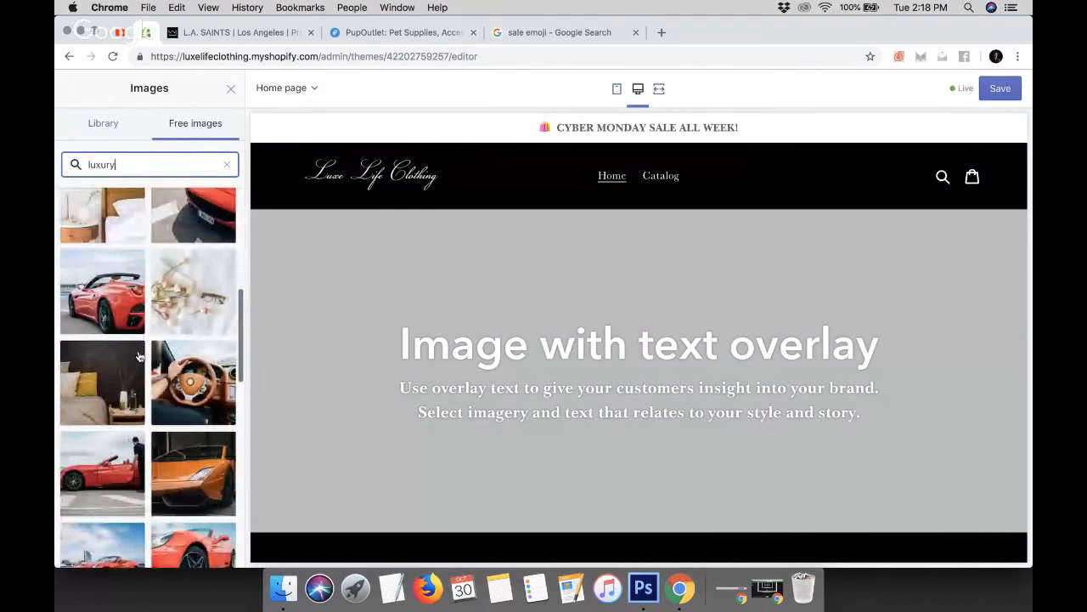
scroll(141, 357, "down", 8)
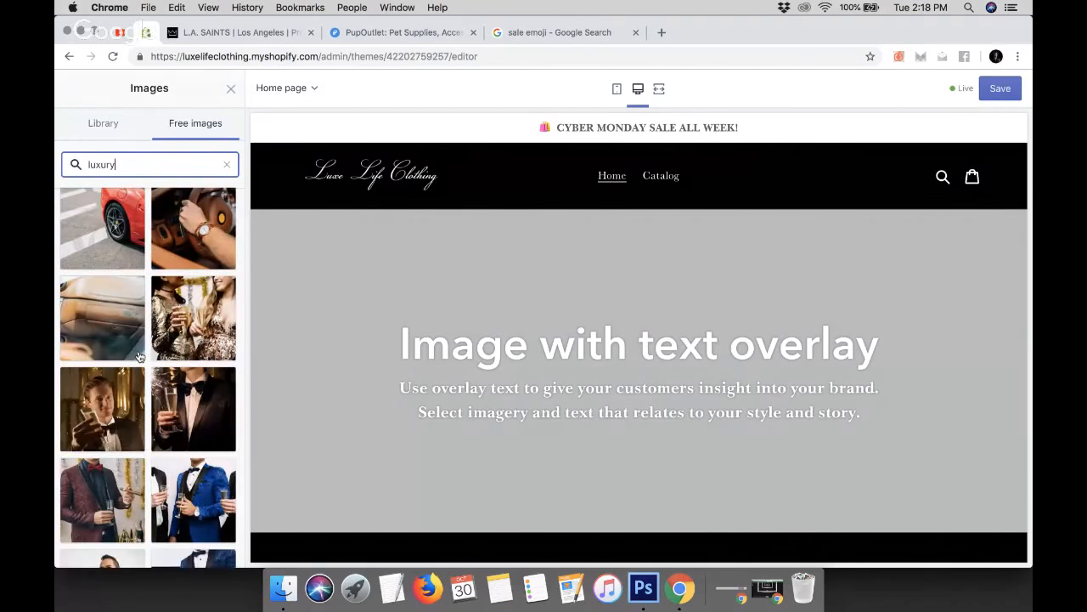
scroll(141, 356, "down", 3)
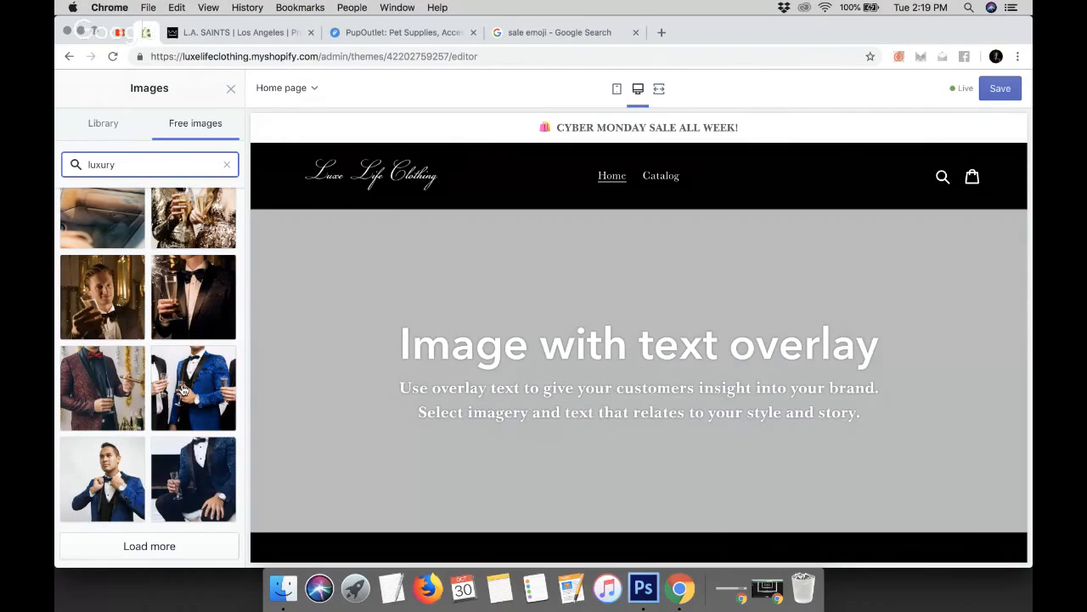
left_click(183, 390)
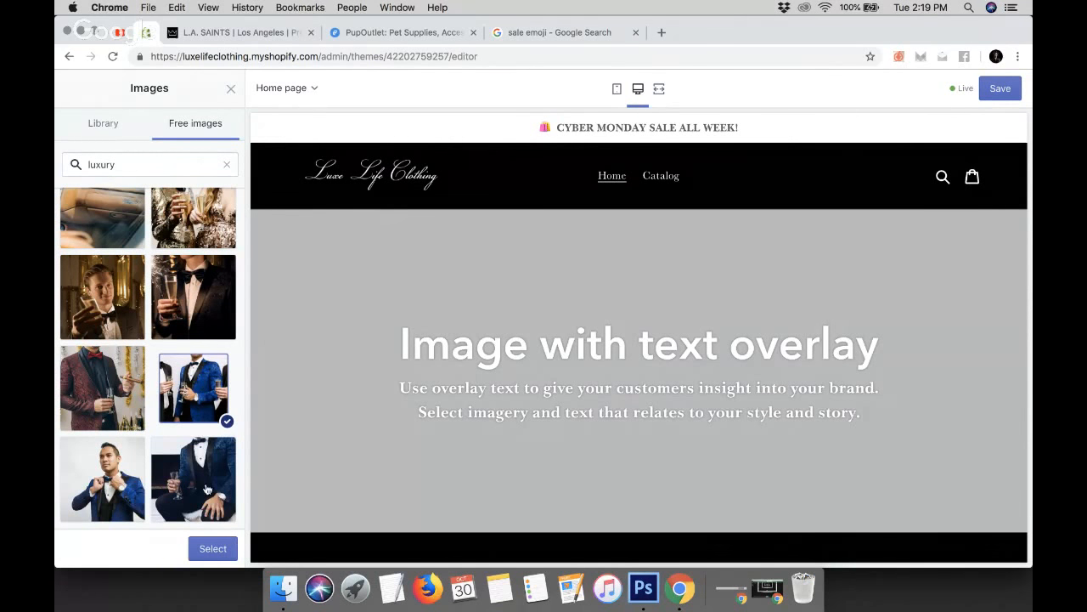
left_click(206, 550)
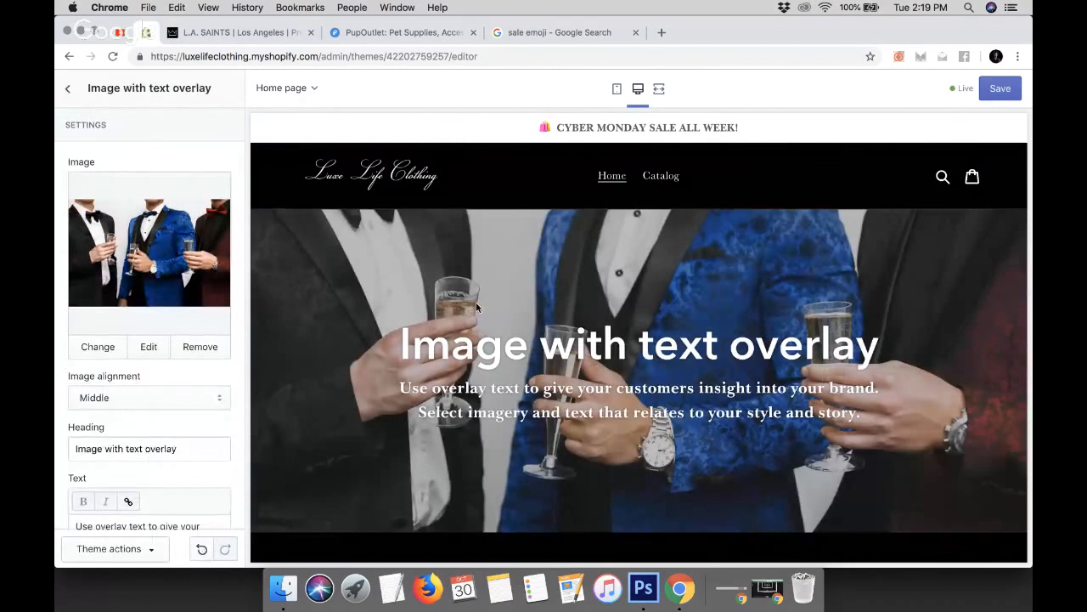
Change the overlay section's heading to "Stylish, Sleek and Modern."
scroll(477, 306, "down", 3)
scroll(478, 306, "up", 2)
scroll(477, 306, "up", 1)
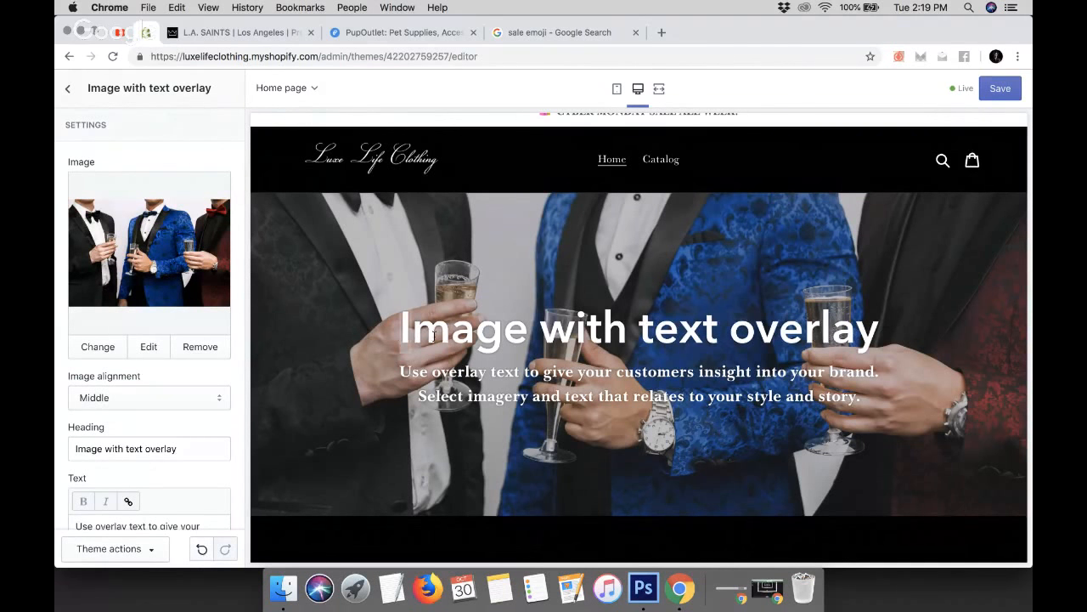
left_click_drag(401, 332, 909, 324)
left_click(544, 252)
scroll(140, 357, "down", 1)
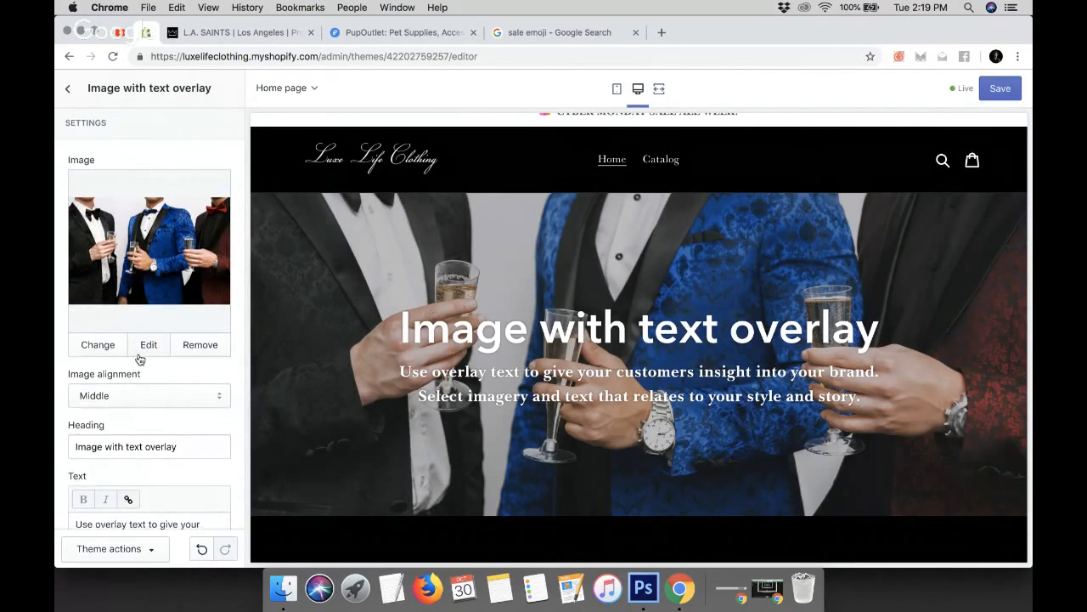
scroll(140, 357, "down", 3)
triple_click(129, 382)
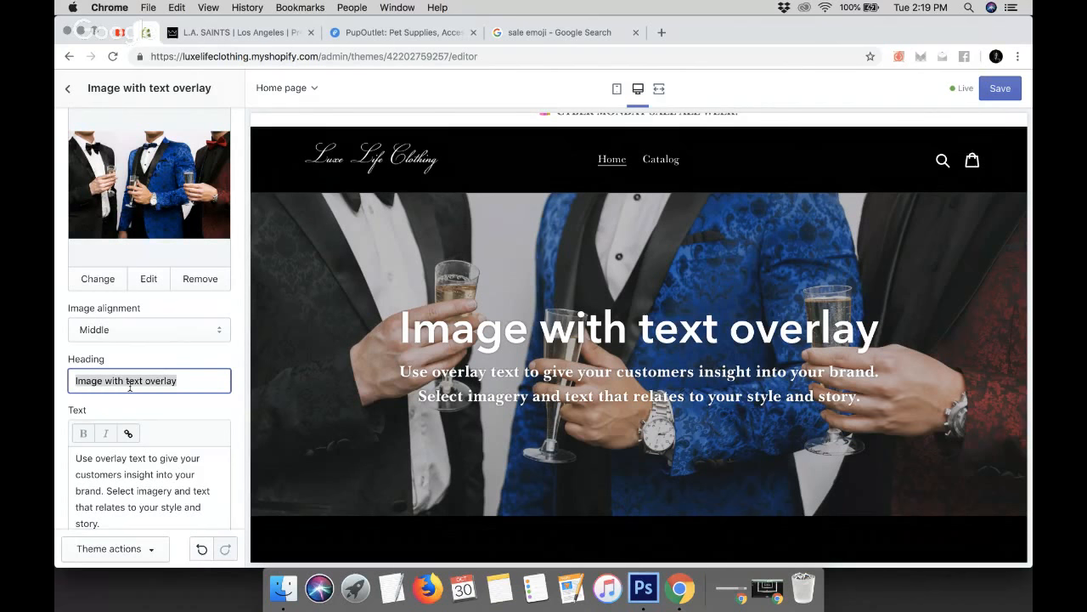
type("St")
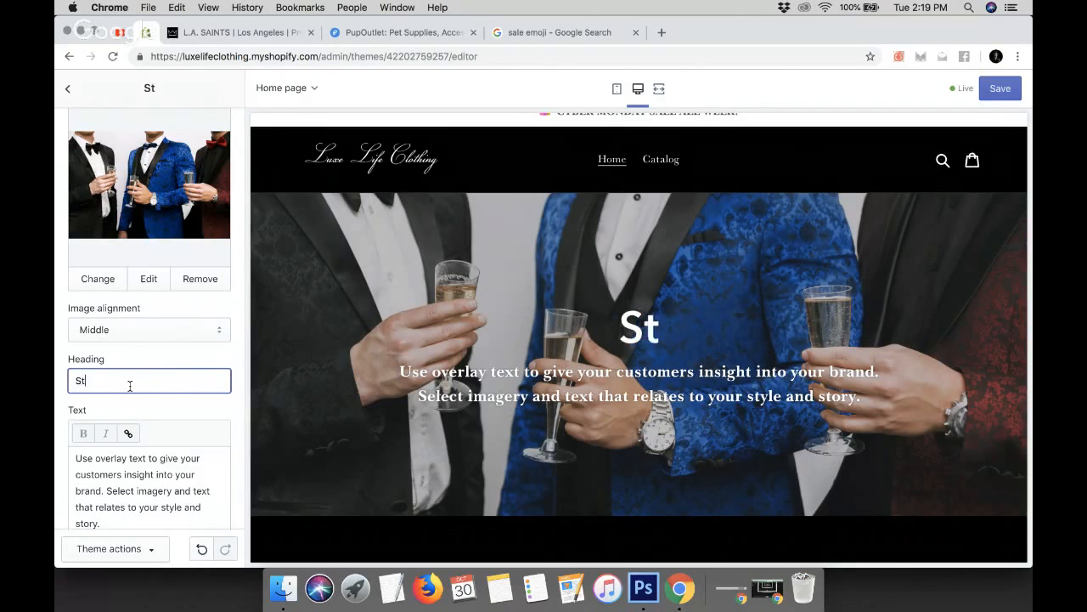
type("ylish, Sle")
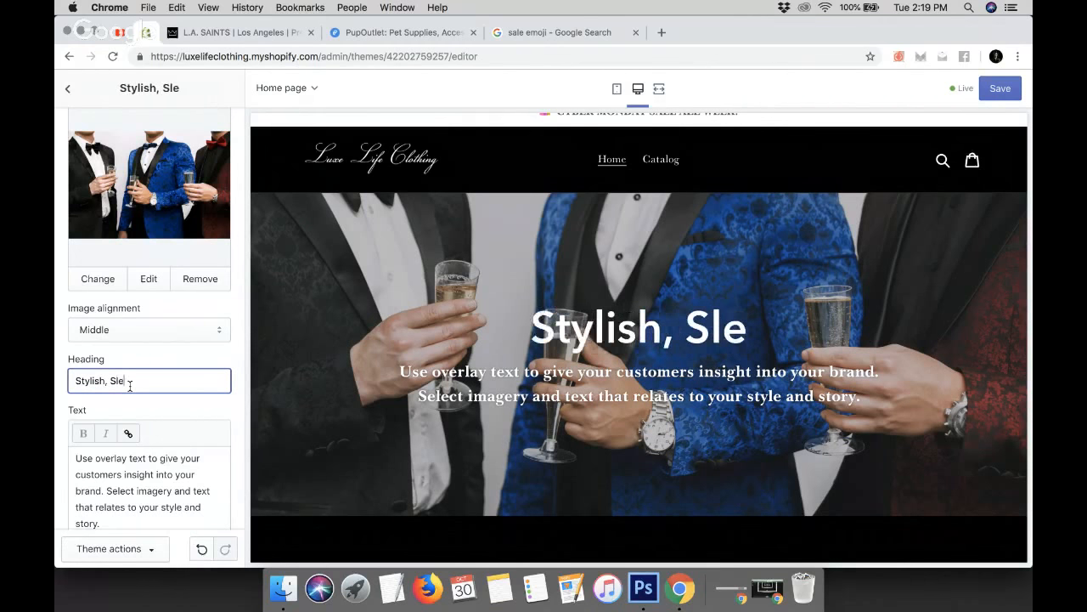
type("ek and Modern.")
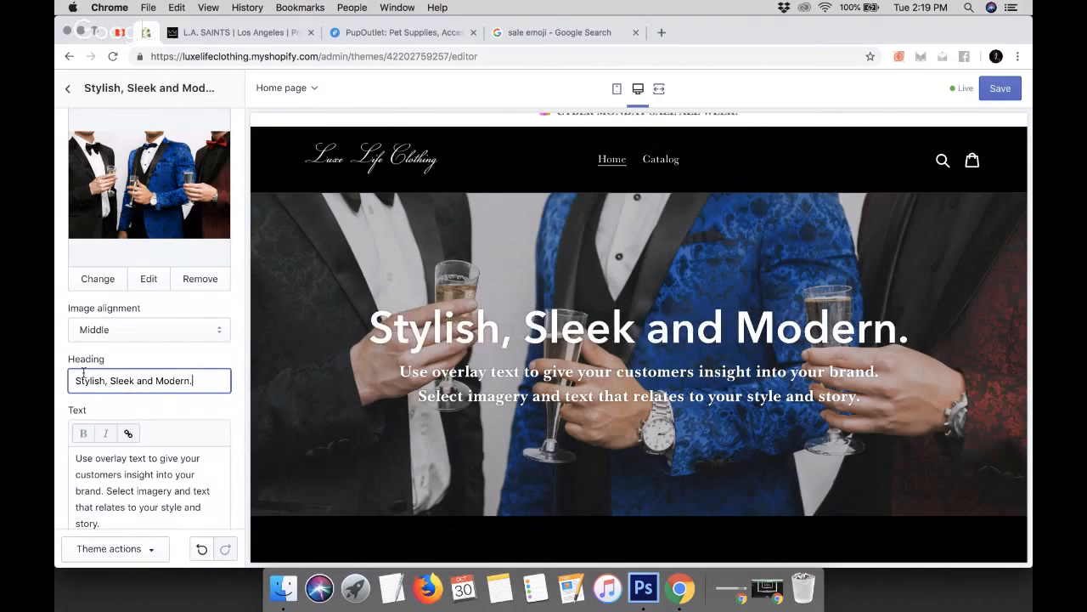
Replace the overlay text with "Discover The Life of Luxury with Luxe Life Clothing."
scroll(107, 484, "down", 1)
left_click(108, 501)
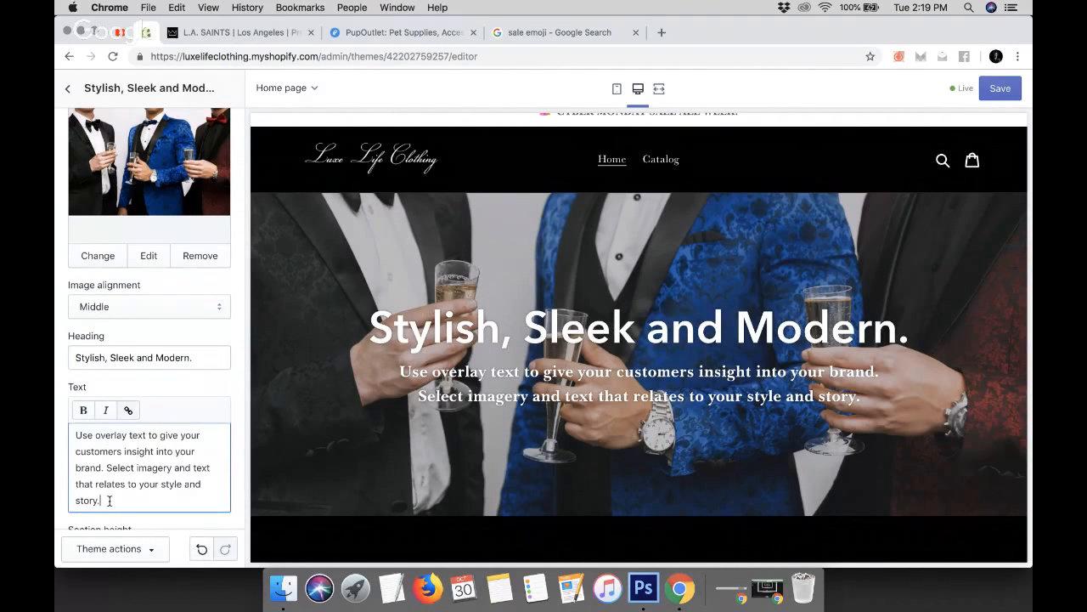
left_click_drag(109, 501, 53, 428)
type("Disco")
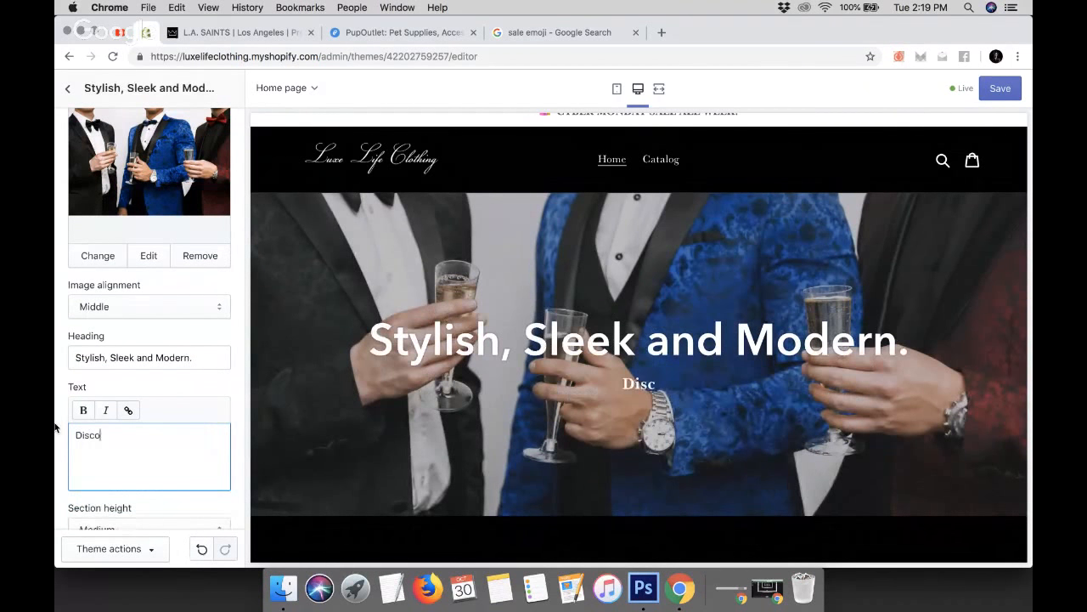
type("ver")
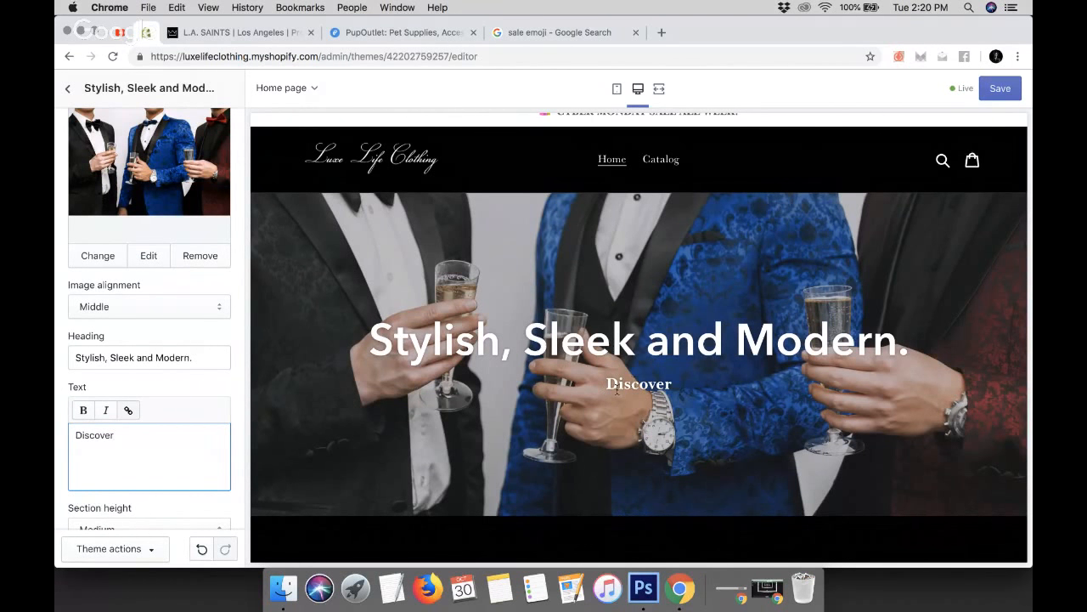
type(" The Life of L")
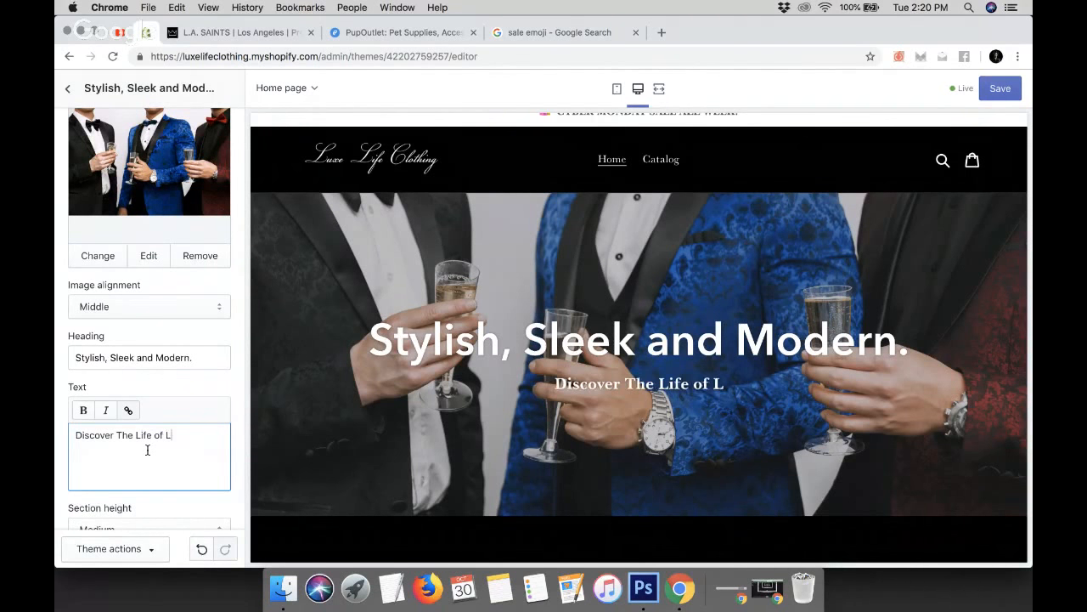
type("uxury with ")
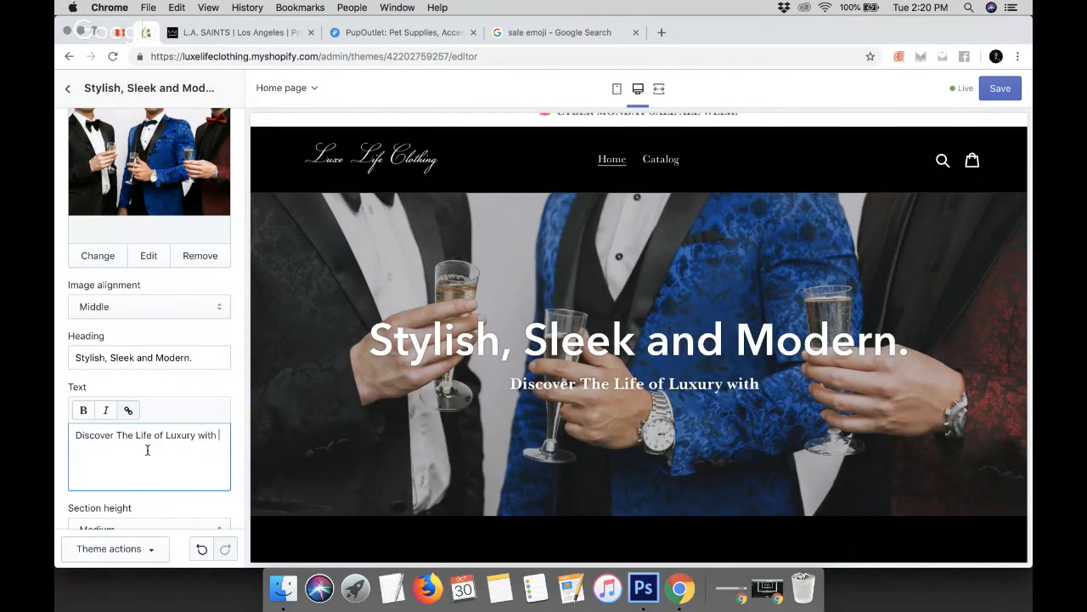
type("Luxe Life ")
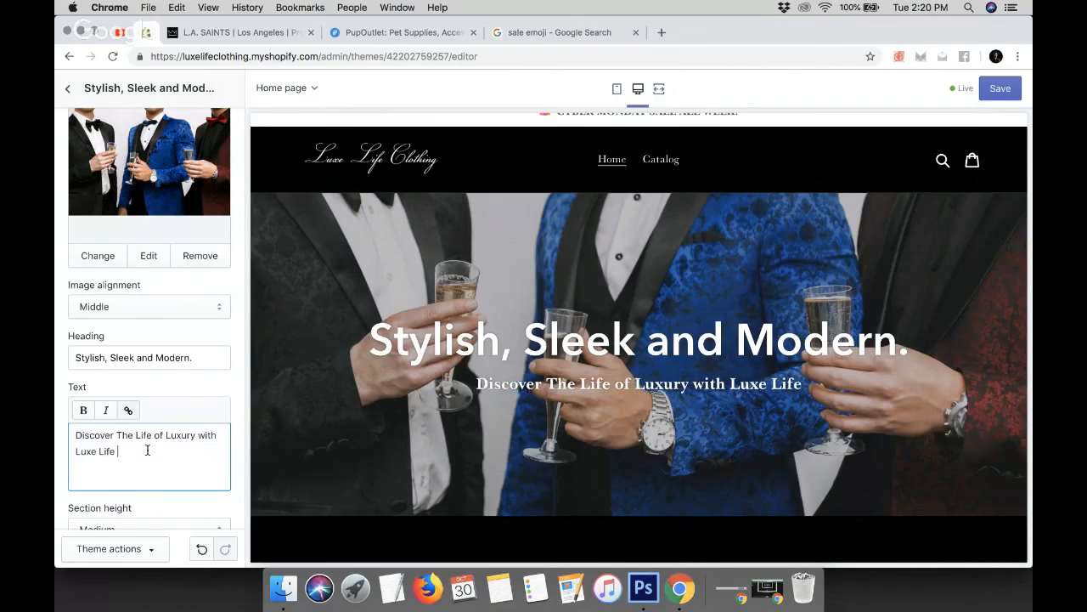
type("Clothing")
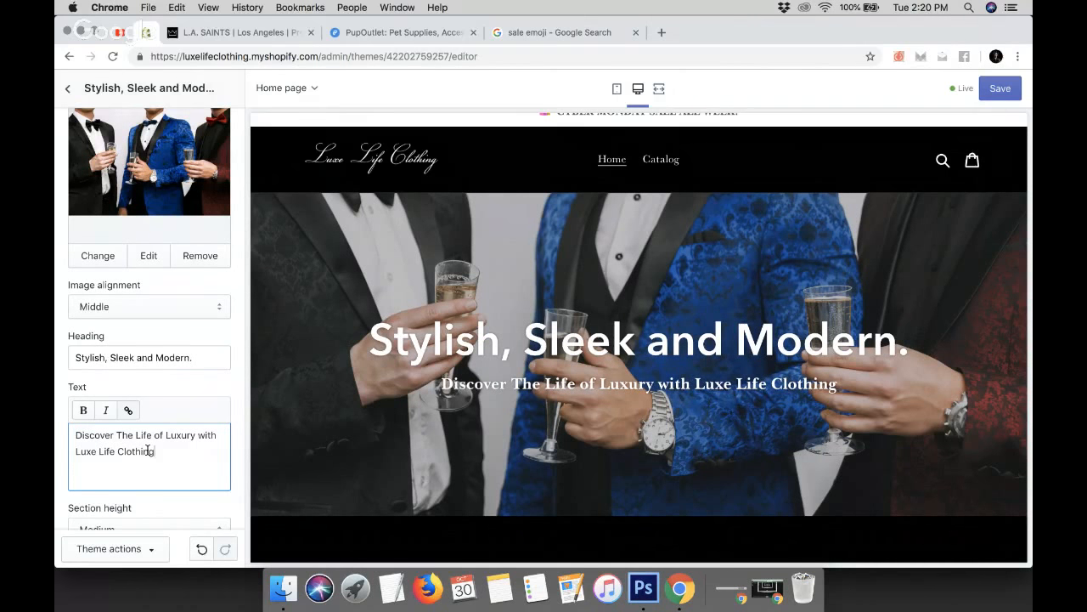
type(".")
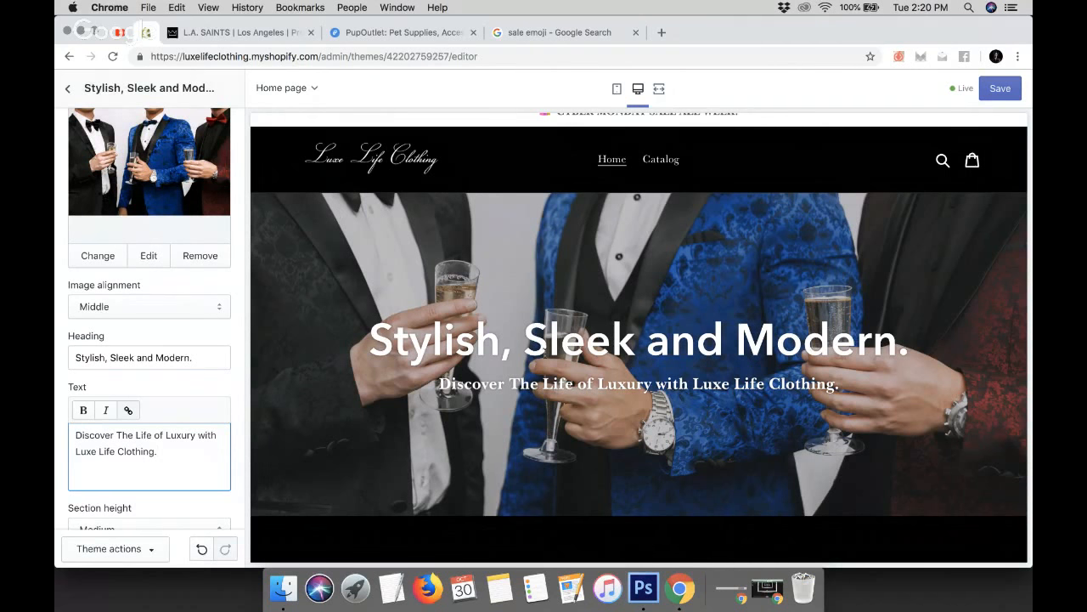
Try out the different section heights for the image with text overlay section
scroll(115, 406, "down", 3)
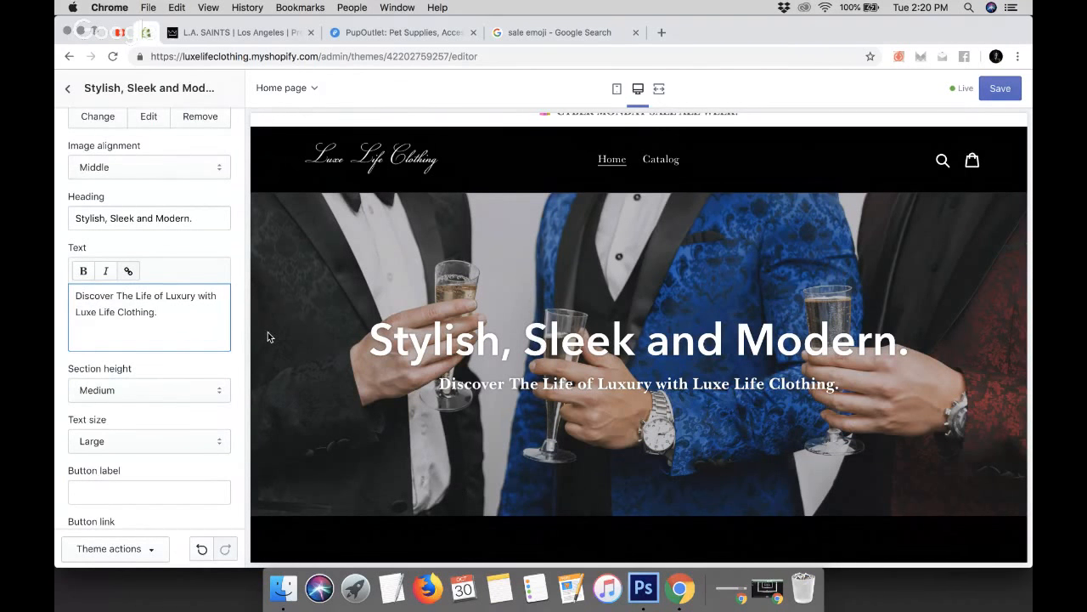
left_click(129, 390)
left_click(107, 365)
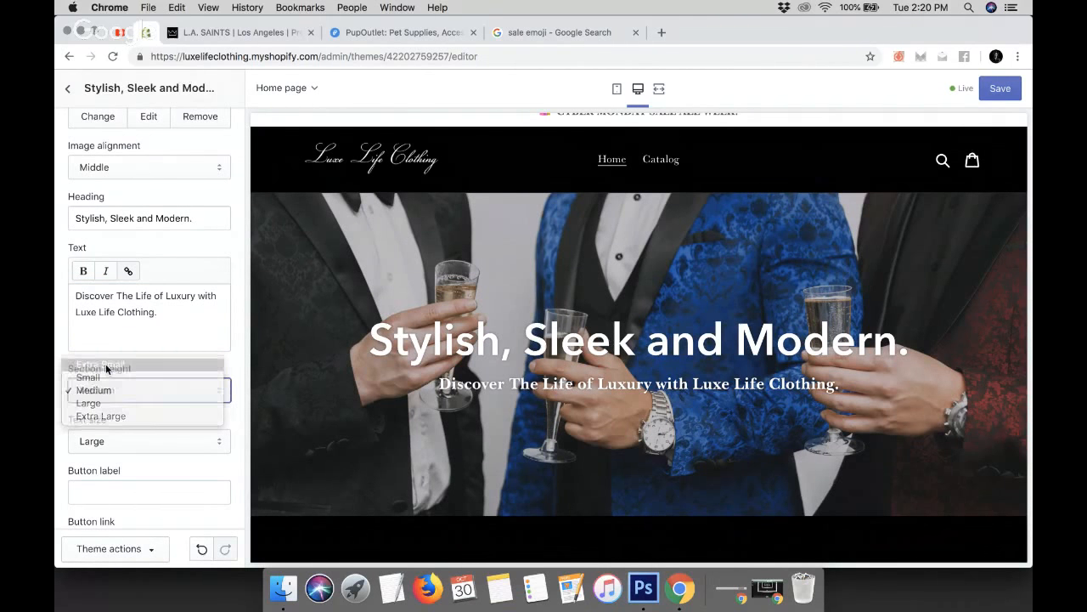
left_click(123, 393)
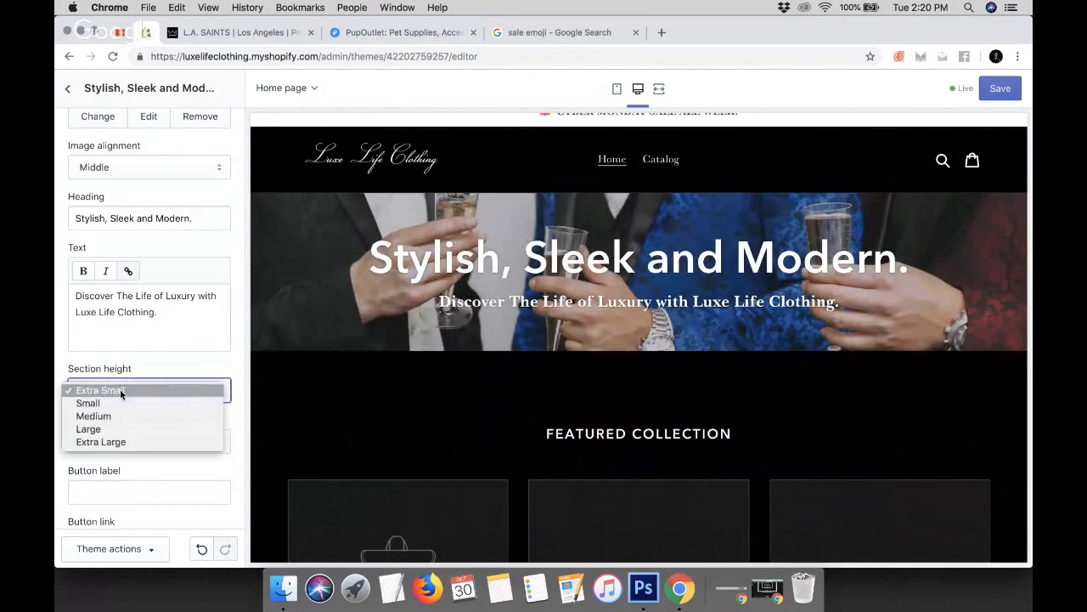
left_click(123, 403)
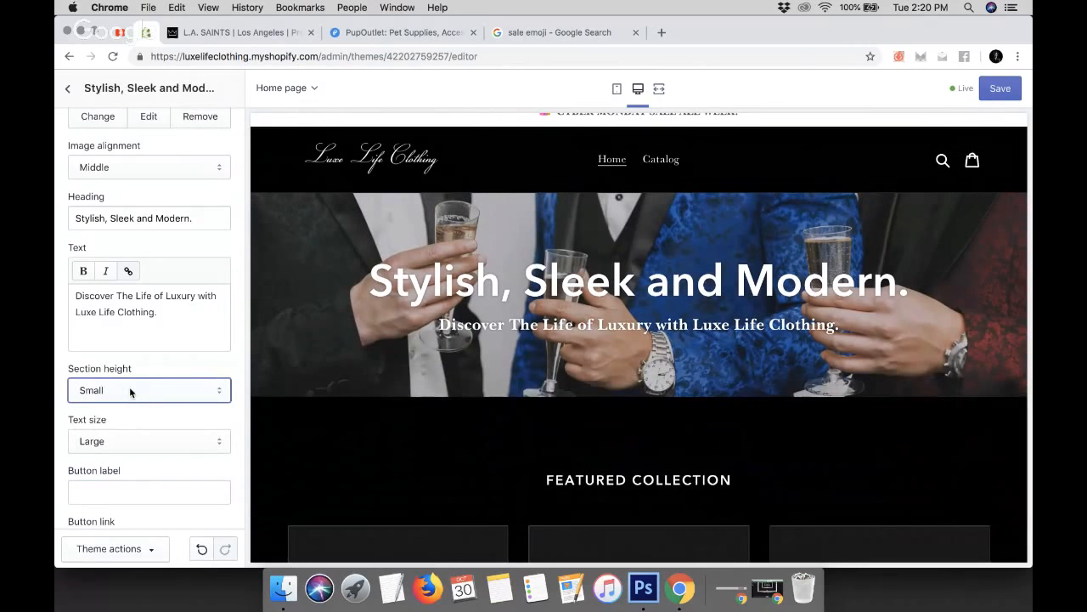
left_click(130, 391)
left_click(134, 401)
left_click(136, 393)
left_click(125, 403)
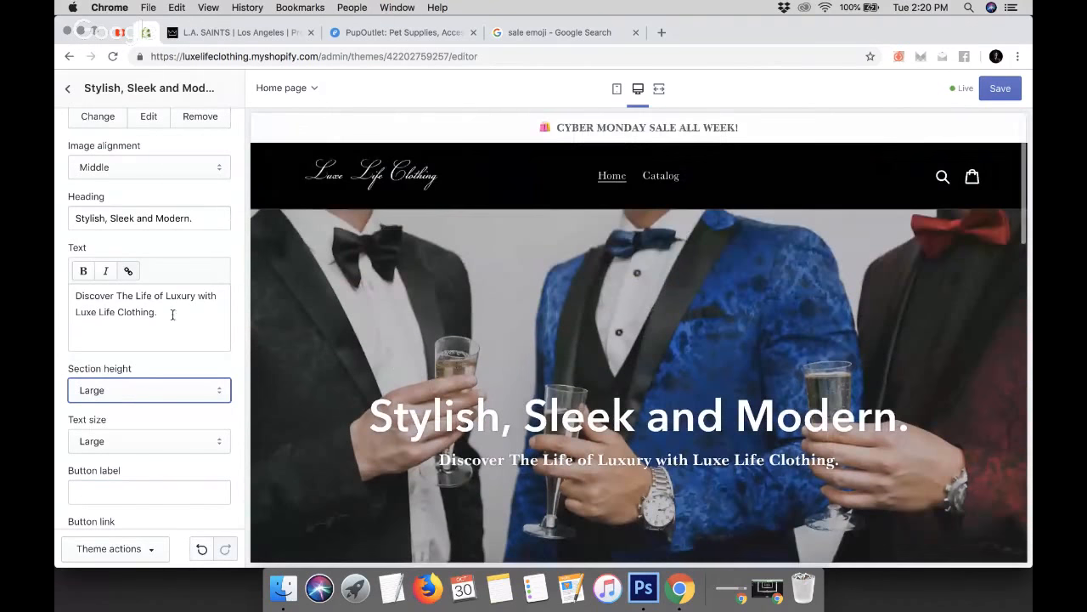
left_click(138, 390)
left_click(116, 403)
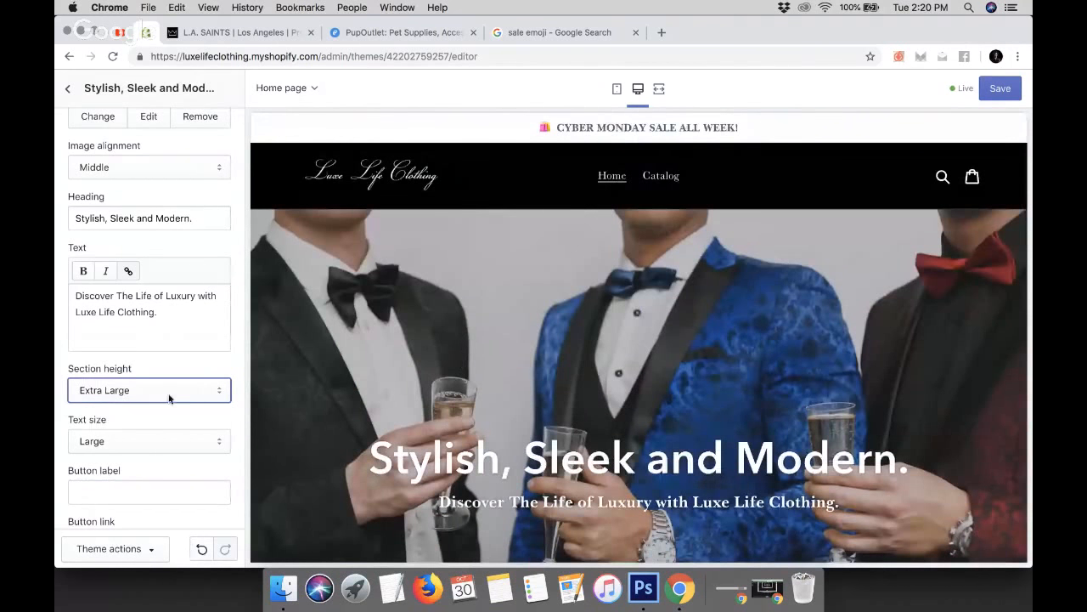
left_click(132, 390)
left_click(110, 367)
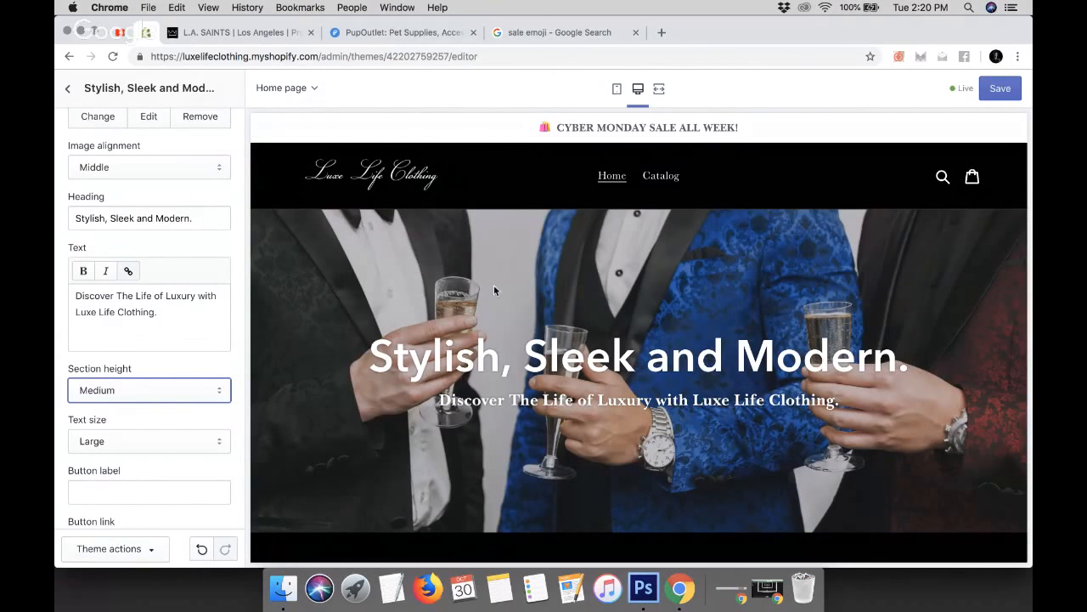
Set the overlay section's height to Extra Large
left_click(131, 390)
left_click(115, 416)
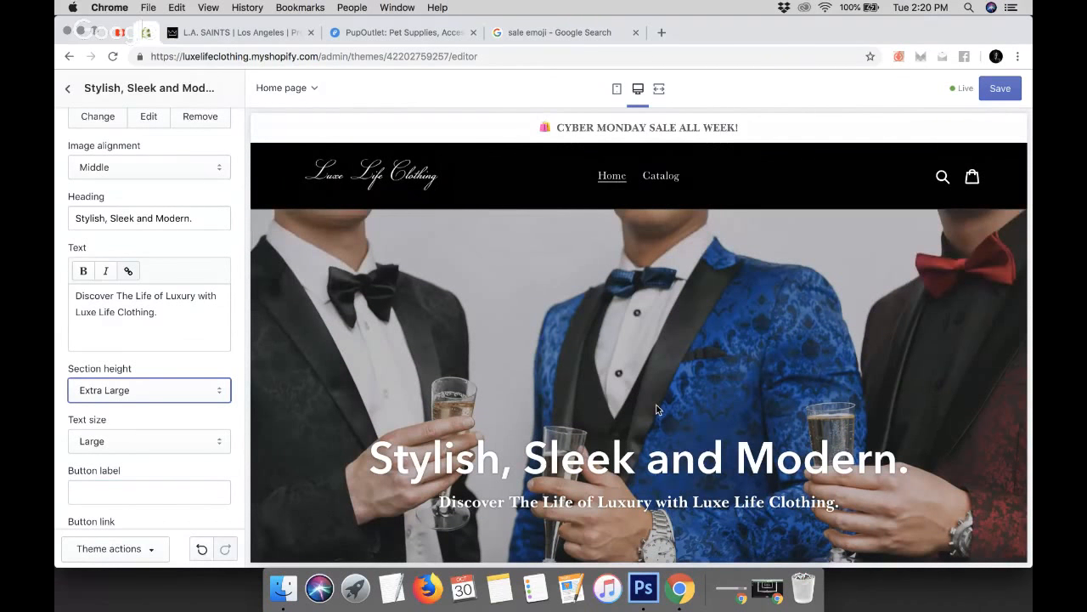
scroll(656, 410, "down", 10)
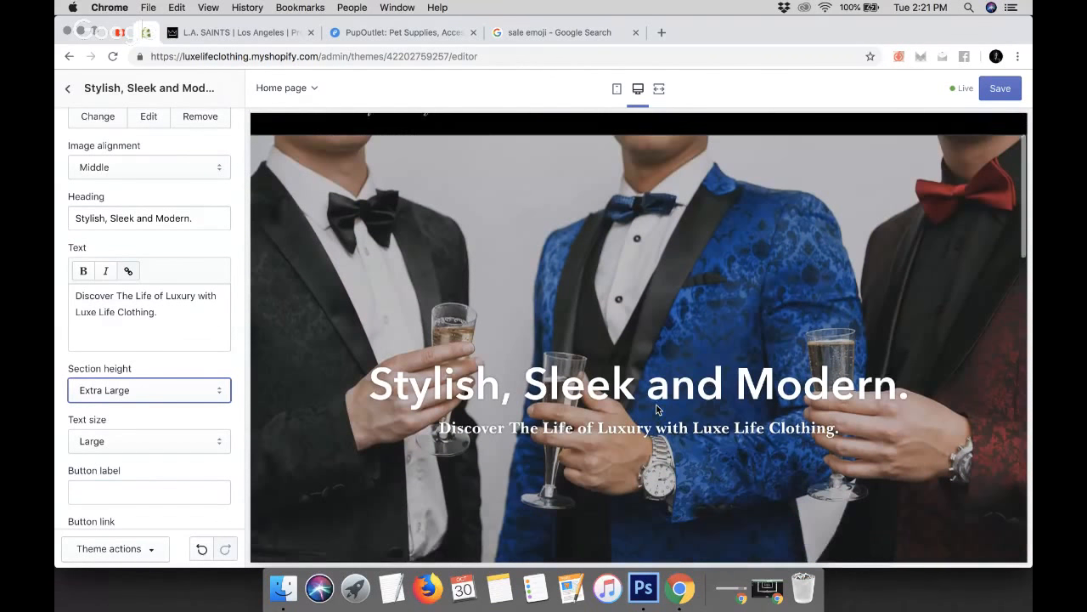
Set the image with text overlay section's height to Medium
scroll(656, 409, "down", 5)
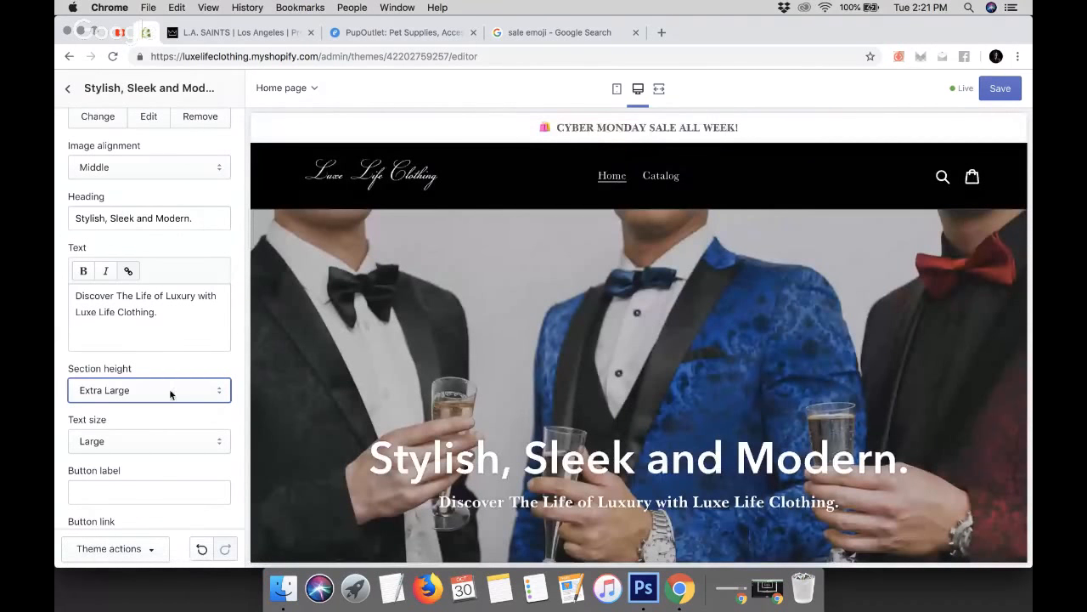
left_click(170, 391)
left_click(118, 370)
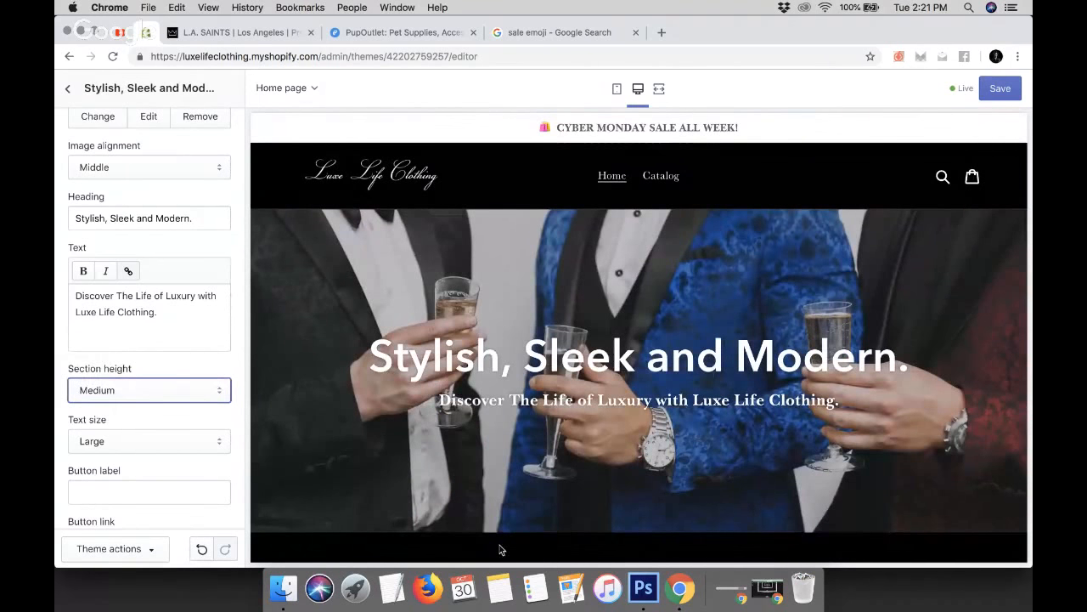
scroll(332, 541, "down", 1)
scroll(332, 541, "down", 3)
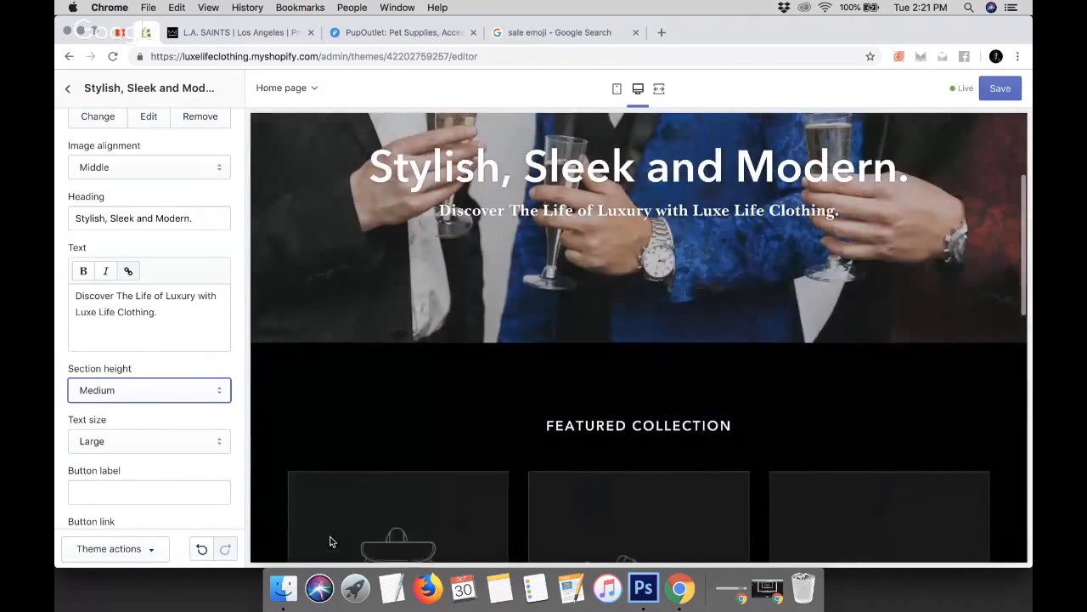
scroll(331, 541, "up", 4)
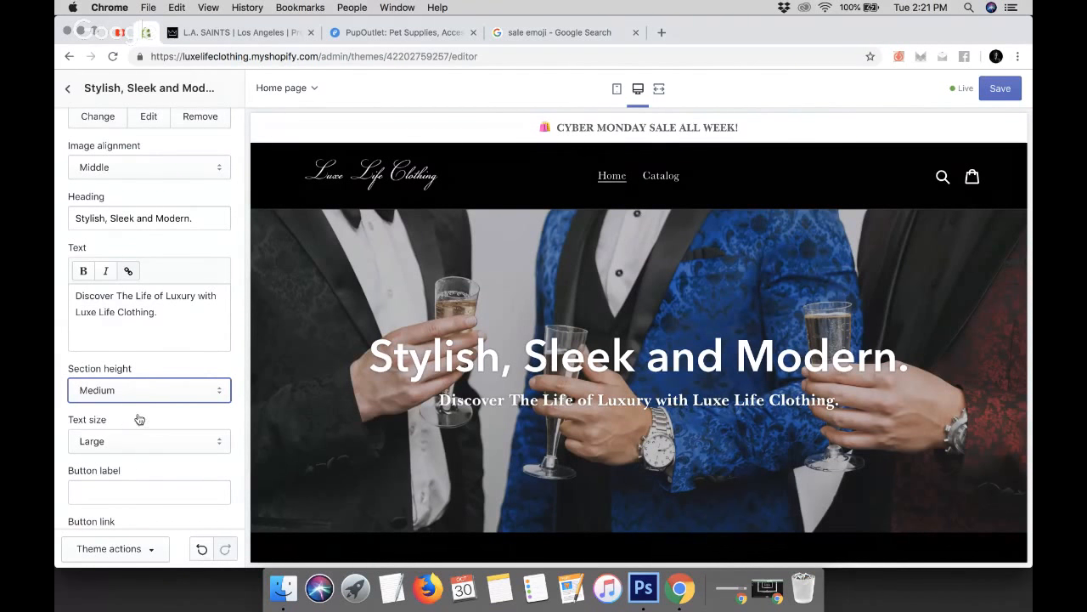
scroll(133, 441, "down", 3)
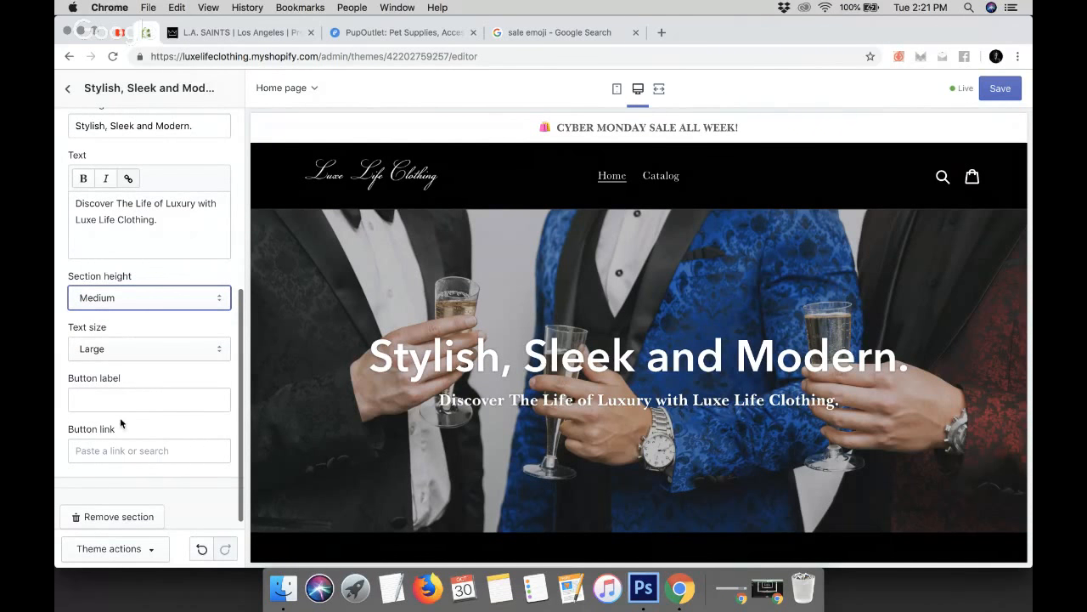
Enter "Shop The Latest Trends" as the overlay section's button label
left_click(160, 378)
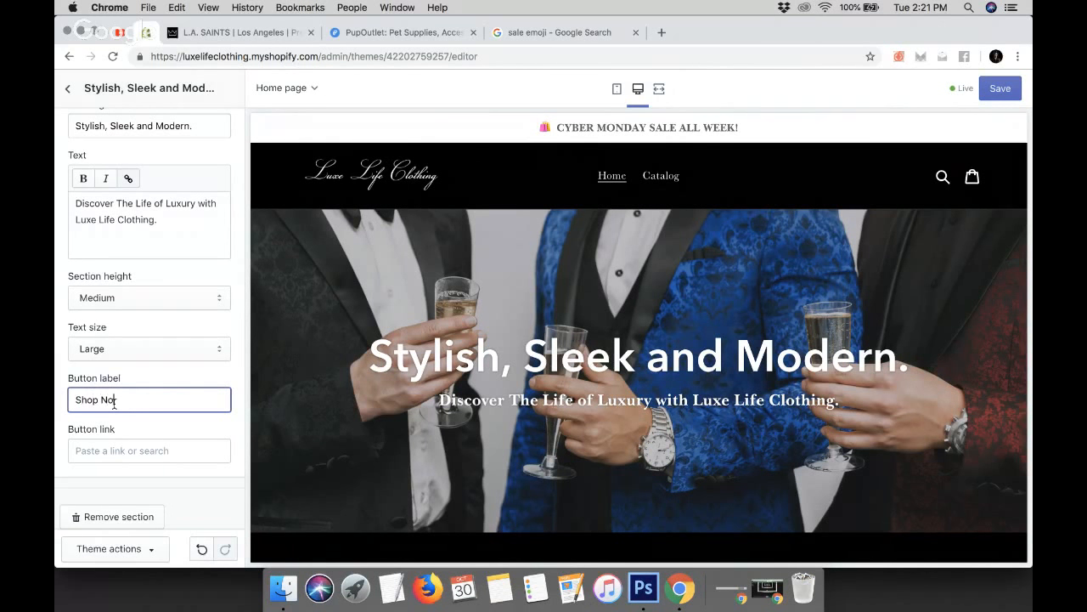
left_click_drag(101, 399, 157, 396)
type("The Latest Trends")
Link the overlay button to the Men's Clothes collection and save the theme
left_click(122, 450)
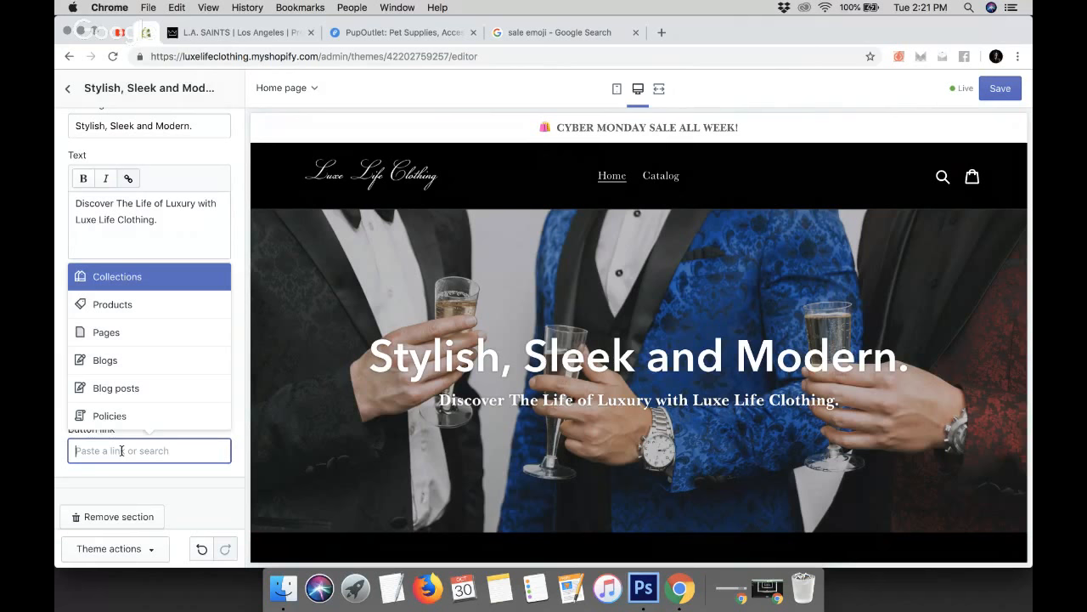
left_click(145, 286)
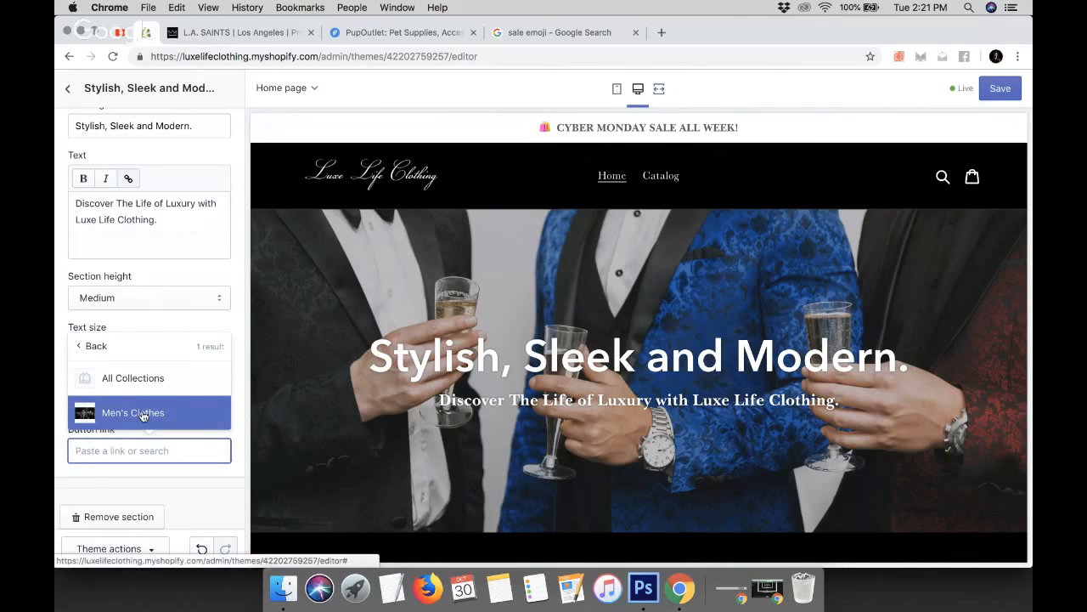
left_click(143, 414)
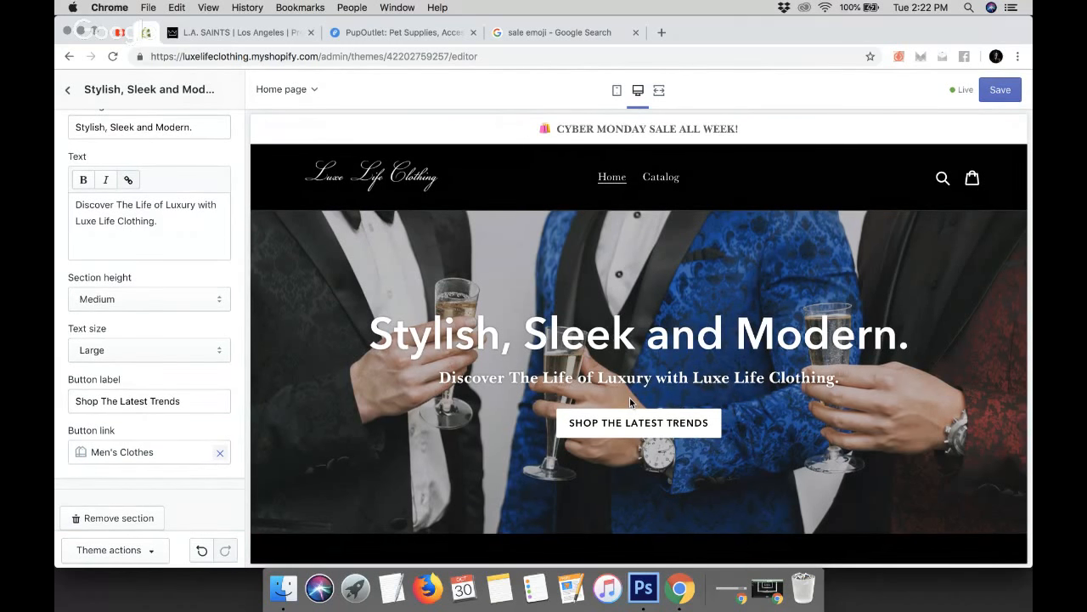
left_click(999, 88)
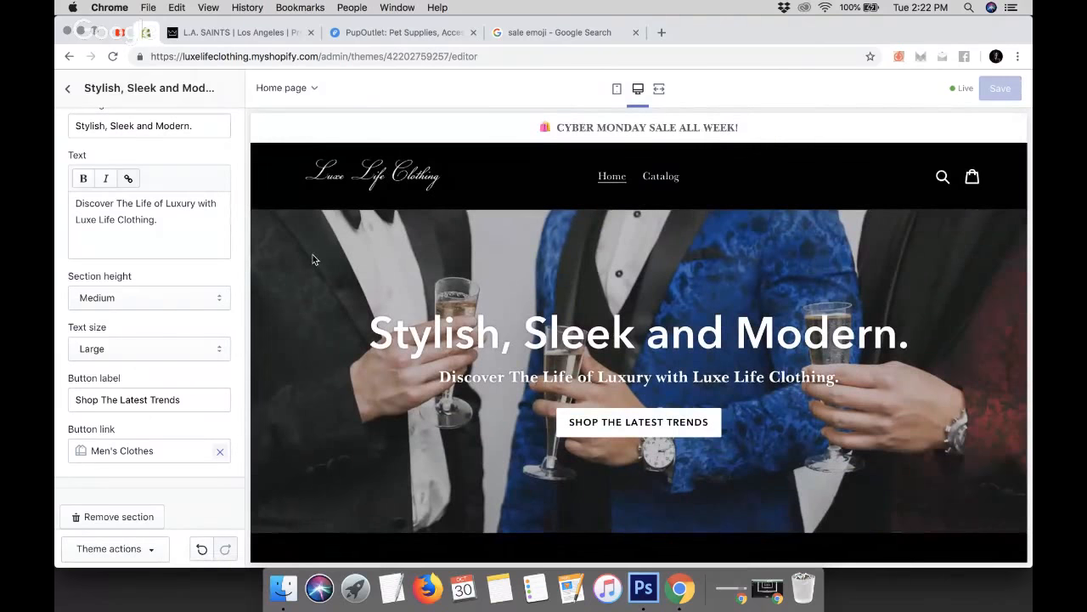
scroll(313, 259, "down", 5)
scroll(312, 259, "down", 5)
scroll(313, 259, "up", 10)
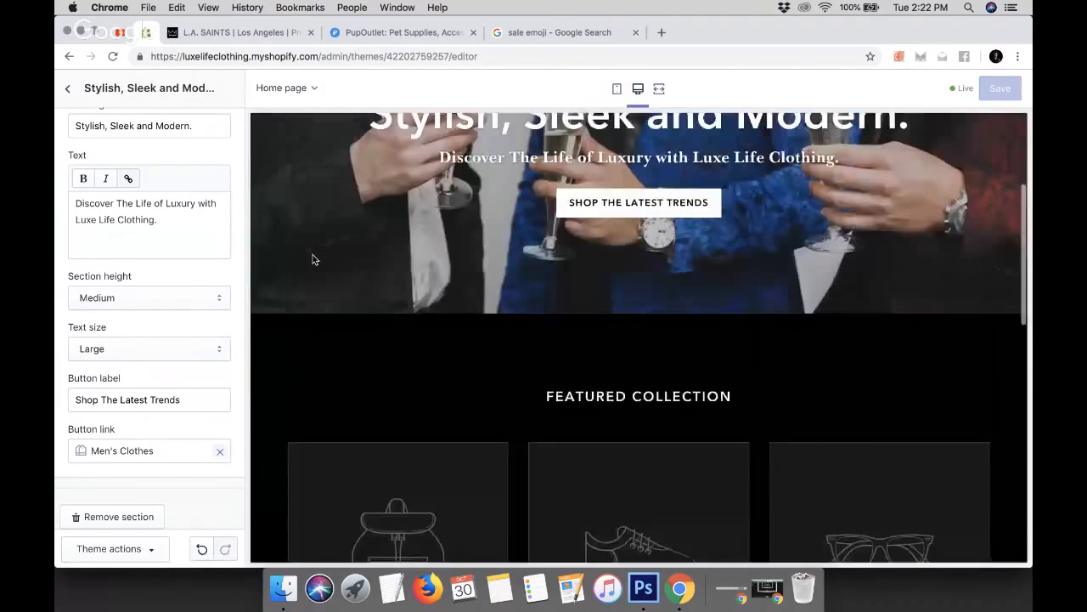
left_click(68, 88)
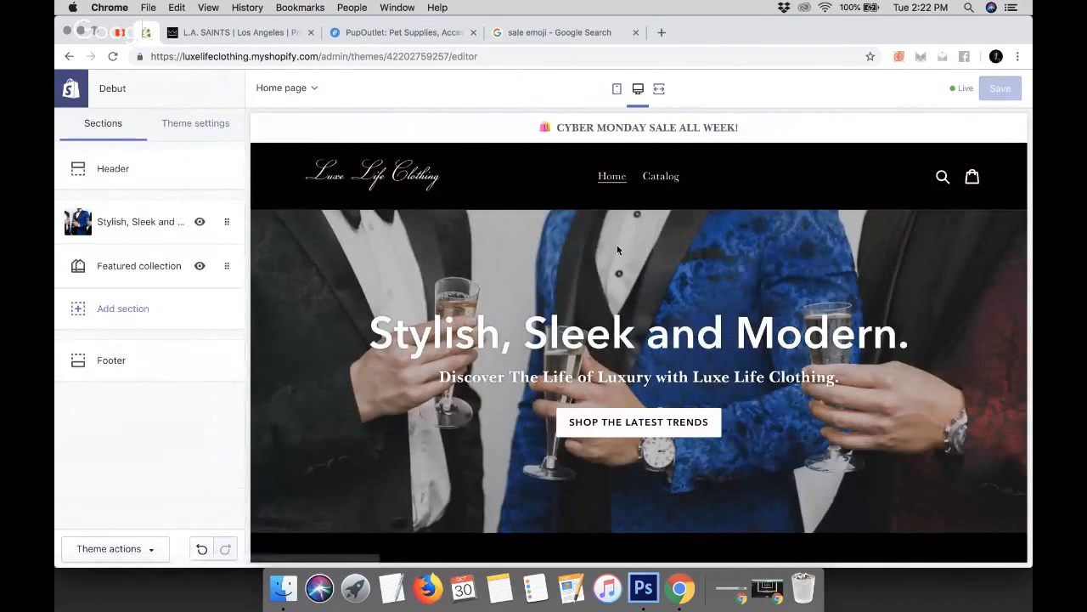
Scroll through the L.A. SAINTS home page to study its section layout
left_click(233, 34)
scroll(370, 304, "down", 4)
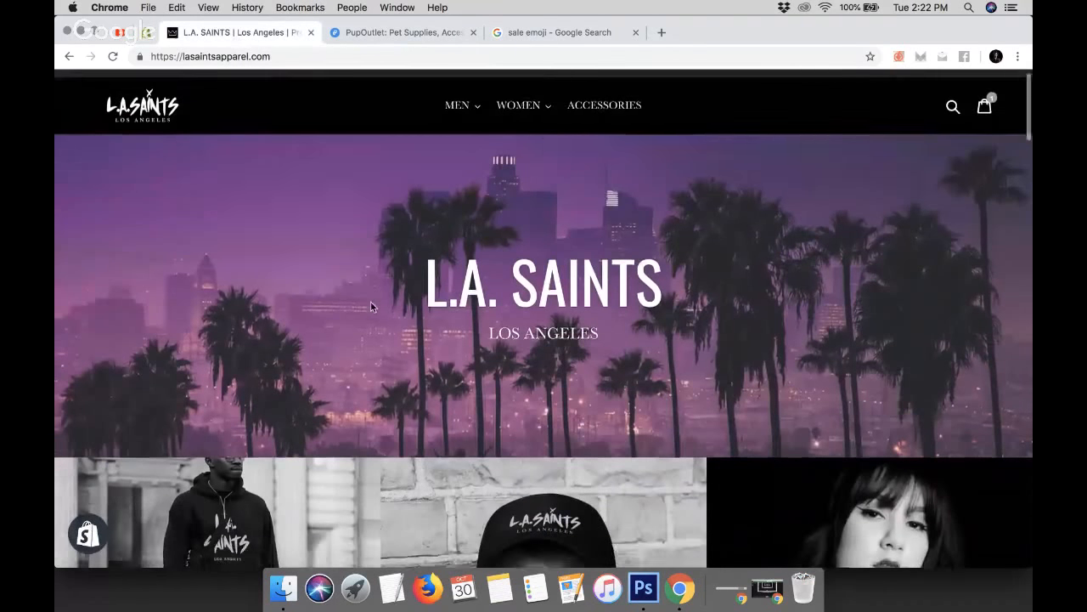
scroll(370, 300, "down", 1)
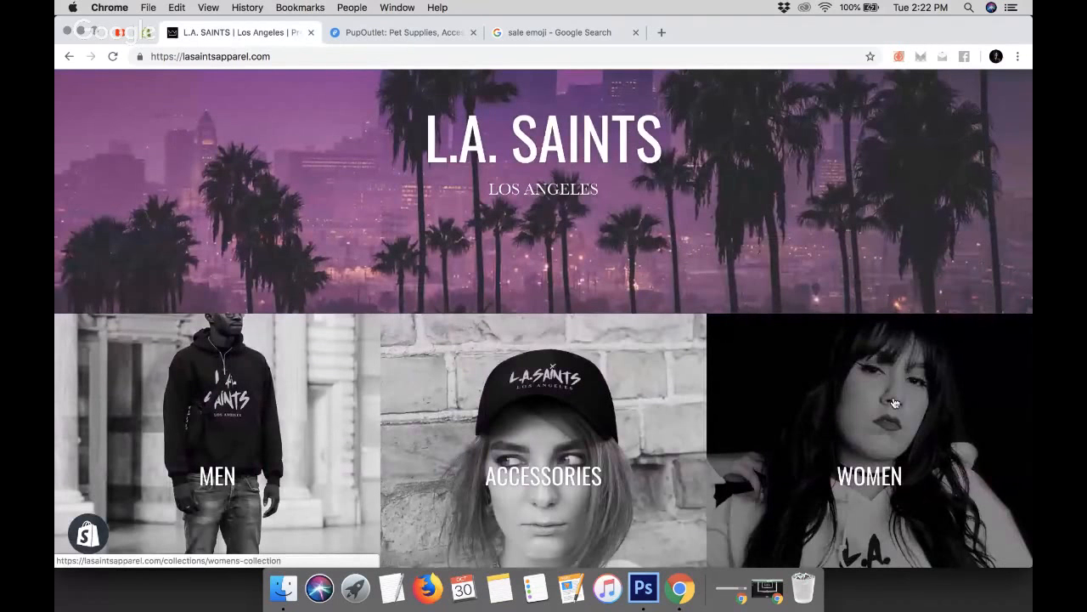
scroll(605, 402, "down", 5)
scroll(609, 403, "down", 10)
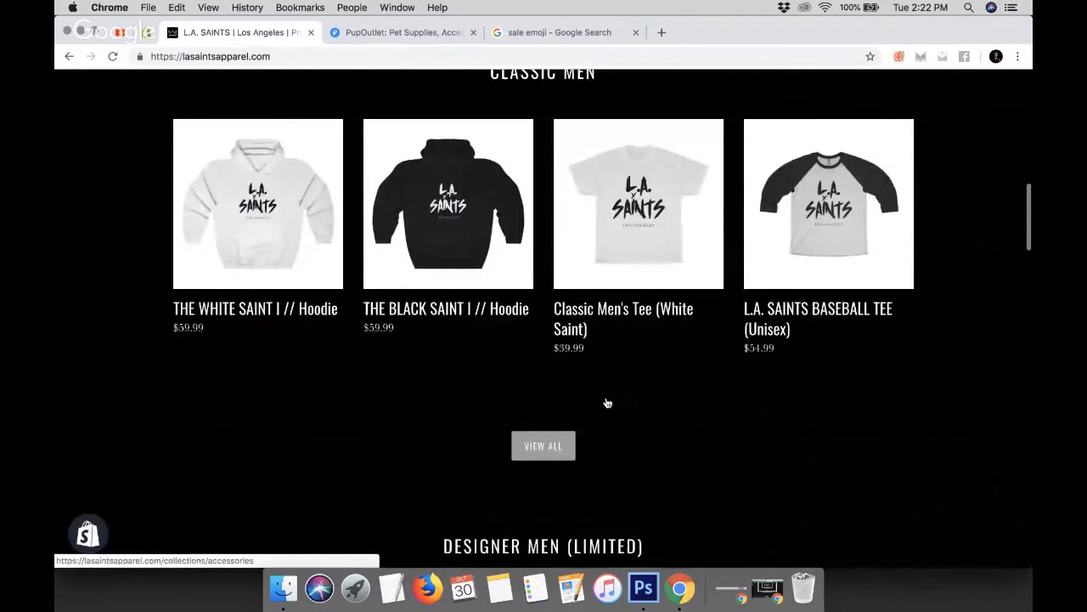
scroll(401, 448, "down", 12)
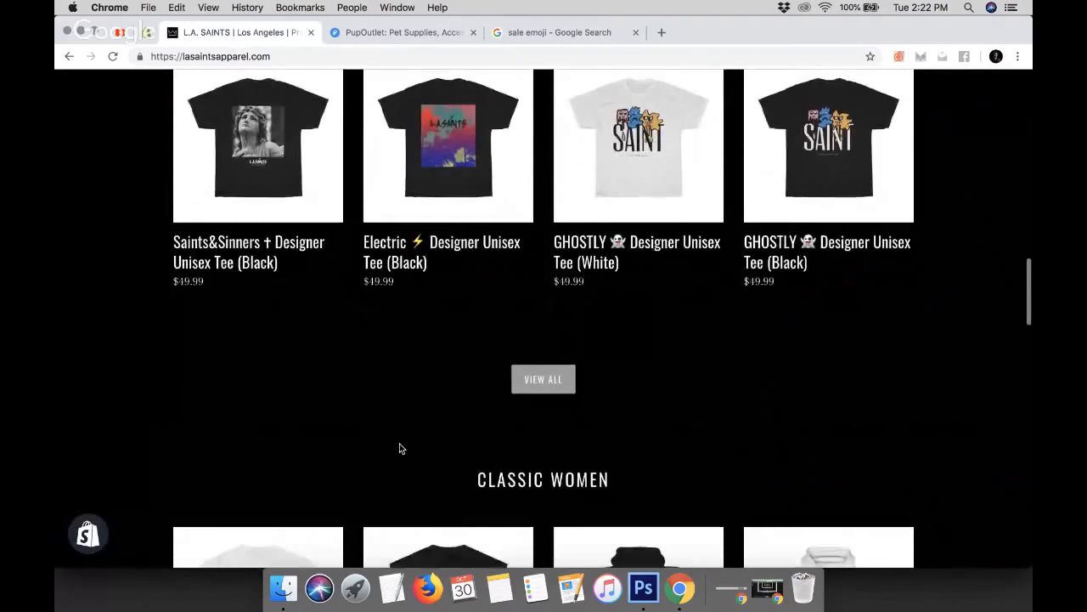
scroll(401, 448, "up", 11)
scroll(401, 448, "up", 11)
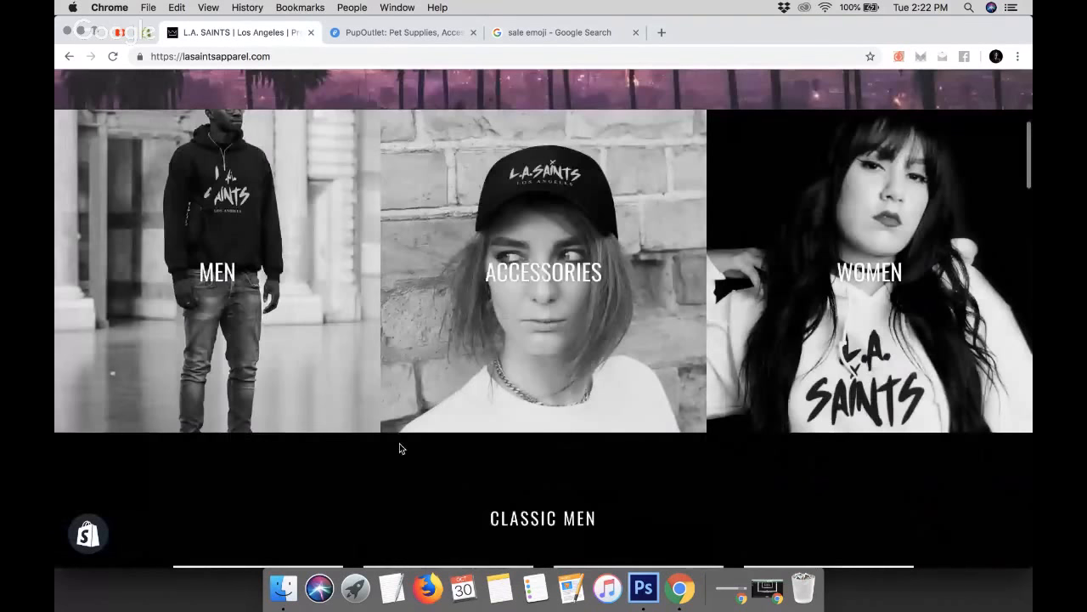
Browse the PupOutlet home page for layout ideas and close the sale emoji search tab
left_click(355, 39)
scroll(413, 281, "up", 18)
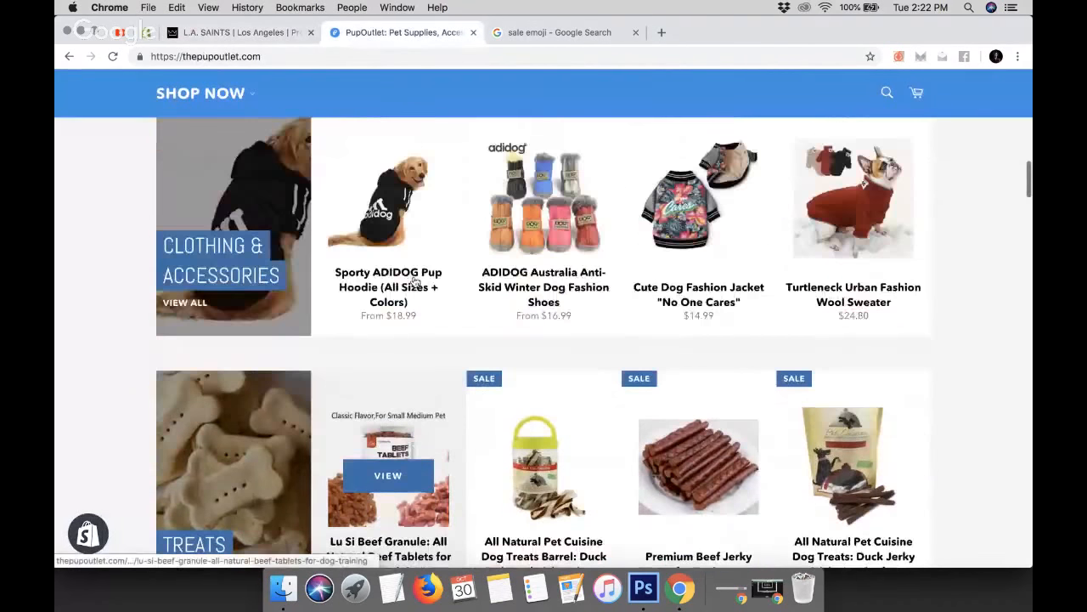
scroll(415, 282, "down", 20)
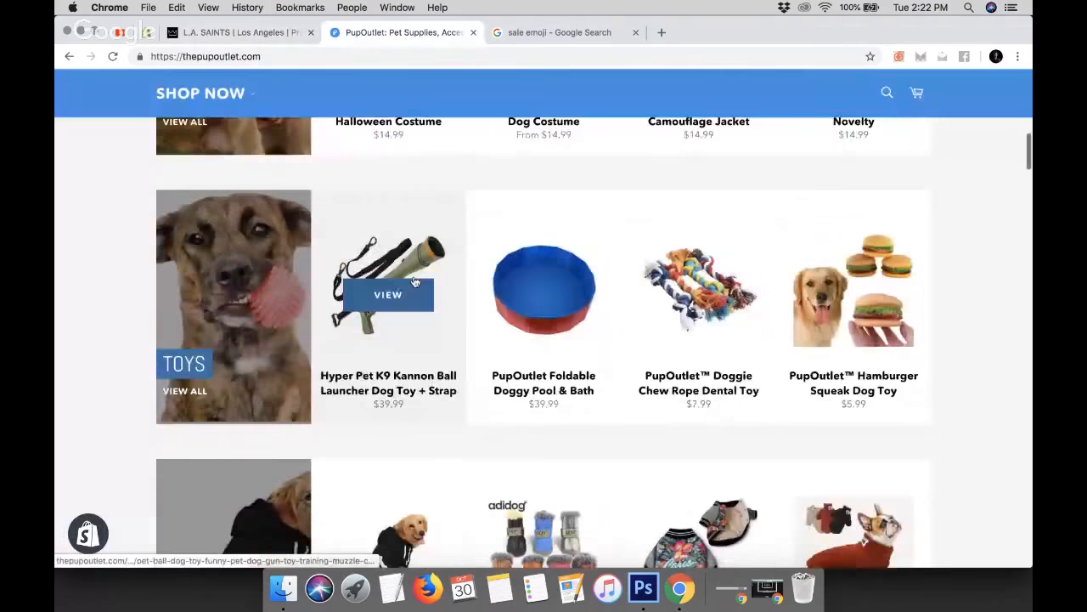
scroll(415, 282, "down", 8)
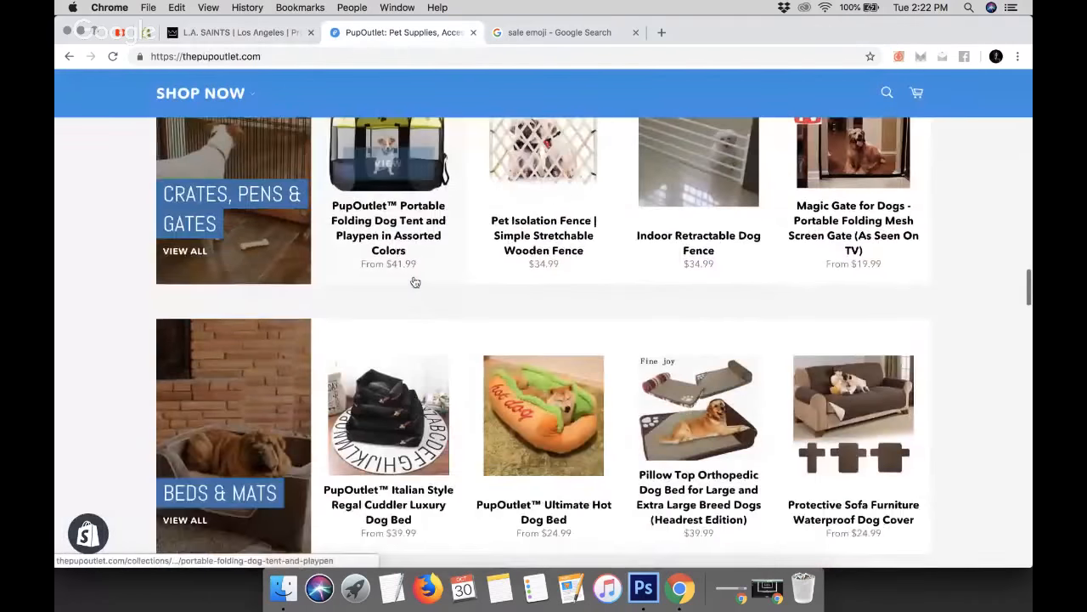
scroll(415, 282, "up", 20)
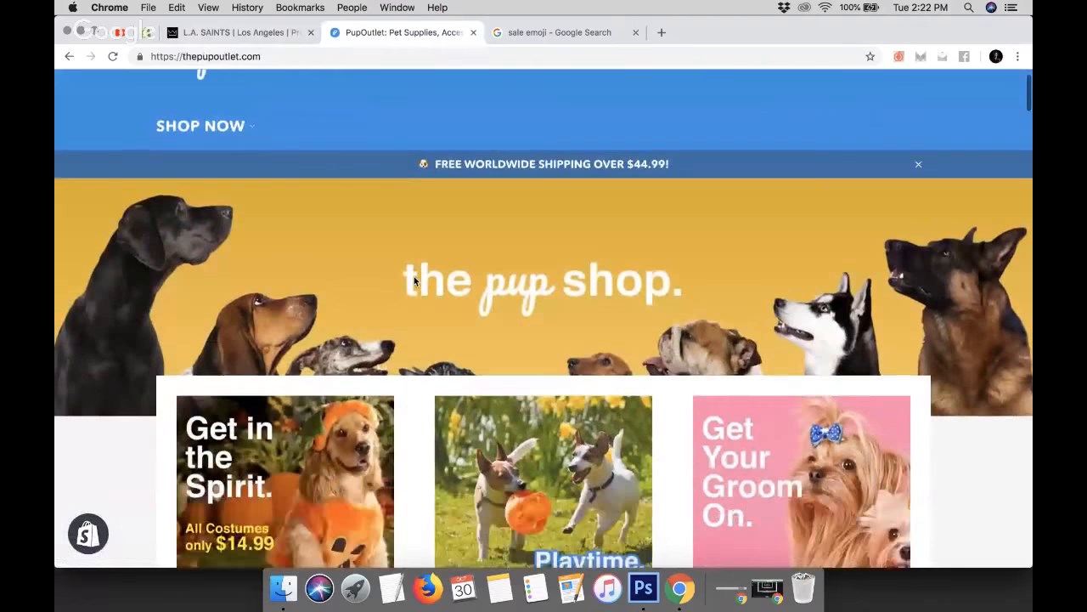
scroll(415, 282, "down", 3)
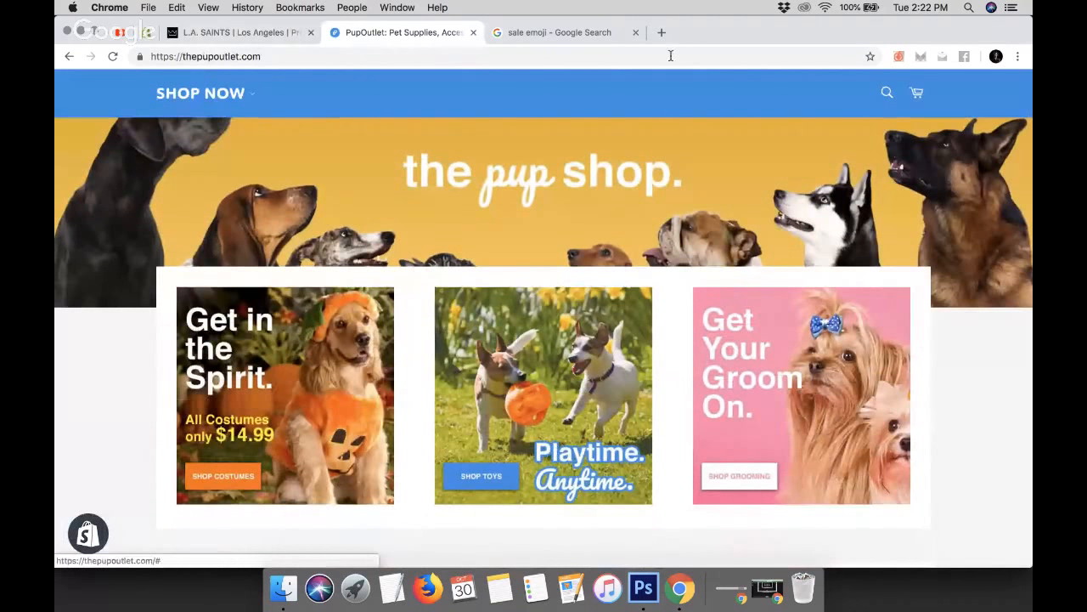
left_click(636, 33)
Open the L.A. SAINTS men's collection page and go back to its home page
left_click(216, 35)
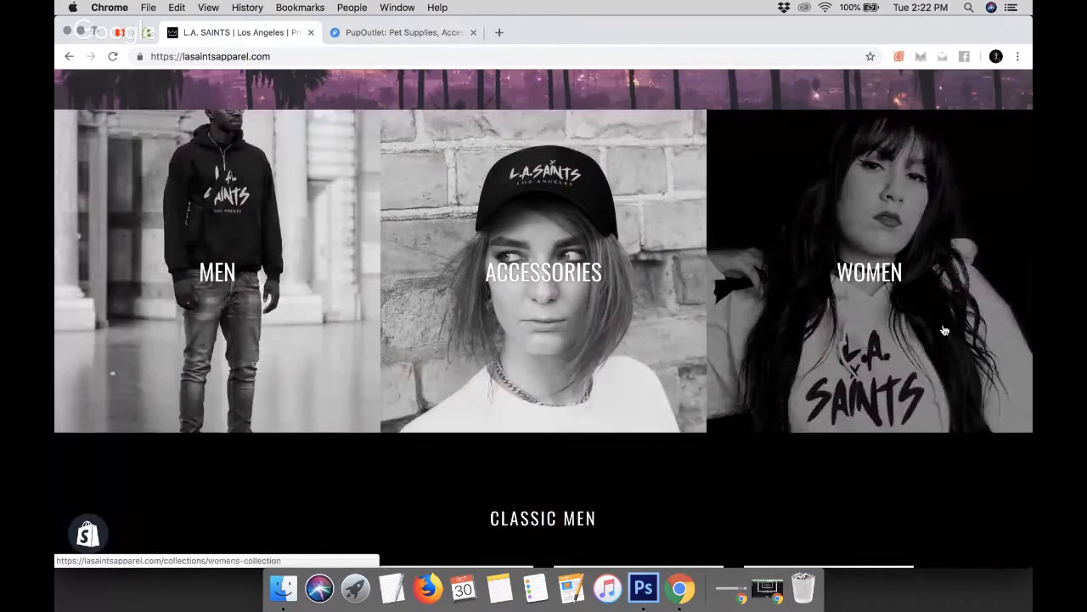
left_click(221, 283)
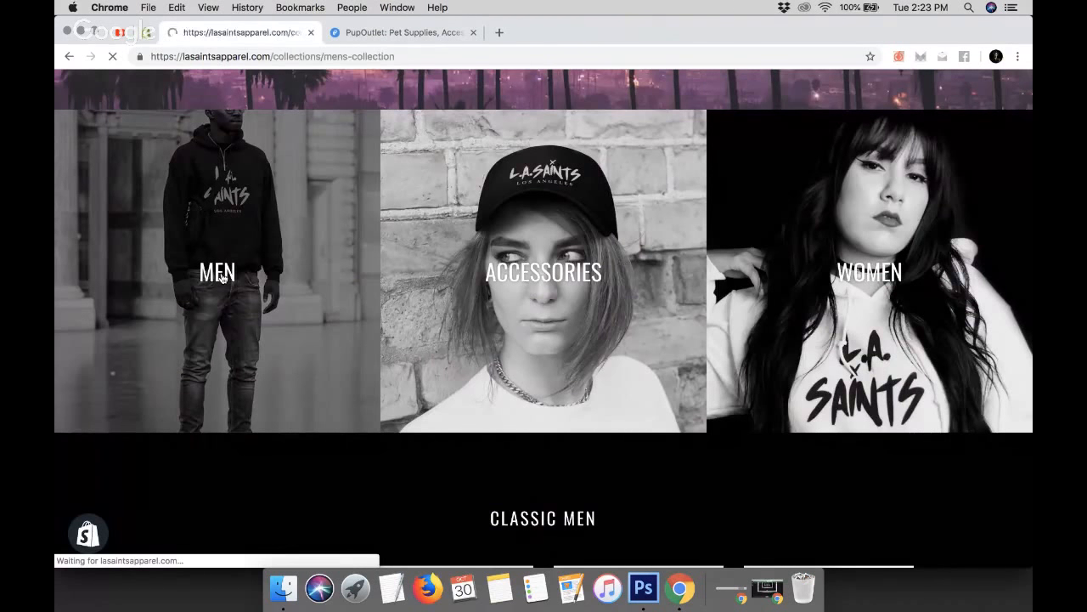
scroll(221, 278, "down", 3)
scroll(223, 279, "up", 3)
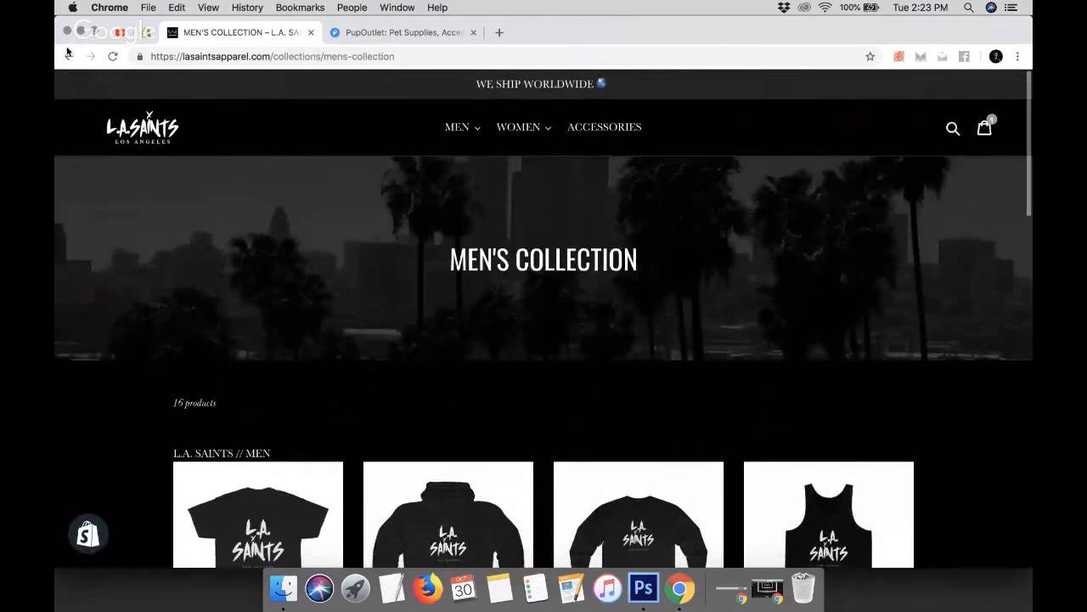
left_click(68, 57)
Add a new Image with text overlay section to the home page
left_click(146, 34)
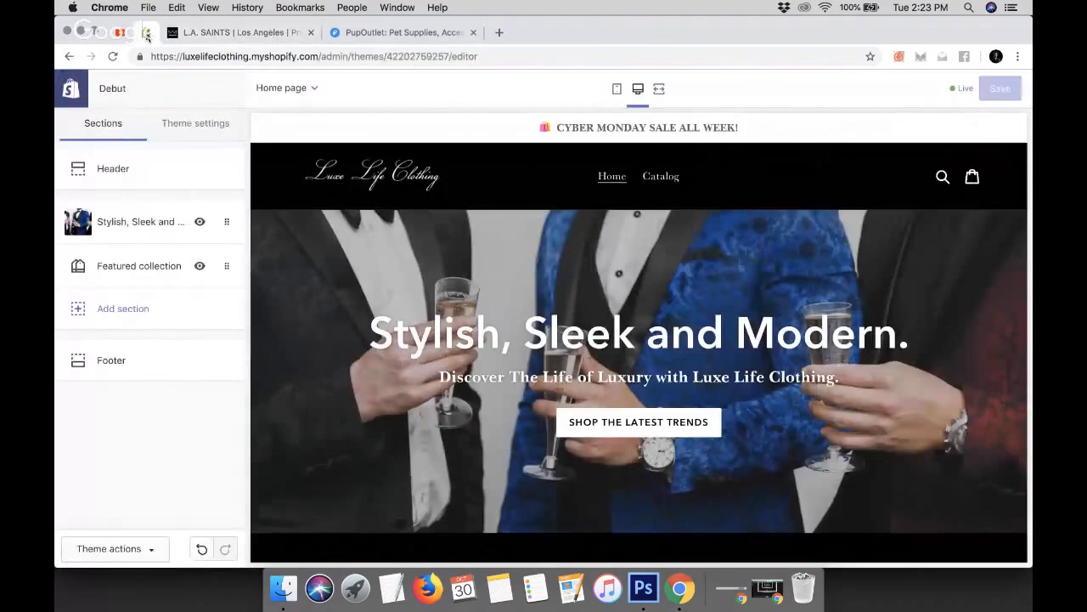
left_click(123, 310)
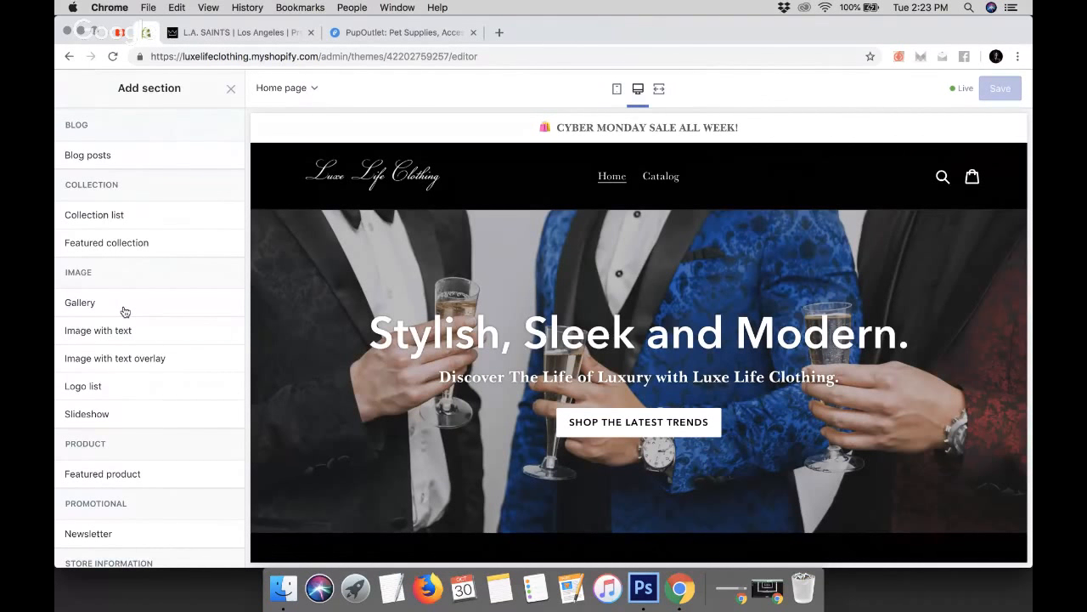
scroll(123, 312, "down", 2)
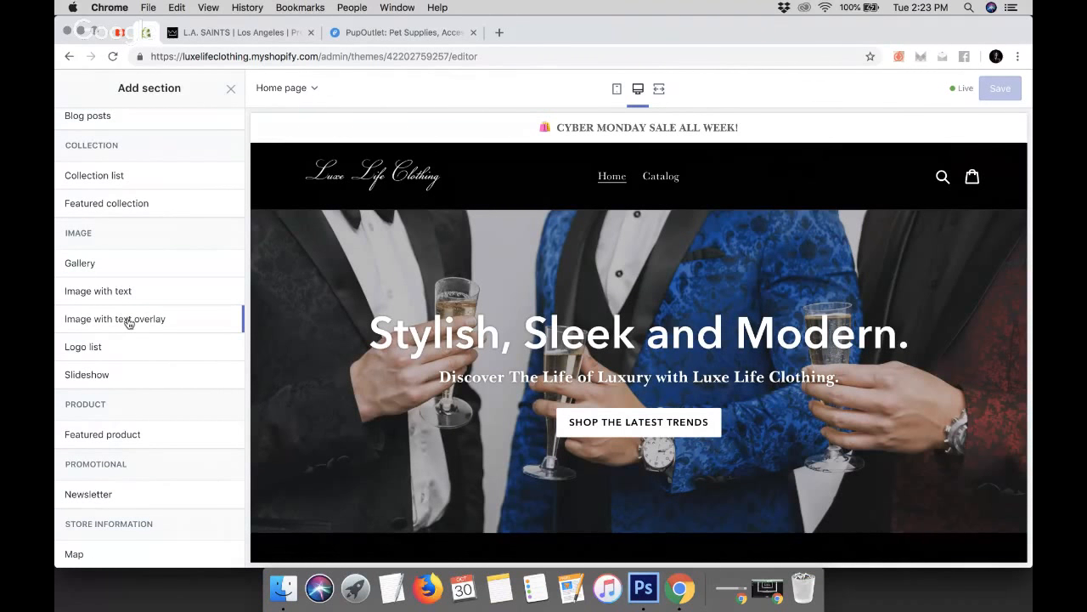
scroll(128, 323, "down", 5)
scroll(127, 323, "up", 5)
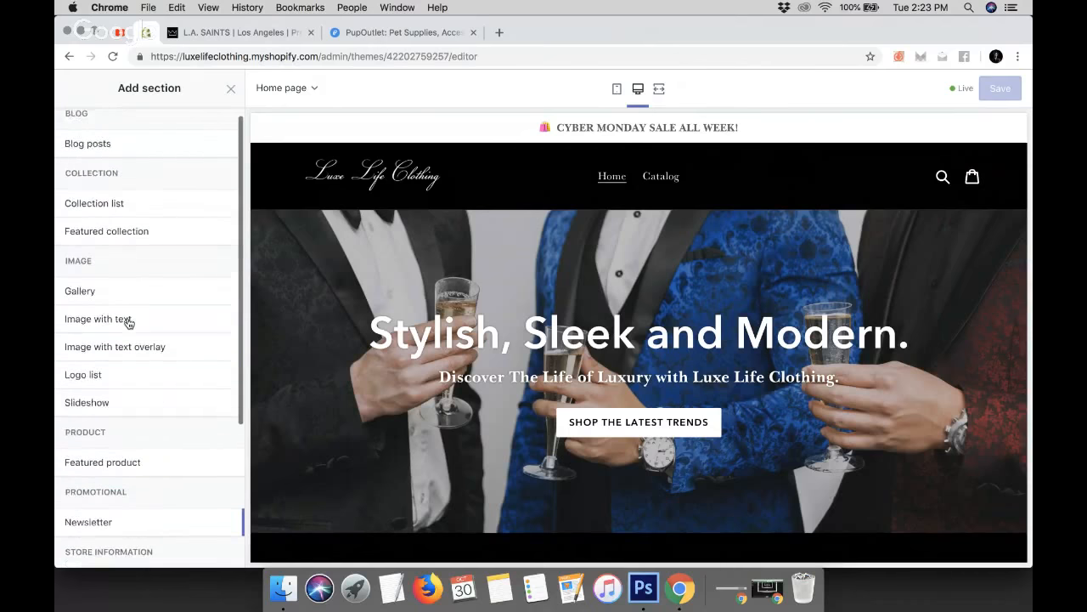
scroll(129, 323, "down", 5)
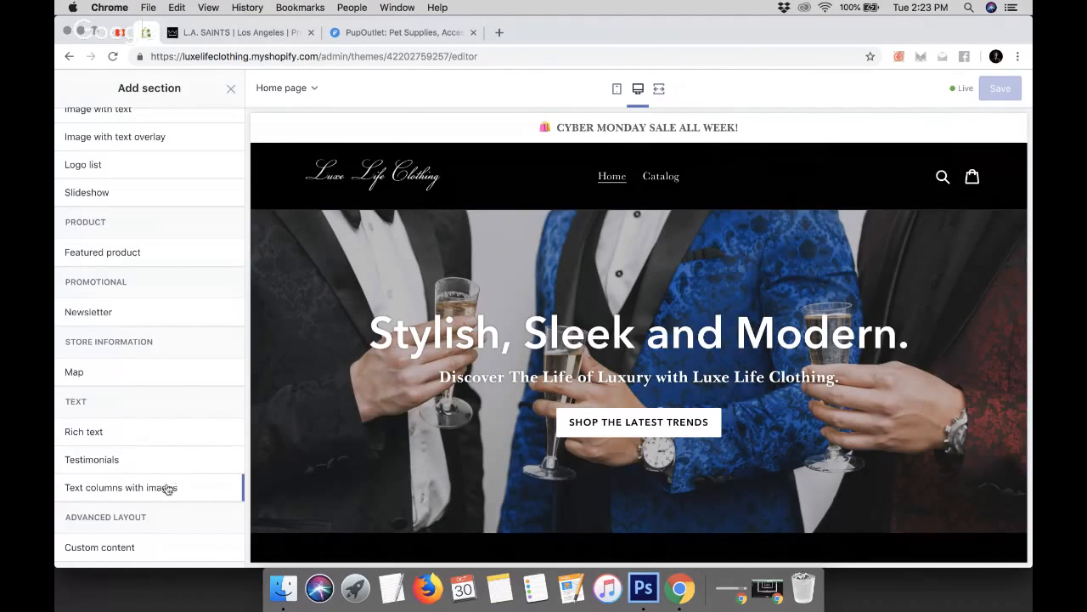
mouse_move(166, 490)
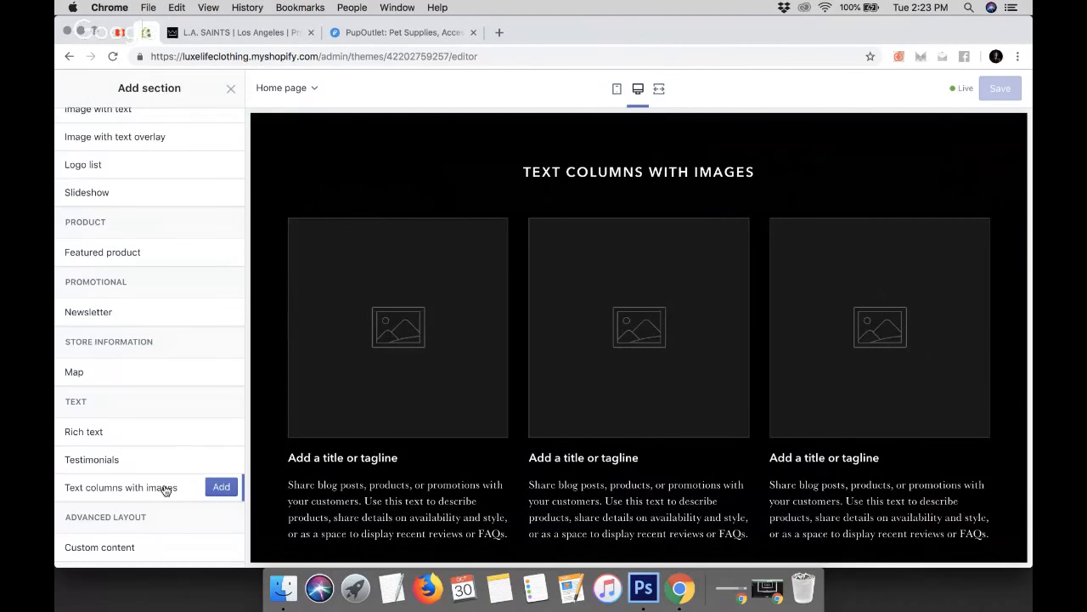
scroll(166, 490, "up", 5)
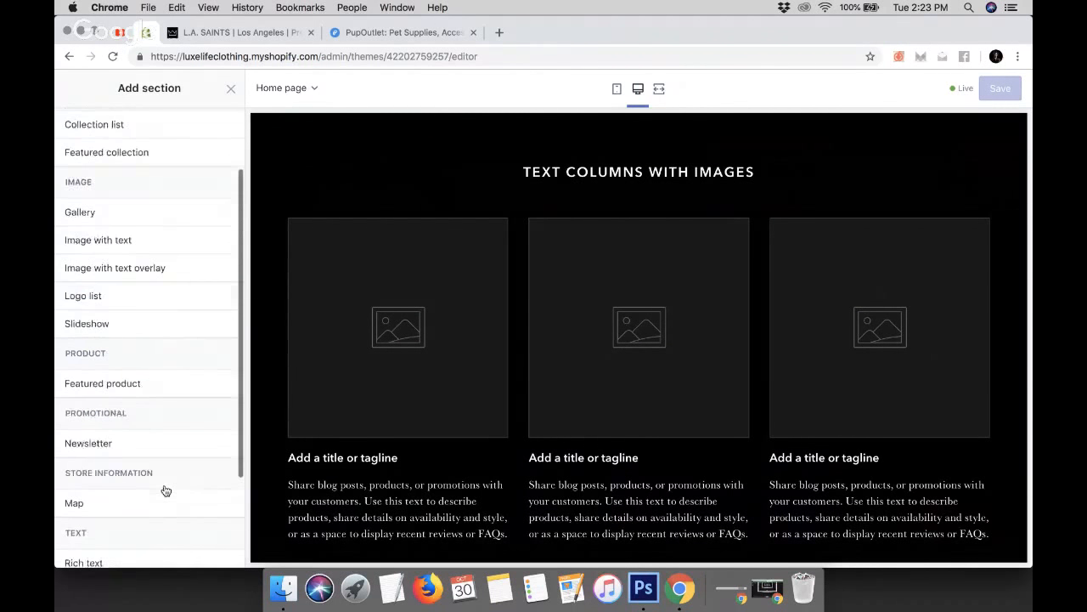
mouse_move(151, 358)
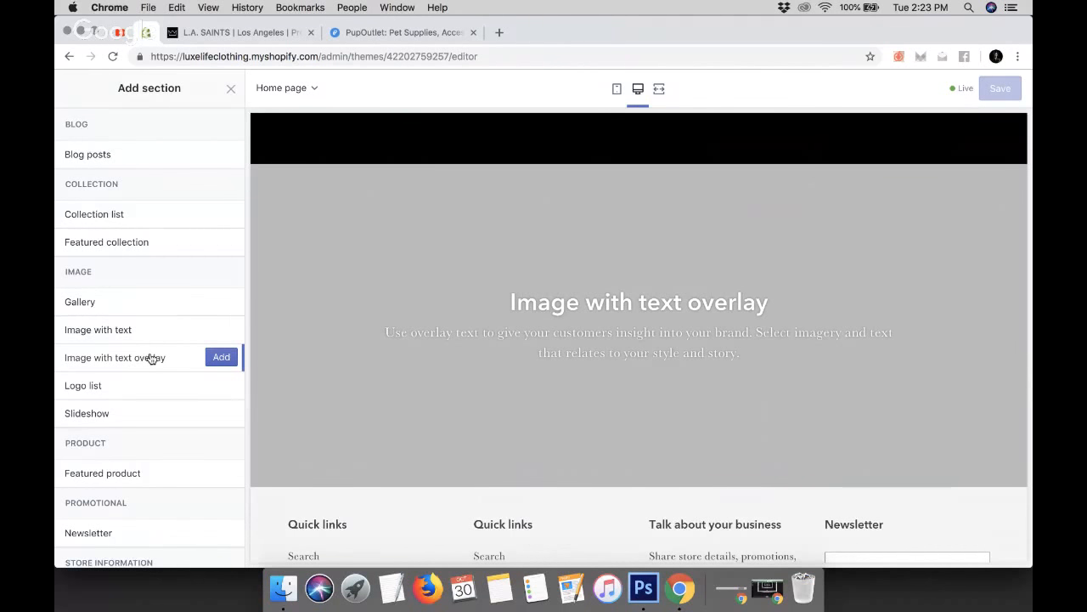
mouse_move(144, 329)
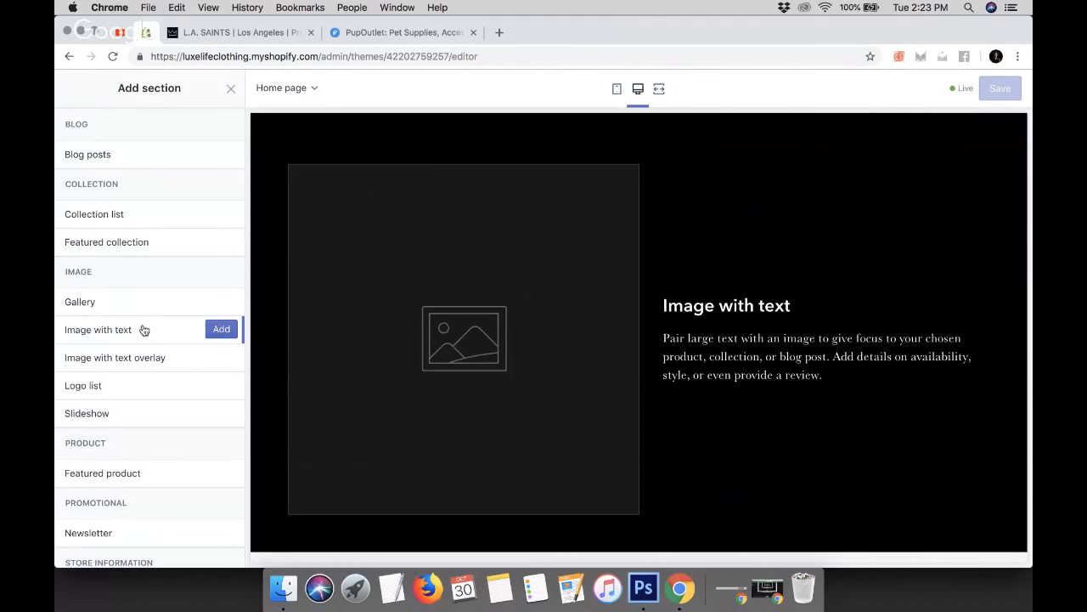
scroll(143, 329, "down", 2)
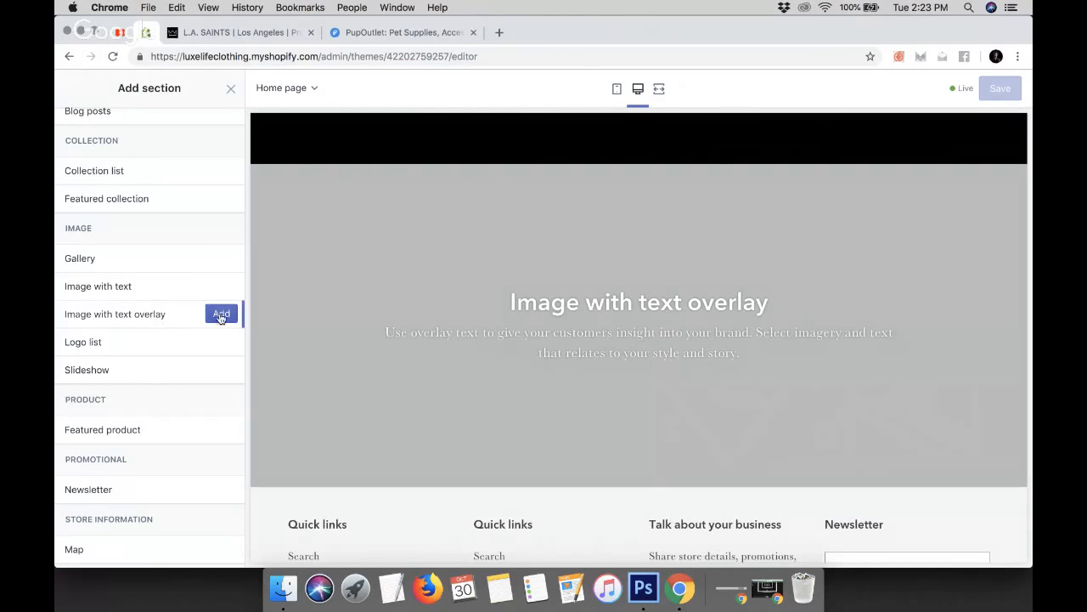
left_click(221, 314)
scroll(220, 318, "down", 8)
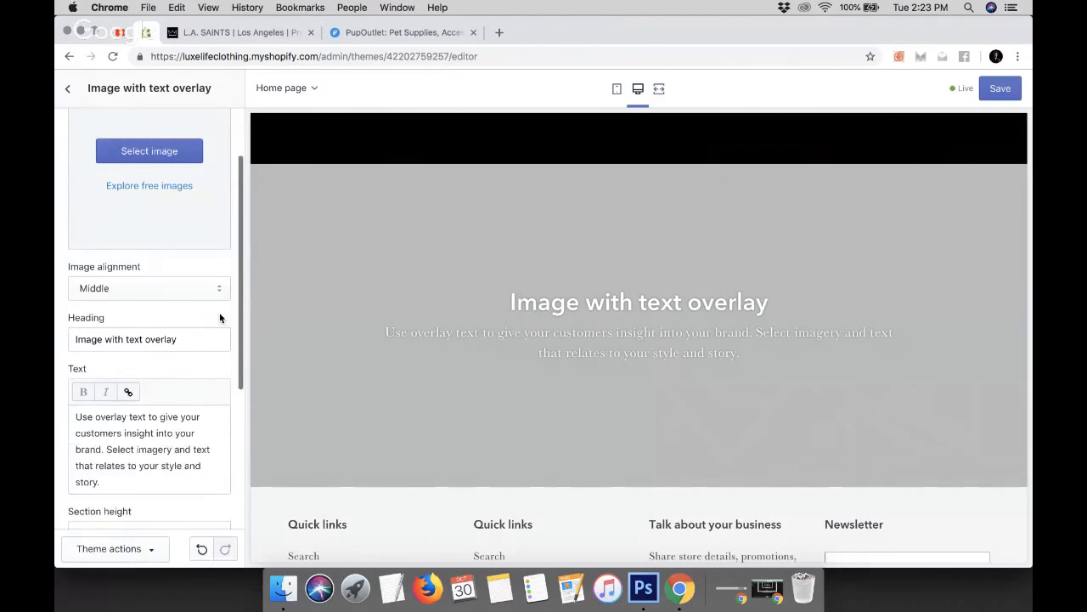
Remove the Image with text overlay section from the home page
scroll(219, 317, "up", 8)
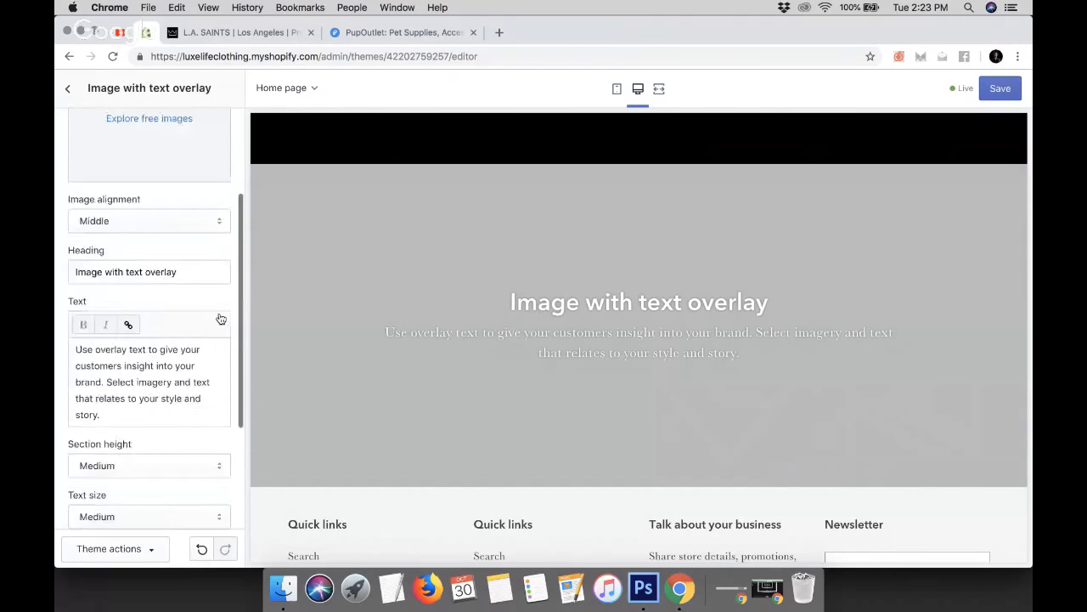
scroll(219, 318, "down", 8)
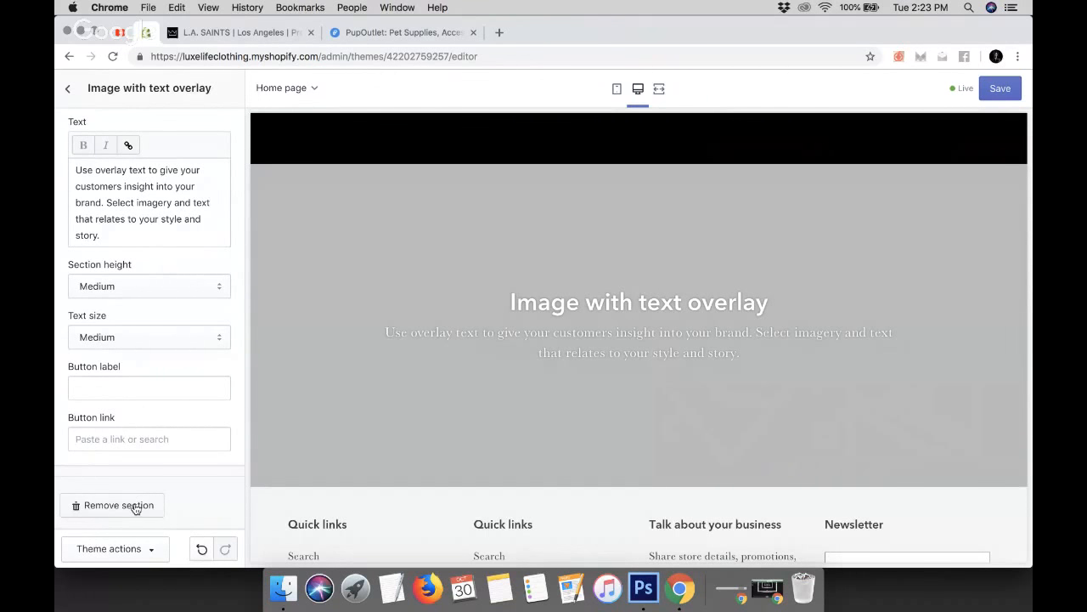
scroll(597, 326, "up", 12)
scroll(598, 327, "down", 4)
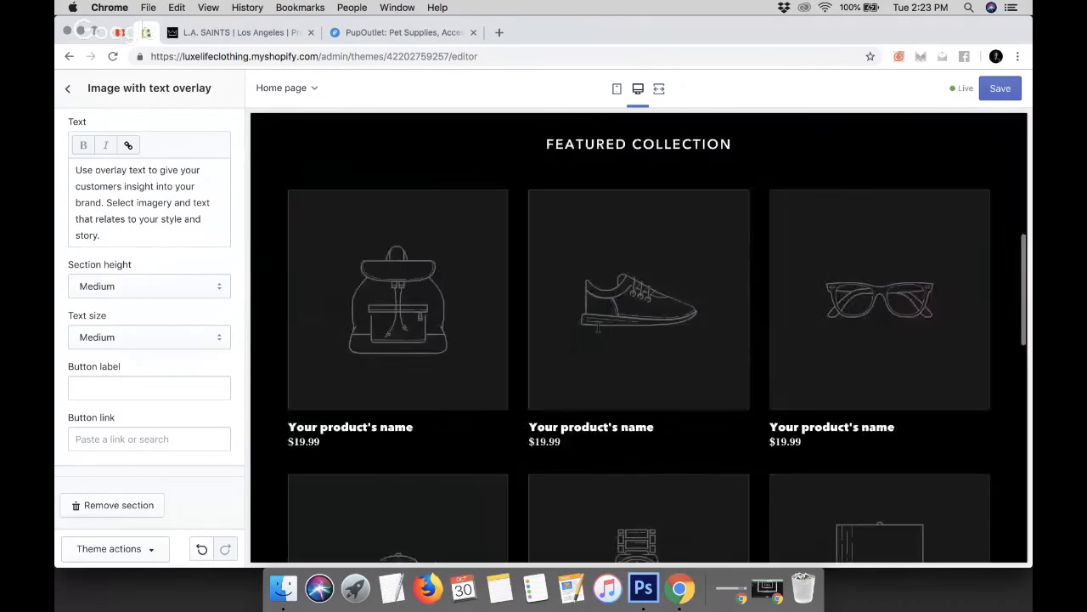
left_click(125, 506)
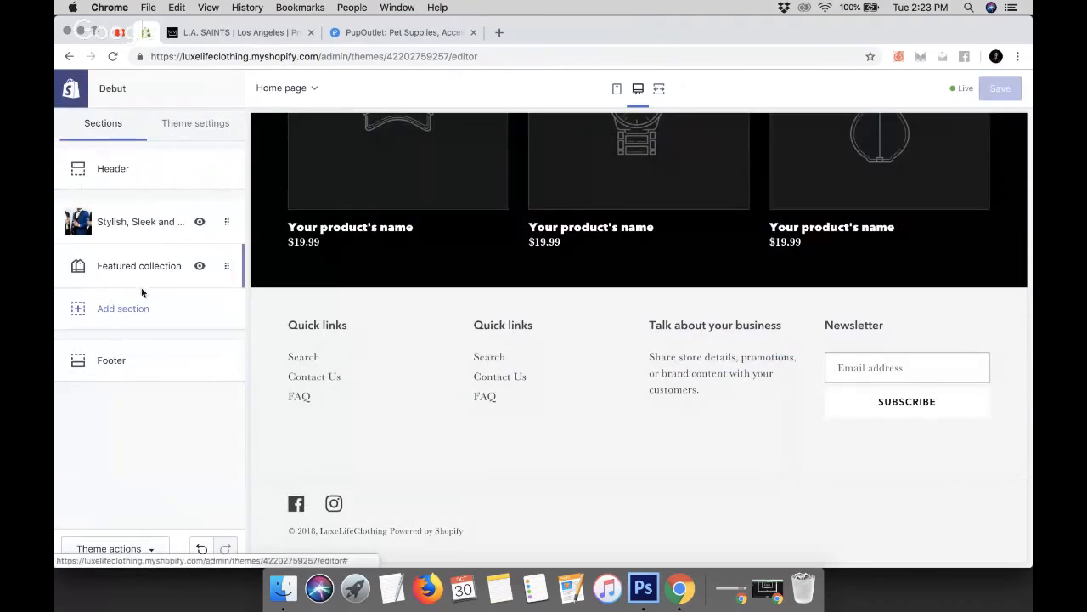
Add a Gallery section to the home page
left_click(128, 309)
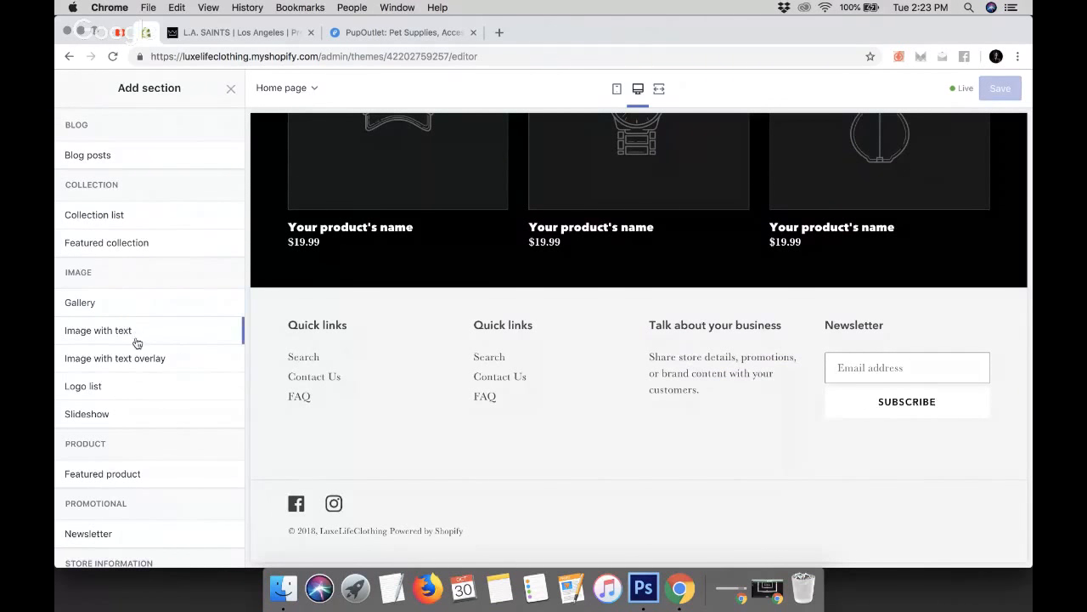
mouse_move(109, 310)
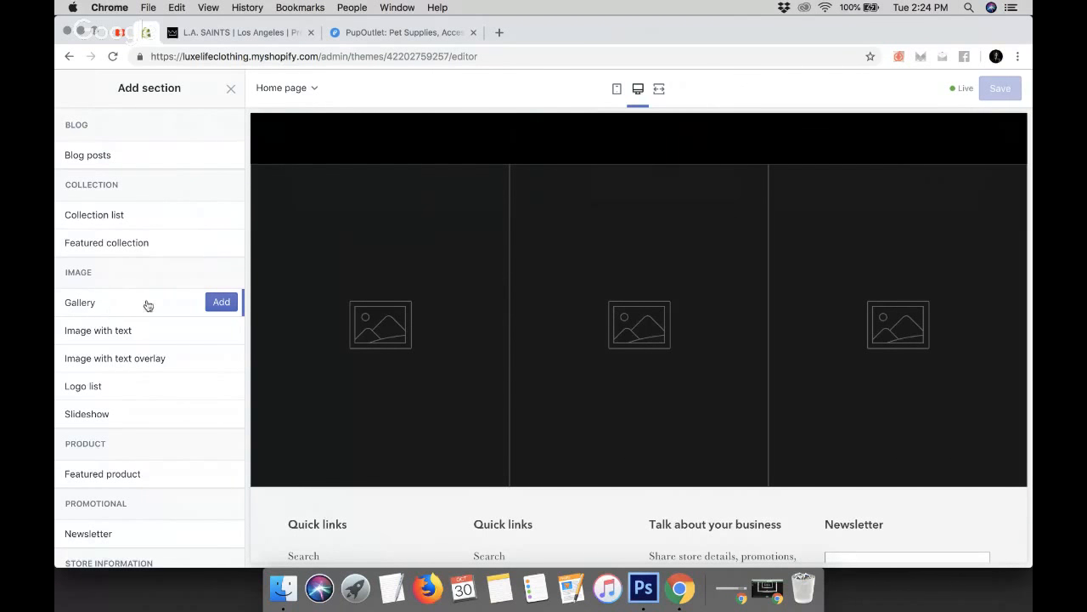
left_click(225, 304)
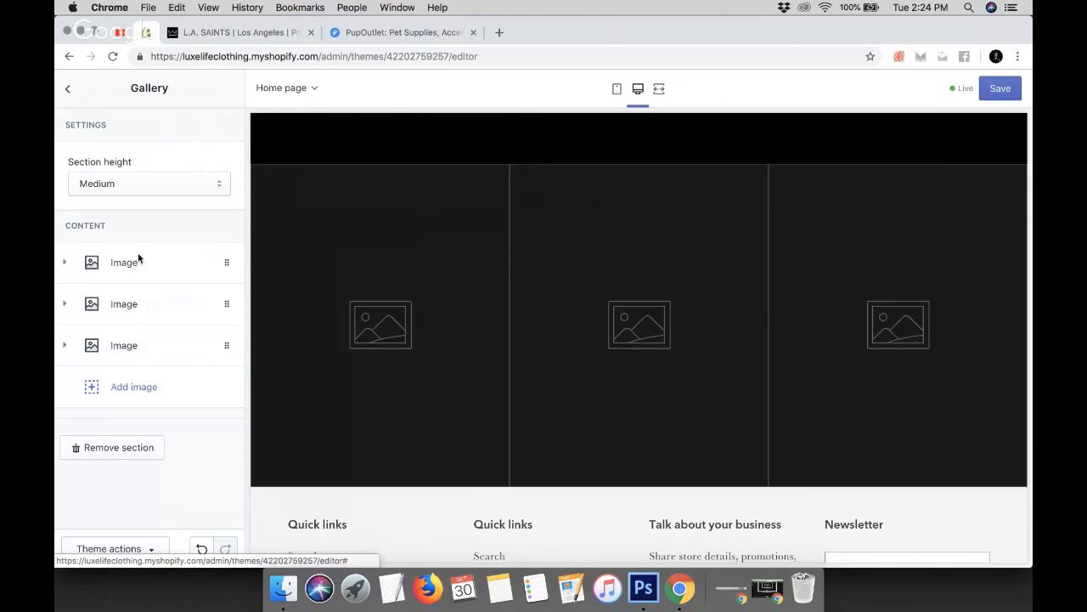
Adjust the gallery's image blocks, removing extras until only two images remain
left_click(125, 388)
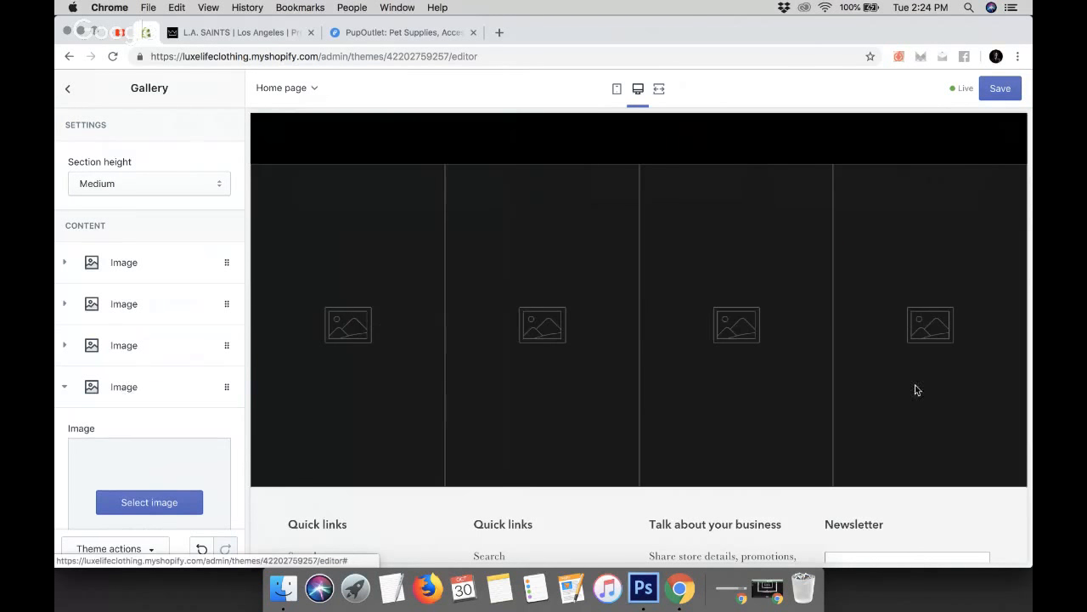
left_click(222, 387)
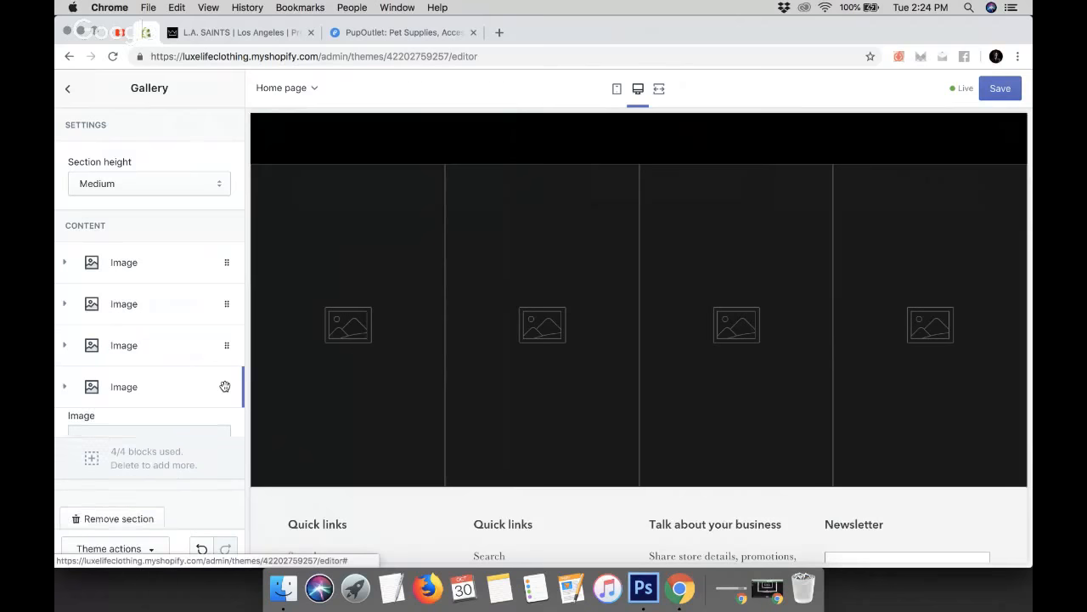
left_click(61, 389)
scroll(161, 425, "down", 5)
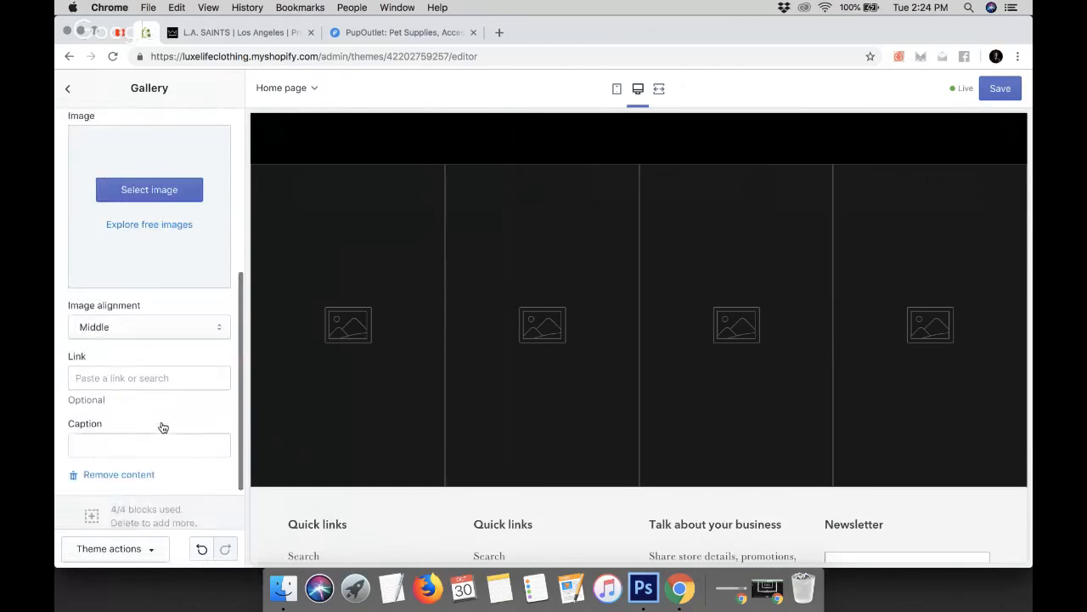
left_click(127, 435)
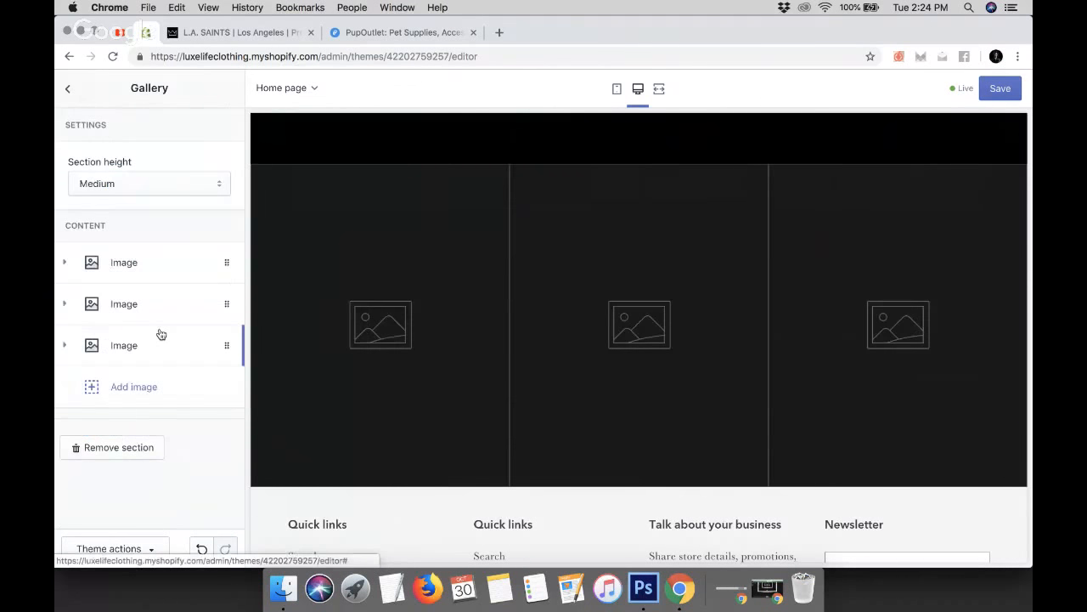
left_click(65, 347)
scroll(100, 427, "down", 3)
left_click(110, 476)
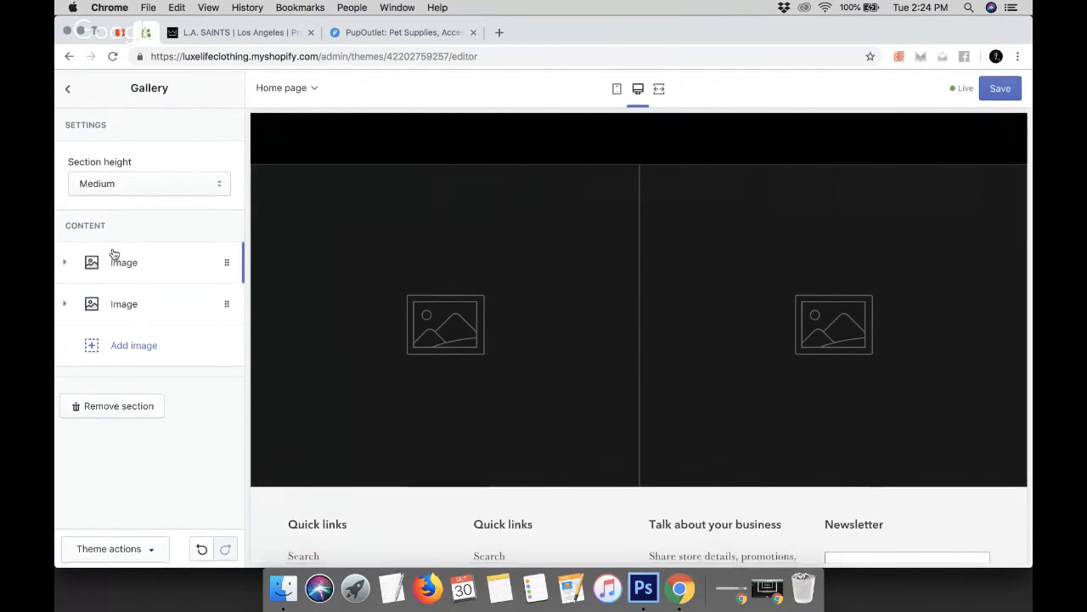
Set the gallery's section height to Small
left_click(115, 184)
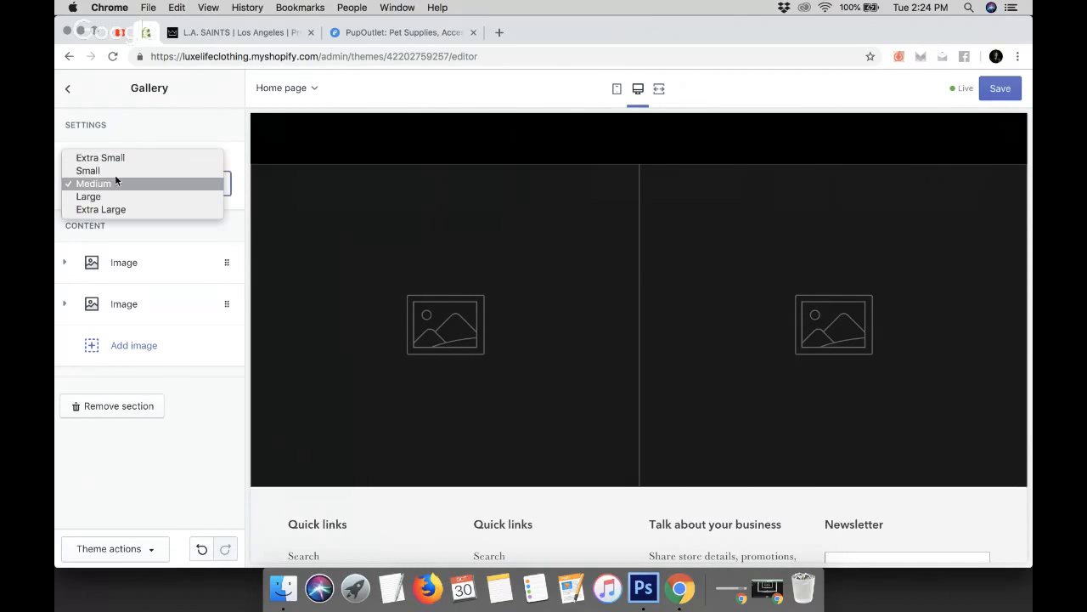
left_click(115, 173)
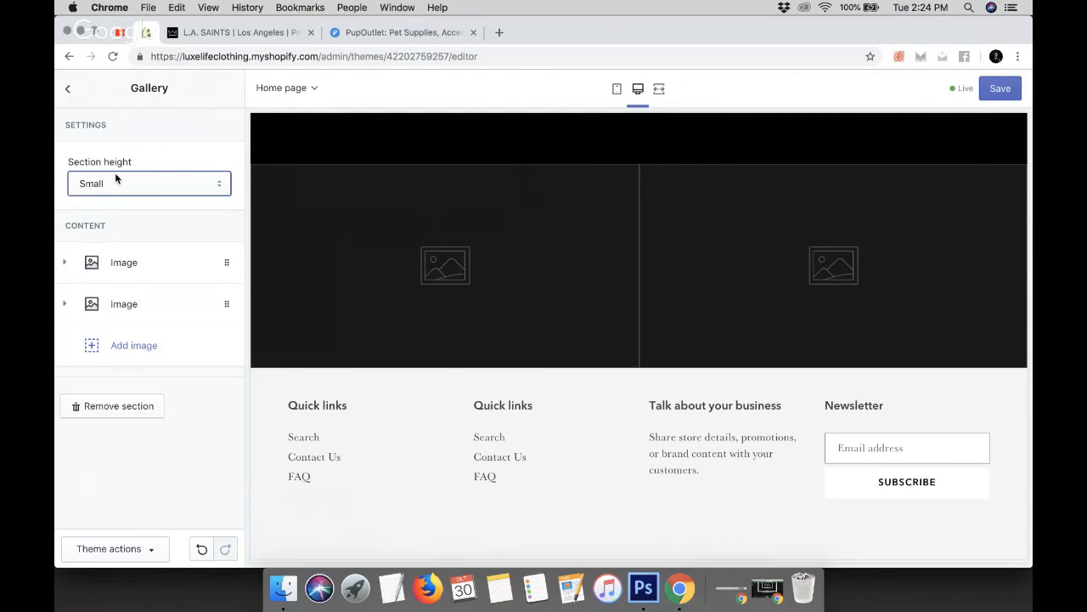
left_click(129, 185)
left_click(118, 196)
left_click(115, 186)
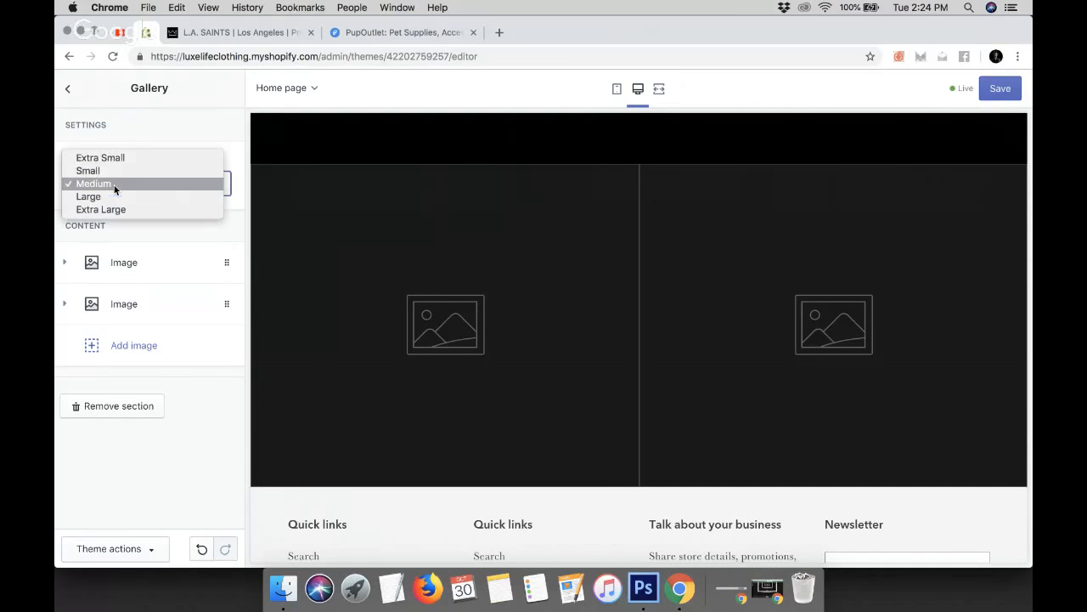
left_click(107, 174)
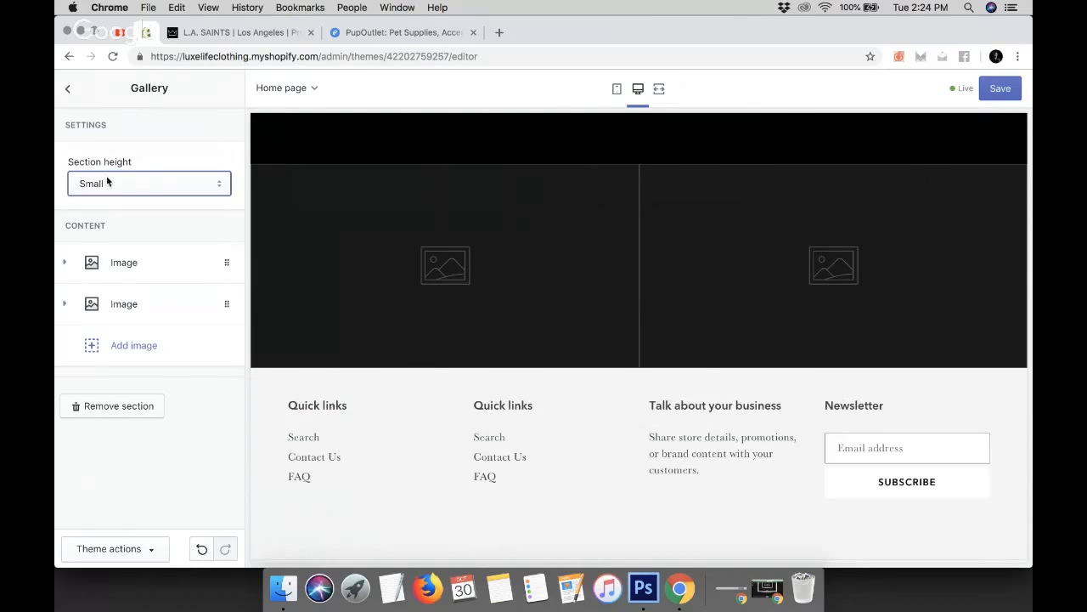
Set the first gallery image to a free Men's Fashion photo of a man in a blue suit and tie
left_click(139, 263)
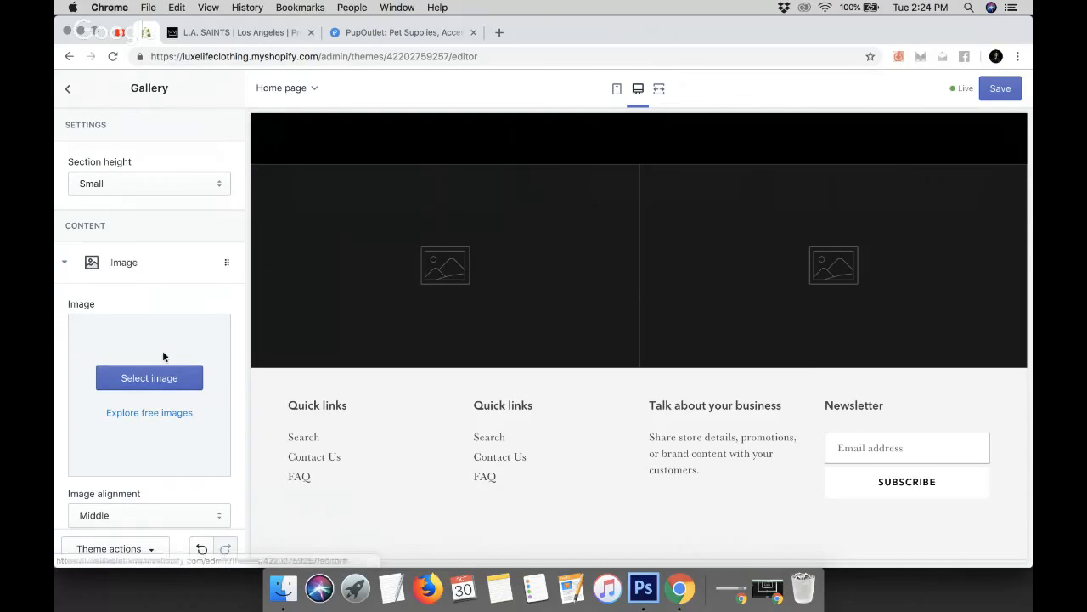
scroll(167, 347, "down", 2)
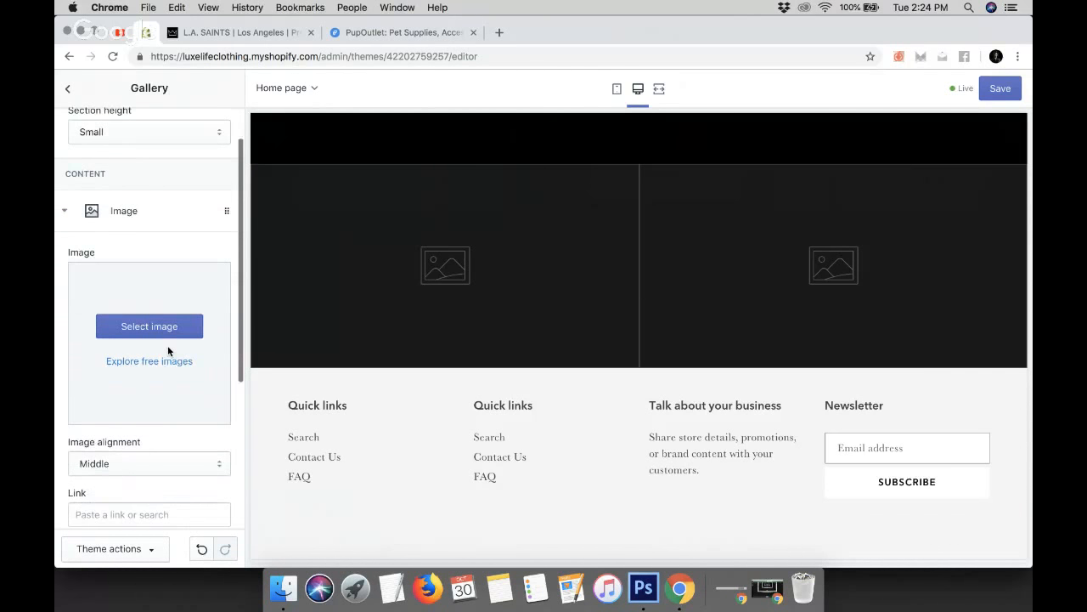
left_click(164, 326)
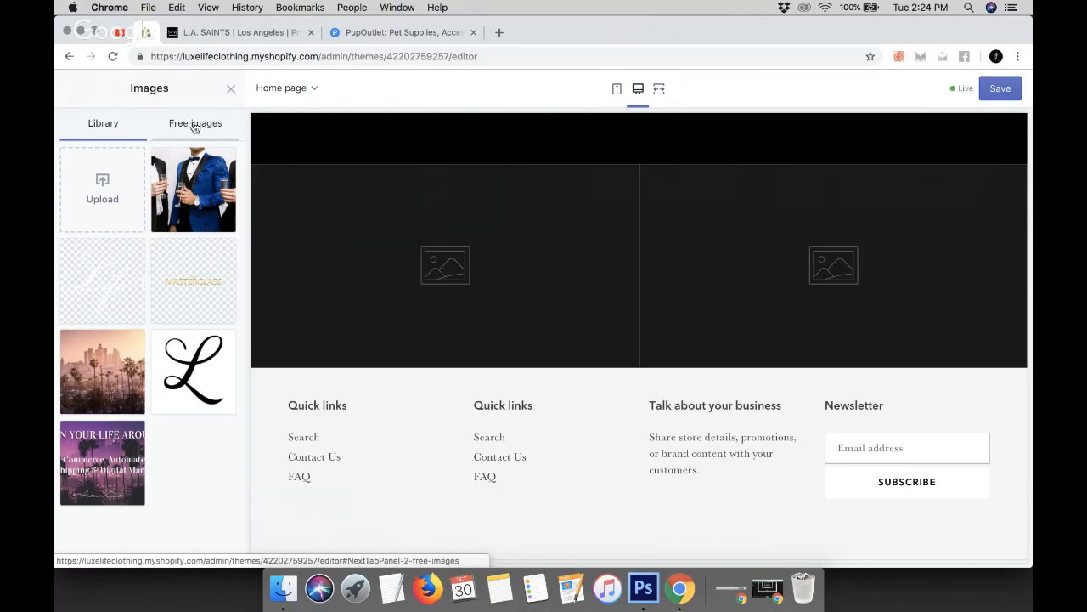
left_click(195, 125)
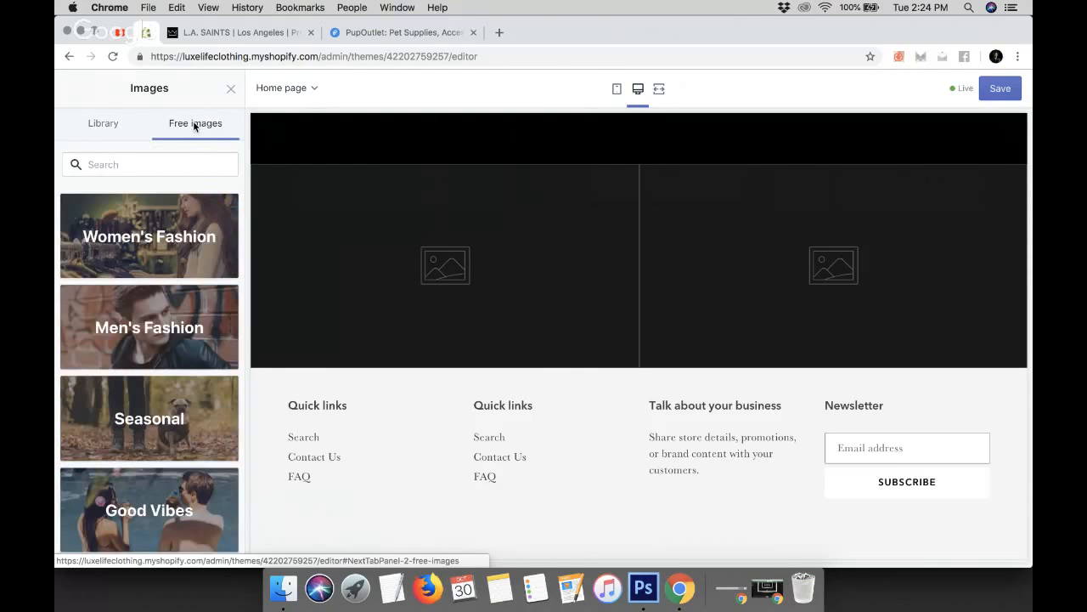
left_click(169, 331)
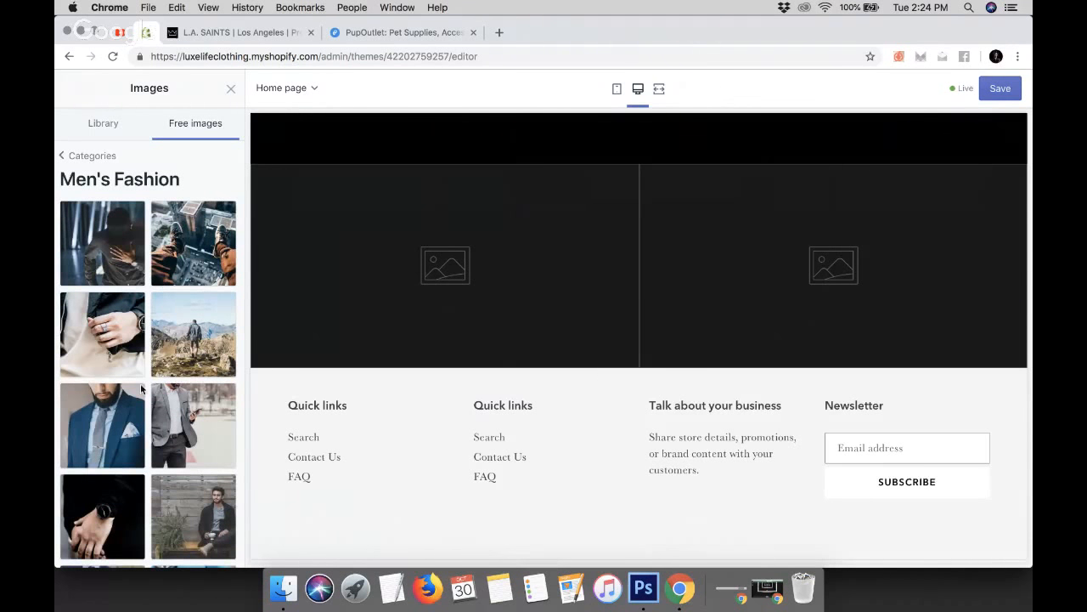
scroll(146, 420, "down", 3)
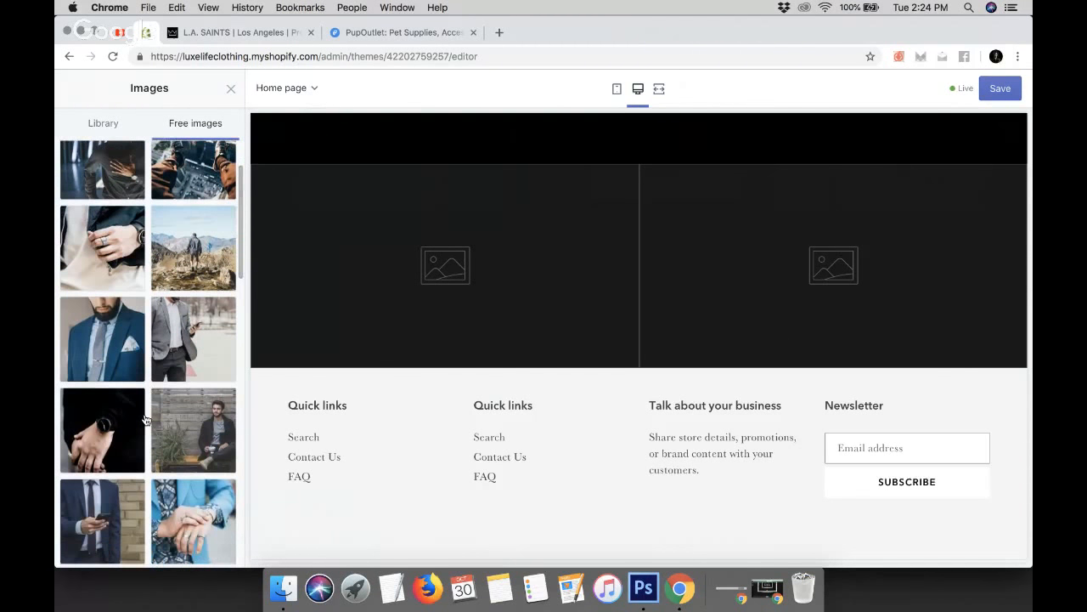
left_click(106, 344)
left_click(213, 549)
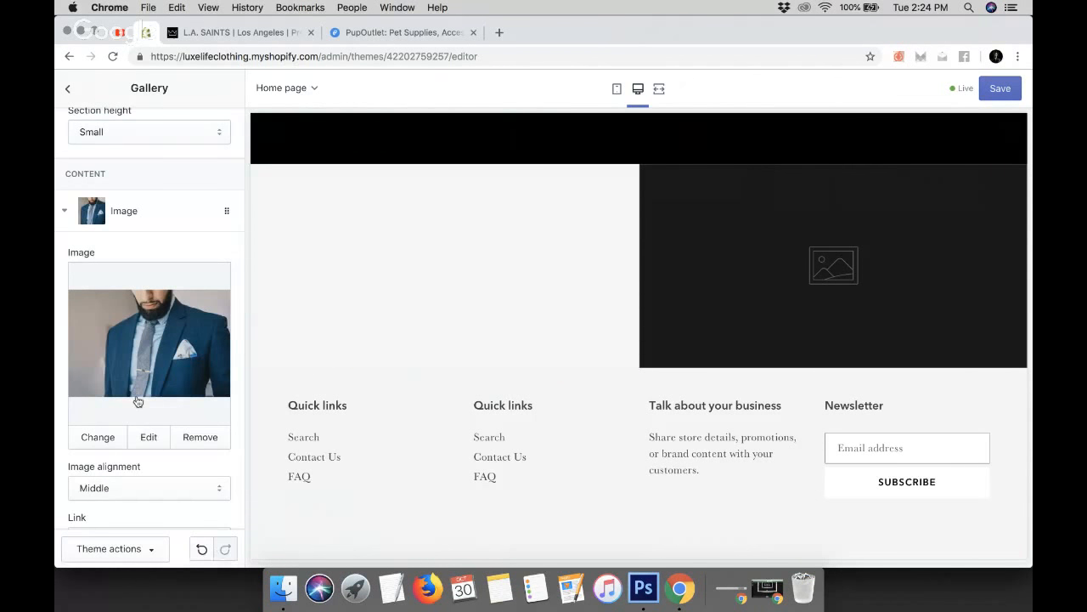
Link the first gallery image to the Men's Clothes collection and give it the caption MEN'S
scroll(137, 399, "down", 4)
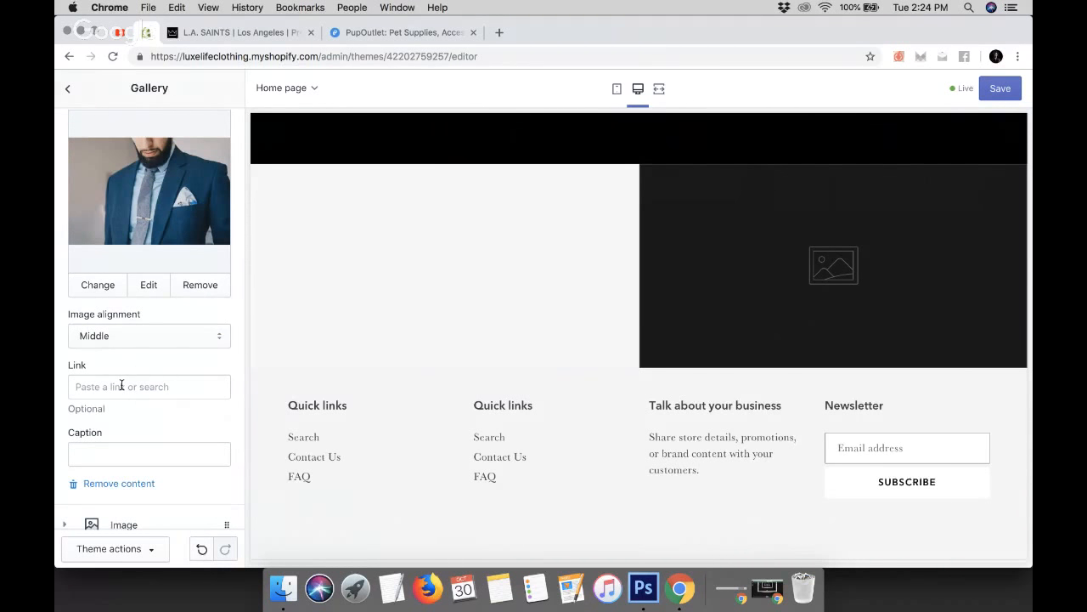
left_click(121, 386)
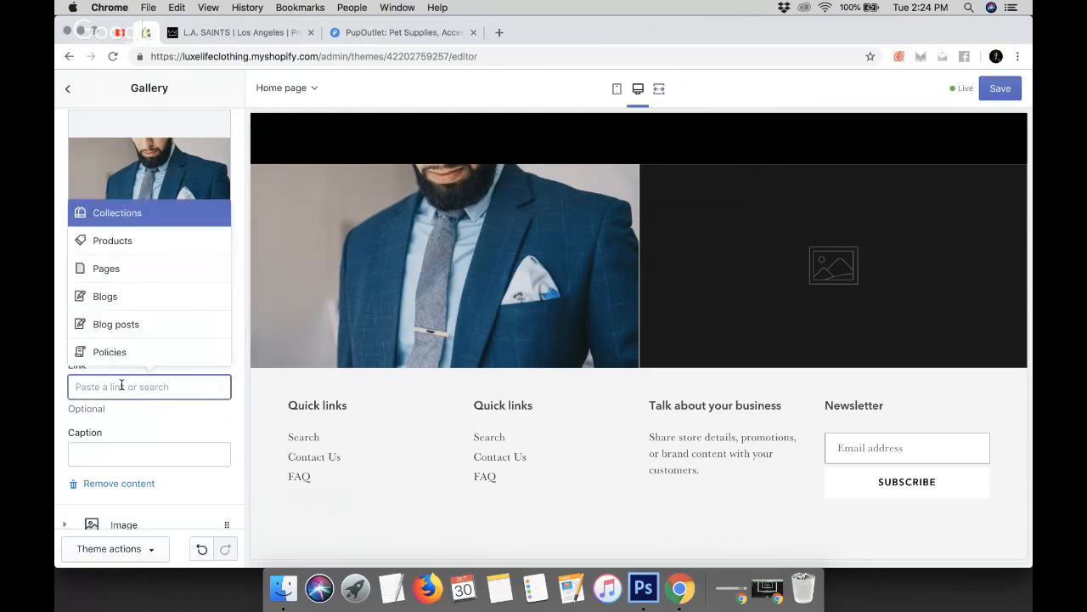
left_click(121, 272)
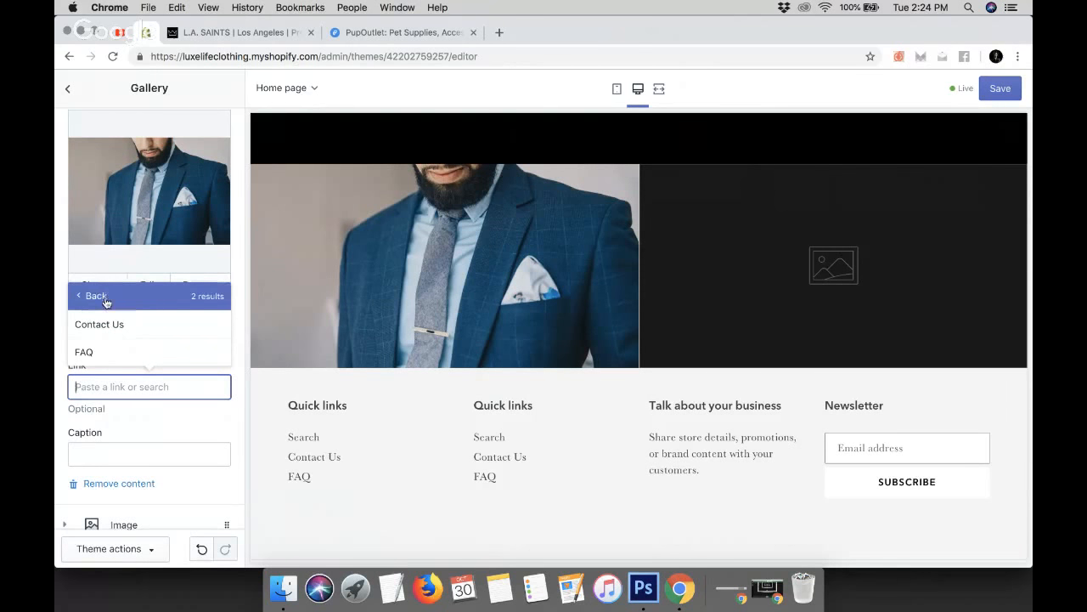
left_click(101, 299)
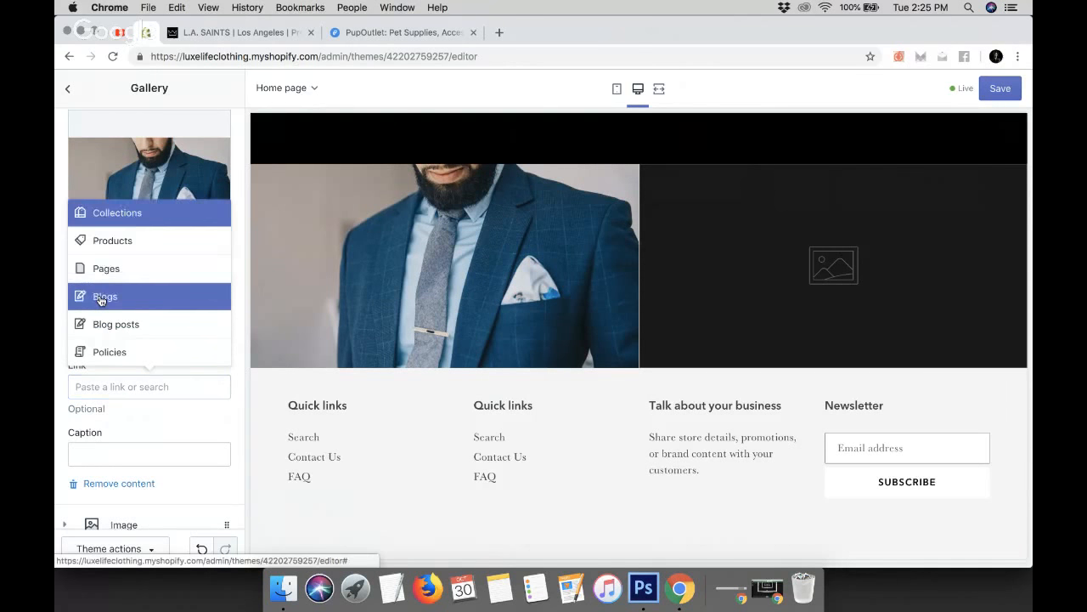
left_click(136, 220)
left_click(128, 352)
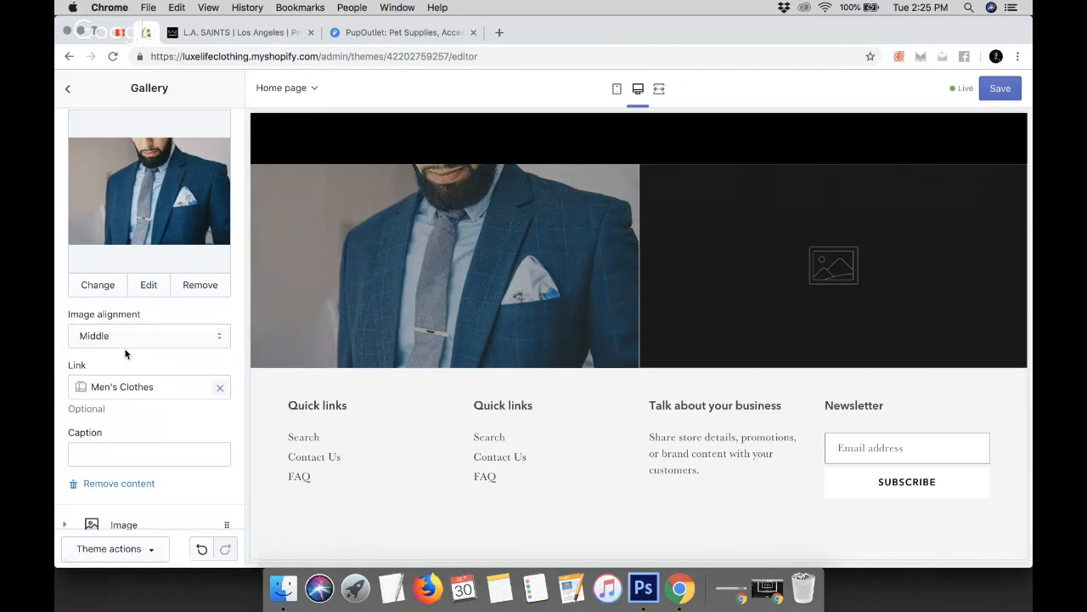
left_click(109, 455)
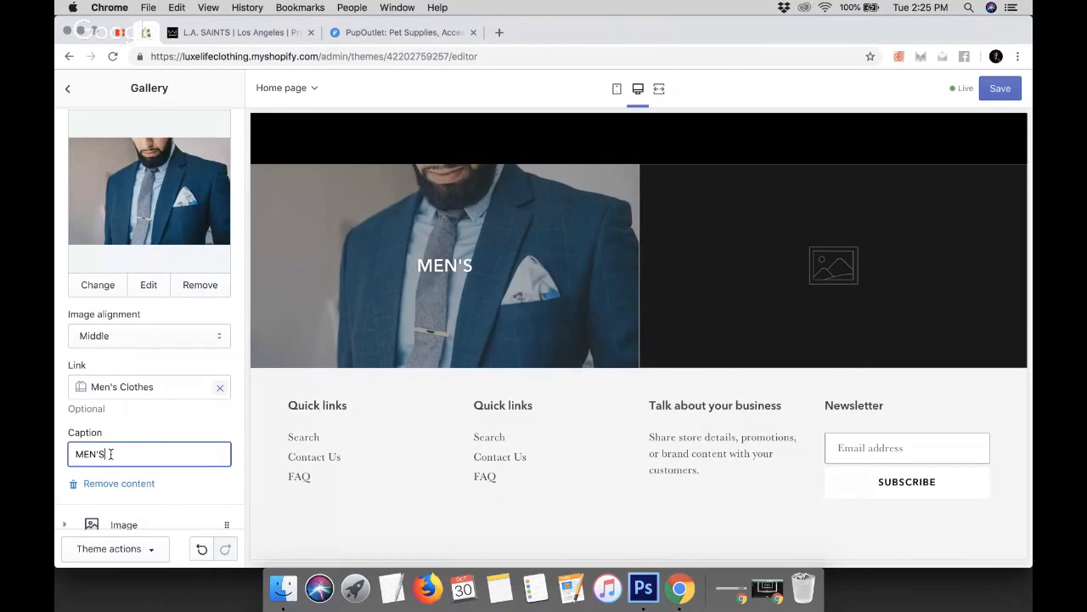
left_click(172, 422)
Set the second gallery image to a free Women's Fashion photo of a woman in a fur wrap and satin dress
scroll(166, 414, "down", 3)
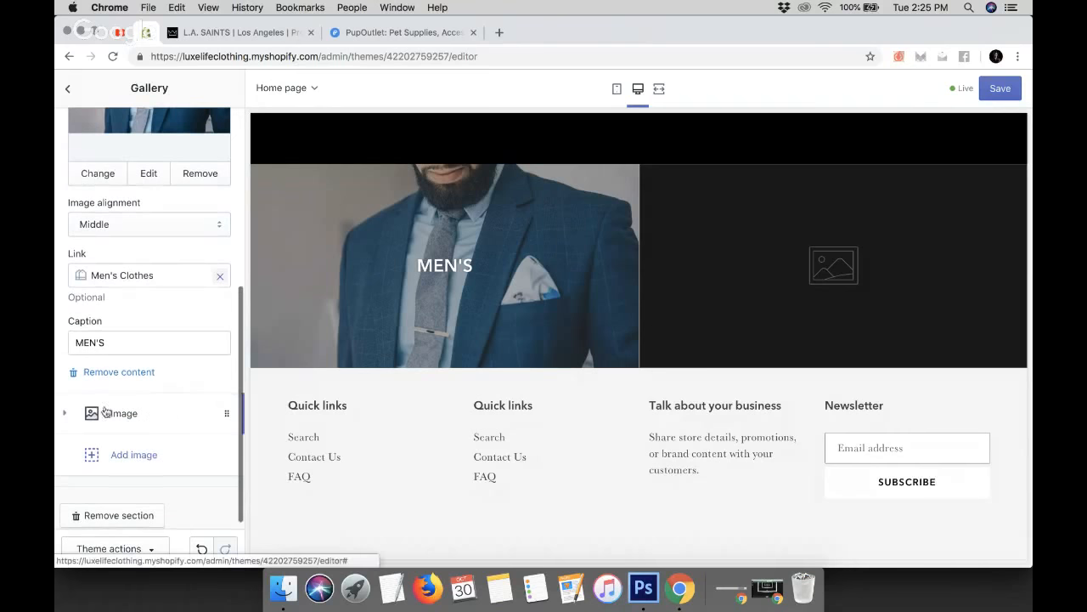
left_click(127, 413)
scroll(128, 413, "down", 5)
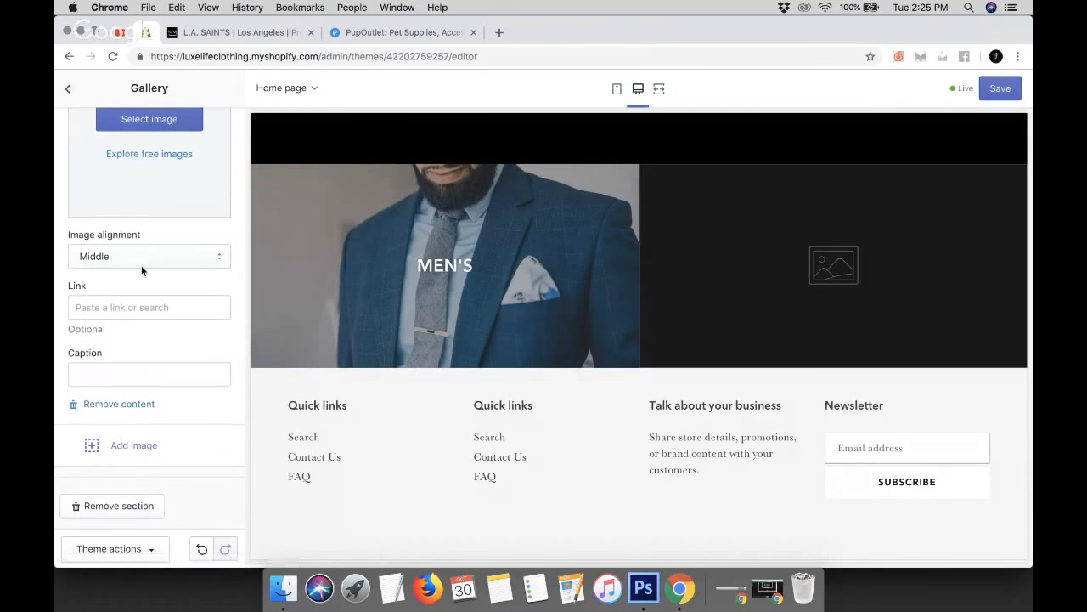
scroll(141, 272, "up", 3)
left_click(138, 232)
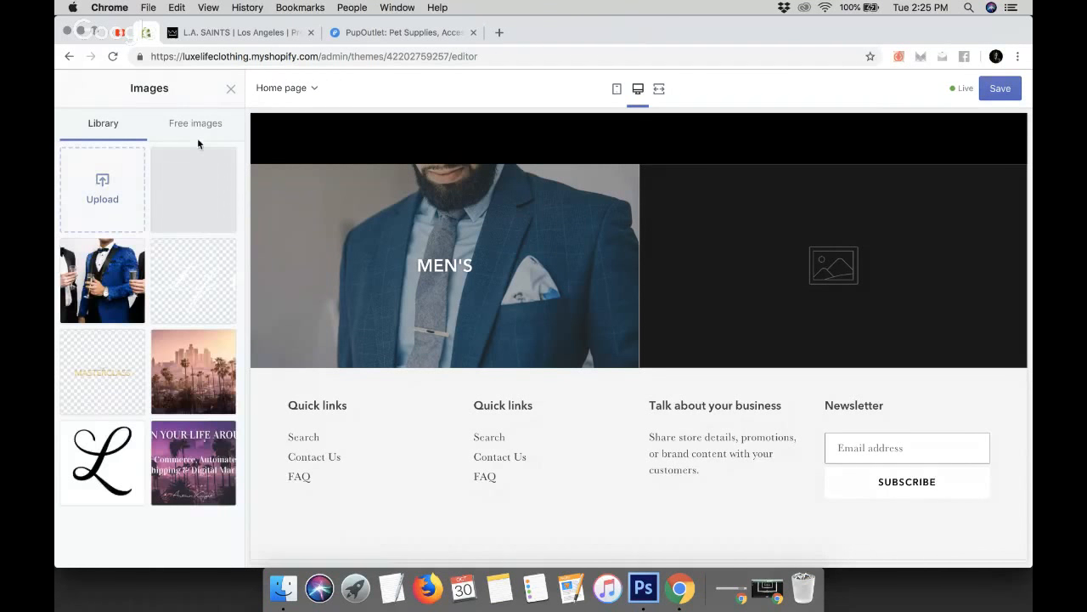
left_click(194, 125)
left_click(158, 225)
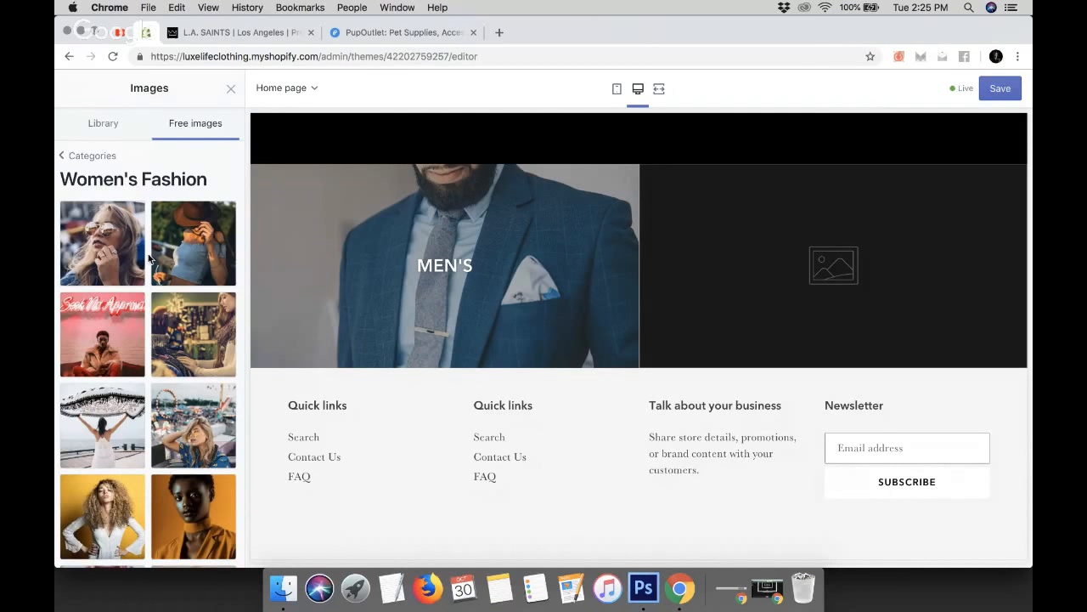
scroll(149, 259, "down", 5)
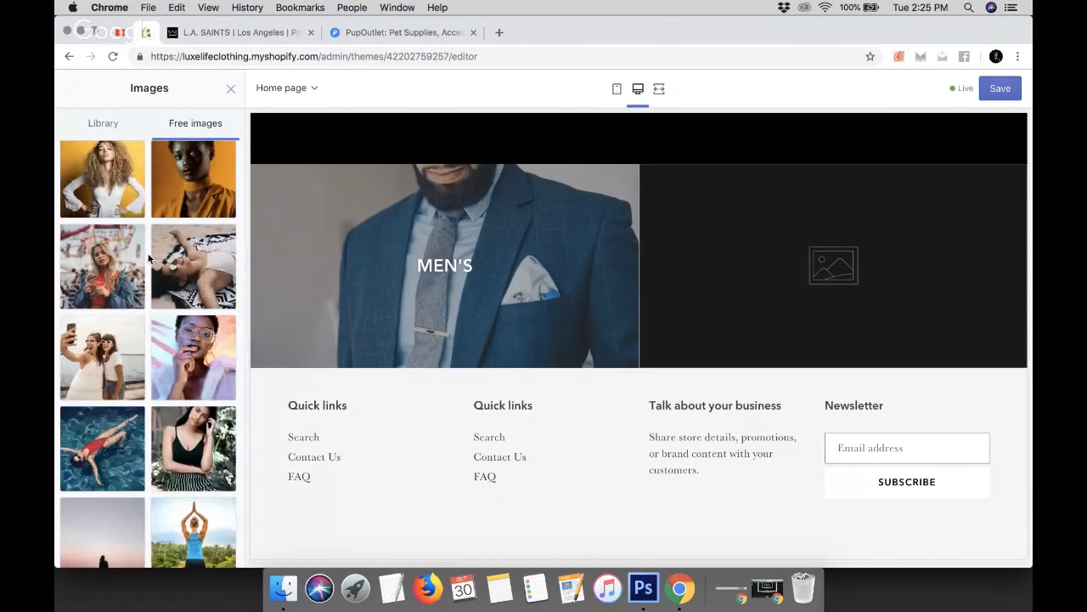
scroll(149, 259, "down", 10)
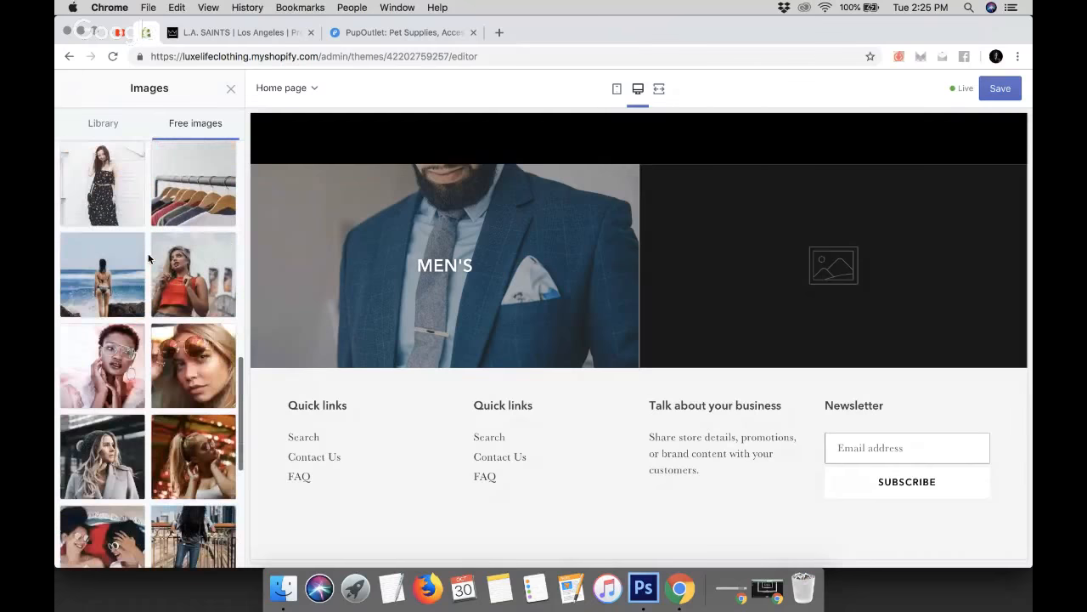
scroll(149, 260, "down", 3)
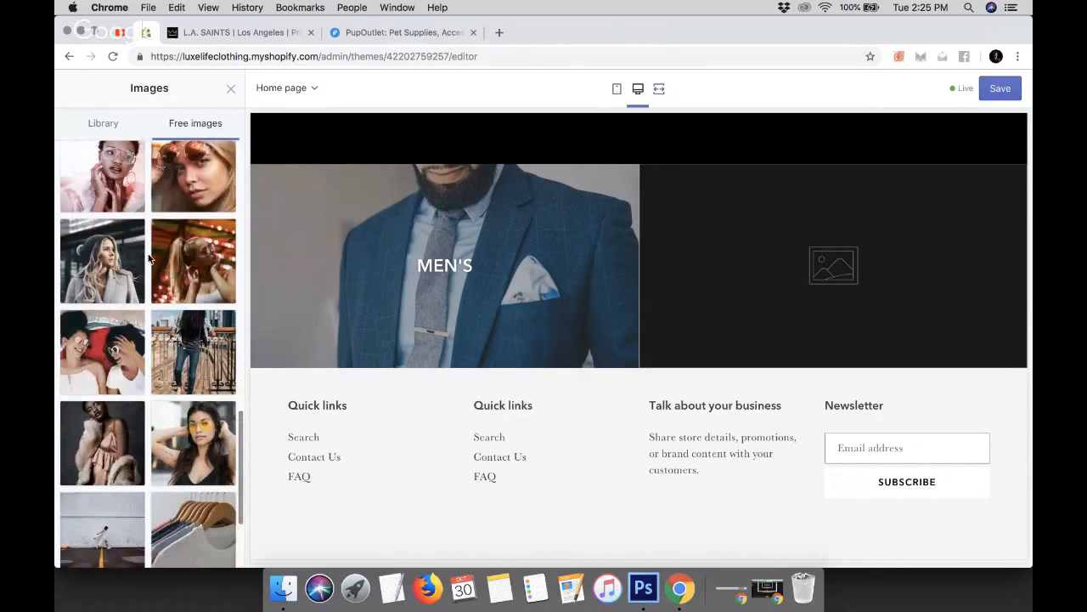
scroll(149, 259, "down", 3)
left_click(109, 291)
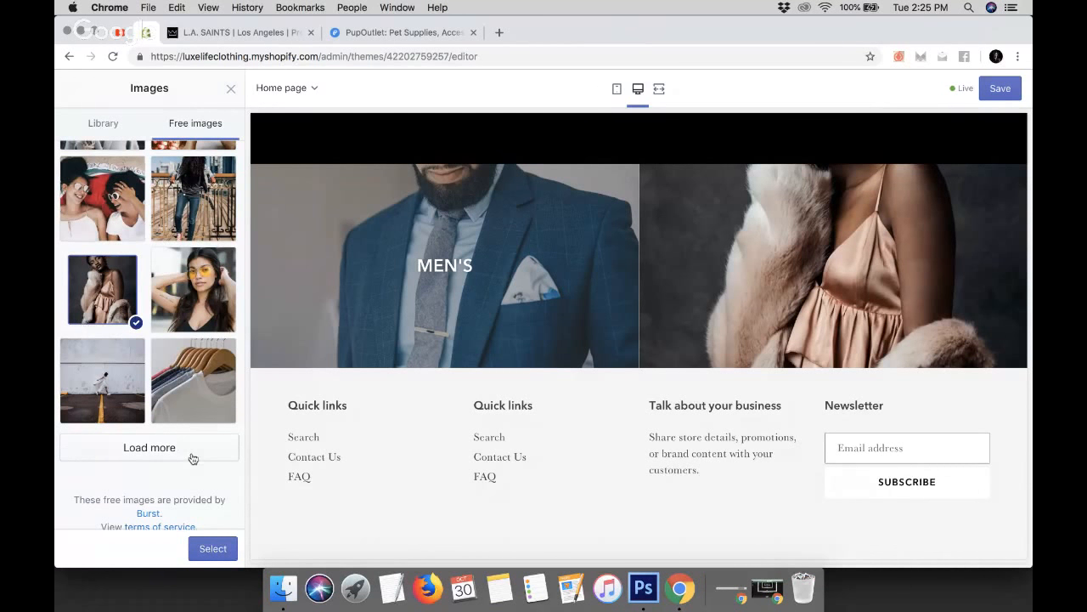
left_click(213, 547)
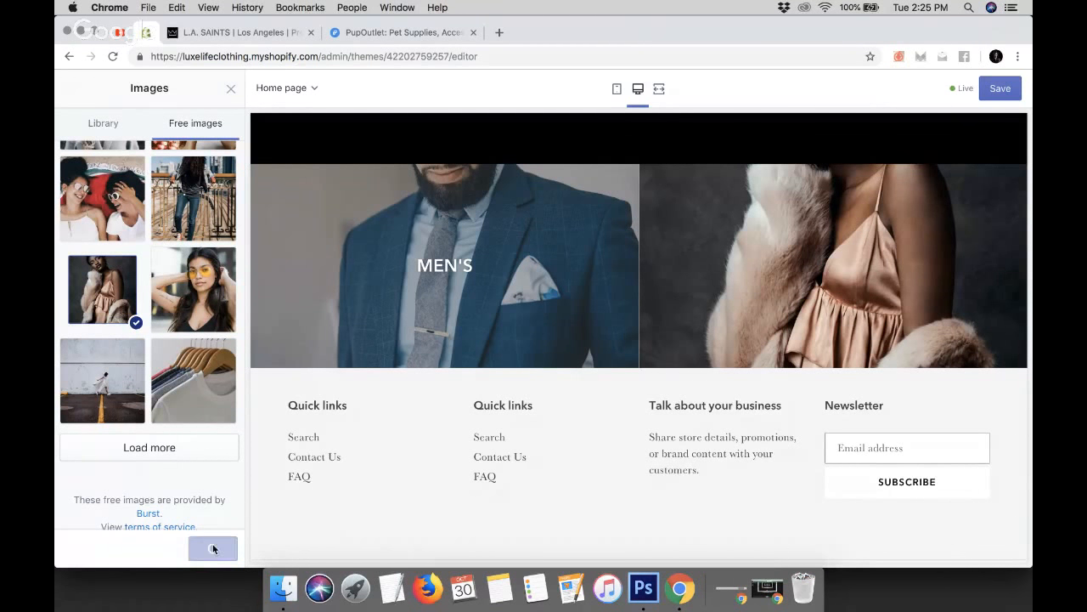
Link the second gallery image to the Men's Clothes collection and give it the caption WOMEN
scroll(165, 407, "down", 2)
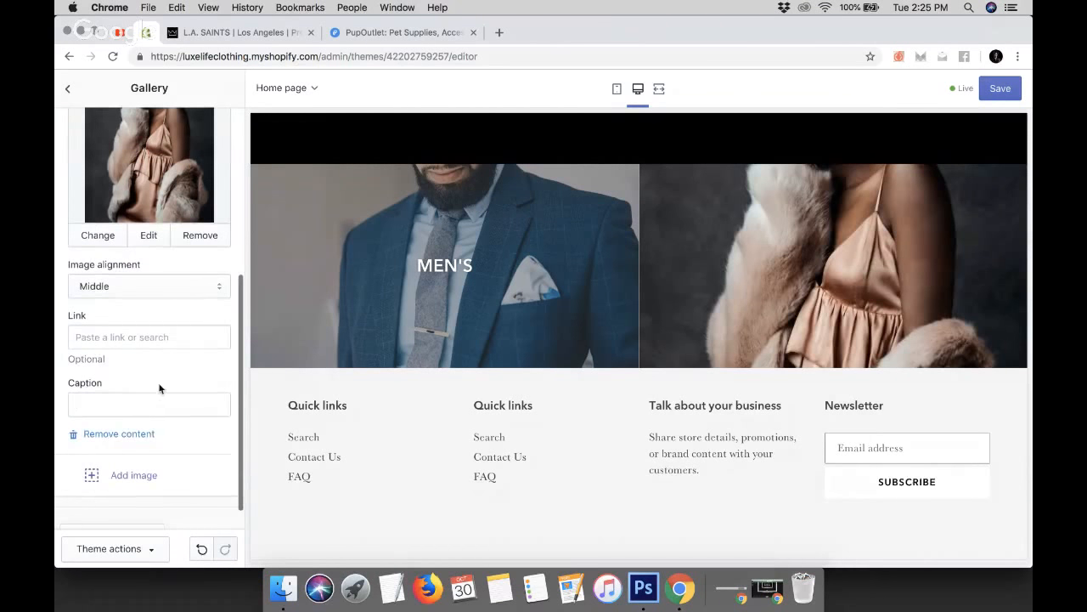
left_click(148, 337)
left_click(133, 164)
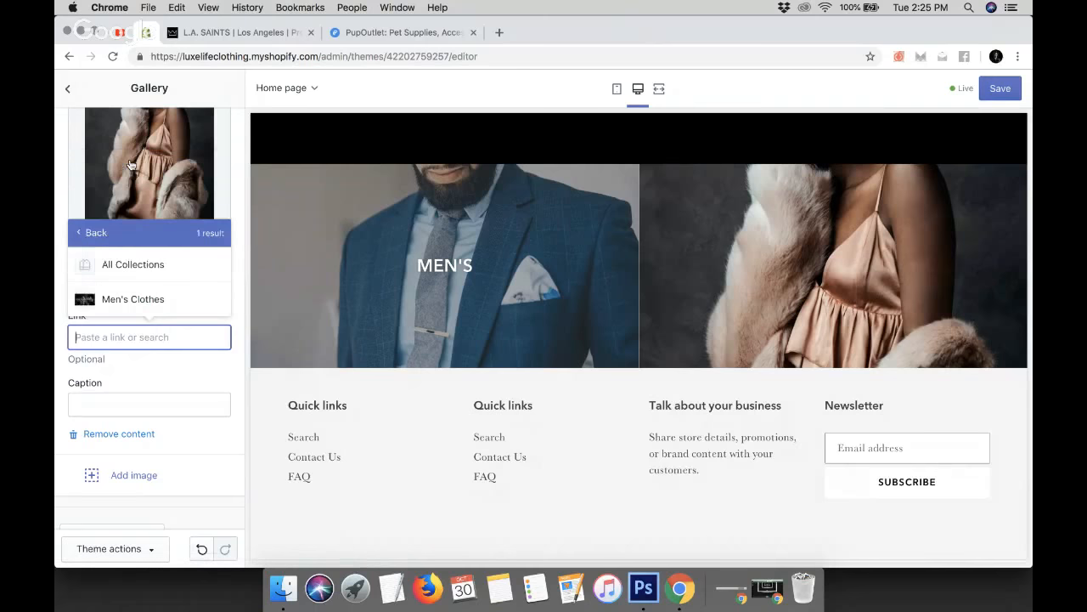
left_click(122, 297)
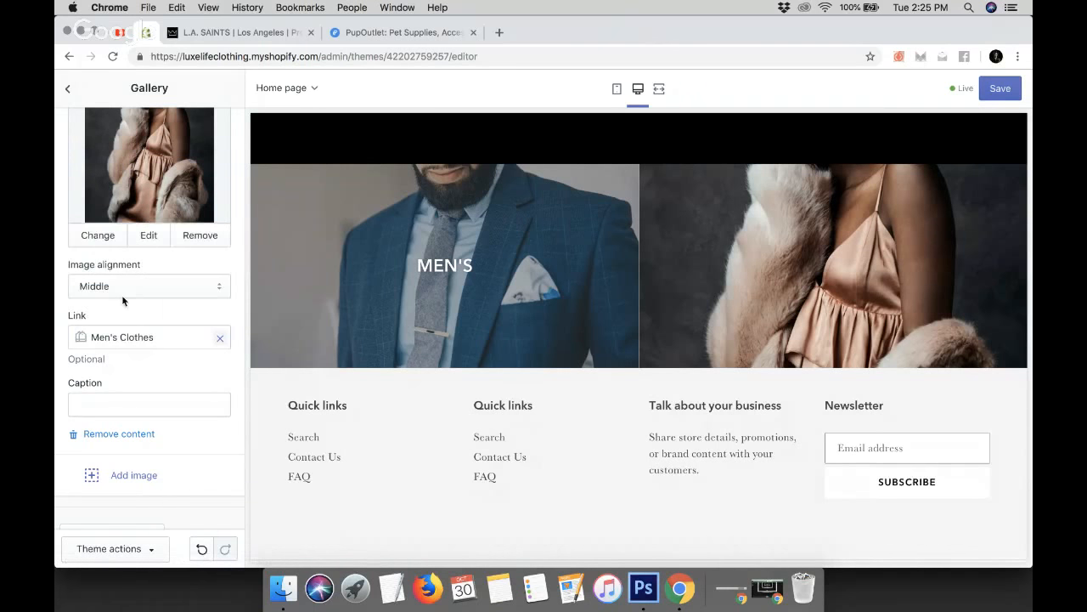
left_click(123, 403)
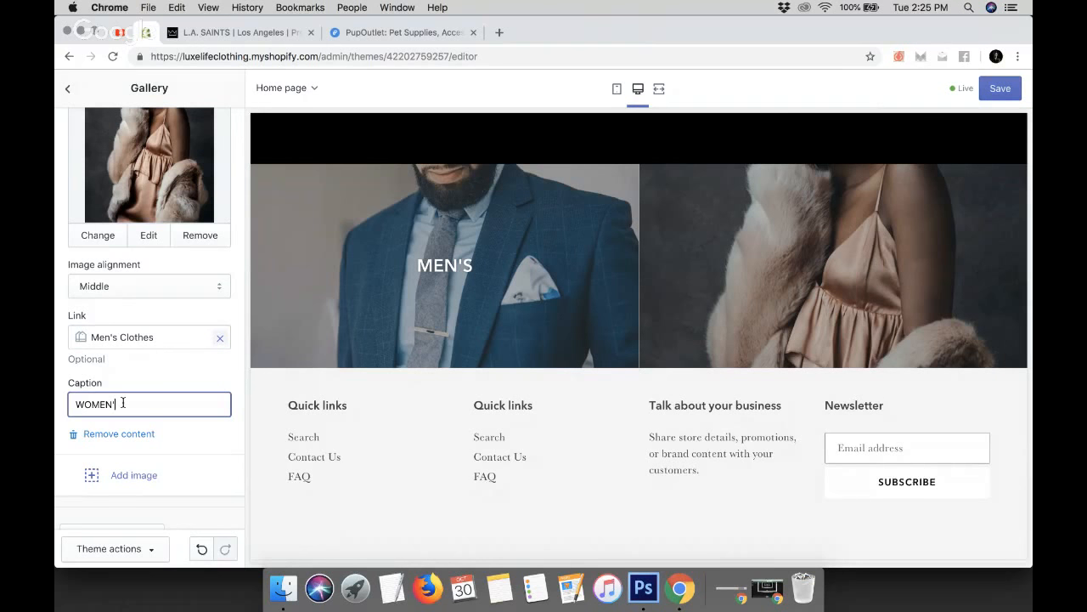
left_click(126, 357)
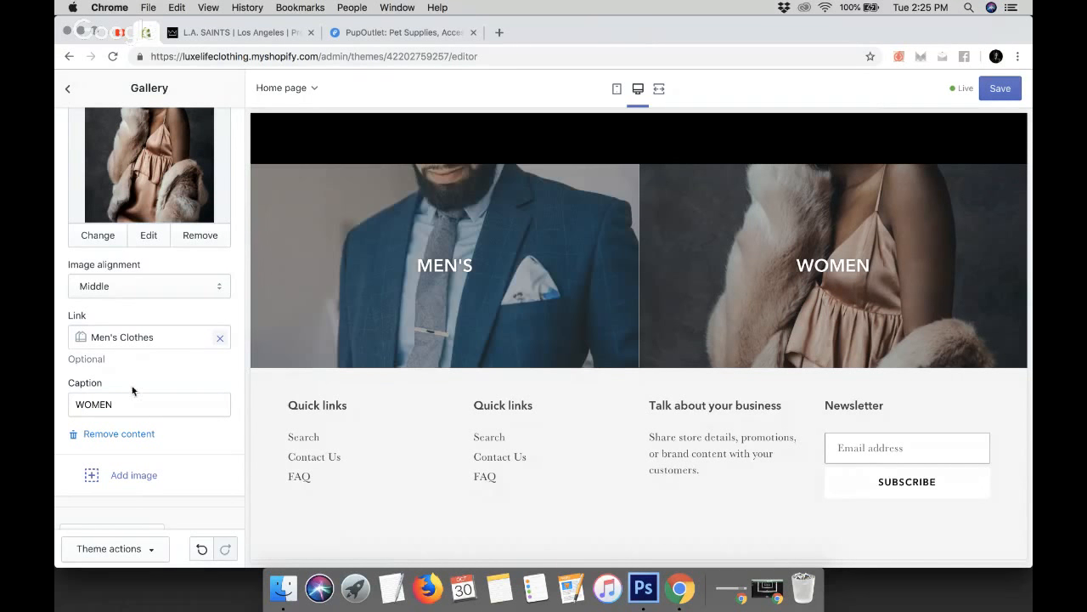
Change the first gallery image's caption to MEN
scroll(228, 444, "up", 5)
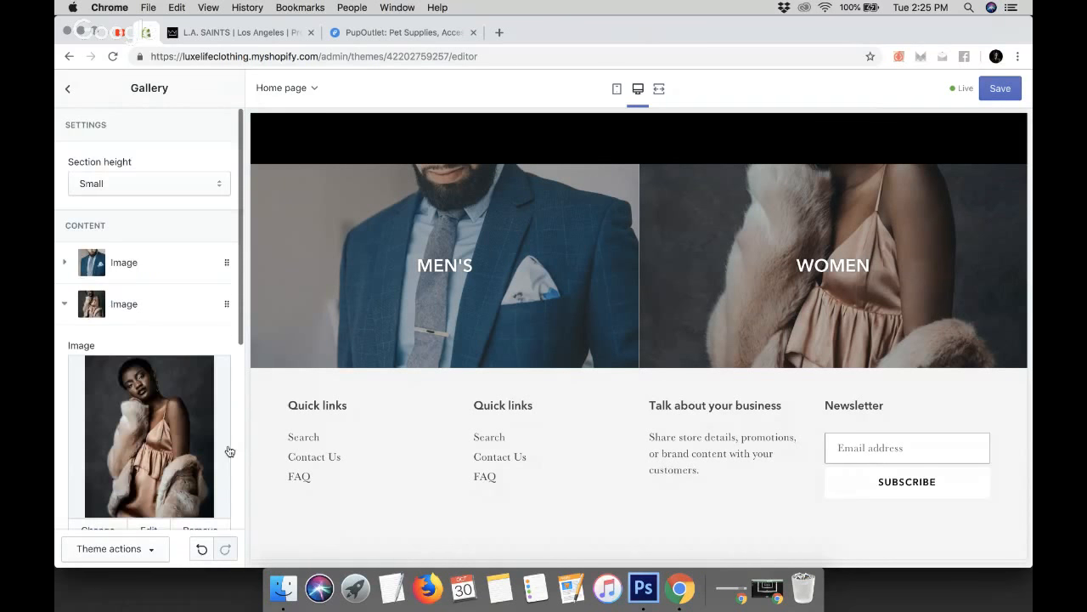
left_click(66, 265)
scroll(231, 397, "down", 5)
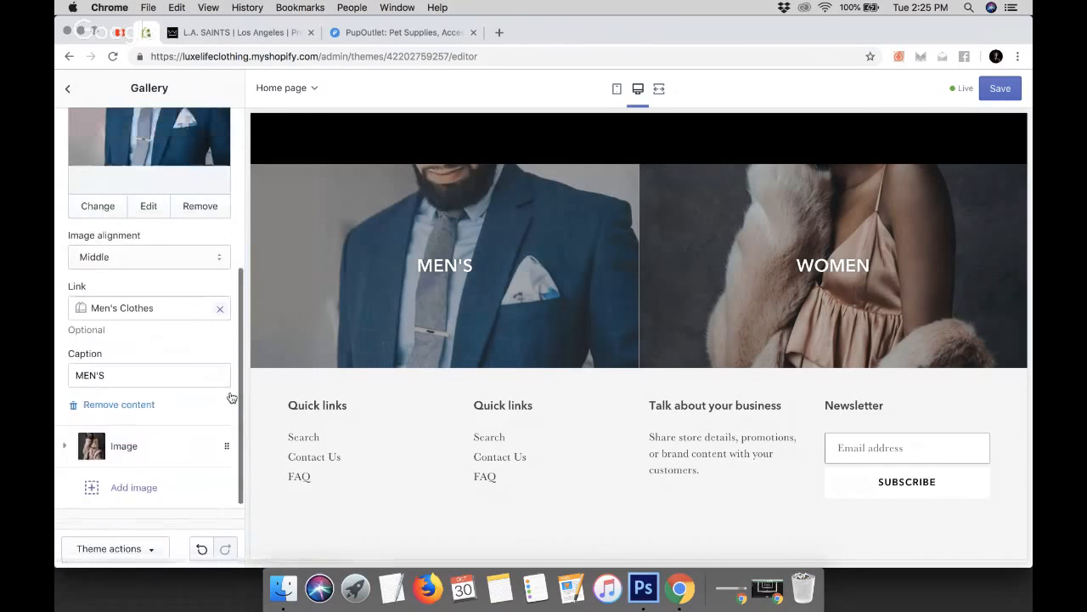
double_click(117, 349)
type("M")
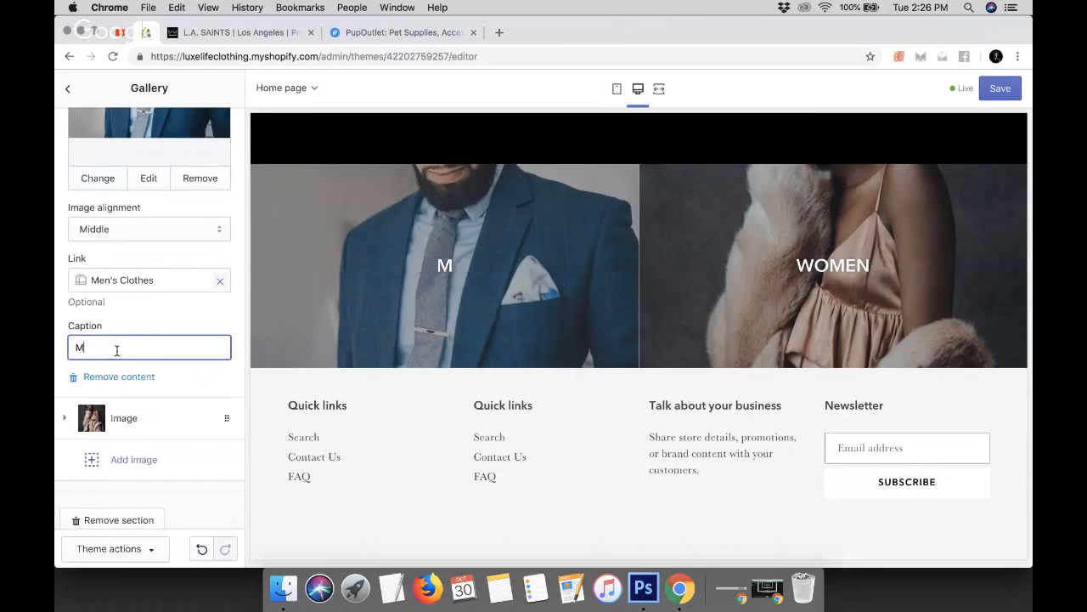
type("EN")
left_click(178, 301)
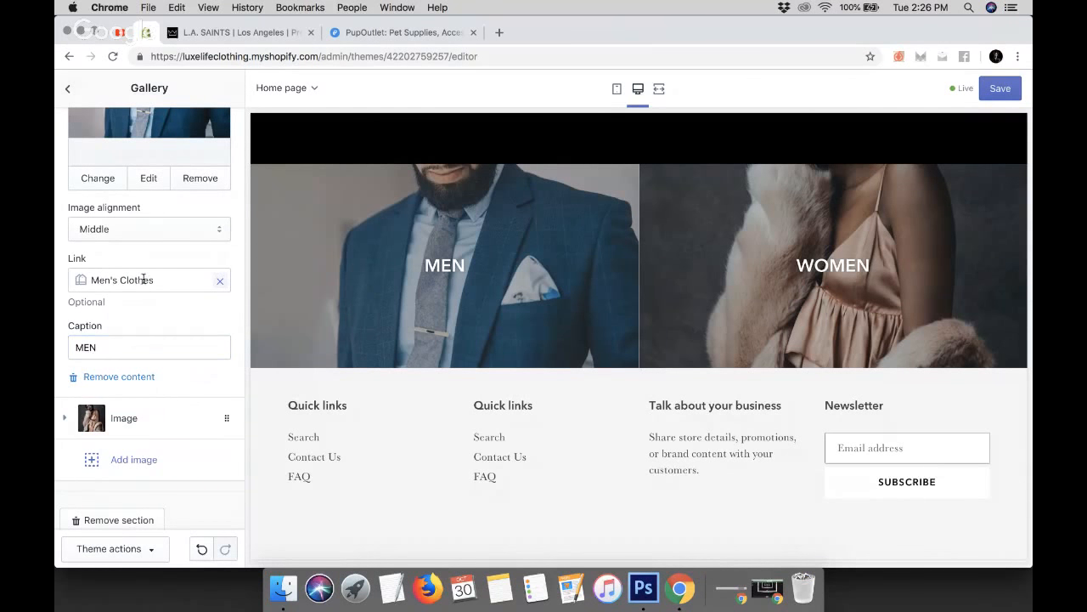
Collapse the first image block and save the theme changes
scroll(90, 334, "up", 2)
scroll(91, 334, "up", 5)
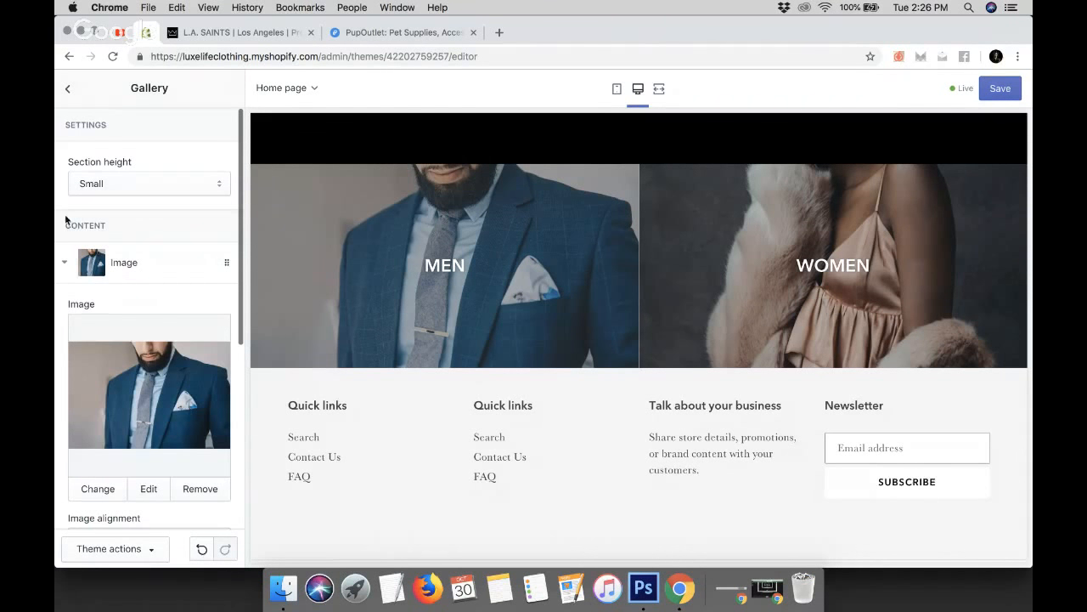
left_click(64, 263)
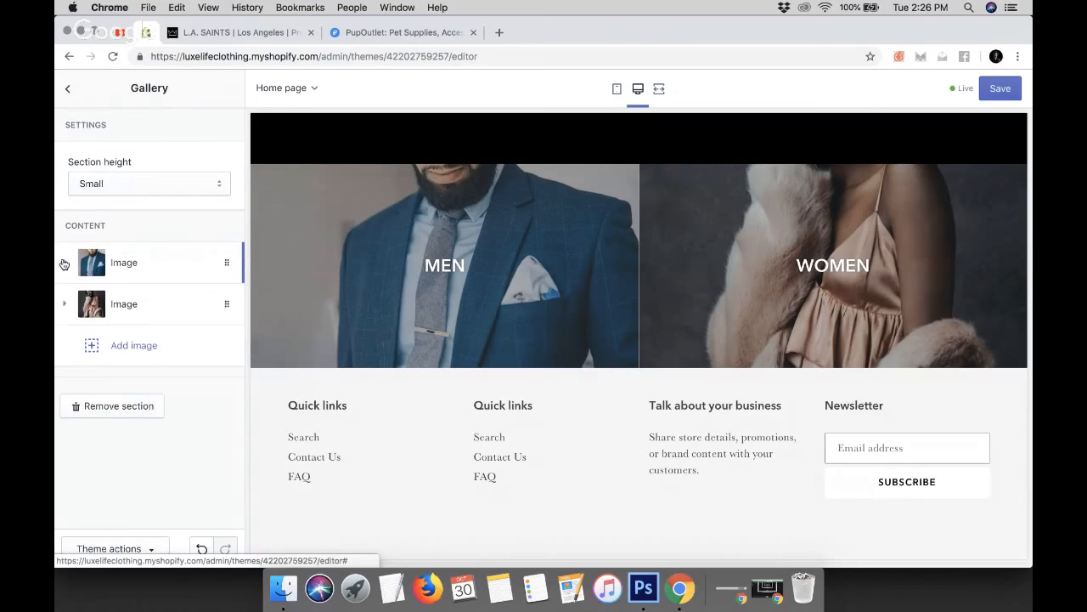
left_click(1000, 88)
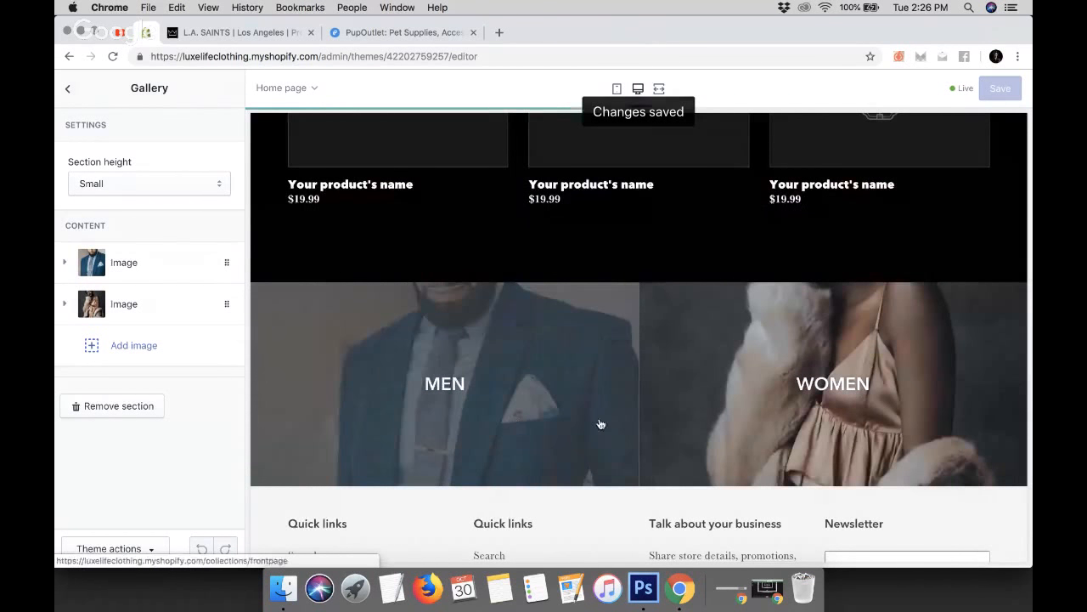
Move the Gallery section above the Featured collection section on the home page
scroll(475, 348, "up", 8)
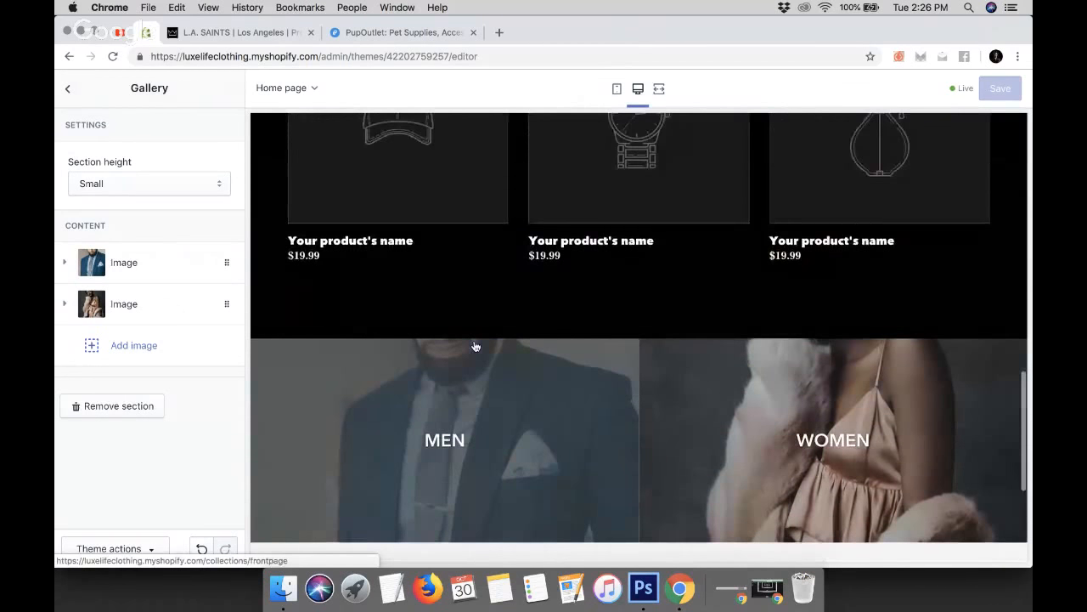
scroll(630, 382, "up", 4)
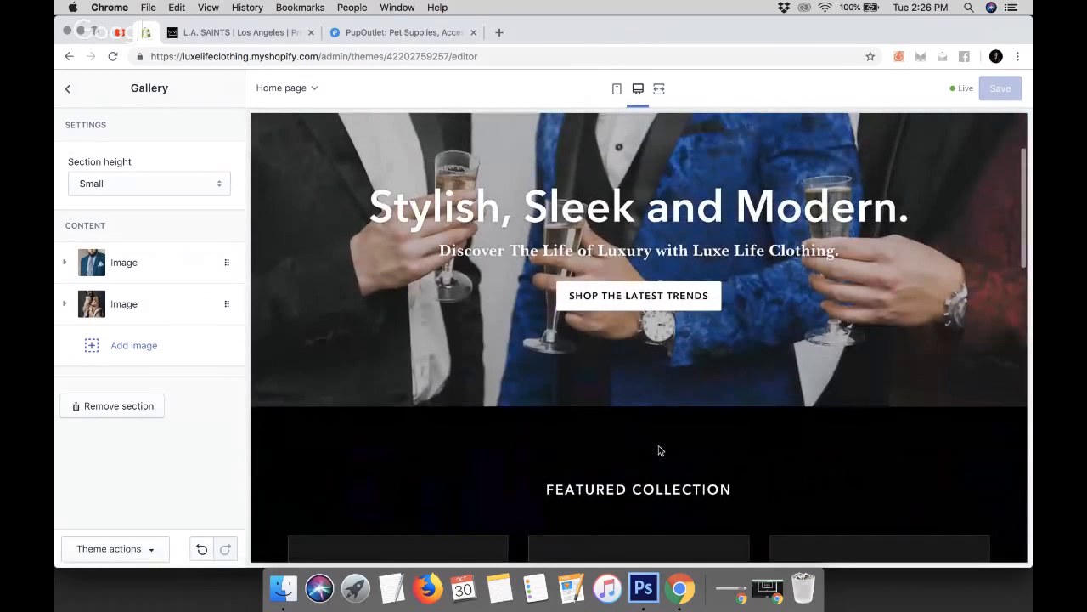
scroll(660, 450, "down", 10)
left_click(69, 88)
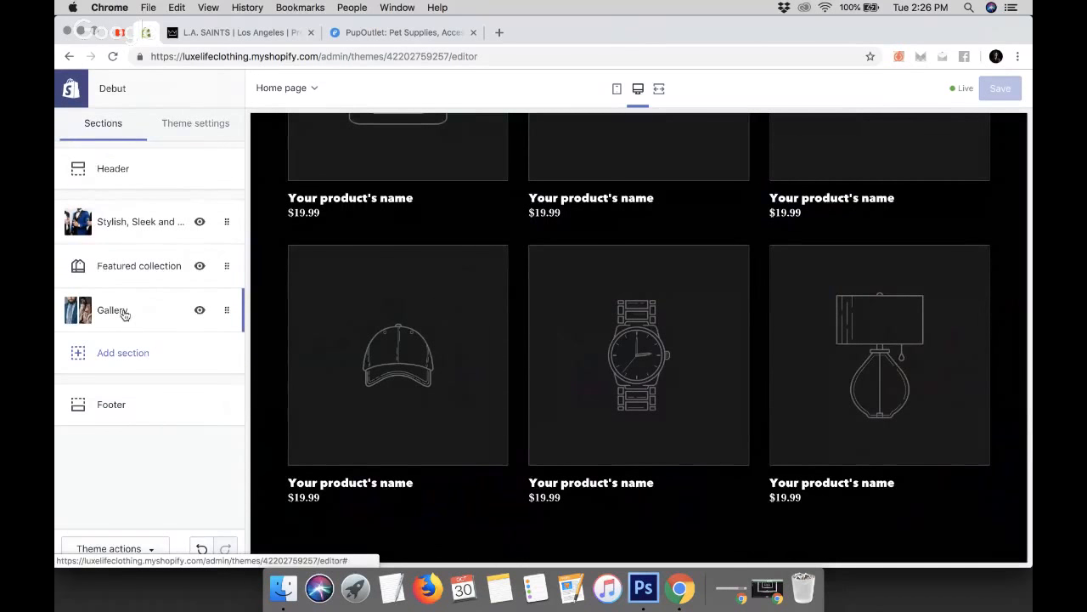
left_click_drag(123, 315, 124, 261)
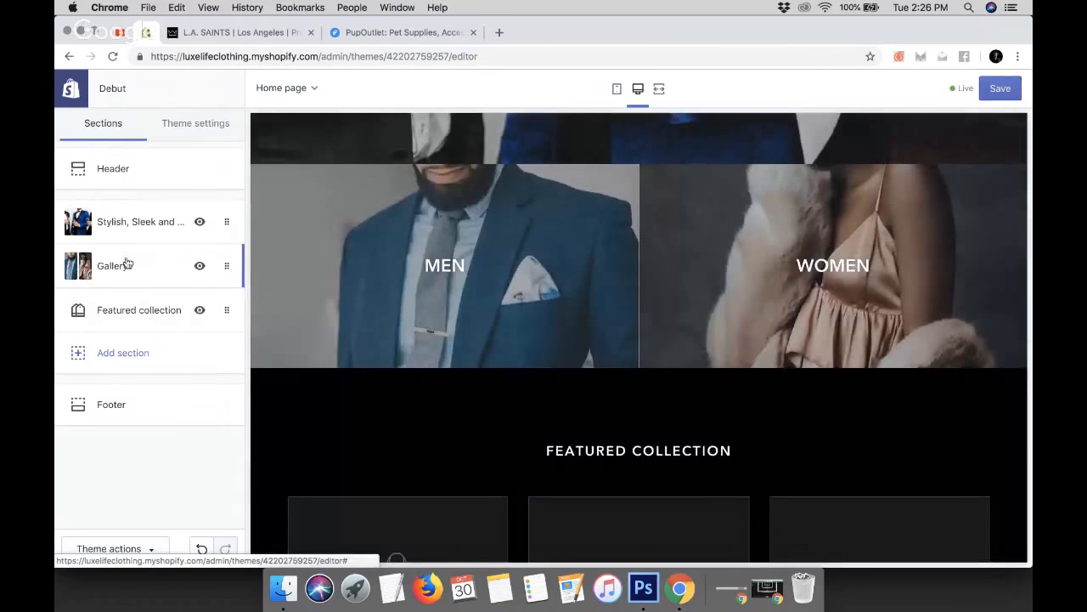
Preview the home page in full-screen view, reviewing the hero banner and the men's and women's gallery
scroll(437, 395, "up", 5)
scroll(448, 346, "down", 1)
scroll(448, 347, "up", 1)
left_click(657, 91)
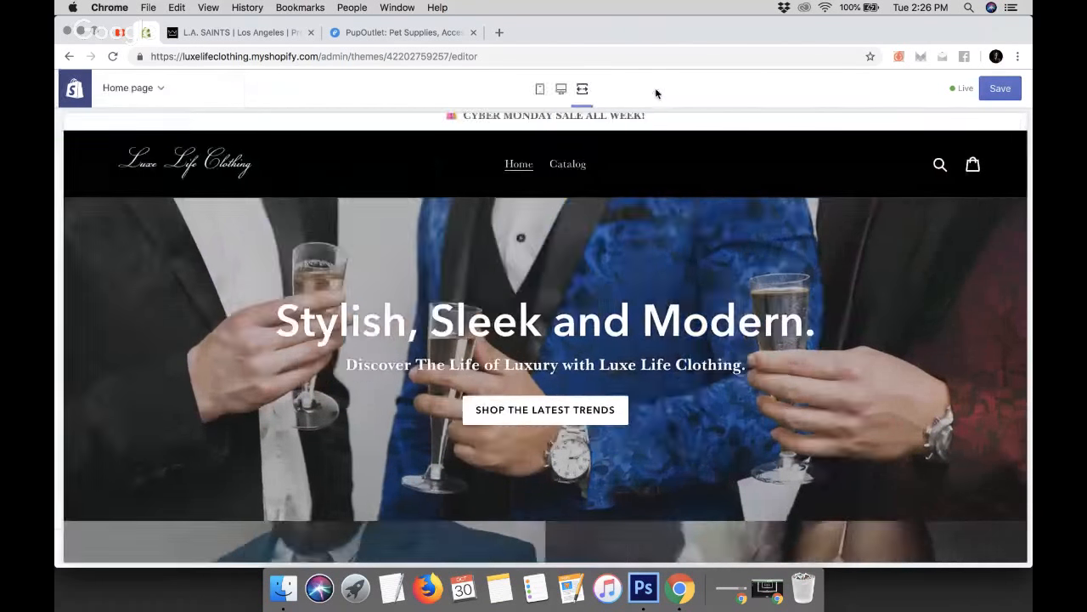
scroll(599, 234, "down", 3)
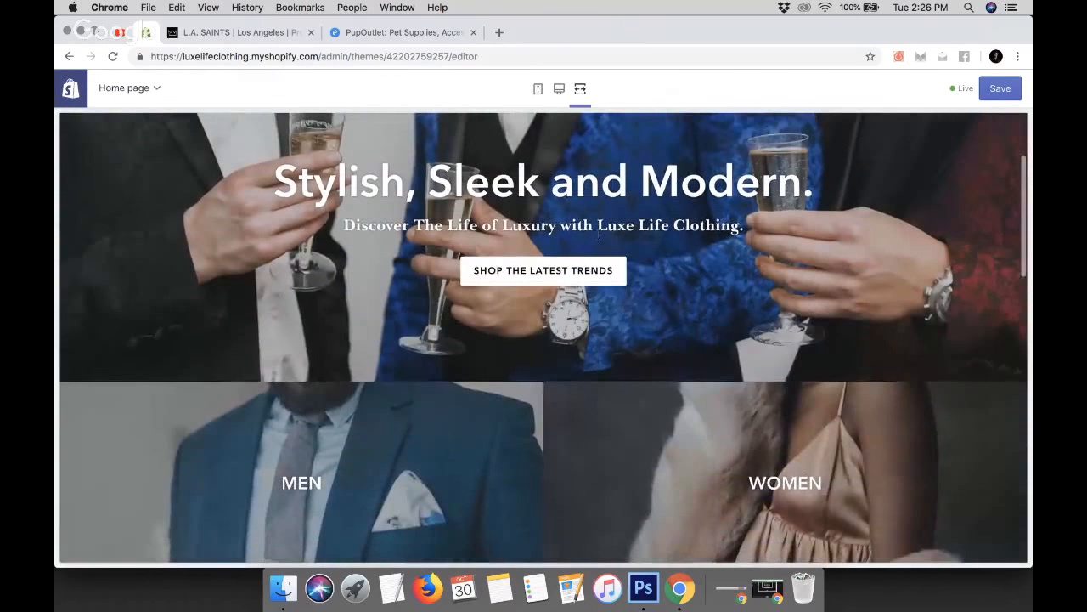
scroll(599, 236, "down", 4)
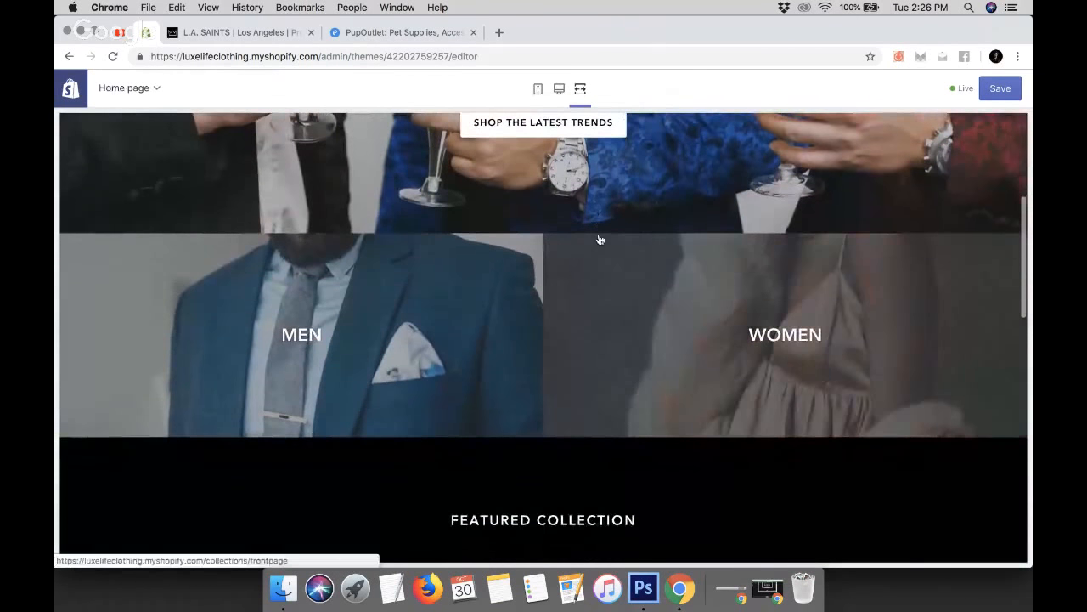
scroll(599, 238, "down", 3)
scroll(562, 367, "up", 1)
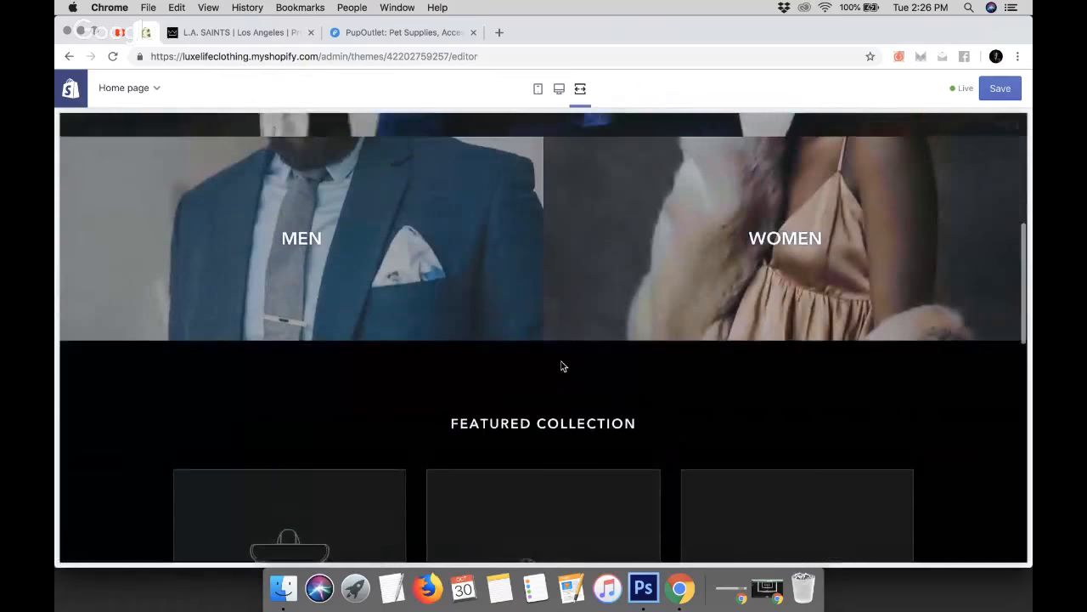
scroll(560, 366, "up", 6)
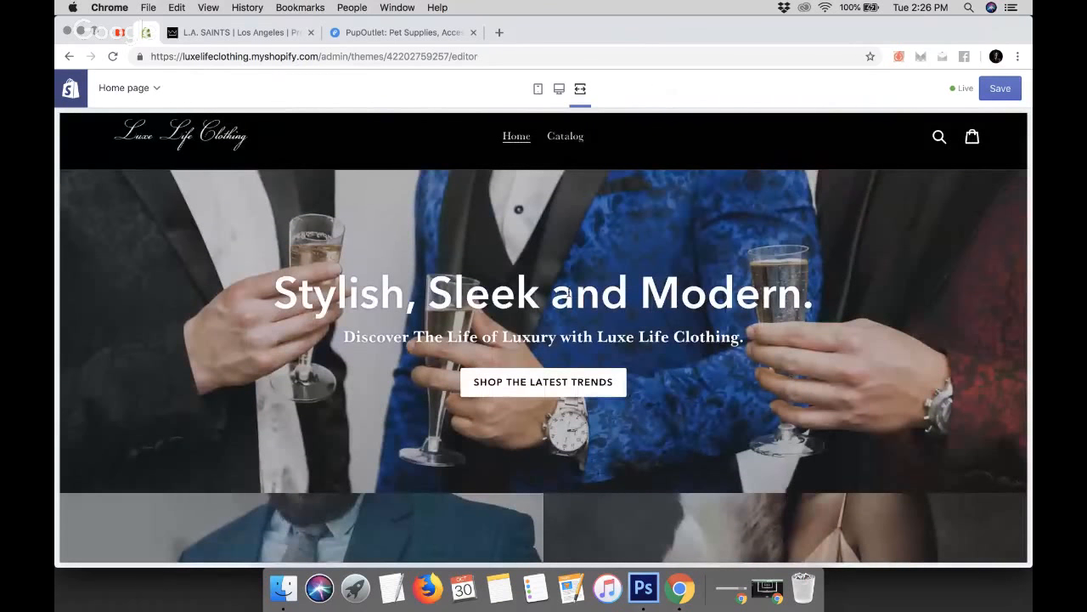
scroll(314, 264, "up", 1)
scroll(314, 264, "down", 1)
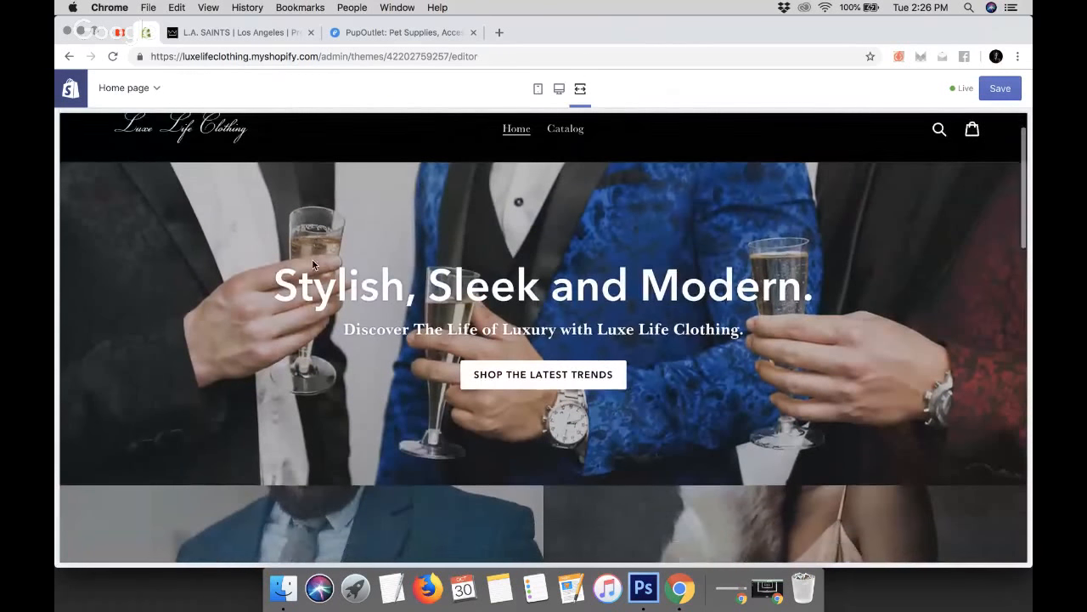
scroll(313, 262, "up", 1)
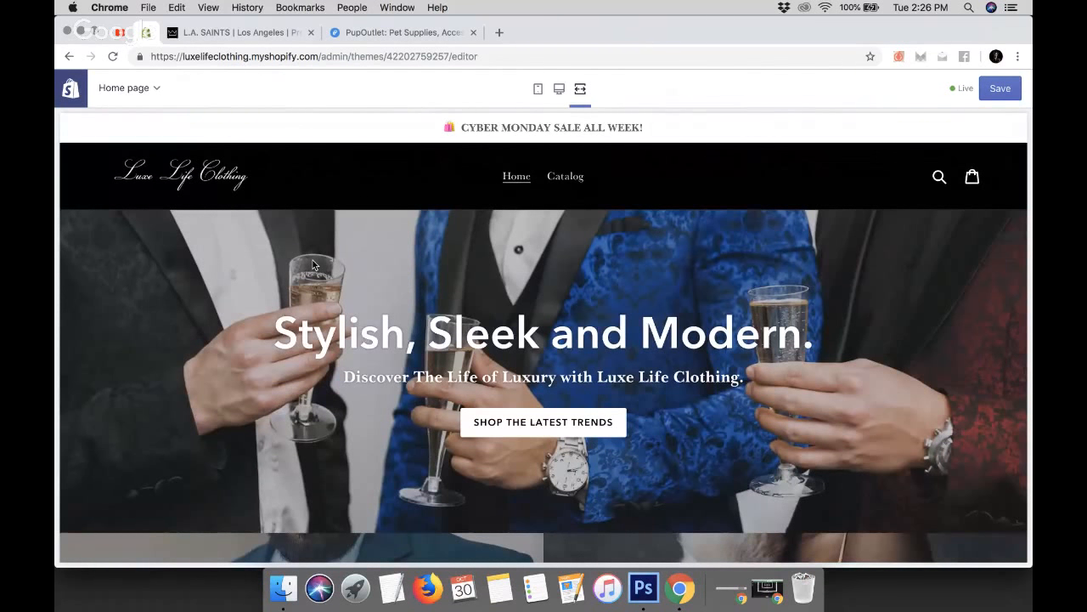
scroll(313, 263, "down", 6)
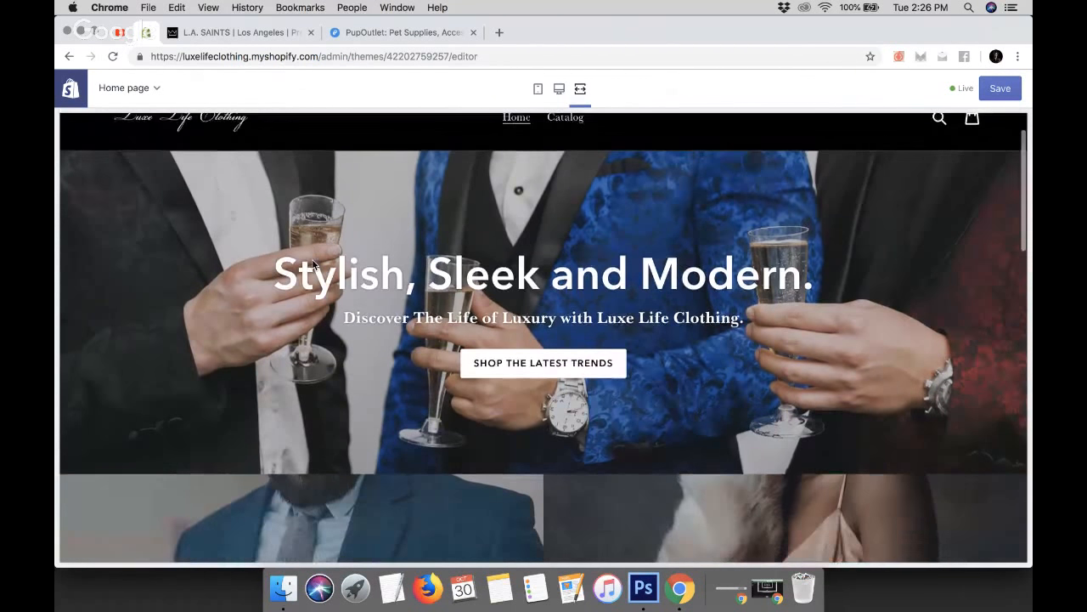
scroll(312, 264, "up", 2)
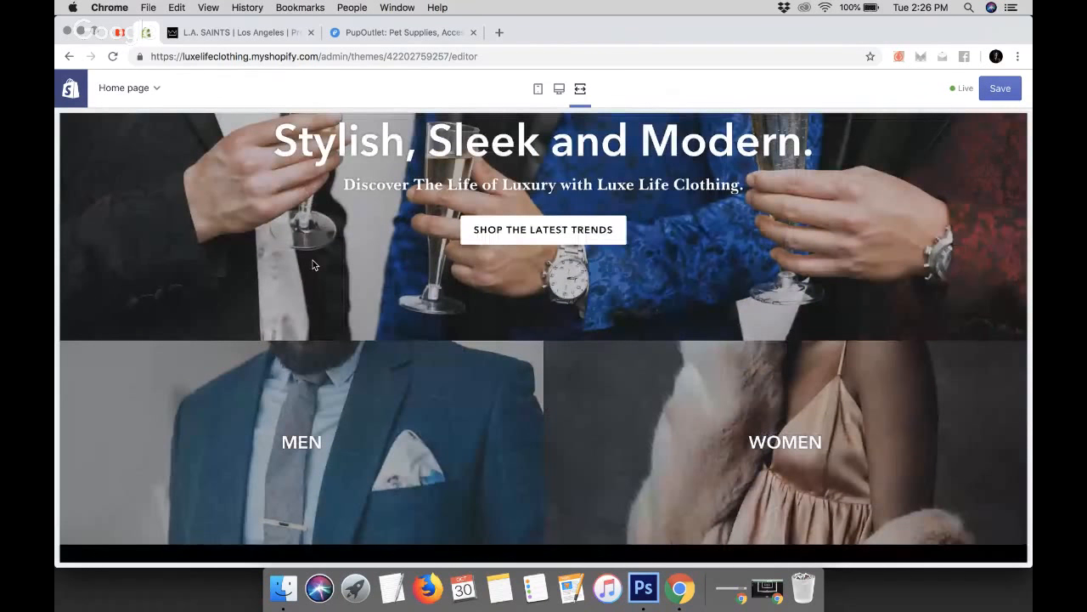
left_click(580, 88)
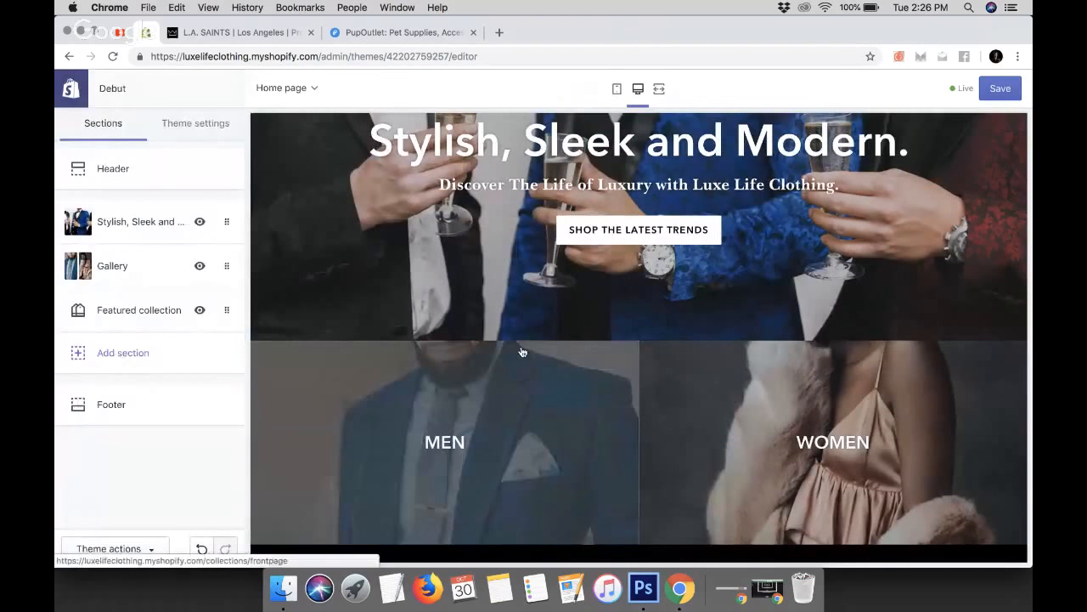
Compare the L.A. SAINTS home page's Classic Men product rows with the store preview's featured collection section
scroll(523, 352, "down", 4)
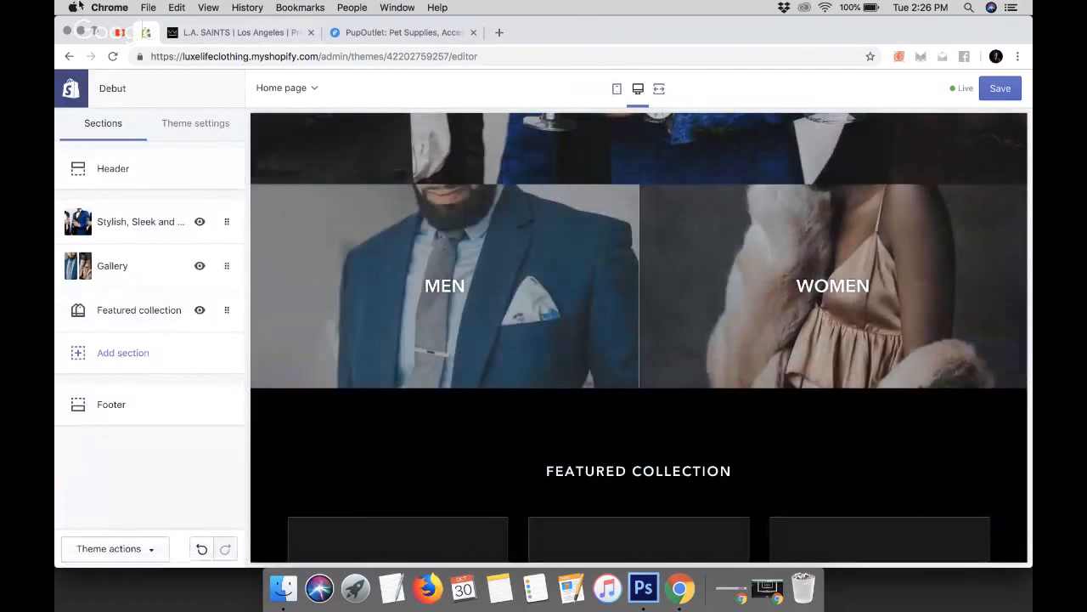
left_click(241, 32)
scroll(480, 365, "down", 2)
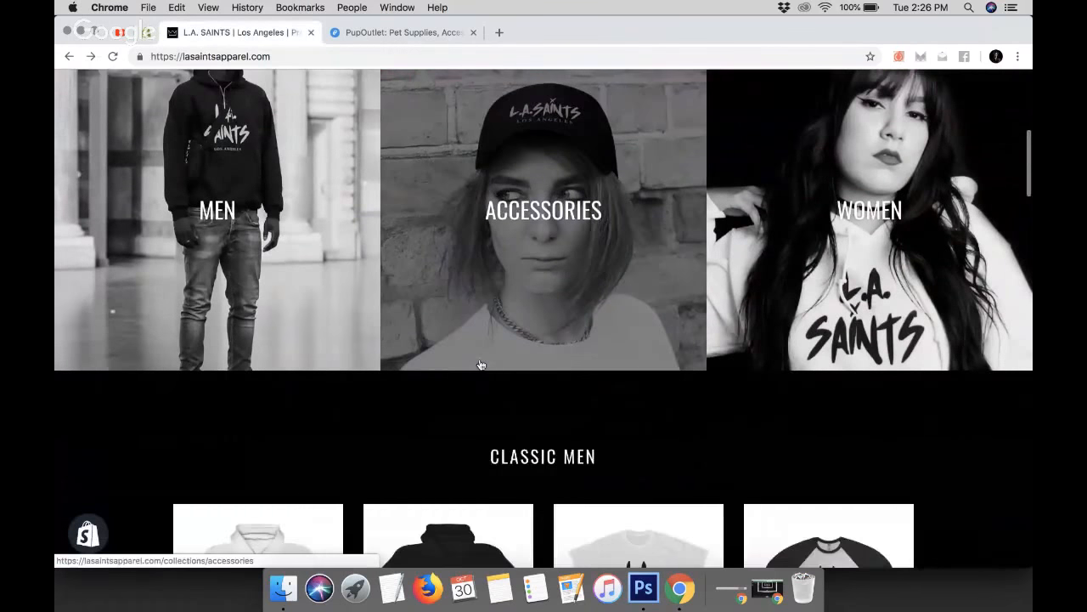
scroll(480, 364, "down", 5)
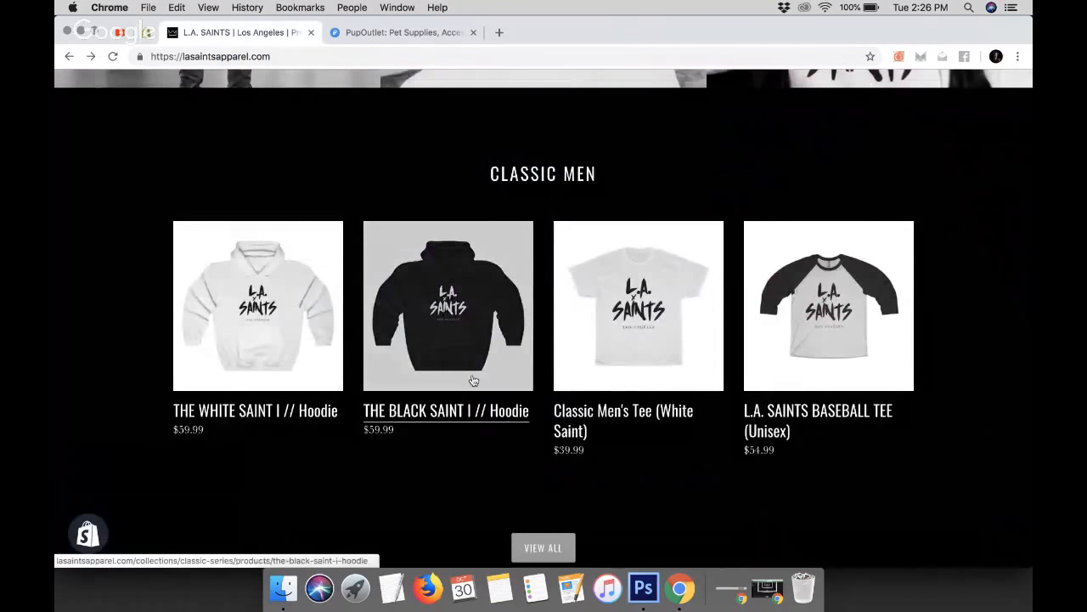
scroll(472, 379, "down", 3)
scroll(472, 380, "down", 8)
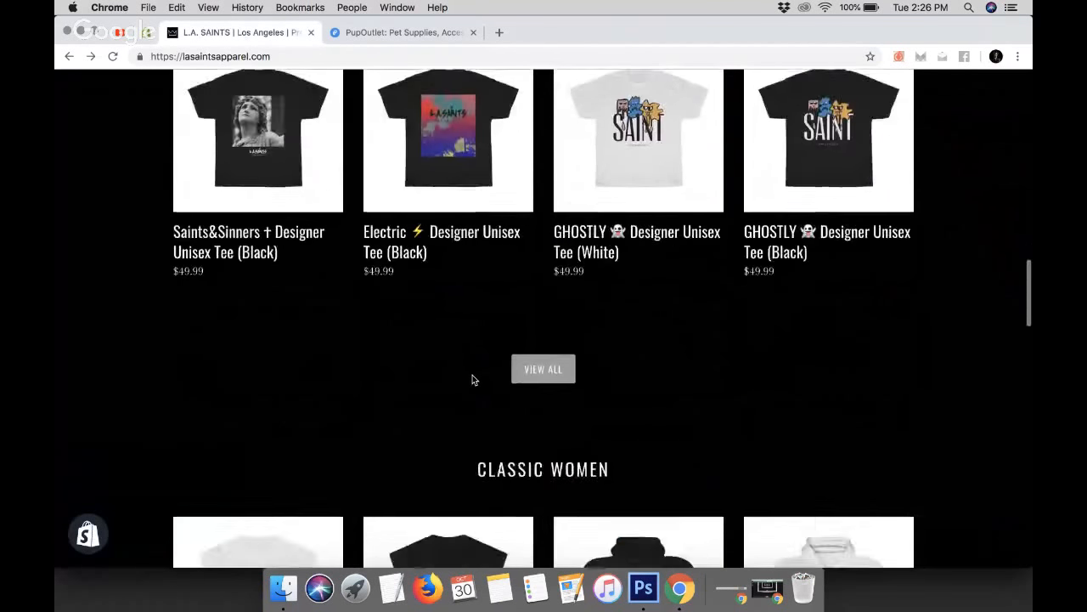
scroll(472, 379, "up", 10)
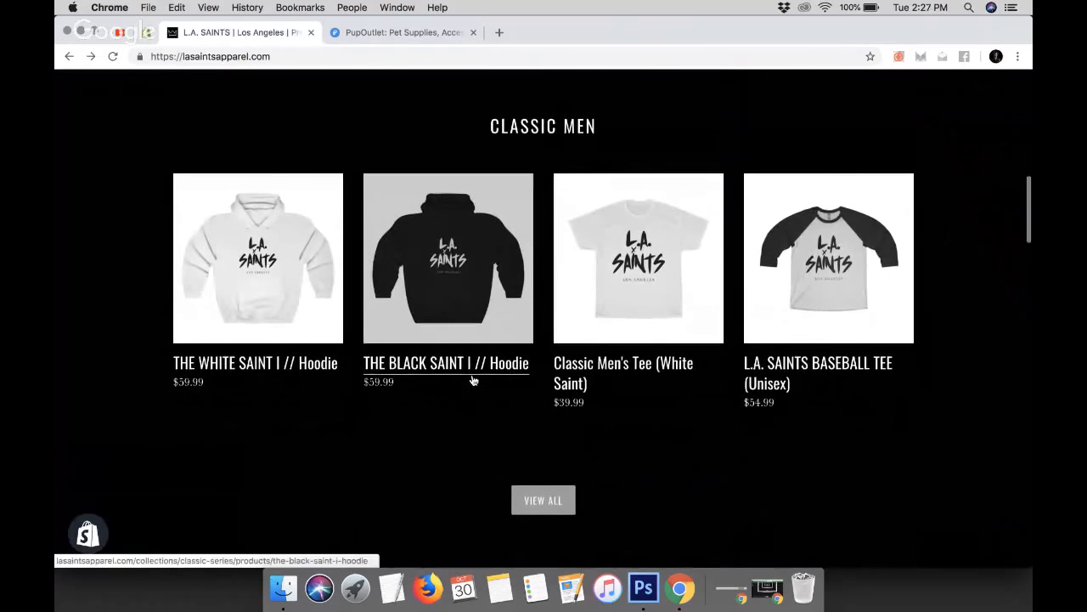
left_click(147, 34)
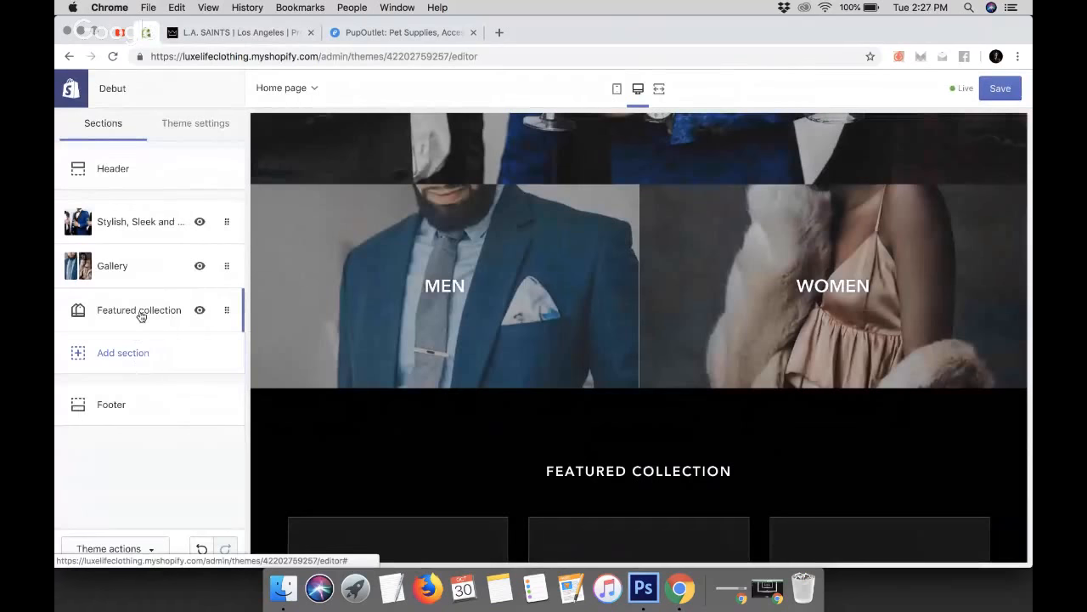
scroll(422, 481, "down", 3)
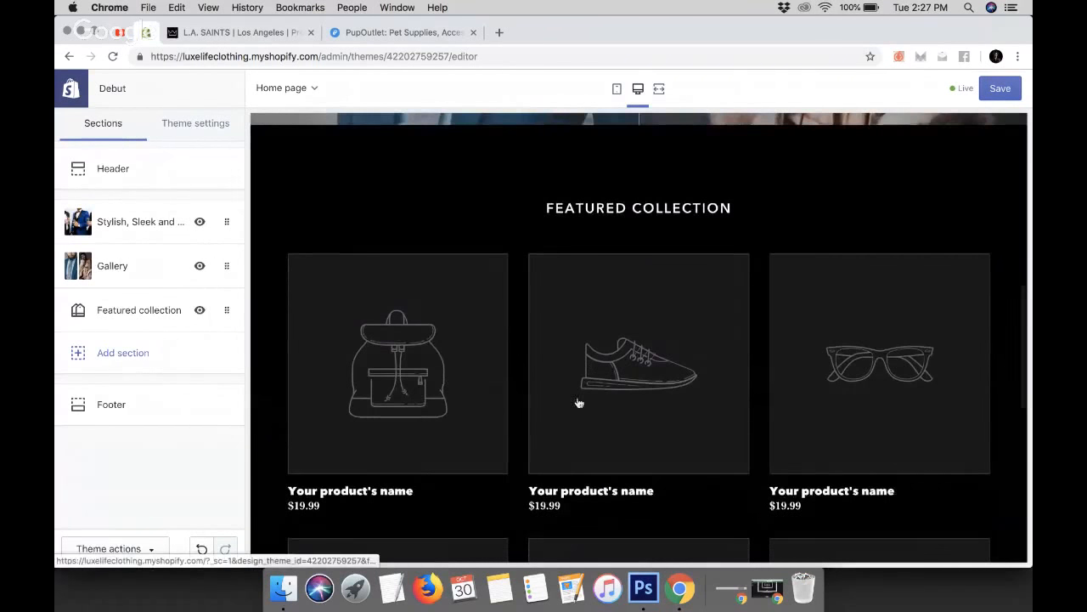
scroll(687, 359, "down", 6)
scroll(688, 359, "up", 6)
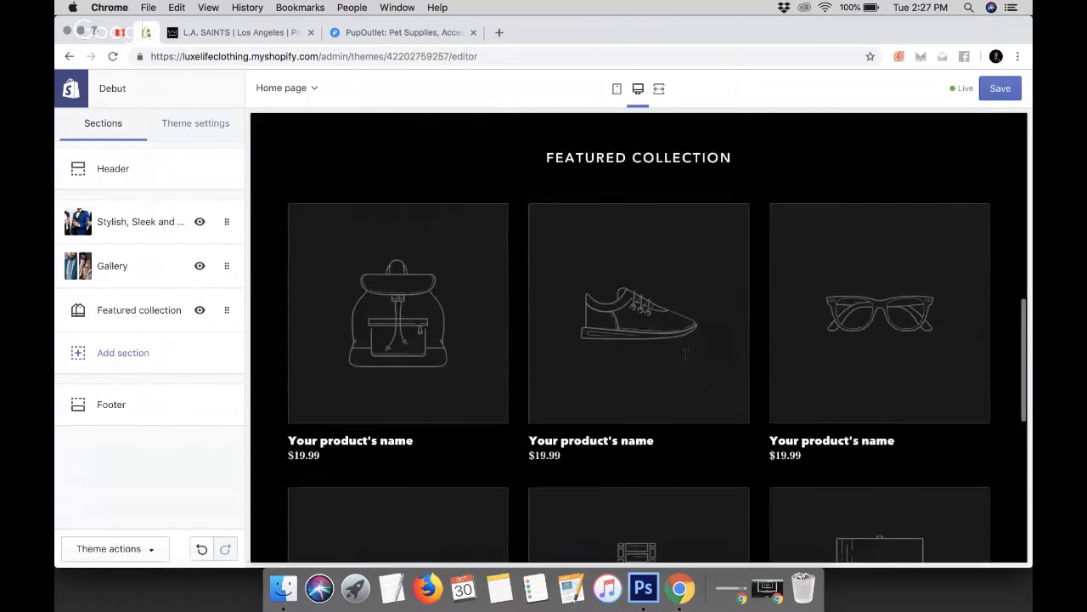
Set the Featured collection section to show 4 products per row in 1 row
left_click(146, 311)
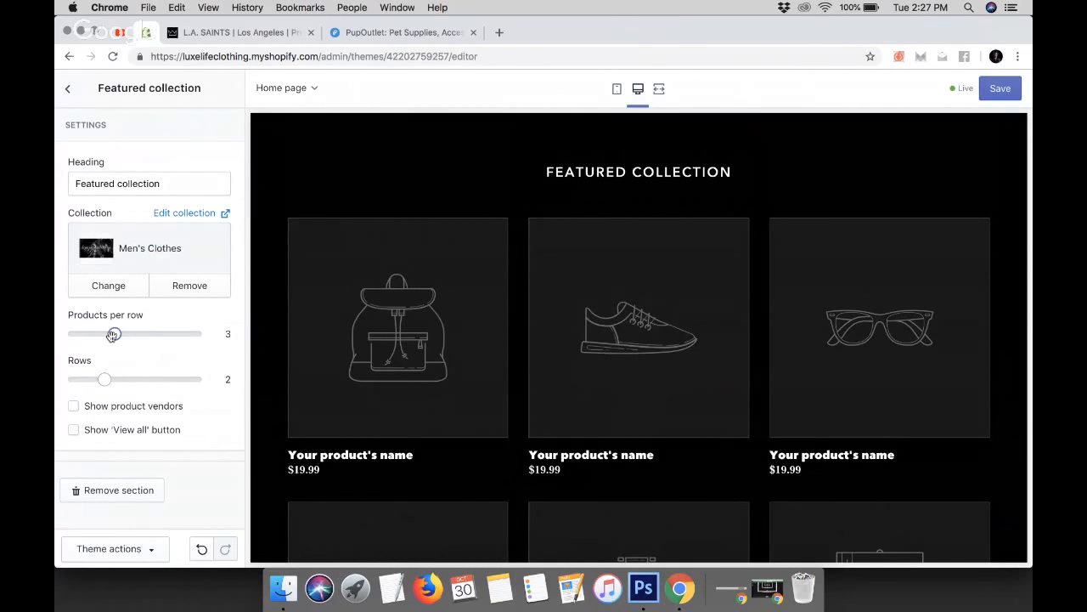
left_click(245, 31)
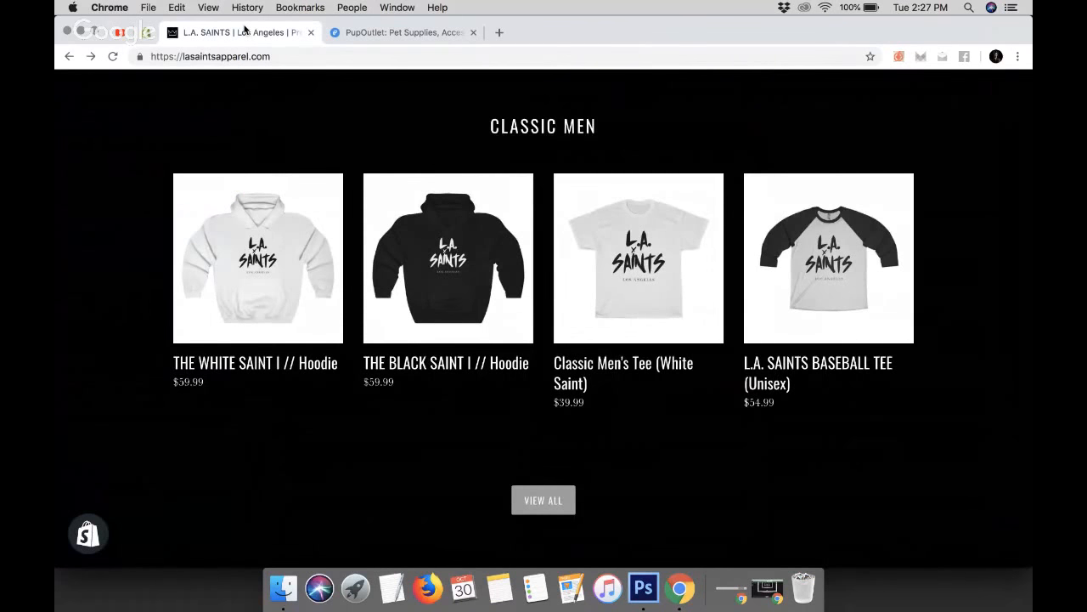
left_click(146, 33)
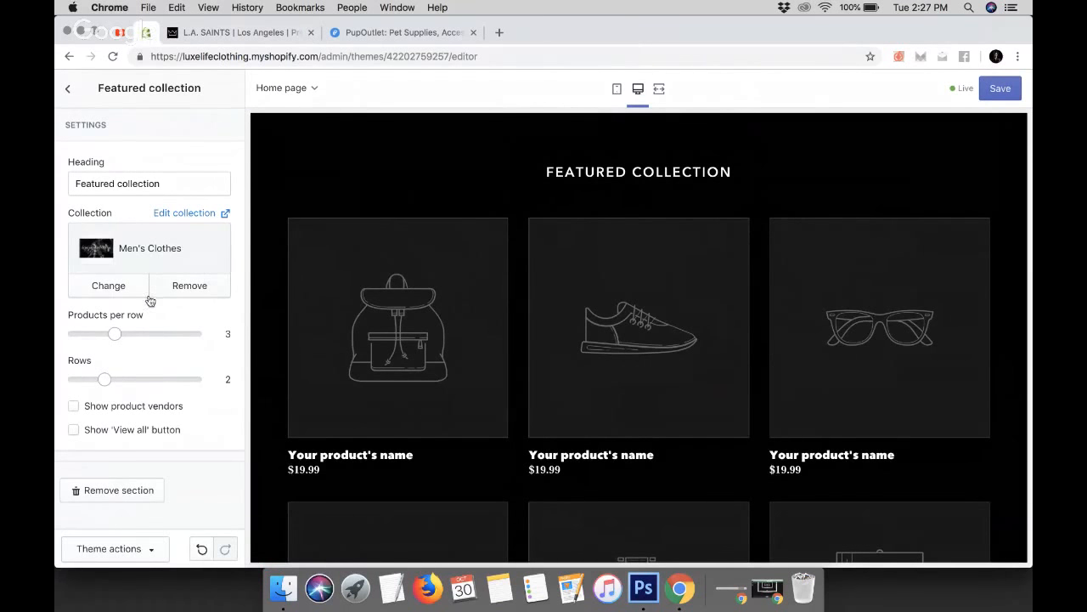
left_click_drag(115, 334, 235, 336)
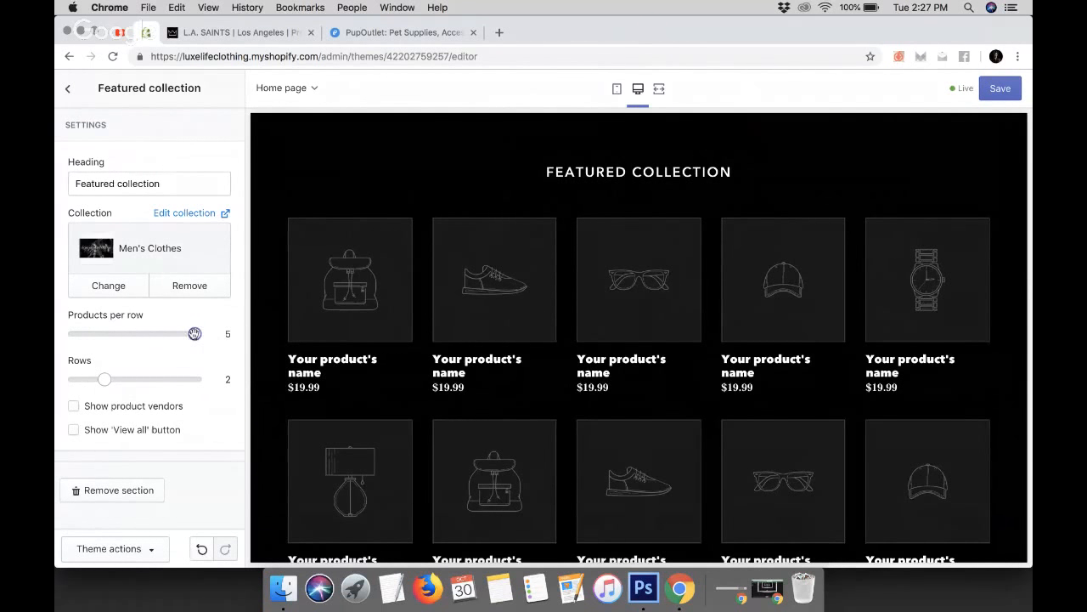
left_click_drag(195, 334, 158, 336)
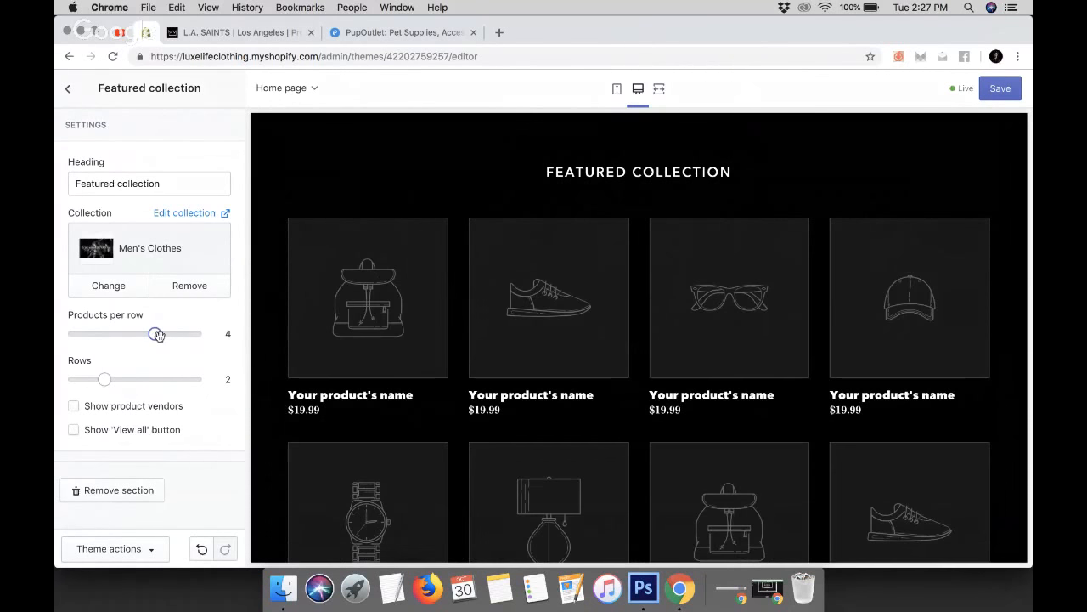
left_click_drag(104, 378, 68, 387)
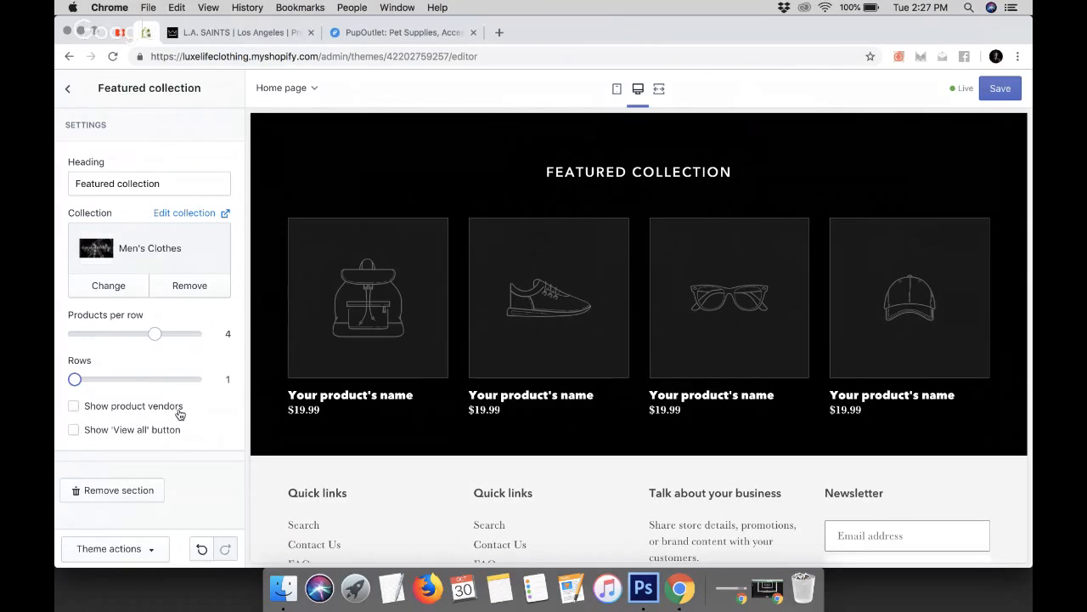
left_click(73, 406)
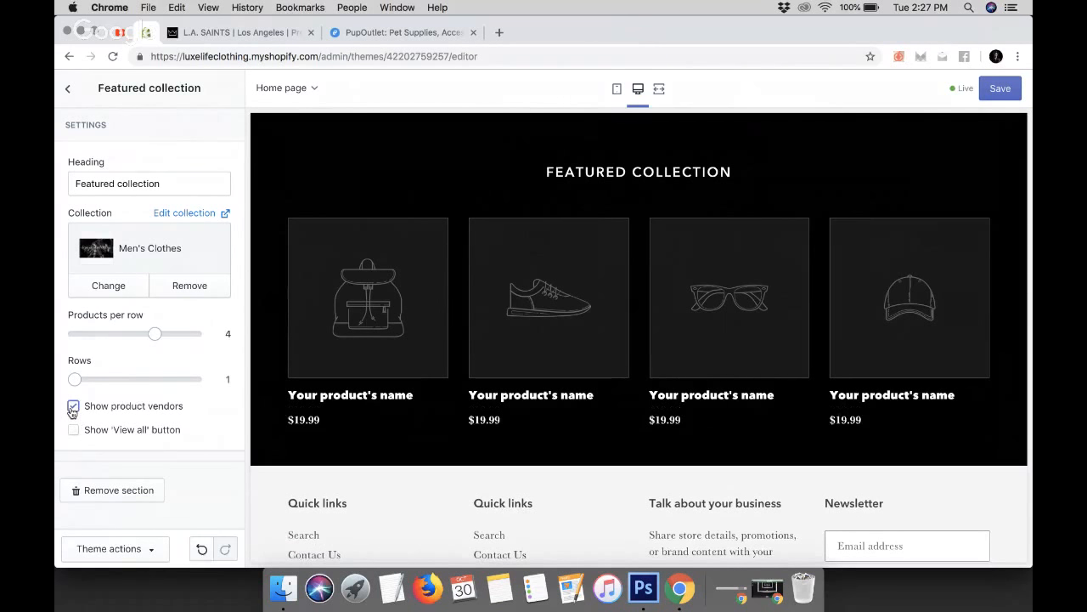
left_click(73, 407)
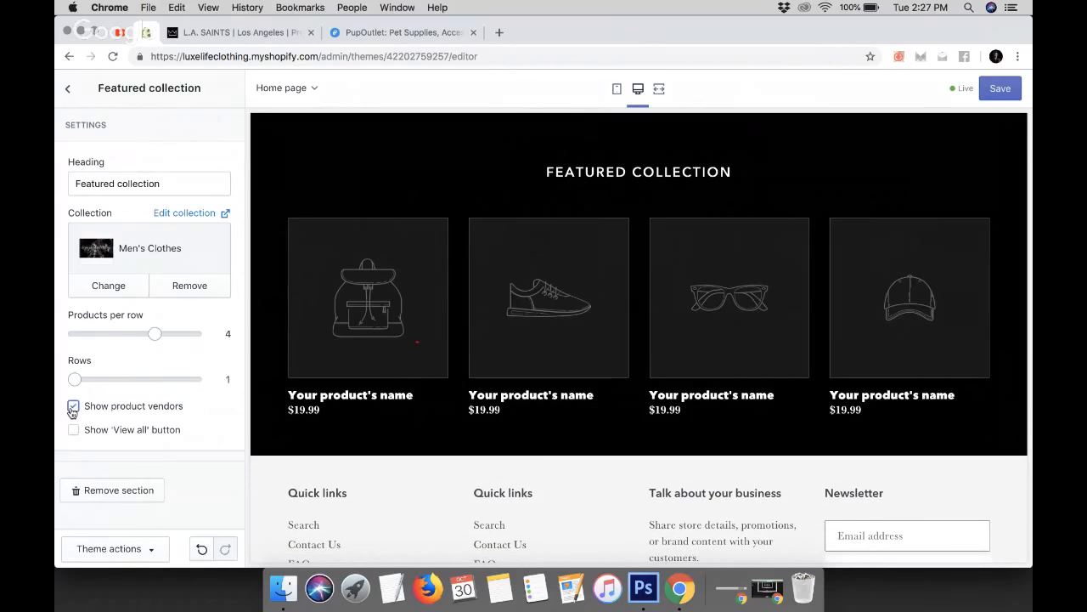
left_click(73, 406)
Turn on the 'View all' button for the Featured collection section
left_click(74, 432)
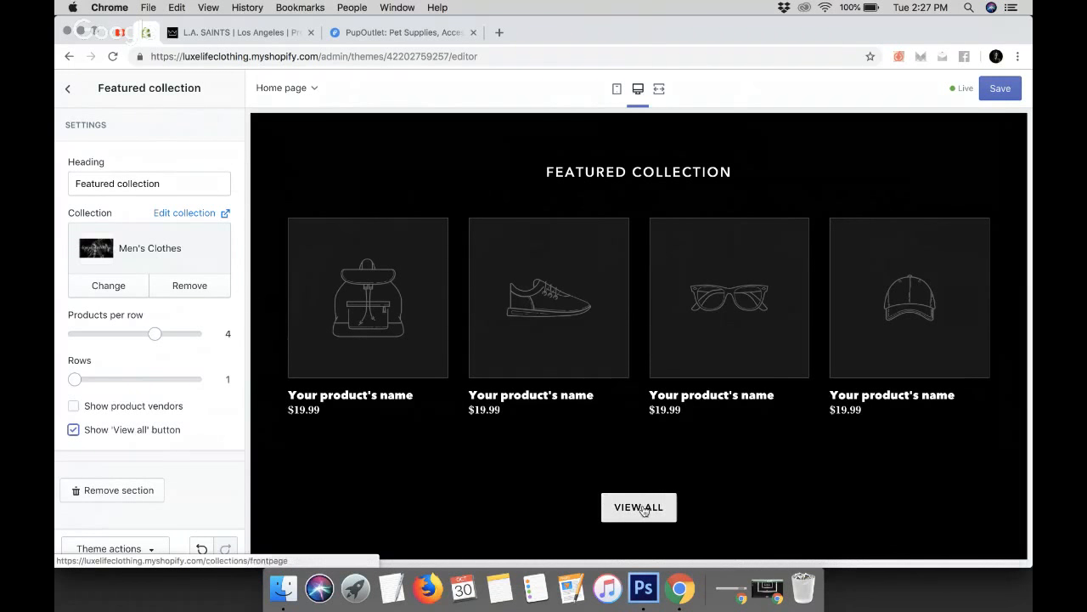
left_click(242, 32)
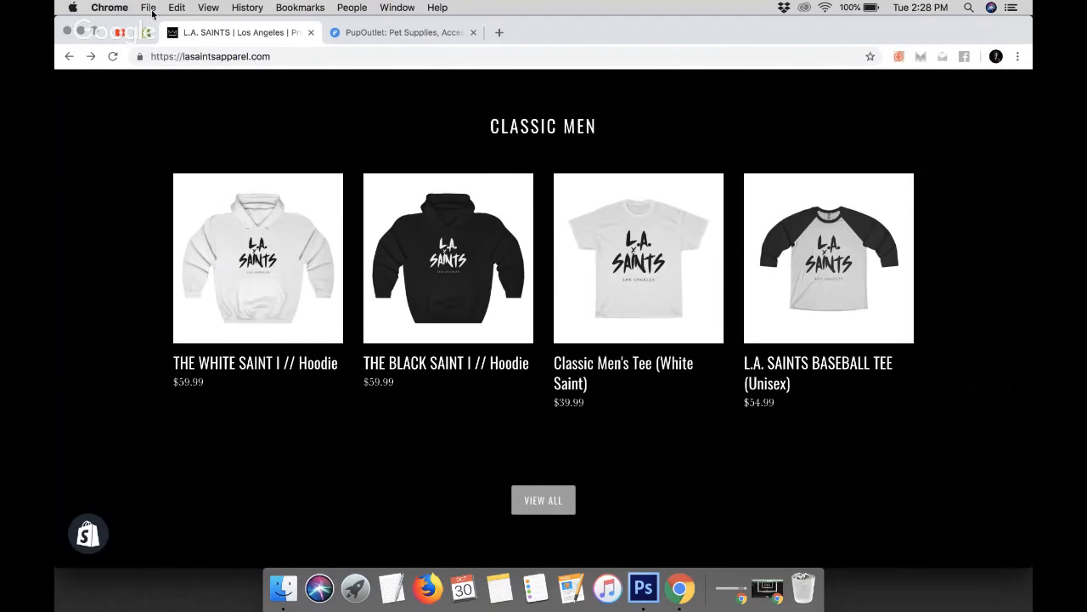
left_click(124, 34)
left_click(147, 33)
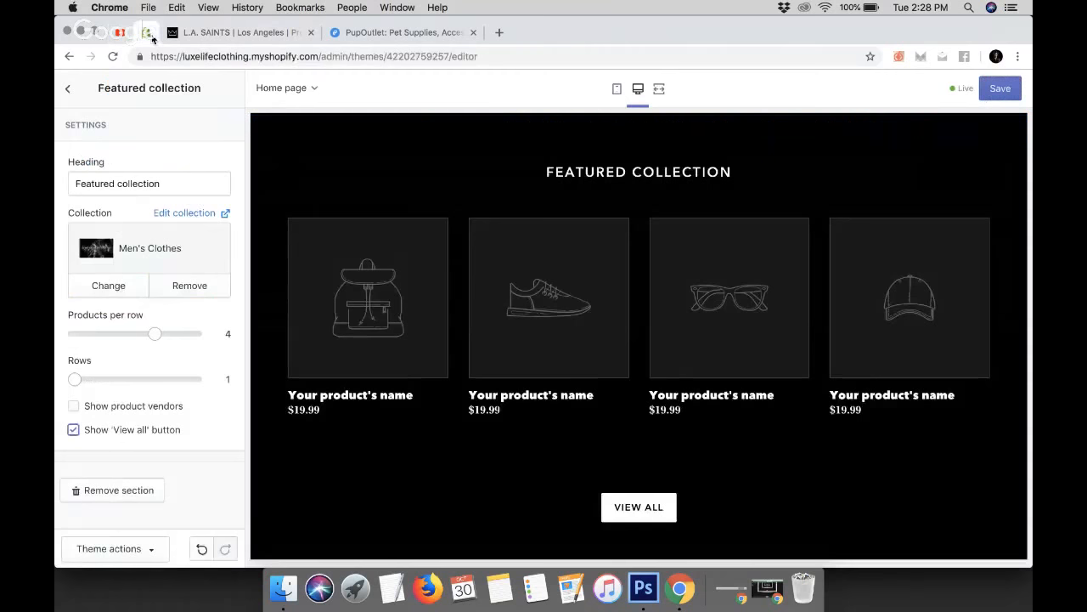
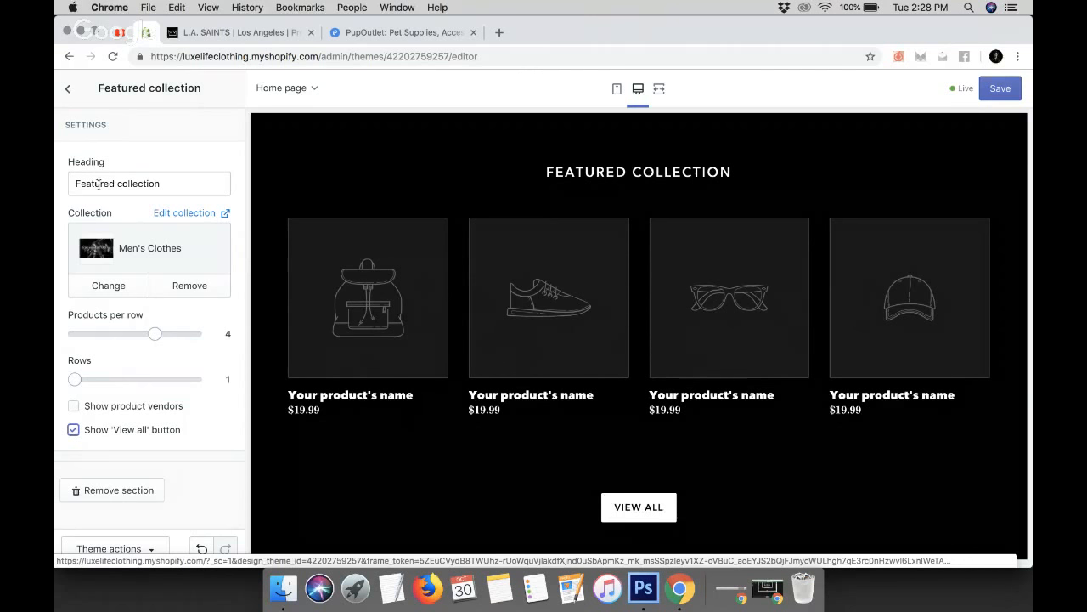
Rename the featured collection section's heading to MEN'S SUITS and return to the sections list
triple_click(128, 184)
type("ME")
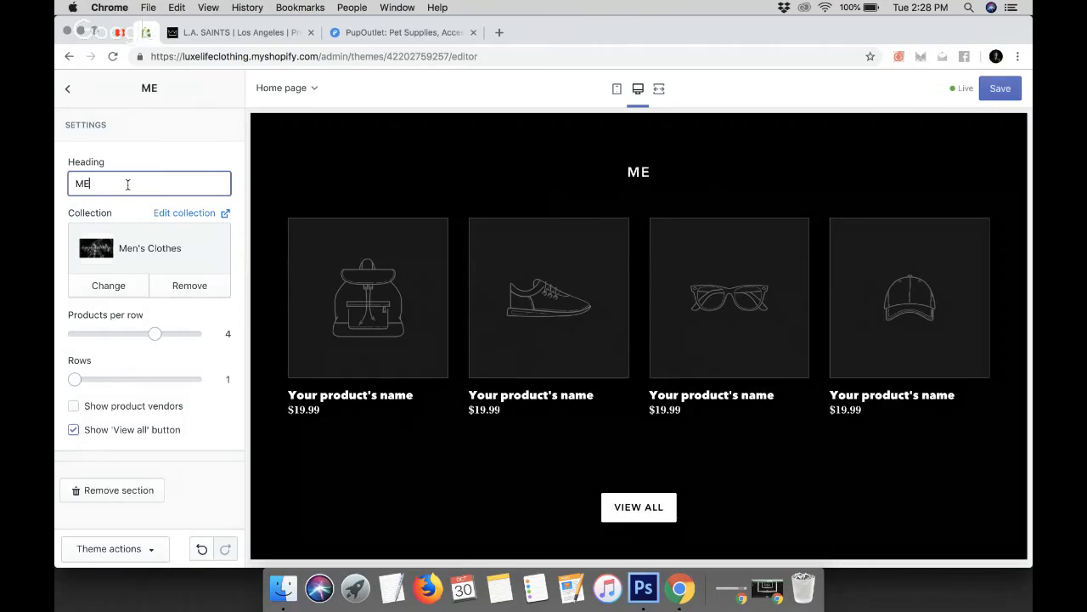
type("N'S")
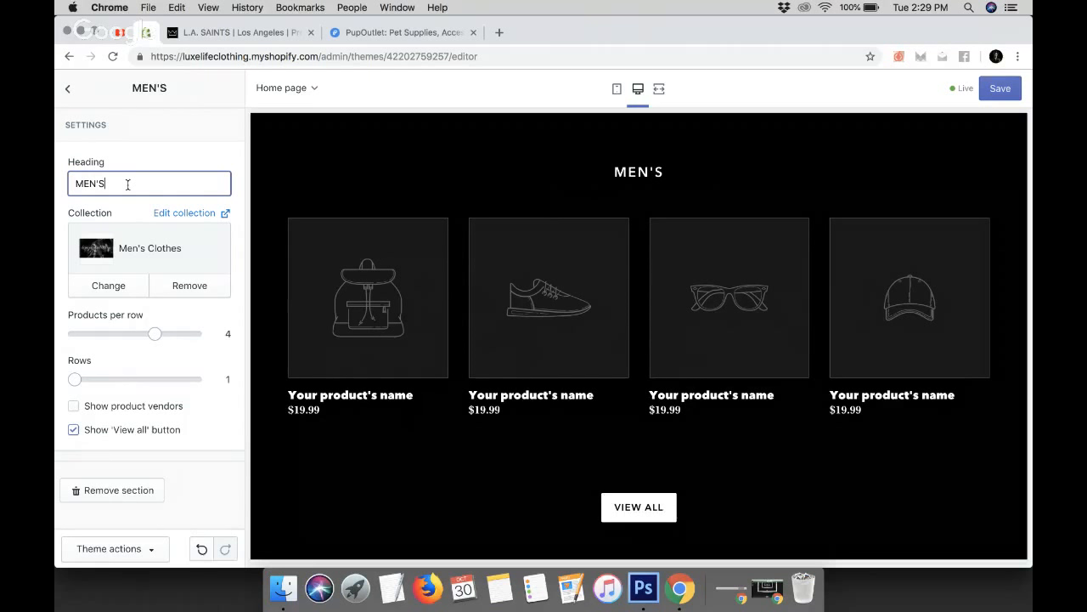
type("SUITS")
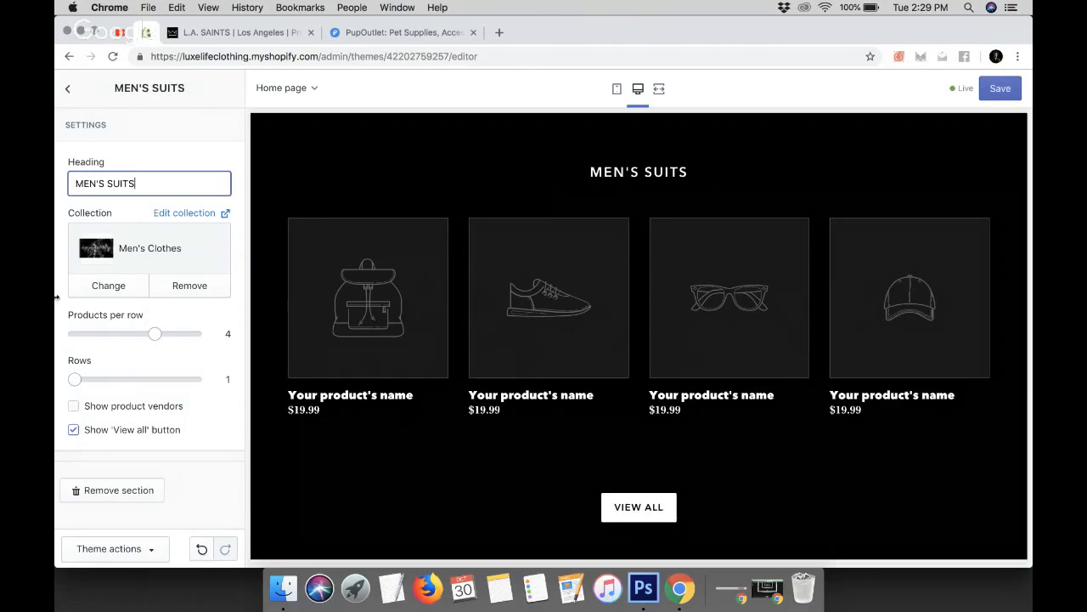
left_click(68, 88)
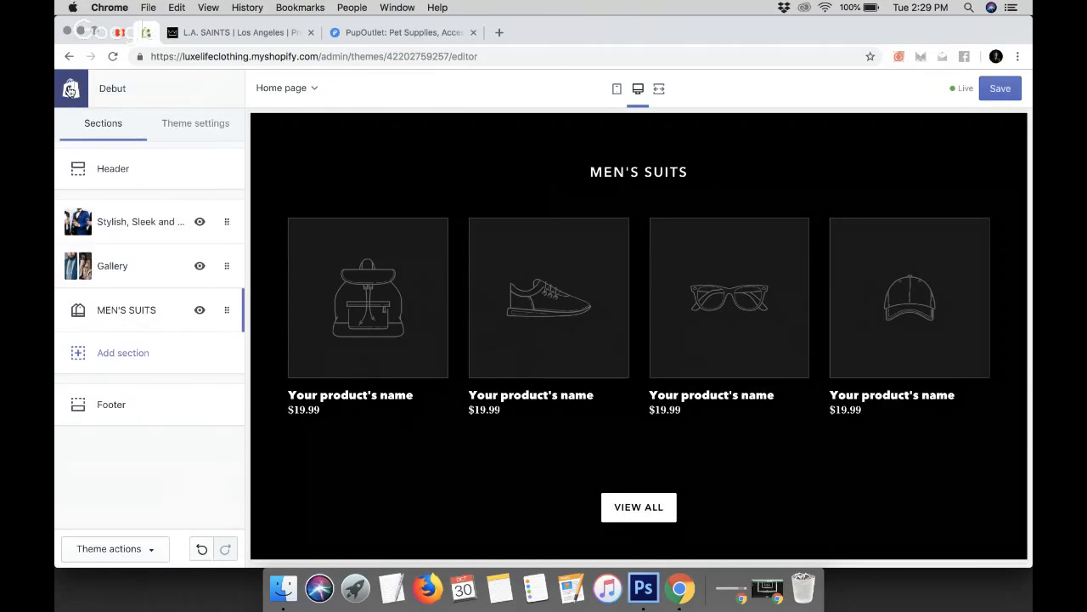
Add another Featured collection section to the home page below MEN'S SUITS
scroll(561, 359, "up", 3)
scroll(561, 360, "down", 1)
scroll(560, 360, "down", 2)
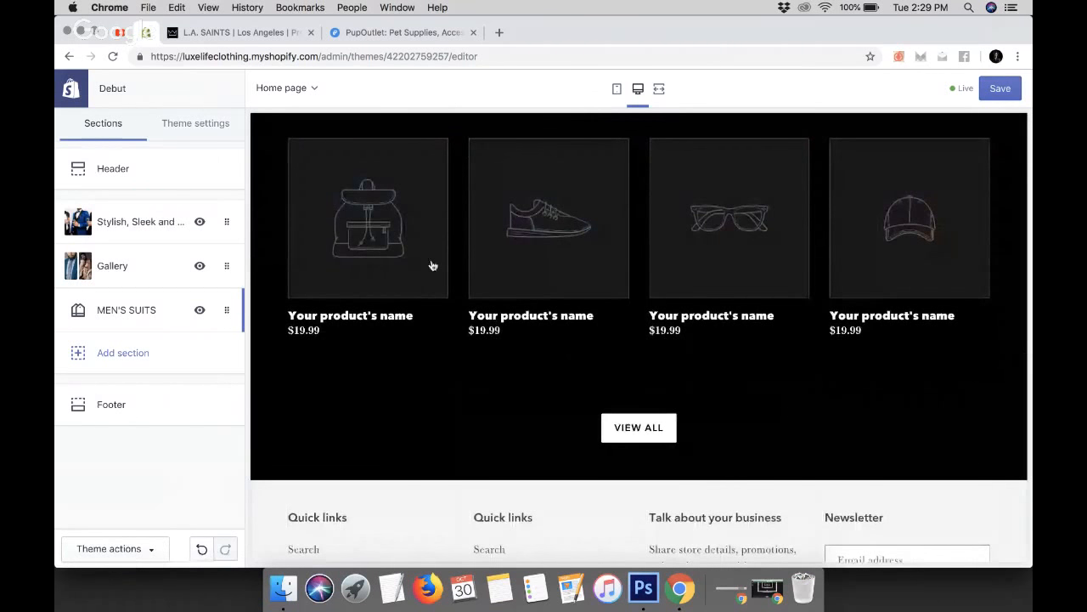
left_click(110, 357)
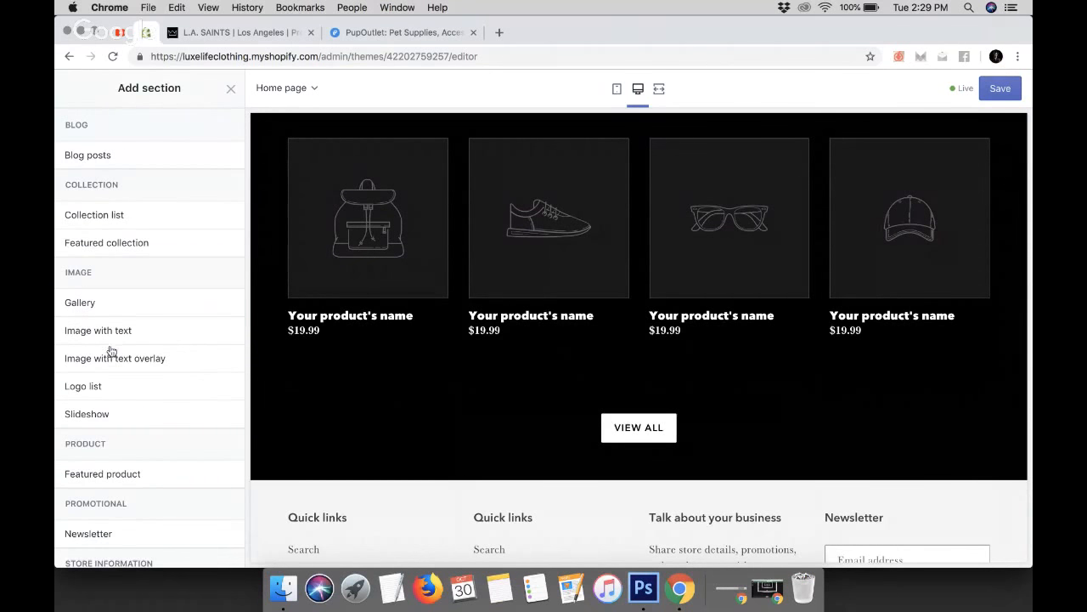
mouse_move(109, 248)
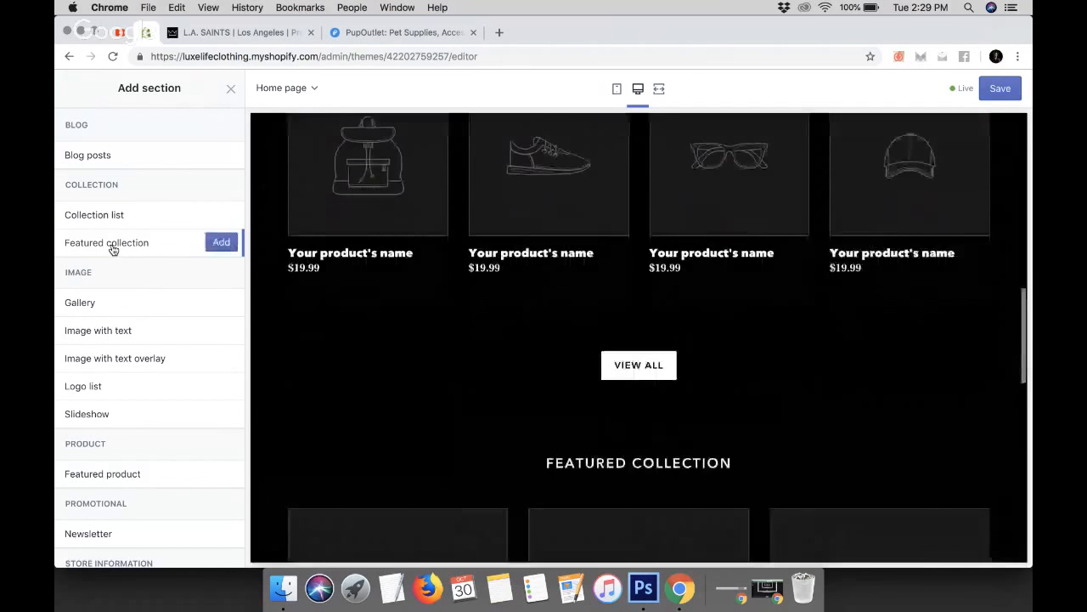
left_click(221, 243)
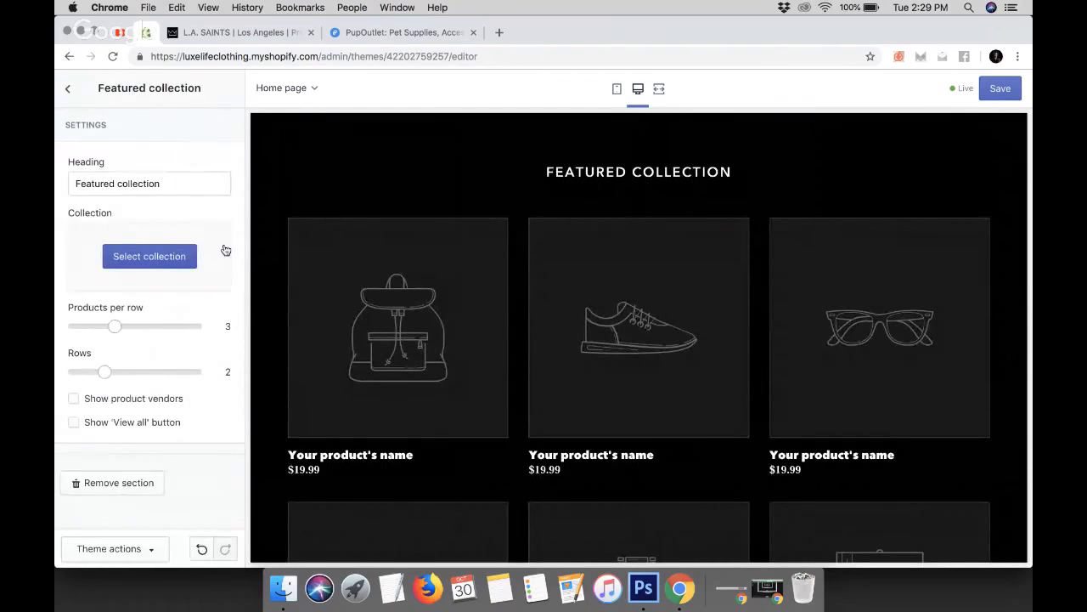
Set the new section's heading to WOMEN'S DRESSES and assign it the Men's Clothes collection
triple_click(158, 186)
type("W")
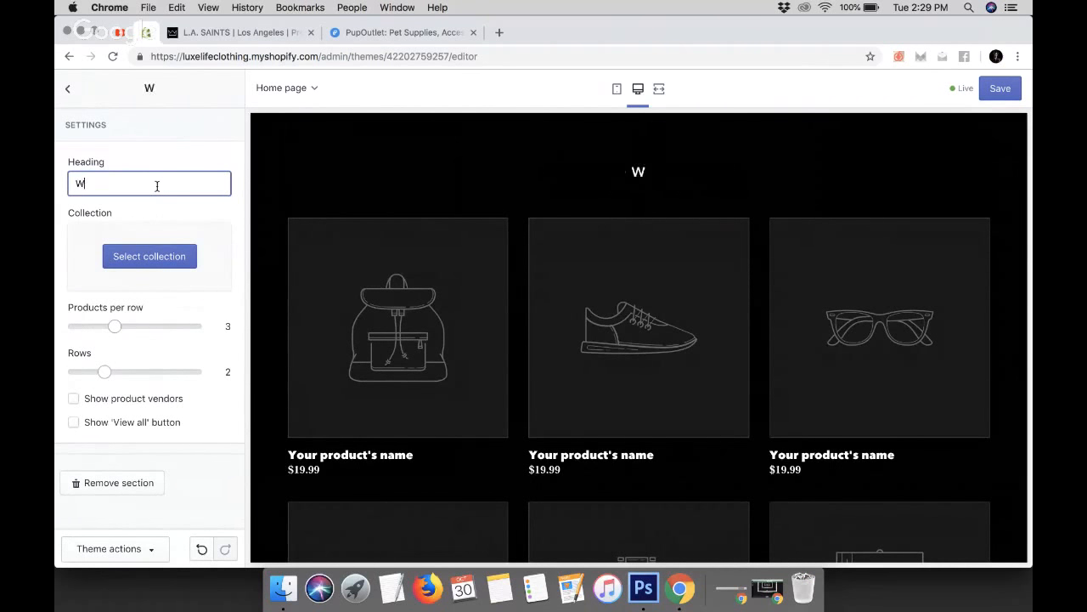
type("OMEN'S")
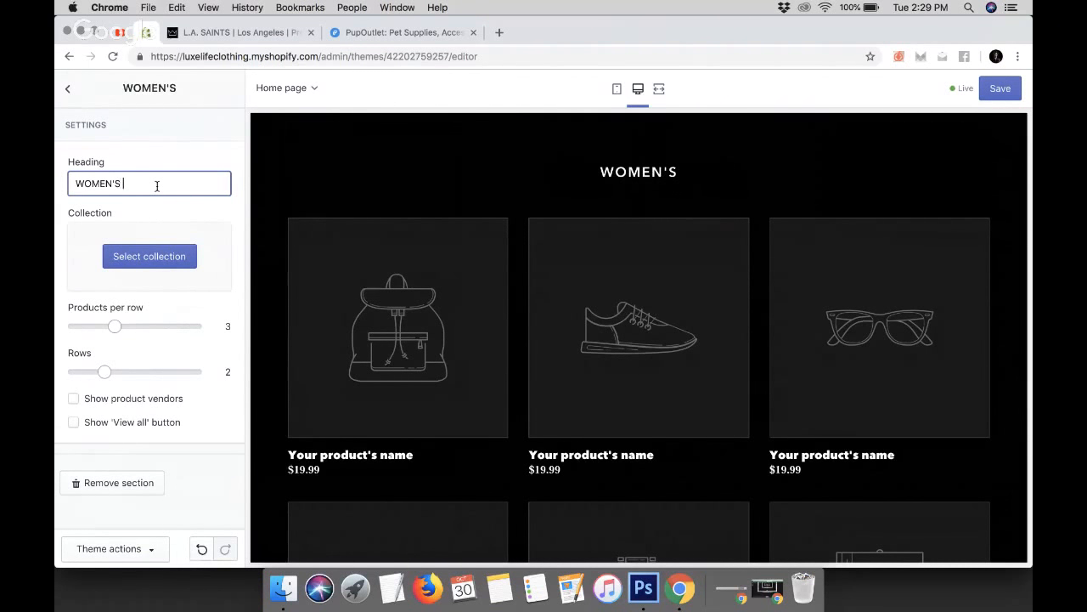
type(" DRESSES")
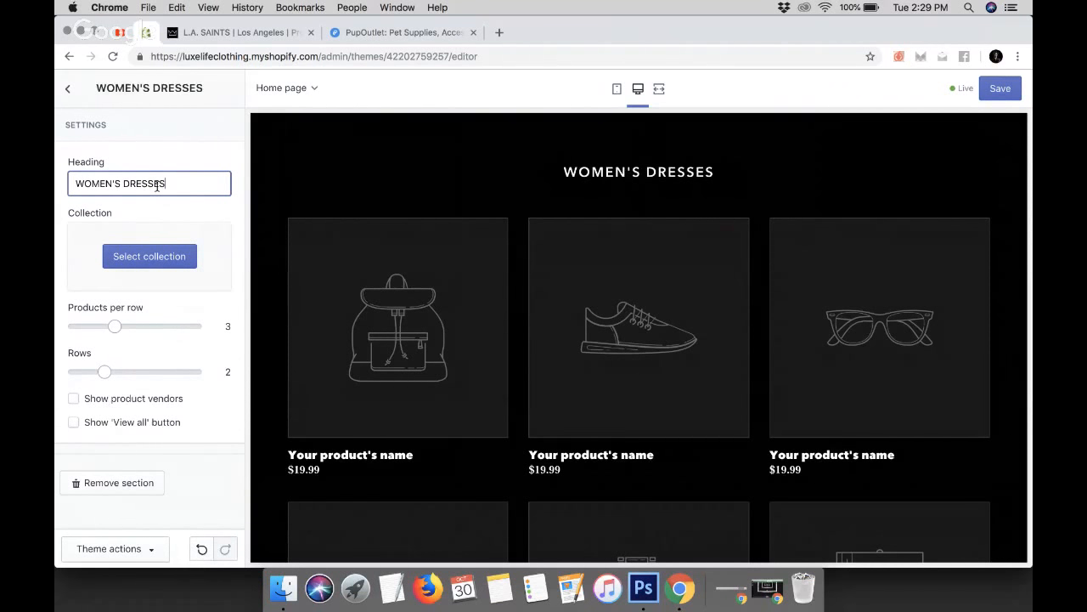
left_click(124, 256)
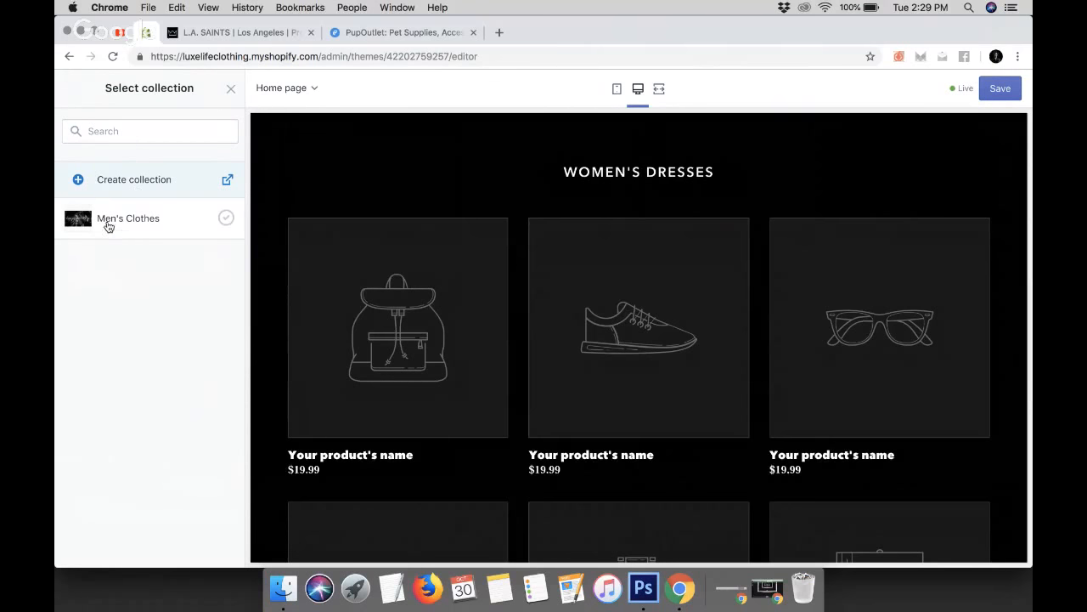
left_click(117, 222)
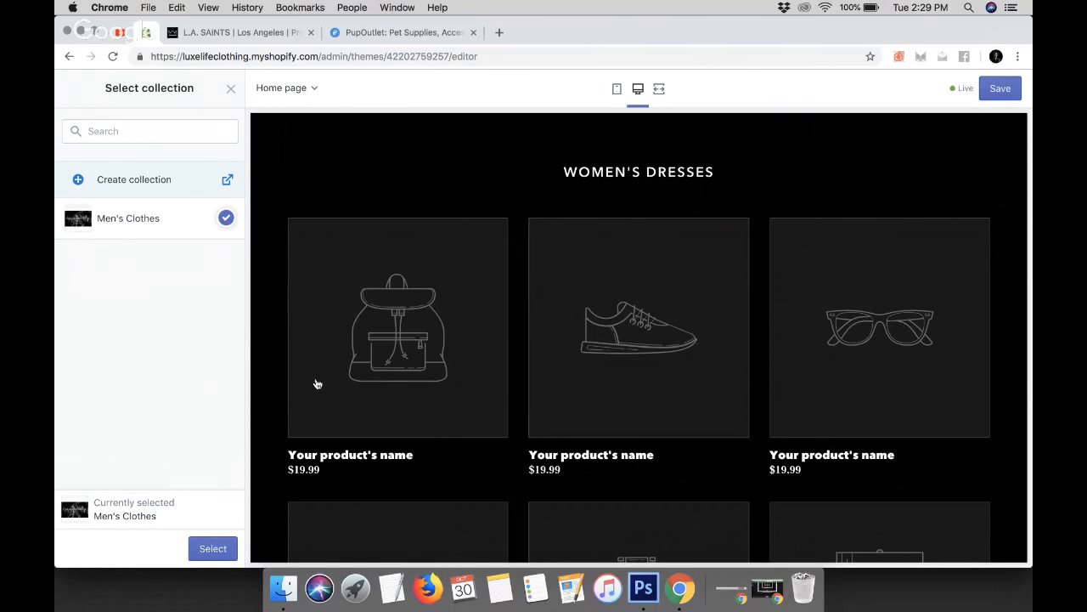
left_click(213, 548)
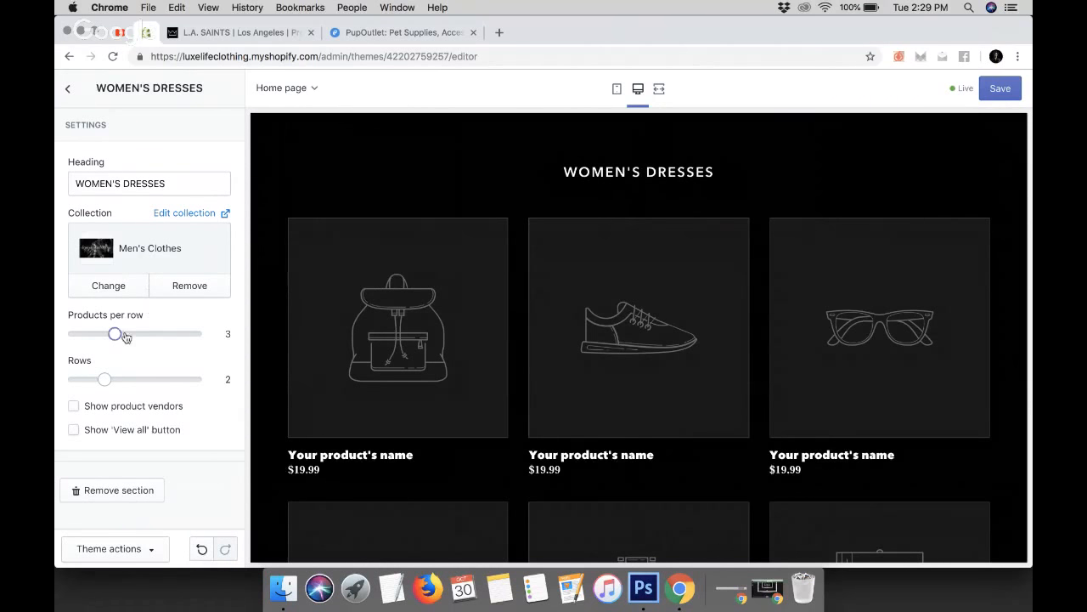
Set the WOMEN'S DRESSES section to 4 products per row, 1 row, and turn on the 'View all' button
left_click_drag(115, 334, 153, 334)
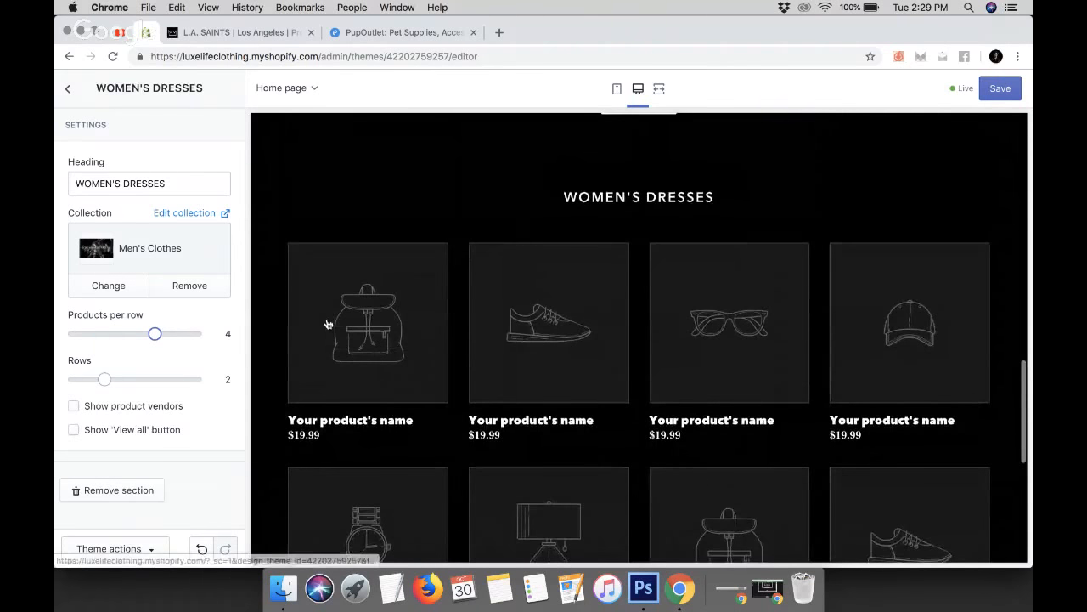
left_click_drag(91, 380, 75, 379)
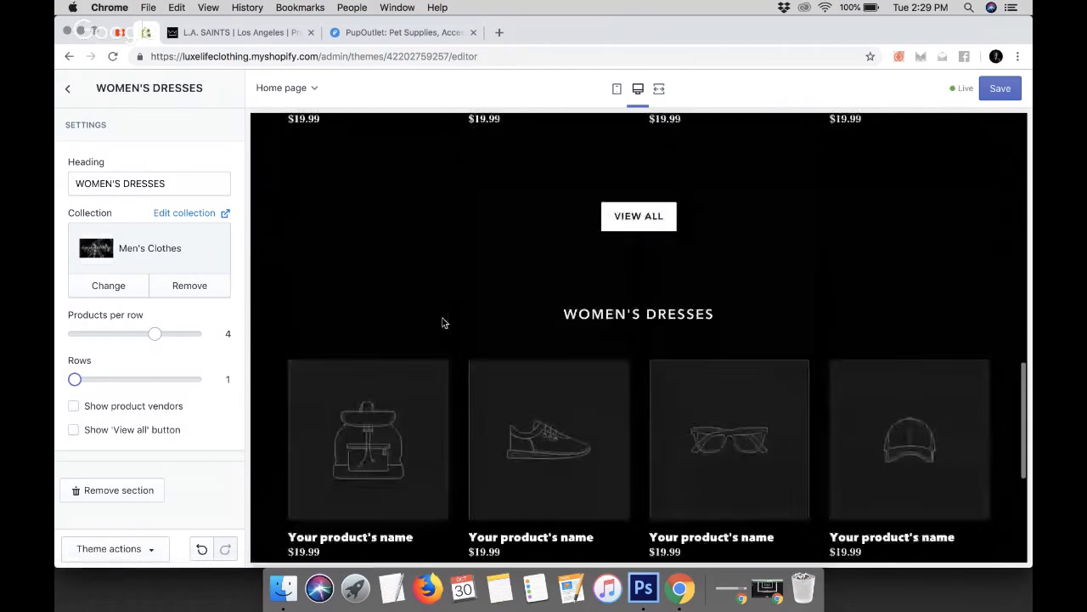
left_click(74, 431)
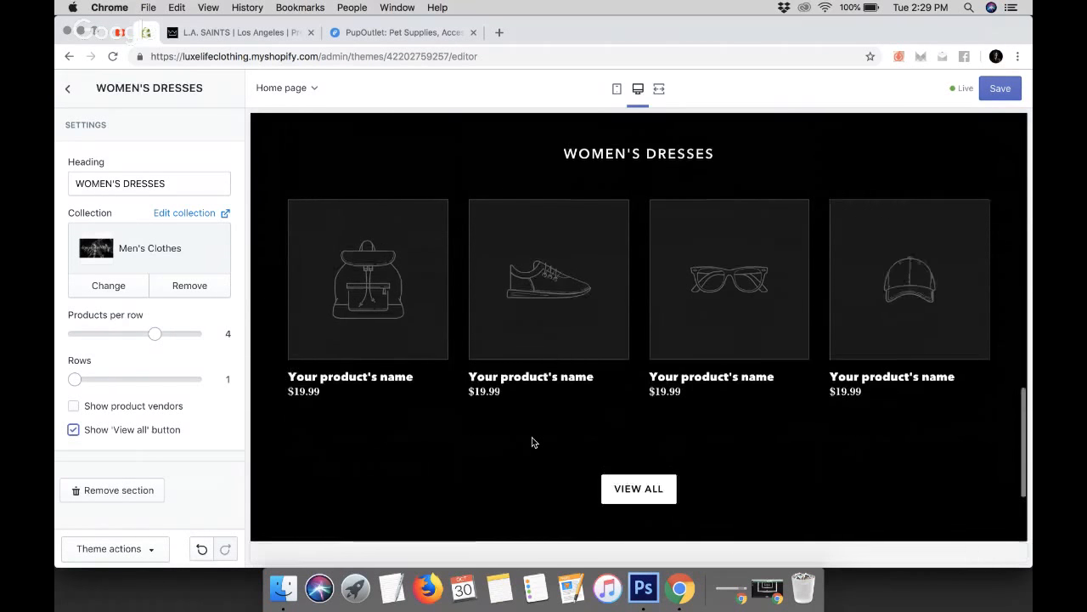
left_click(68, 89)
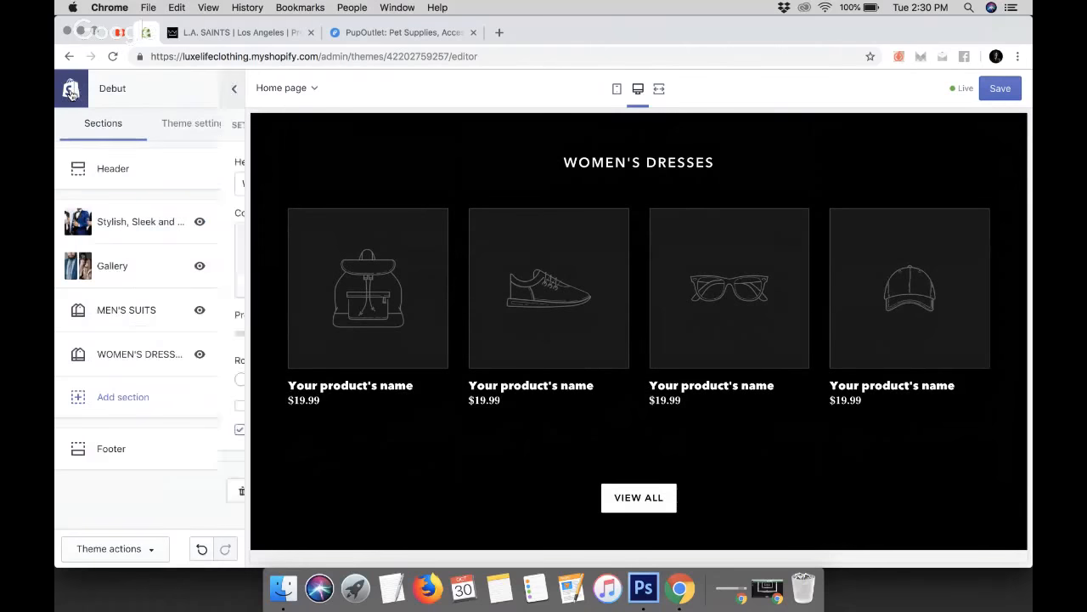
Scroll through the home page preview to review the MEN'S SUITS and WOMEN'S DRESSES sections
scroll(393, 277, "up", 12)
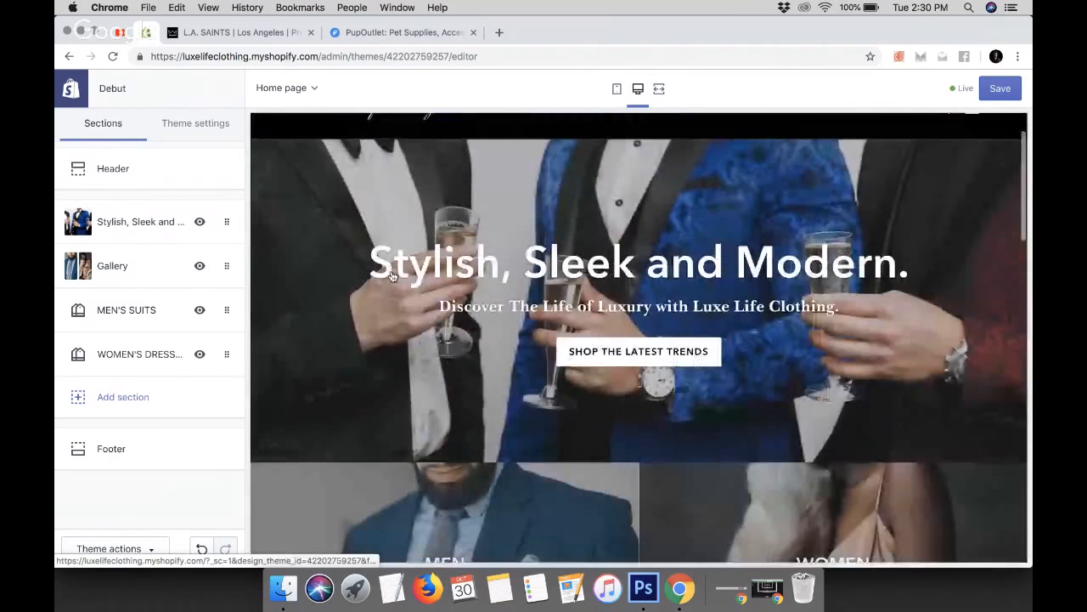
scroll(393, 277, "down", 5)
scroll(392, 277, "down", 5)
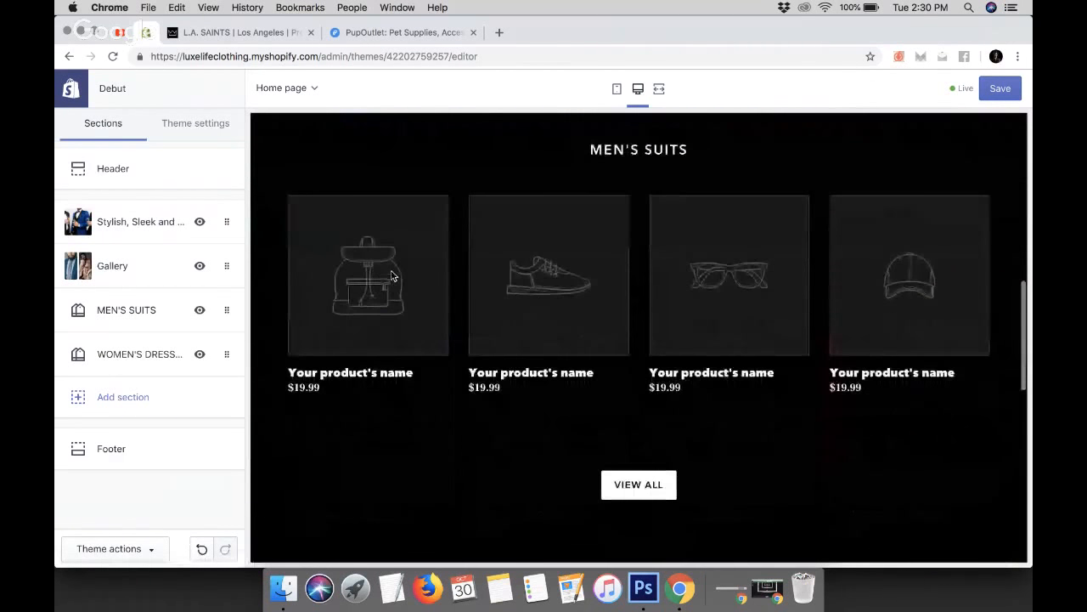
scroll(393, 277, "down", 10)
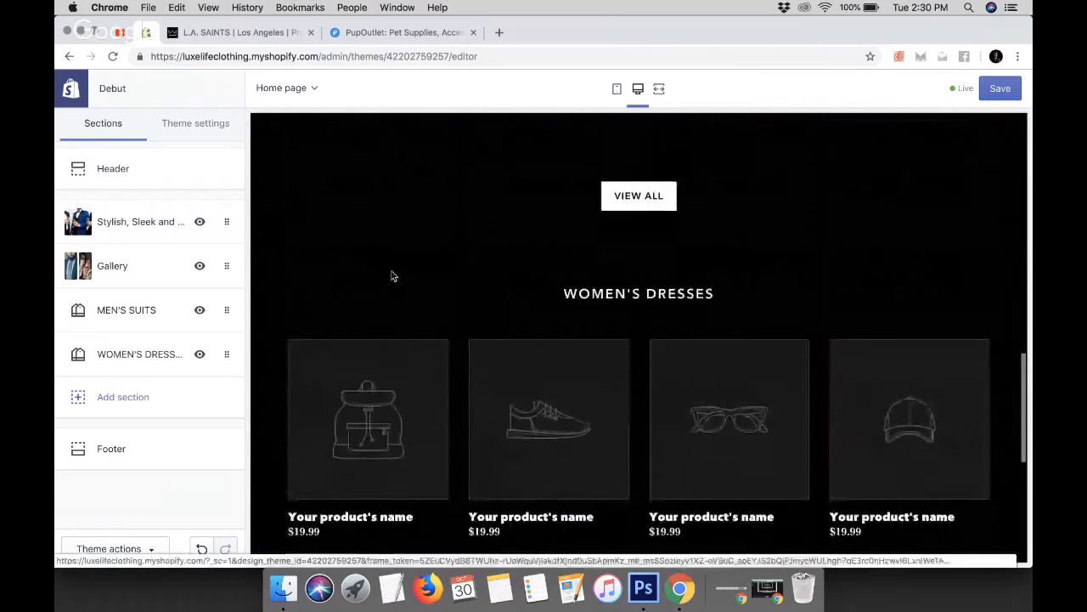
scroll(393, 277, "down", 2)
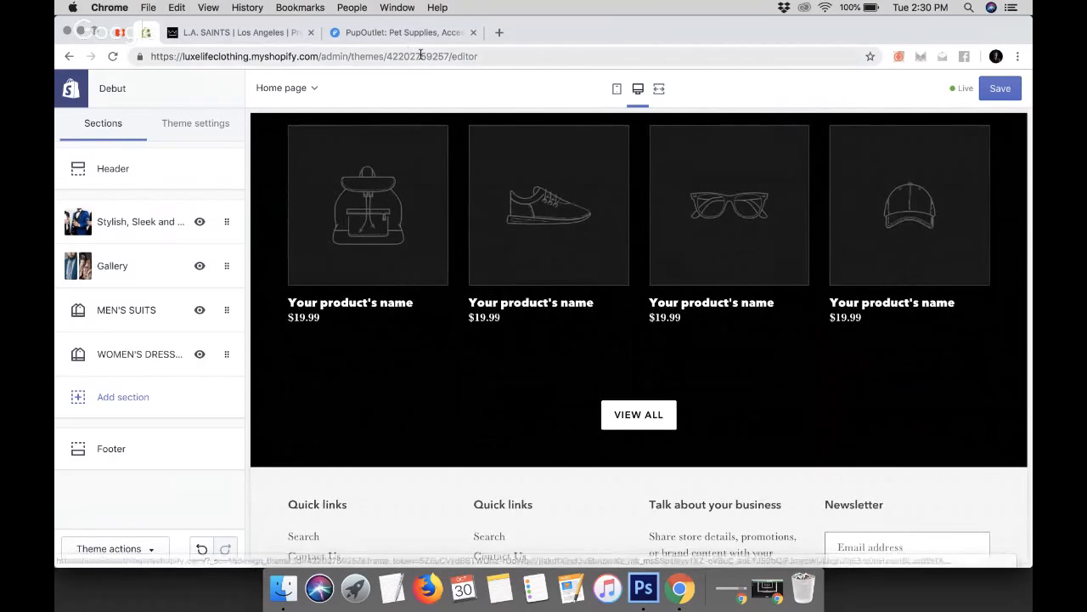
Switch to the PupOutlet tab and browse its home page collection rows as a layout reference
left_click(383, 35)
scroll(480, 372, "down", 12)
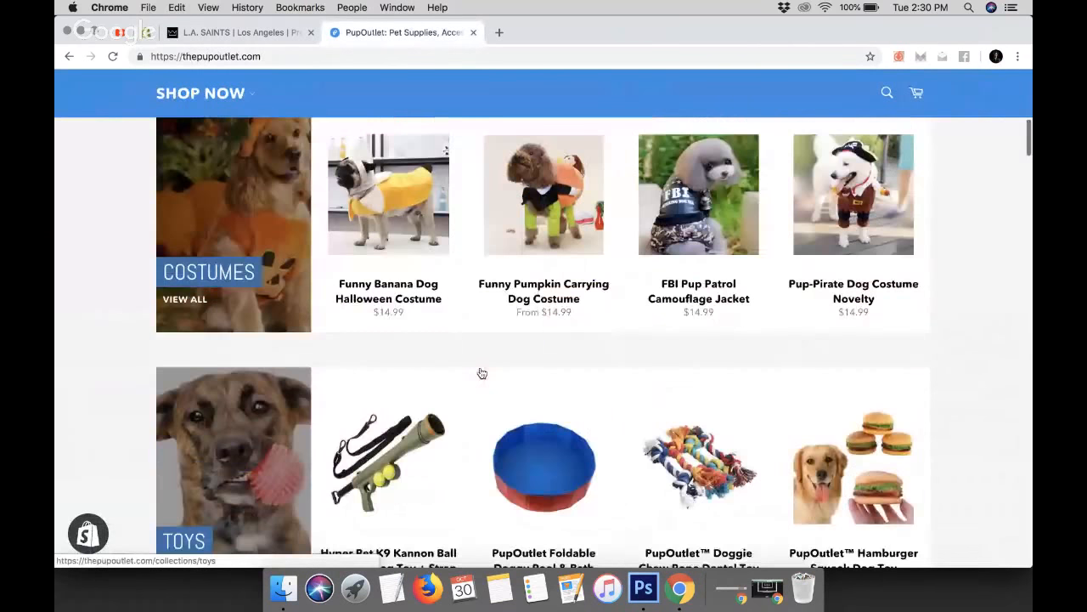
scroll(482, 373, "down", 5)
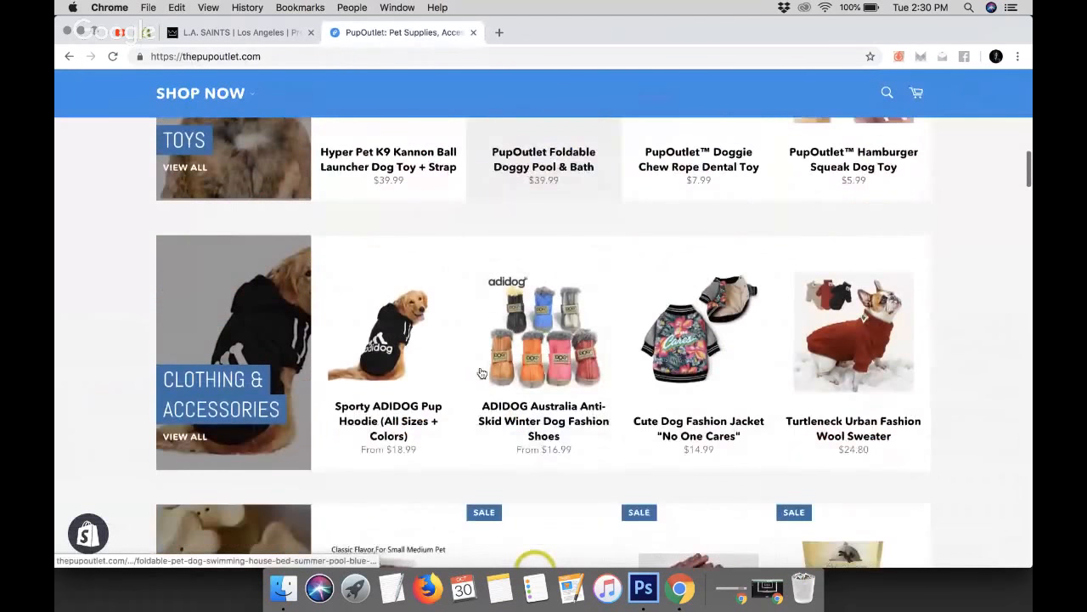
scroll(481, 373, "down", 9)
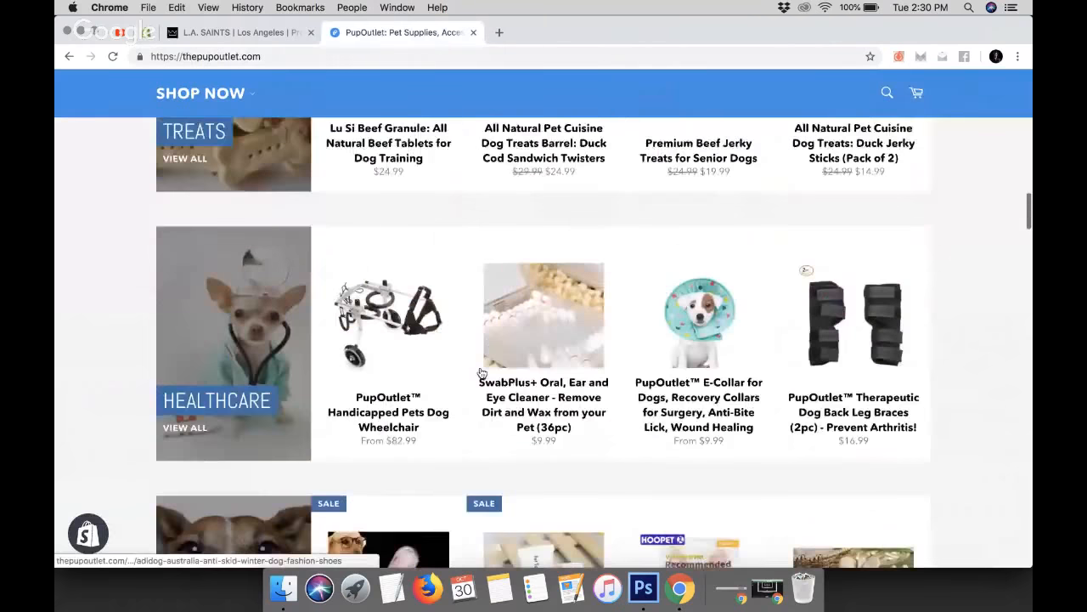
scroll(482, 373, "down", 1)
scroll(482, 373, "down", 18)
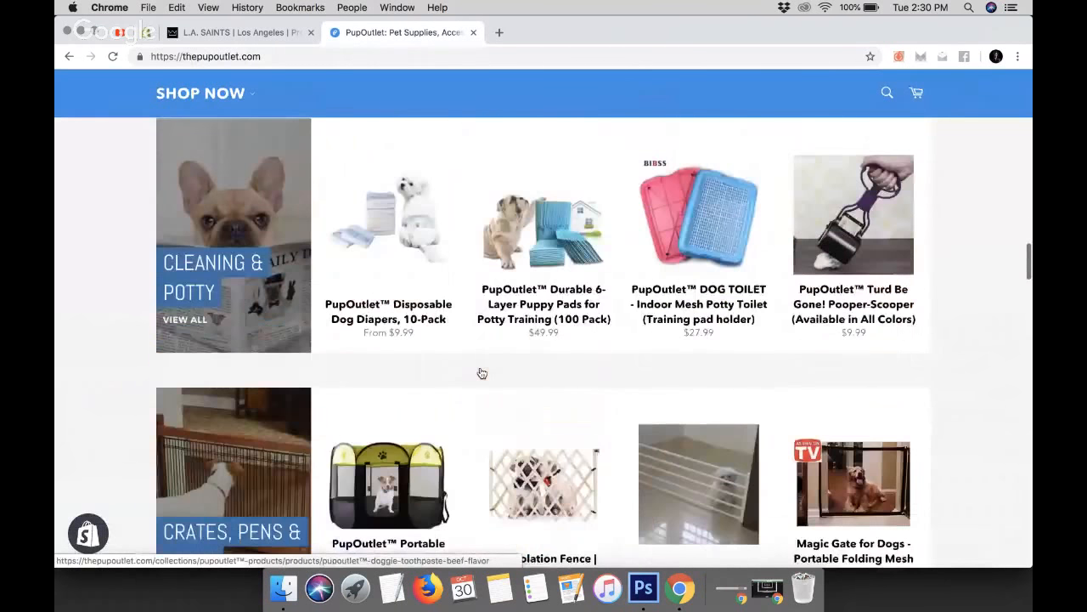
scroll(482, 373, "down", 12)
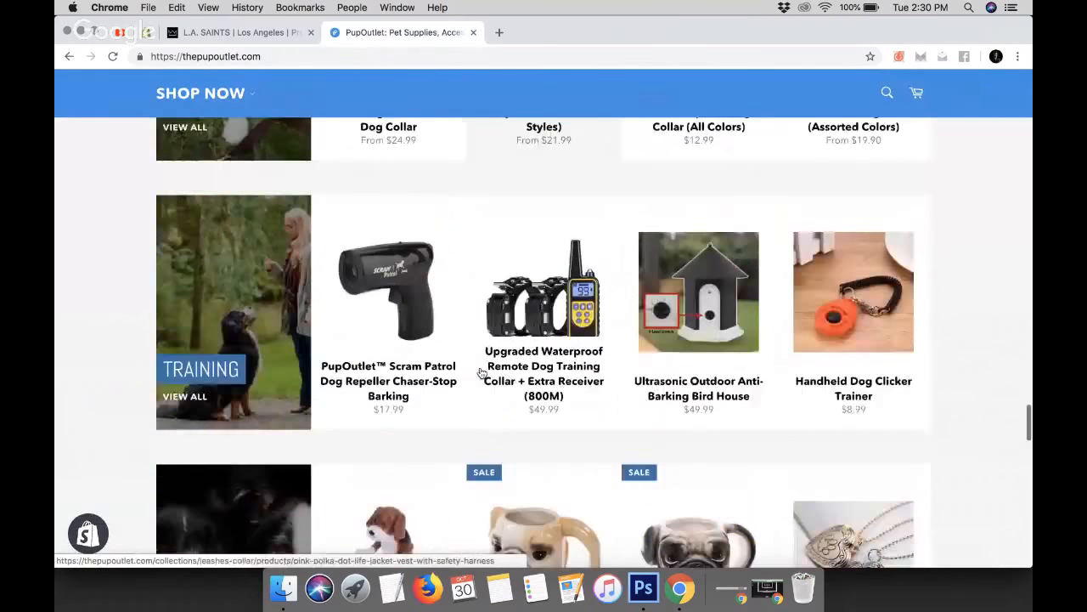
scroll(482, 373, "up", 12)
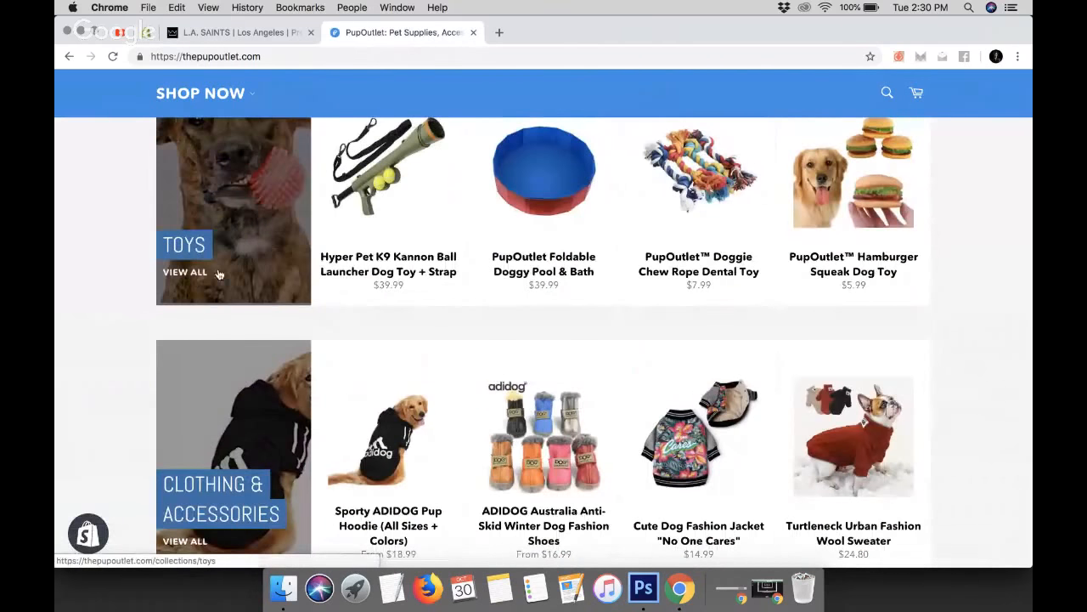
Open PupOutlet's Toys collection page and scroll through its product grid
left_click(189, 279)
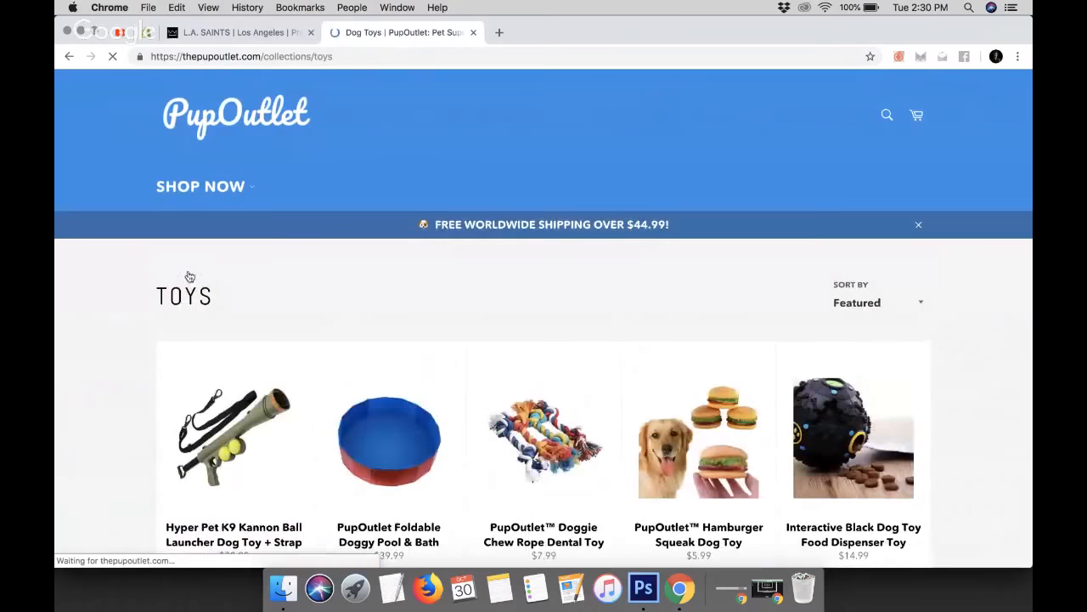
scroll(408, 302, "down", 1)
scroll(409, 303, "down", 5)
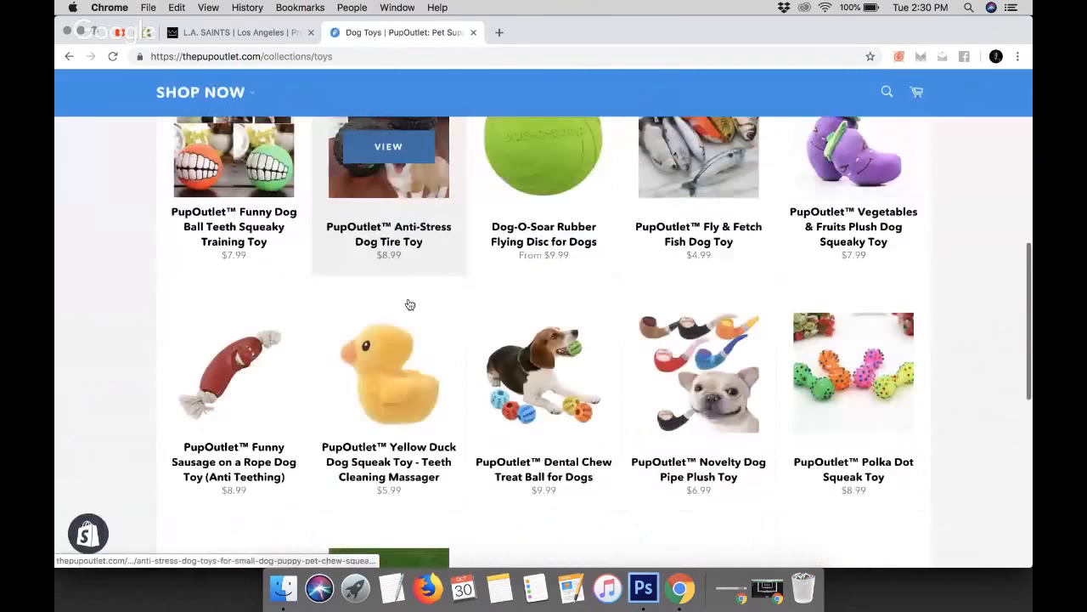
scroll(409, 305, "down", 10)
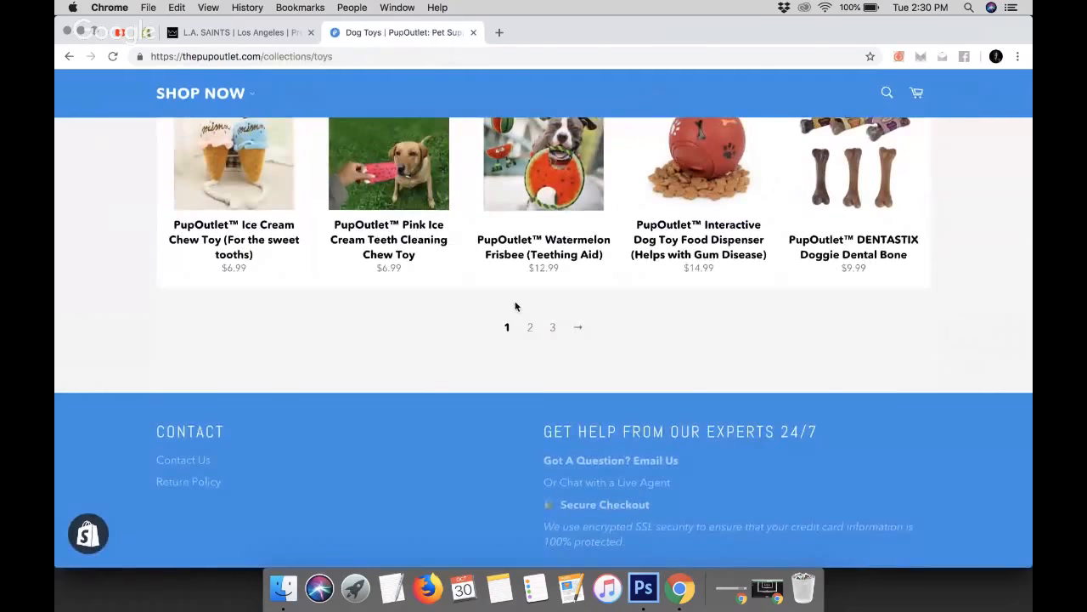
scroll(515, 306, "up", 15)
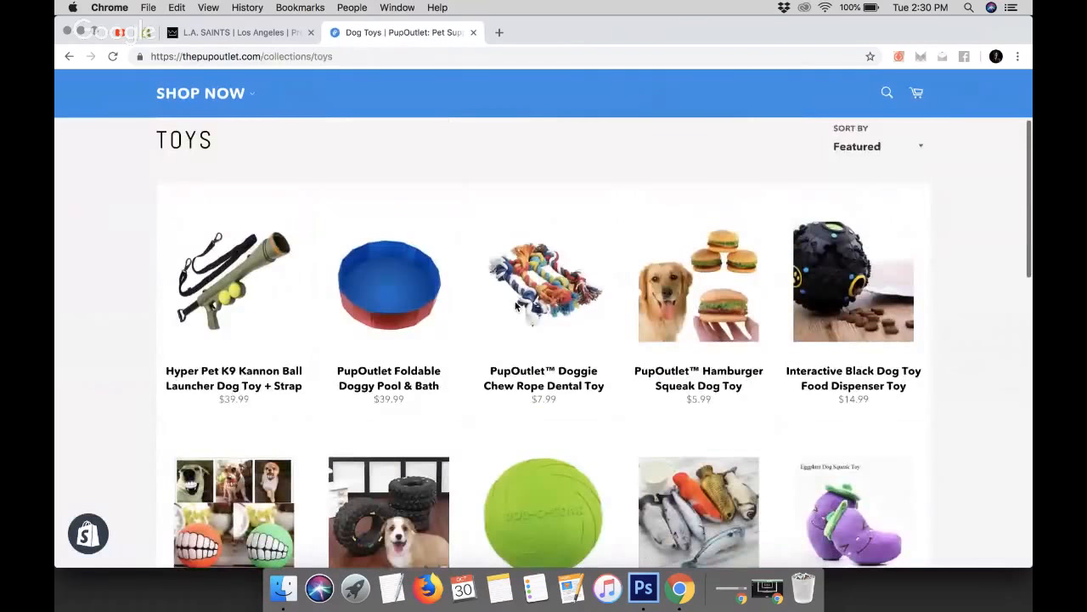
scroll(516, 306, "up", 2)
Go back to the PupOutlet home page and return to the theme editor preview
left_click(69, 56)
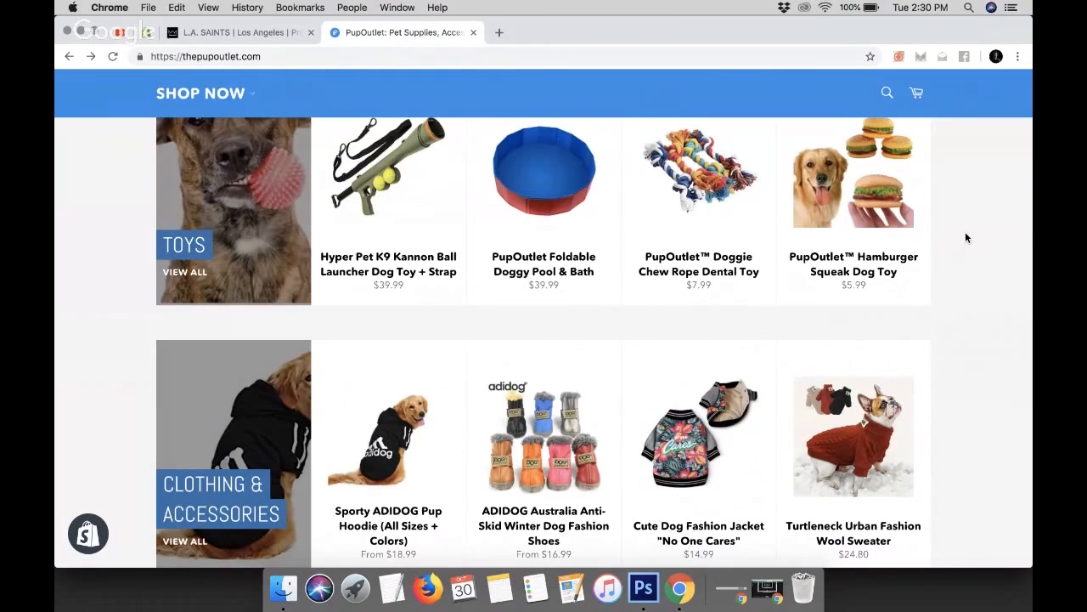
left_click(238, 32)
left_click(145, 32)
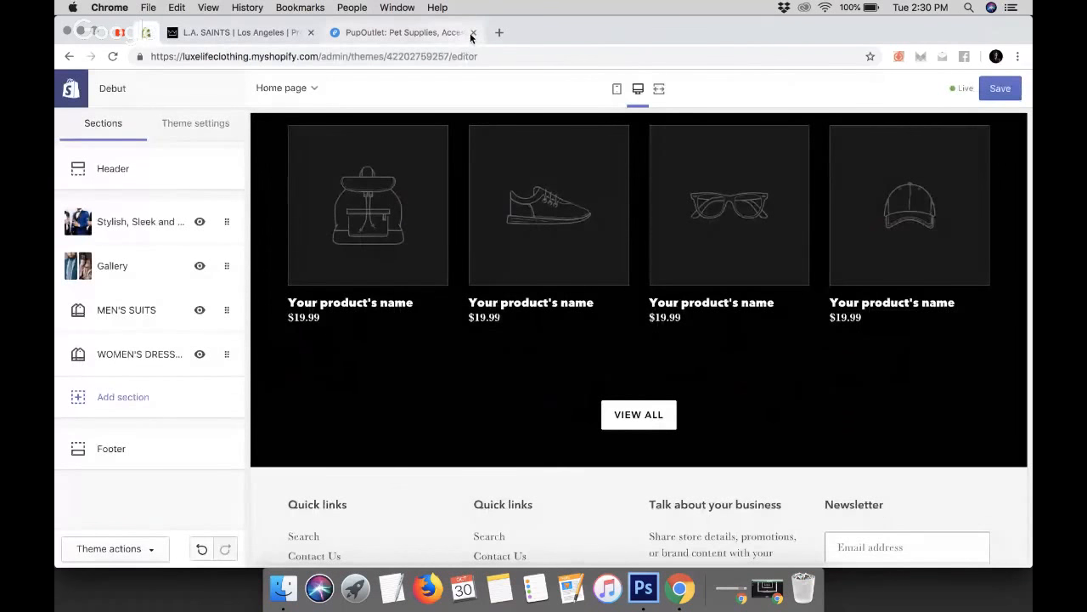
scroll(563, 281, "up", 10)
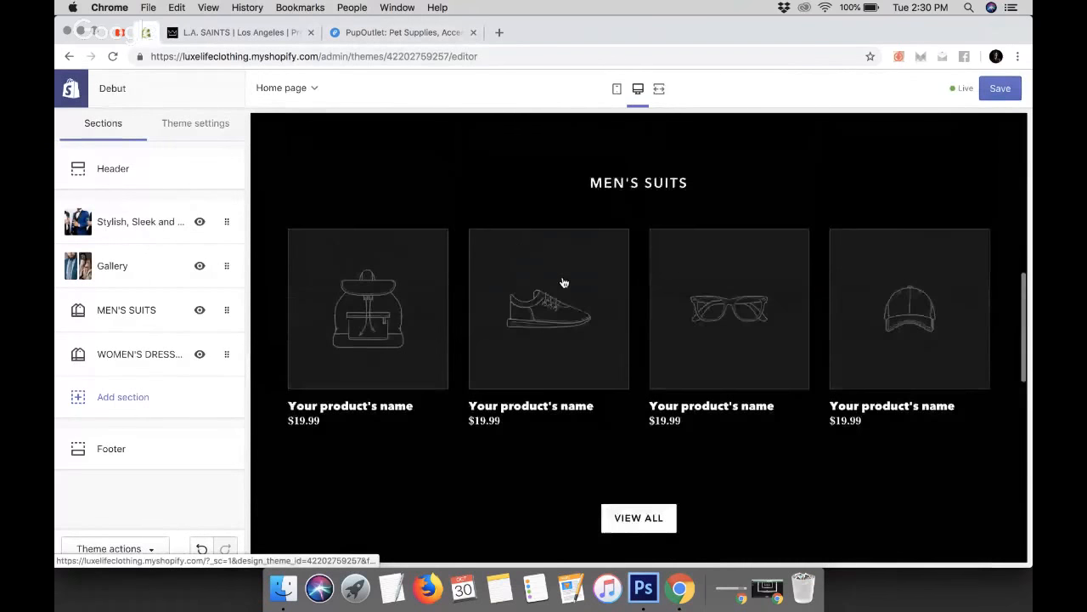
Scroll the home page preview between the hero banner and the MEN'S SUITS section
scroll(563, 282, "down", 5)
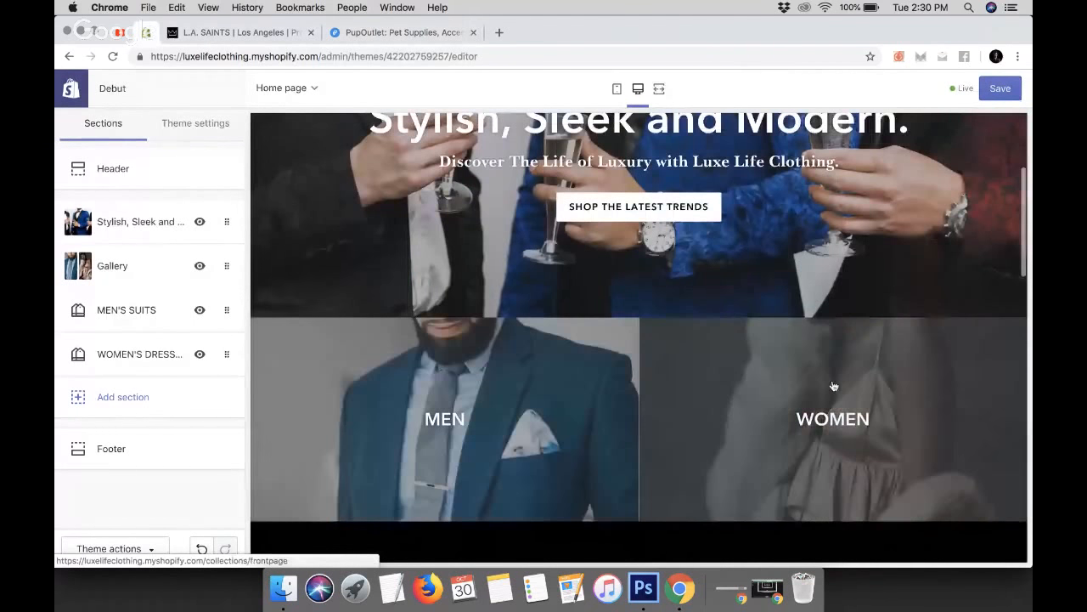
scroll(553, 400, "up", 5)
scroll(600, 272, "down", 8)
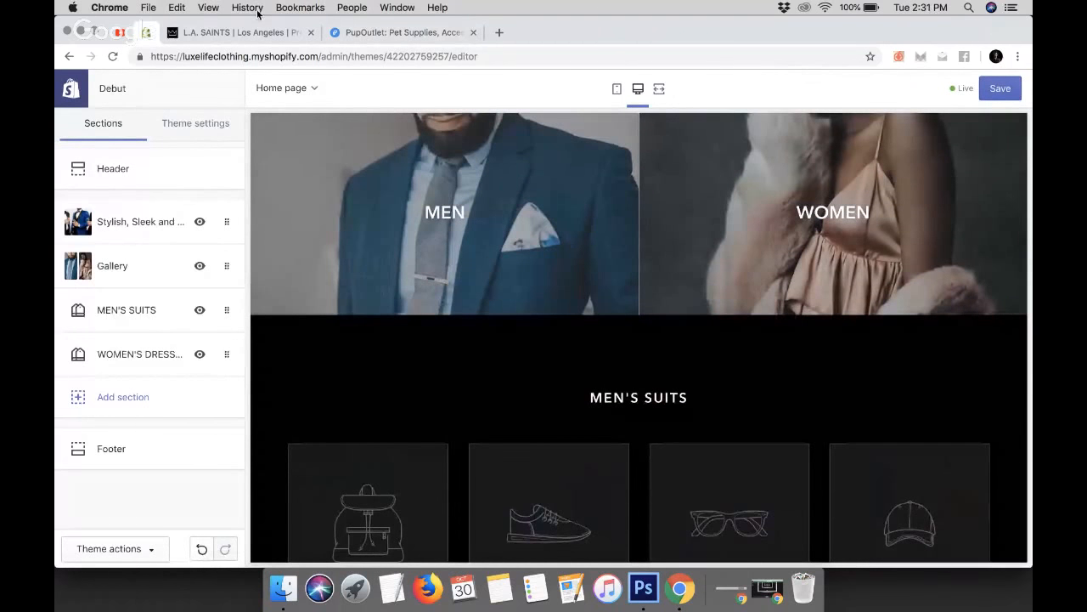
Switch to the L.A. SAINTS tab and scroll through its home page collections down to the footer
left_click(247, 34)
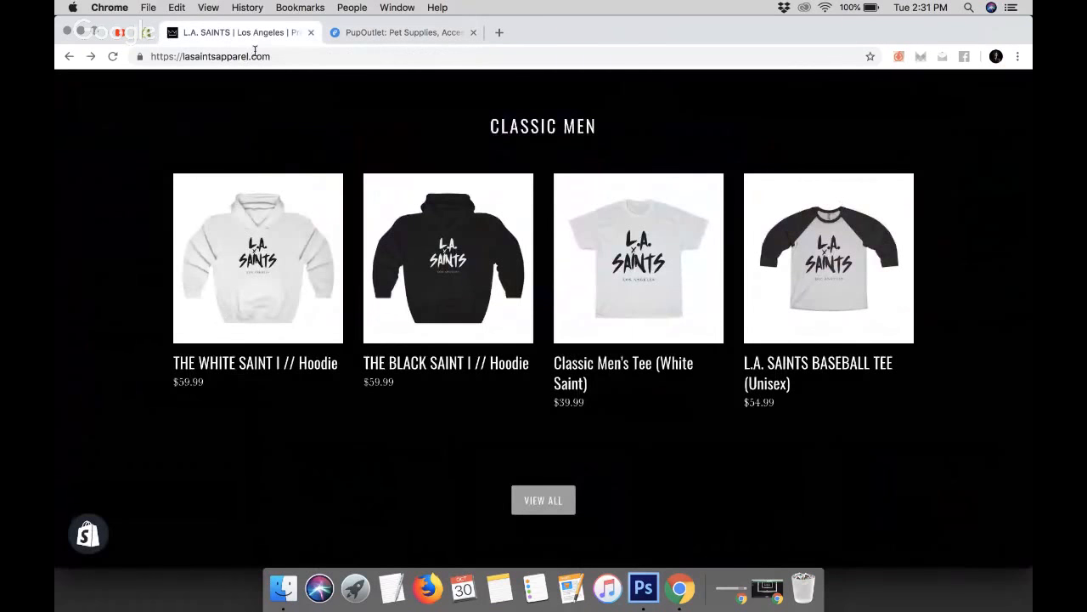
scroll(367, 326, "down", 5)
scroll(367, 326, "down", 10)
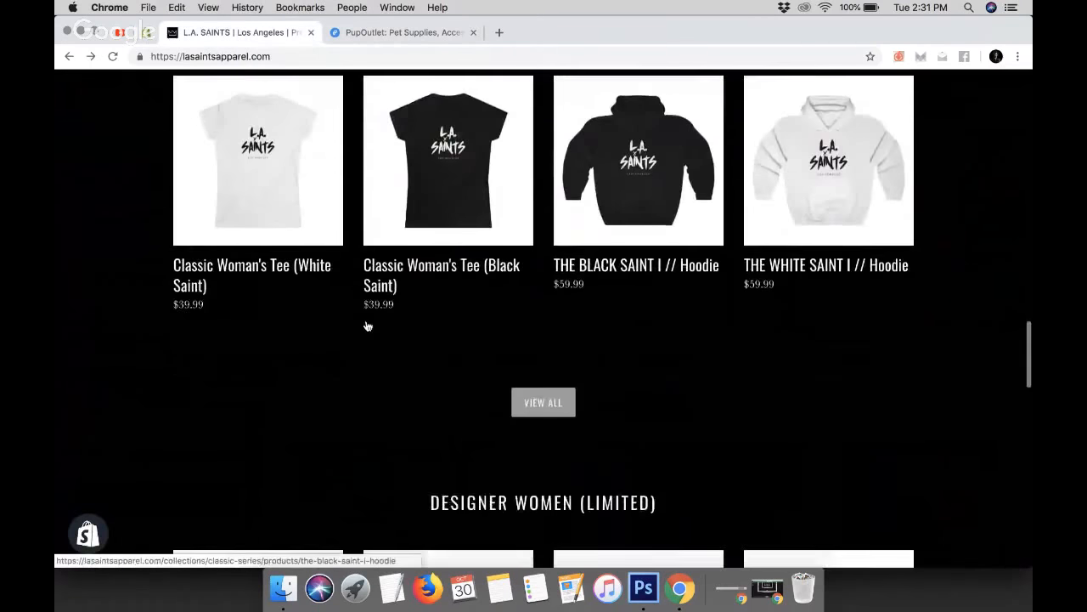
scroll(367, 327, "down", 10)
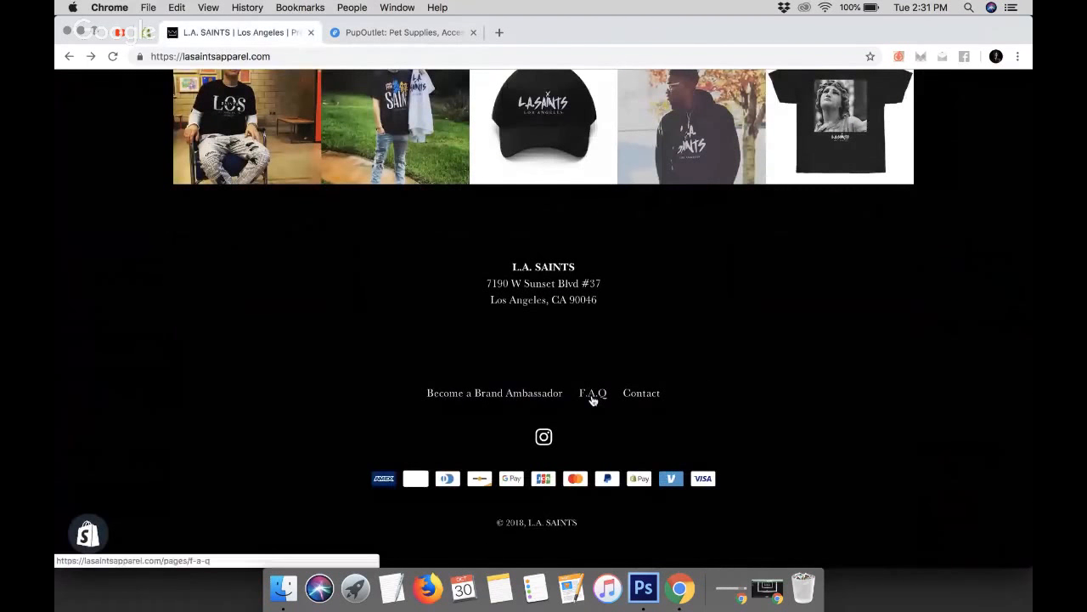
Switch to the PupOutlet tab and scroll down to its 'reasons to buy from us' section
left_click(399, 33)
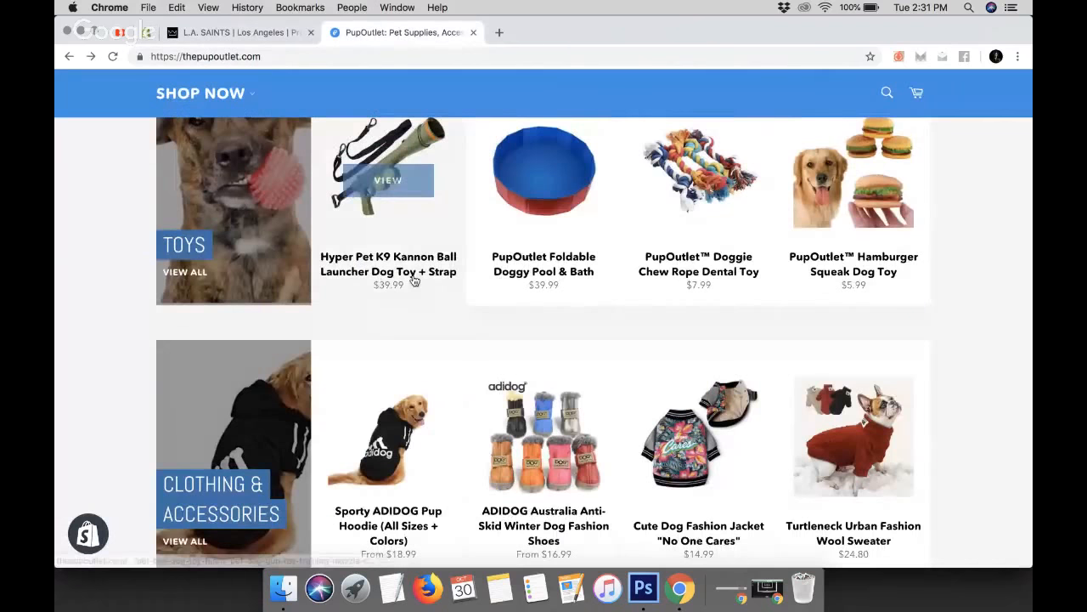
scroll(414, 281, "down", 5)
scroll(413, 281, "down", 20)
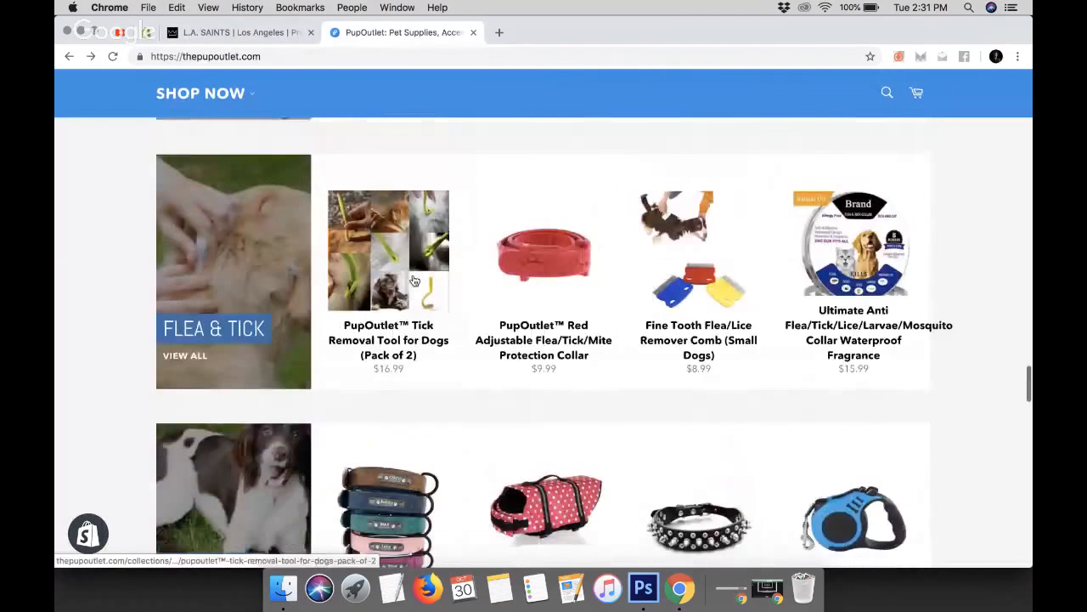
scroll(414, 281, "down", 3)
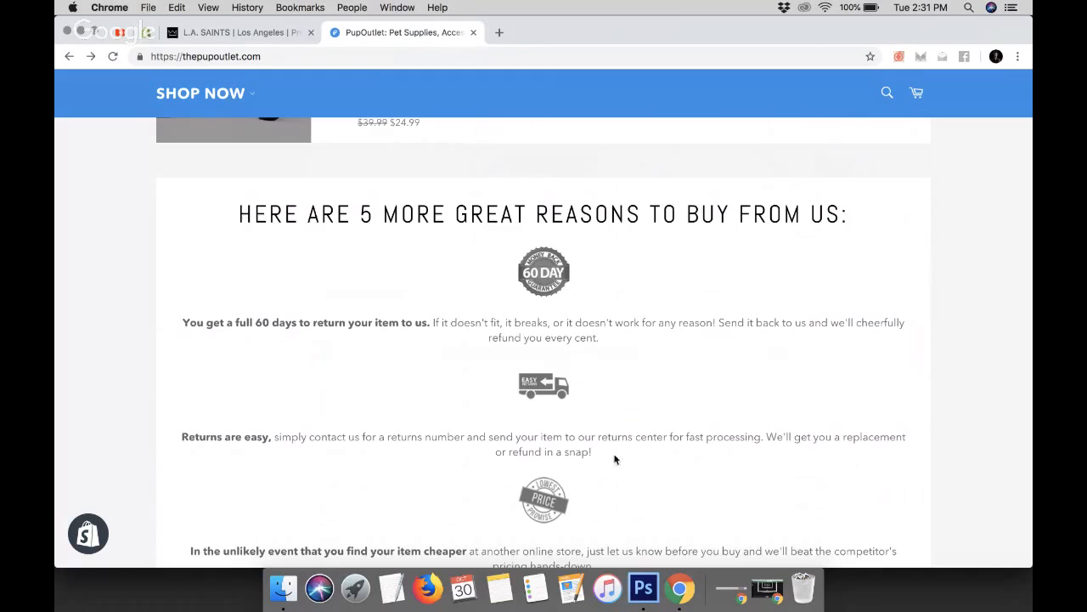
scroll(561, 482, "down", 3)
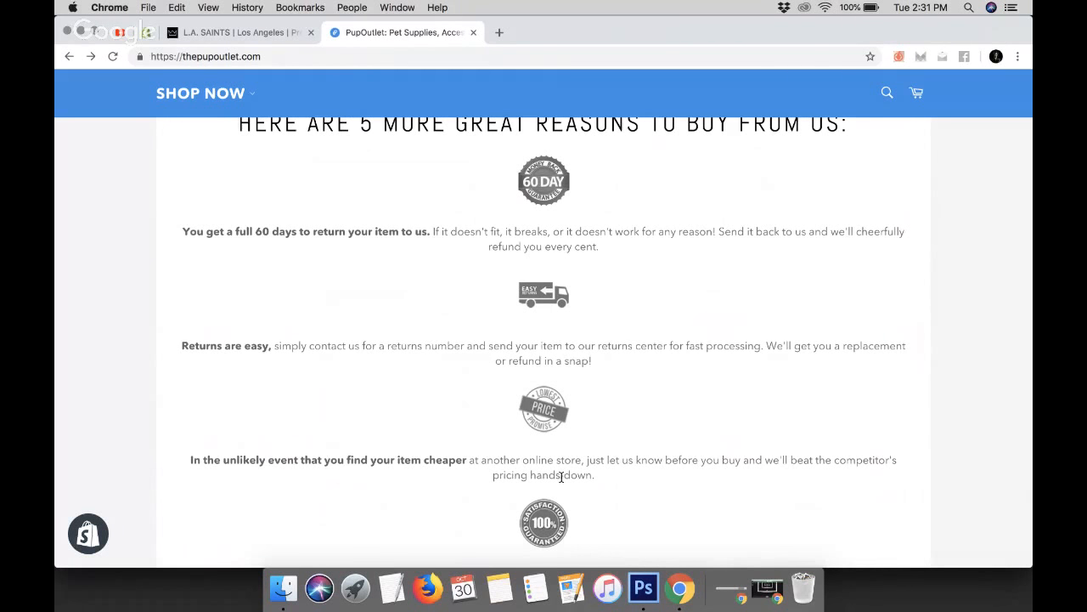
scroll(561, 476, "down", 6)
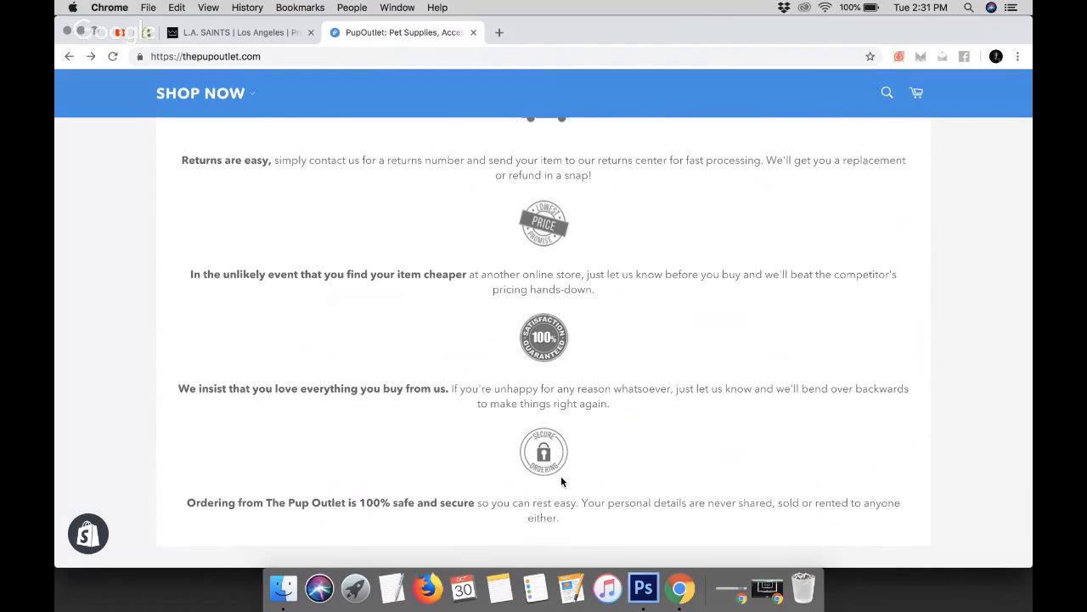
scroll(561, 482, "up", 1)
scroll(561, 484, "up", 8)
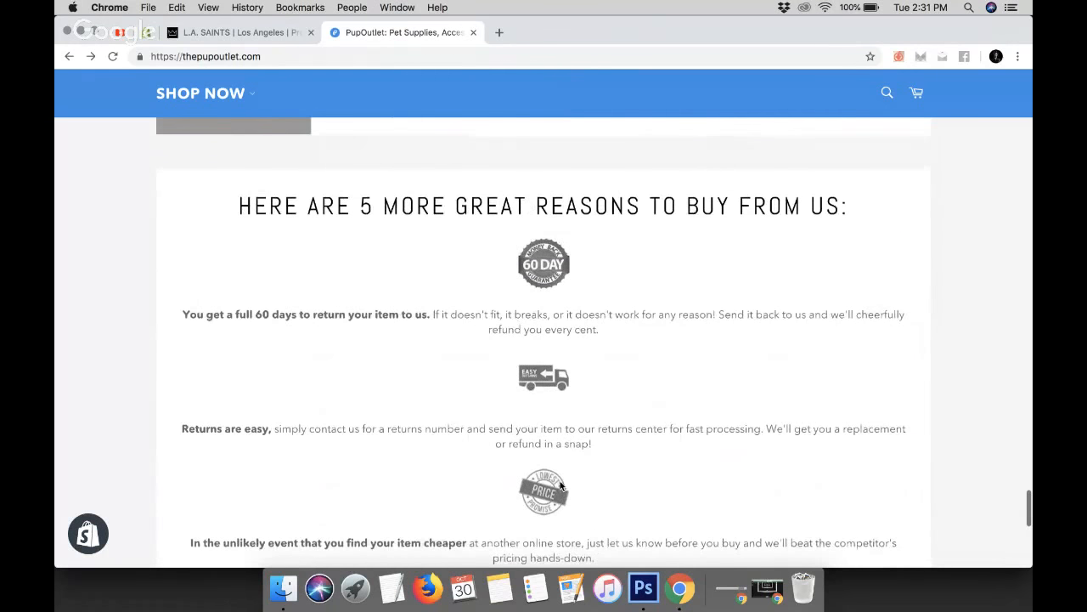
Return to the theme editor and add a Rich text section to the home page
left_click(259, 34)
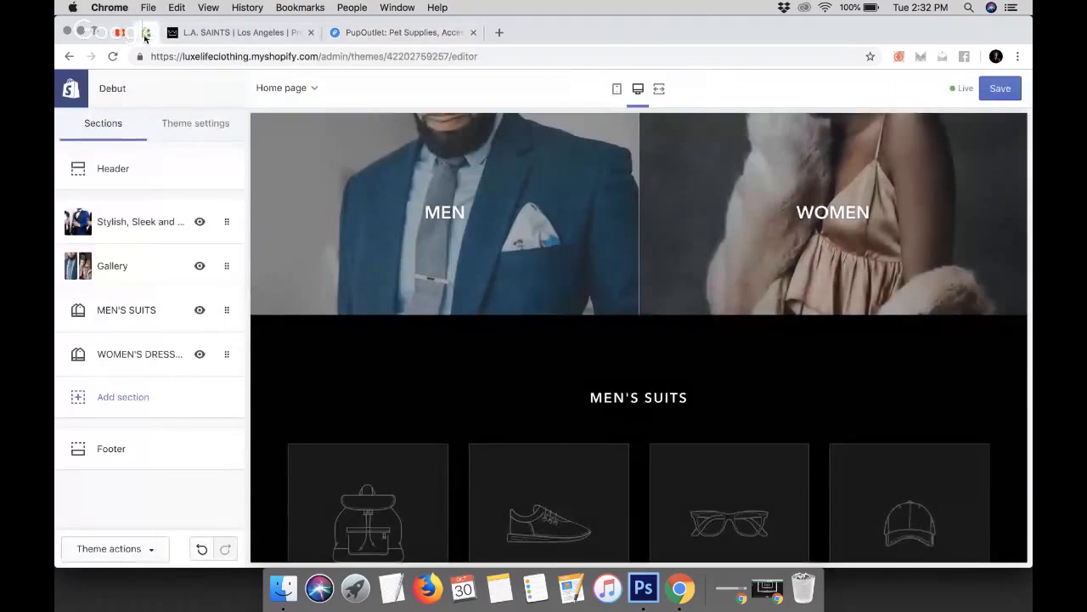
left_click(138, 396)
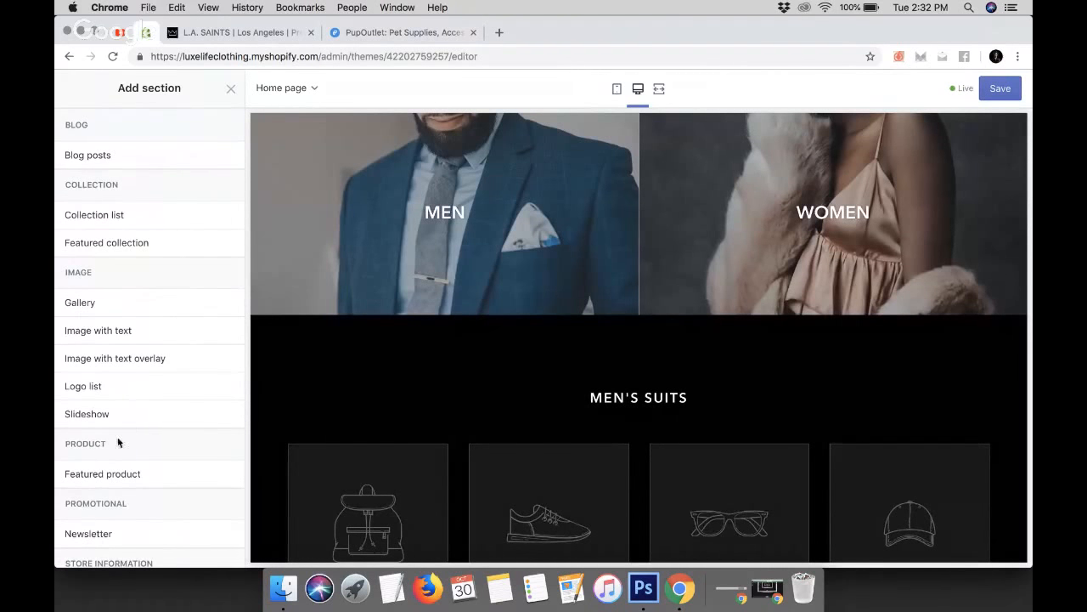
scroll(130, 427, "down", 3)
scroll(130, 427, "down", 1)
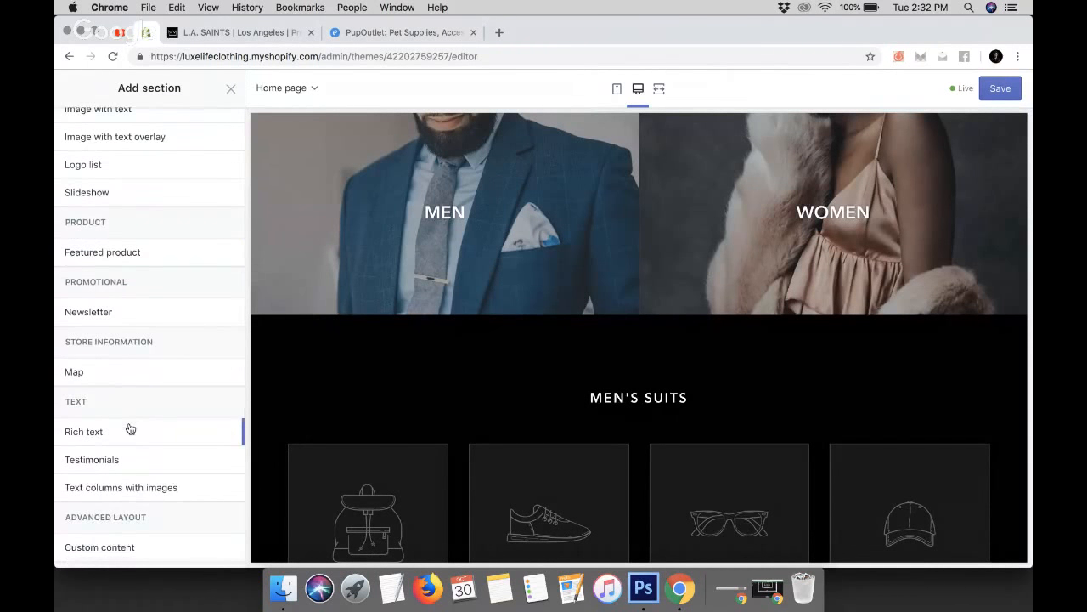
left_click(391, 32)
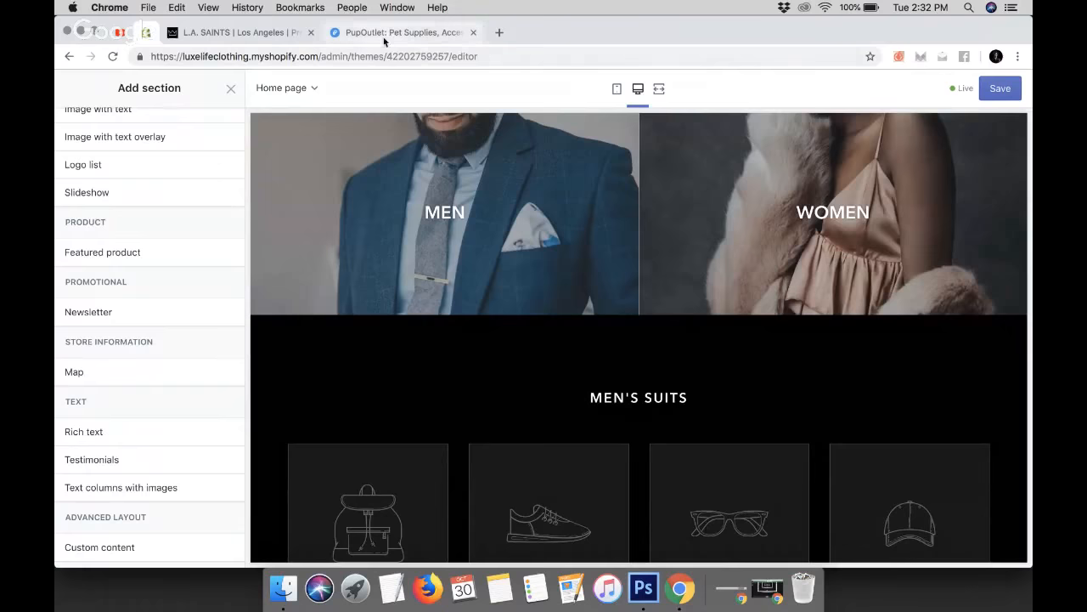
left_click(148, 33)
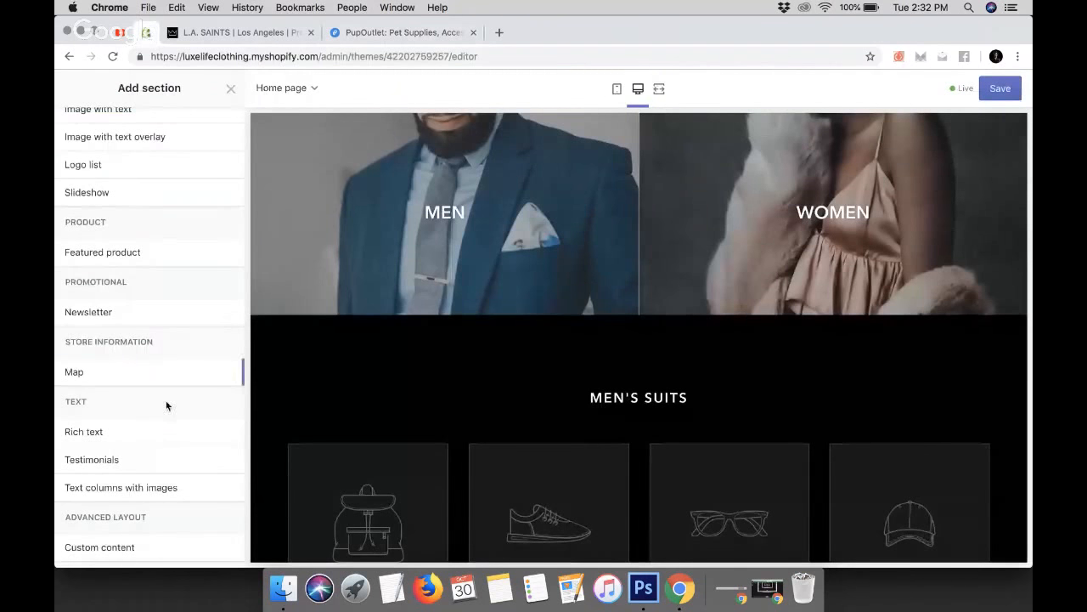
left_click(129, 438)
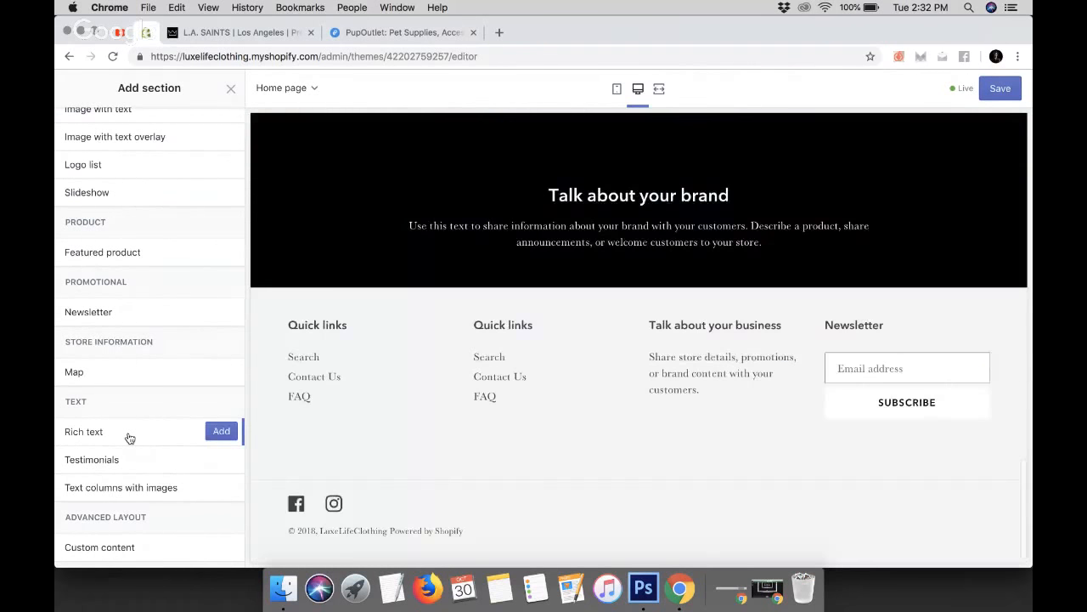
scroll(659, 270, "up", 2)
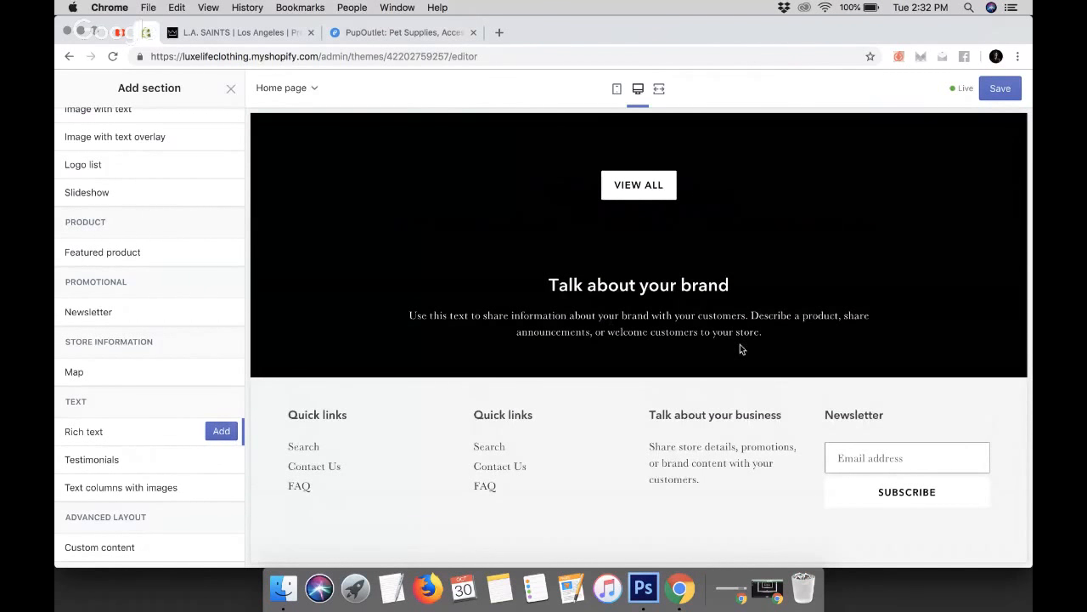
left_click(220, 431)
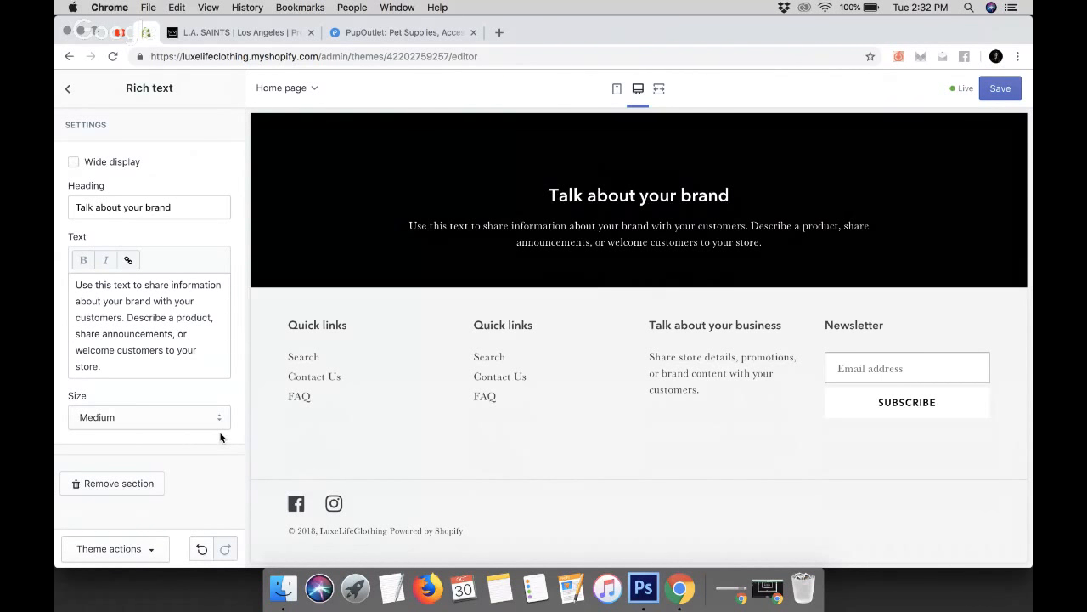
Switch to PupOutlet and select the first 'reasons to buy' paragraph about 60-day returns
left_click(384, 45)
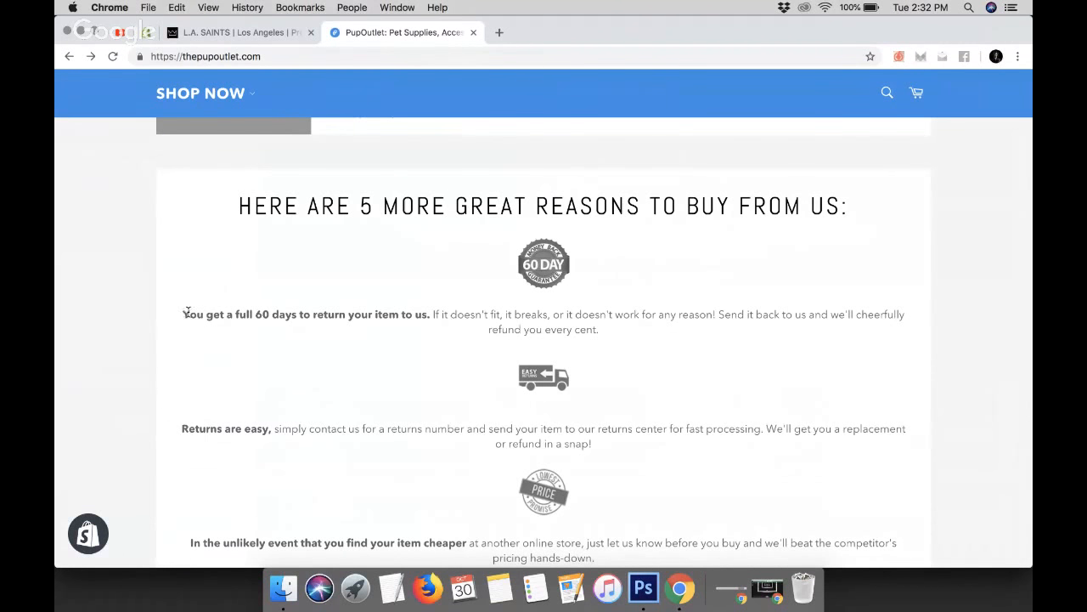
left_click_drag(185, 313, 622, 344)
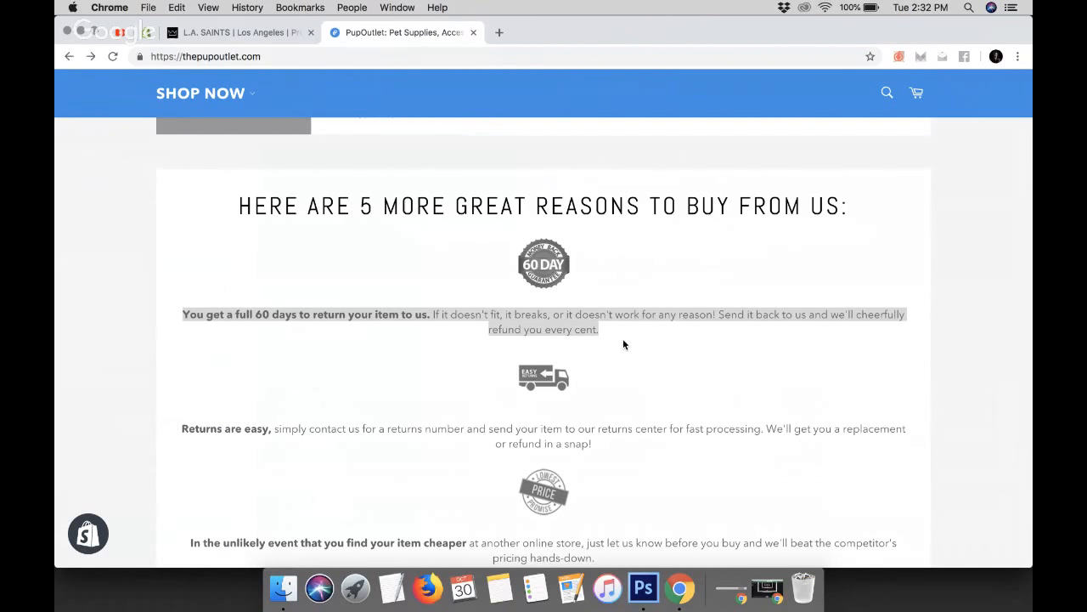
left_click_drag(623, 344, 622, 339)
scroll(622, 344, "down", 5)
scroll(622, 338, "down", 3)
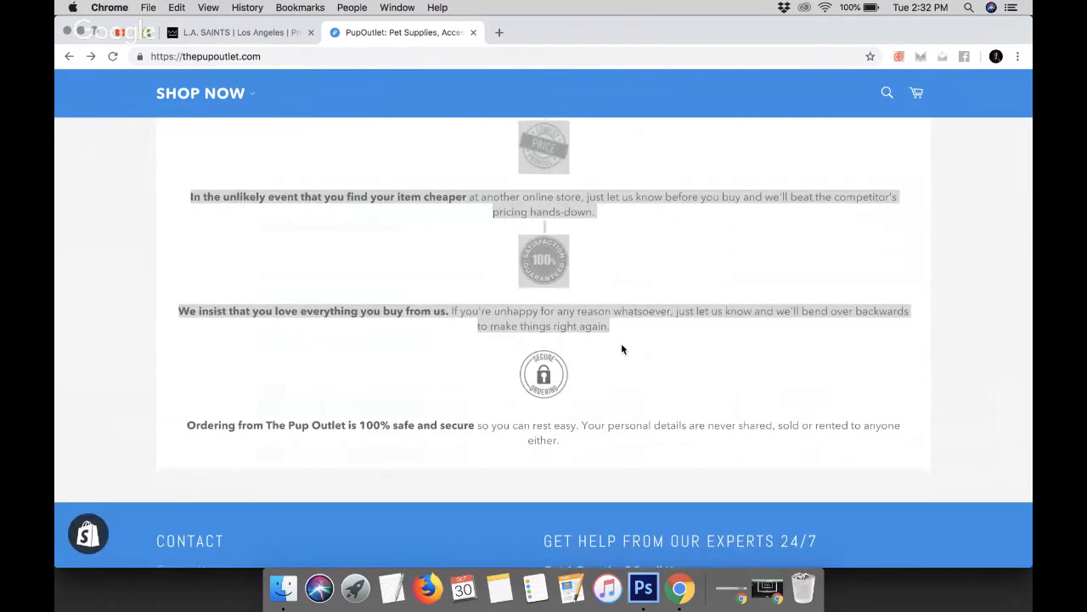
scroll(622, 348, "up", 6)
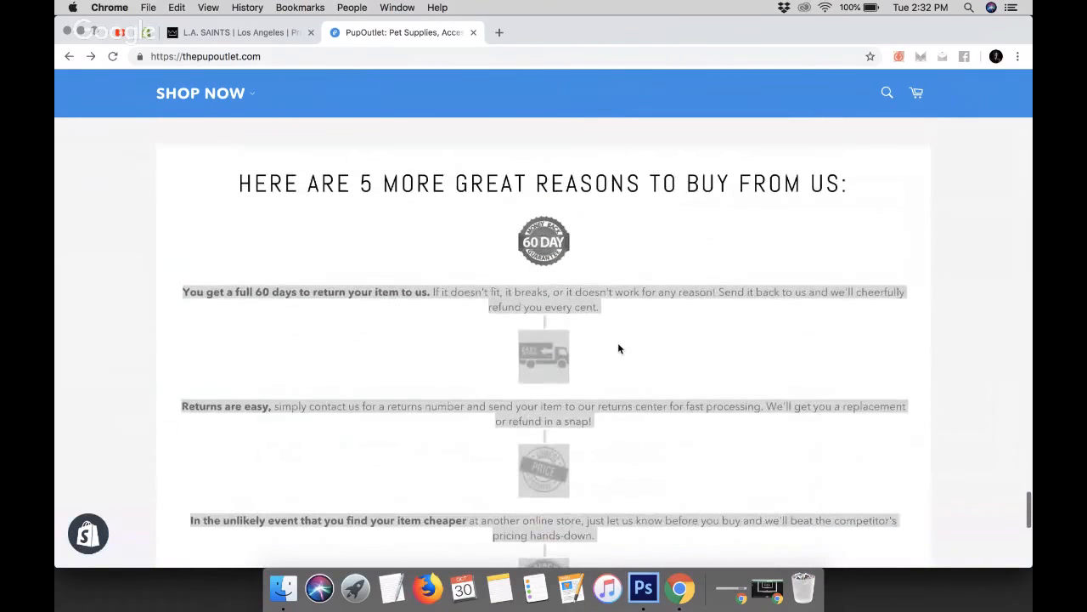
left_click(201, 236)
left_click_drag(189, 293, 621, 311)
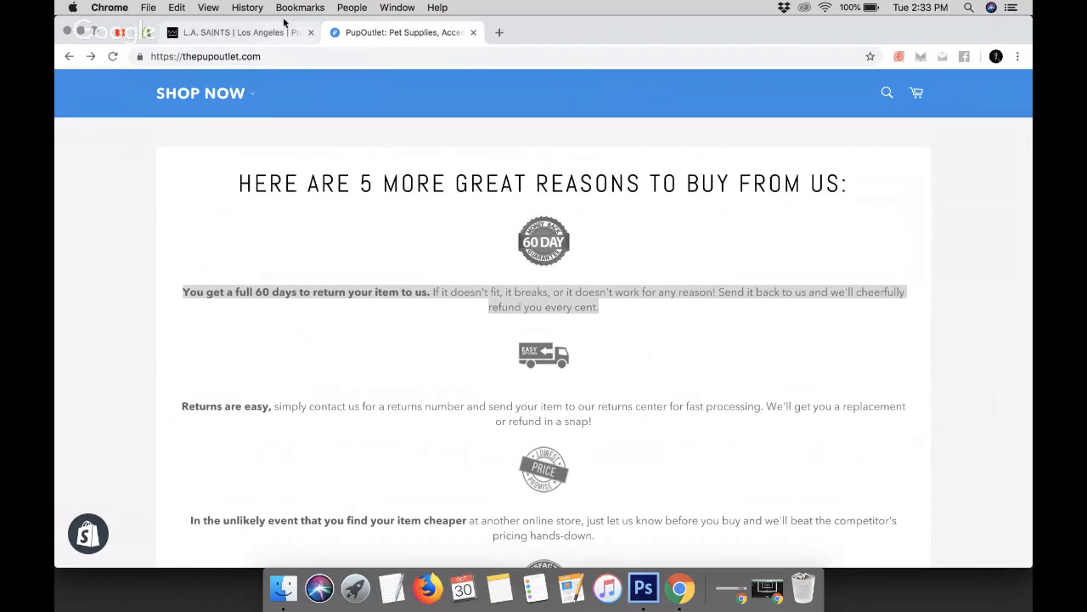
Back in the theme editor, set the Rich text section's heading to Reasons To Buy From Us
left_click(150, 34)
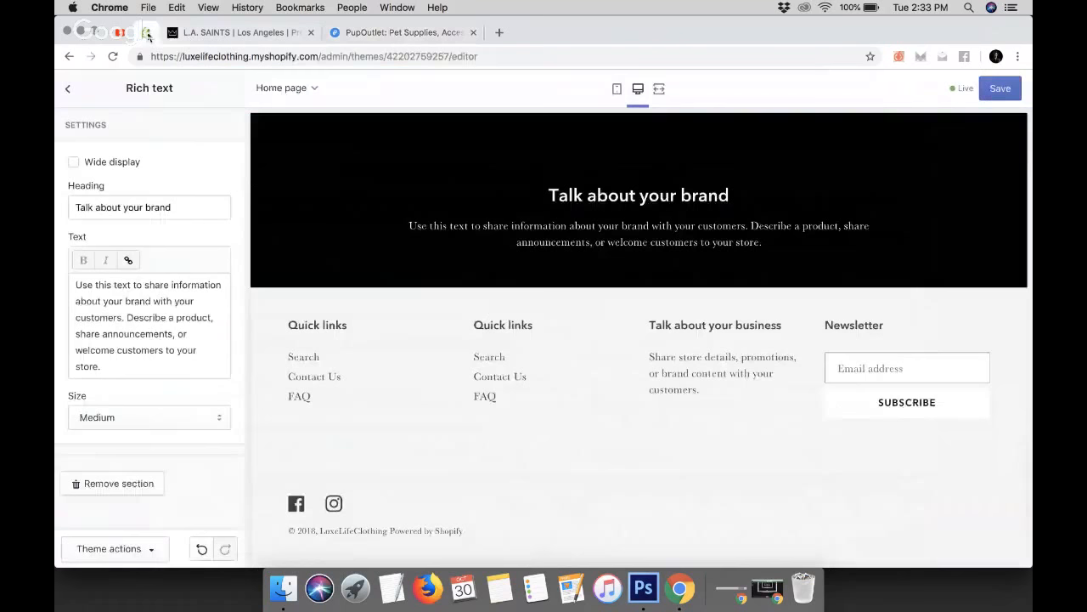
triple_click(149, 208)
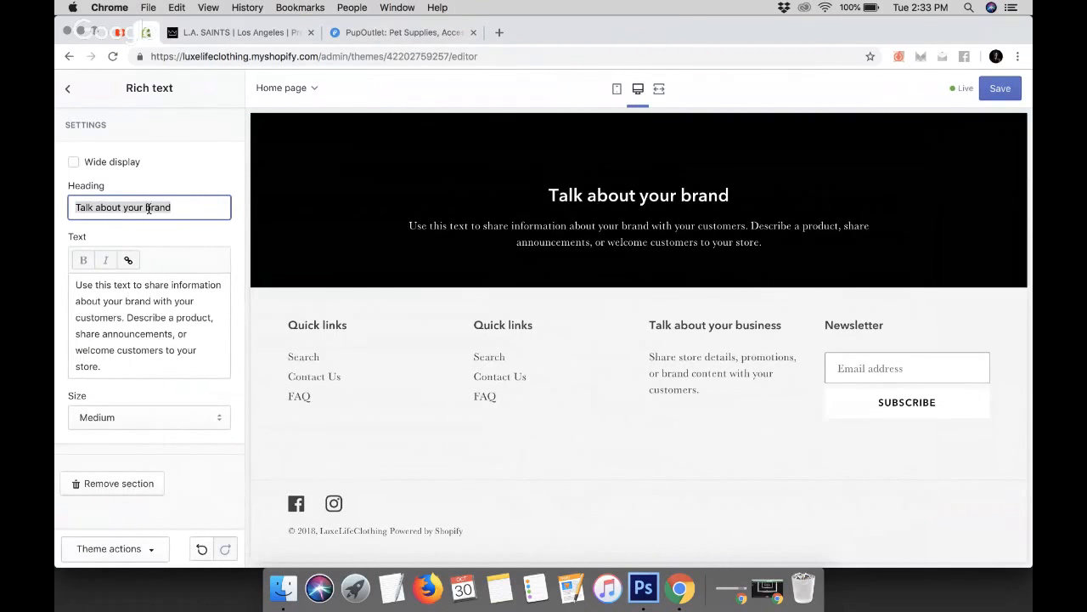
type("rEASON")
key("BackSpace")
key("BackSpace")
key("BackSpace")
key("BackSpace")
key("BackSpace")
key("BackSpace")
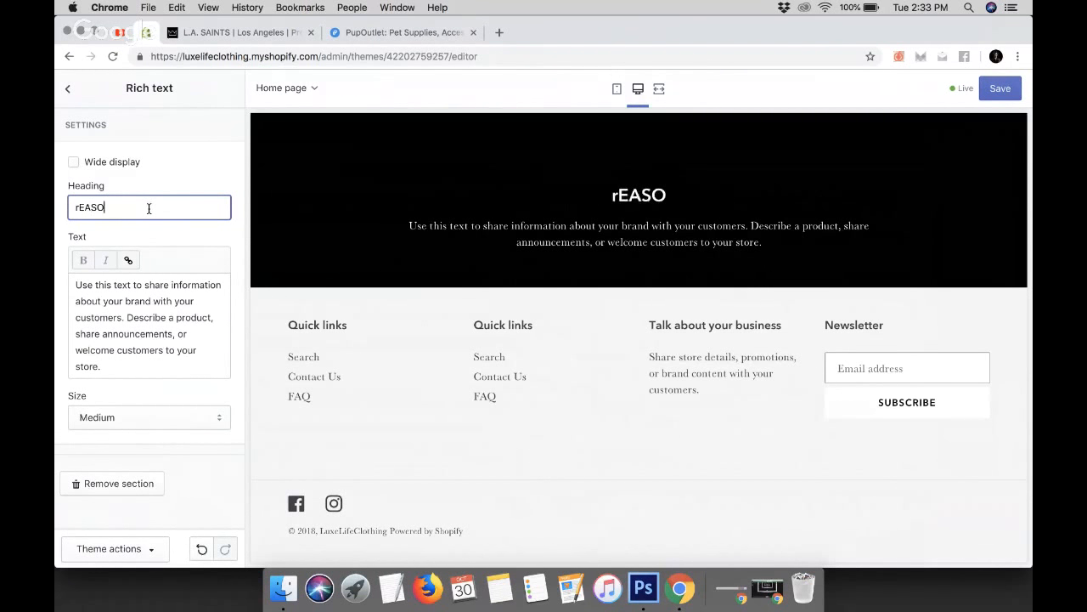
type("ReASO")
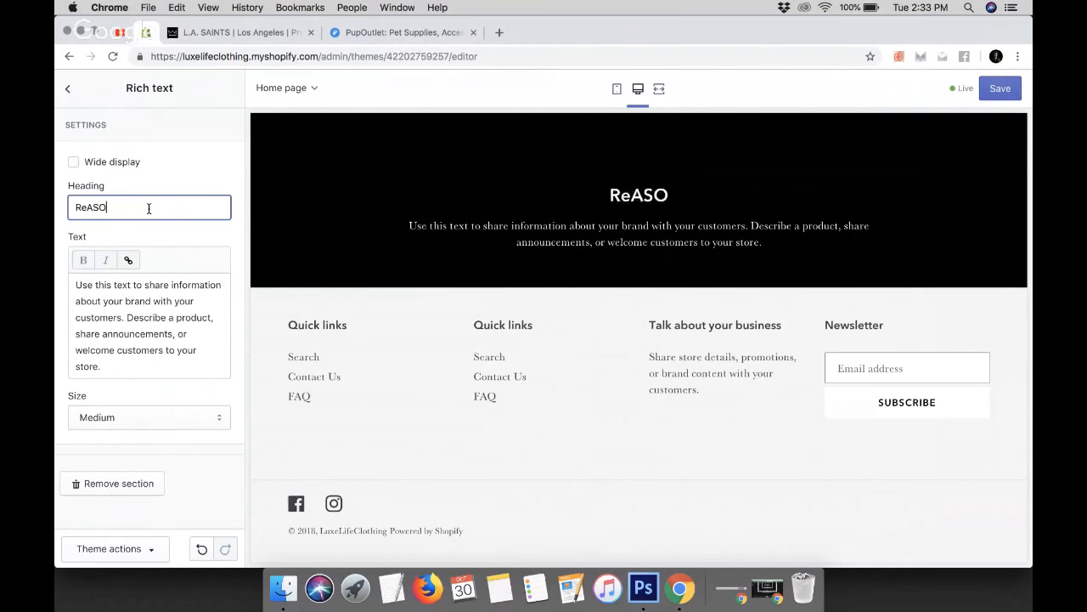
key("BackSpace")
key("BackSpace")
key("BackSpace")
type("asons To B")
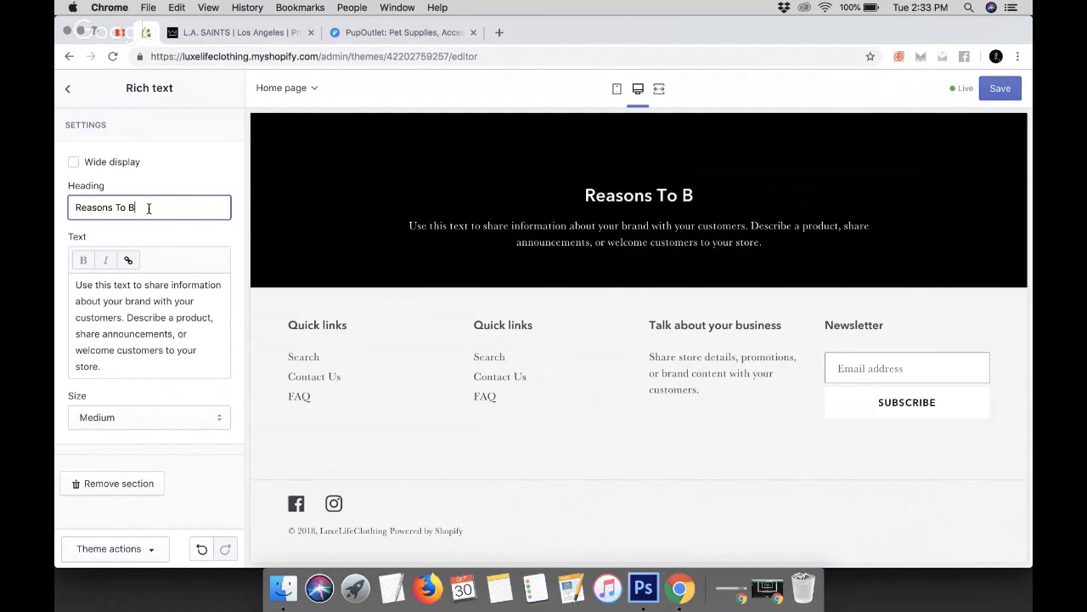
type("uy From Us")
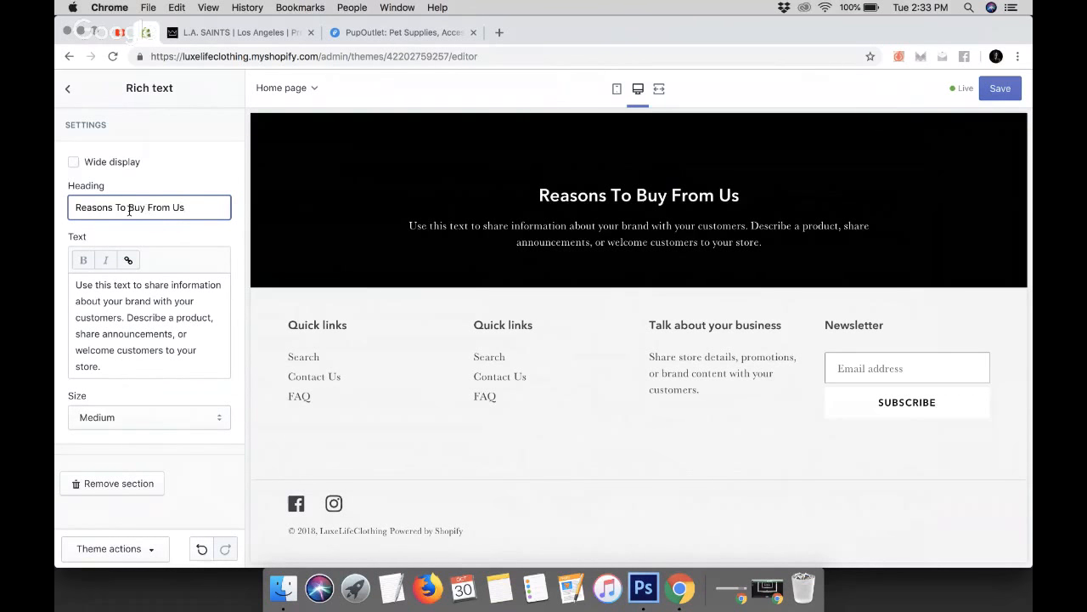
Replace the Rich text heading with Why Buy From Us?
triple_click(148, 207)
type("Wh")
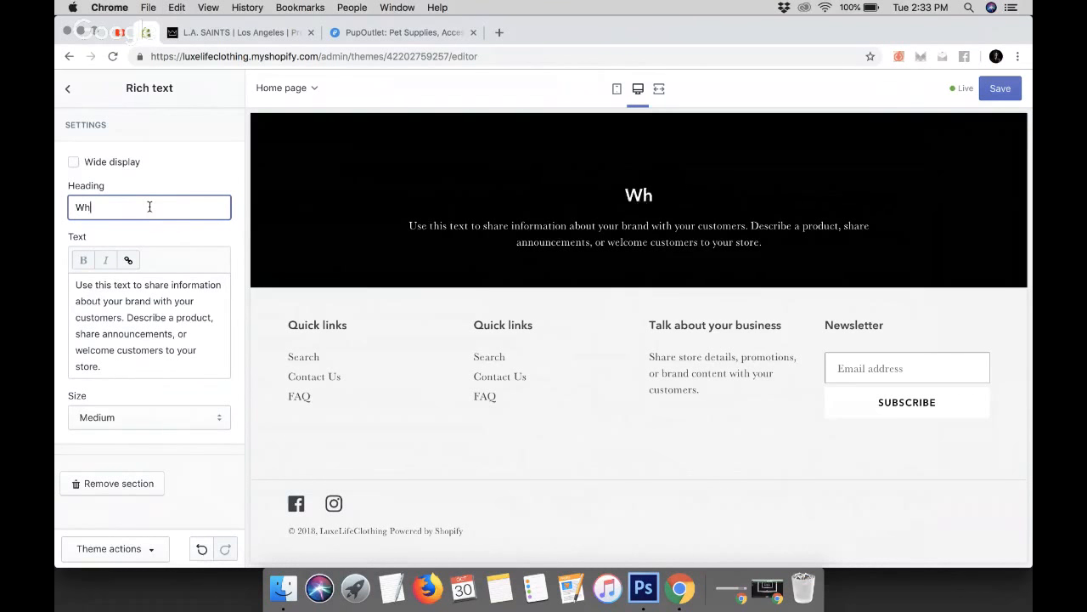
type("y Buy From u")
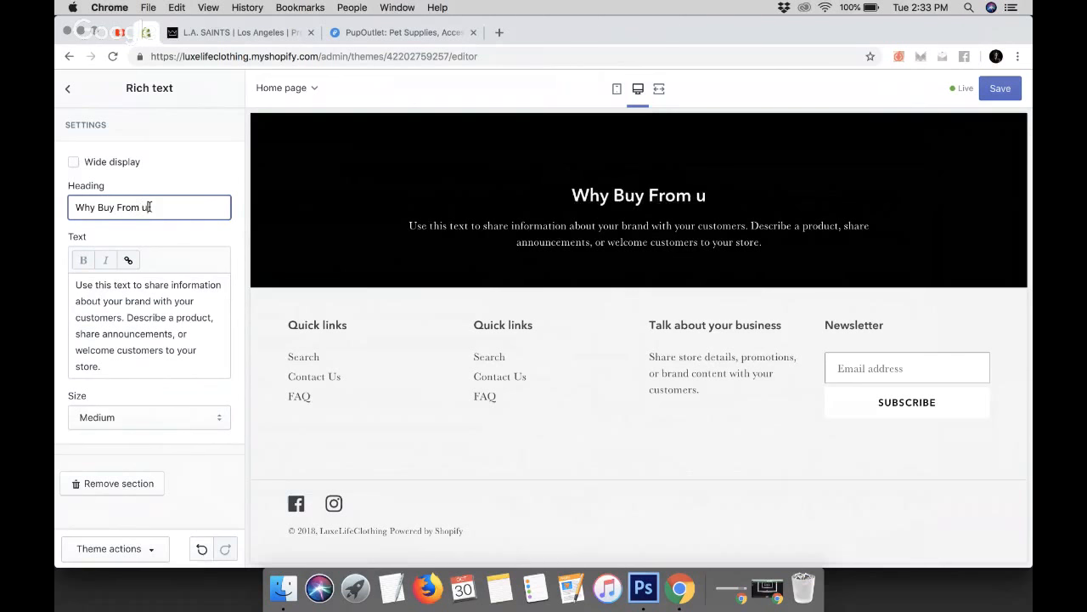
key("BackSpace")
type("Us?")
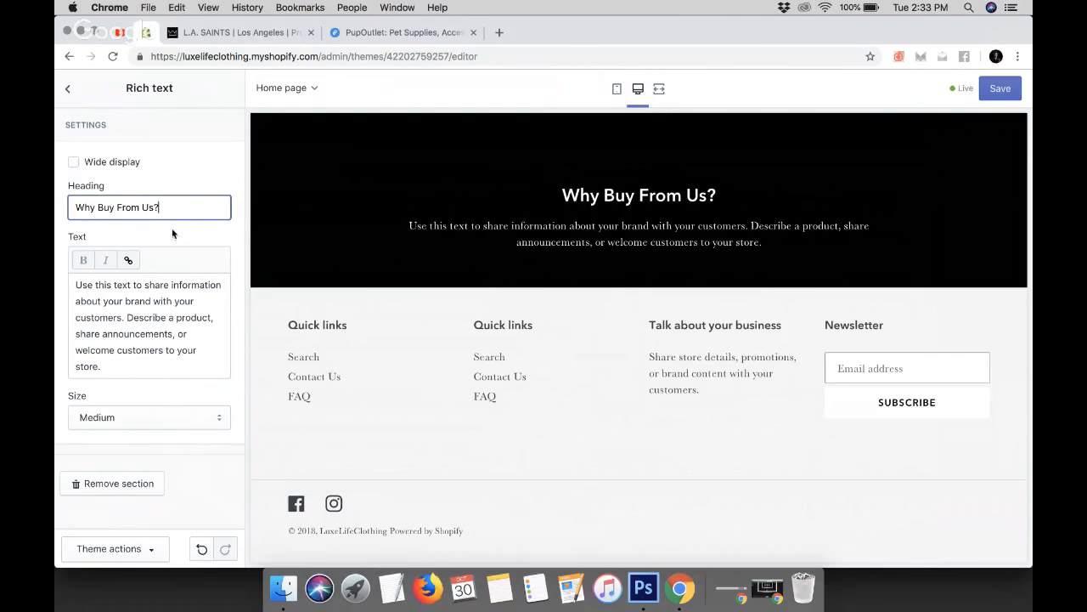
Replace the Rich text section's placeholder body text with the copied 60-day returns paragraph
left_click(146, 334)
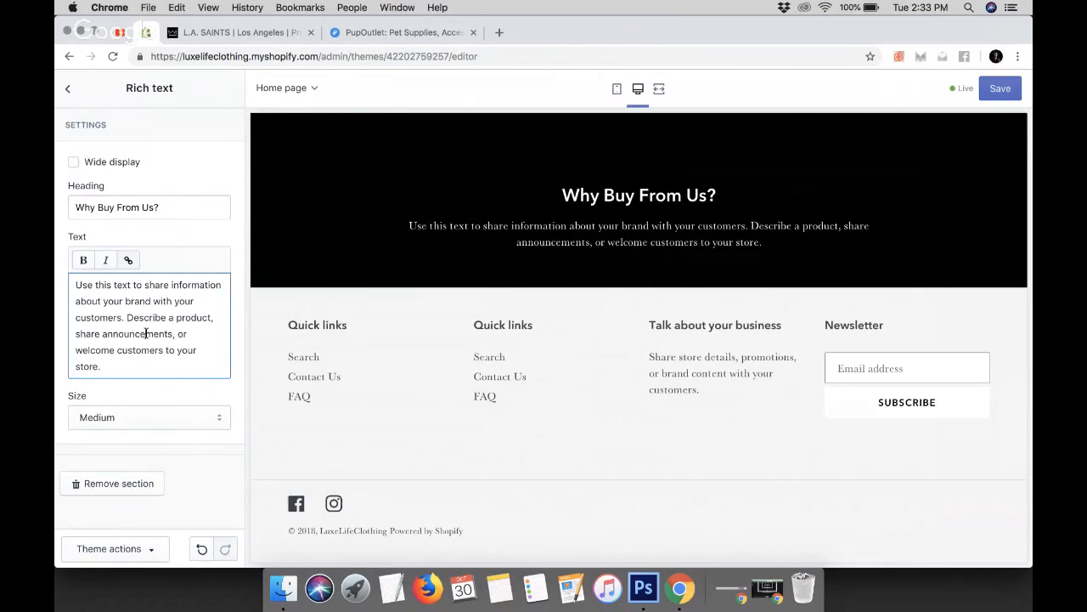
left_click_drag(75, 285, 138, 366)
left_click(66, 292)
left_click_drag(70, 289, 141, 378)
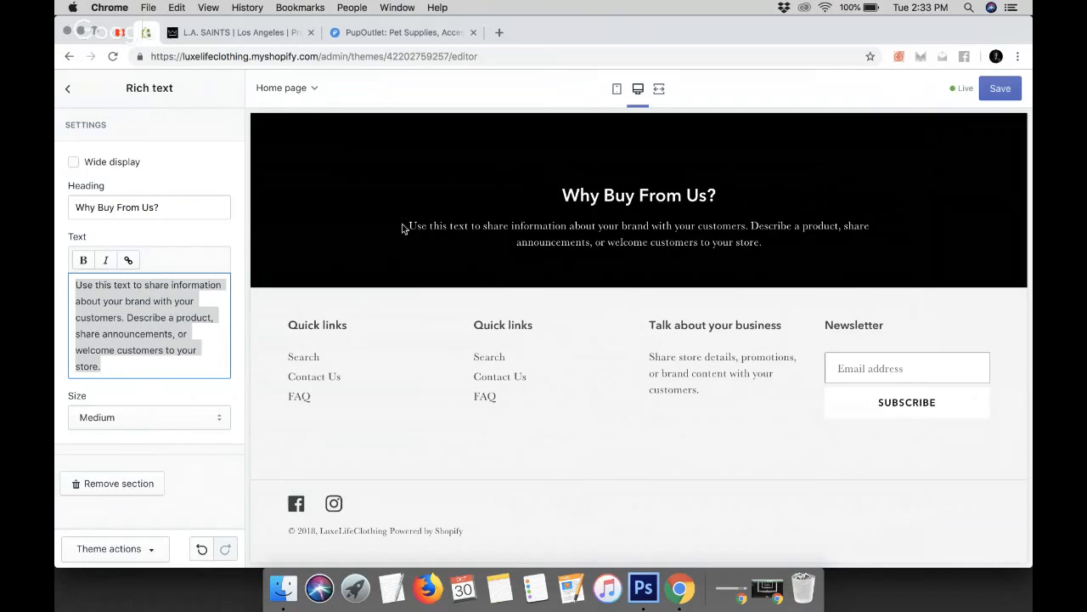
left_click_drag(409, 226, 366, 212)
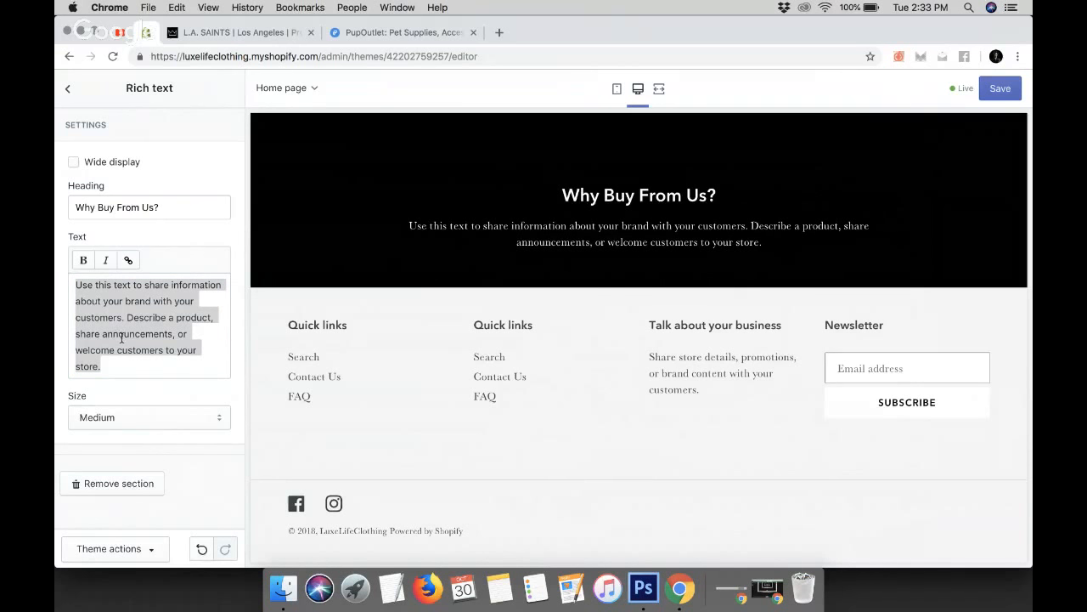
left_click(159, 305)
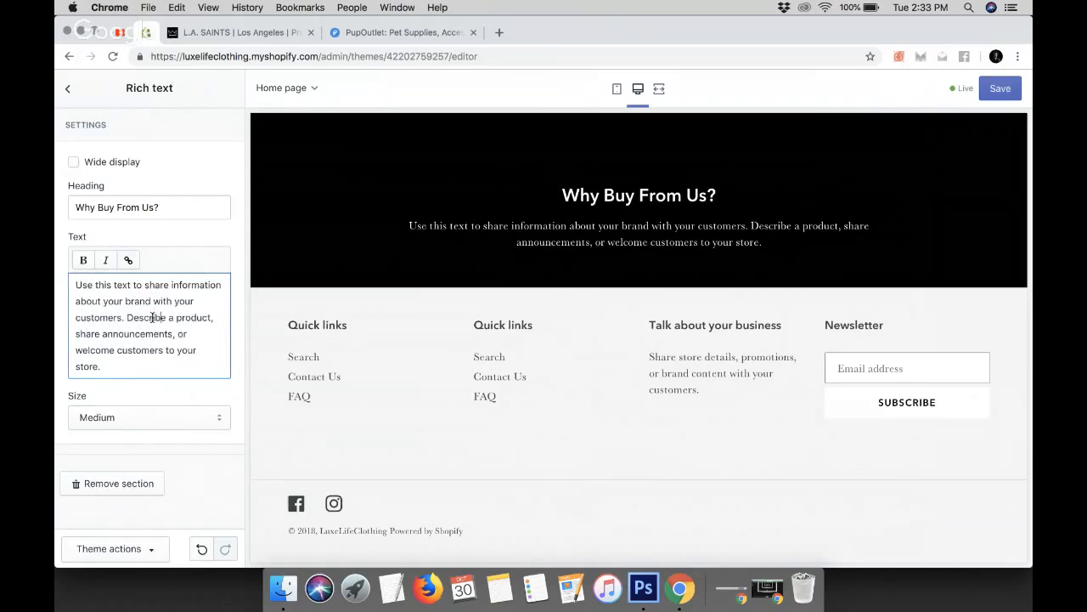
key("super+a")
key("BackSpace")
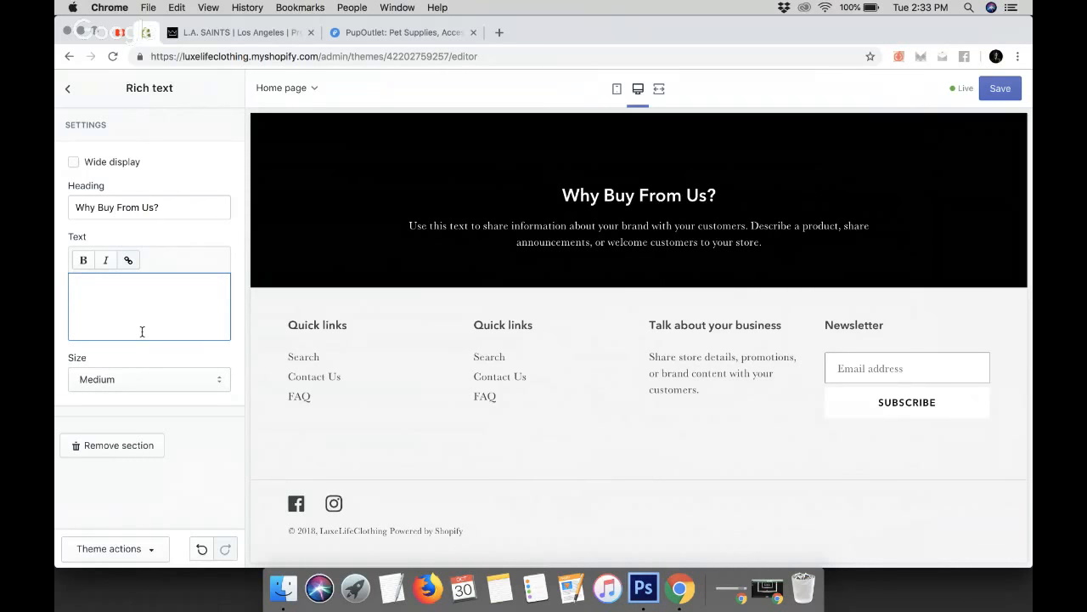
type("You get a full 60 days to return your item to us. If it doesn't fit, it breaks, or it doesn't work for any reason! Send it back to us and we'll cheerfully refund you every cent.")
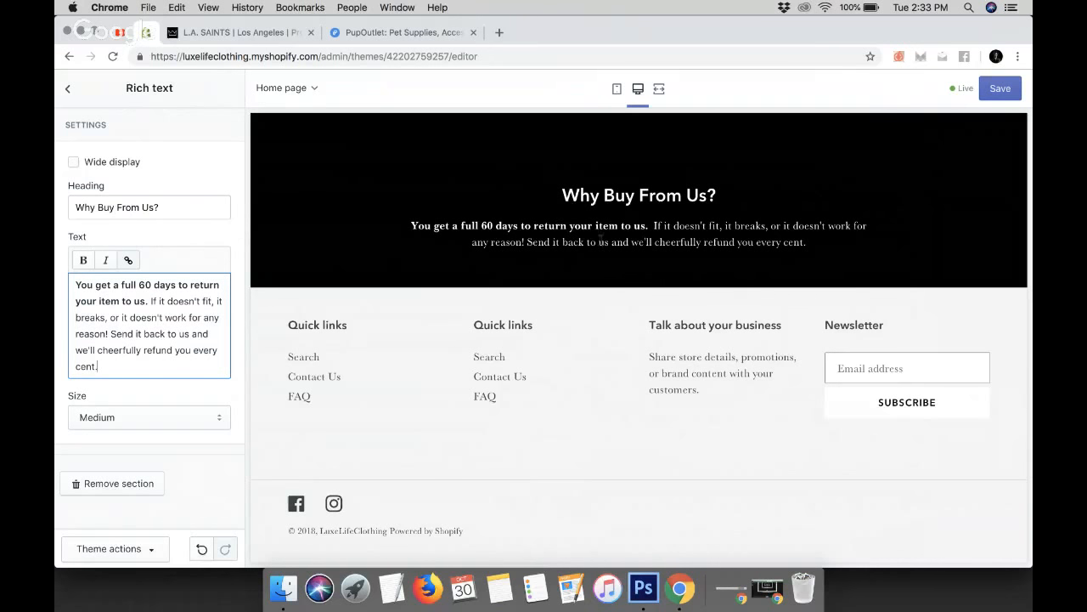
Copy the 'Returns are easy' paragraph from PupOutlet and paste it below the first paragraph in the Rich text
left_click(372, 31)
left_click_drag(181, 406, 844, 419)
key("super+c")
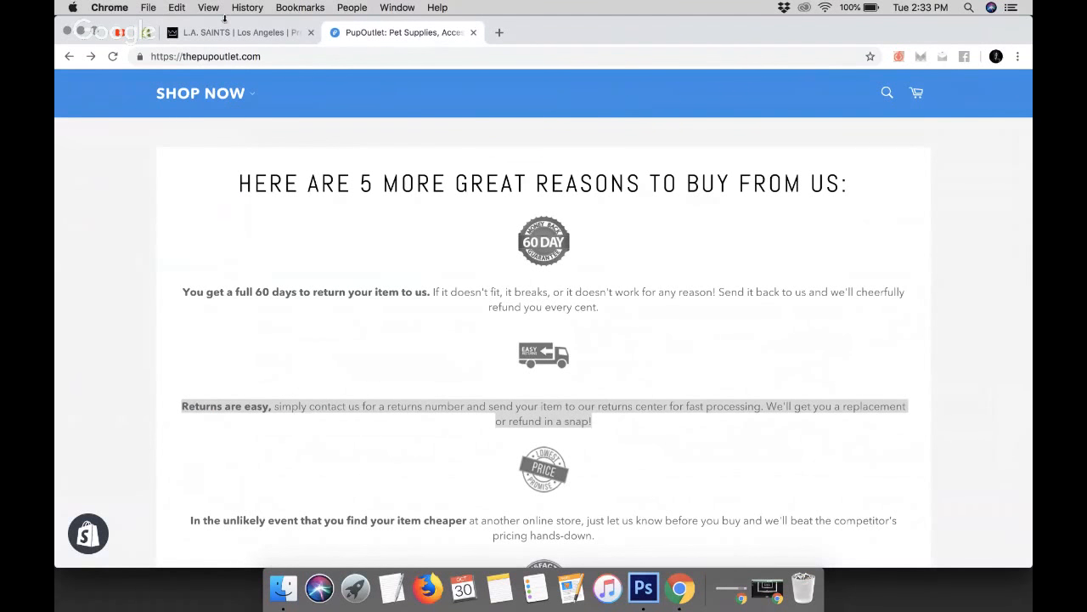
left_click(146, 32)
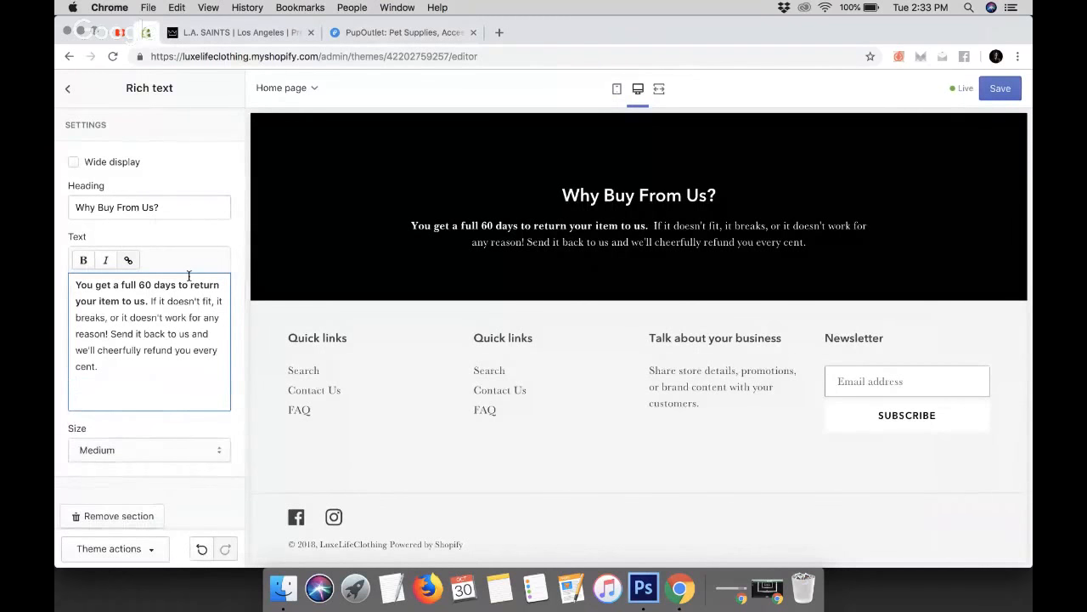
key("super+v")
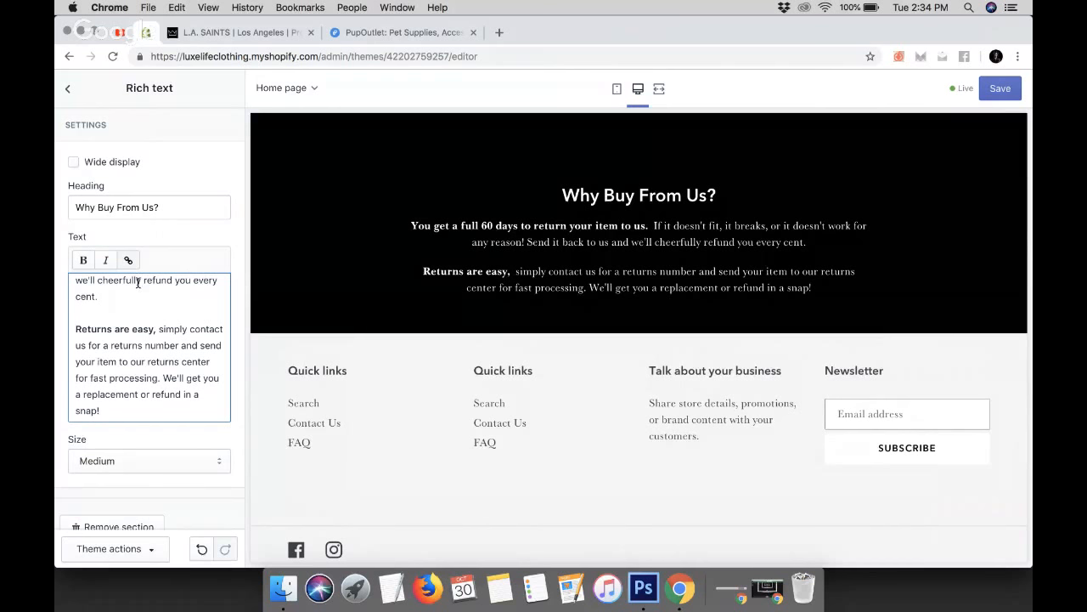
Copy the 'In the unlikely event that you find your item cheaper' paragraph from PupOutlet, add it as a new Rich text paragraph, and save
left_click(344, 33)
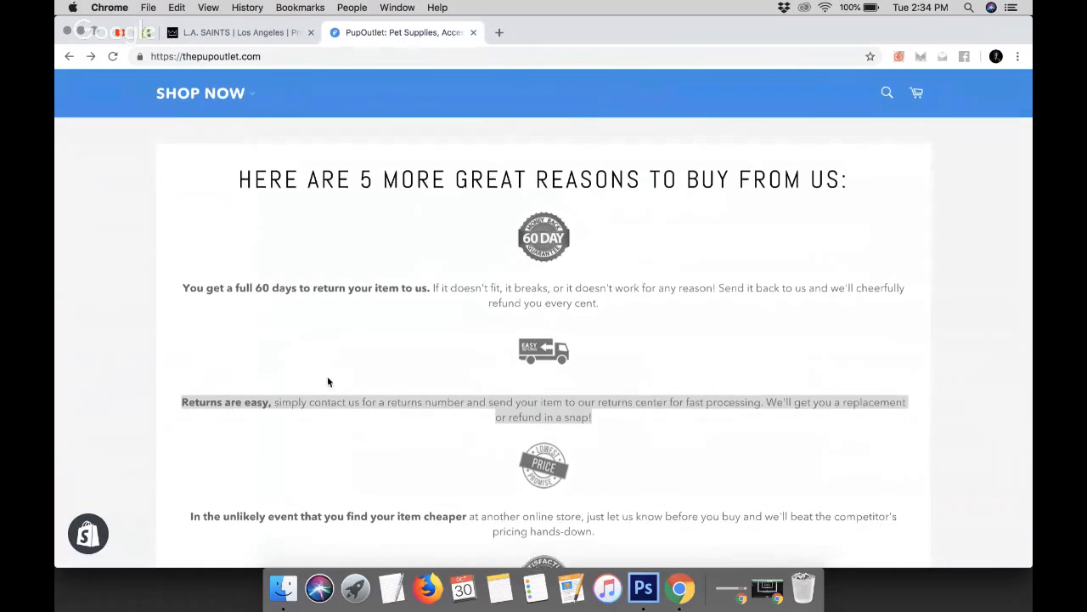
scroll(327, 375, "down", 3)
left_click_drag(190, 404, 651, 415)
key("super+c")
left_click(127, 32)
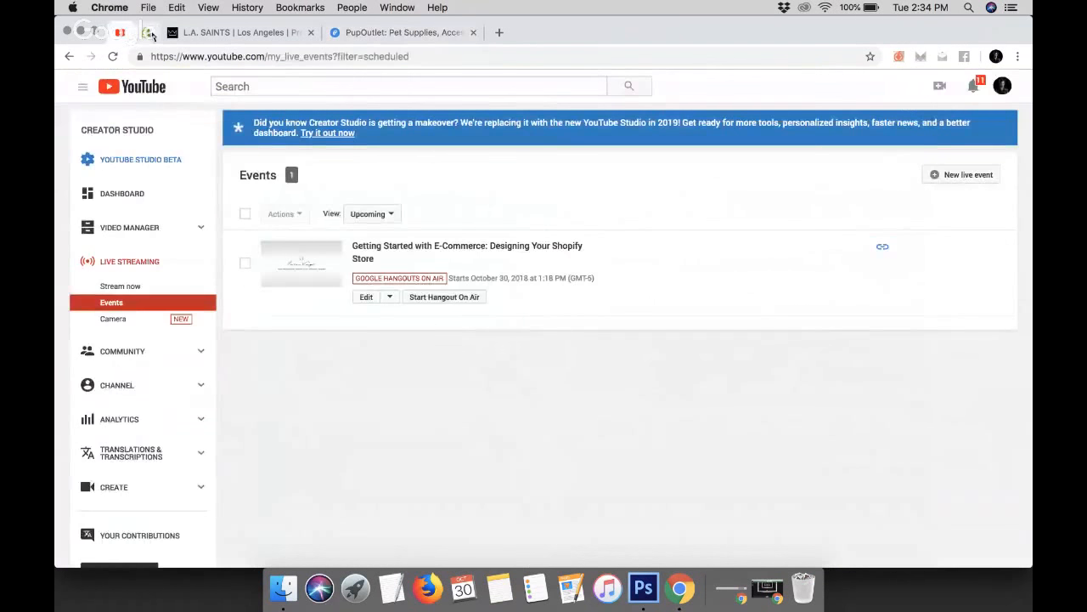
left_click(149, 32)
left_click(143, 395)
key("Return")
key("super+v")
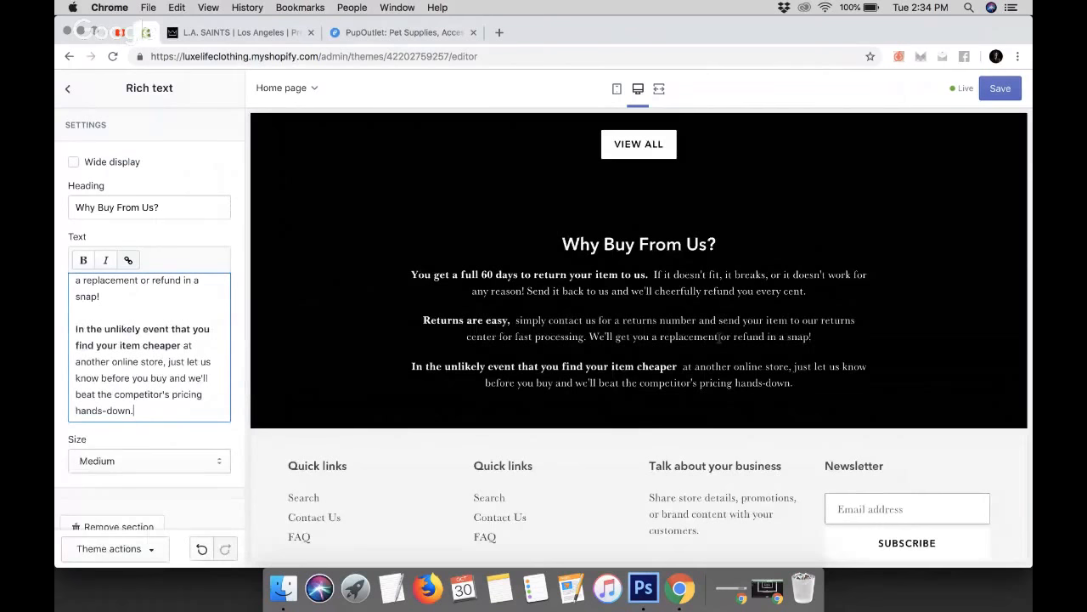
left_click(999, 89)
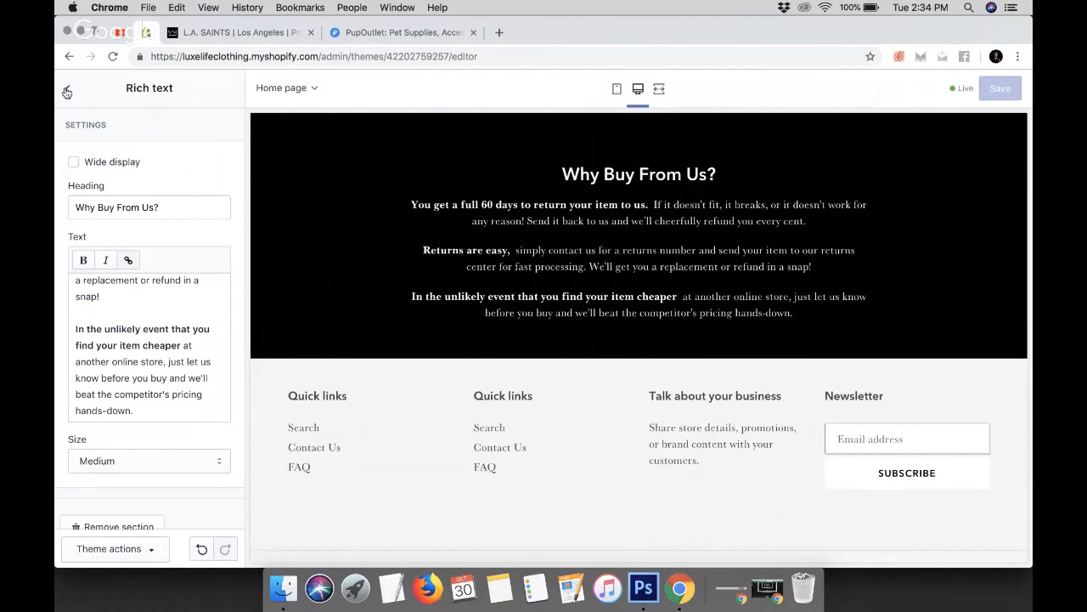
Return to the section list and browse the section types offered in the Add section panel
left_click(67, 88)
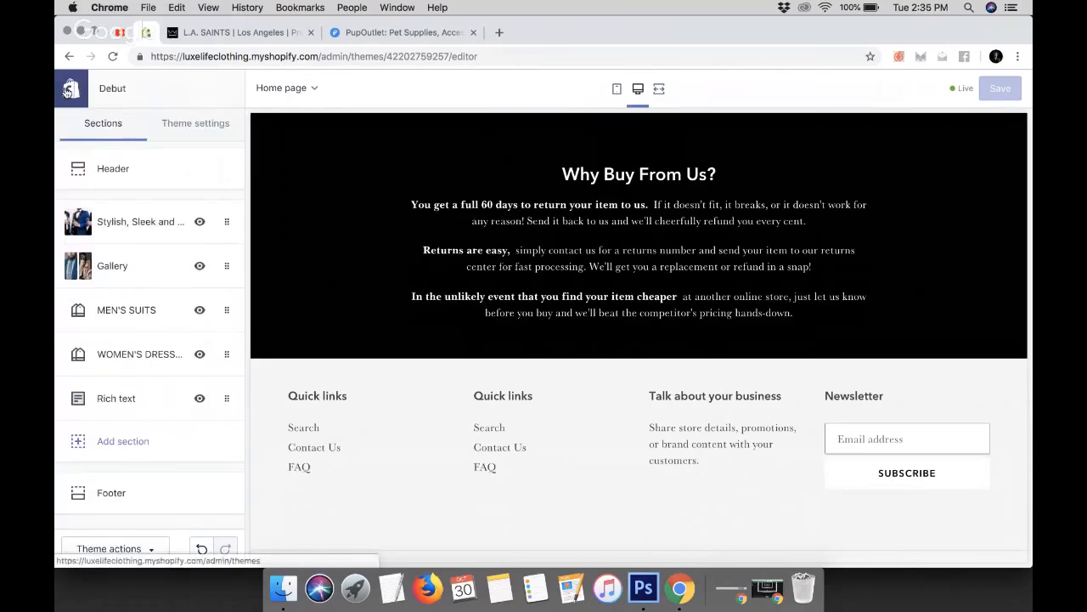
left_click(126, 442)
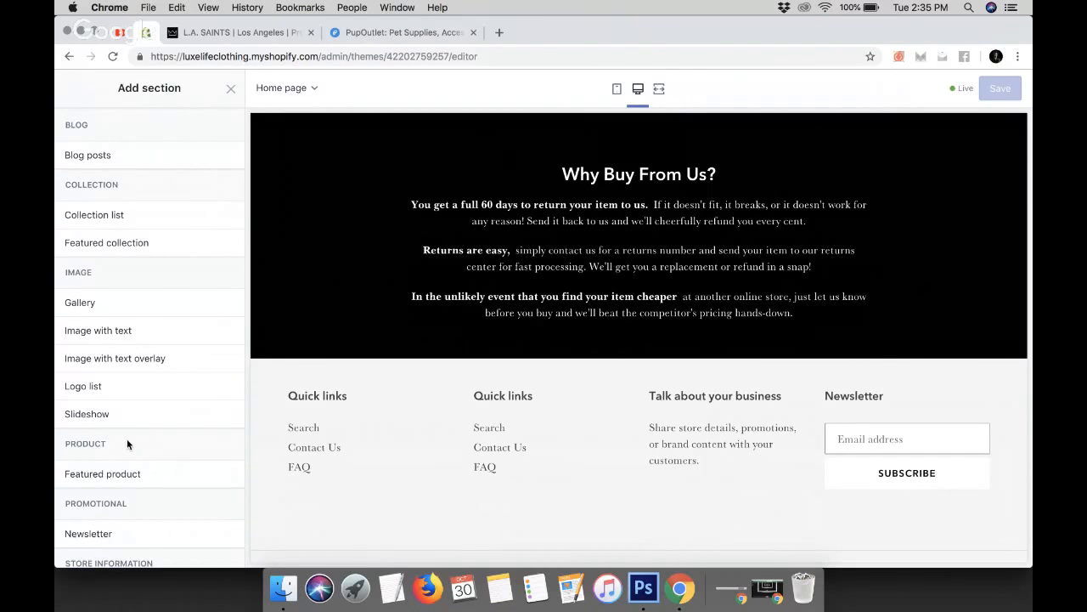
scroll(126, 438, "down", 5)
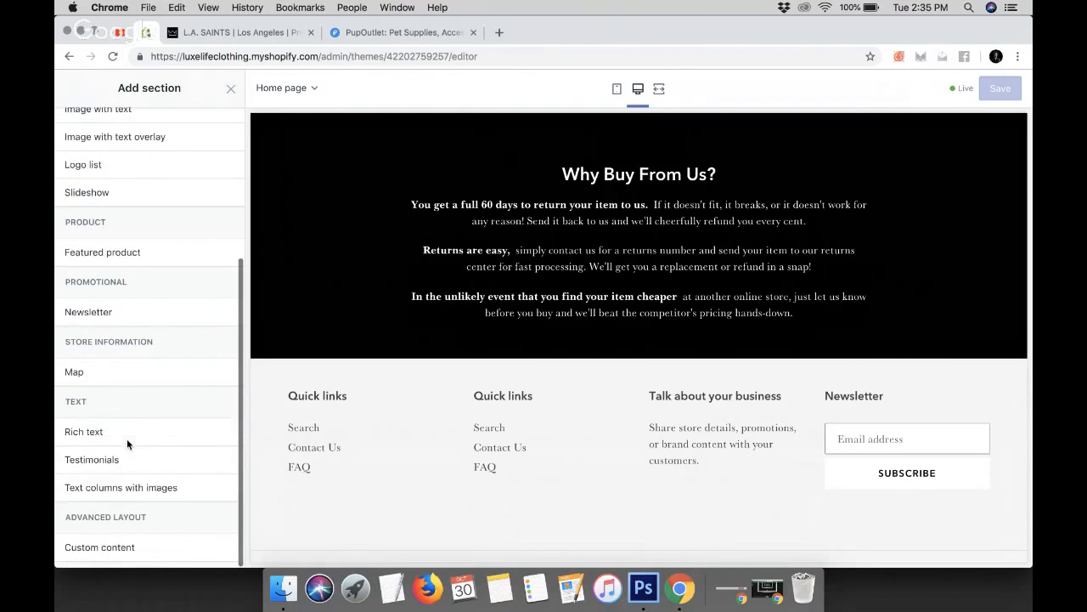
scroll(127, 439, "up", 3)
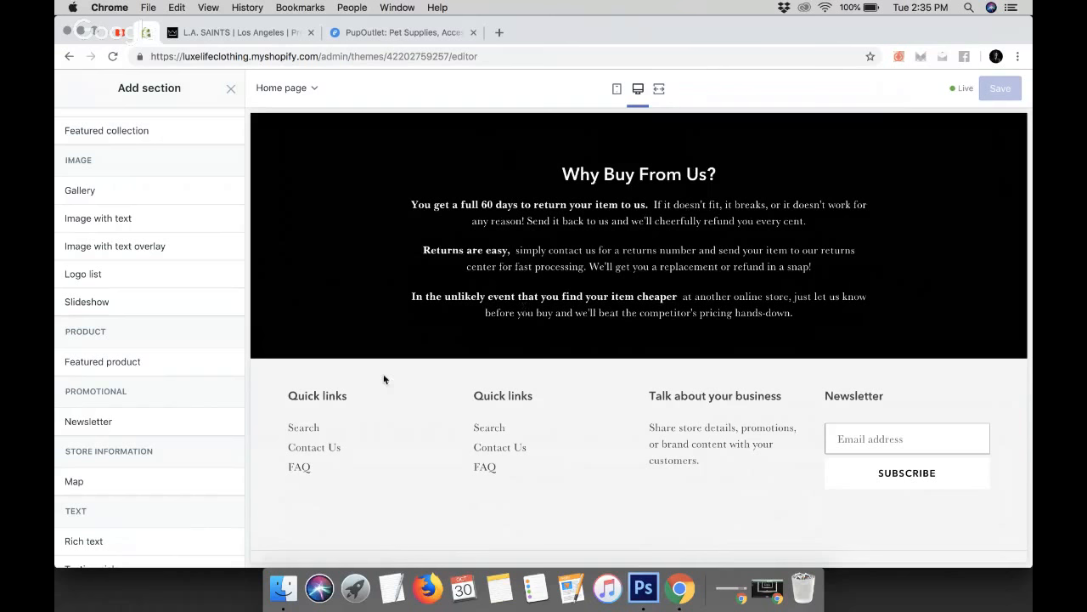
scroll(221, 436, "down", 3)
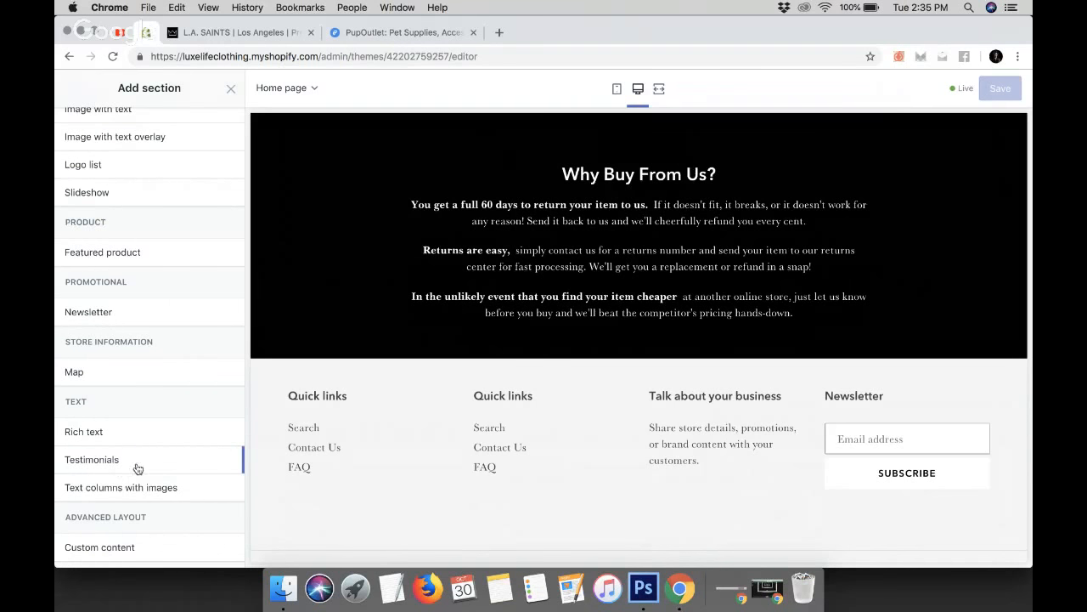
scroll(138, 469, "up", 1)
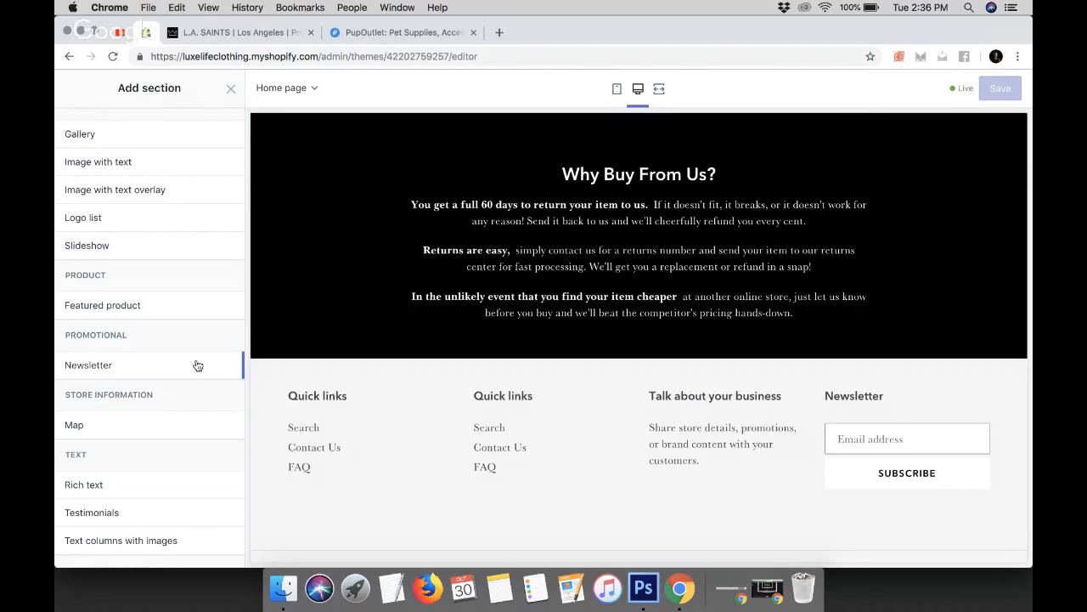
scroll(181, 323, "up", 1)
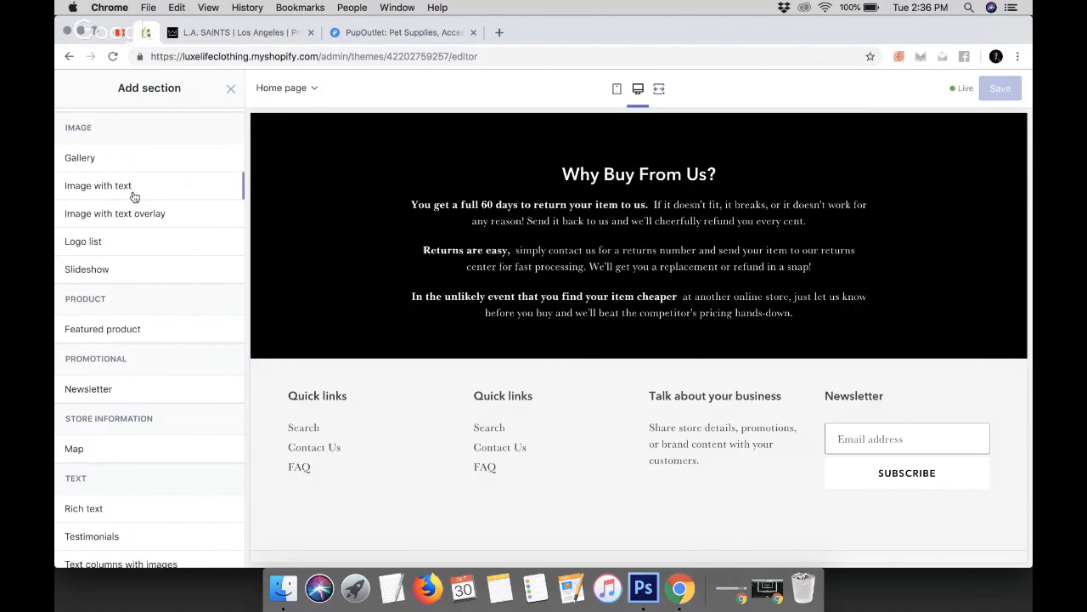
scroll(144, 270, "up", 2)
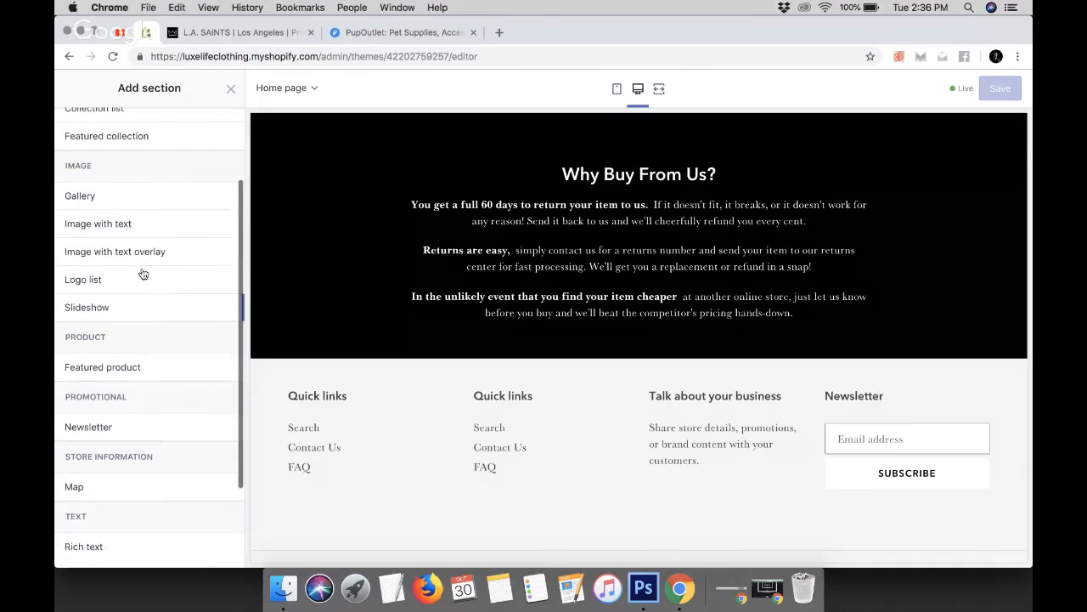
scroll(144, 272, "down", 2)
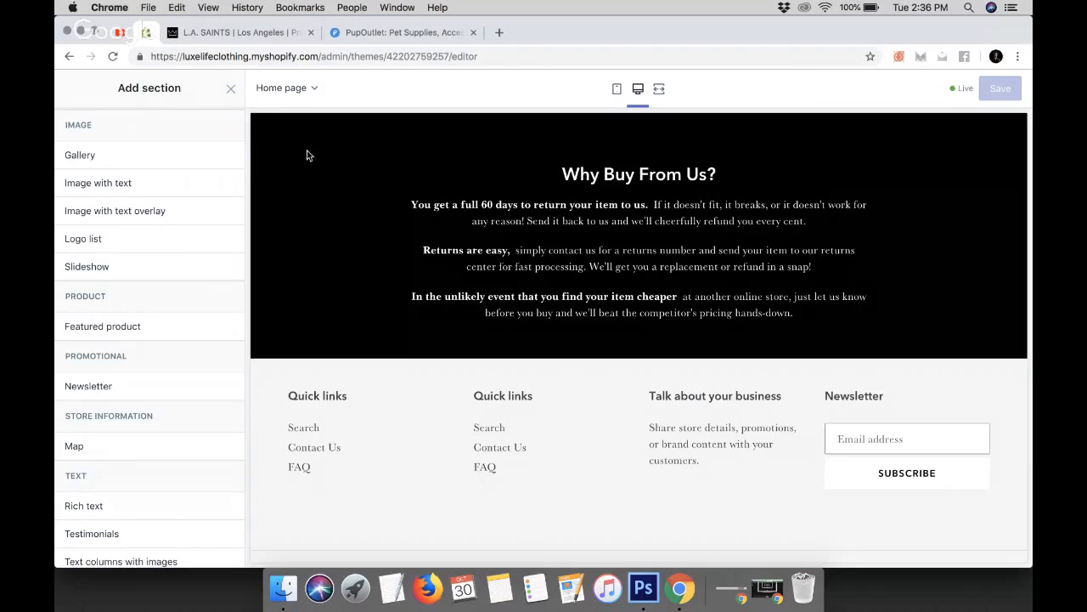
Review the remaining reasons on the PupOutlet page and close the Add section panel
left_click(366, 37)
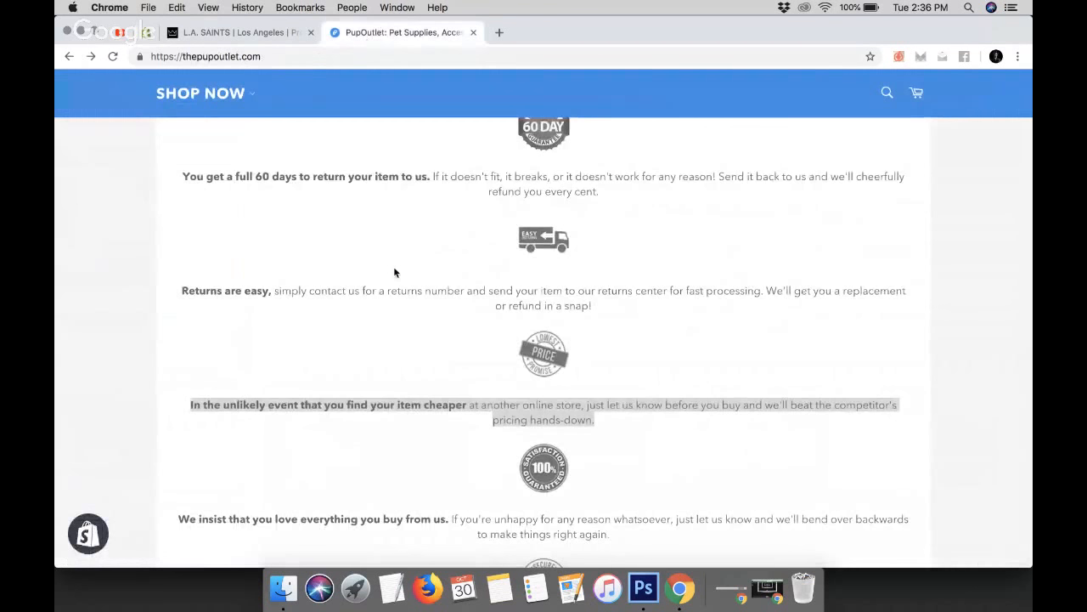
scroll(394, 266, "down", 5)
scroll(394, 266, "up", 8)
left_click(120, 33)
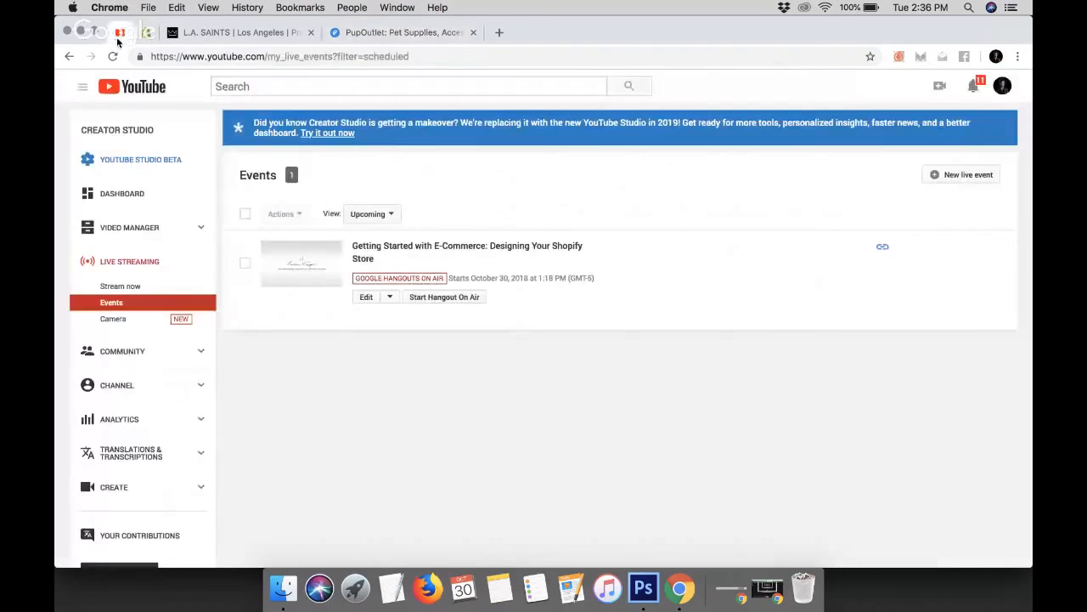
left_click(146, 33)
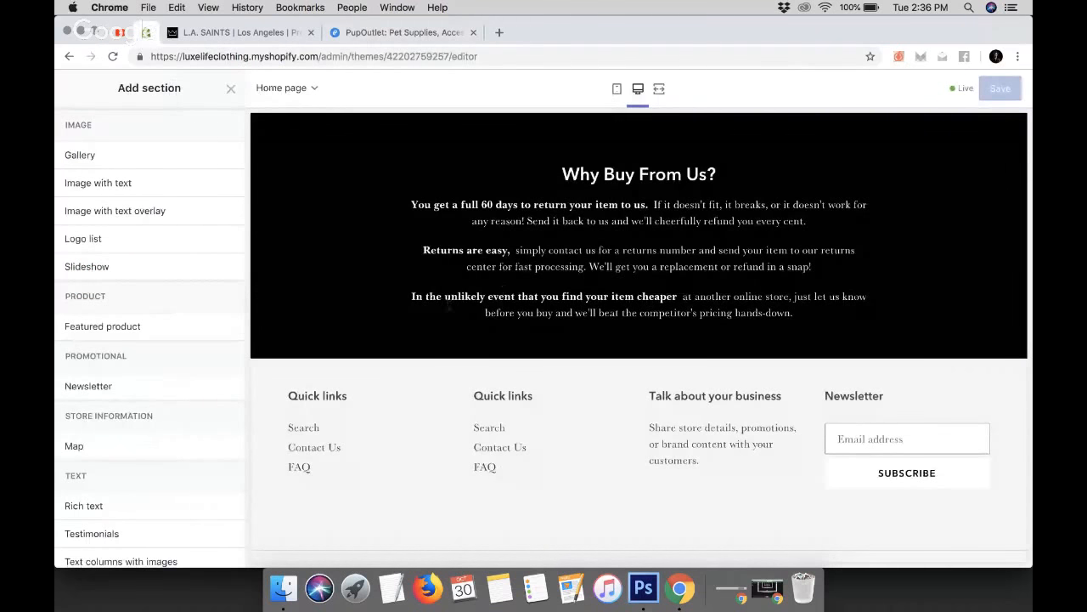
left_click(229, 88)
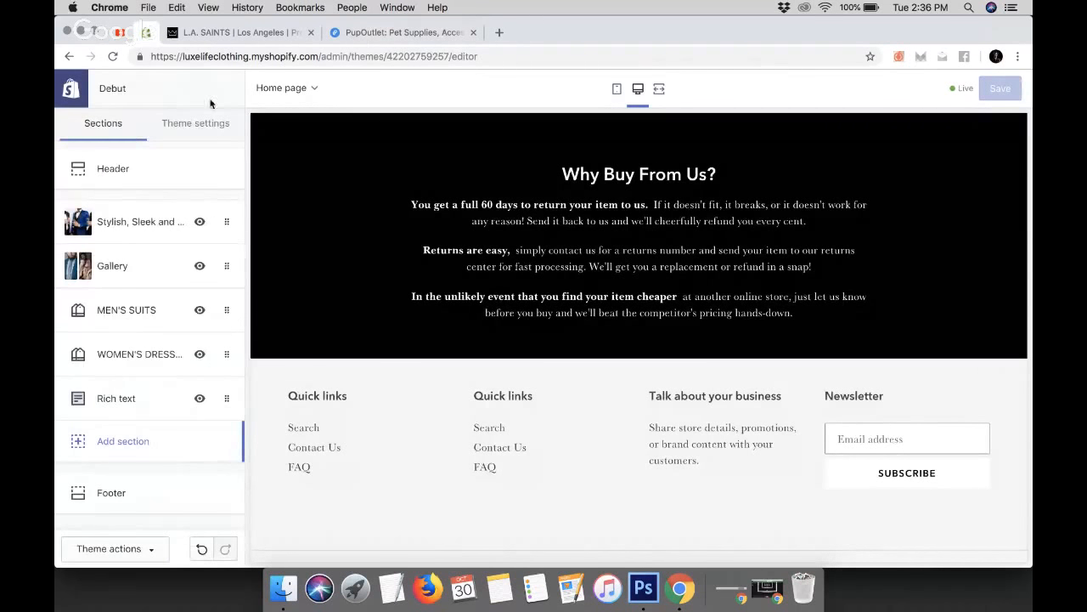
Open the Footer section settings and turn on Show payment icons
scroll(482, 369, "down", 1)
scroll(482, 369, "down", 1)
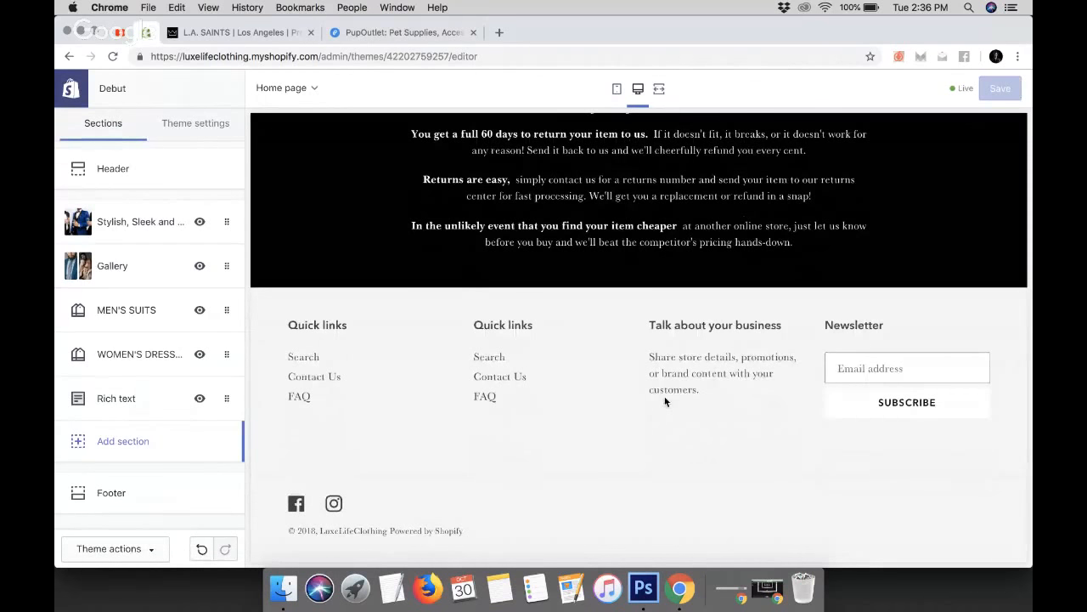
scroll(665, 401, "up", 15)
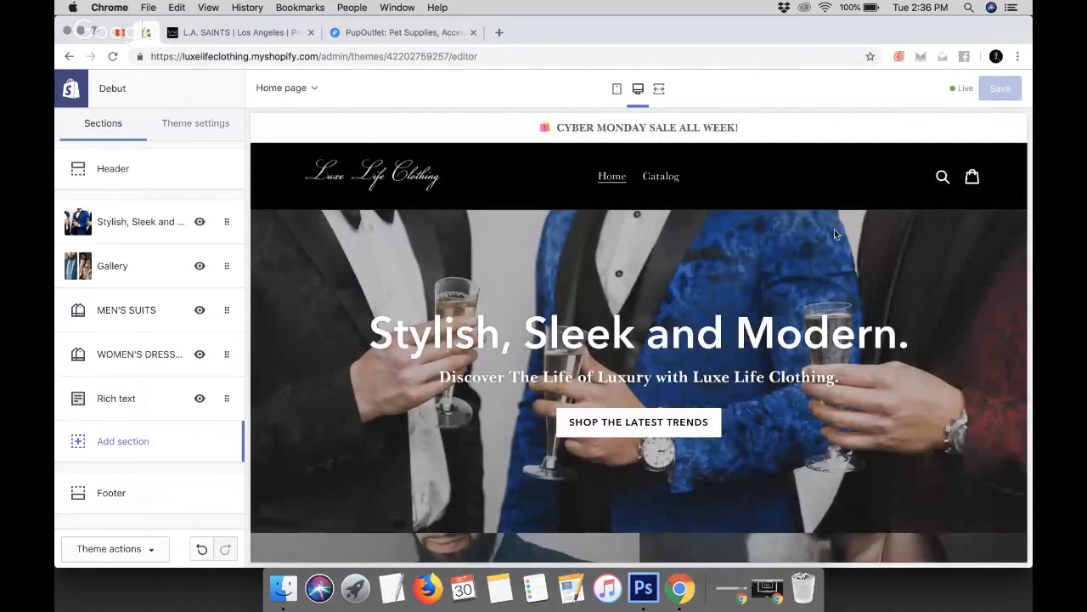
scroll(835, 234, "down", 15)
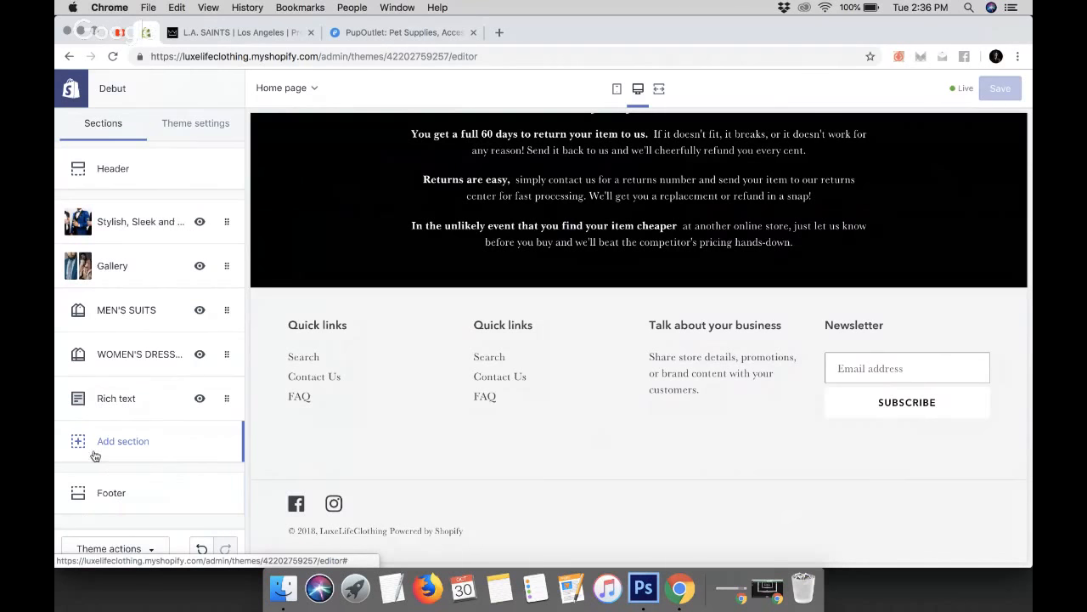
left_click(106, 493)
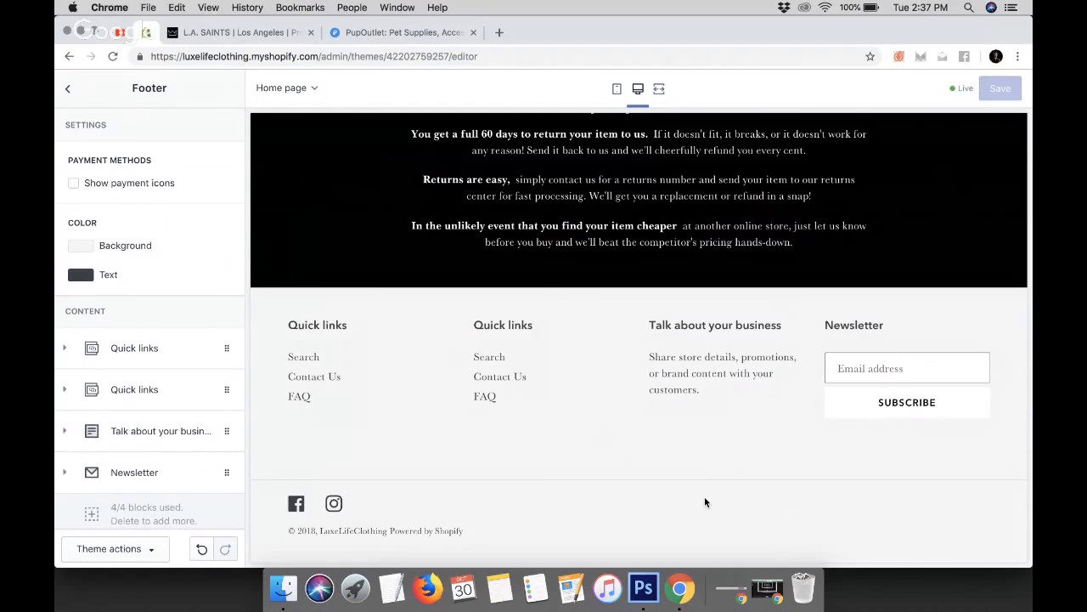
left_click(74, 184)
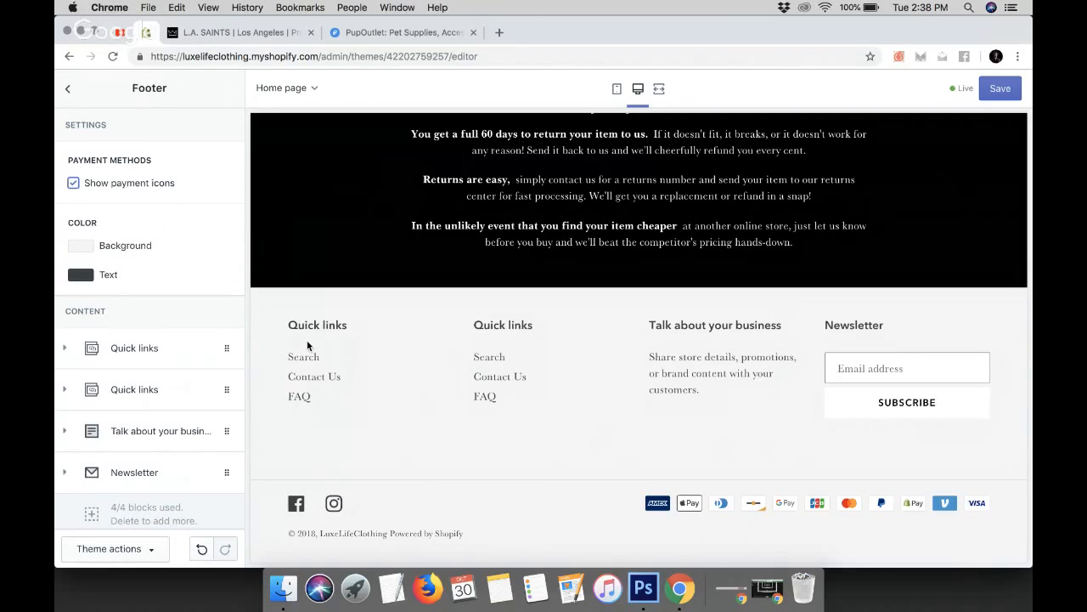
Scroll through the home page preview to review all sections
scroll(307, 340, "up", 15)
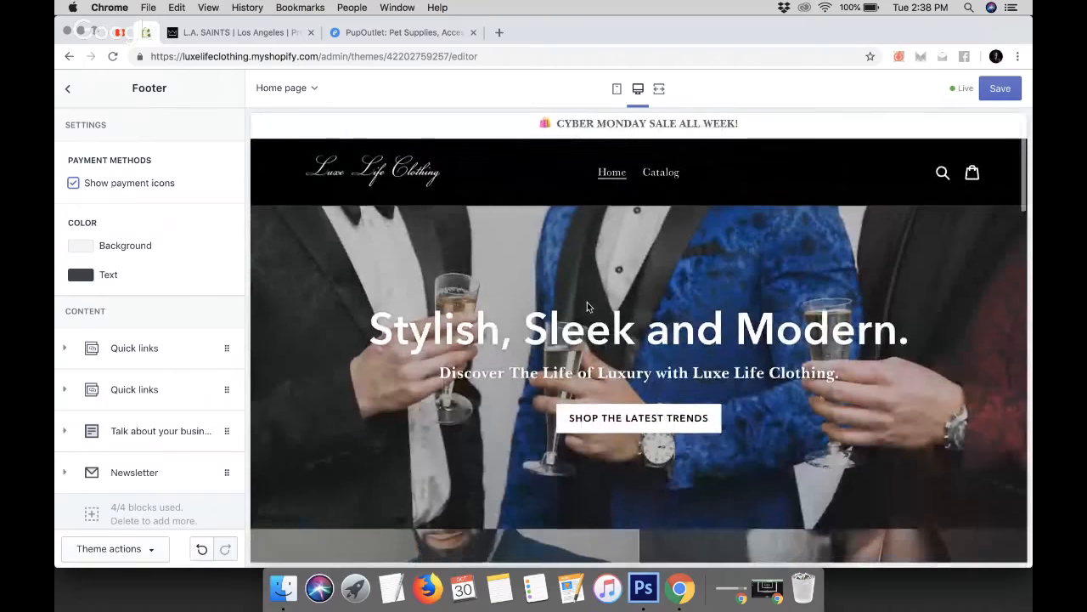
scroll(587, 302, "down", 10)
scroll(587, 306, "down", 6)
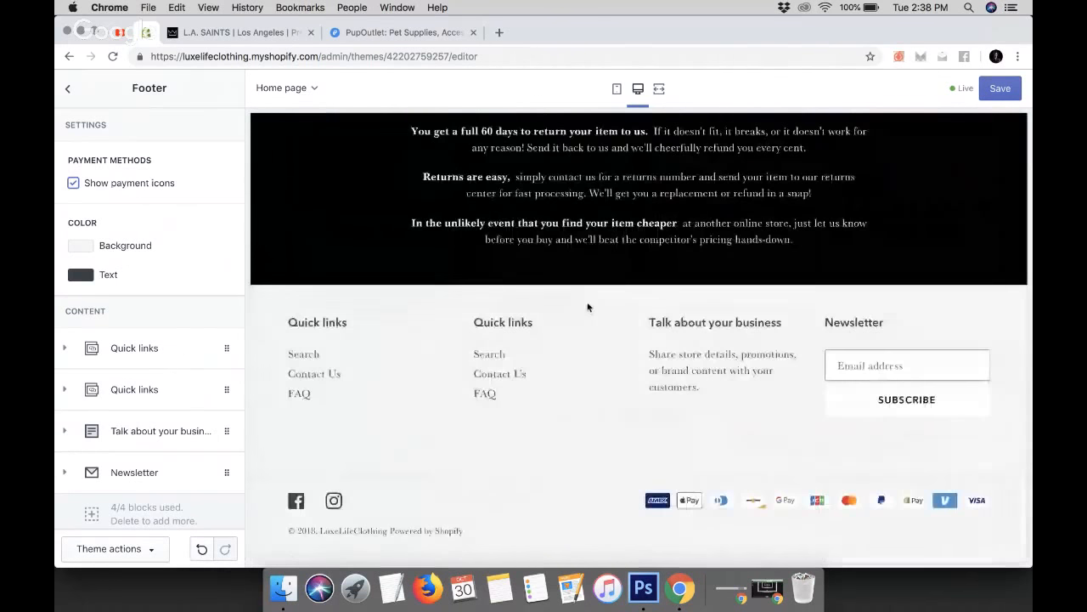
scroll(639, 436, "up", 15)
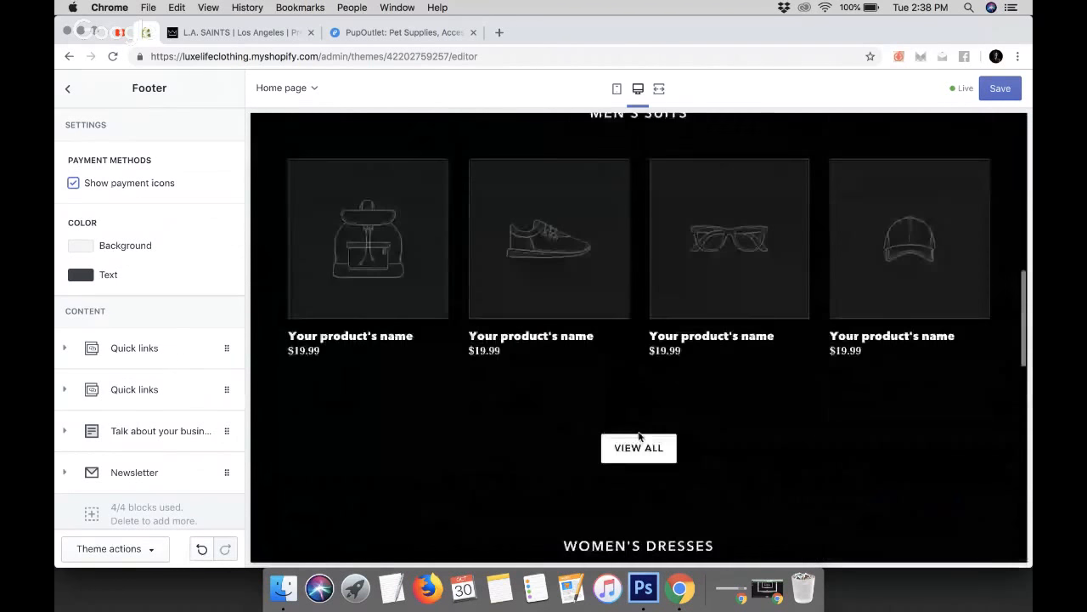
scroll(639, 437, "down", 15)
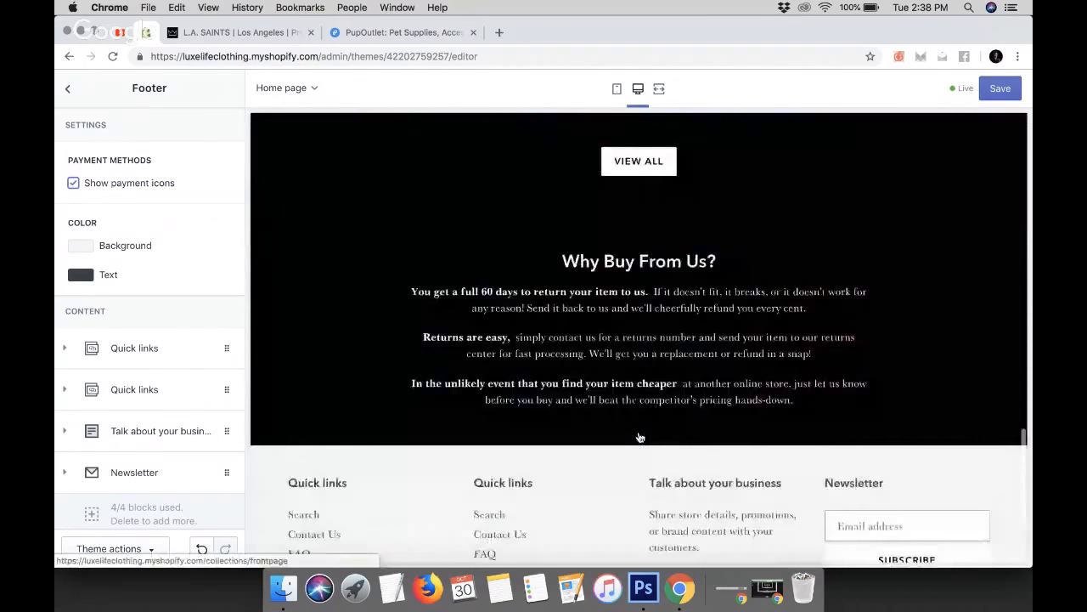
Try a red footer background color, then set the footer background back to white
scroll(639, 436, "up", 7)
scroll(639, 436, "up", 8)
scroll(639, 436, "down", 15)
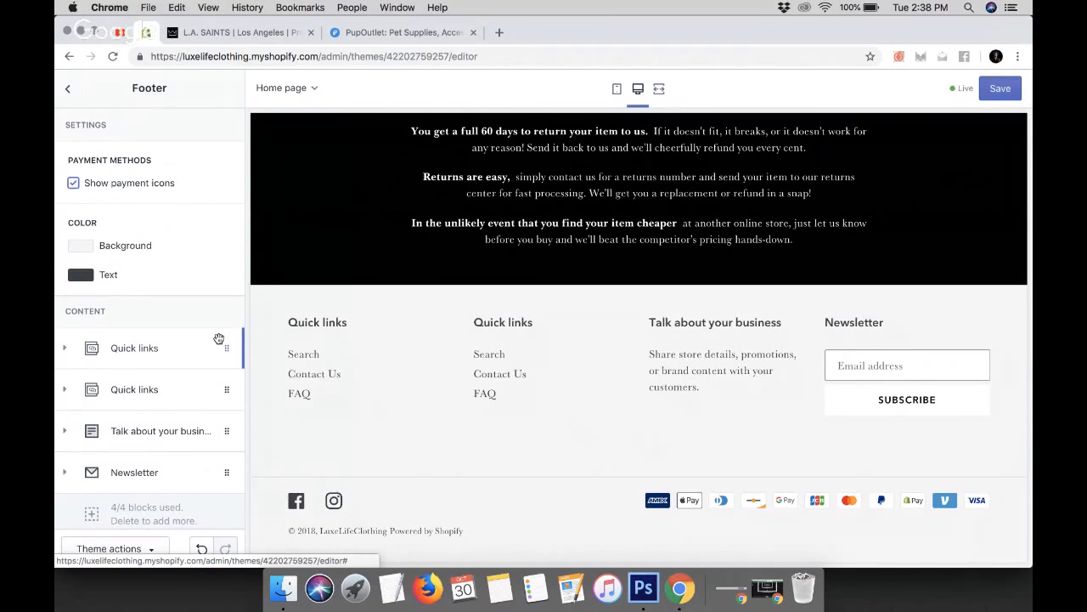
left_click(81, 245)
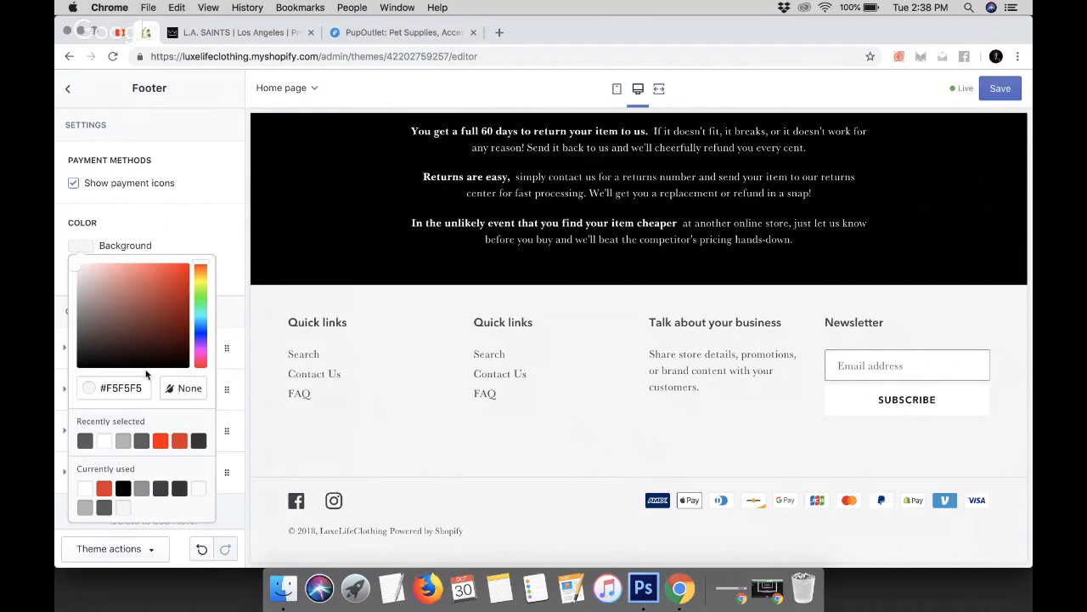
left_click(160, 440)
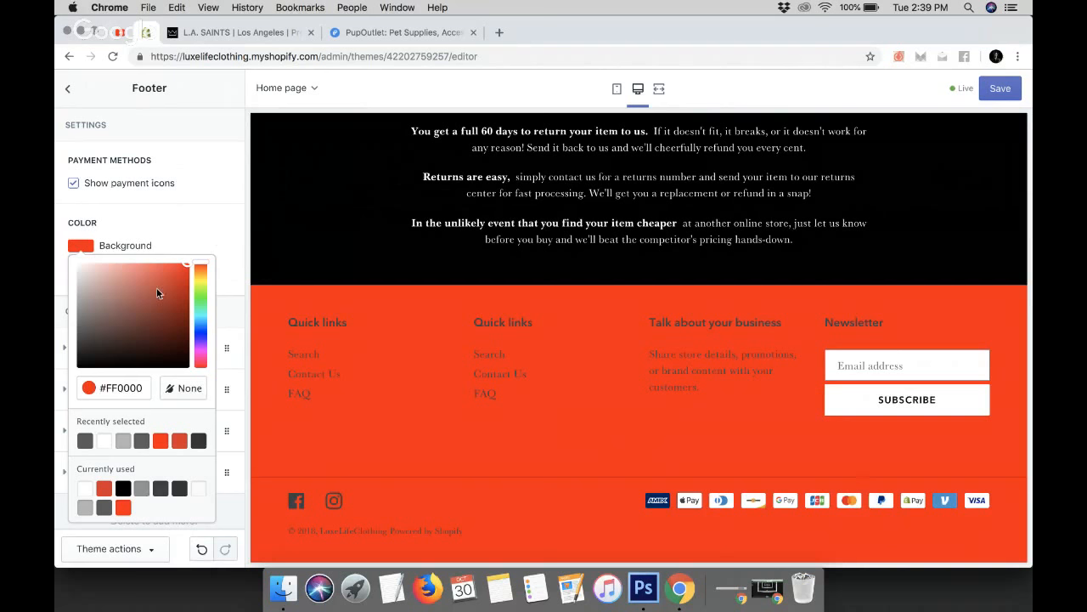
left_click_drag(131, 279, 54, 215)
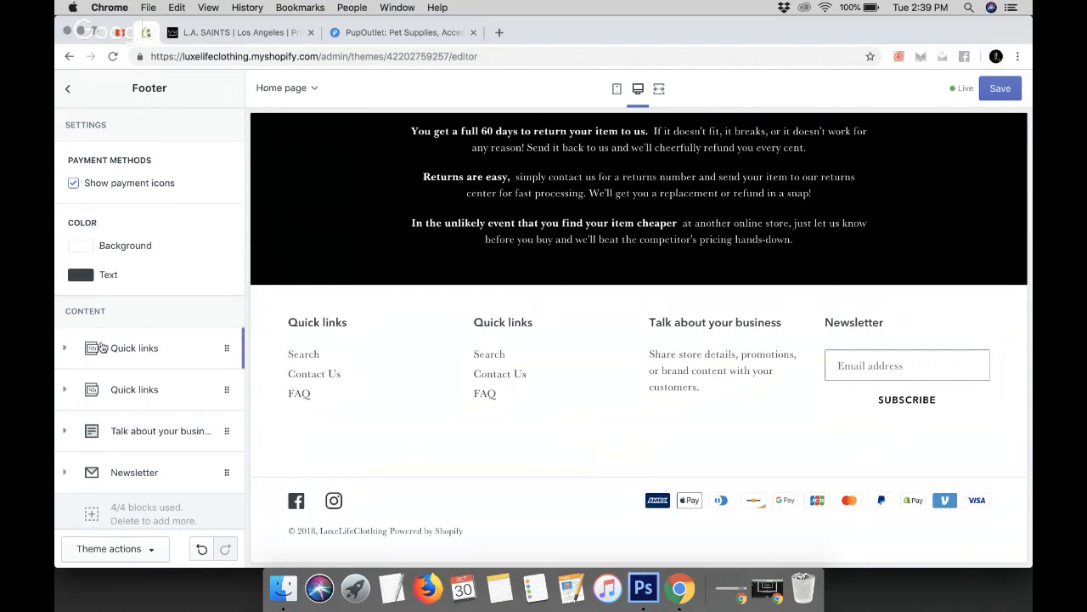
Rename the first Quick links footer block's heading to Questions?
left_click(70, 354)
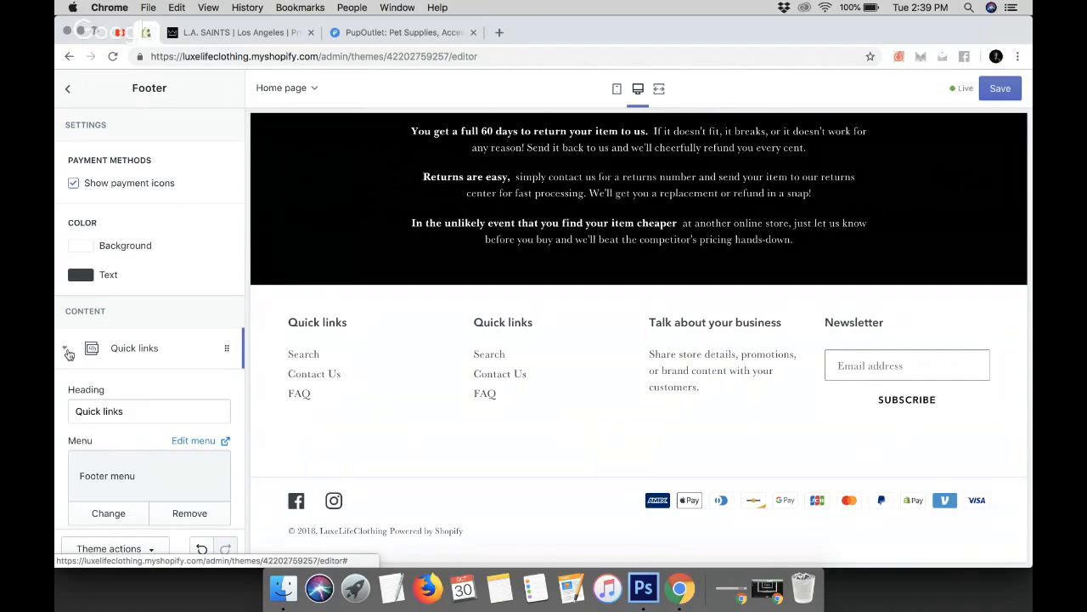
left_click_drag(136, 411, 56, 402)
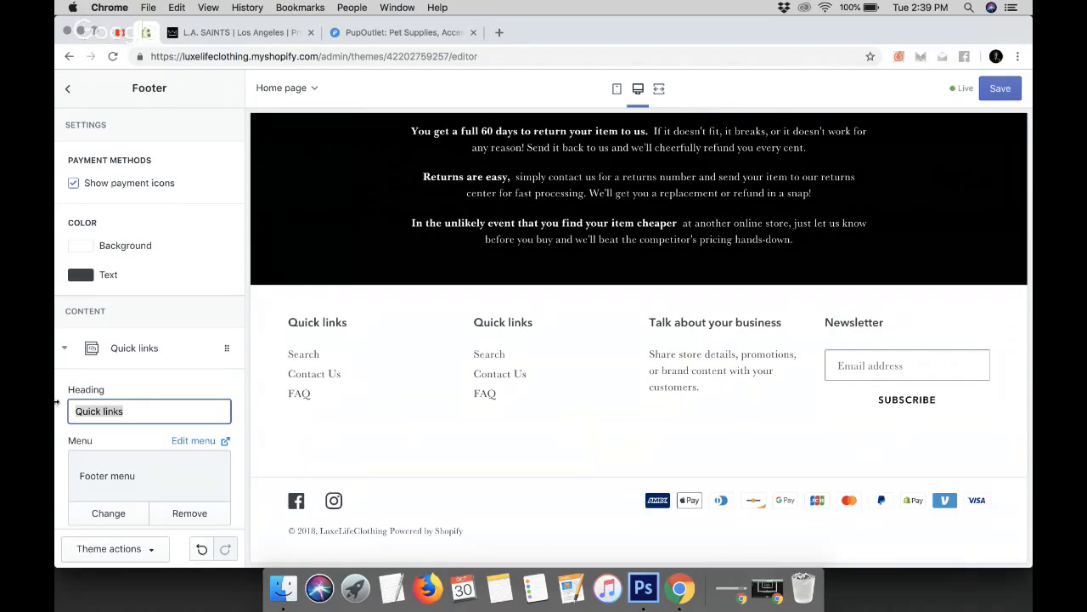
type("Questions?")
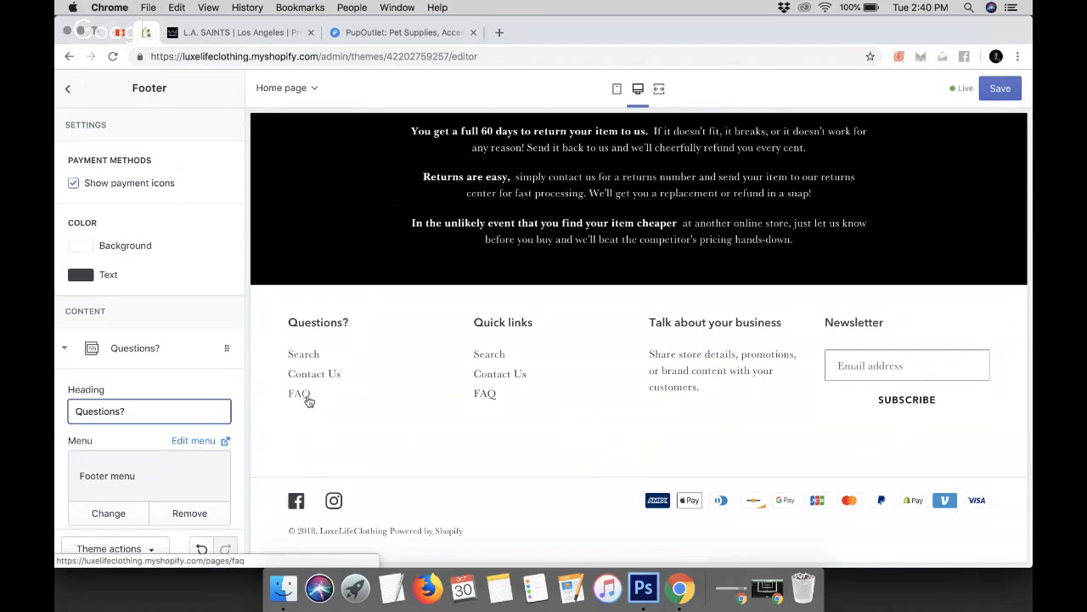
left_click(63, 350)
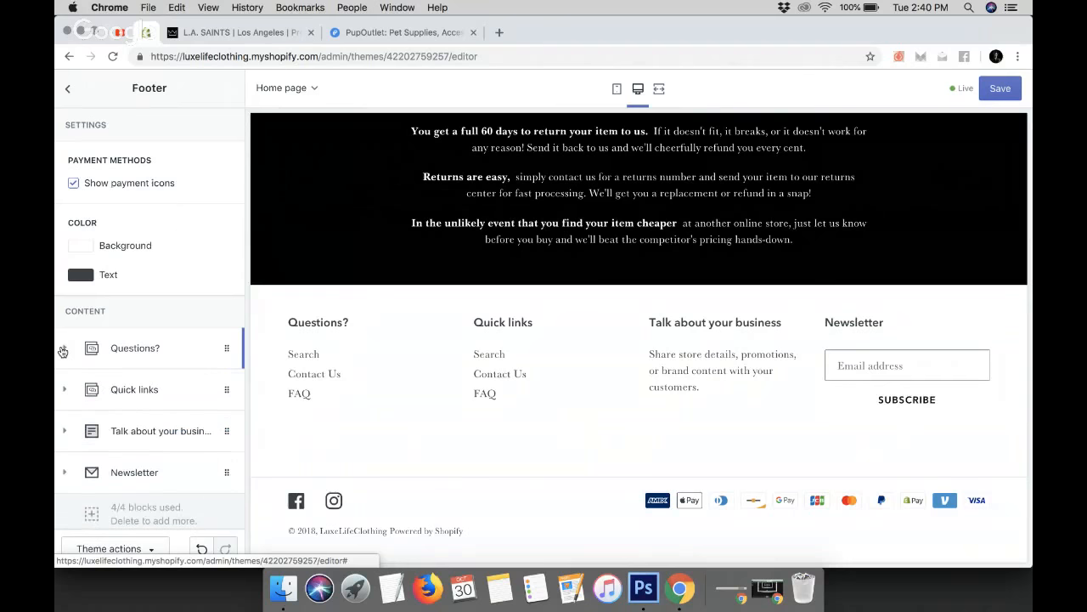
Remove the second Quick links block and the Talk about your business block from the footer
scroll(61, 350, "down", 2)
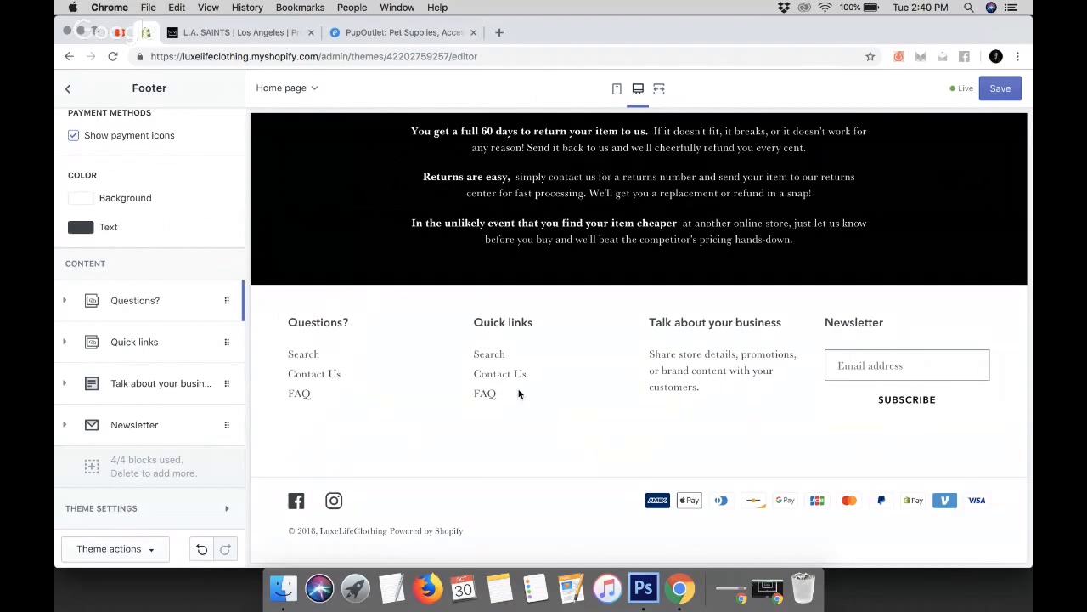
left_click(66, 343)
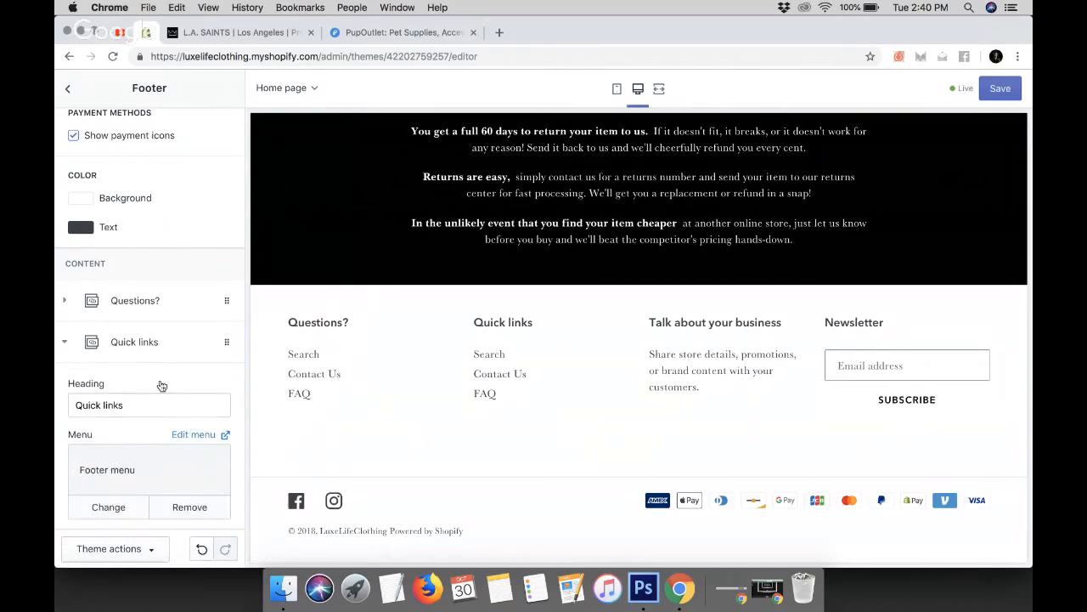
scroll(162, 386, "down", 4)
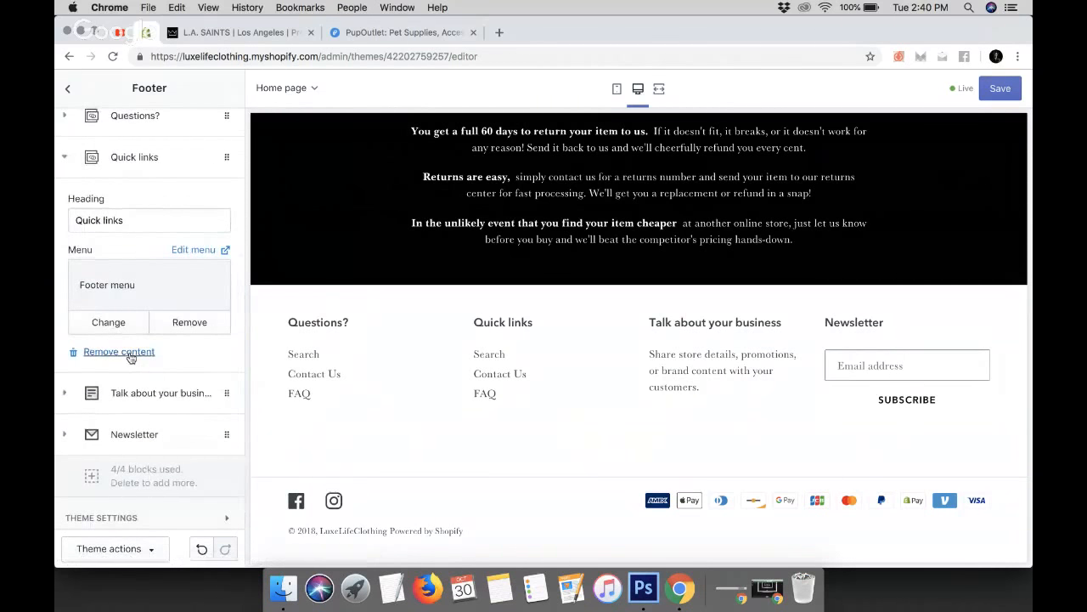
left_click(119, 352)
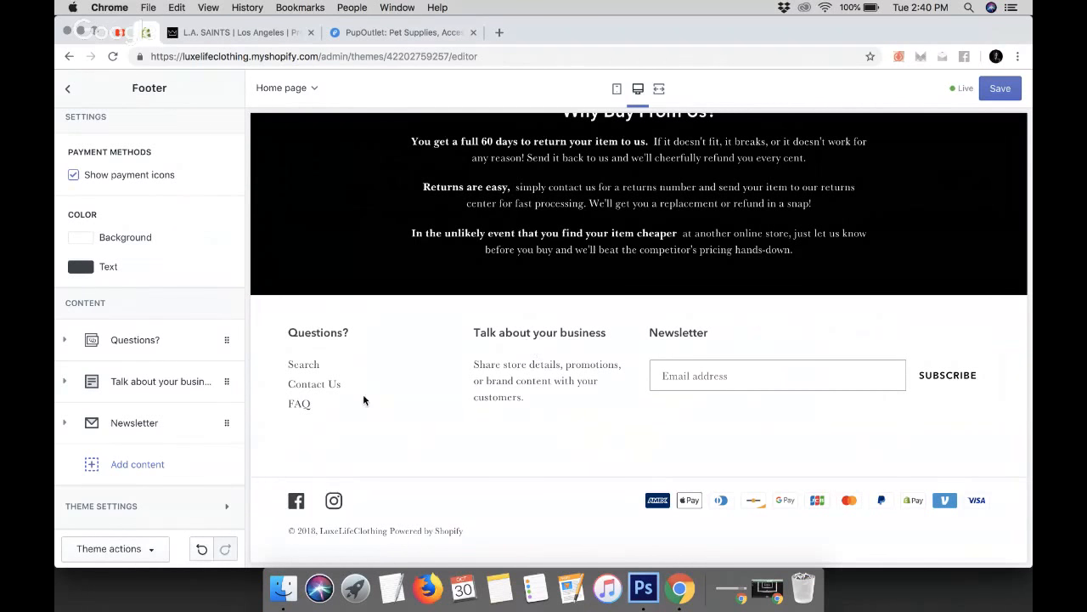
left_click(64, 381)
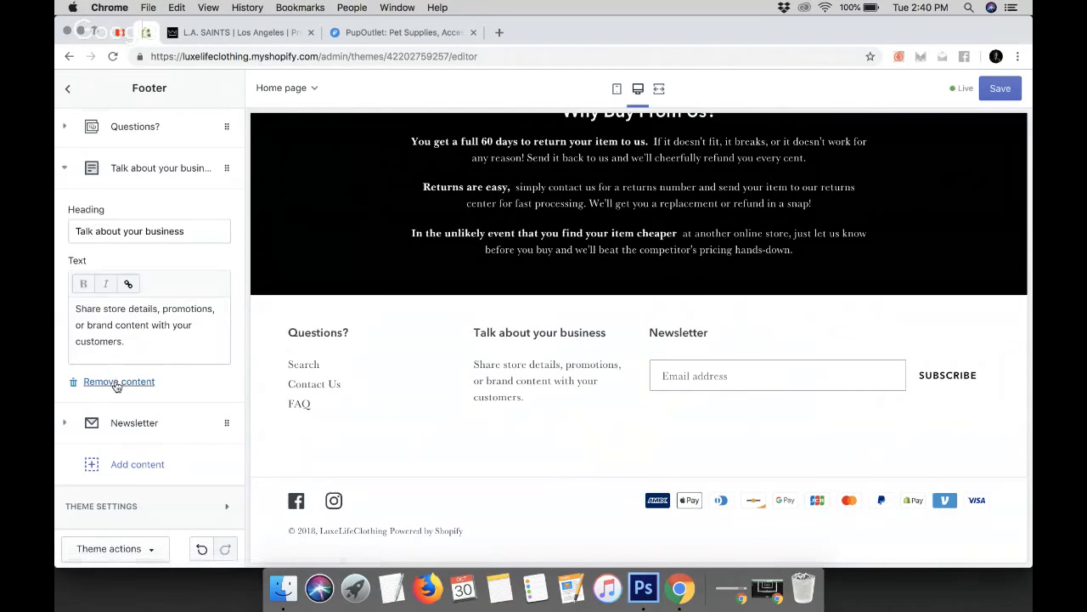
left_click(115, 382)
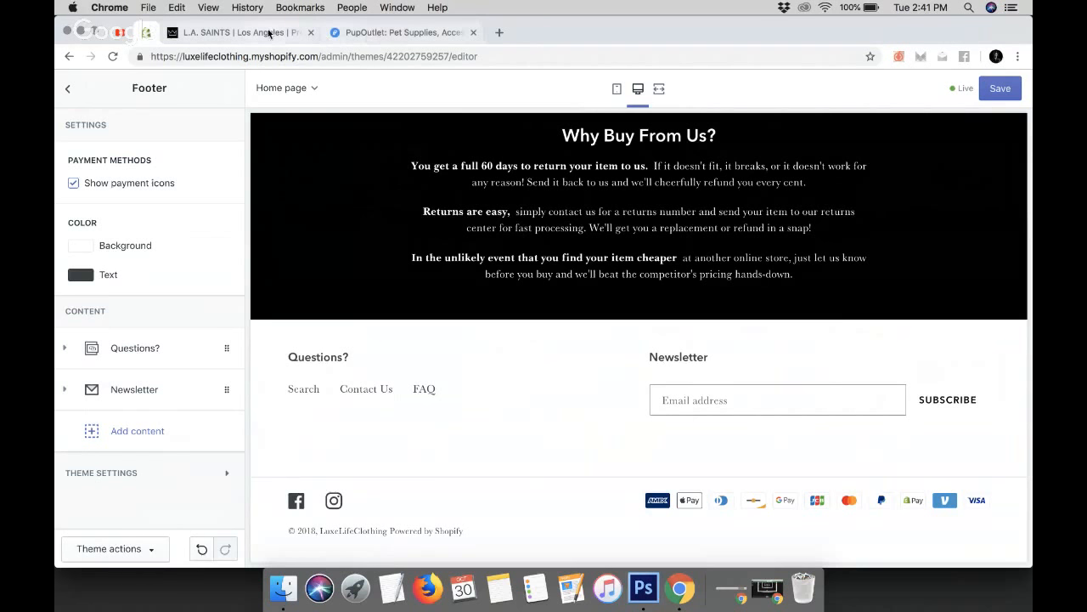
Select and copy the support and secure checkout text from the PupOutlet footer's Get Help column
left_click(399, 33)
scroll(613, 306, "down", 10)
scroll(666, 412, "up", 1)
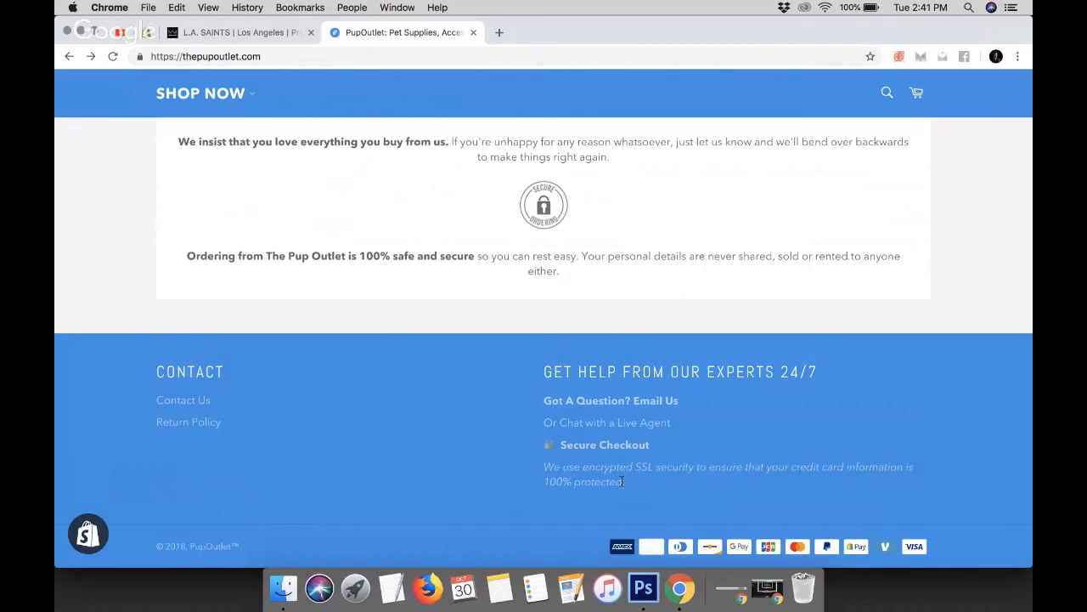
left_click_drag(626, 483, 542, 443)
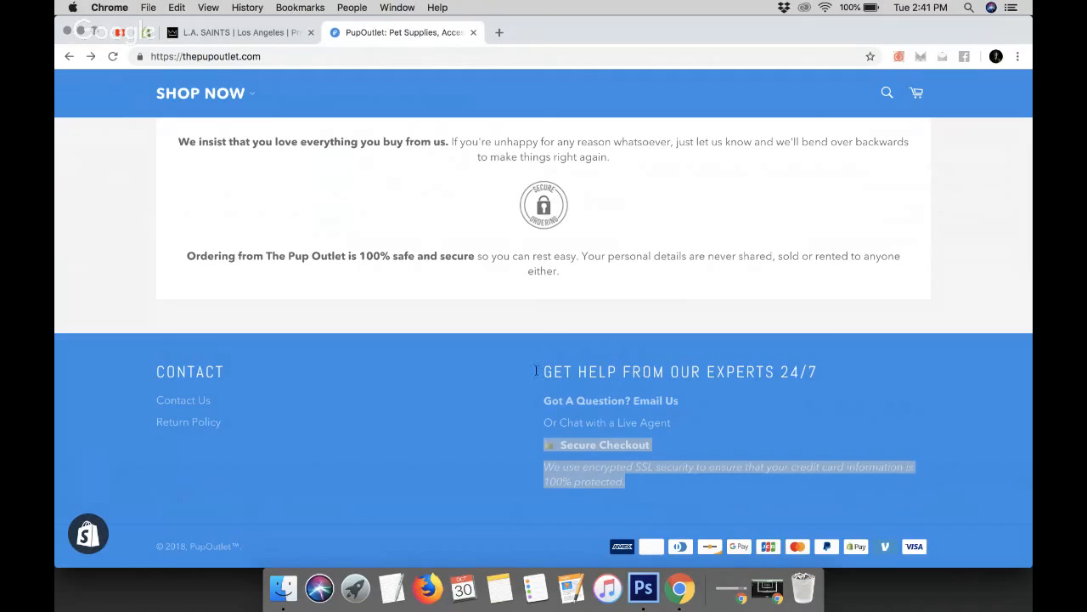
left_click_drag(537, 401, 665, 485)
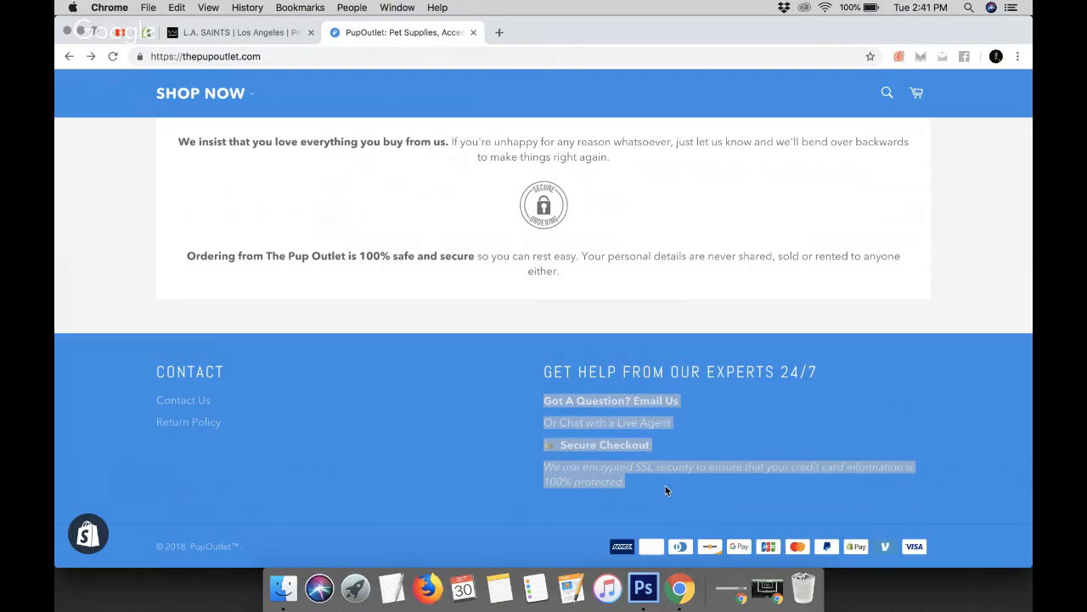
left_click(159, 37)
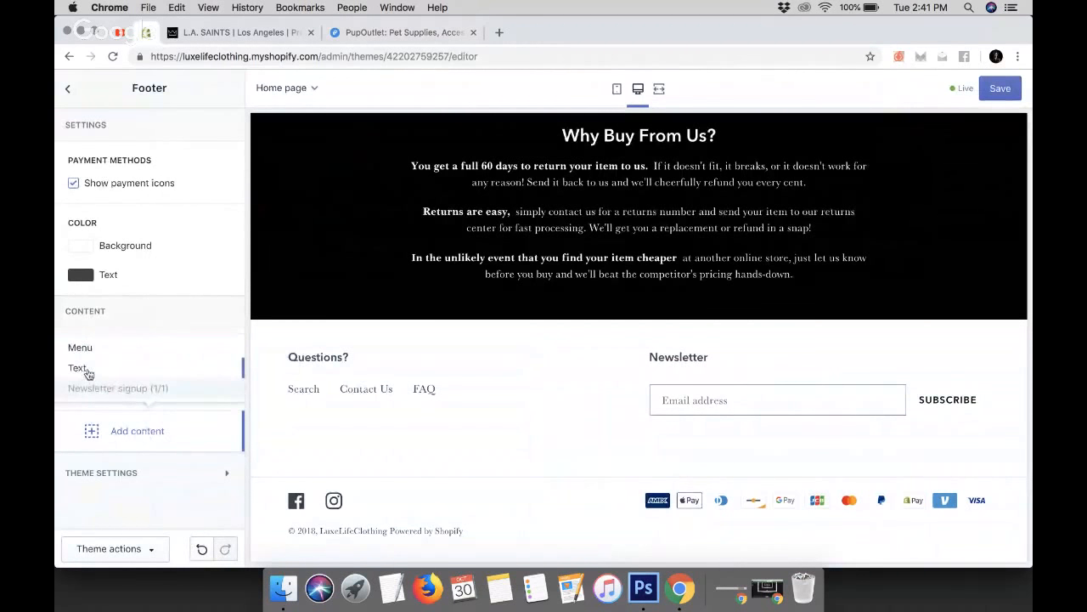
Add a Text block to the footer and set its heading to Get In Touch With An Expert 24/7
scroll(148, 449, "down", 3)
double_click(144, 413)
triple_click(144, 413)
type("G")
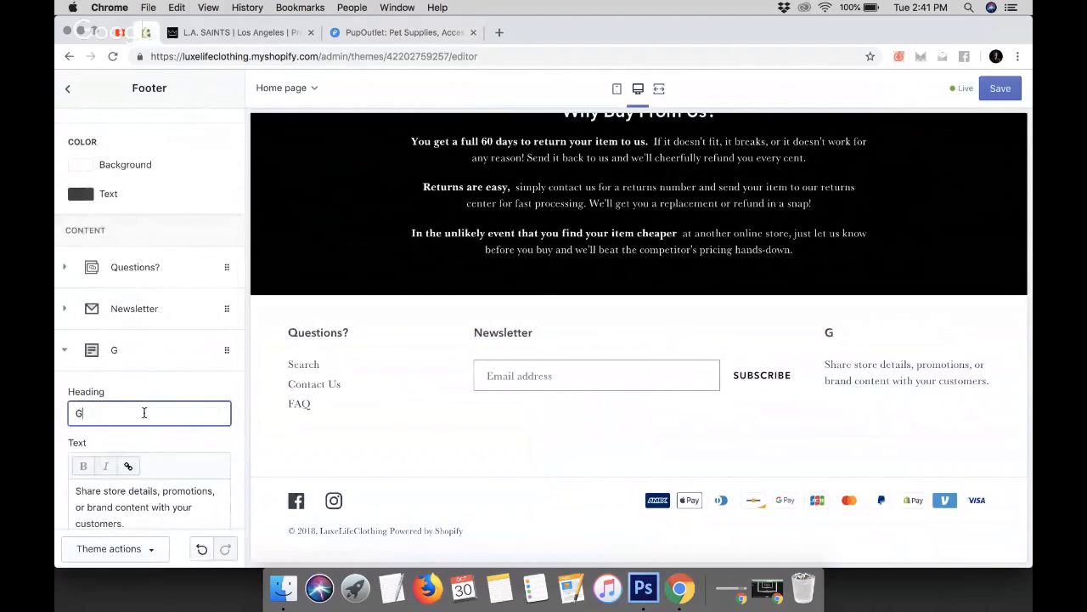
type("et In Touch ")
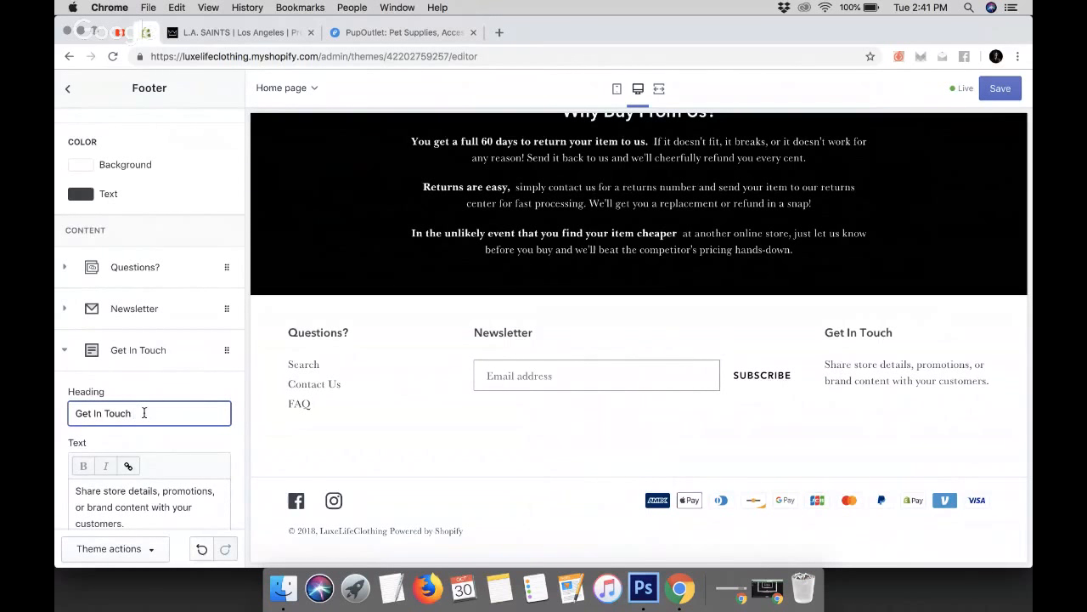
type("With An E")
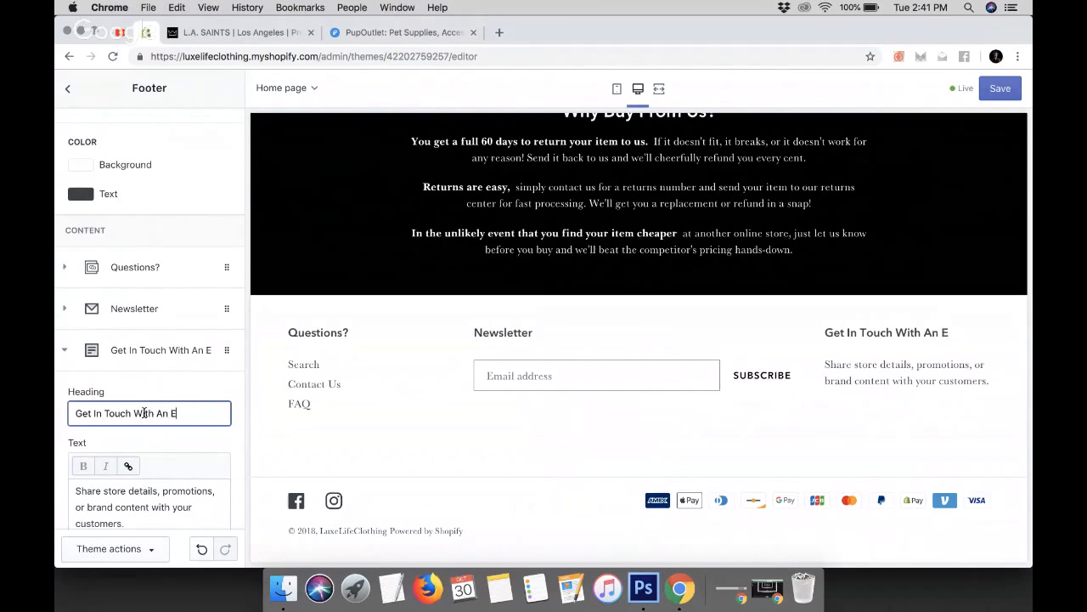
type("xpert 24/7")
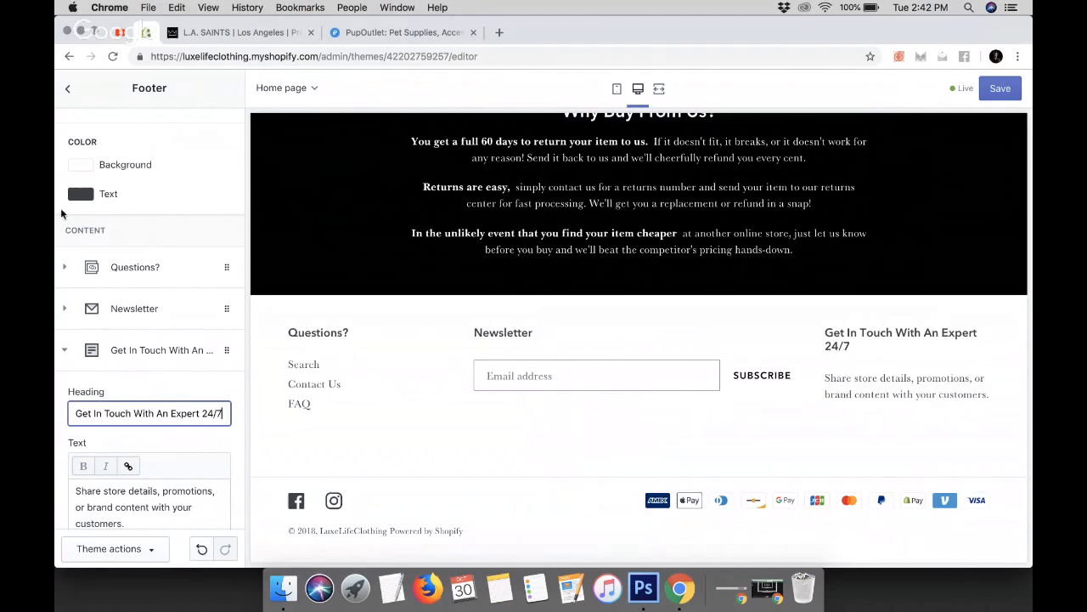
Replace the Text block's body with the copied PupOutlet support and secure checkout text
scroll(174, 374, "down", 1)
scroll(174, 372, "down", 4)
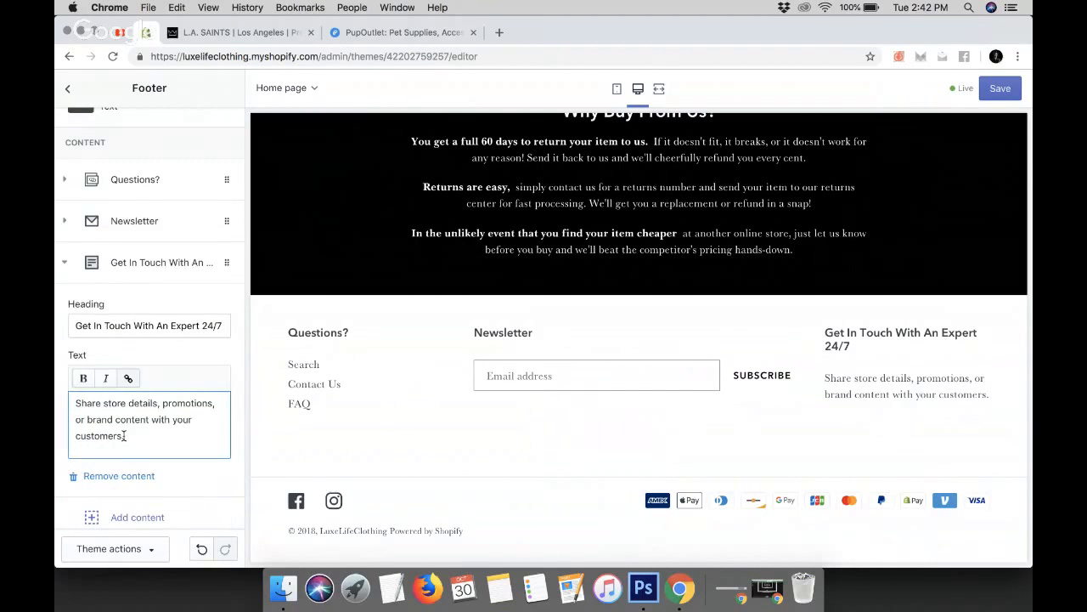
triple_click(124, 436)
key("super+c")
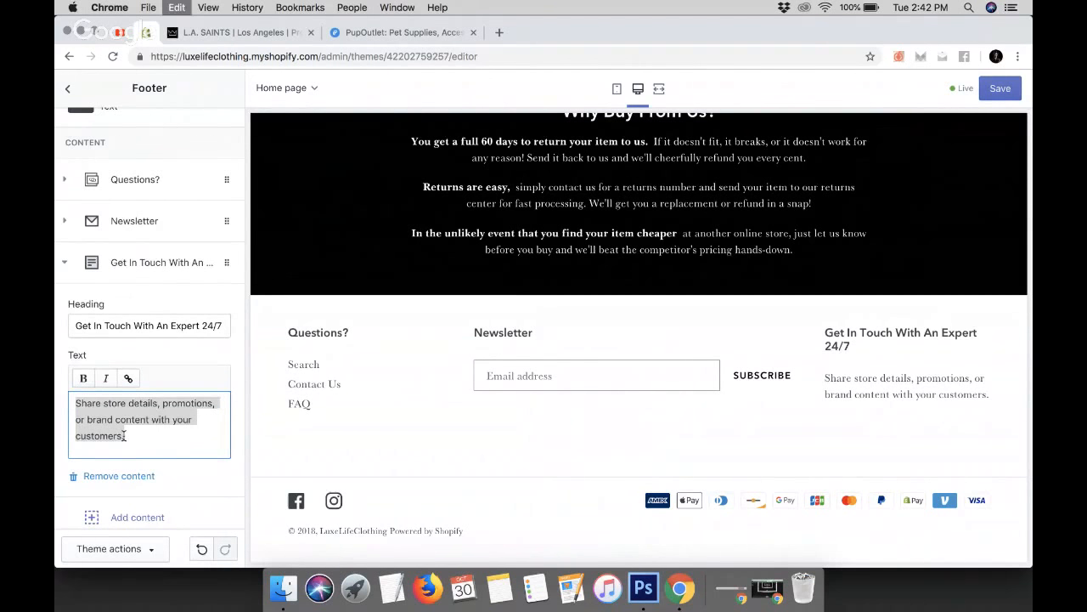
key("super+v")
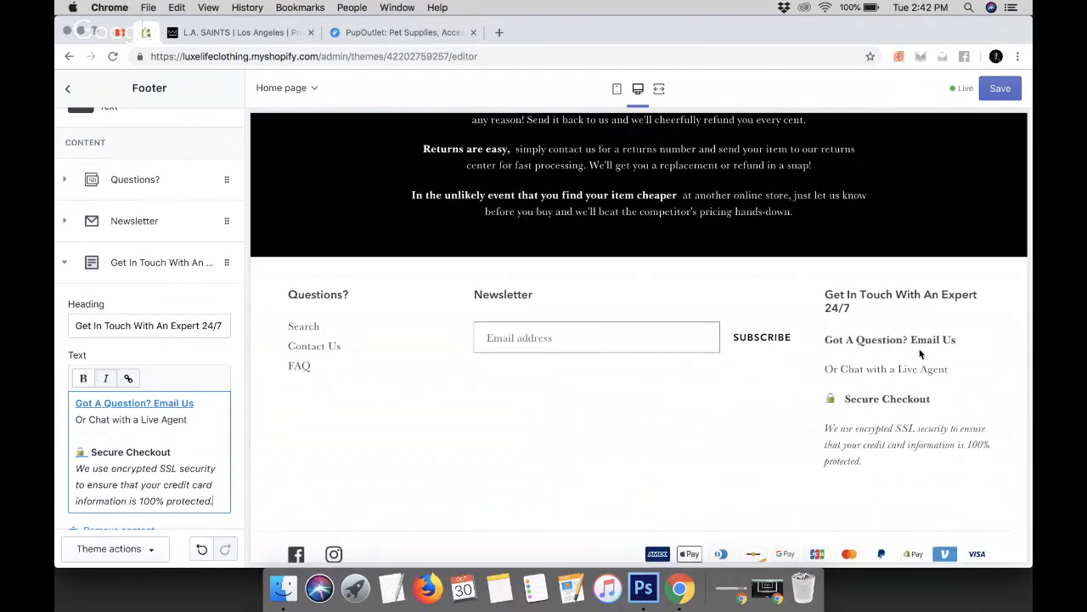
Link the Got A Question? Email Us line to the Contact Us page
left_click(207, 408)
left_click_drag(204, 403, 72, 401)
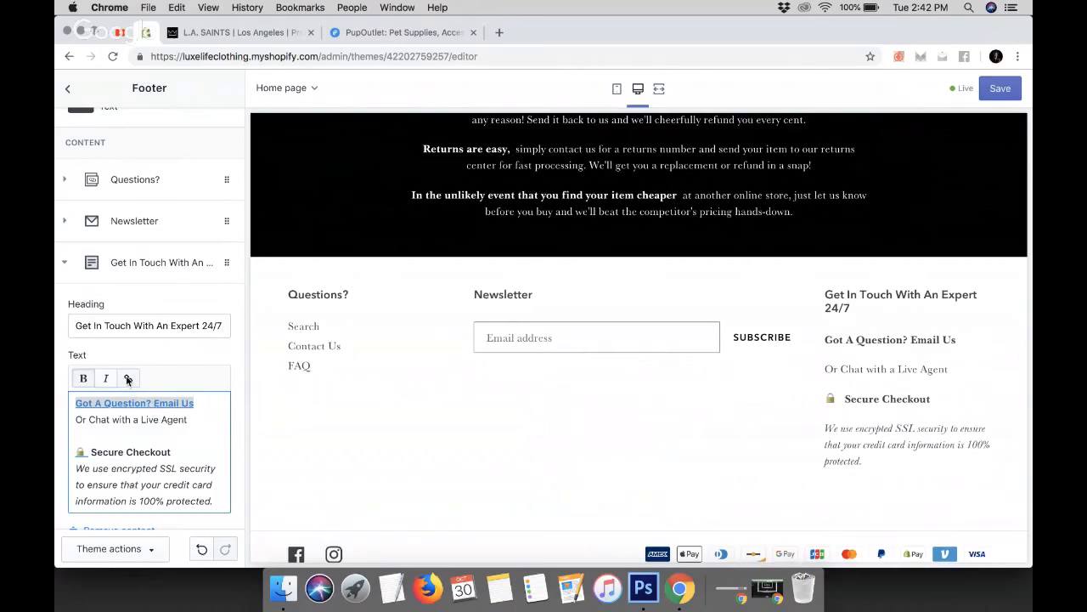
left_click(205, 404)
left_click(203, 426)
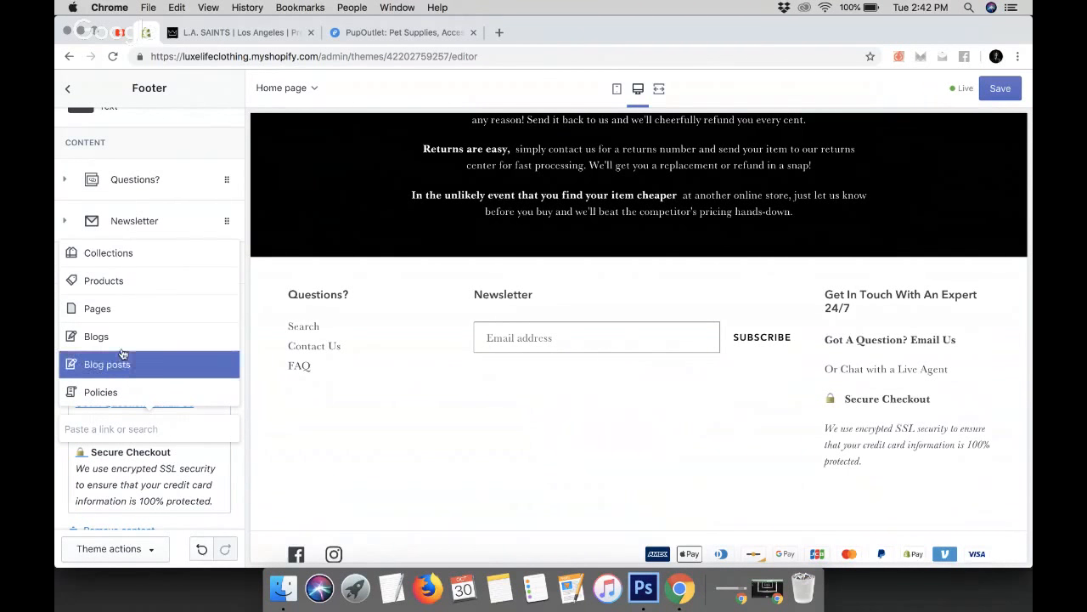
left_click(119, 311)
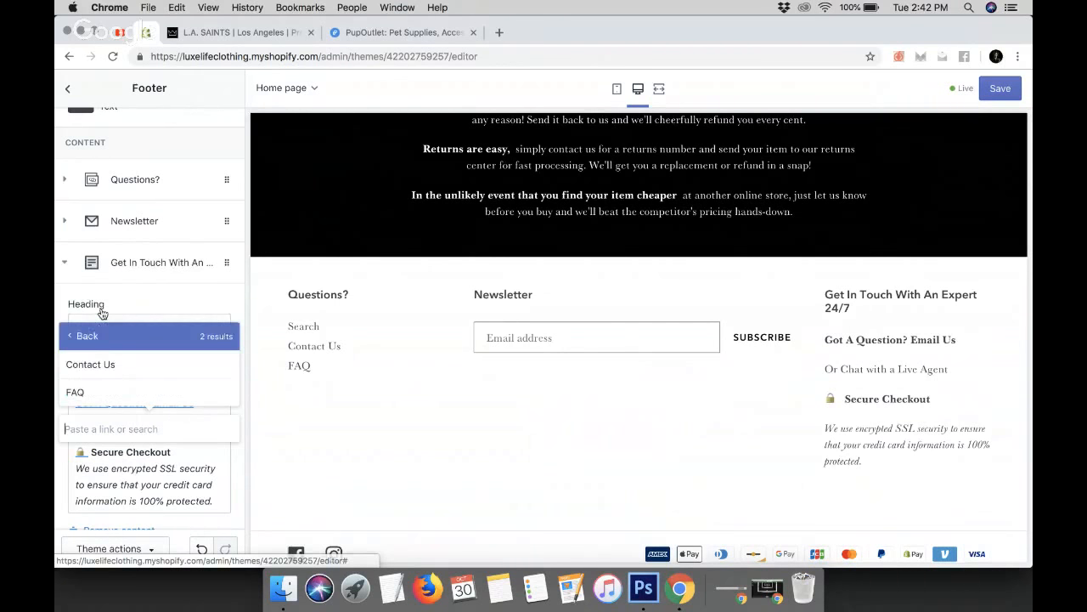
left_click(116, 365)
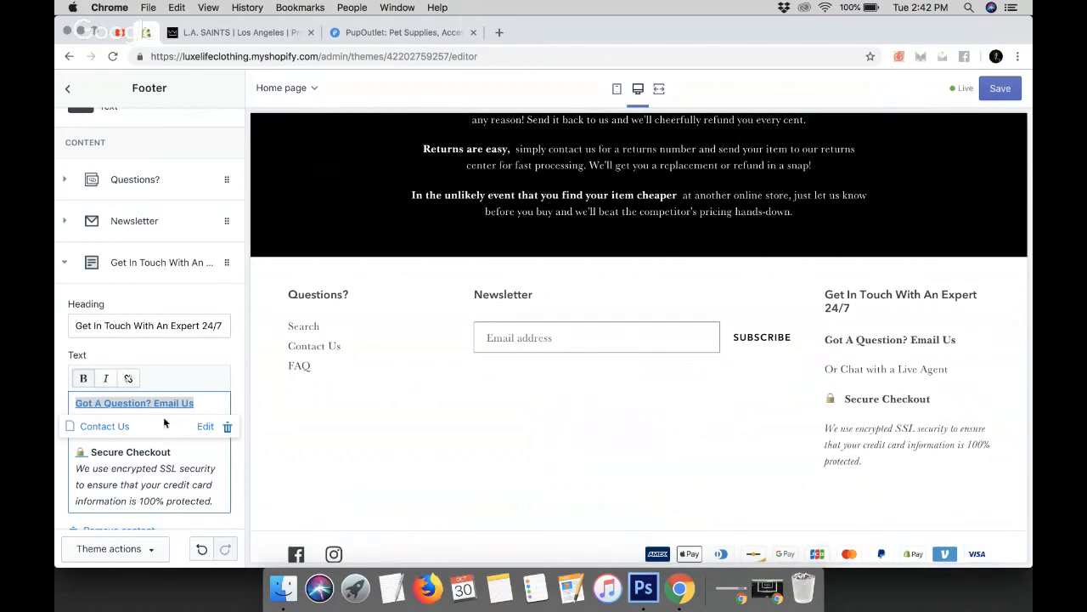
left_click(225, 355)
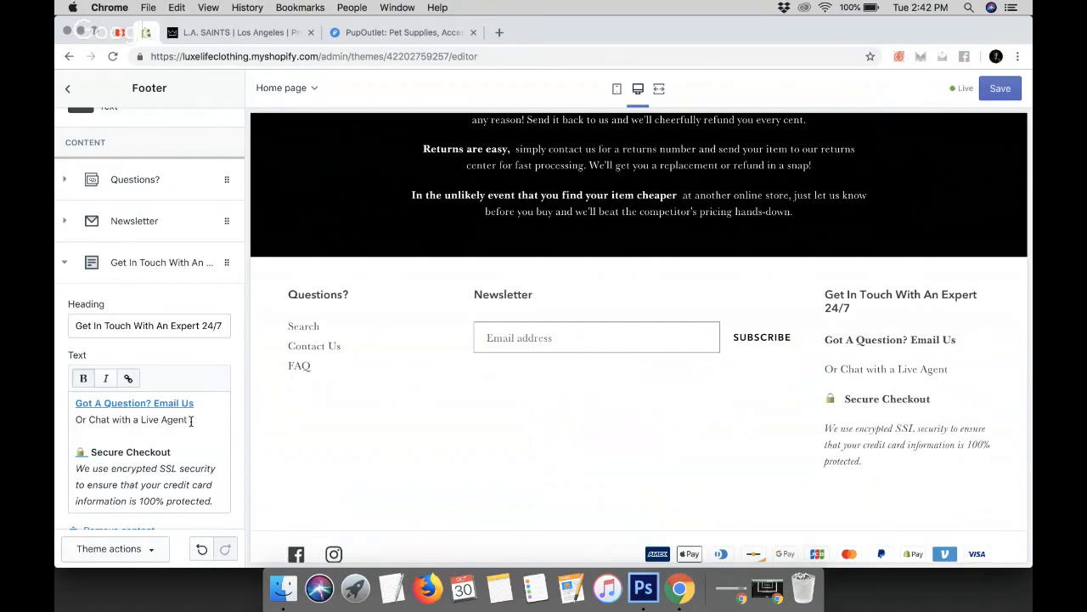
Delete the Or Chat with a Live Agent line from the Text block
left_click_drag(191, 421, 55, 422)
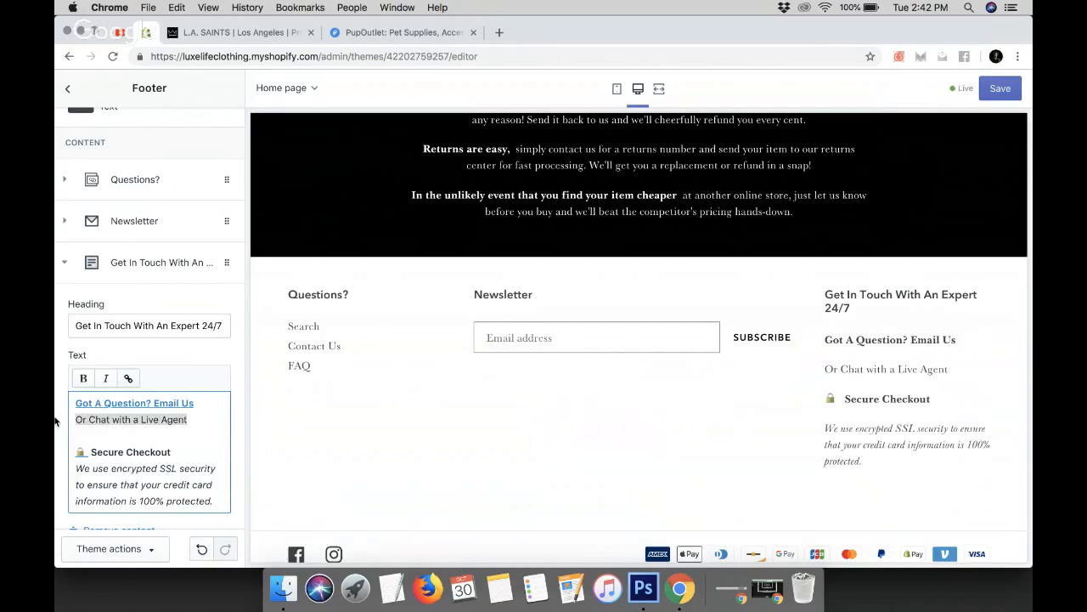
key("BackSpace")
key("BackSpace")
left_click(183, 470)
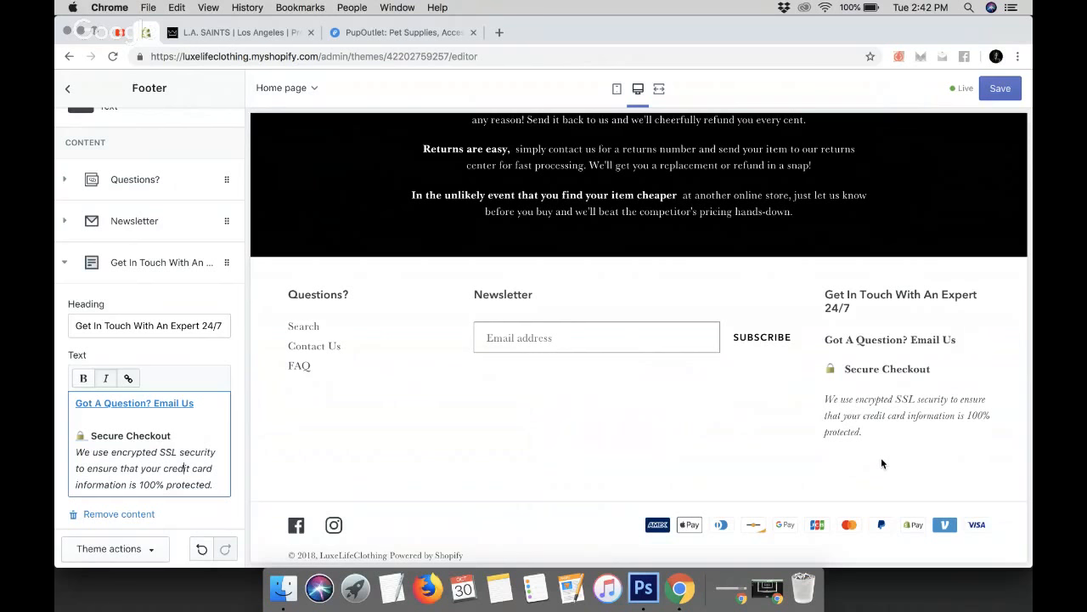
Move the Get In Touch With An Expert block to the first position in the footer content
left_click(63, 264)
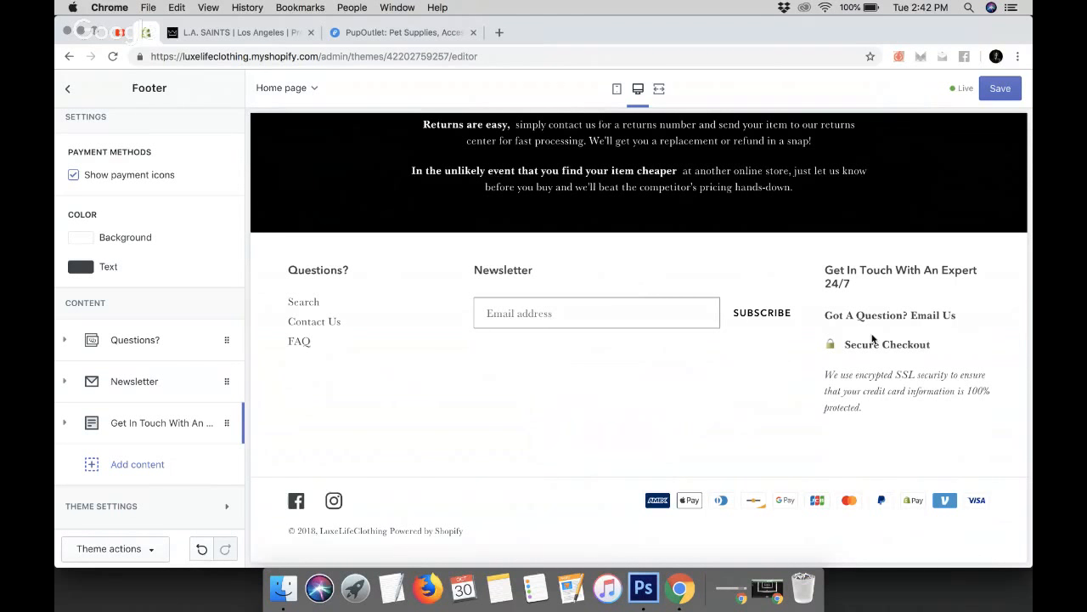
left_click_drag(129, 426, 127, 384)
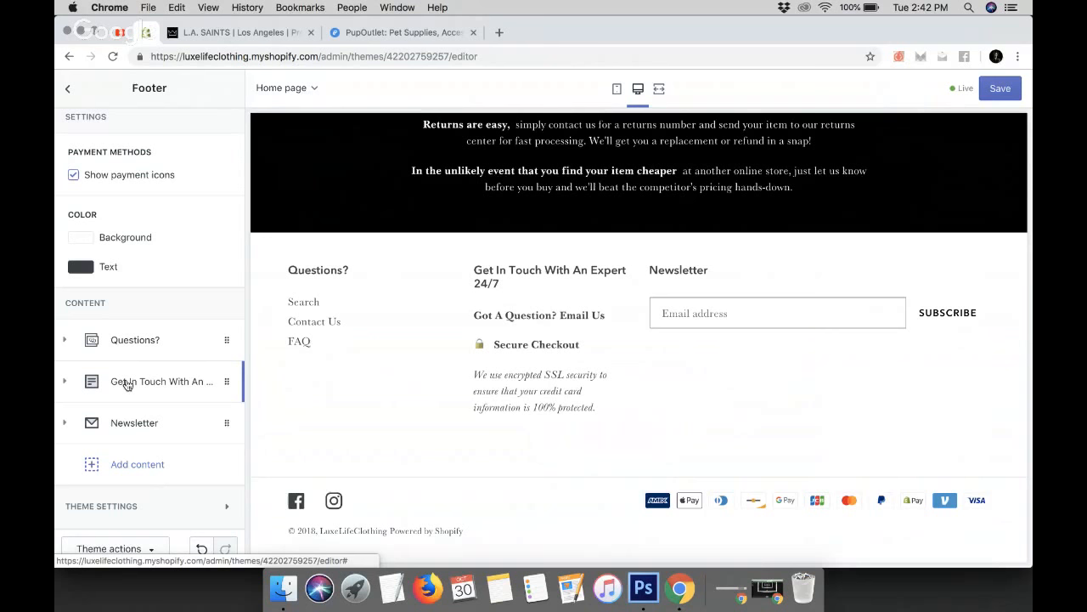
left_click_drag(128, 385, 126, 342)
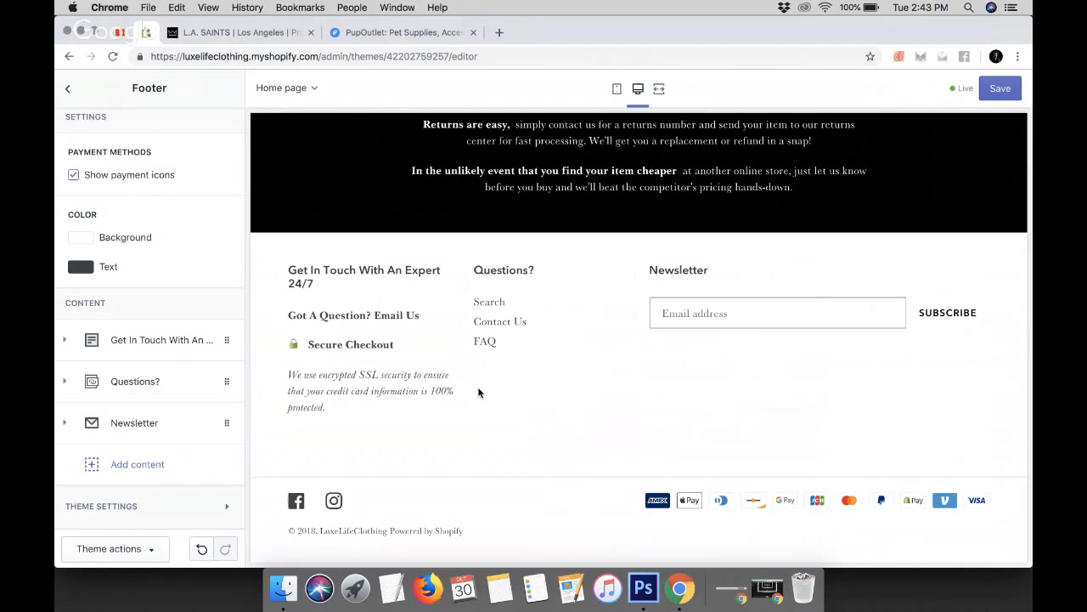
Save the theme changes and scroll through the home page preview to review it
left_click(999, 90)
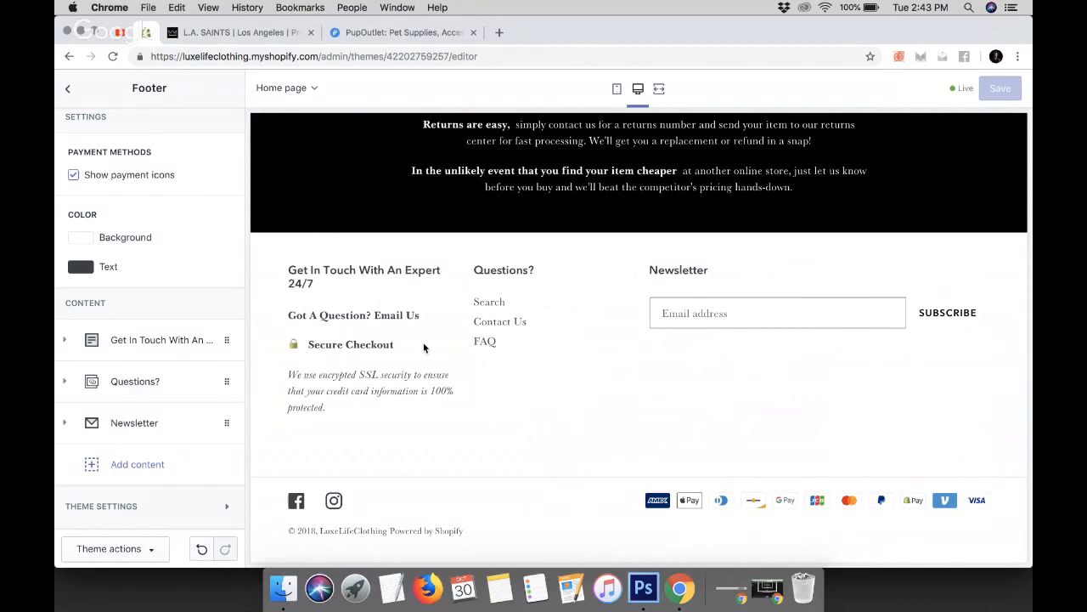
scroll(423, 347, "up", 10)
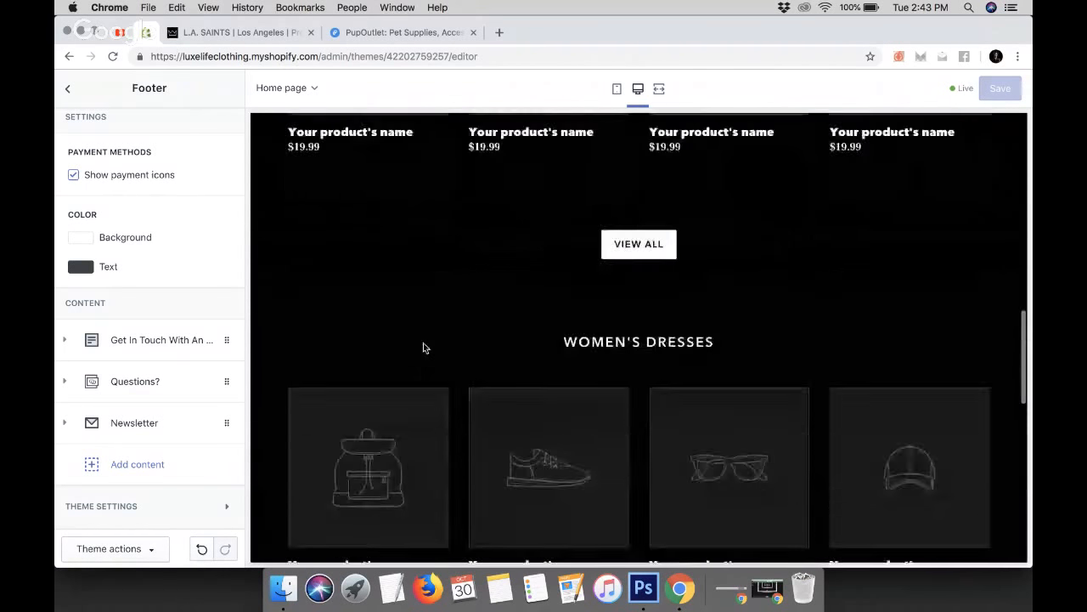
scroll(423, 342, "up", 12)
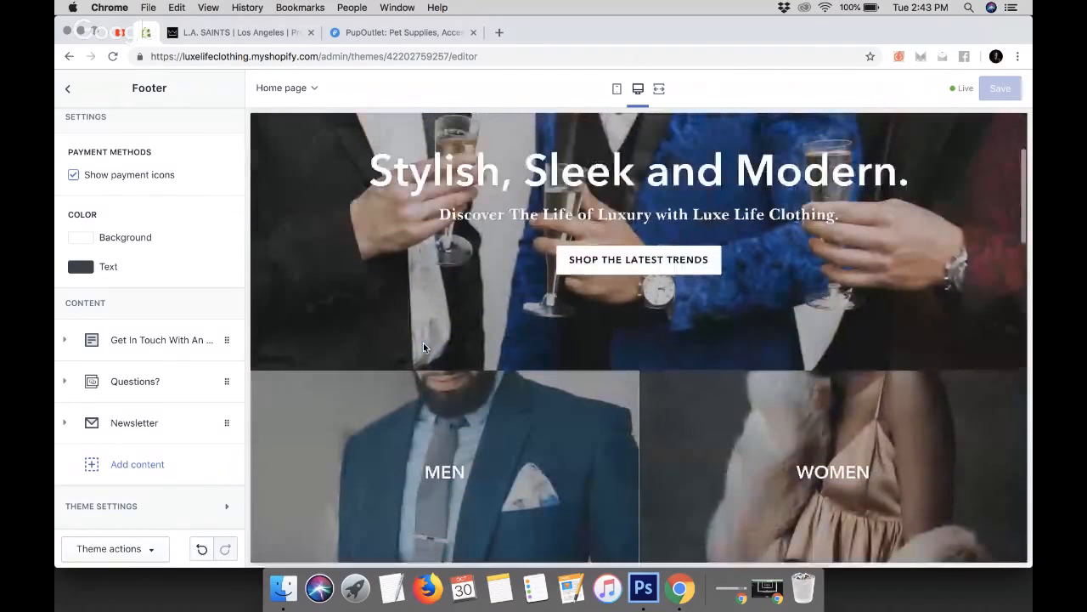
scroll(423, 342, "down", 6)
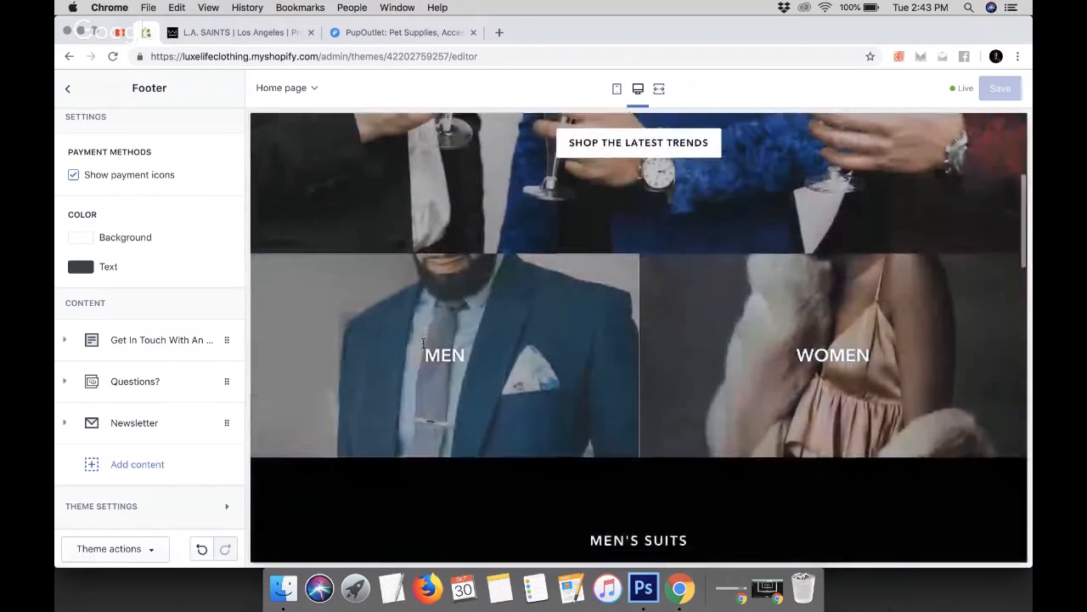
scroll(425, 349, "down", 3)
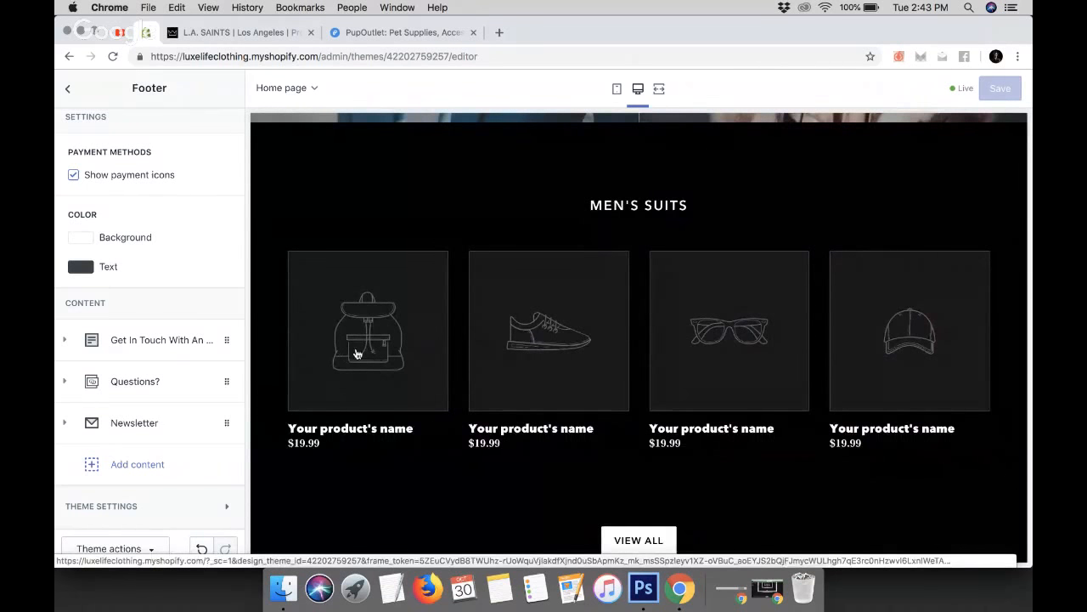
scroll(357, 353, "up", 10)
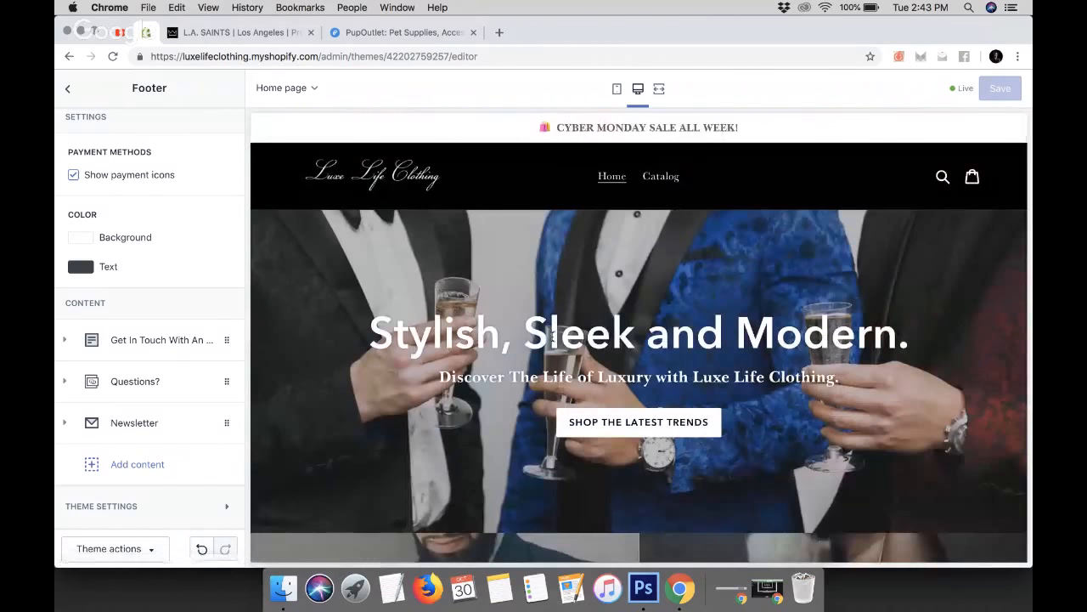
scroll(552, 335, "down", 3)
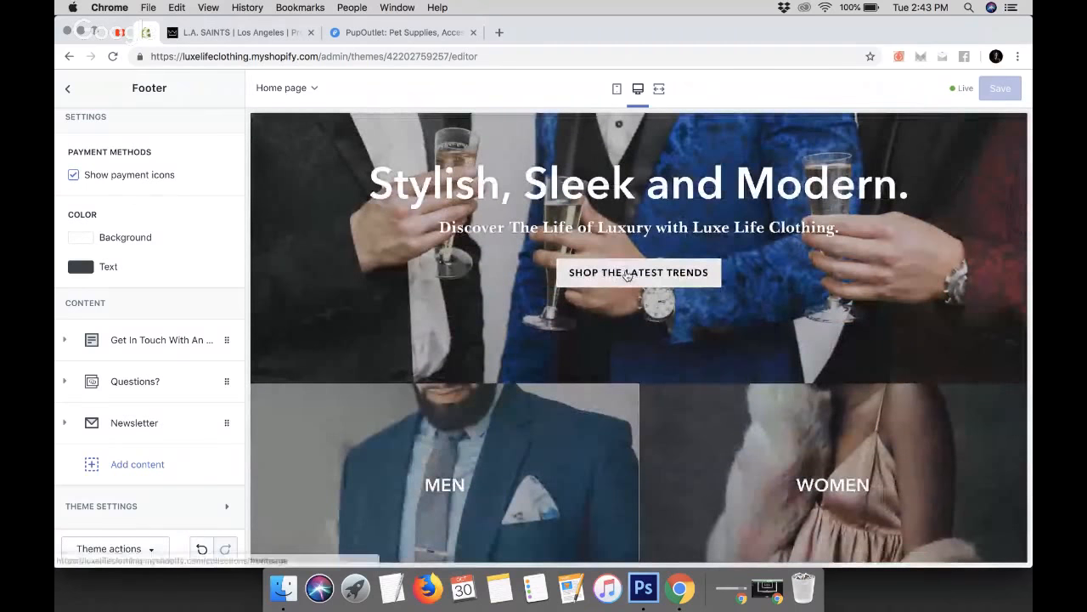
scroll(582, 289, "down", 10)
scroll(577, 294, "down", 10)
scroll(577, 295, "down", 5)
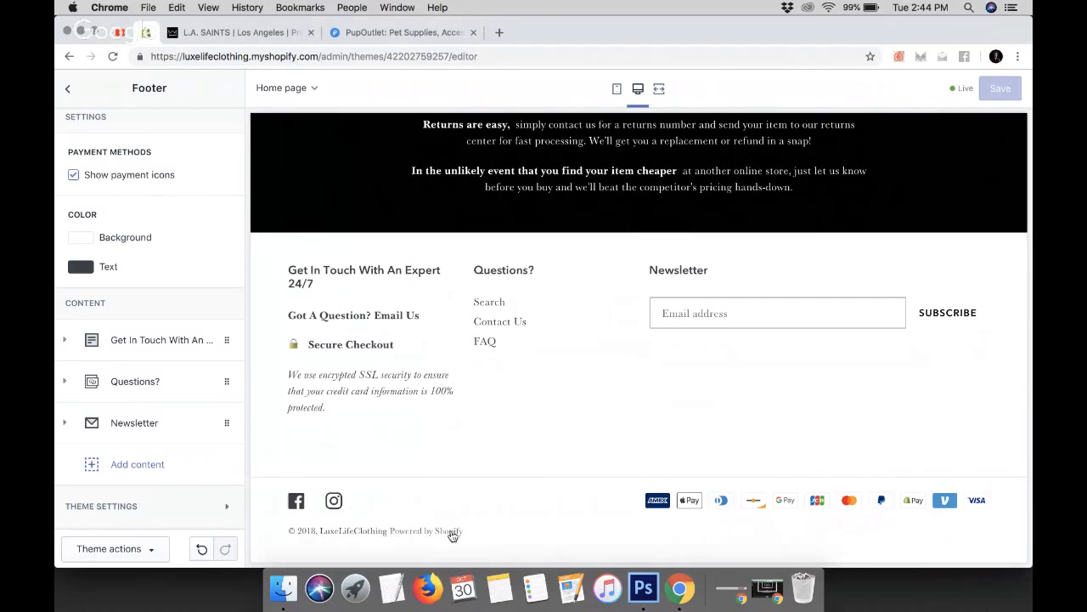
Compare the copyright lines in the PupOutlet and L.A. SAINTS store footers
left_click(399, 32)
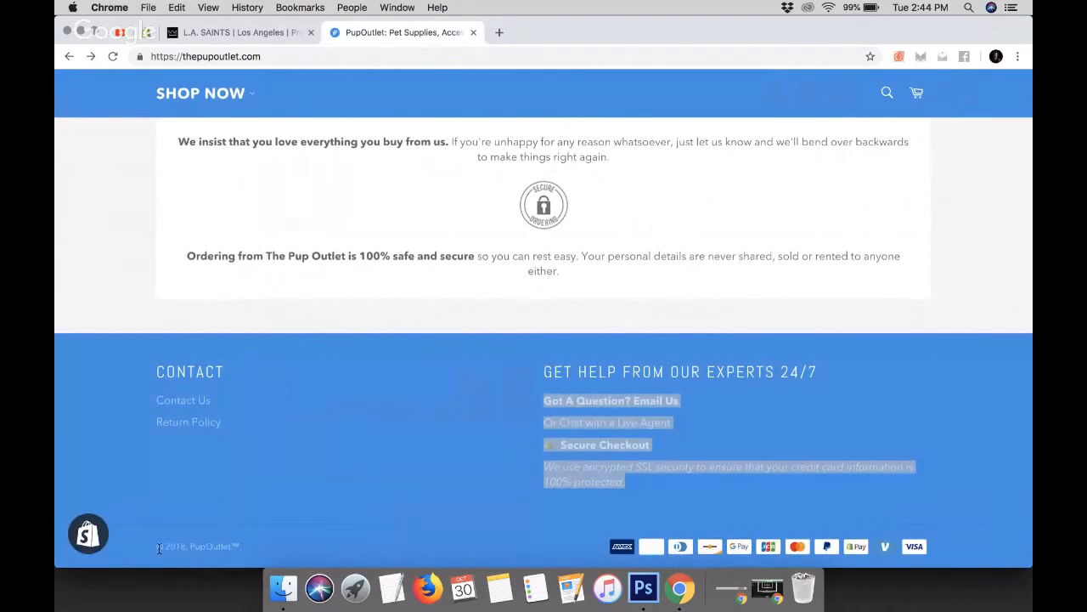
left_click_drag(155, 548, 260, 548)
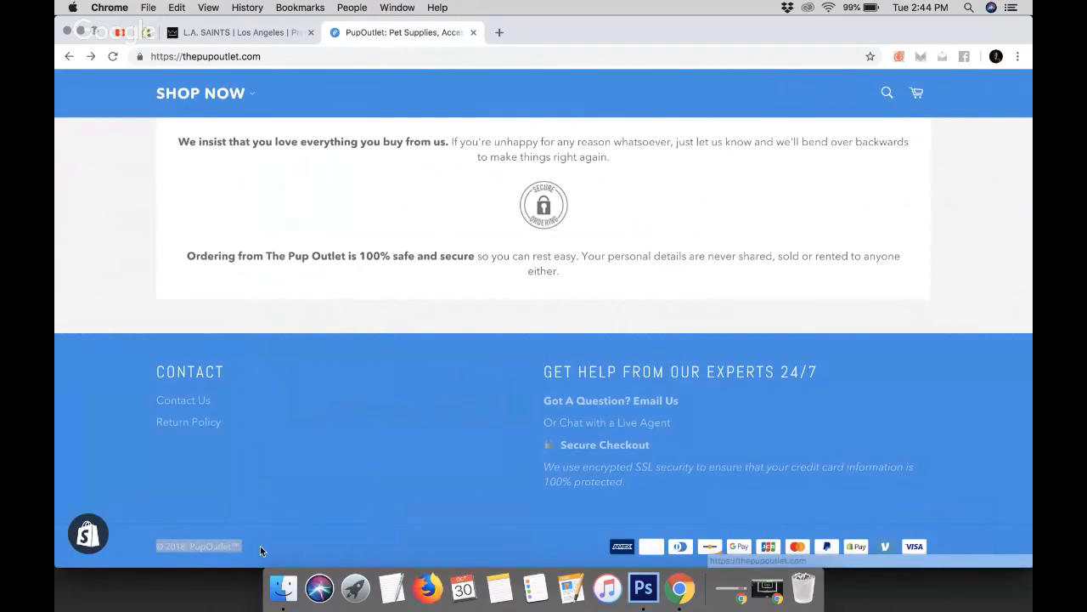
left_click(260, 550)
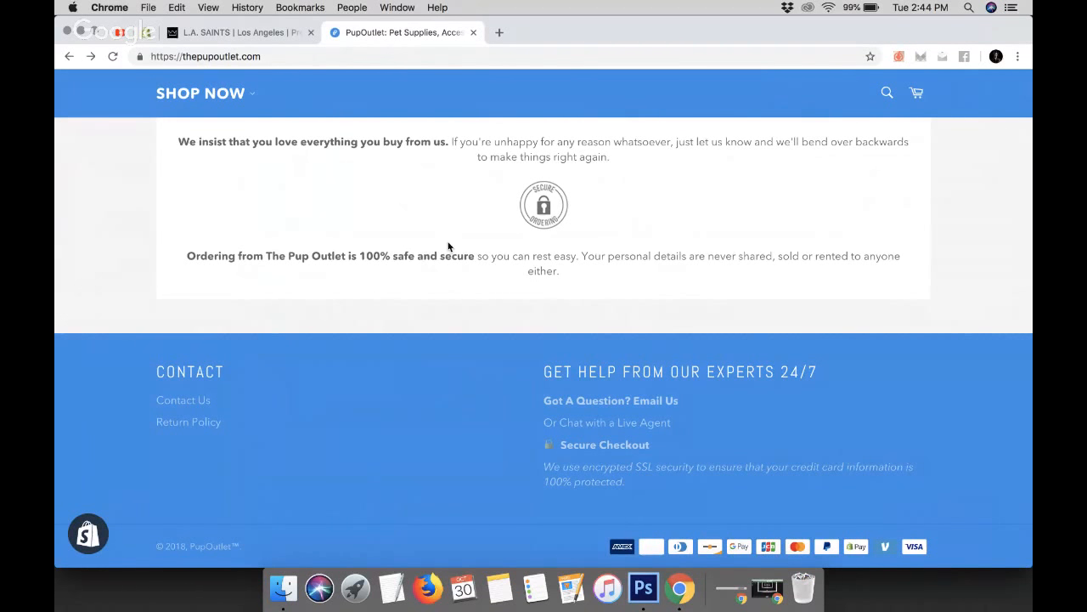
scroll(346, 219, "up", 5)
scroll(347, 219, "up", 10)
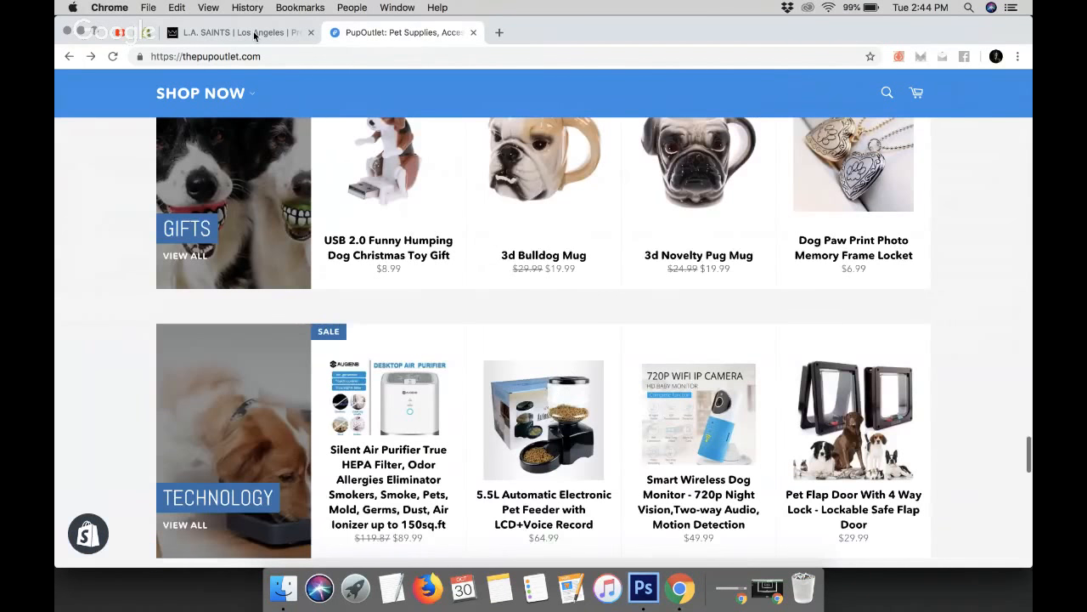
key("ctrl+shift+Tab")
left_click_drag(590, 521, 477, 528)
left_click(691, 532)
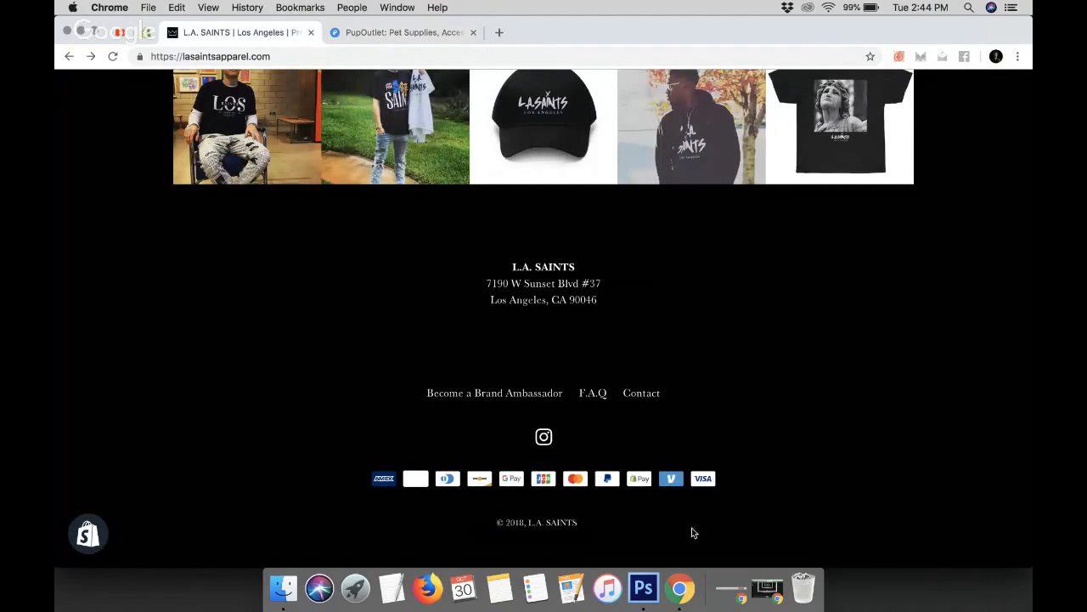
left_click(400, 35)
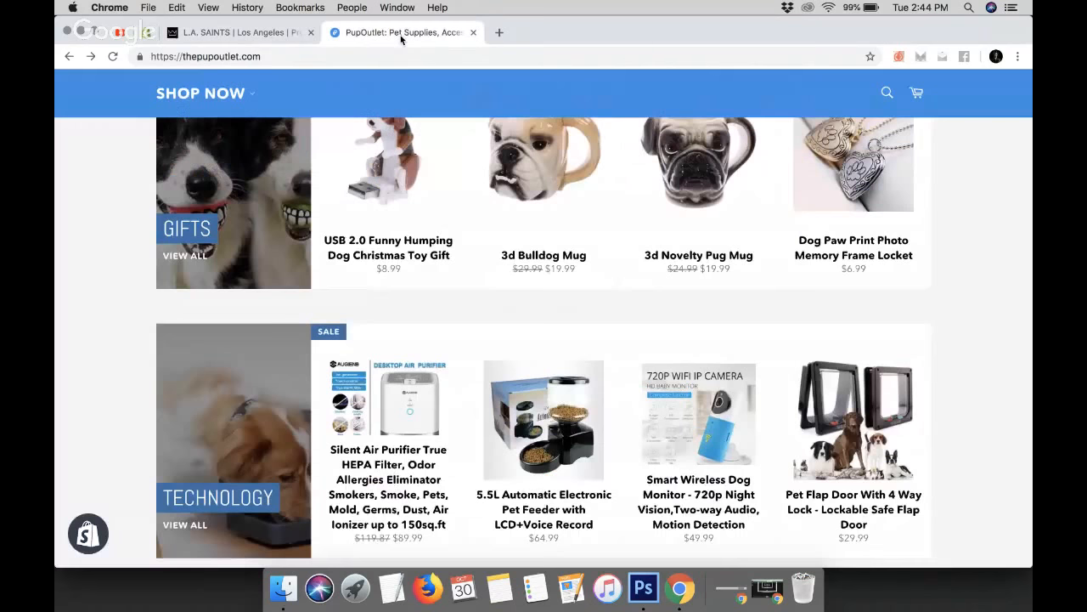
left_click(147, 33)
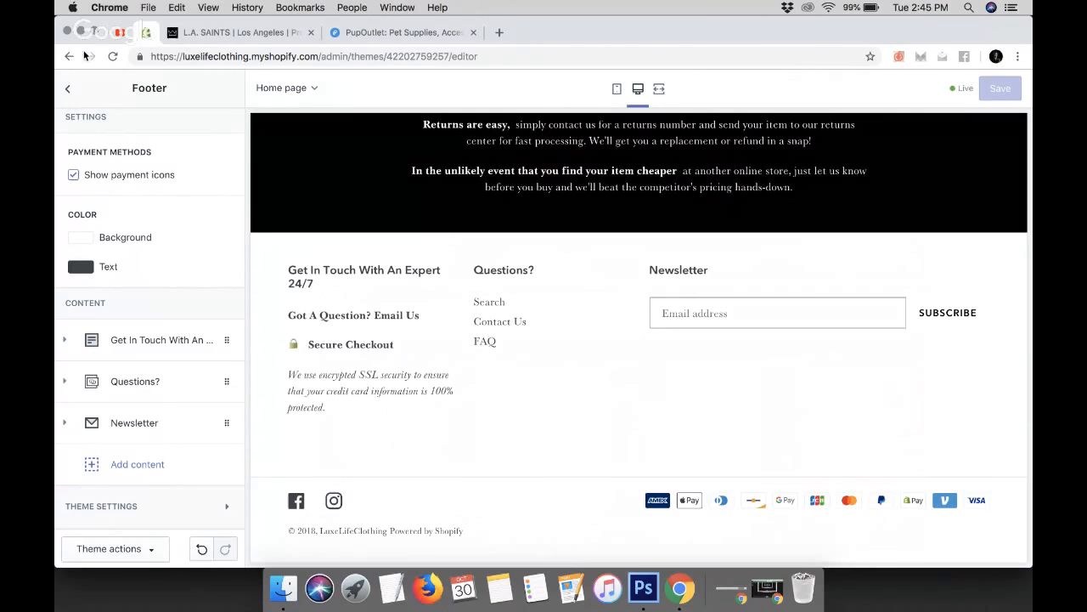
Exit the theme editor and open the live online store in a new tab
left_click(68, 89)
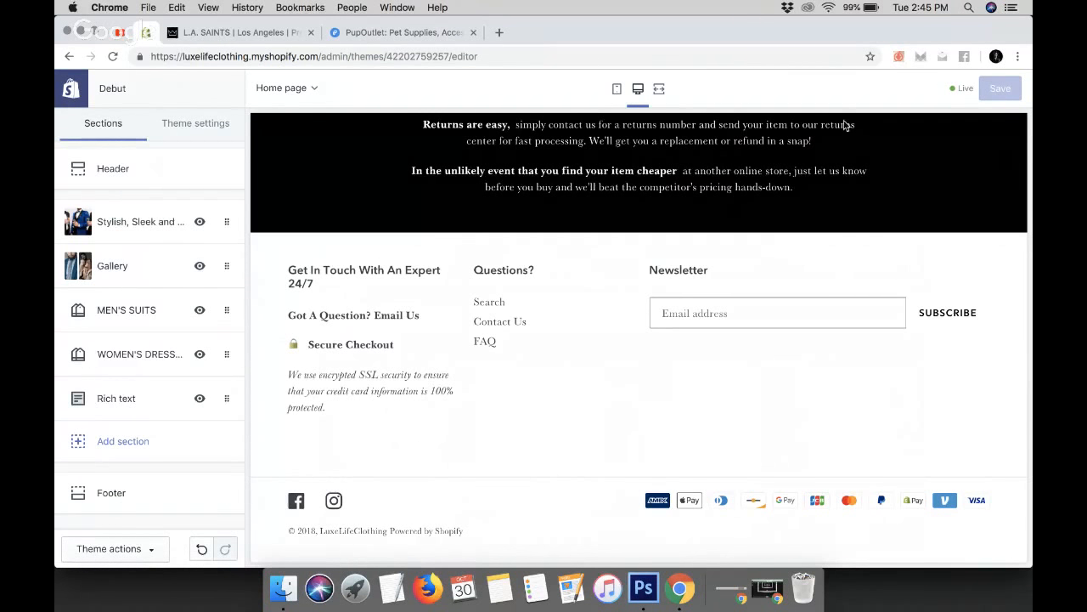
left_click(72, 92)
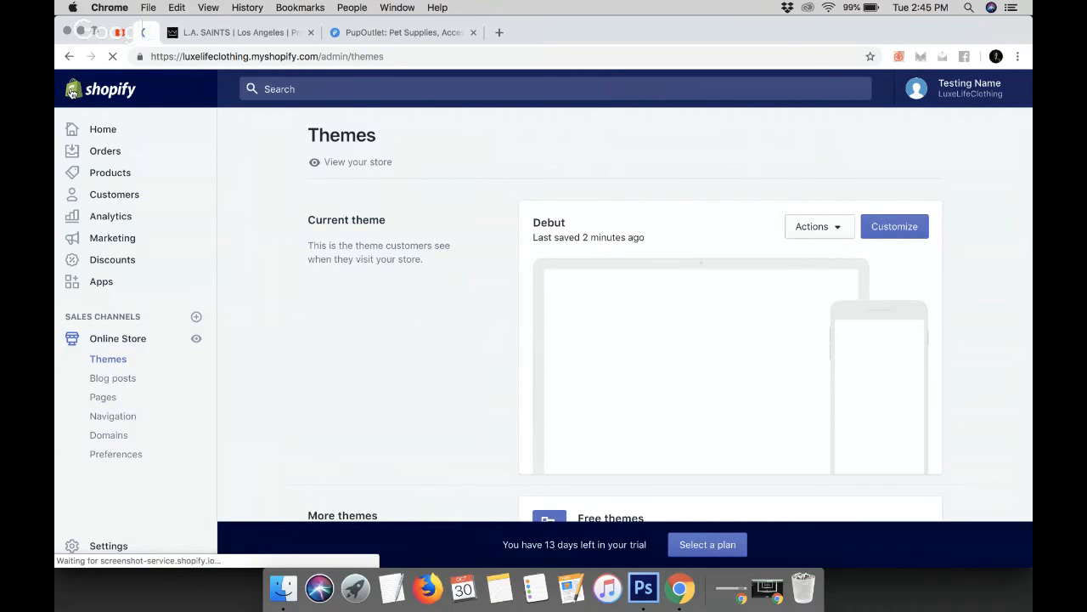
left_click(196, 341)
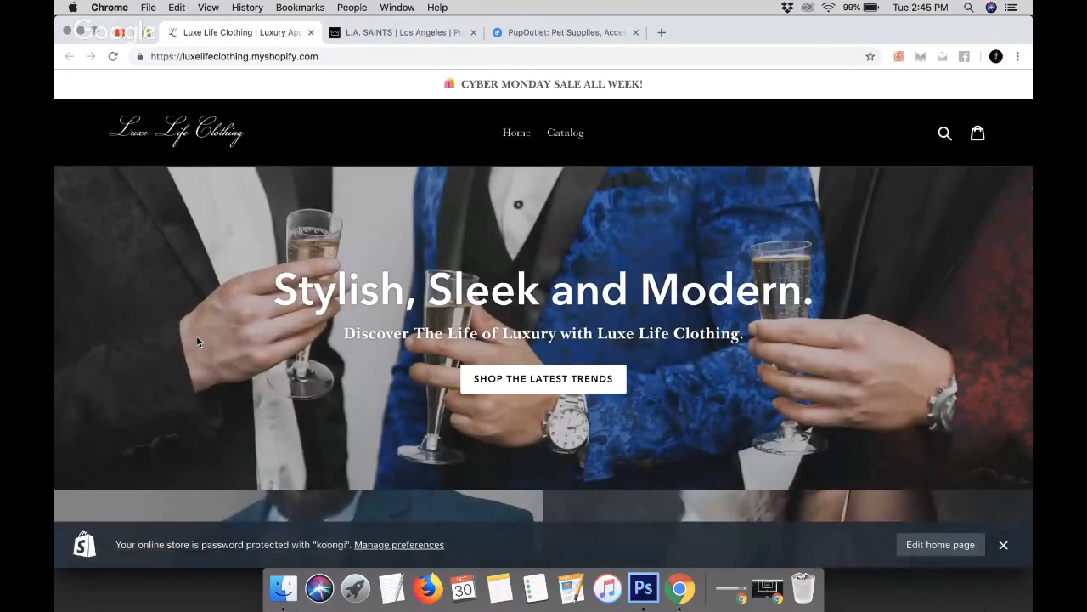
Dismiss the password notice and review the live home page down to the Powered by Shopify footer line
left_click(1004, 545)
scroll(784, 135, "down", 5)
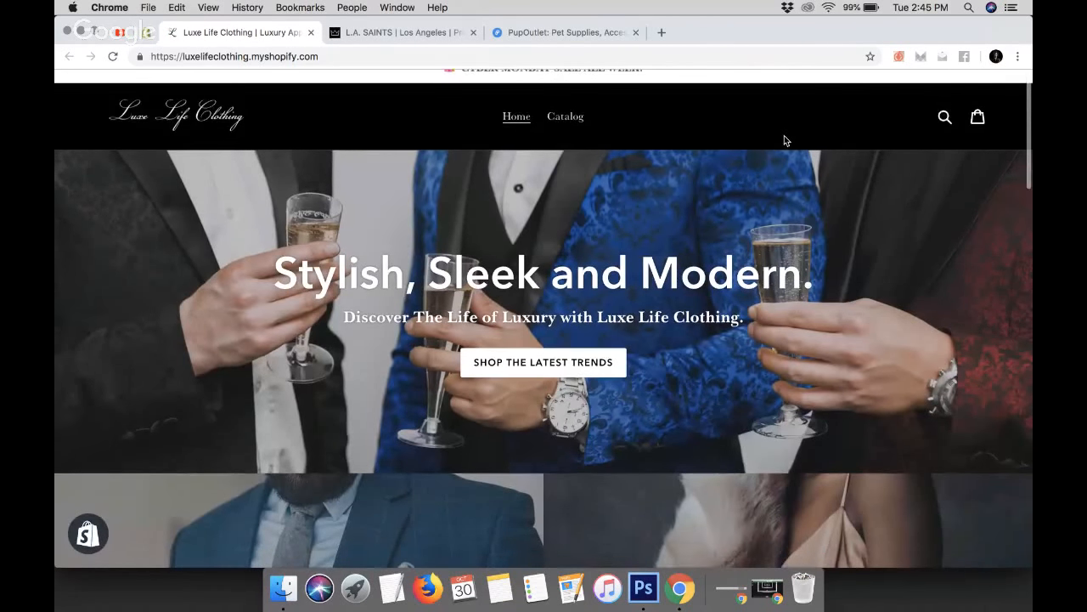
scroll(784, 135, "down", 3)
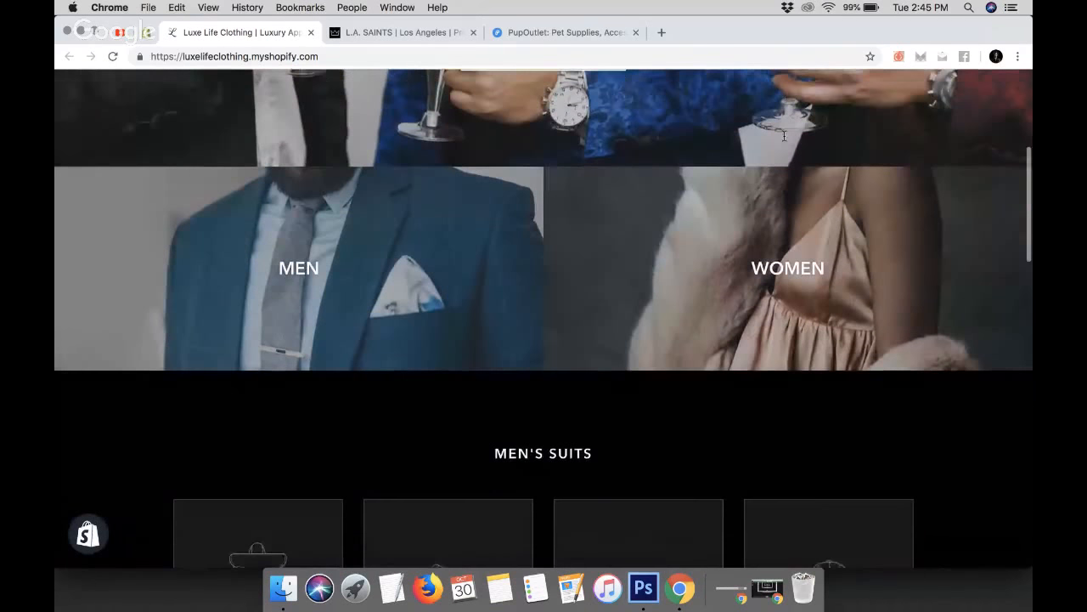
scroll(784, 135, "down", 3)
scroll(785, 139, "down", 5)
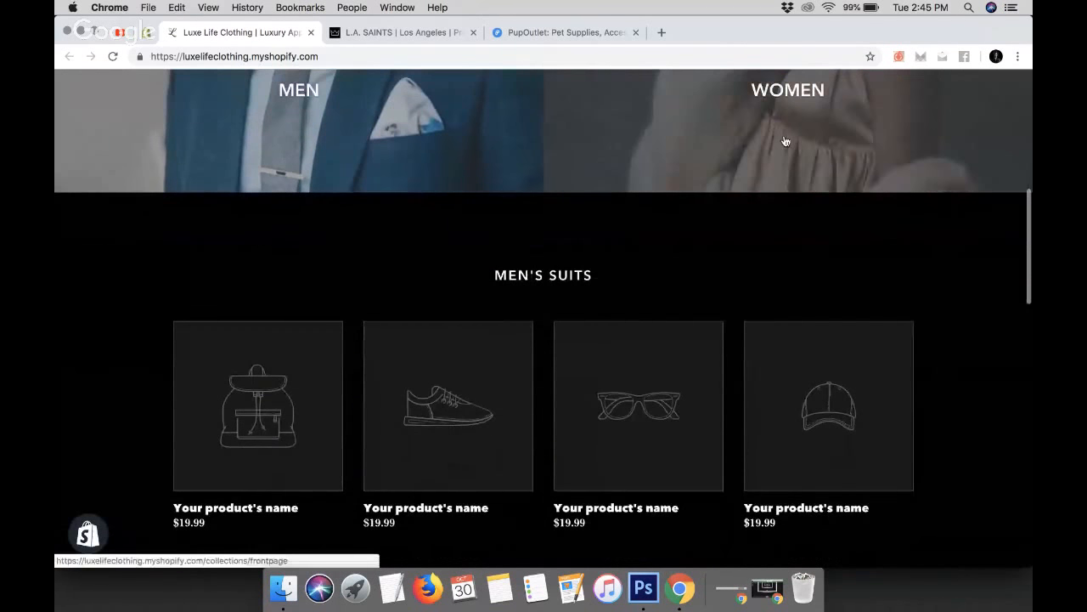
scroll(784, 140, "down", 8)
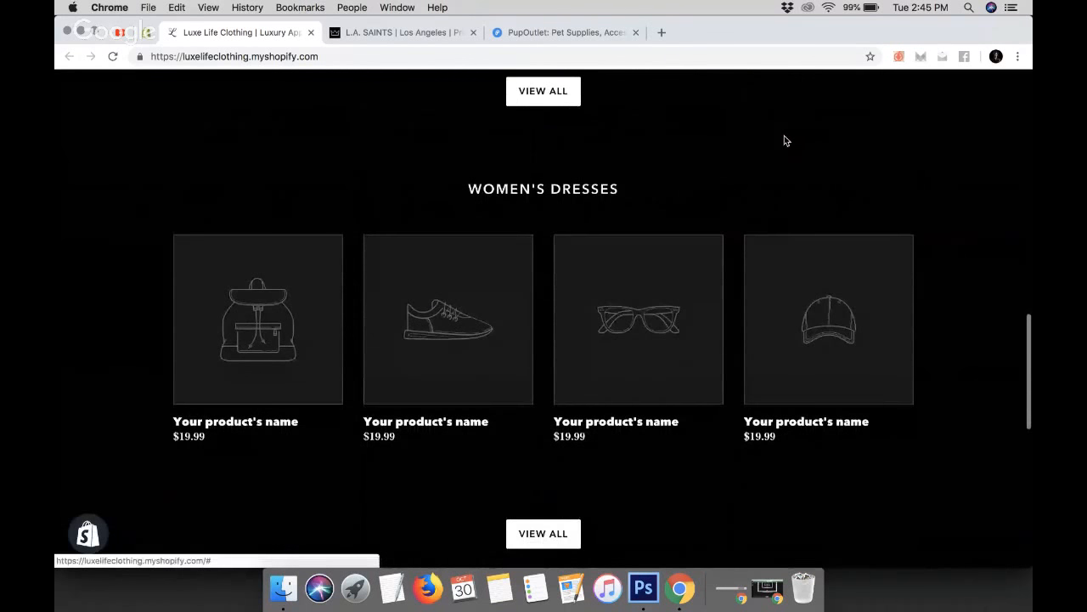
scroll(785, 141, "down", 4)
scroll(785, 140, "down", 5)
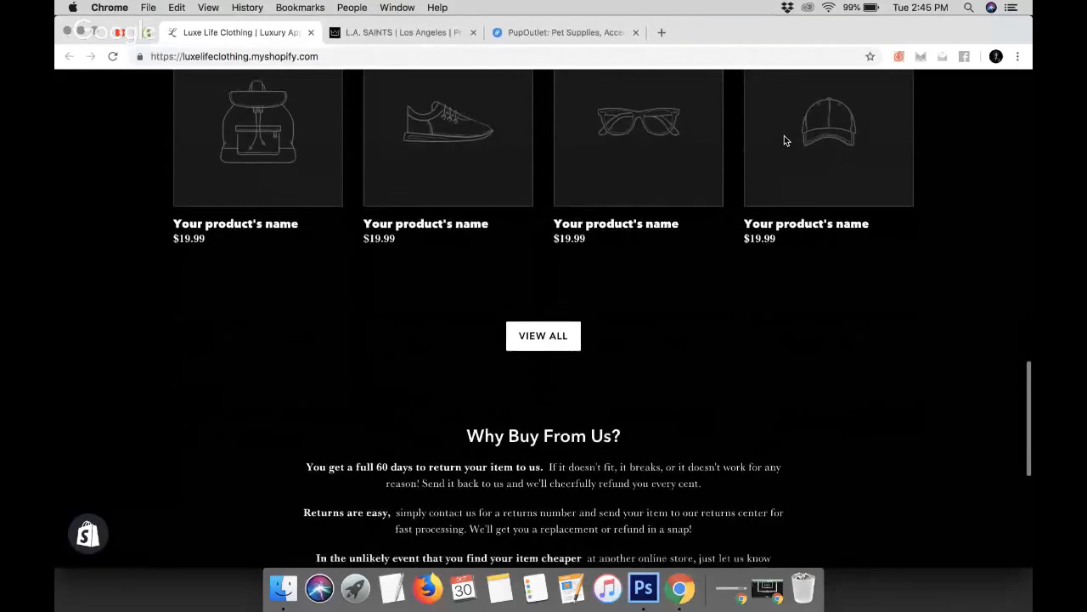
scroll(785, 141, "down", 5)
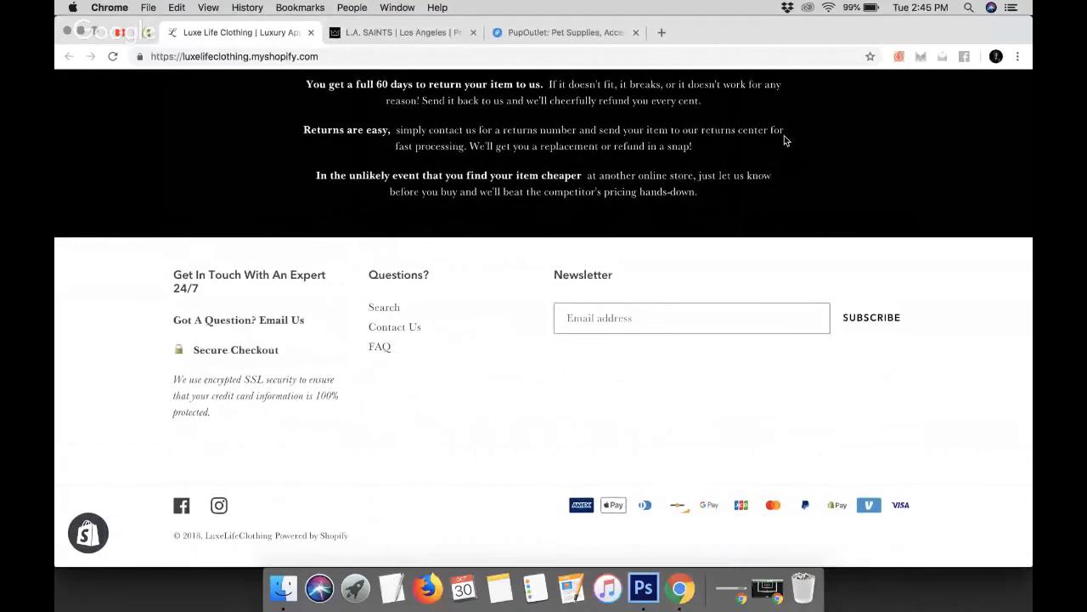
scroll(784, 140, "up", 7)
scroll(784, 139, "up", 15)
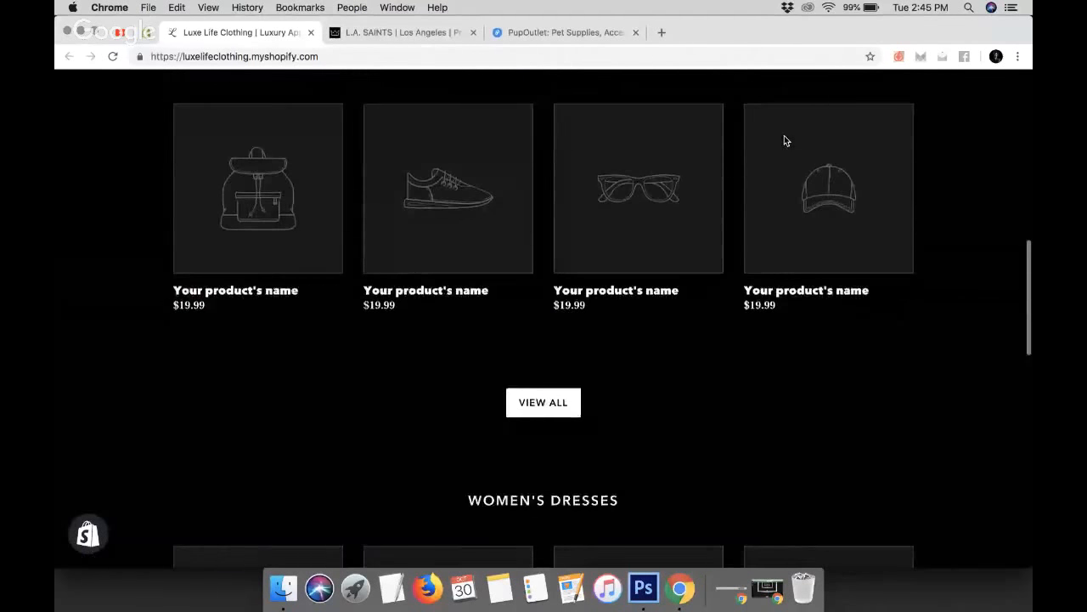
scroll(784, 139, "down", 10)
scroll(785, 140, "down", 10)
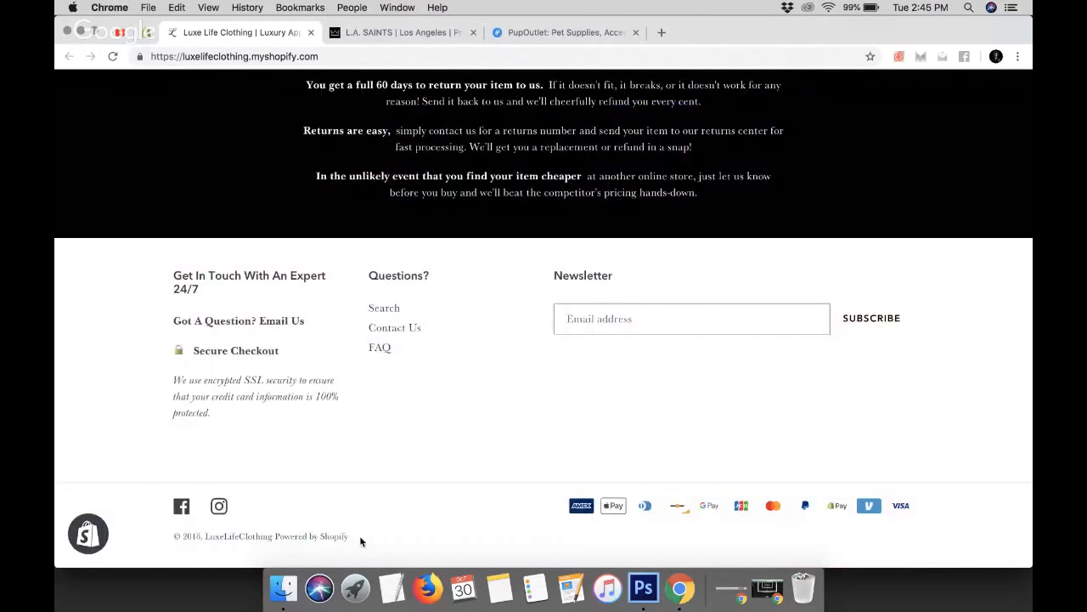
left_click_drag(359, 536, 275, 538)
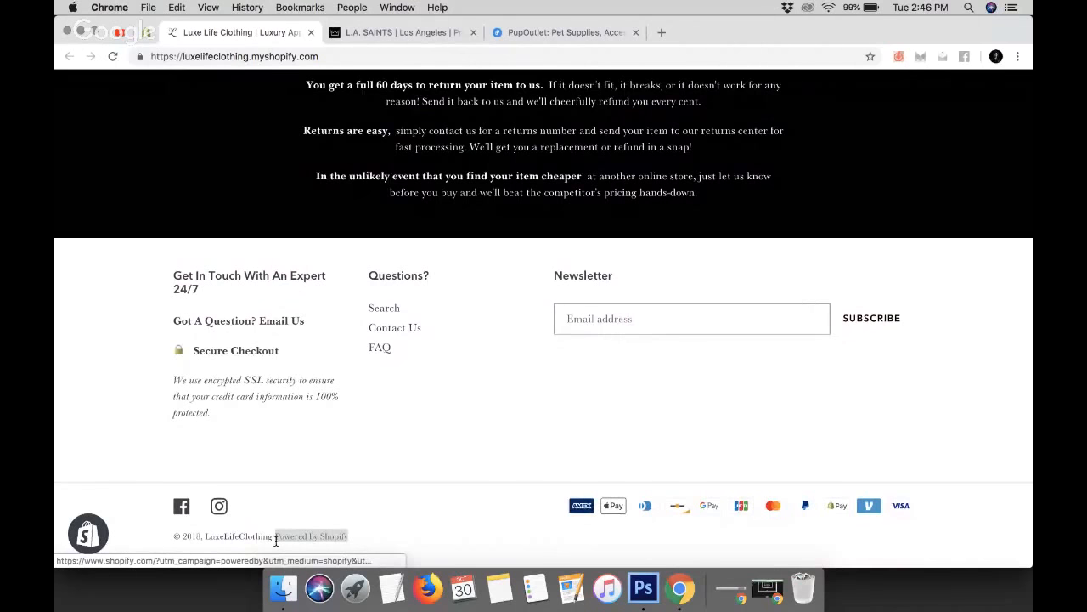
Return to the themes admin page and close the L.A. SAINTS and PupOutlet reference tabs
left_click(149, 32)
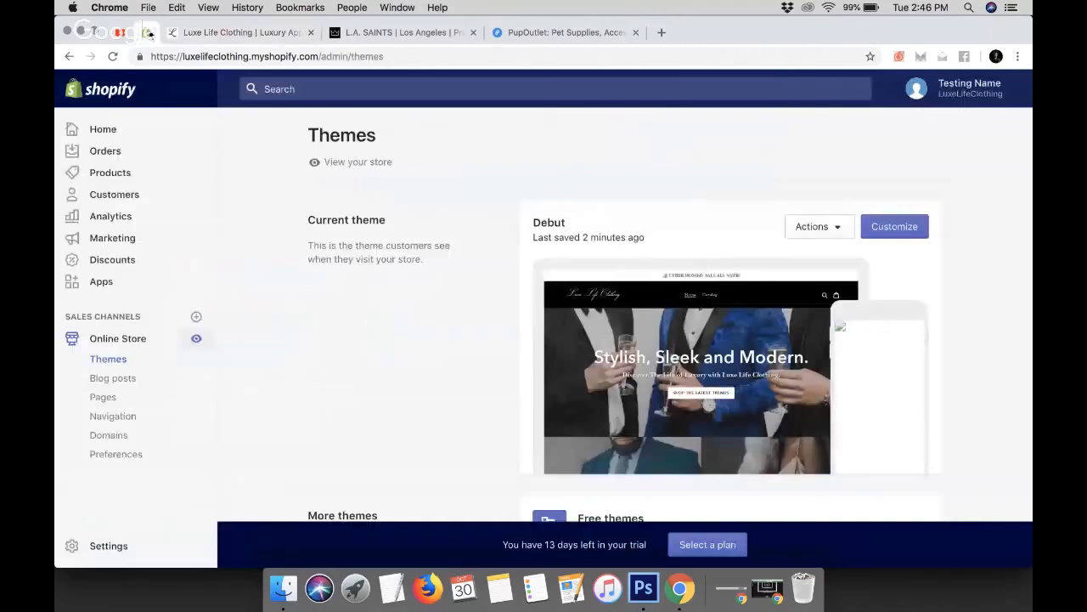
left_click(473, 32)
left_click(473, 32)
left_click(473, 32)
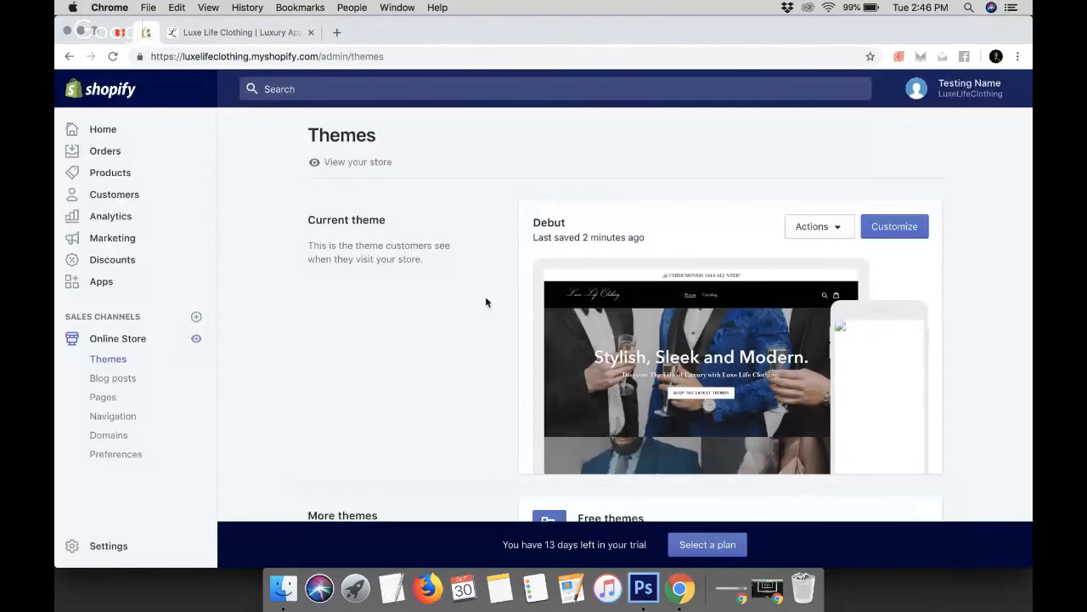
Open the Debut theme's code editor and open the theme.liquid layout file
left_click(838, 228)
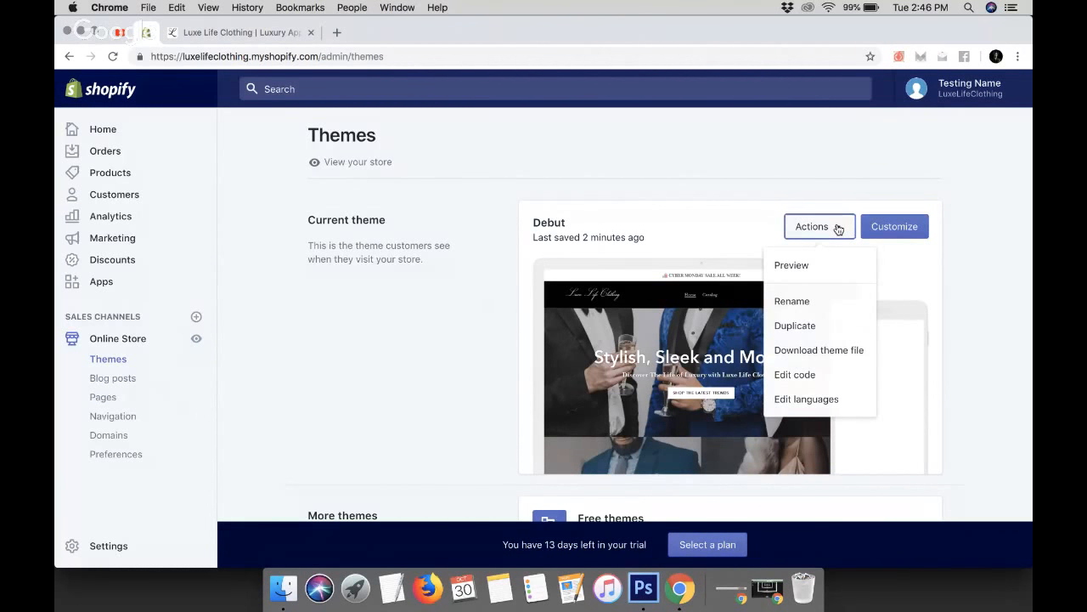
left_click(823, 377)
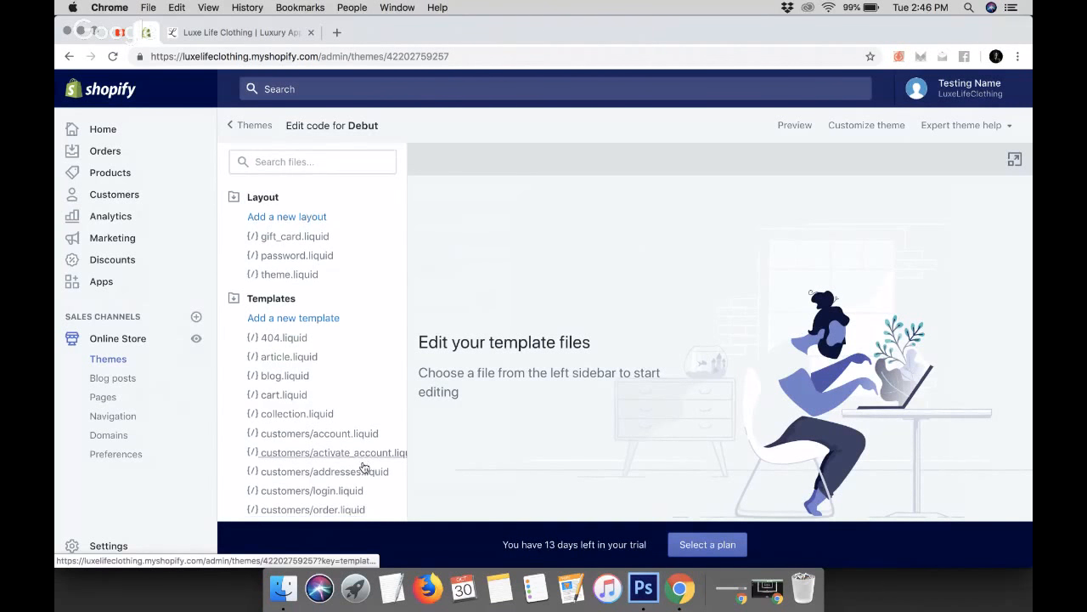
scroll(364, 466, "down", 2)
scroll(364, 465, "down", 5)
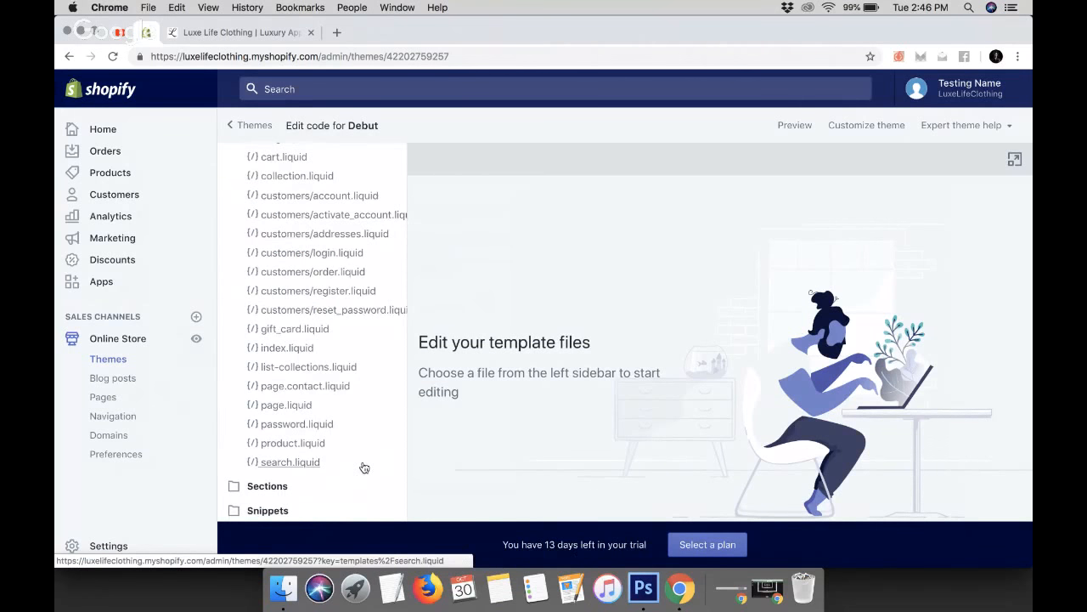
scroll(363, 467, "down", 1)
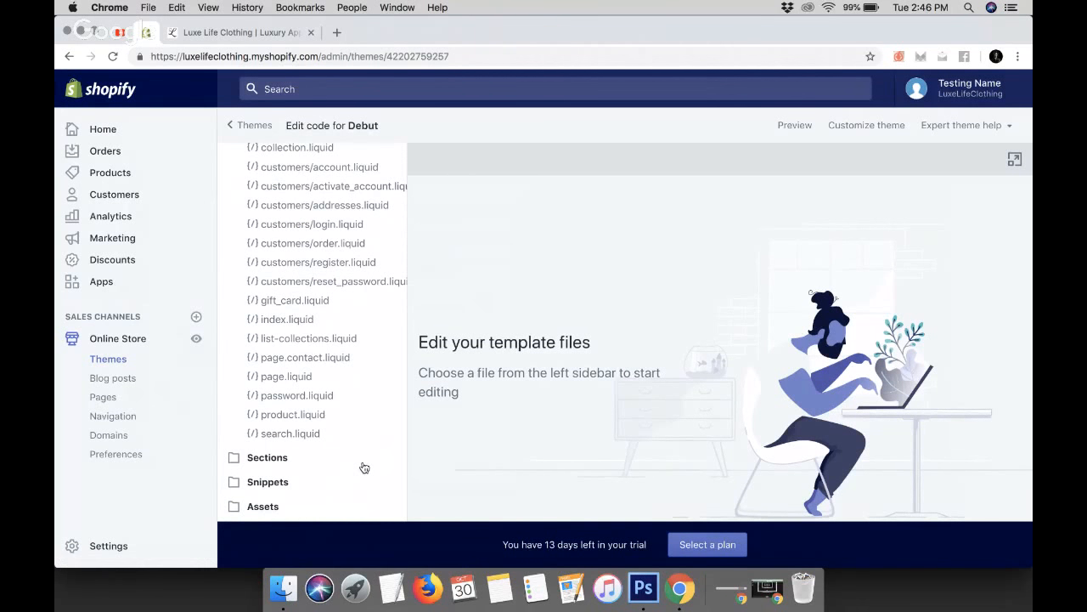
scroll(364, 467, "up", 8)
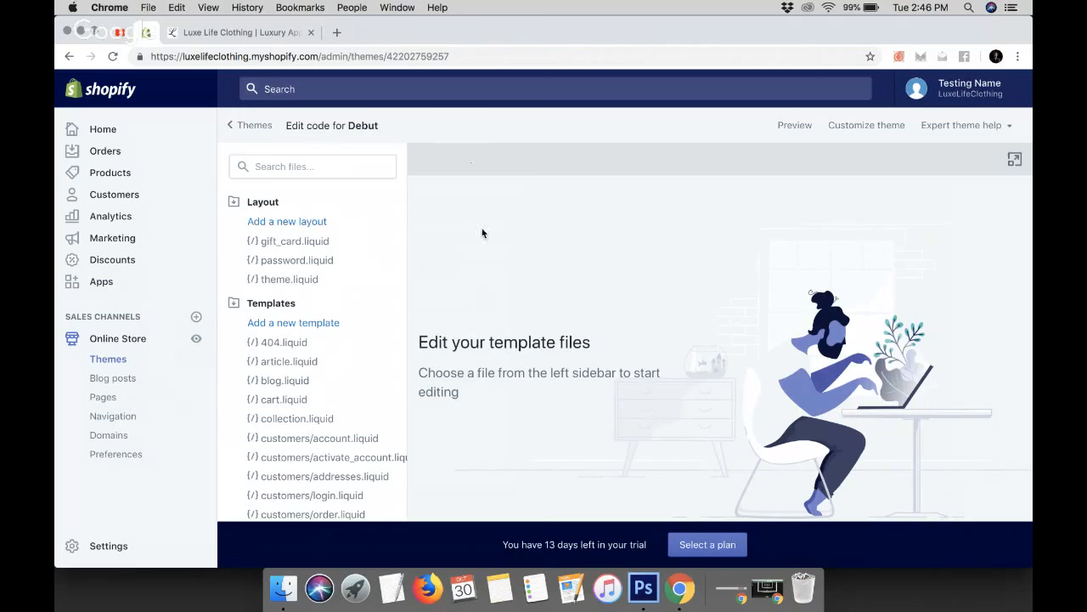
left_click(301, 284)
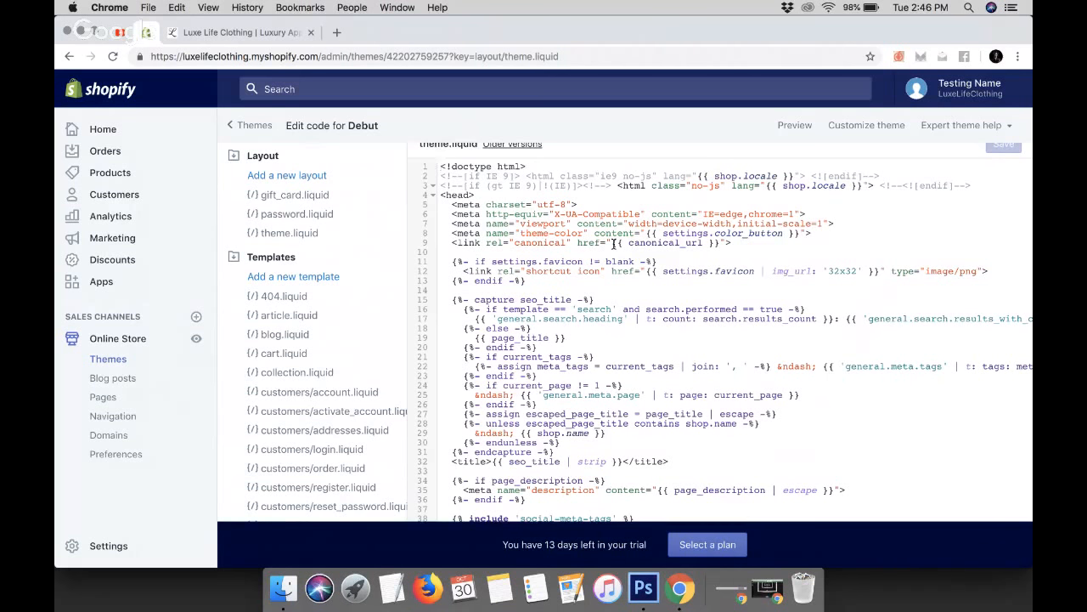
Scroll through the theme.liquid layout code to review its head, scripts and body section includes
scroll(613, 244, "down", 3)
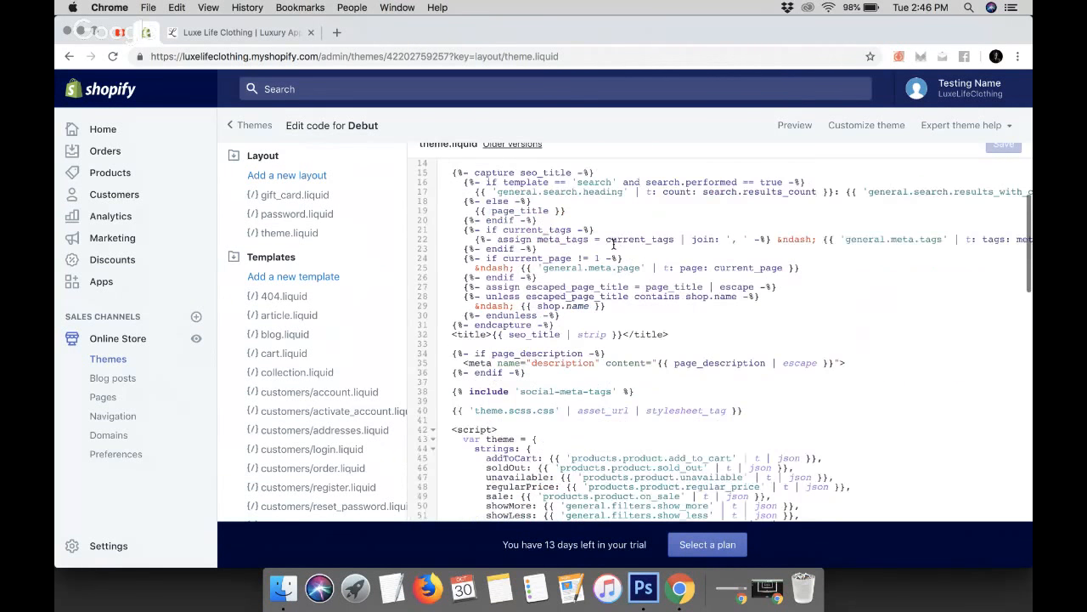
scroll(613, 245, "down", 6)
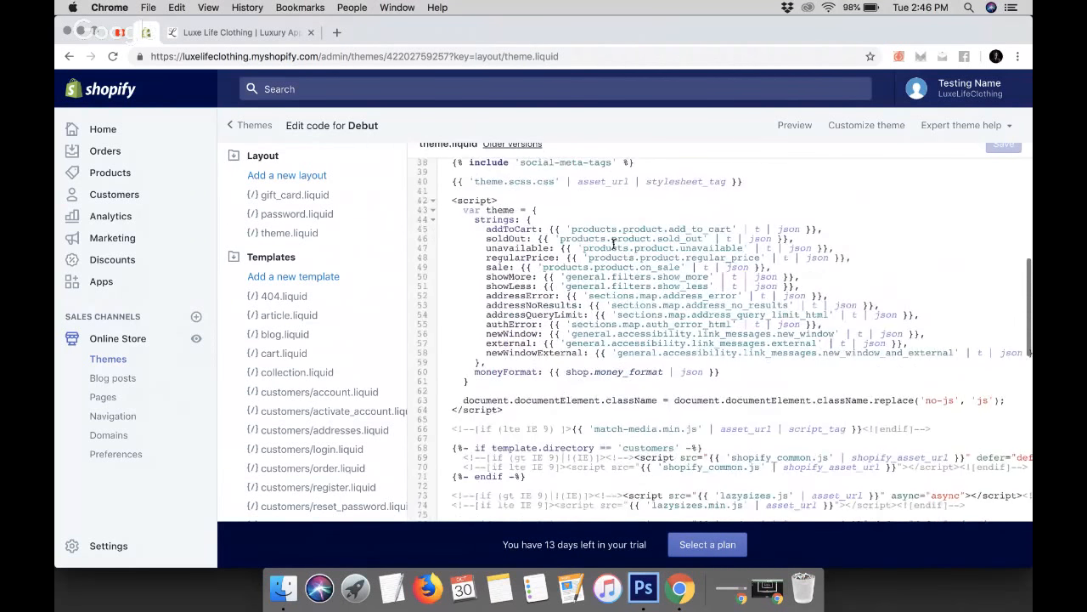
scroll(614, 245, "down", 7)
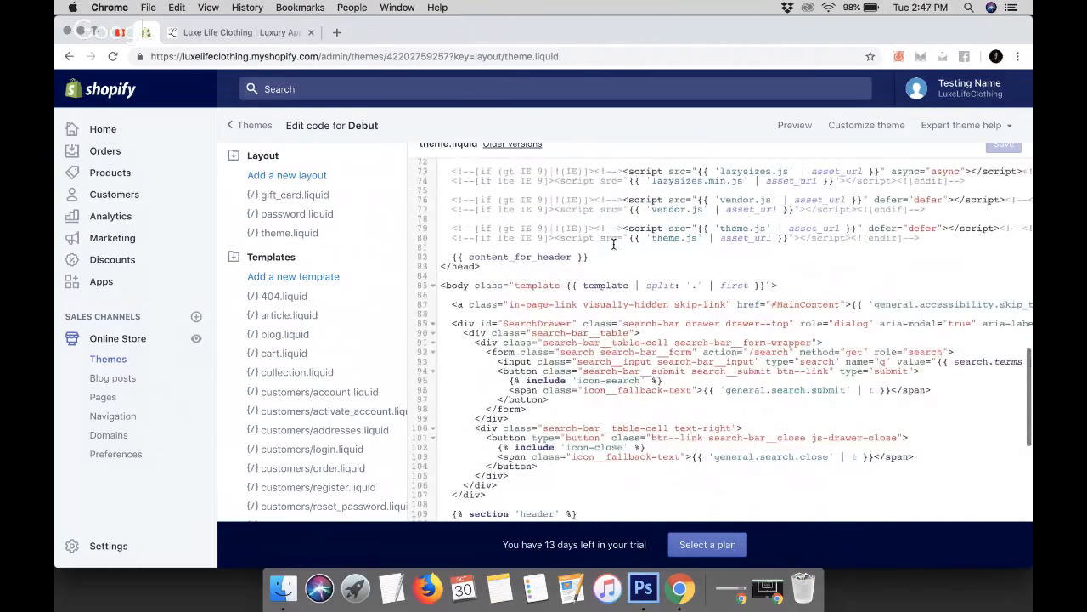
scroll(613, 244, "down", 5)
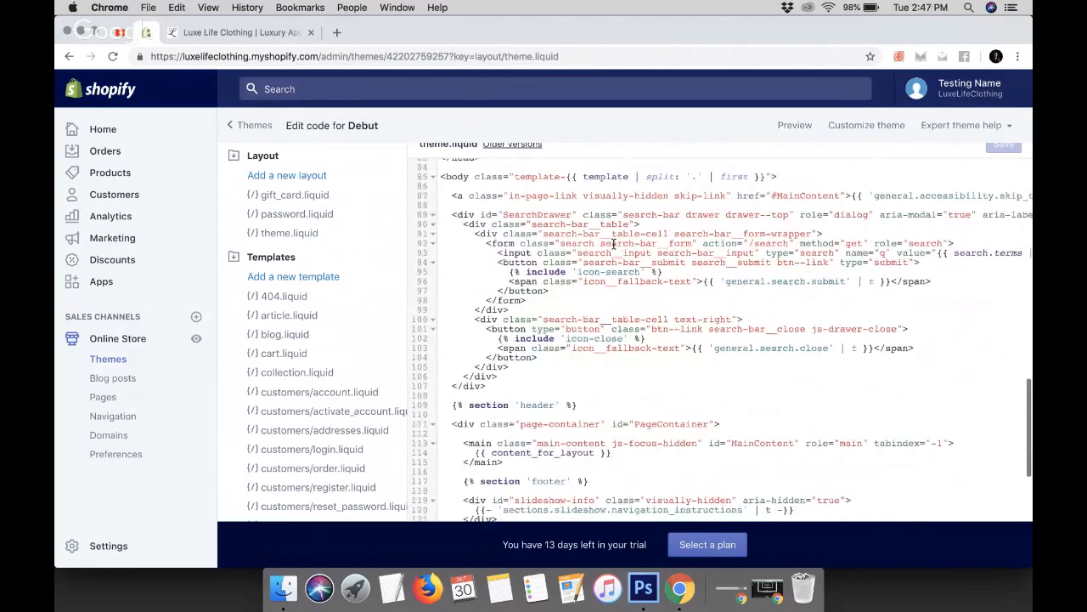
scroll(614, 245, "up", 10)
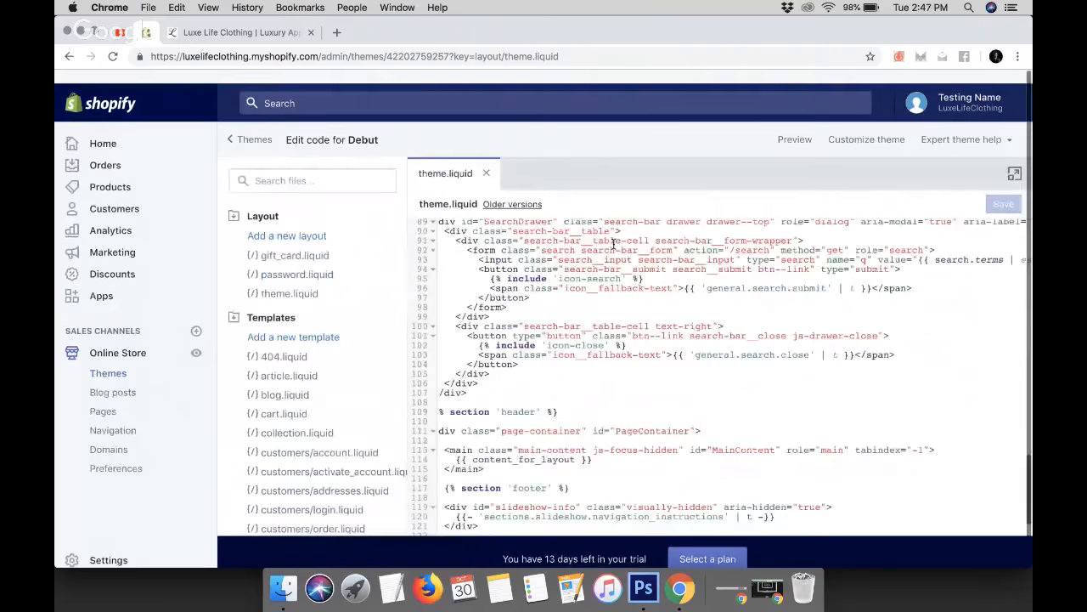
scroll(614, 245, "up", 10)
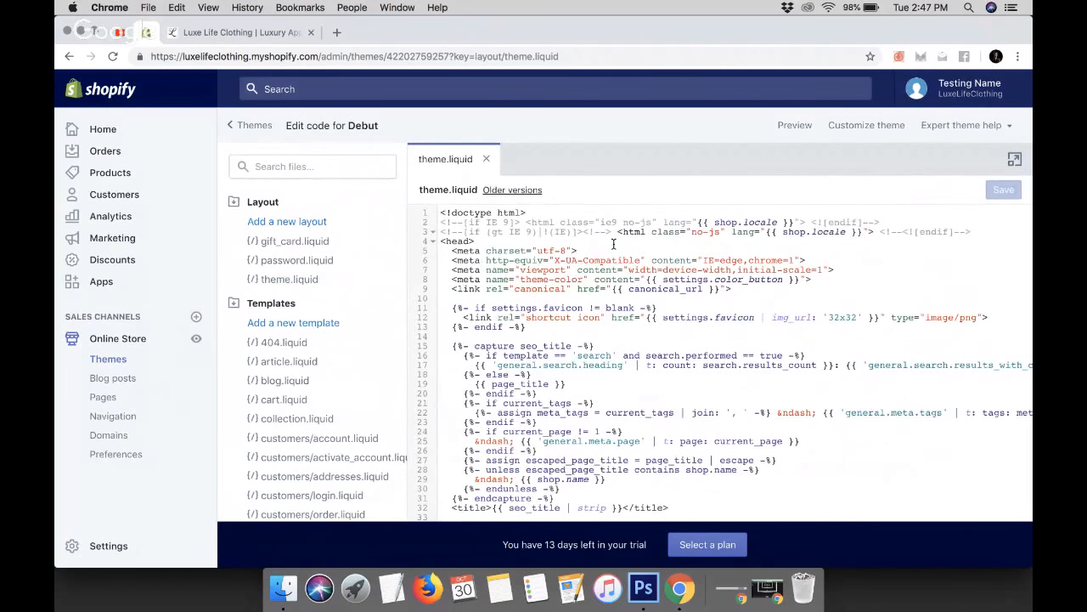
scroll(613, 245, "down", 3)
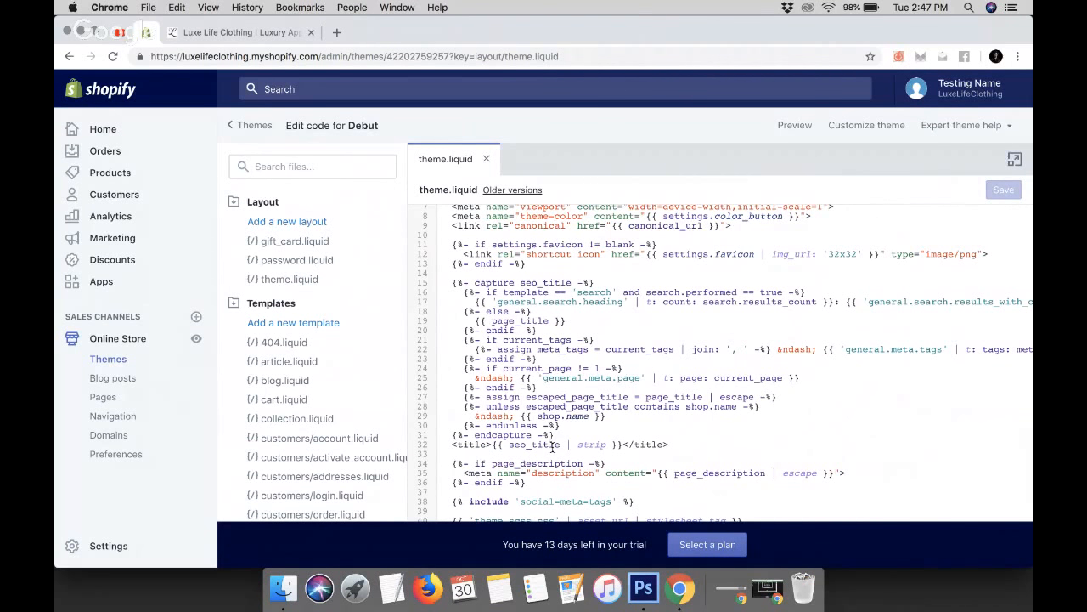
scroll(584, 465, "down", 1)
scroll(585, 465, "down", 5)
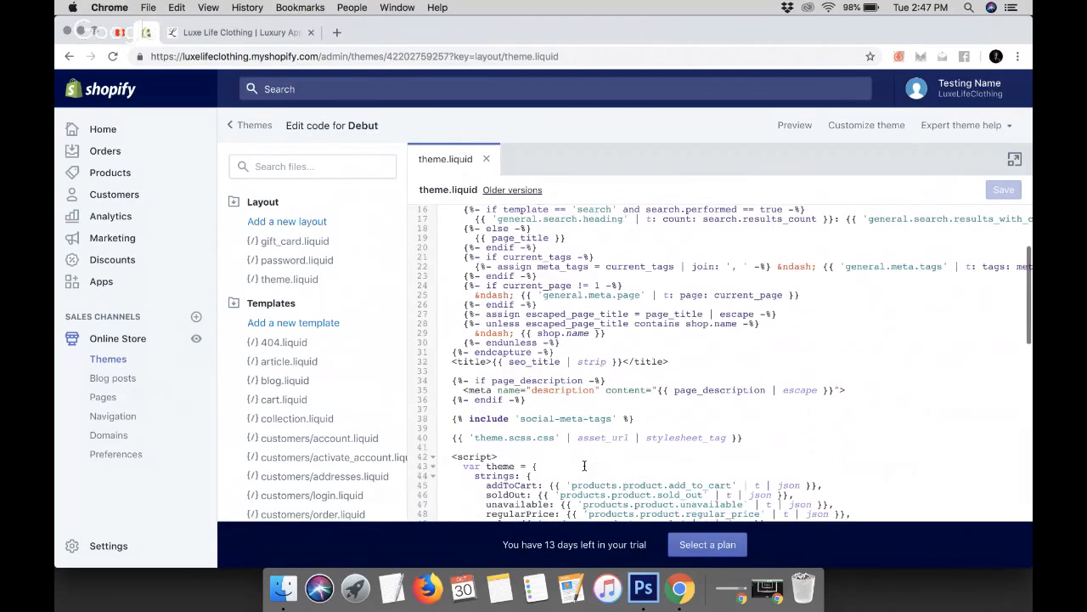
scroll(607, 407, "down", 6)
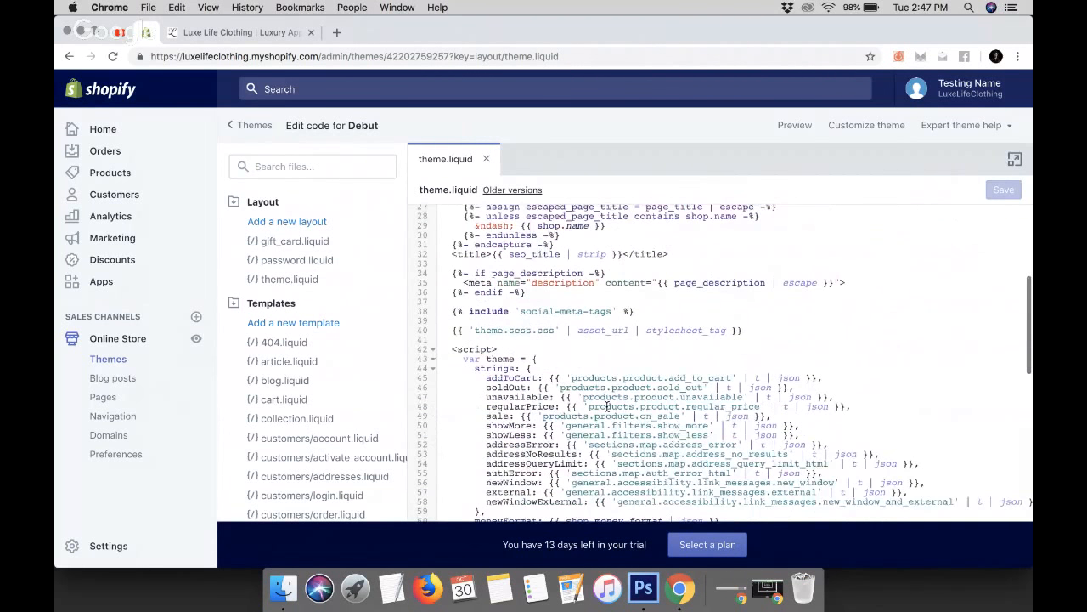
scroll(606, 407, "down", 1)
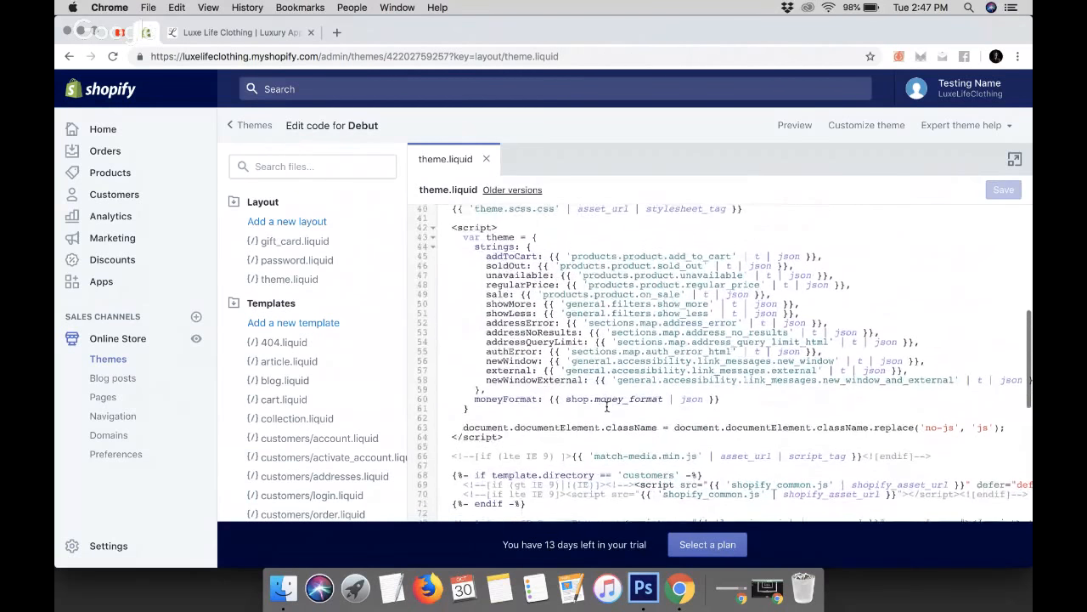
scroll(607, 407, "down", 1)
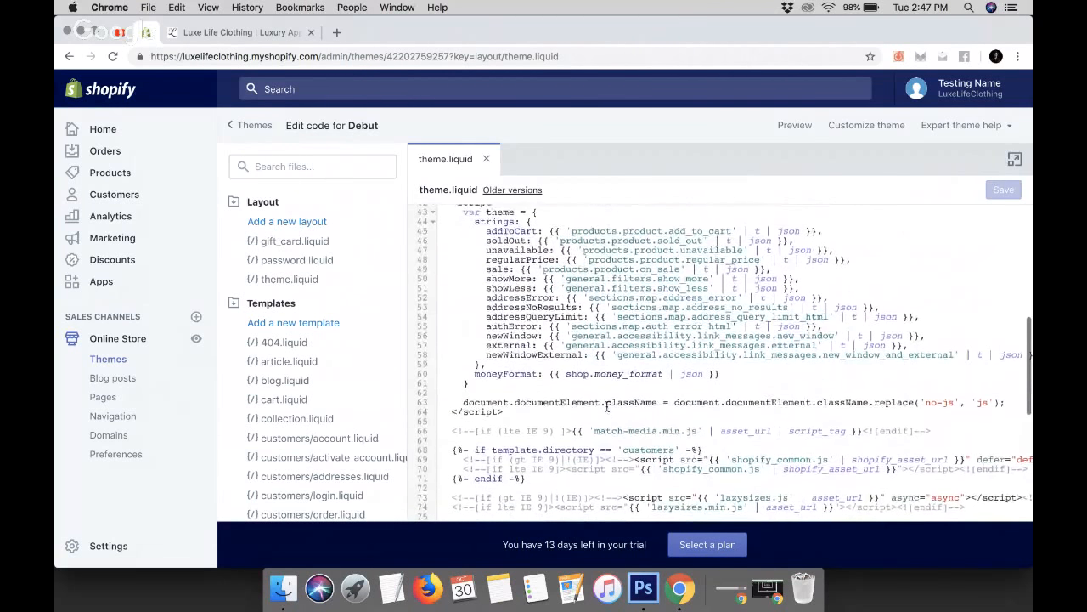
scroll(607, 407, "down", 3)
scroll(607, 406, "down", 5)
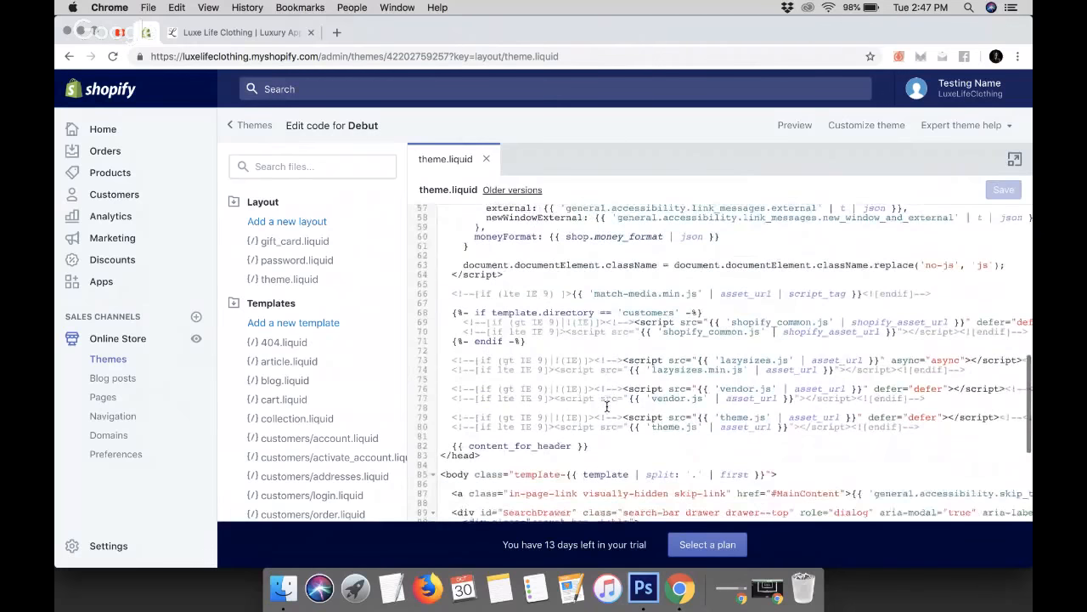
scroll(607, 406, "down", 3)
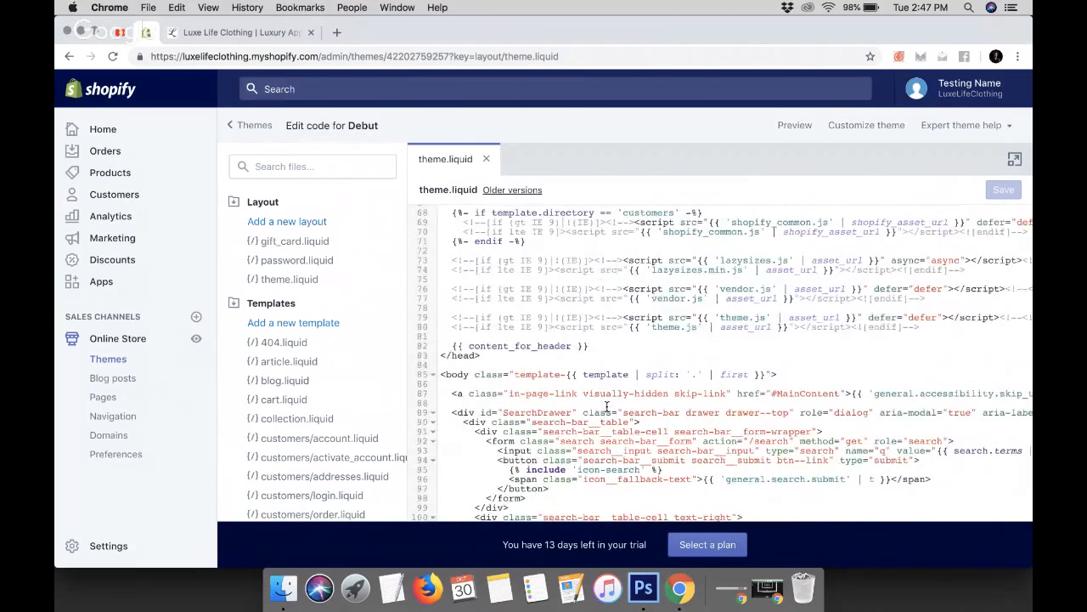
scroll(606, 406, "down", 10)
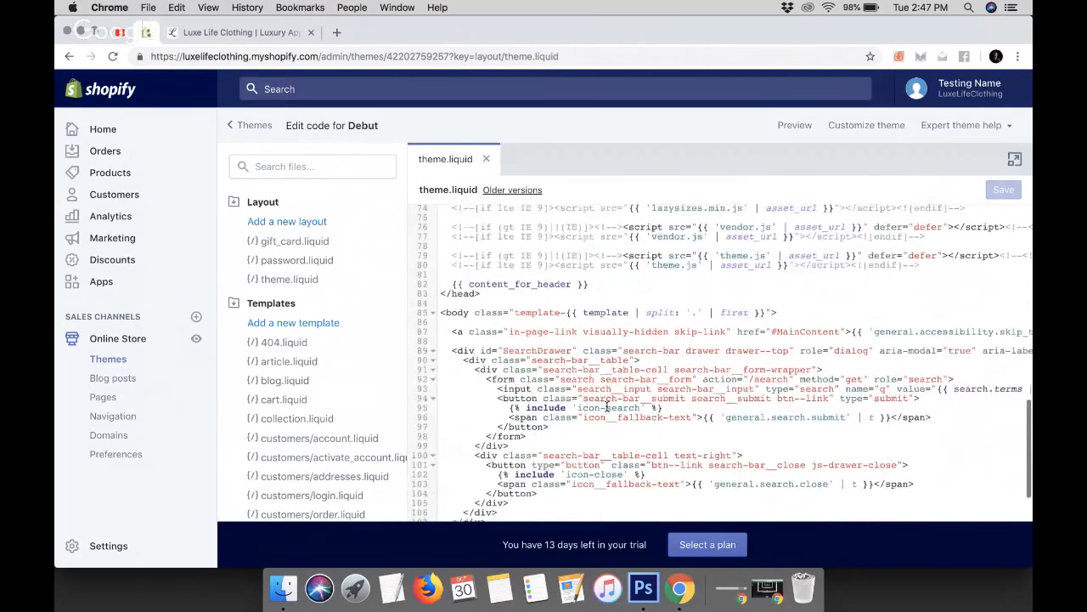
scroll(606, 406, "down", 1)
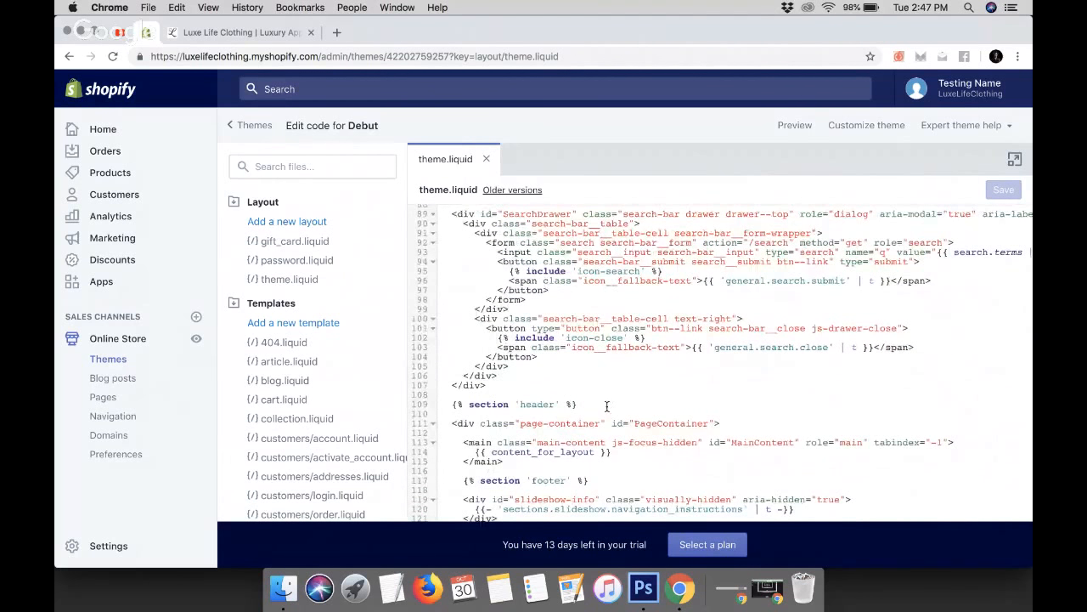
scroll(607, 406, "down", 5)
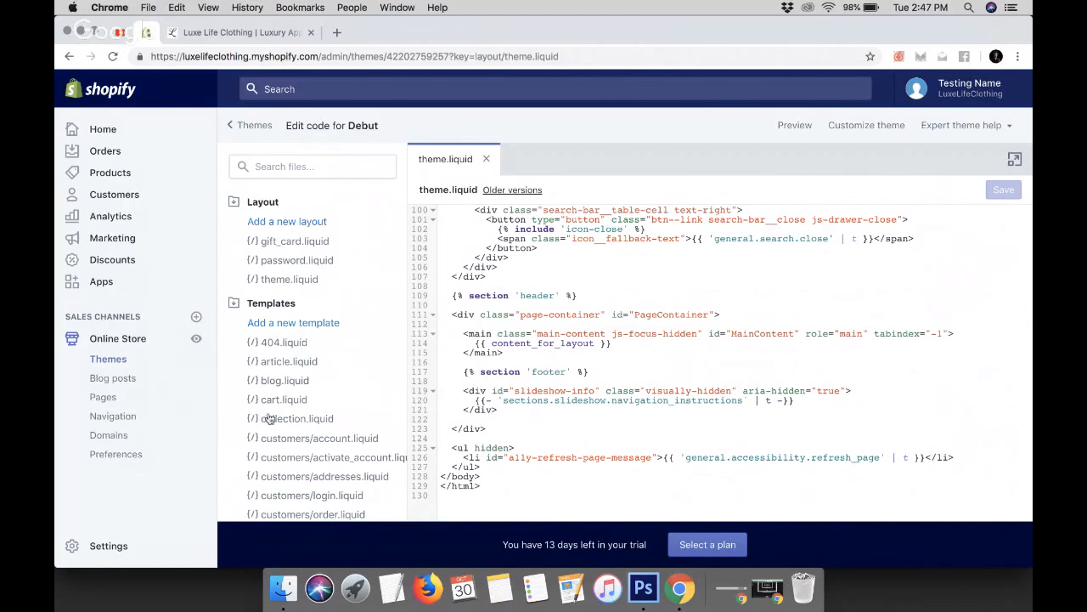
Expand the Sections folder in the file list and open the footer.liquid section file
scroll(323, 422, "down", 5)
scroll(321, 416, "down", 1)
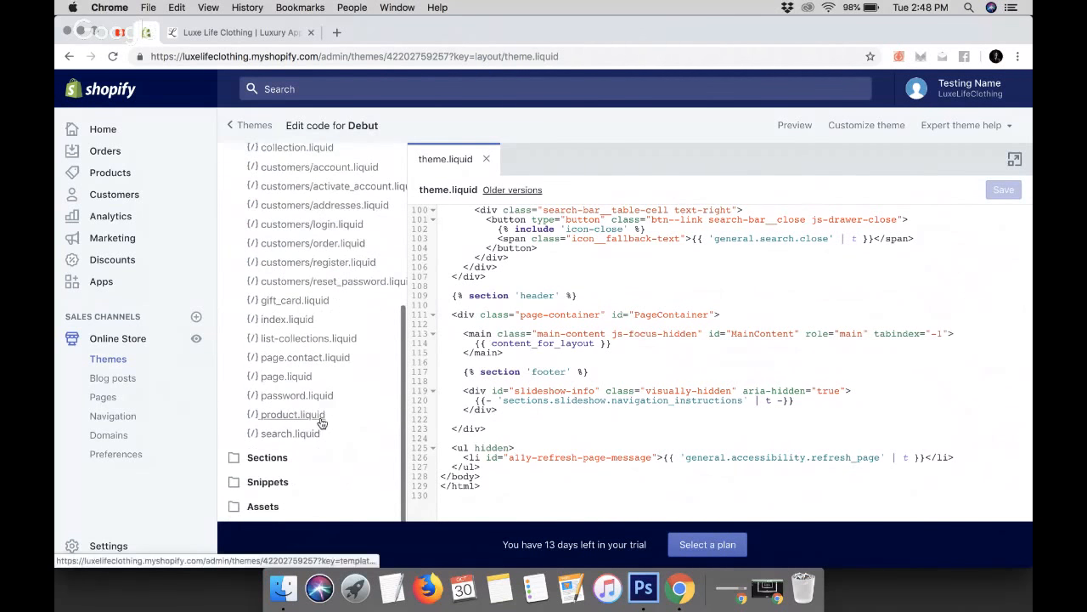
left_click(277, 463)
scroll(278, 466, "down", 5)
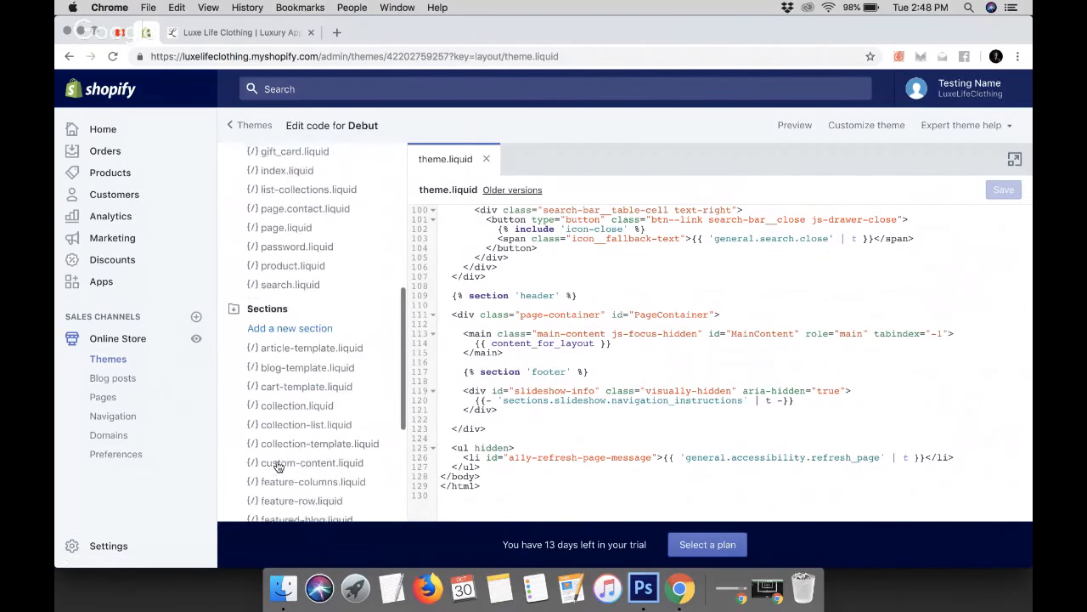
scroll(277, 466, "down", 3)
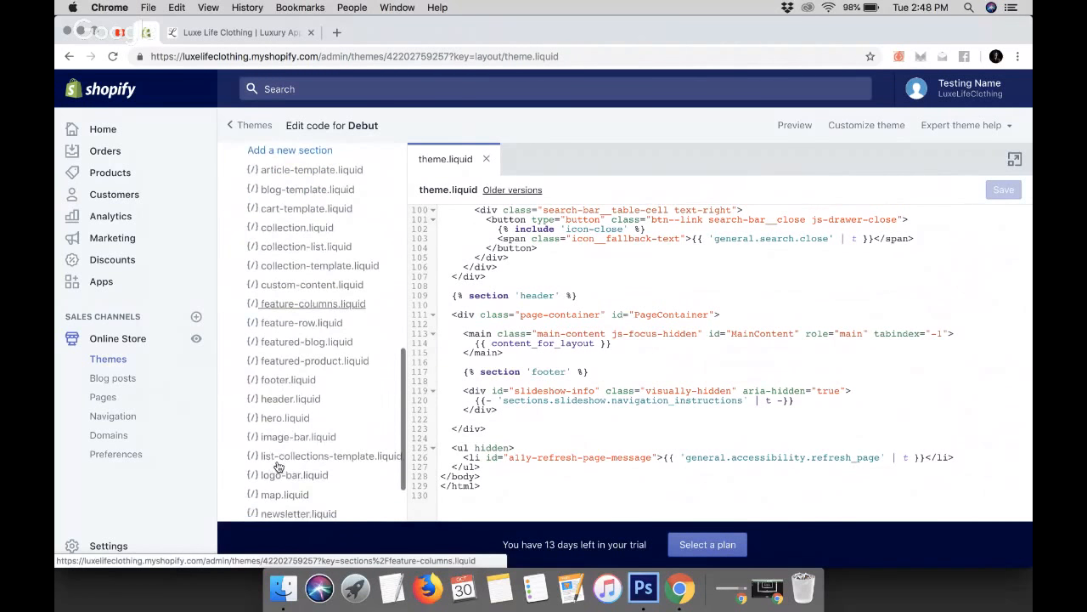
left_click(289, 381)
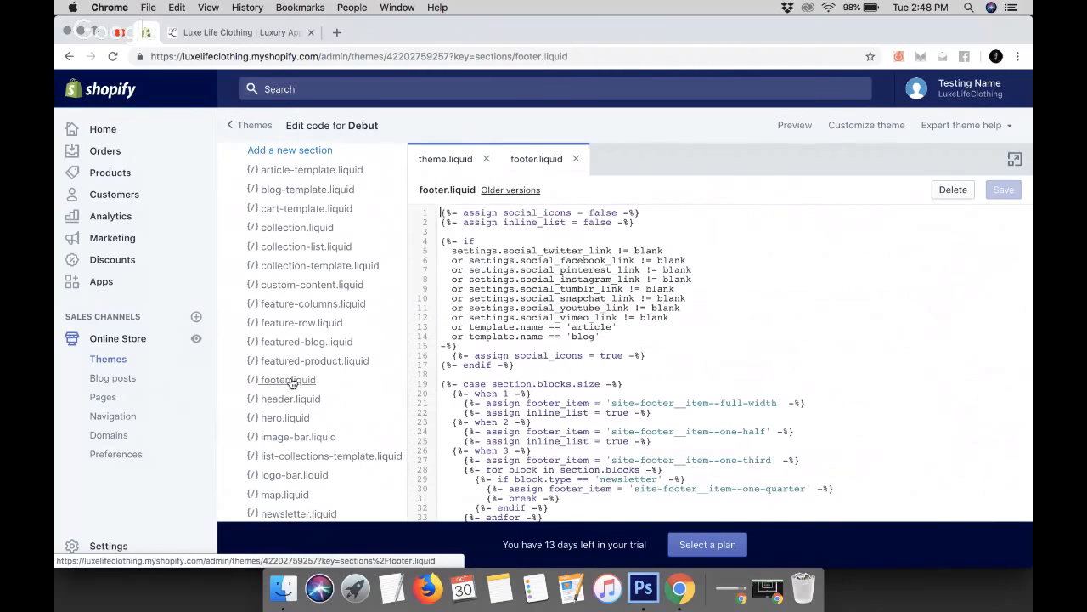
Scroll through the footer.liquid code and compare it with the storefront footer's copyright and Powered by Shopify line
scroll(573, 393, "down", 5)
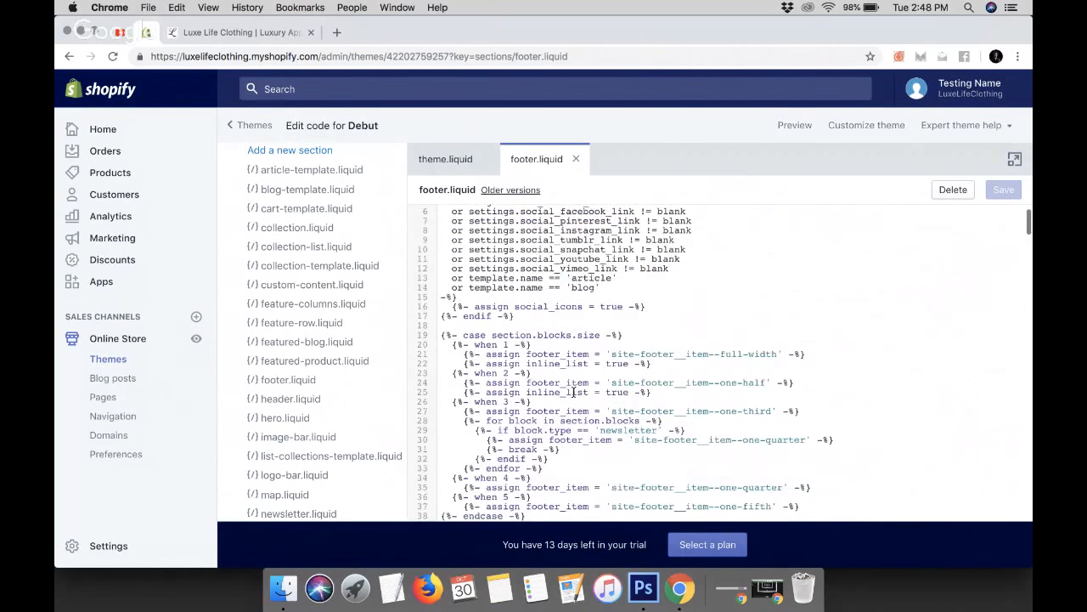
scroll(573, 393, "down", 5)
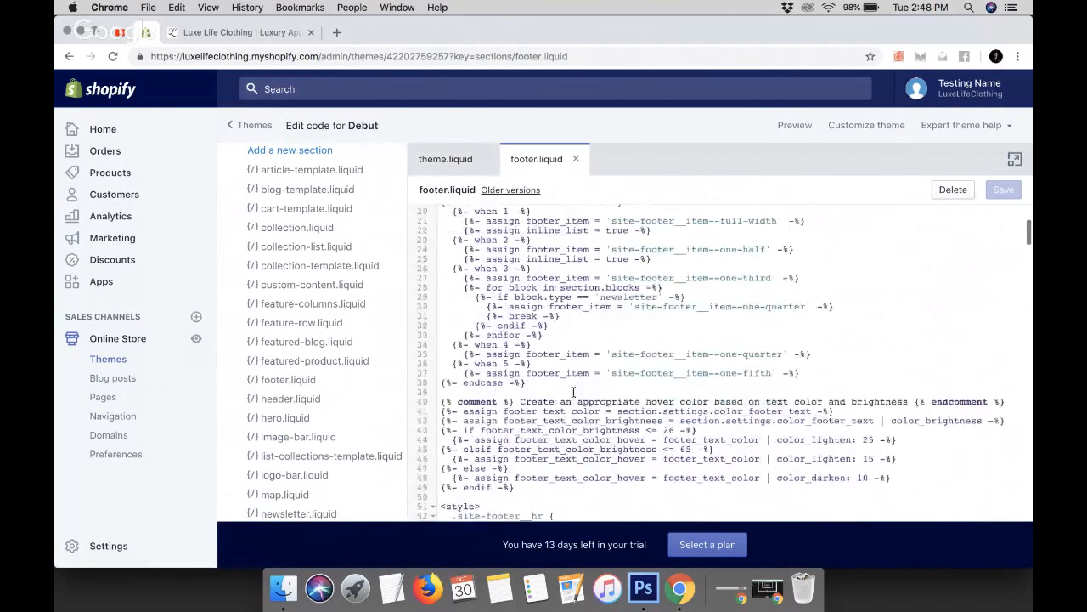
scroll(573, 393, "down", 7)
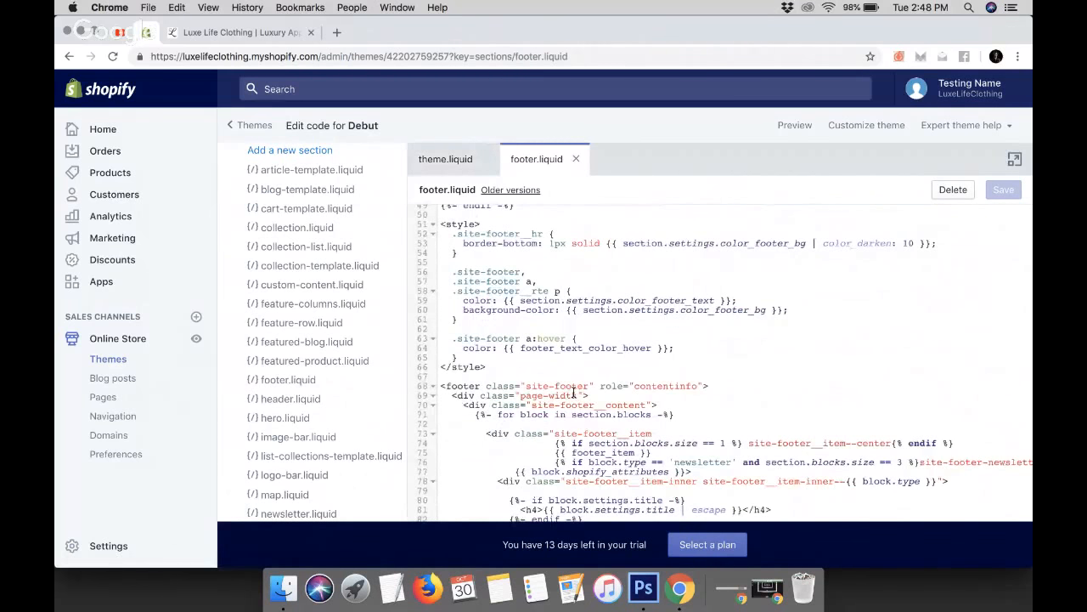
scroll(574, 393, "down", 4)
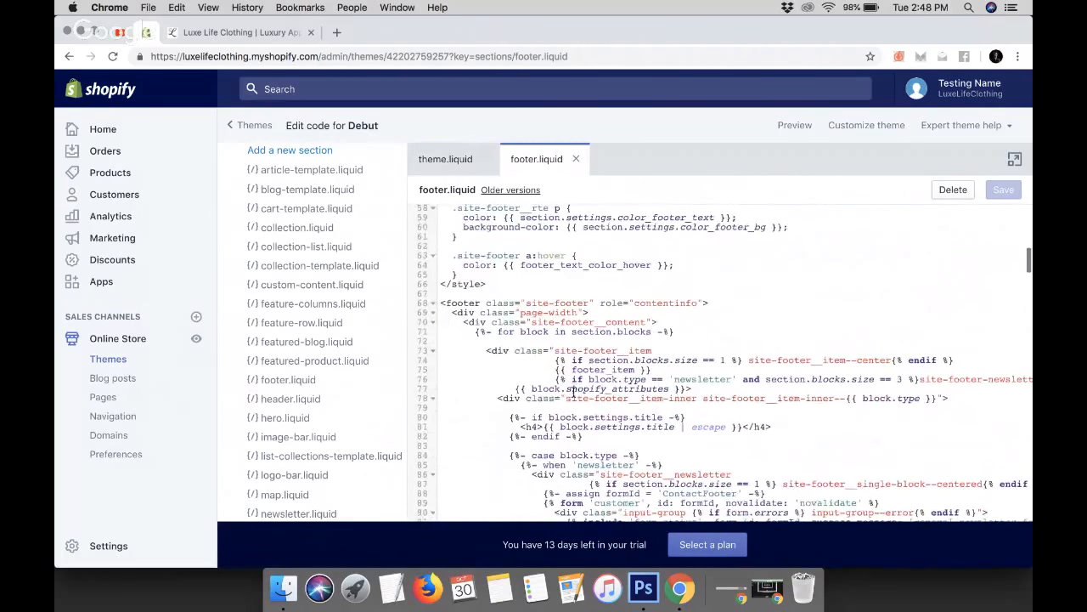
scroll(574, 392, "down", 5)
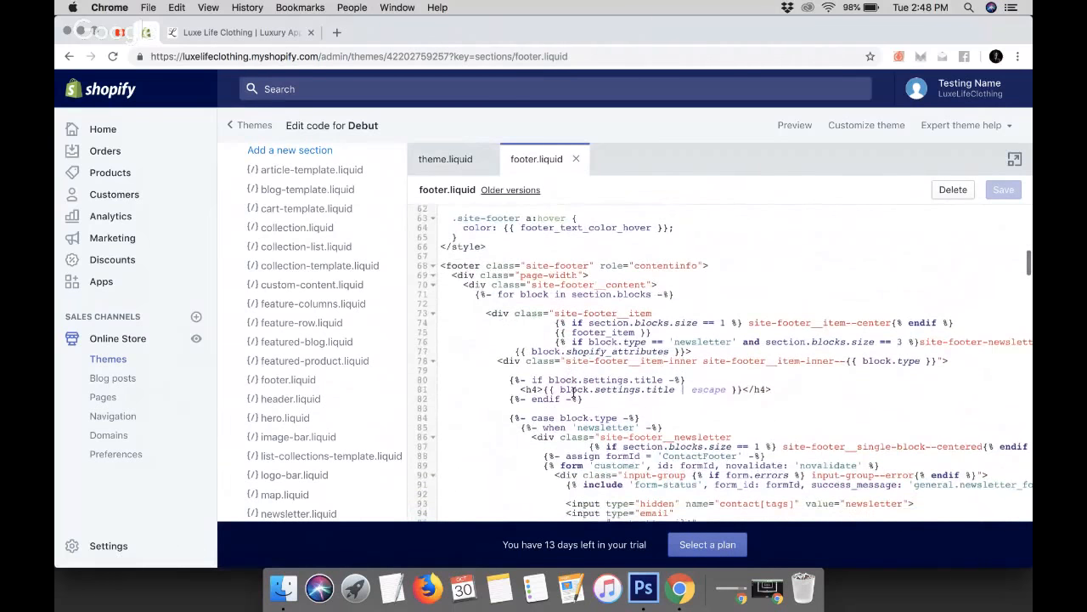
scroll(573, 393, "down", 3)
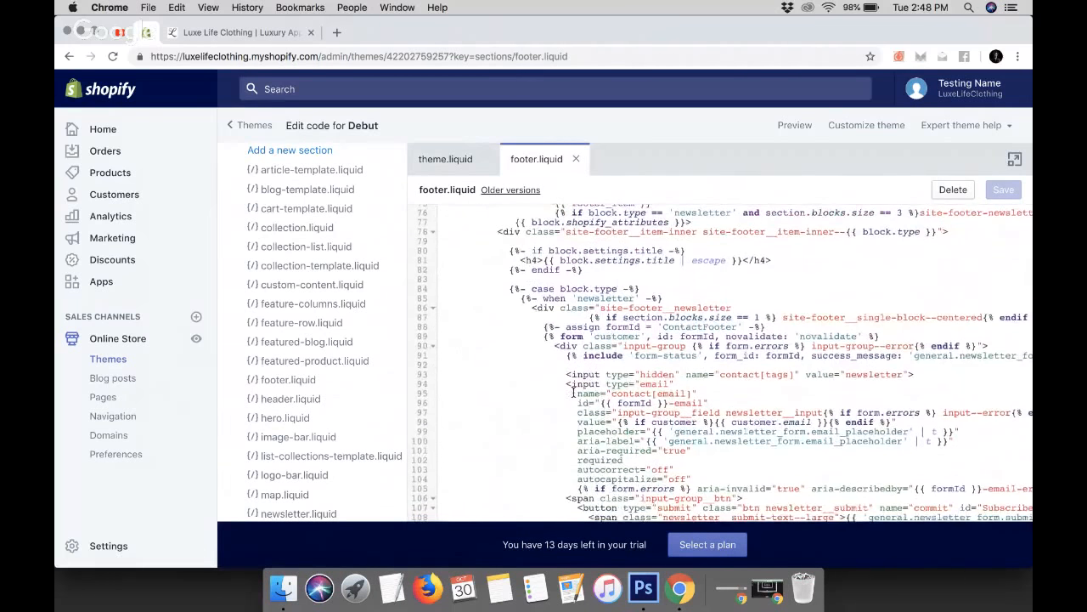
scroll(574, 392, "down", 5)
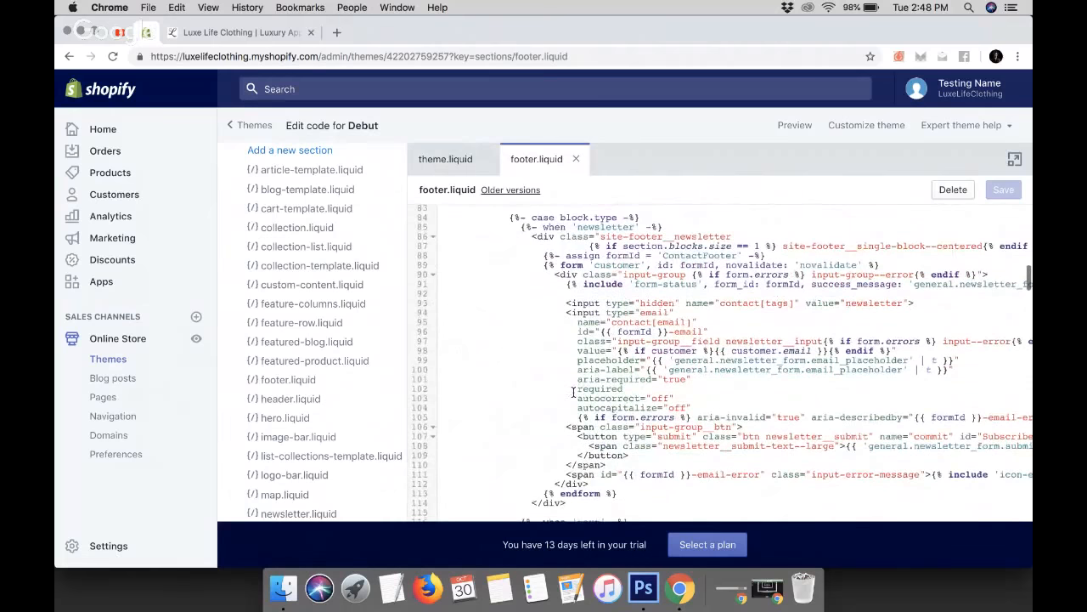
scroll(573, 393, "down", 5)
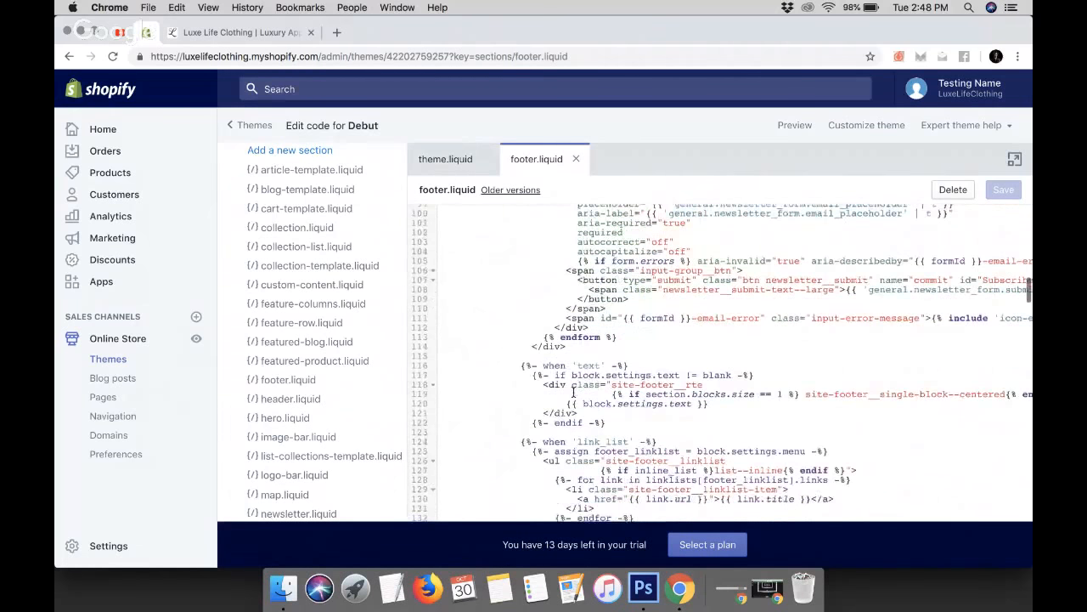
scroll(574, 393, "down", 7)
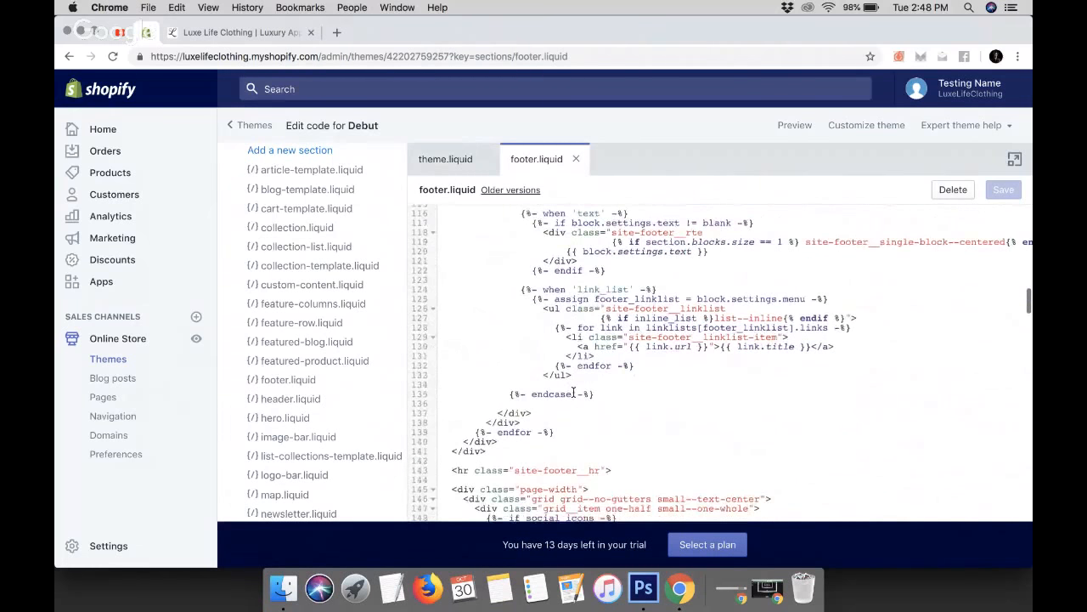
scroll(573, 393, "down", 3)
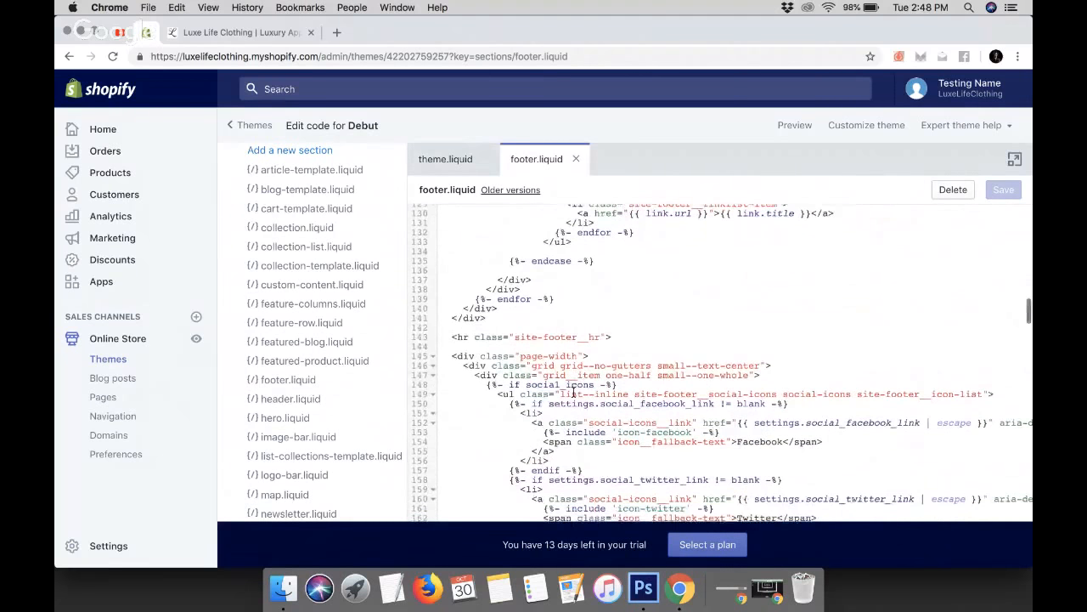
scroll(573, 393, "down", 5)
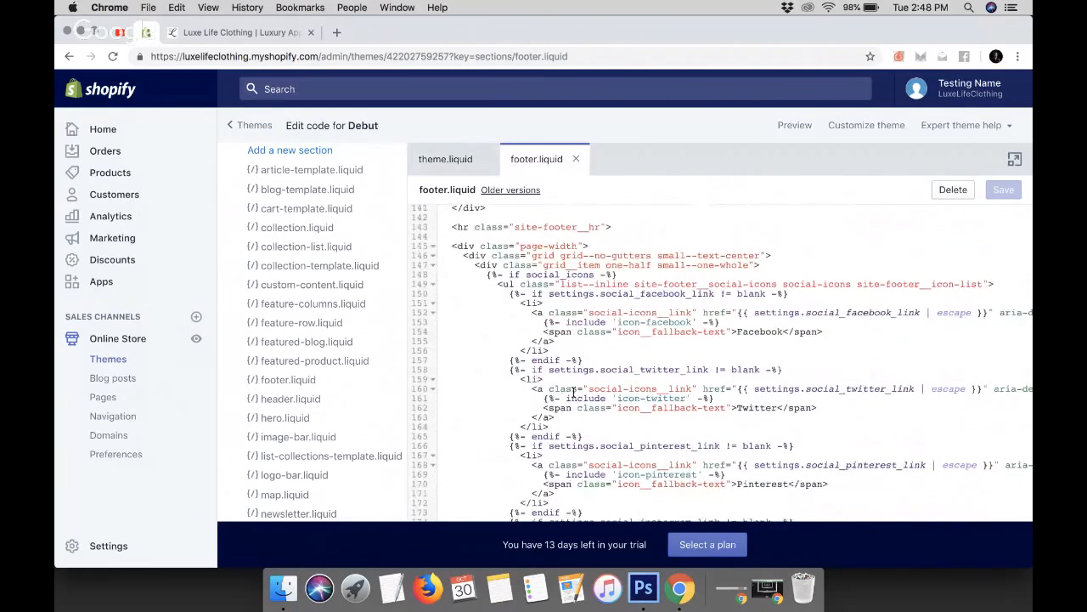
scroll(574, 393, "down", 4)
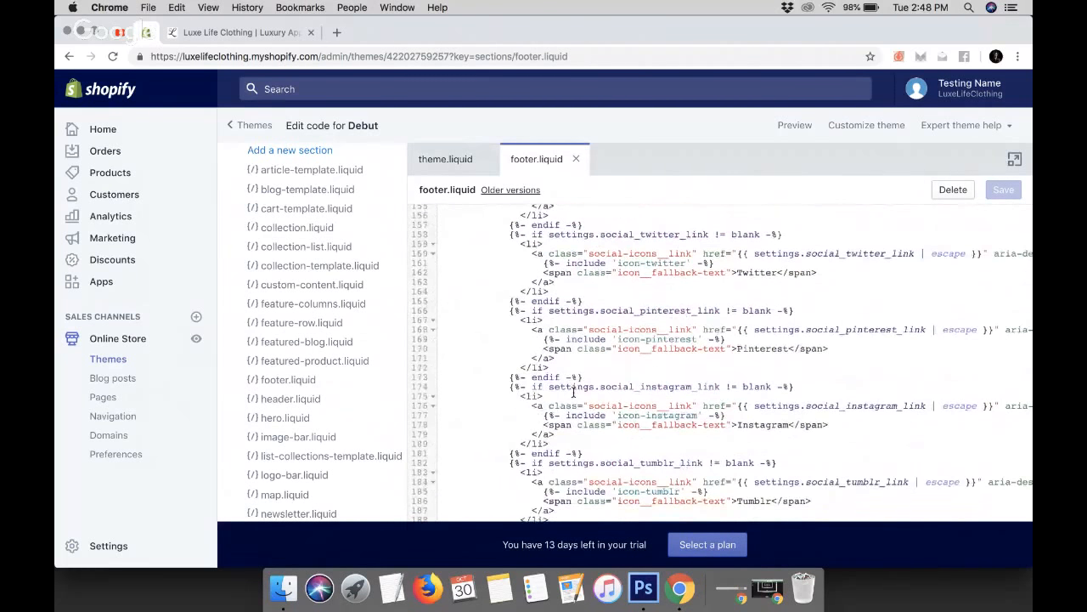
scroll(574, 392, "down", 1)
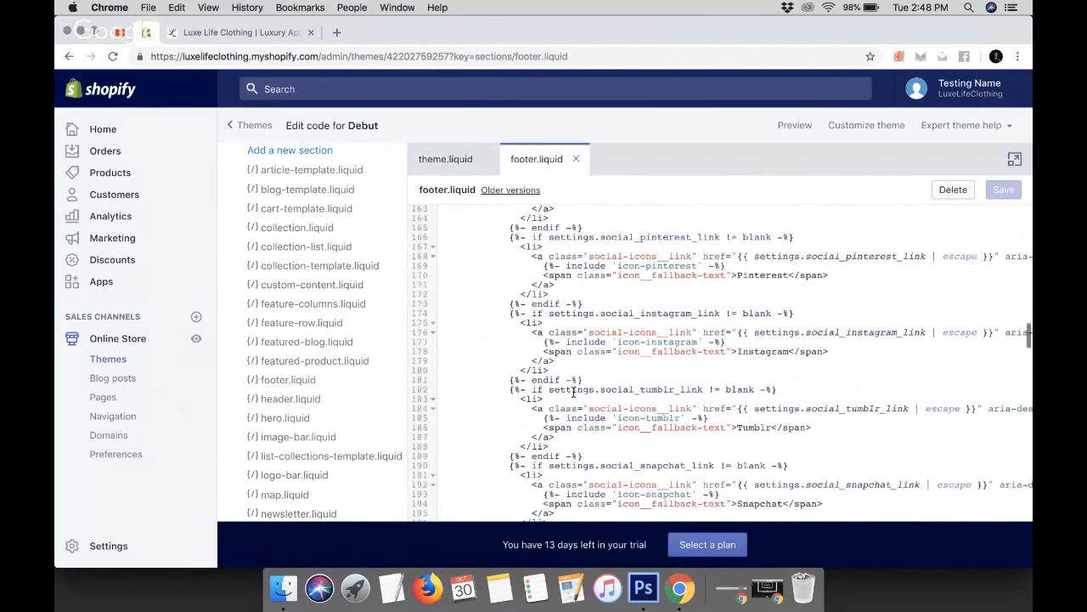
scroll(574, 392, "down", 8)
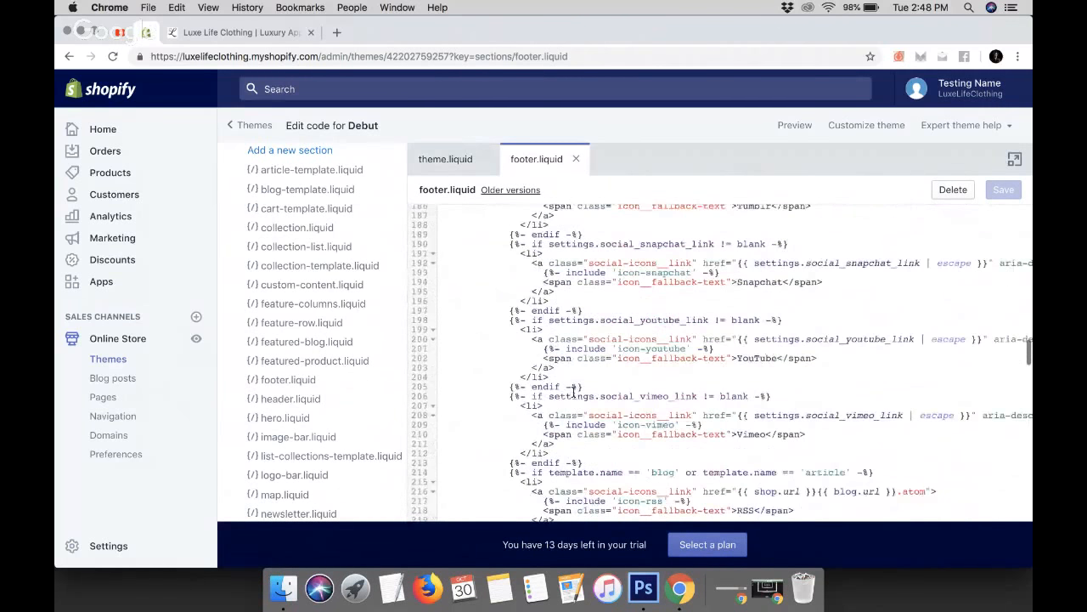
scroll(573, 393, "down", 1)
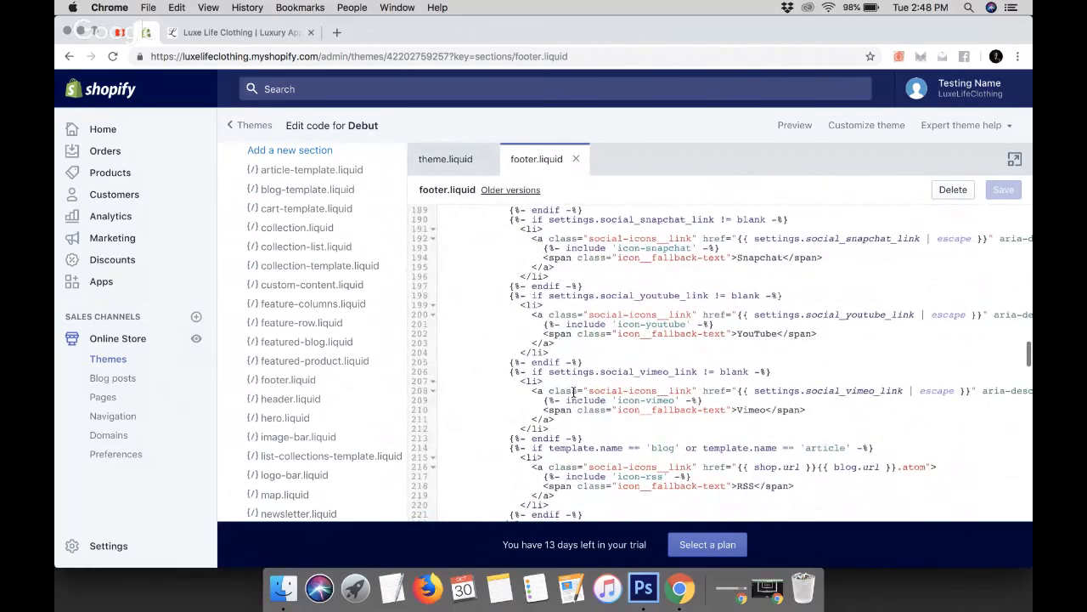
scroll(574, 393, "down", 4)
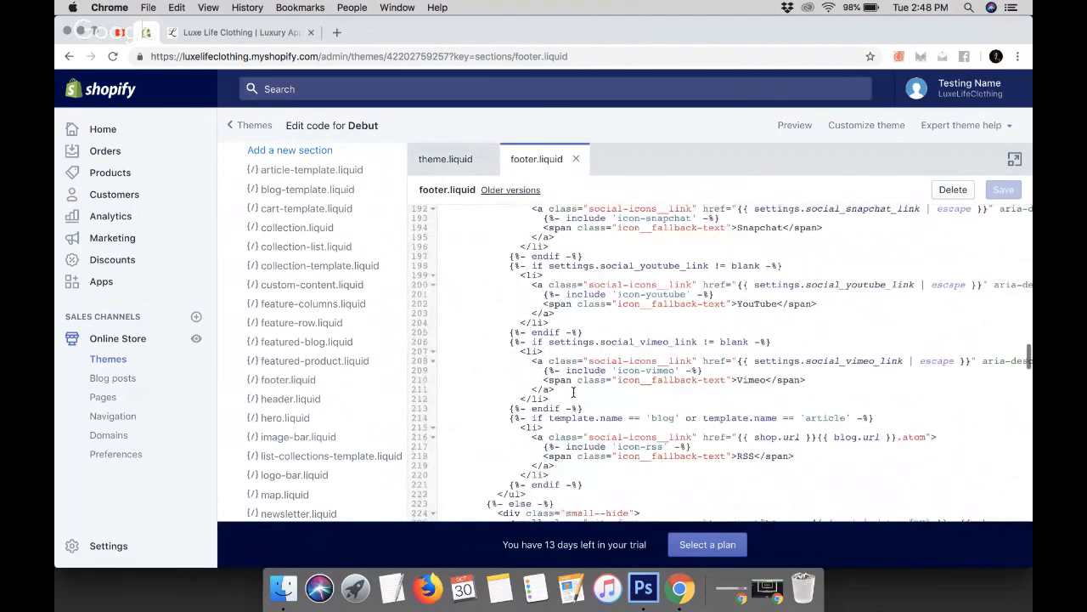
scroll(573, 392, "down", 1)
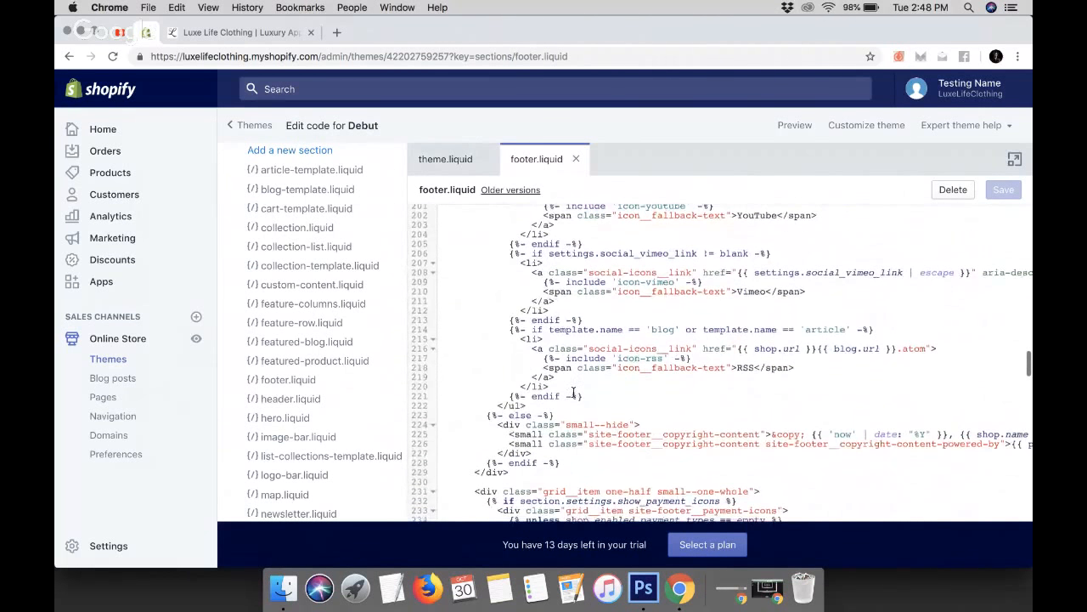
scroll(782, 421, "right", 1)
scroll(782, 421, "right", 5)
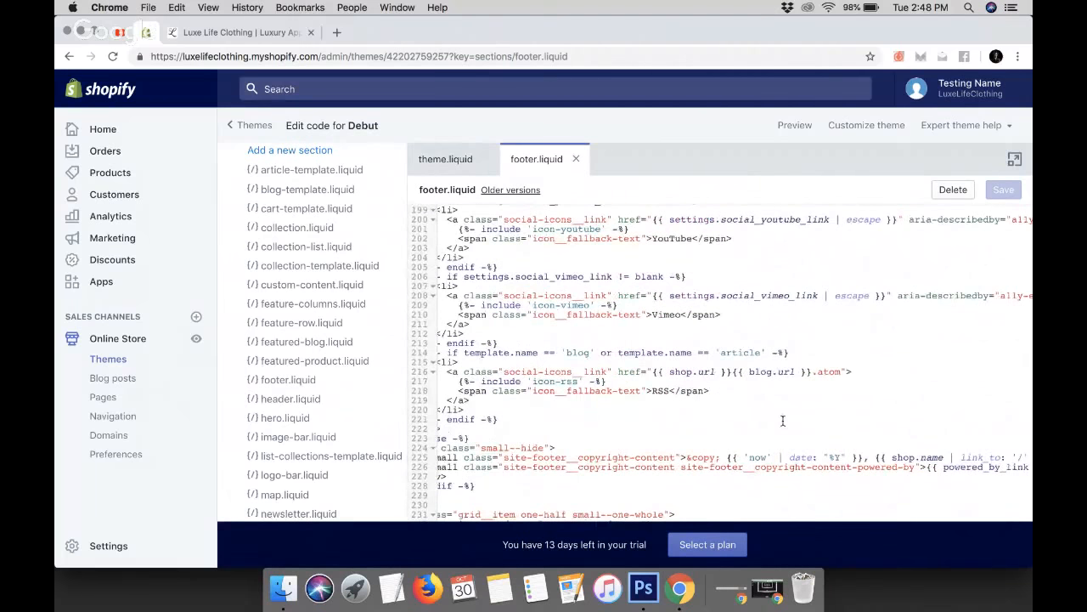
scroll(783, 421, "left", 5)
scroll(783, 421, "down", 1)
scroll(782, 421, "left", 5)
scroll(782, 421, "down", 2)
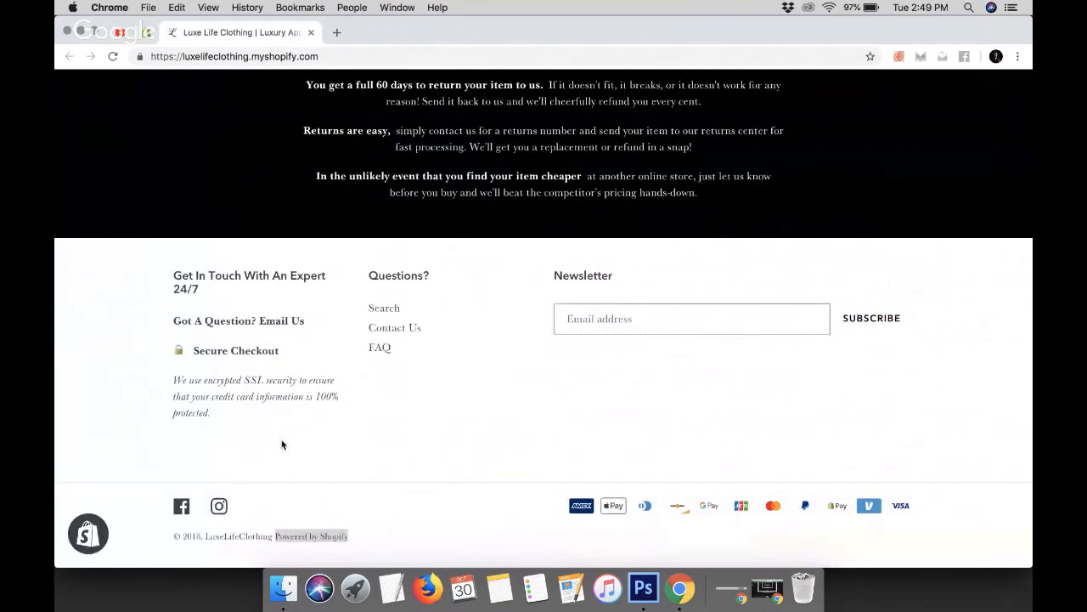
left_click(407, 456)
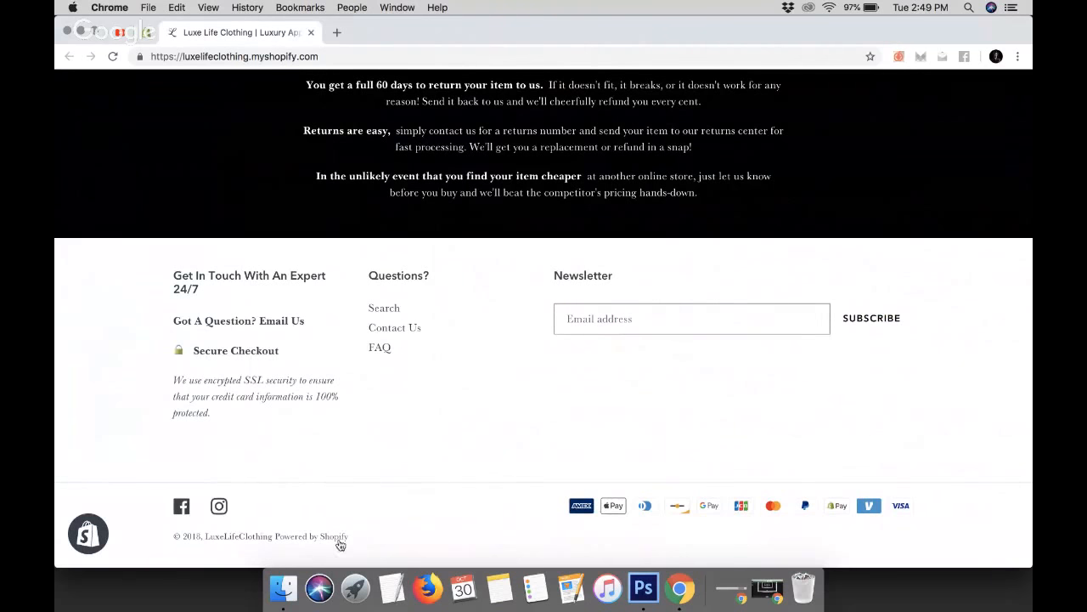
left_click(149, 38)
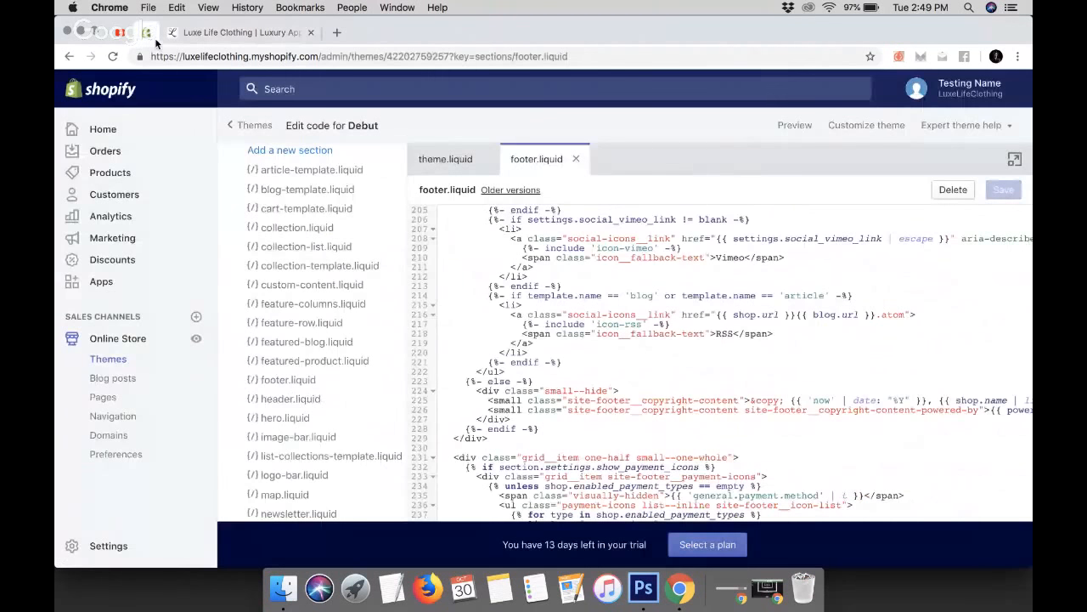
Delete the {{ powered_by_link }} output from the footer's powered-by copyright line and save footer.liquid
scroll(817, 423, "right", 5)
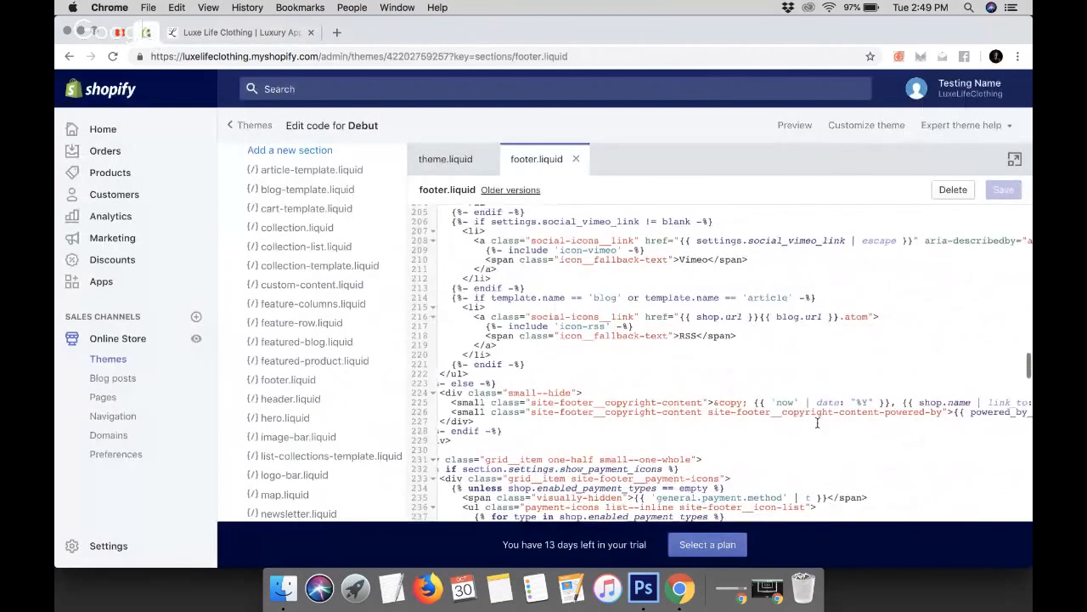
scroll(817, 422, "right", 5)
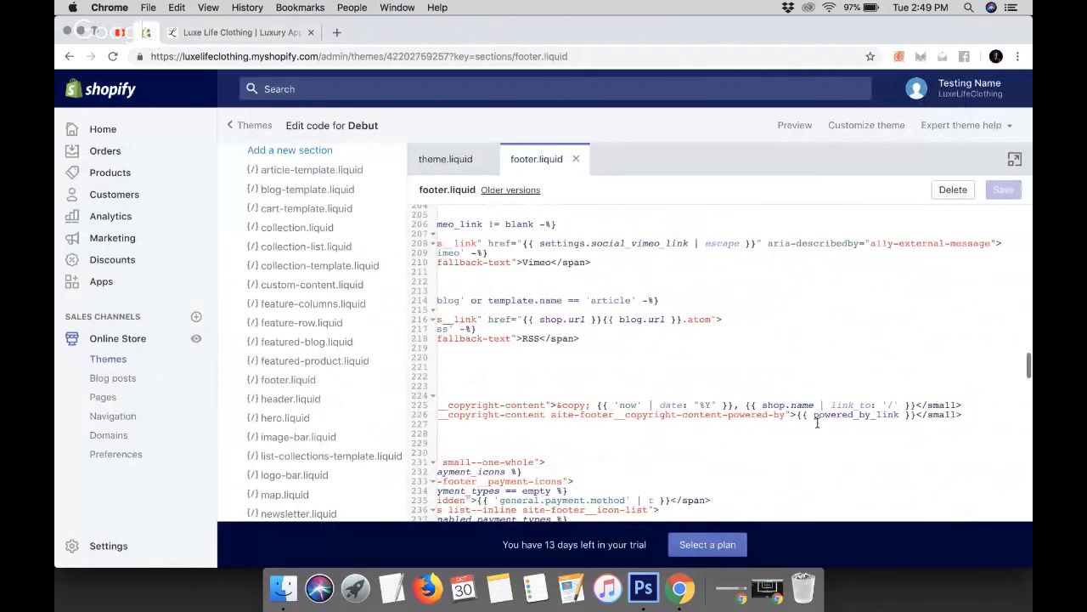
left_click_drag(967, 414, 798, 412)
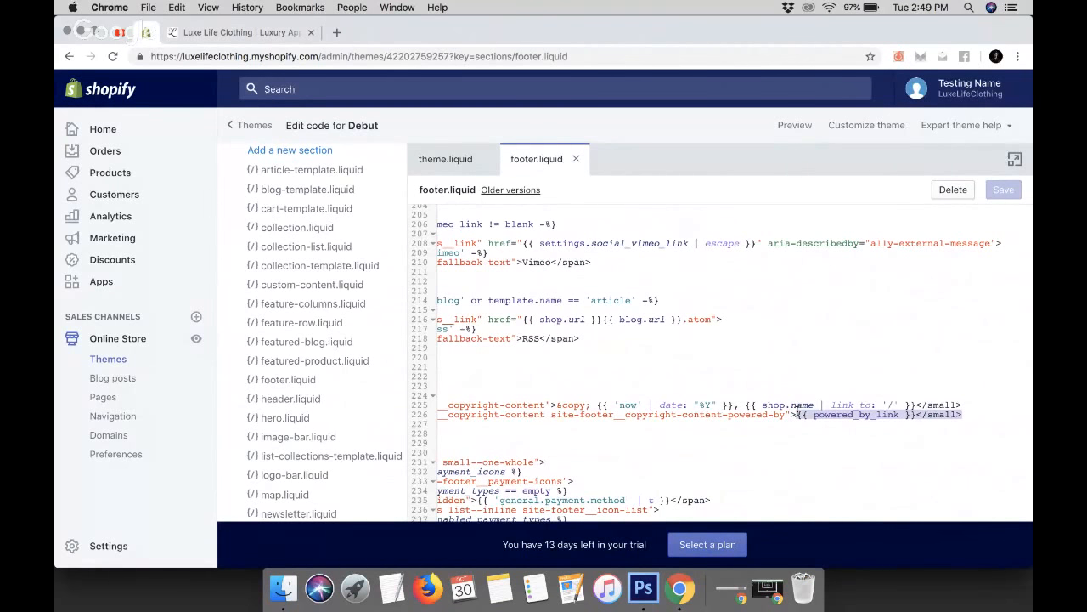
left_click(860, 415)
left_click_drag(916, 415, 797, 414)
left_click(915, 415)
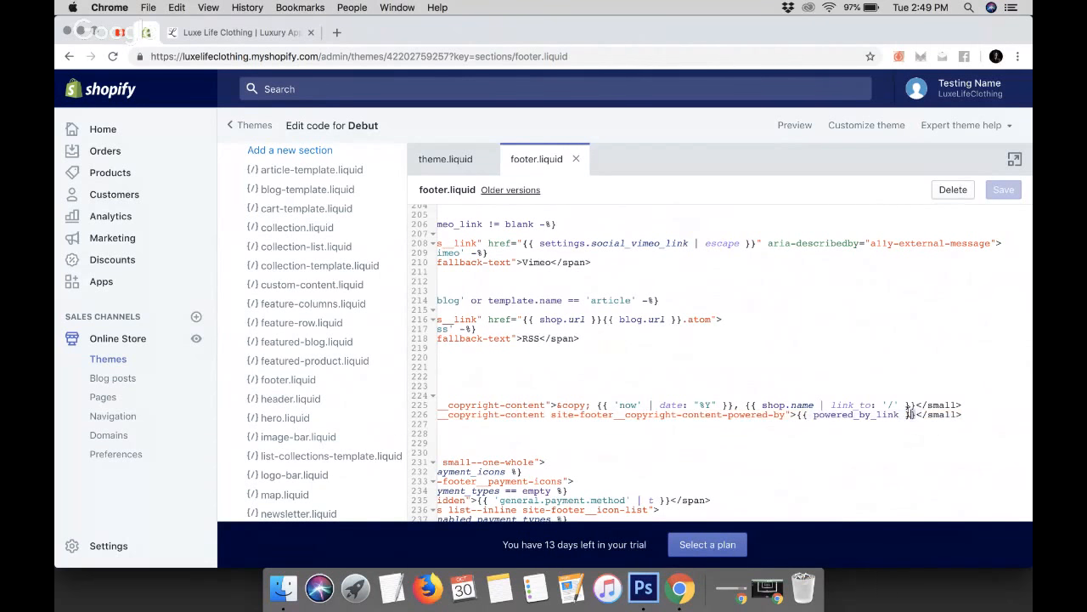
left_click_drag(906, 414, 803, 414)
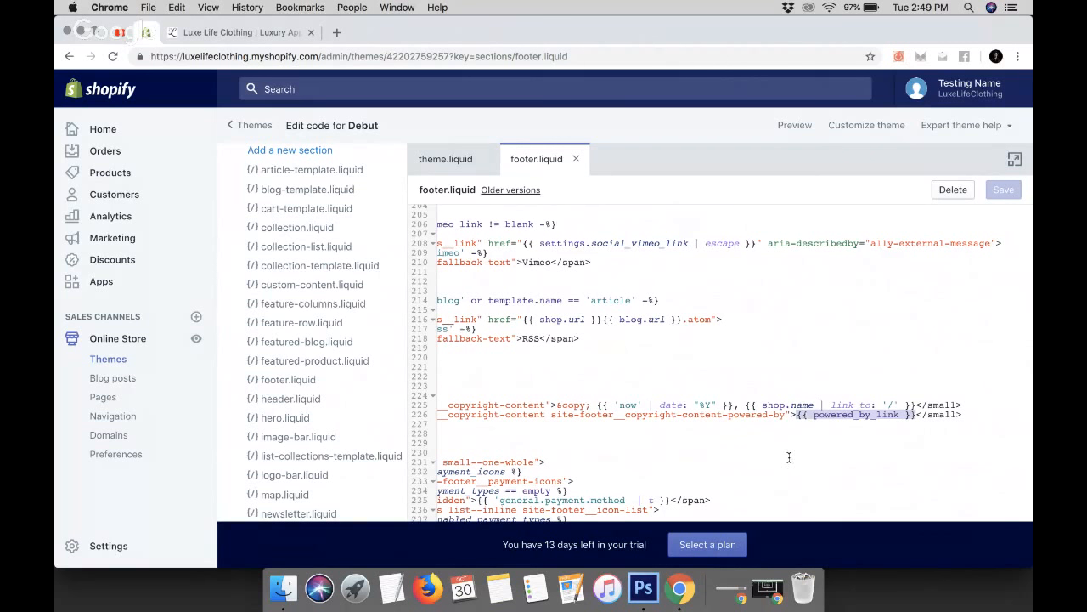
key("BackSpace")
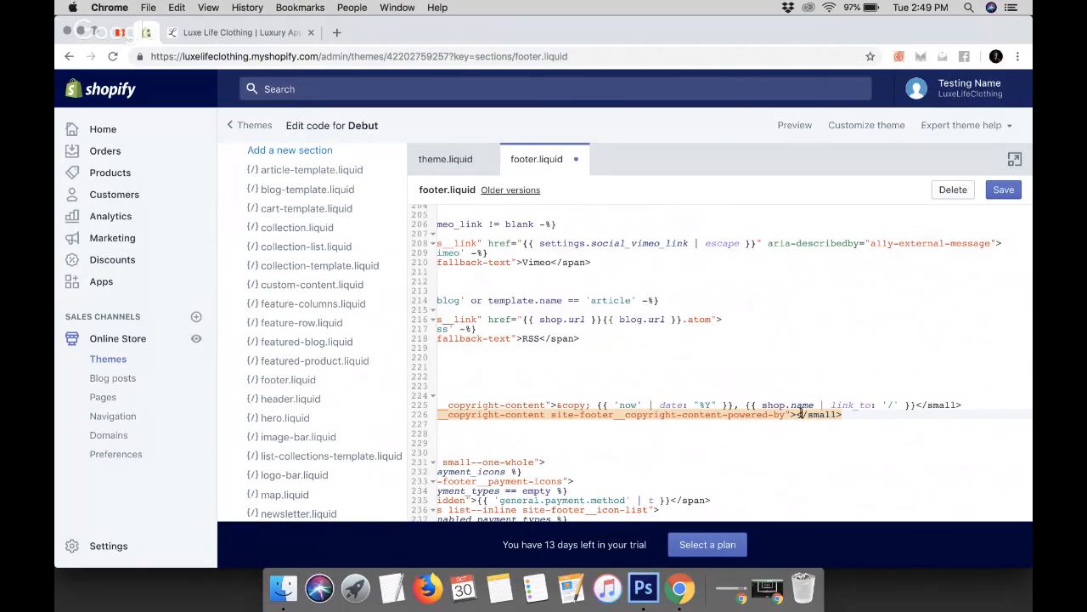
left_click_drag(801, 413, 794, 414)
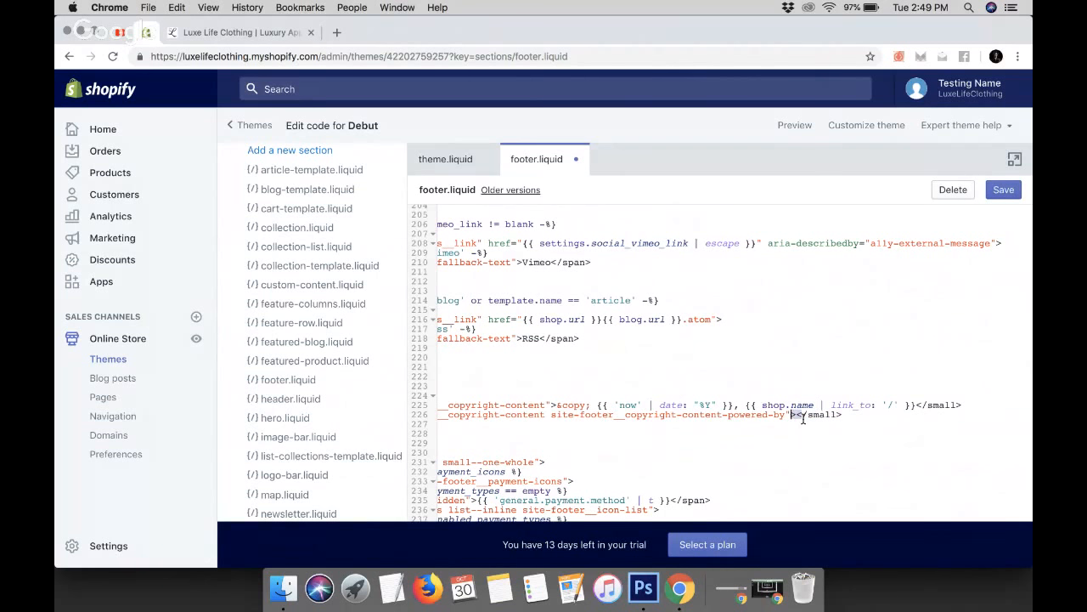
left_click(803, 422)
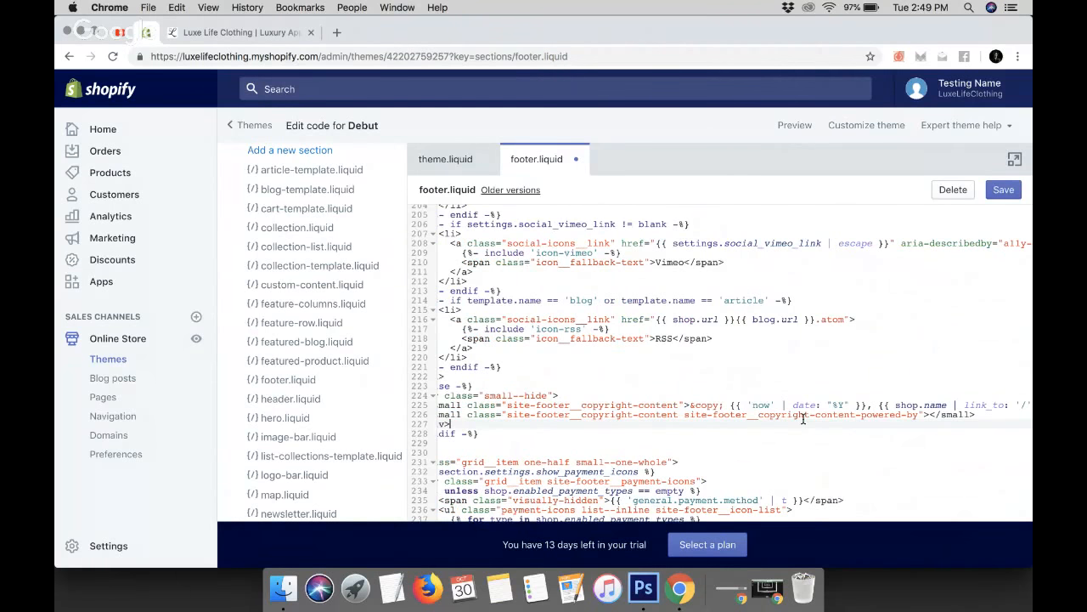
left_click(1003, 194)
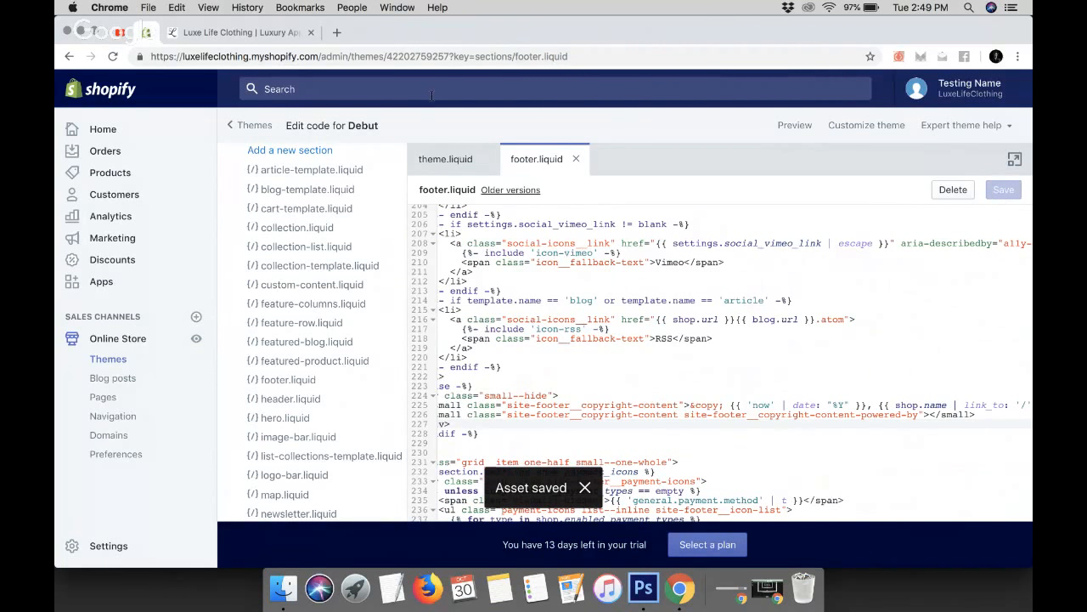
Reload the storefront to check the footer's copyright line, then return to the footer.liquid code
left_click(213, 32)
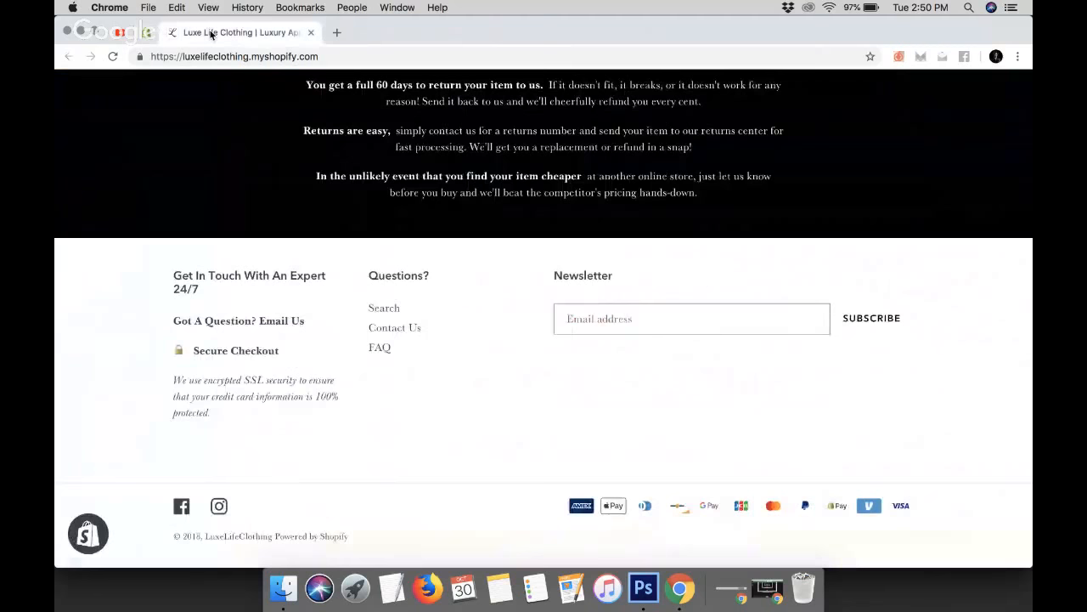
left_click(113, 57)
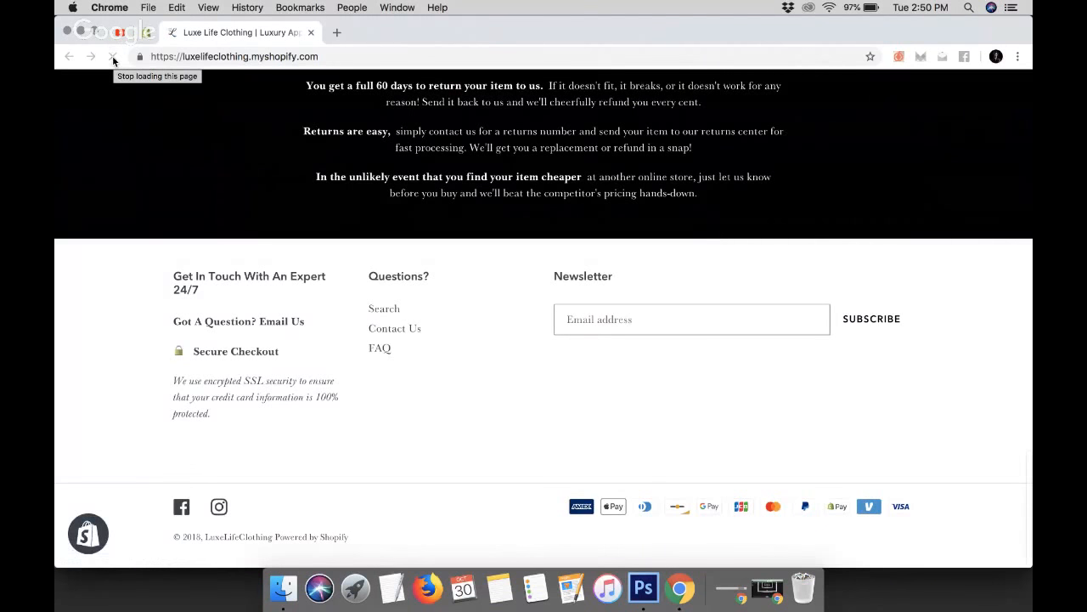
left_click(111, 58)
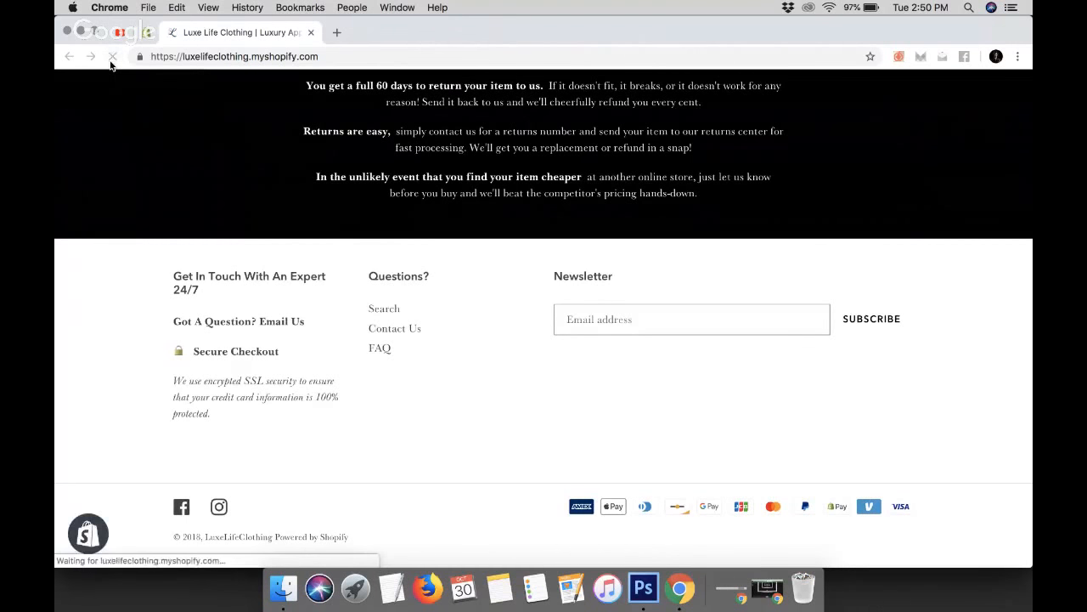
left_click(112, 58)
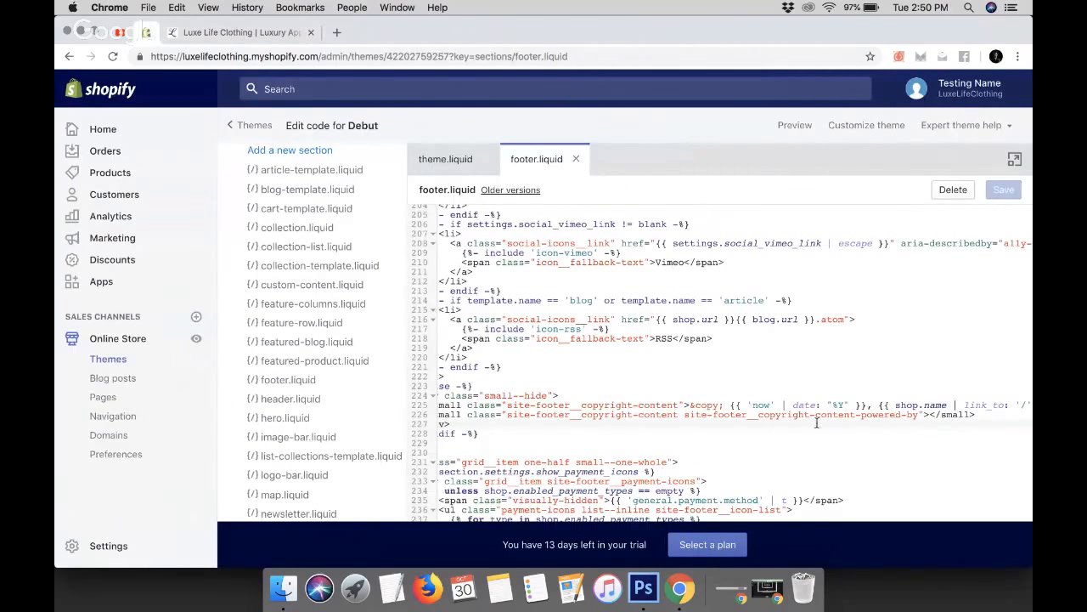
scroll(816, 423, "left", 5)
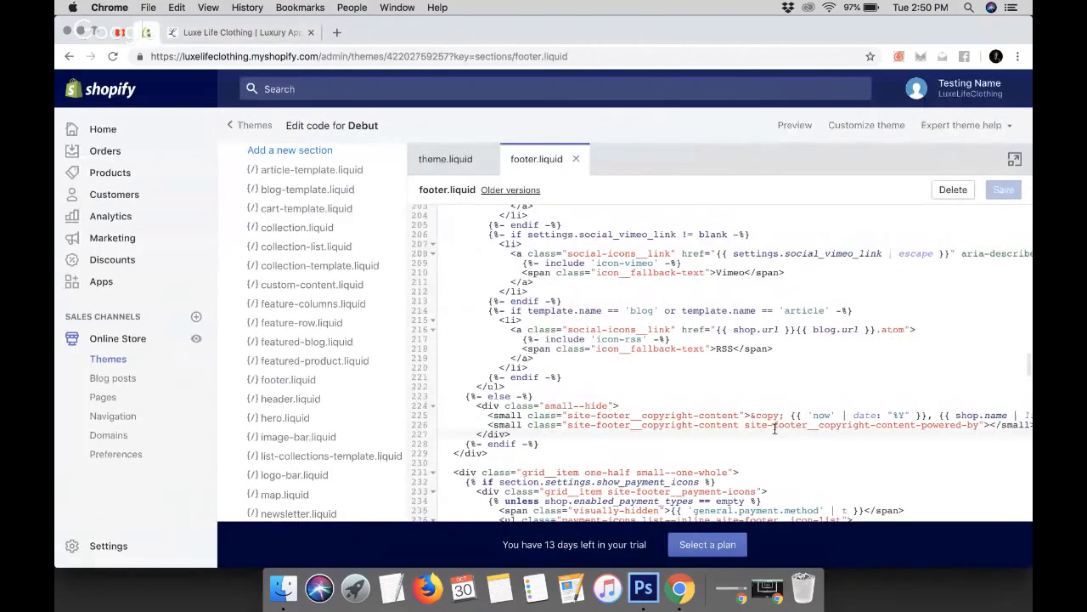
Paste the {{ powered_by_link }} output back at the end of line 226's powered-by small element in footer.liquid
scroll(774, 429, "right", 4)
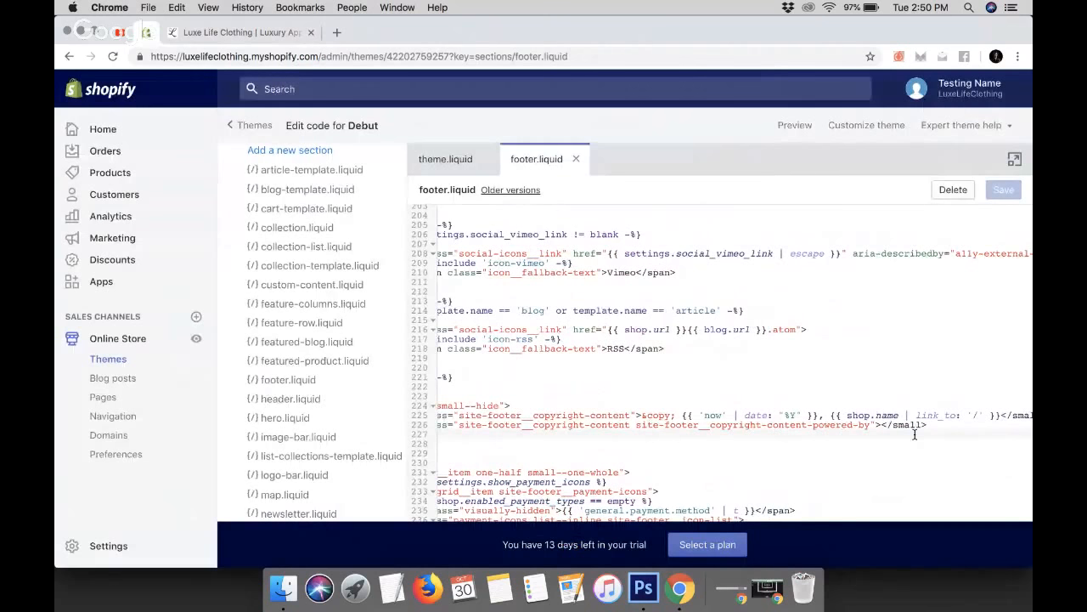
left_click(894, 424)
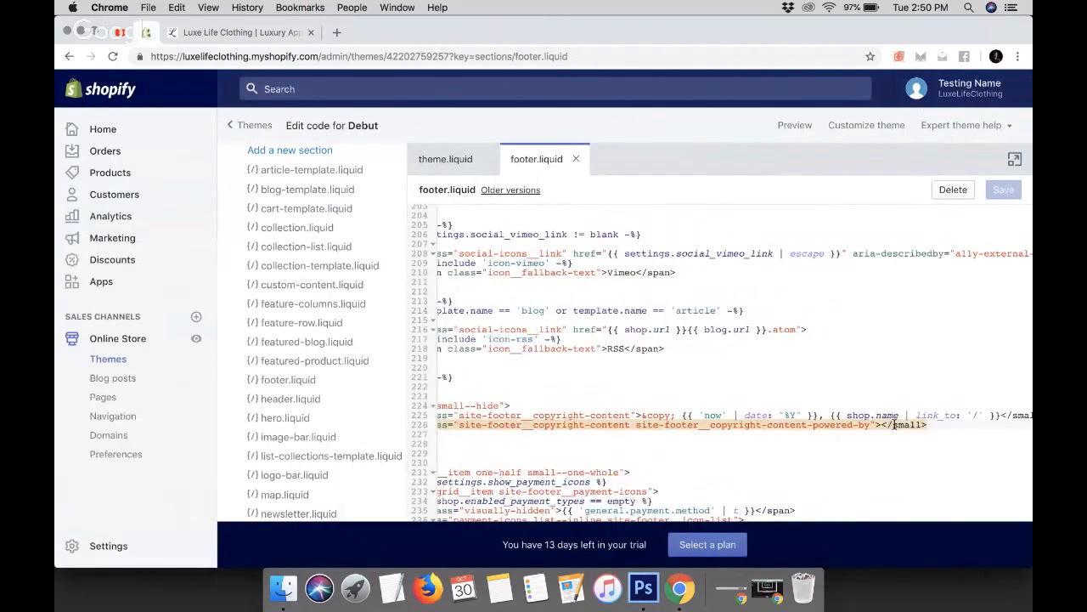
type("{{ powered_by_link }}")
scroll(894, 424, "down", 1)
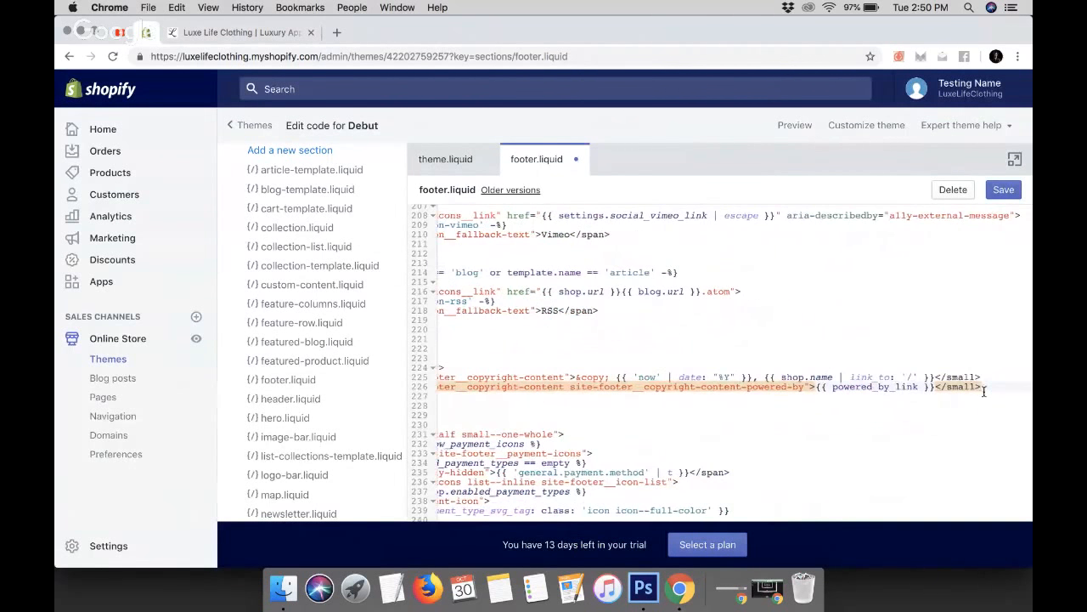
Select the whole powered-by copyright small element on line 226, delete it, and save footer.liquid
left_click(828, 404)
left_click_drag(829, 403, 509, 384)
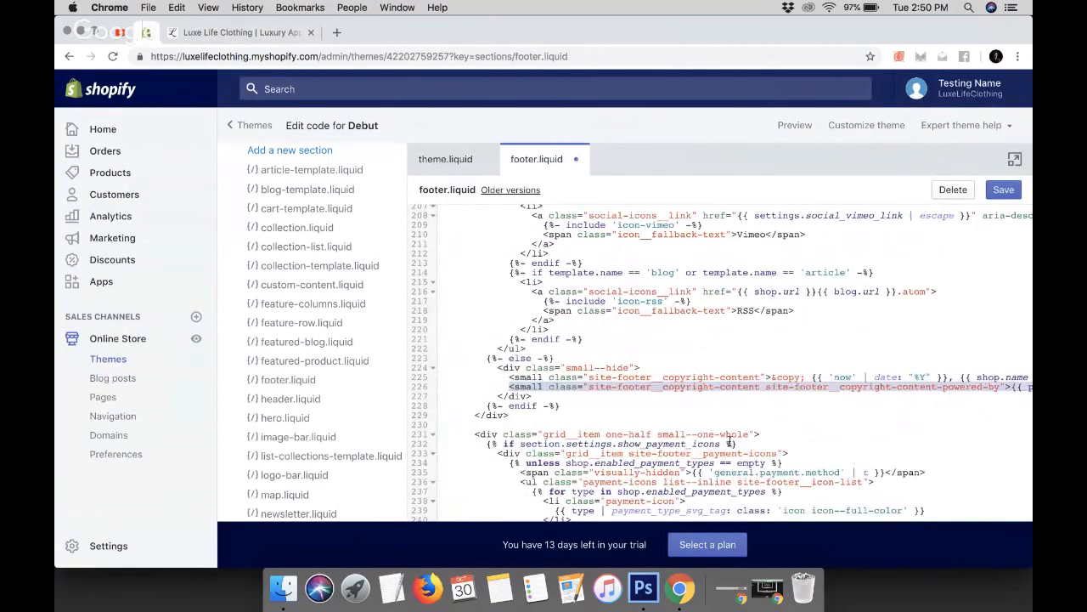
scroll(729, 441, "right", 5)
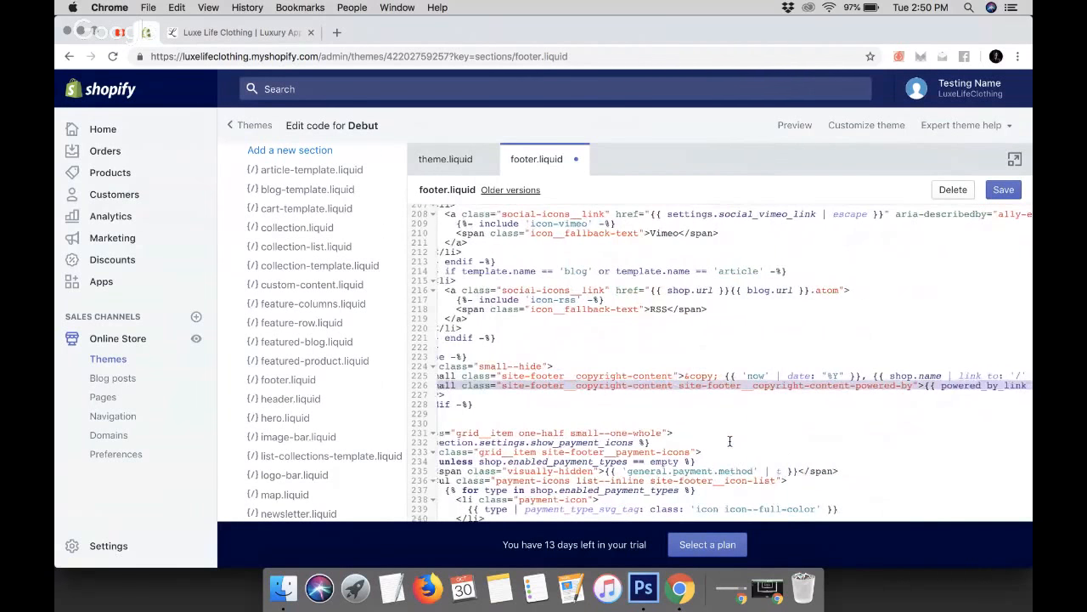
scroll(729, 441, "left", 5)
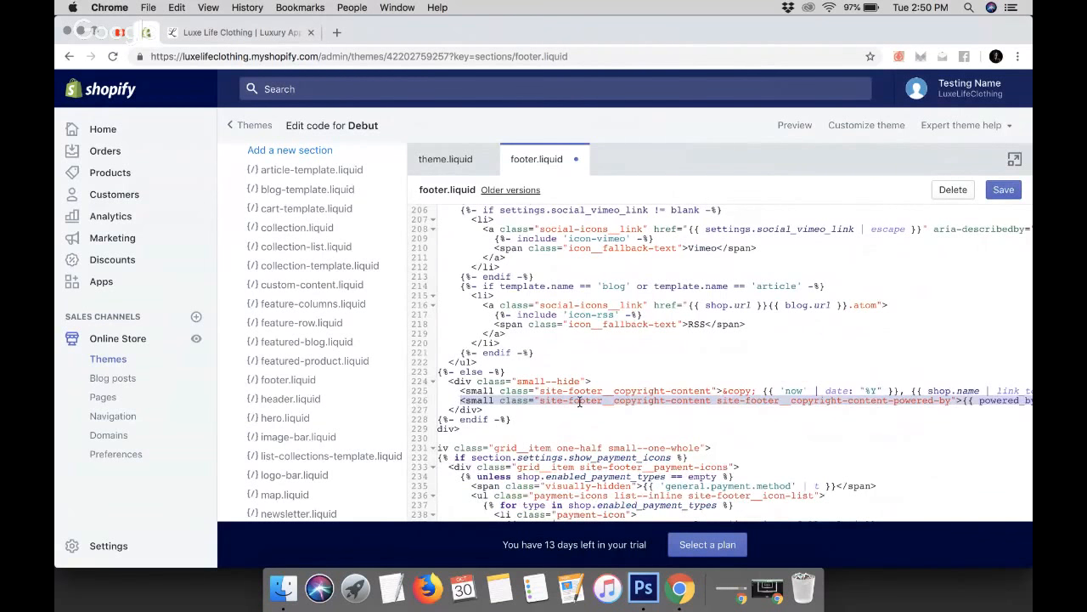
scroll(580, 401, "right", 3)
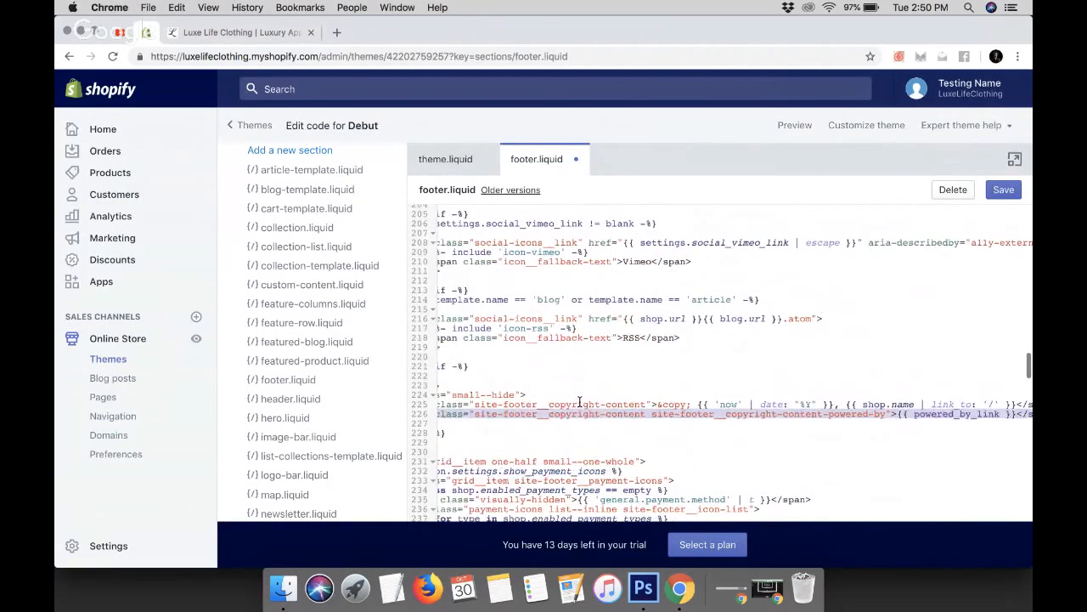
scroll(891, 437, "right", 5)
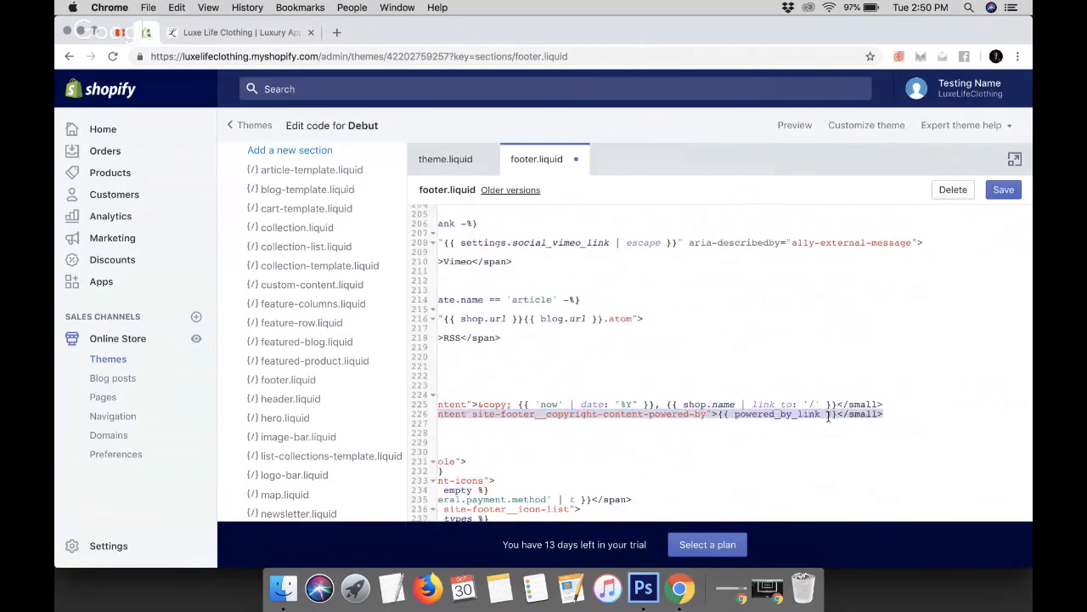
scroll(873, 438, "left", 6)
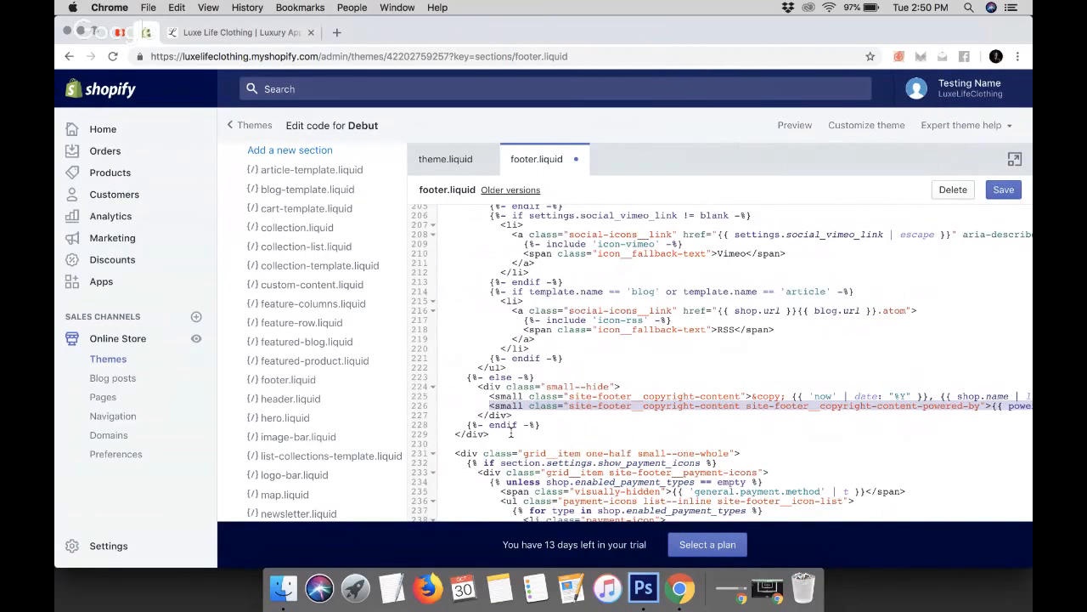
key("BackSpace")
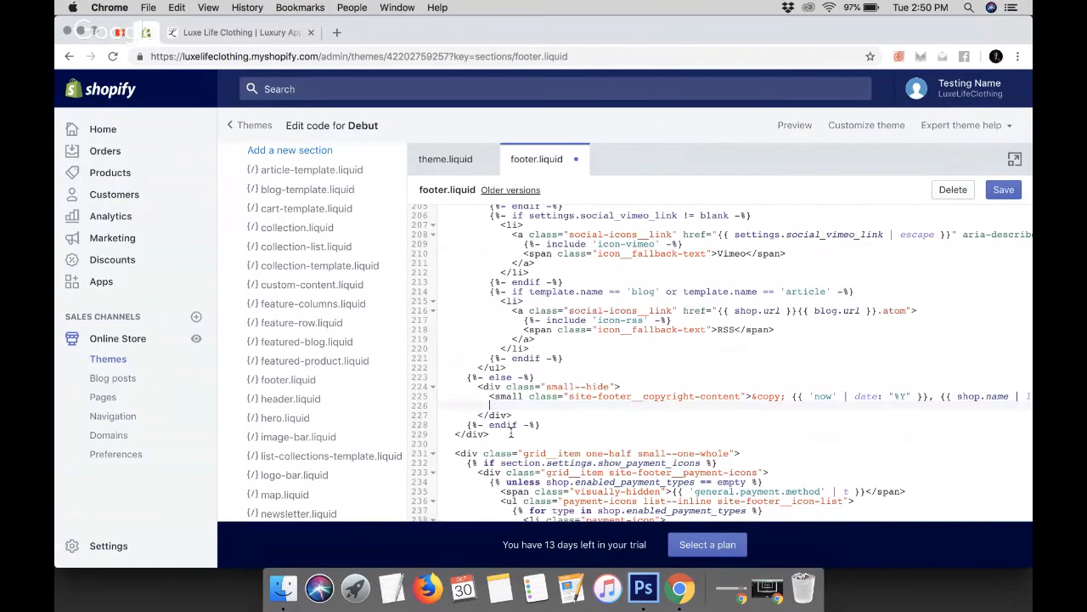
left_click(1006, 201)
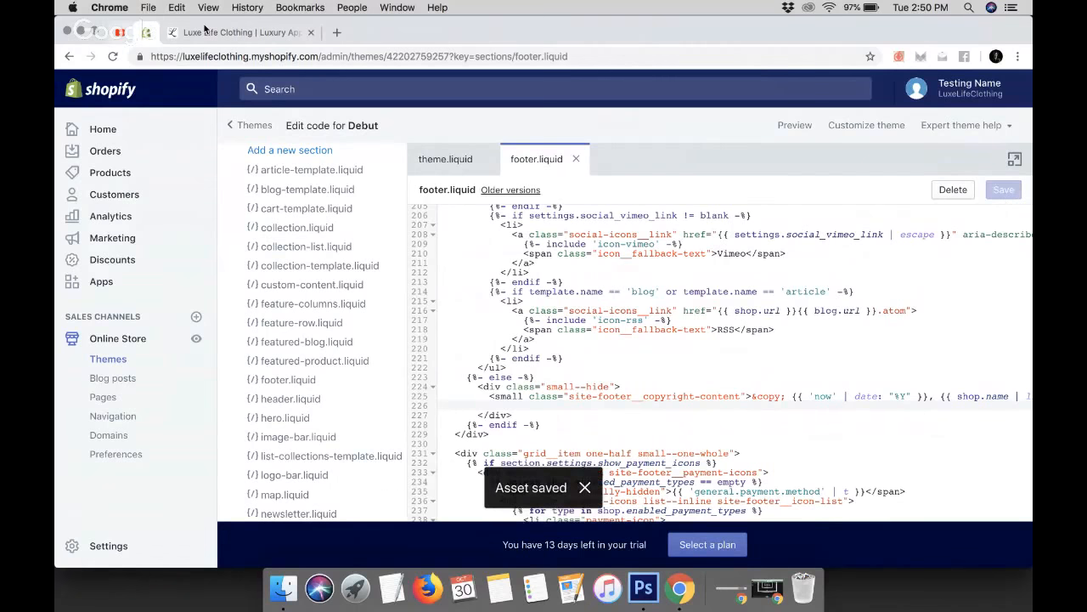
Reload the storefront to check the footer's copyright line, then return to the code editor
left_click(209, 31)
left_click(113, 57)
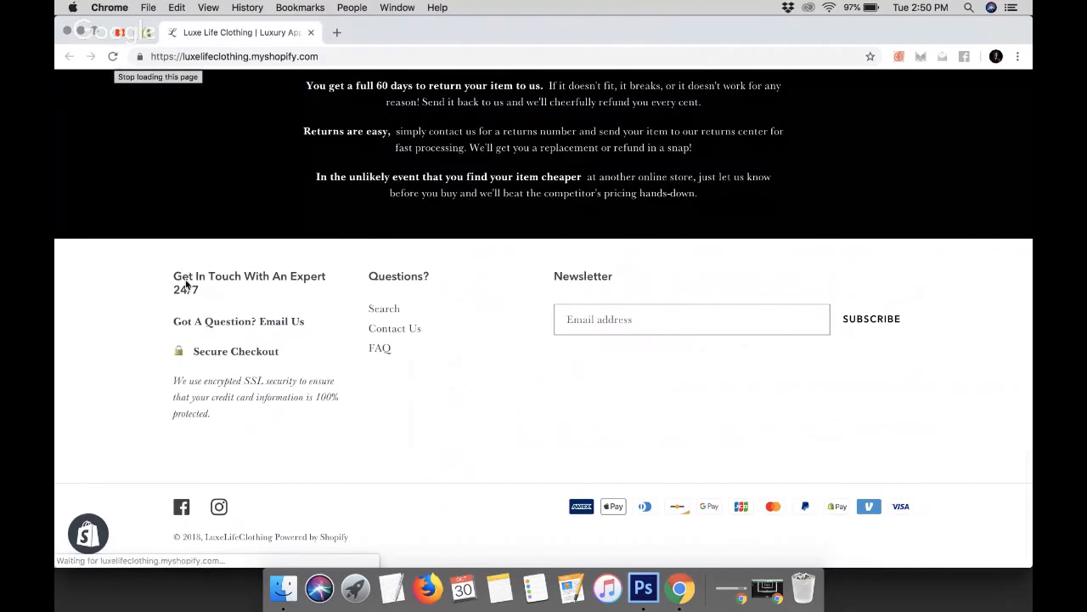
left_click(113, 58)
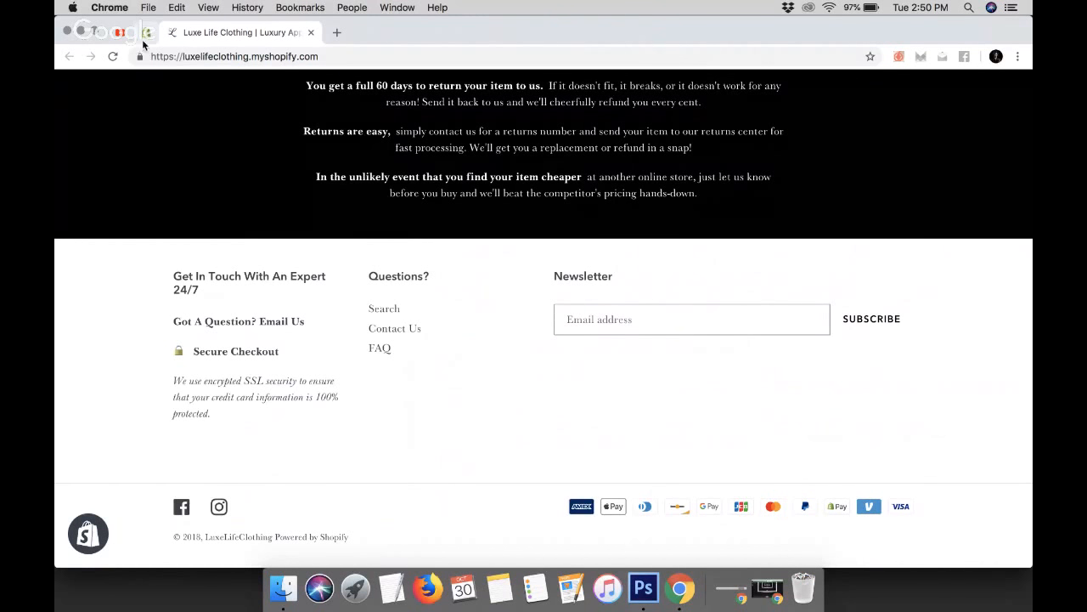
left_click(113, 56)
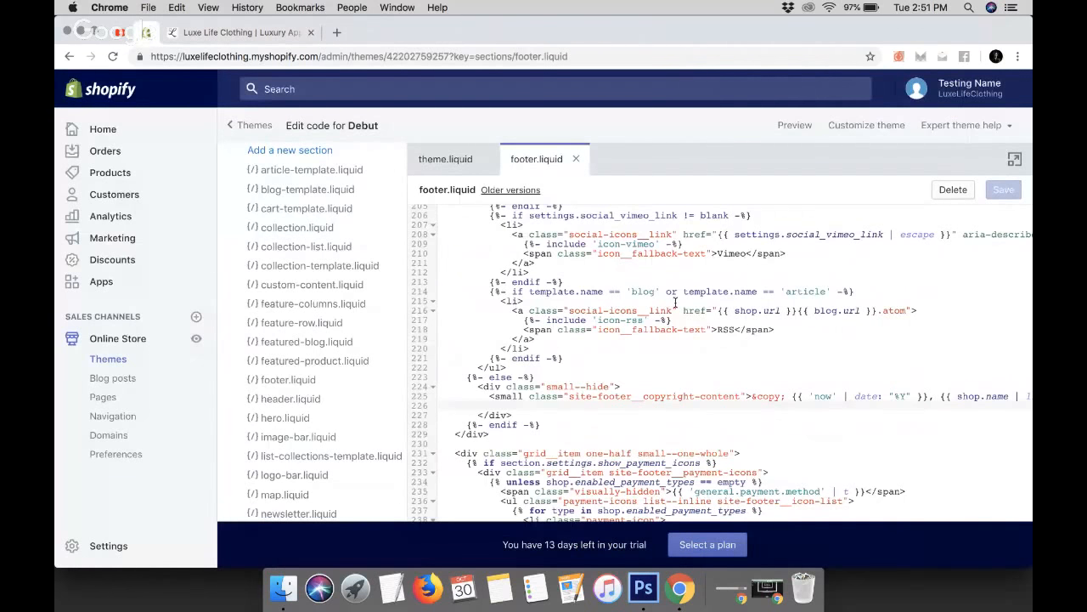
Undo the line 226 deletion, delete the powered-by line again, and save footer.liquid
scroll(676, 301, "down", 5)
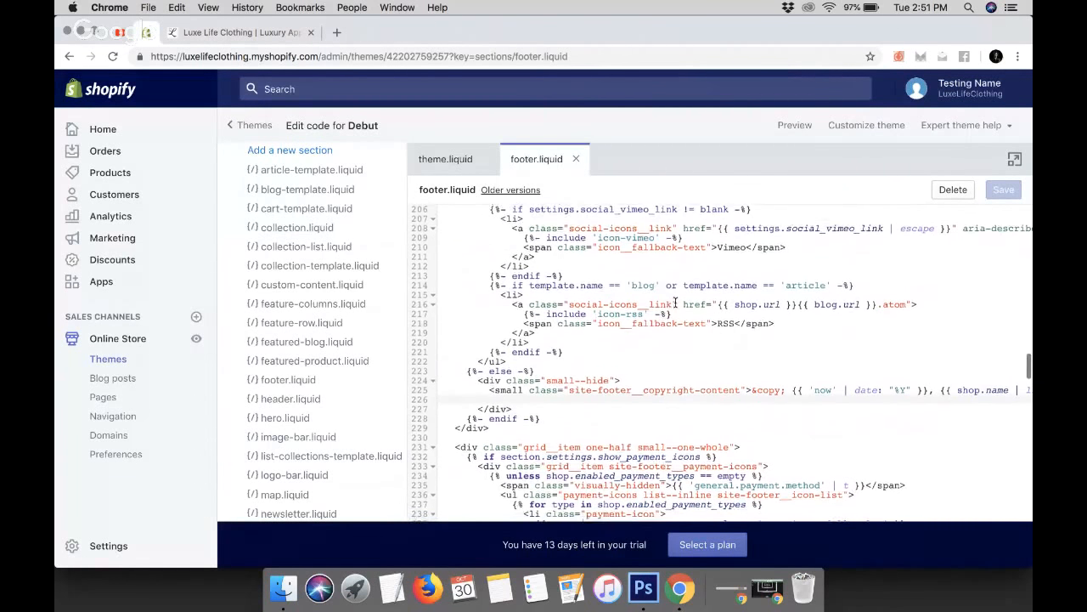
scroll(676, 302, "down", 5)
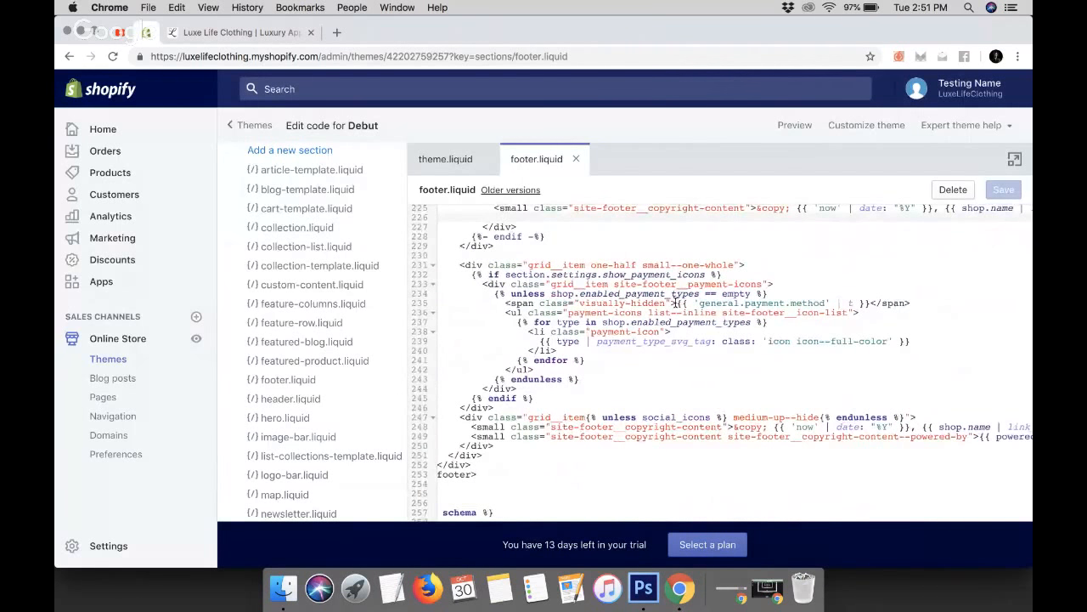
scroll(676, 302, "up", 7)
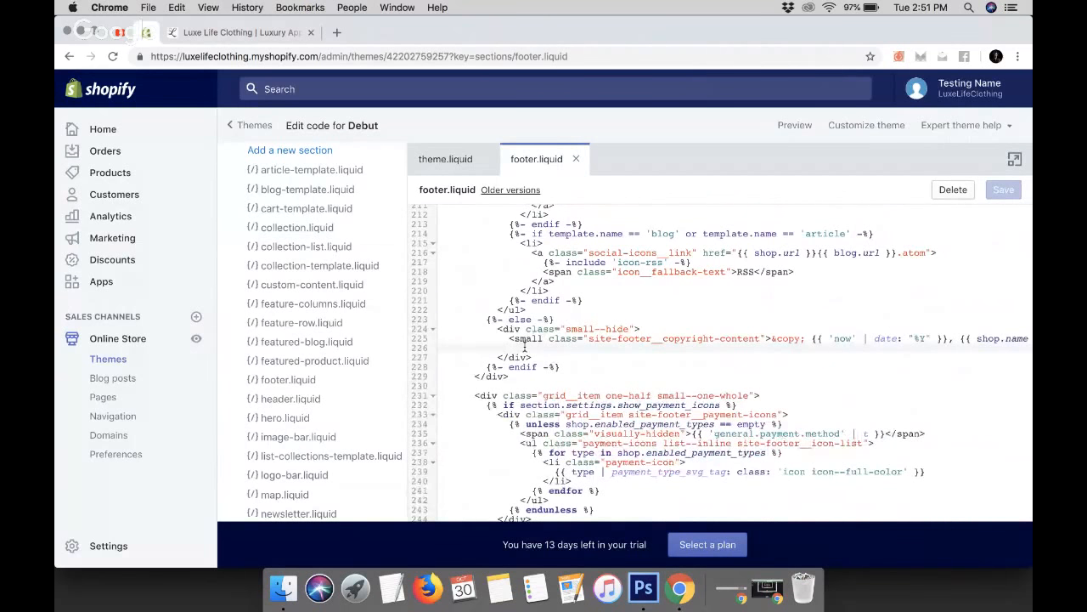
scroll(792, 345, "right", 5)
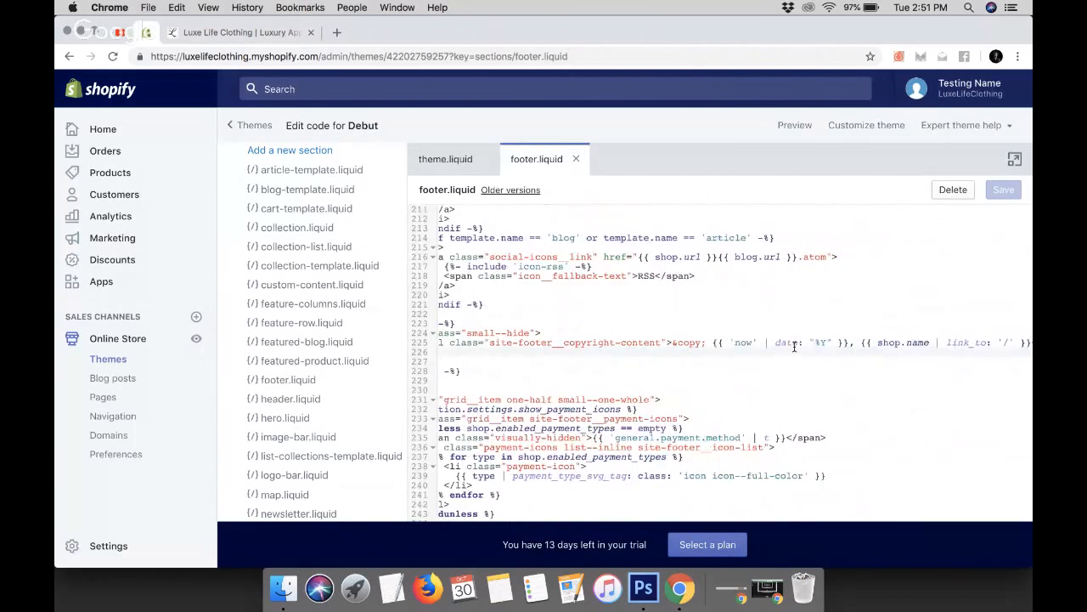
scroll(821, 351, "left", 2)
key("super+z")
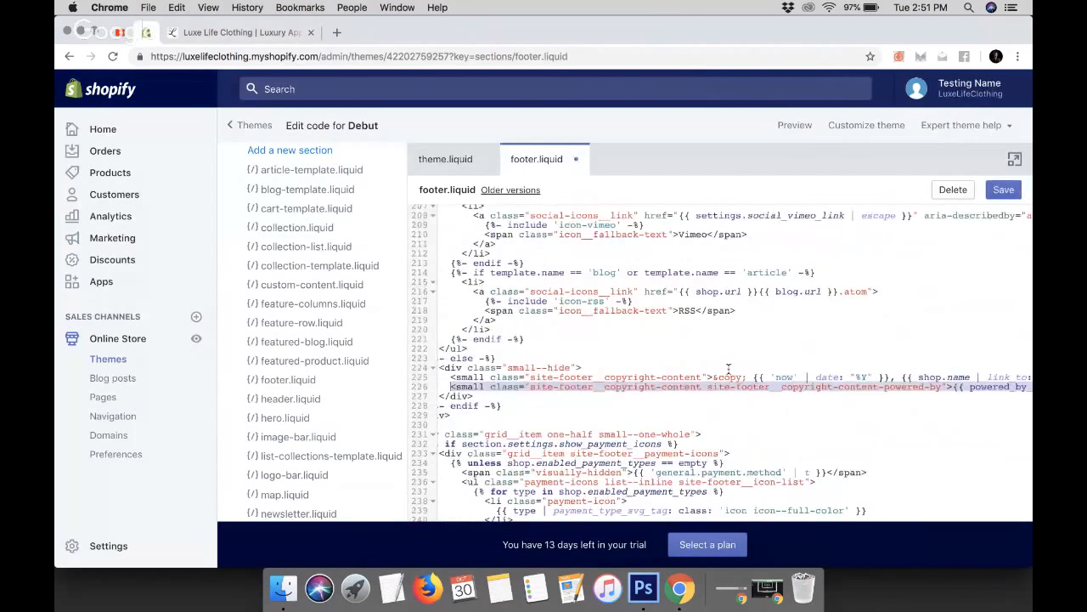
scroll(858, 415, "right", 4)
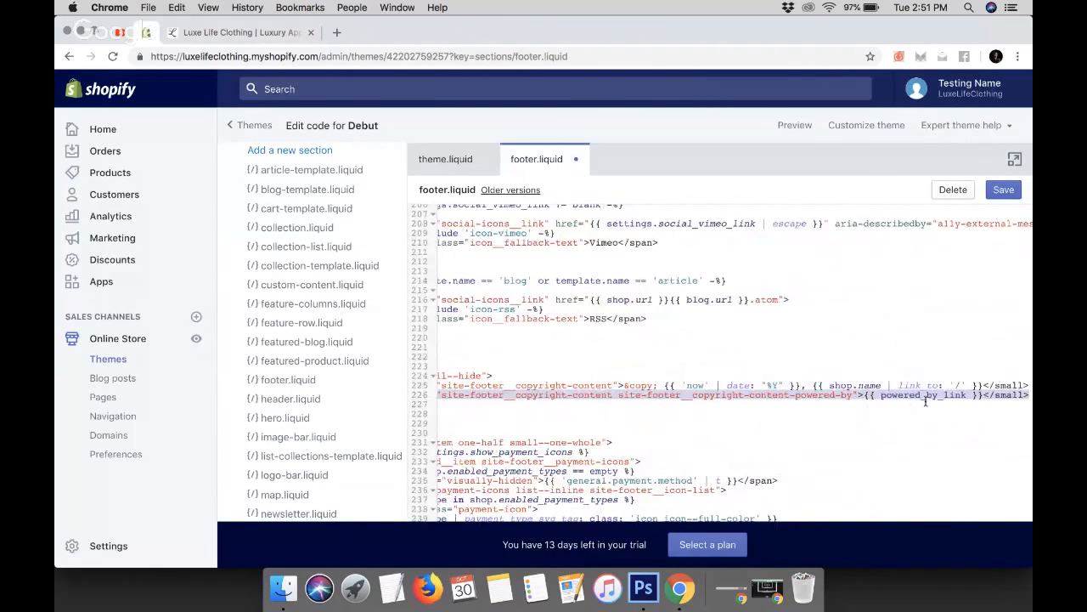
scroll(865, 413, "left", 4)
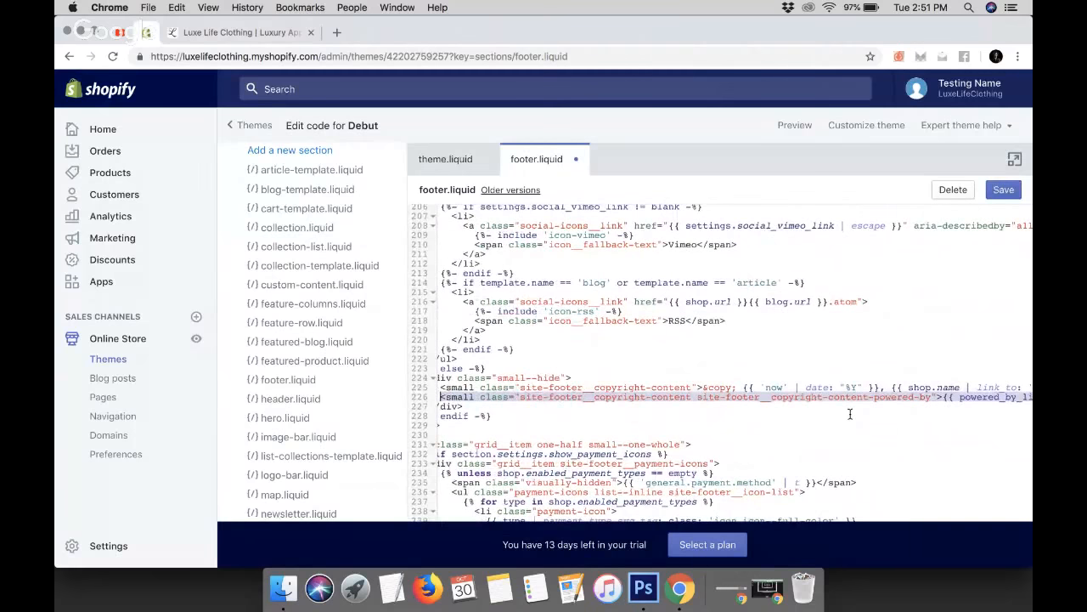
key("BackSpace")
key("super+s")
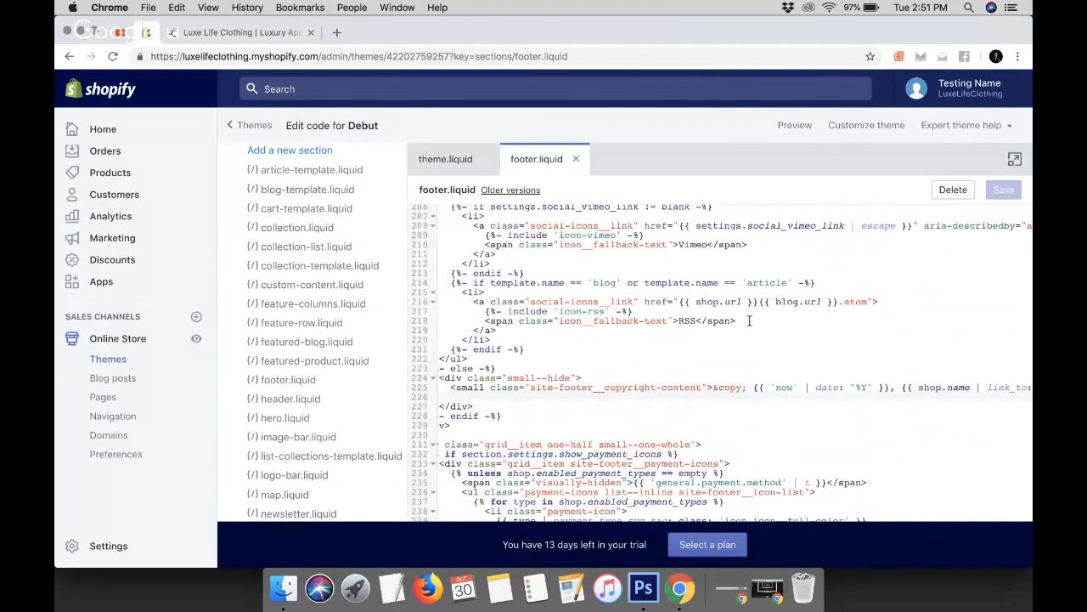
Delete the second powered-by copyright small element on line 249 in the footer's other branch and save footer.liquid
scroll(749, 320, "down", 5)
scroll(750, 321, "down", 5)
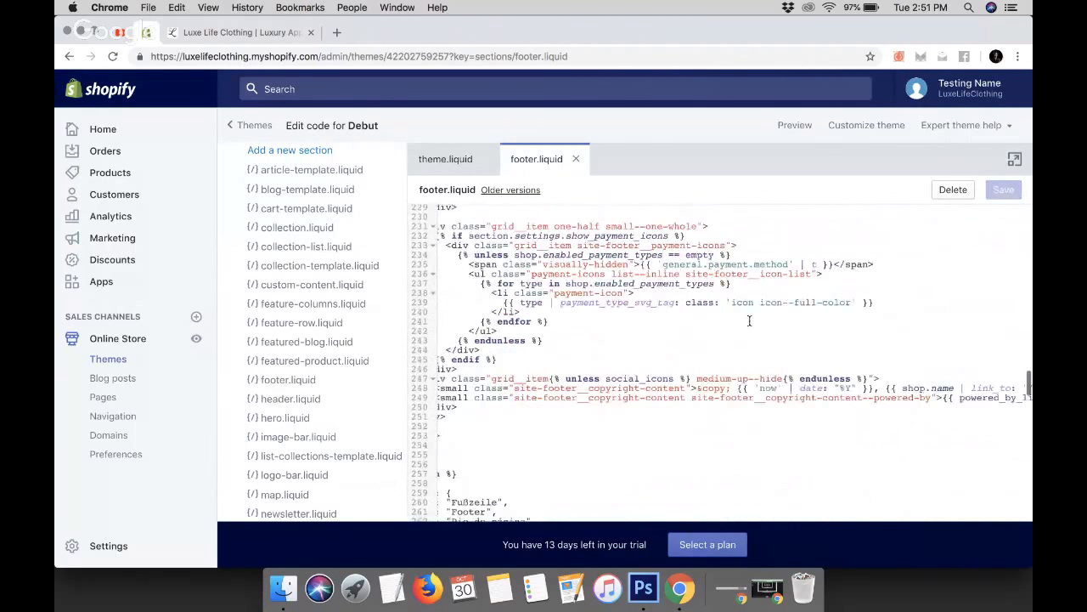
scroll(952, 459, "right", 3)
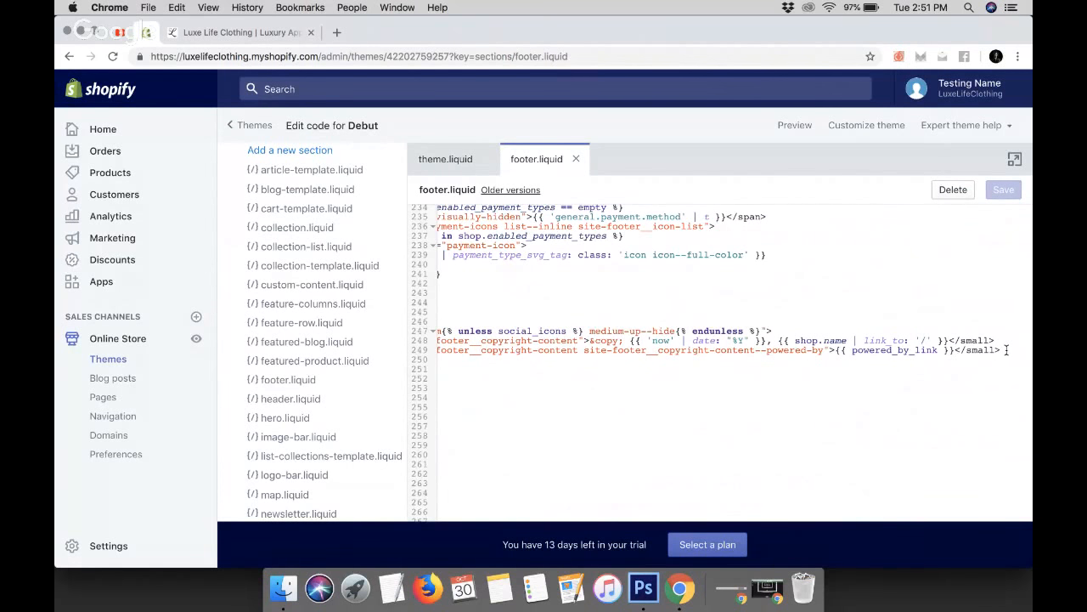
left_click_drag(1007, 350, 473, 350)
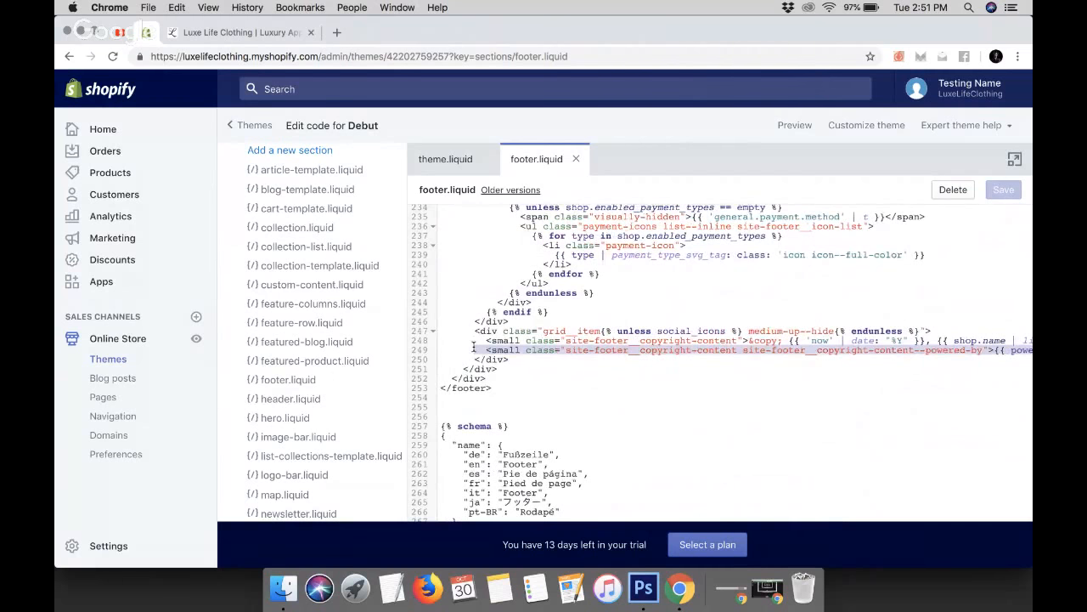
key("BackSpace")
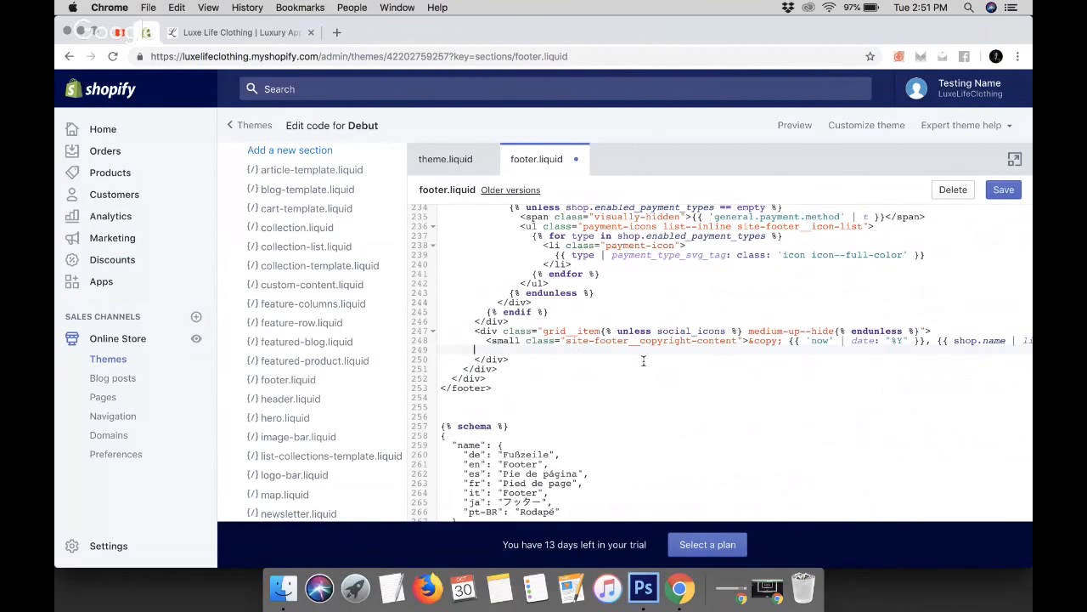
scroll(643, 362, "right", 5)
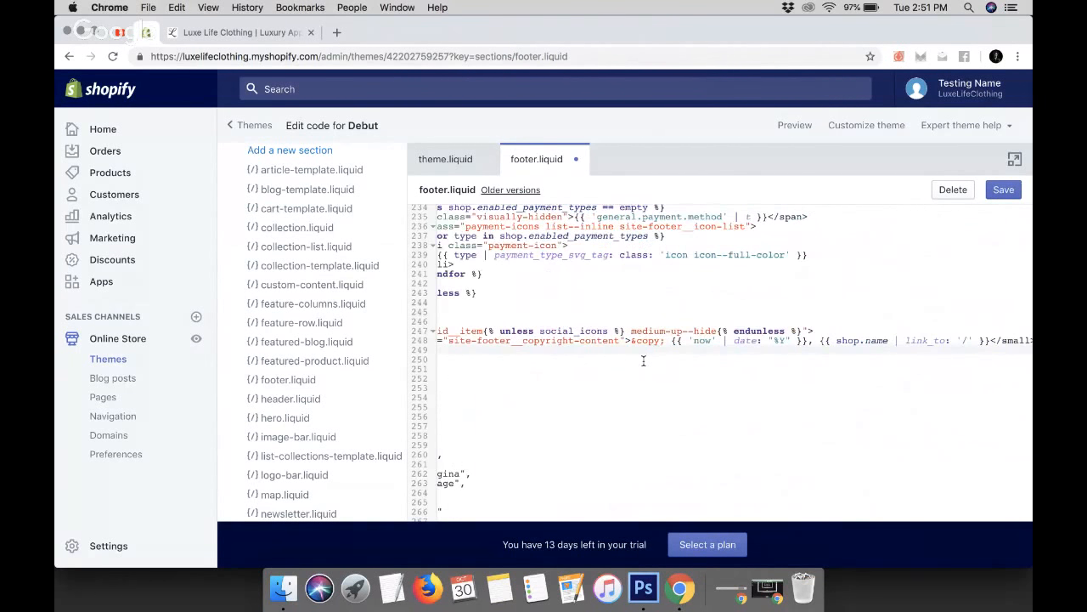
left_click(1005, 190)
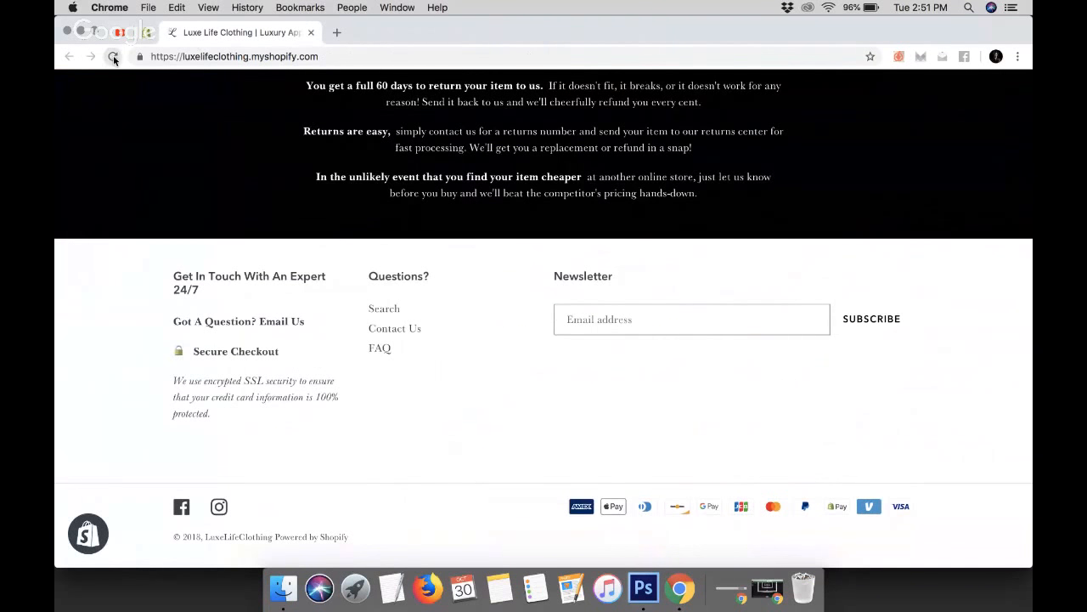
Reload the storefront to check the footer copyright line, and review the edited footer.liquid code
left_click(113, 57)
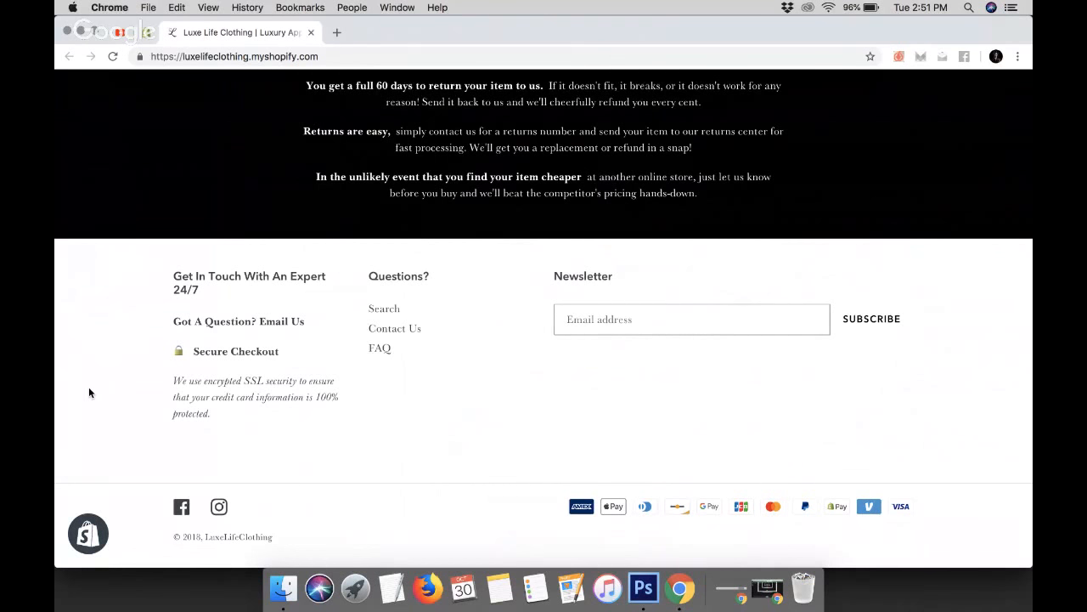
left_click(147, 32)
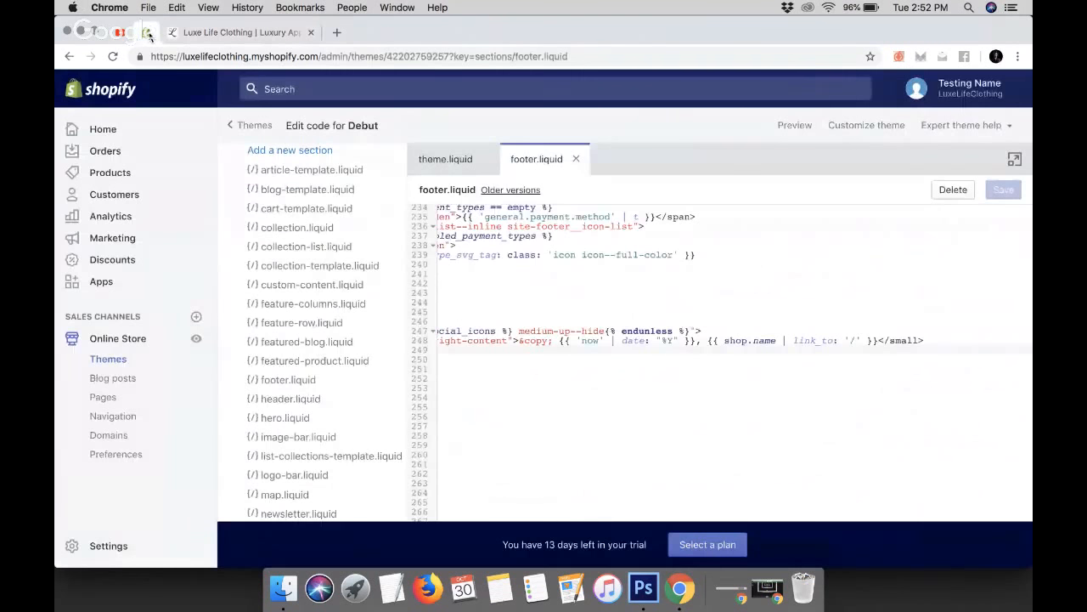
scroll(667, 374, "left", 3)
scroll(667, 374, "left", 3)
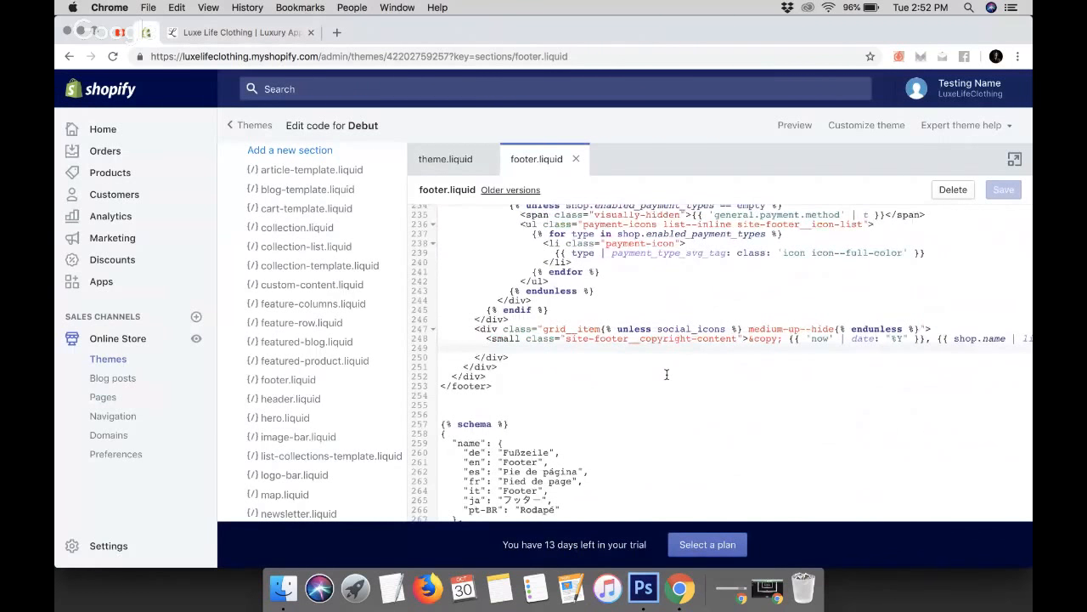
scroll(667, 374, "up", 5)
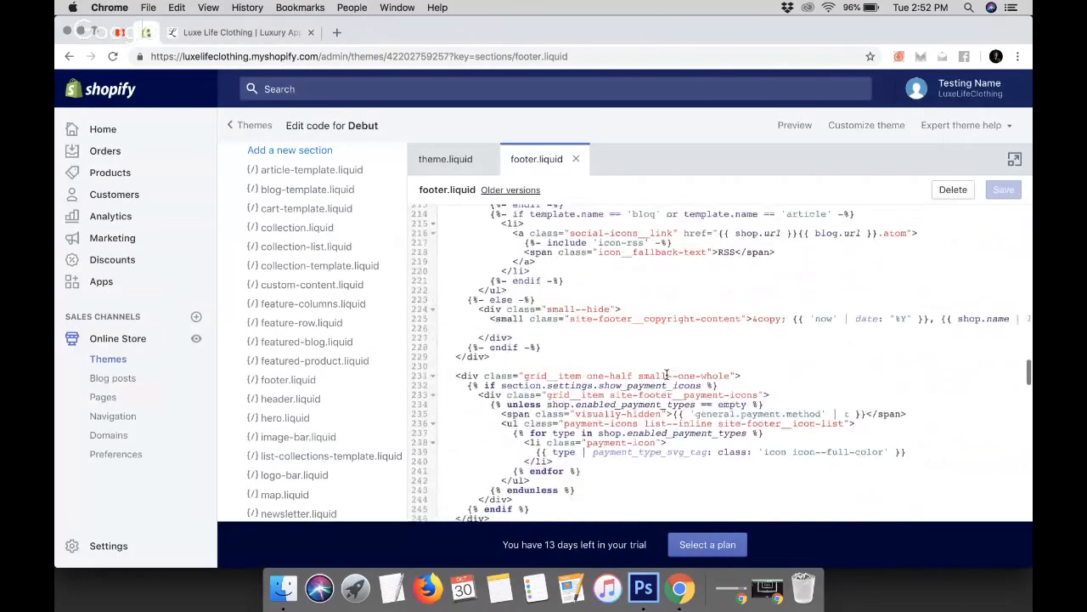
scroll(667, 375, "up", 3)
scroll(667, 374, "down", 5)
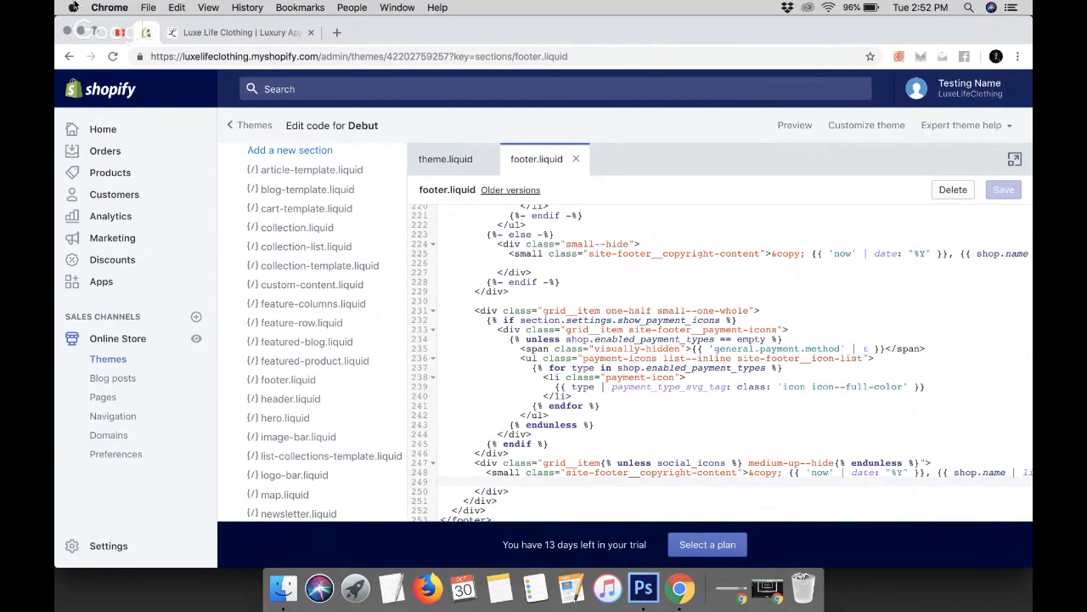
left_click(194, 34)
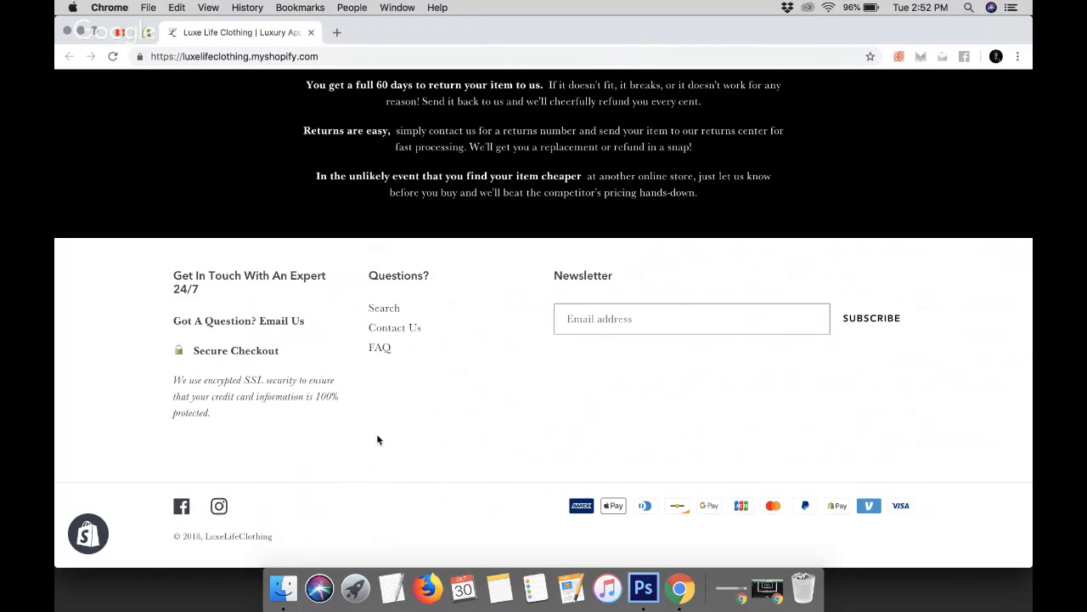
scroll(379, 439, "up", 3)
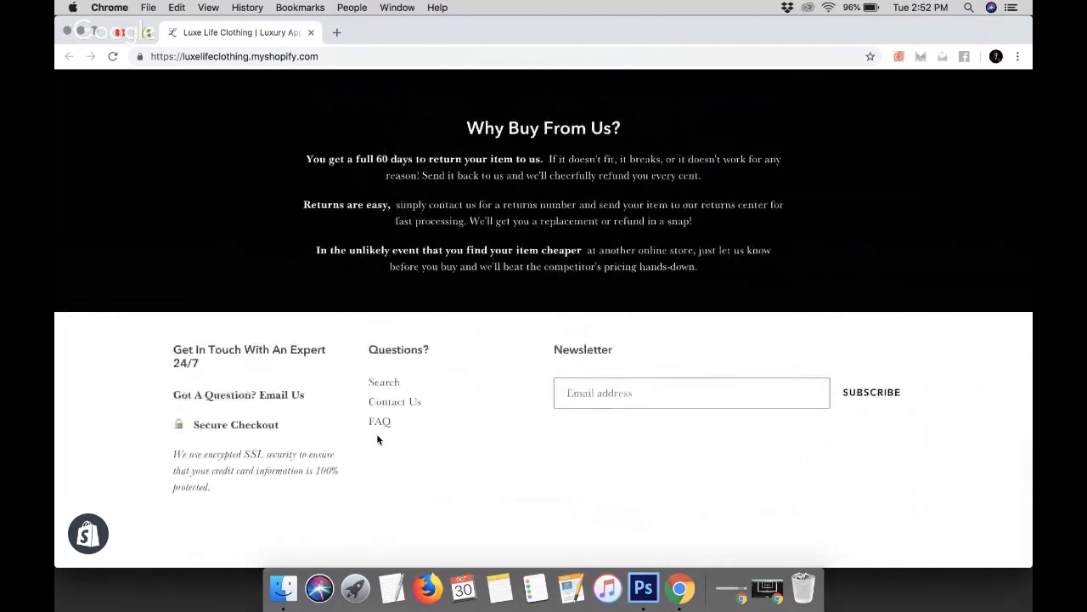
Scroll through the storefront home page from the footer up to the header and back down to the footer
scroll(378, 439, "up", 5)
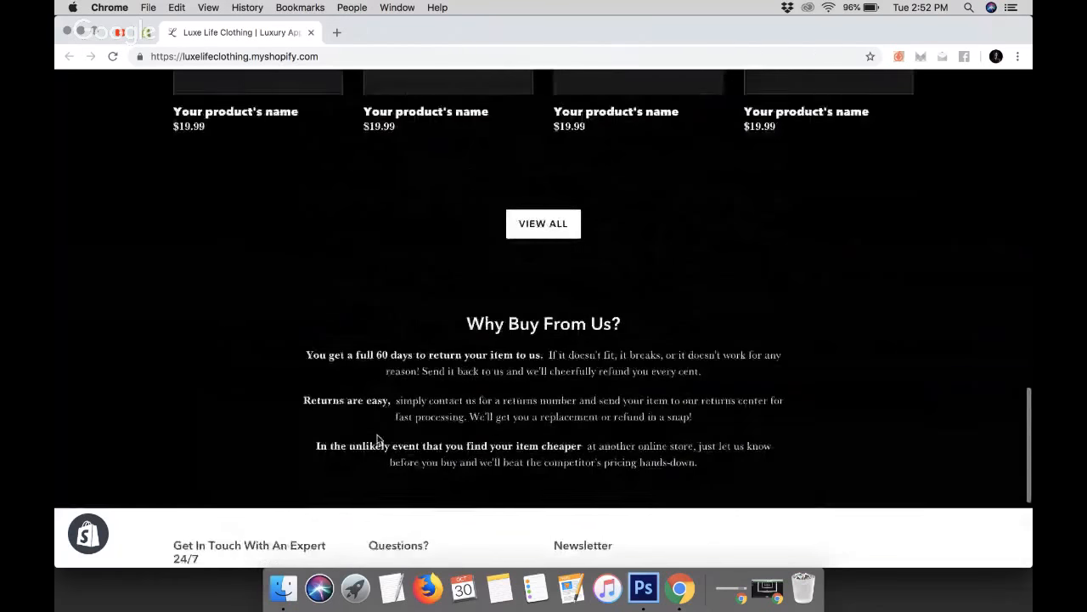
scroll(378, 439, "up", 4)
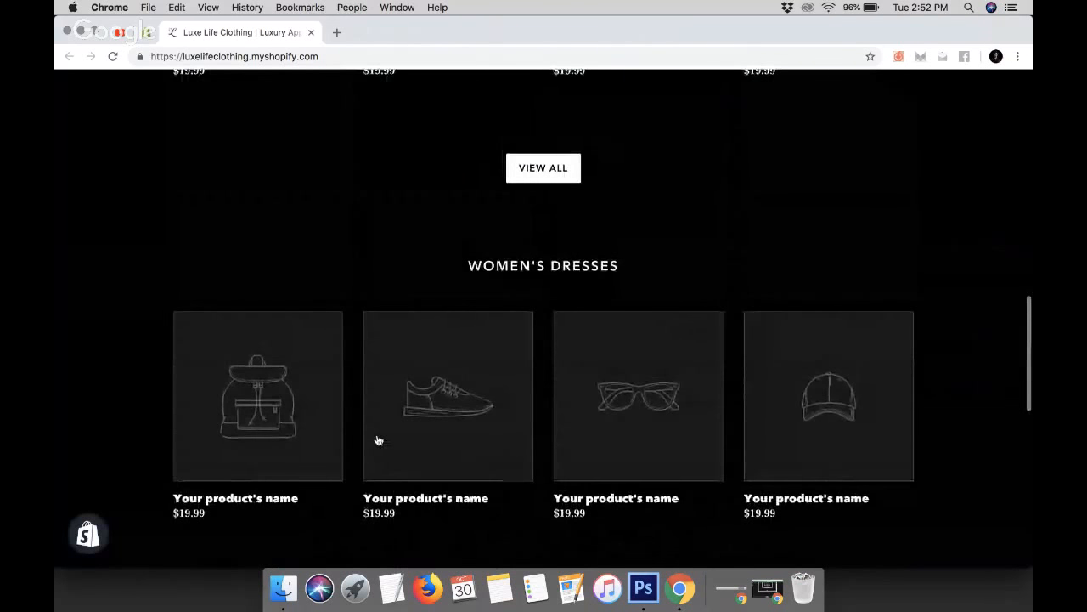
scroll(378, 439, "up", 2)
scroll(379, 440, "up", 8)
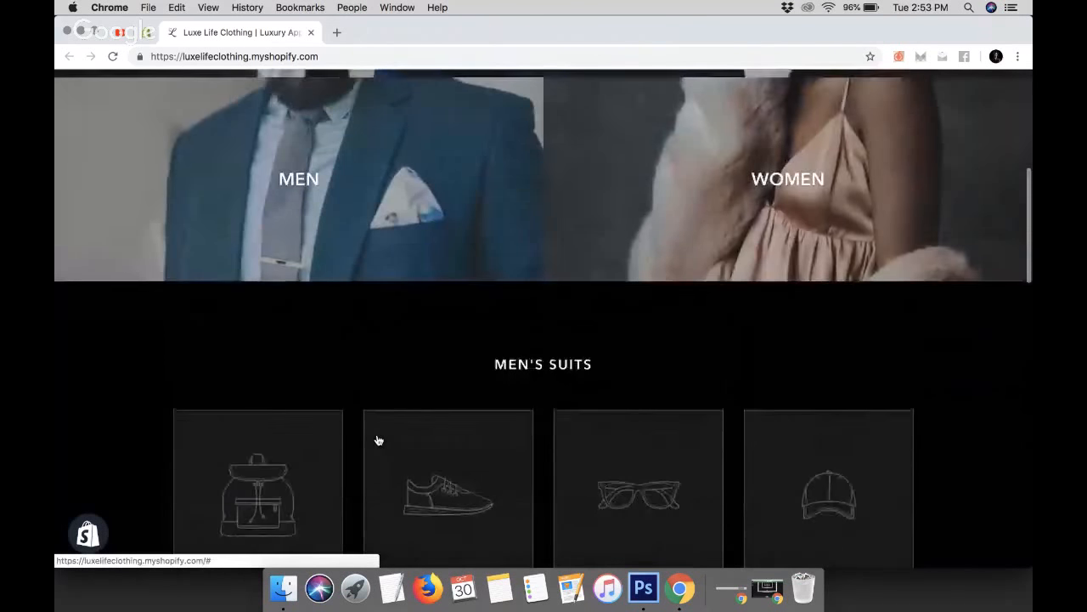
scroll(378, 440, "up", 2)
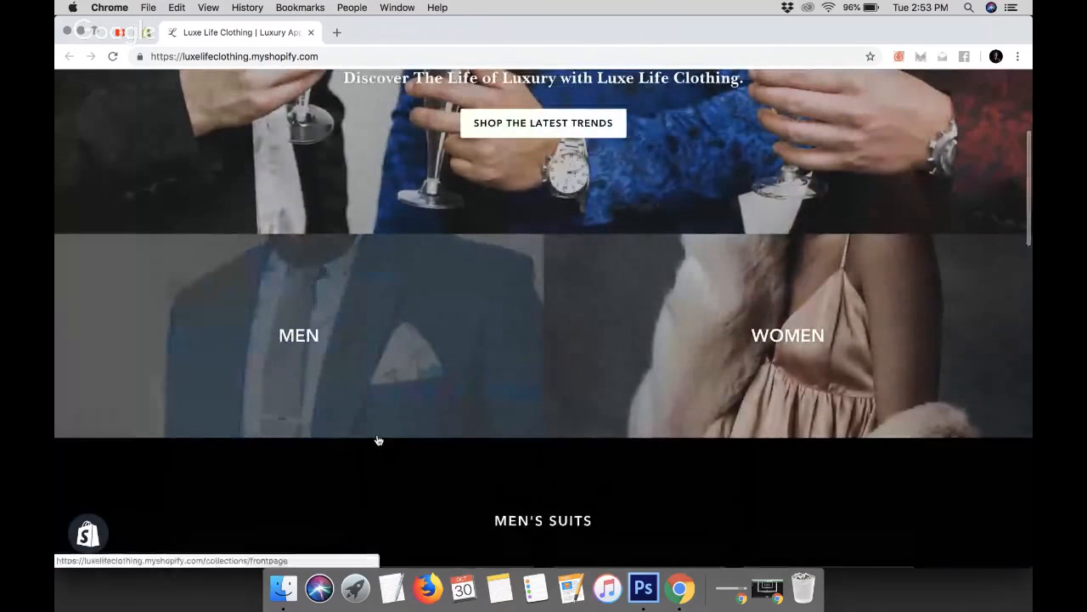
scroll(587, 439, "up", 4)
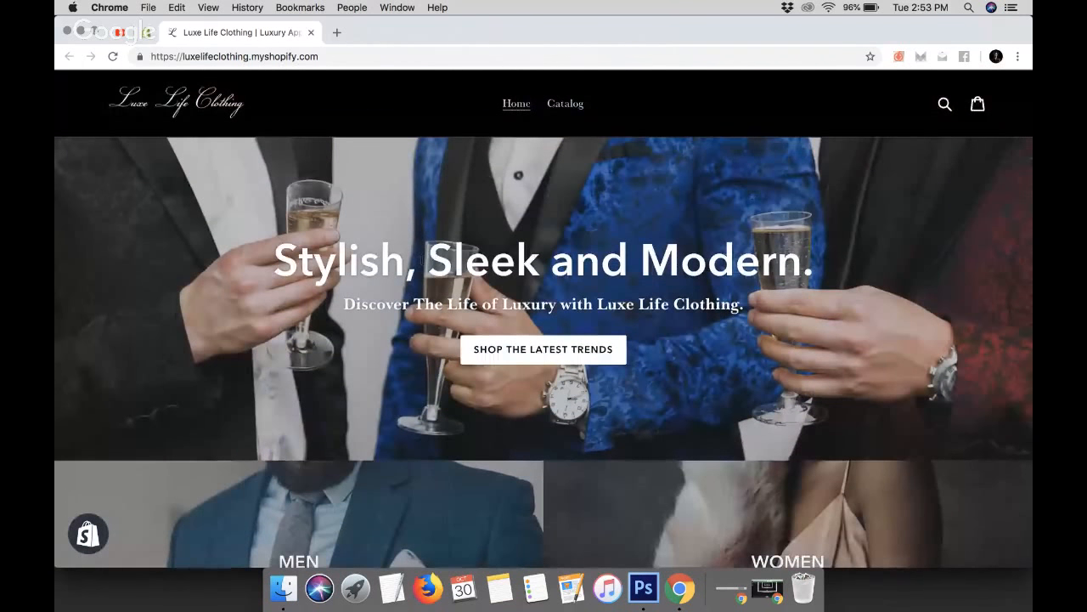
scroll(543, 237, "up", 1)
scroll(543, 239, "down", 15)
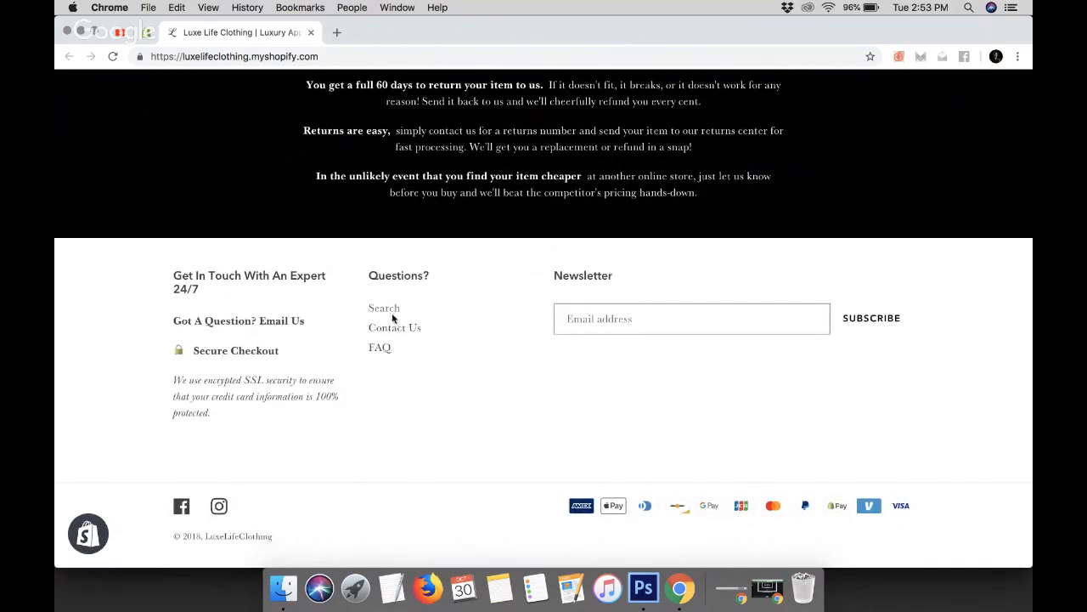
Open the Contact Us page from the footer and enter the test text black text in the Message field
left_click(391, 331)
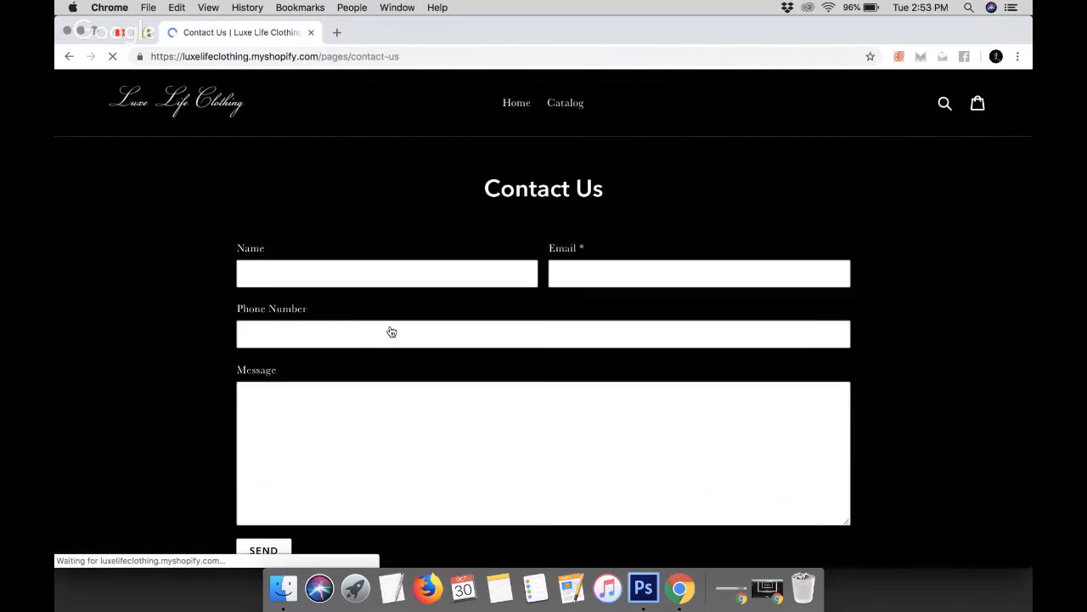
scroll(391, 331, "down", 4)
scroll(391, 331, "up", 3)
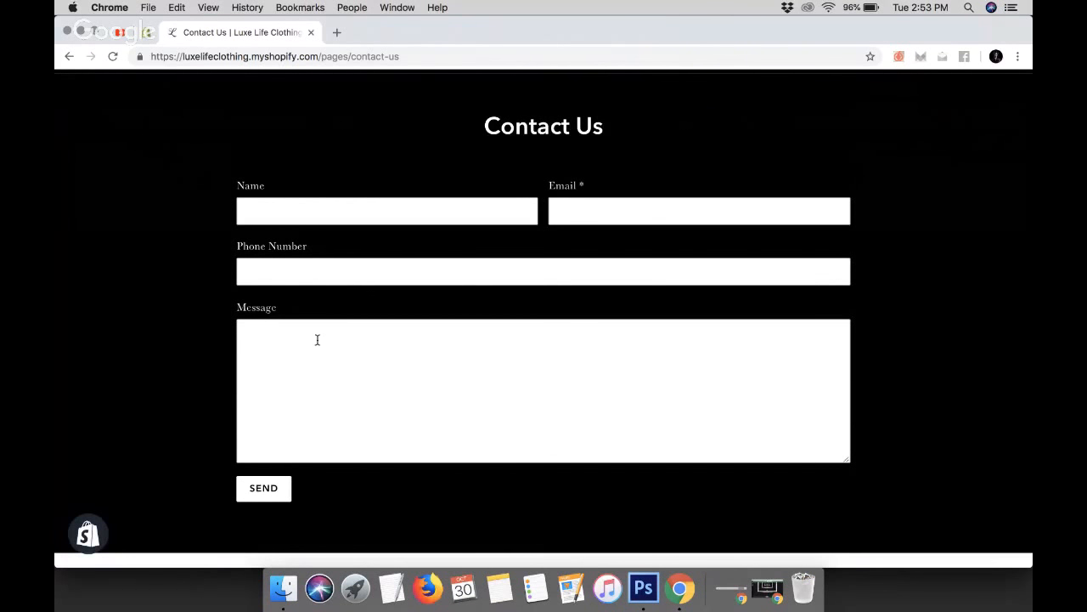
left_click(252, 354)
type("black text")
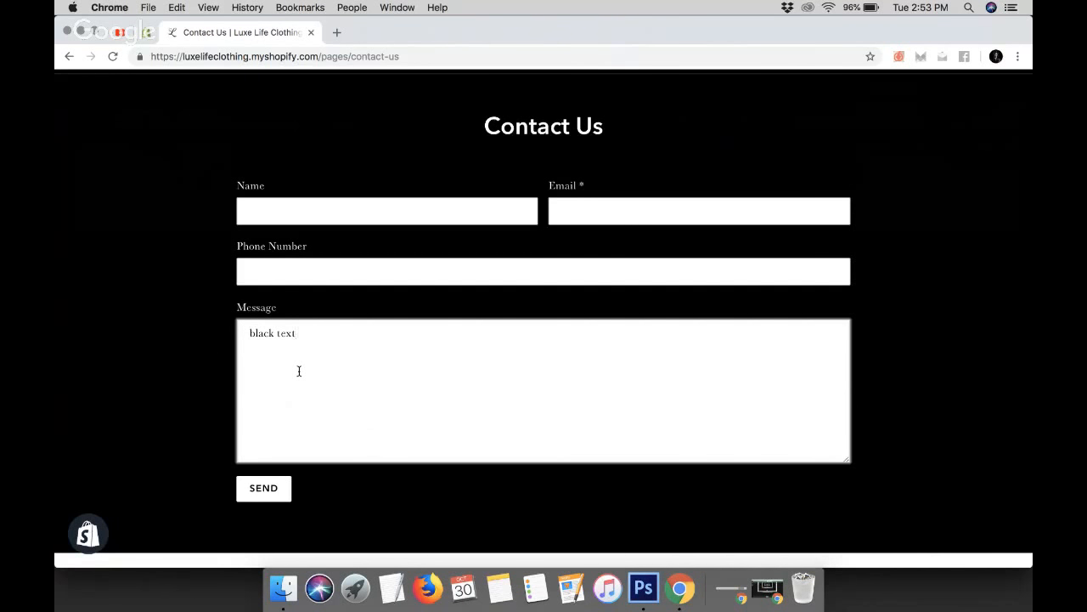
left_click(141, 230)
Open the FAQ page from the footer and select its questions and answers text to inspect it
scroll(141, 230, "down", 2)
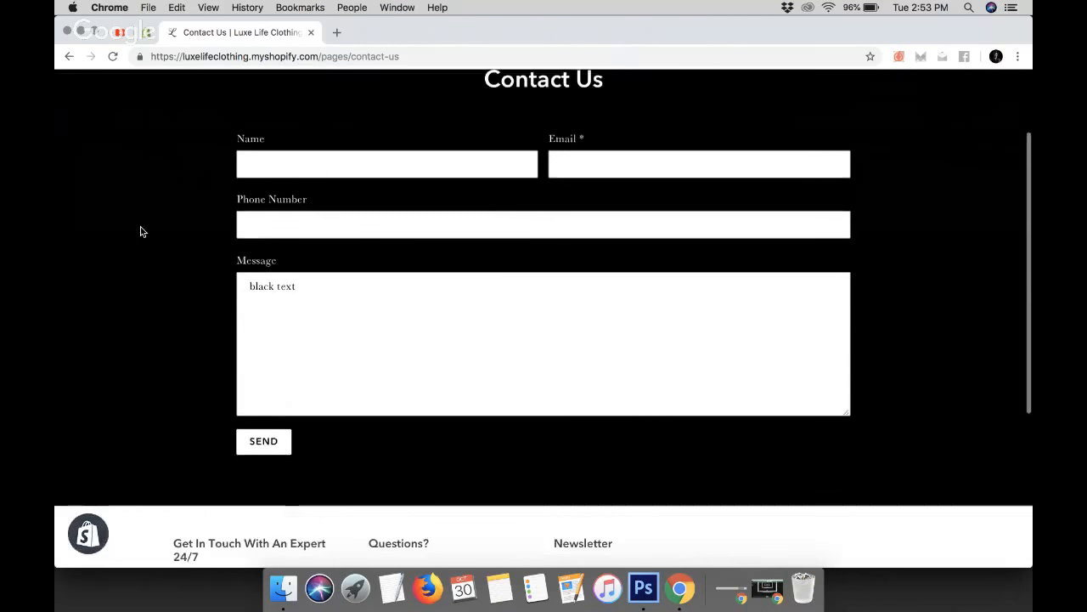
scroll(141, 230, "down", 5)
left_click(380, 348)
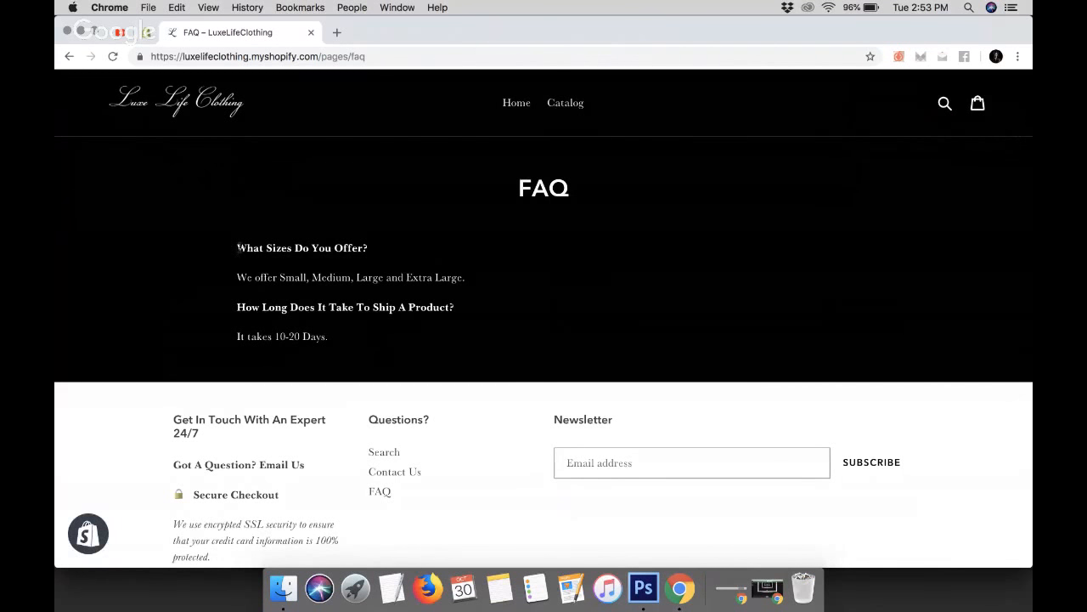
left_click_drag(237, 248, 360, 328)
left_click(590, 277)
Return to the Home page and scroll through its sections, from the hero banner down to the footer and back
left_click(517, 102)
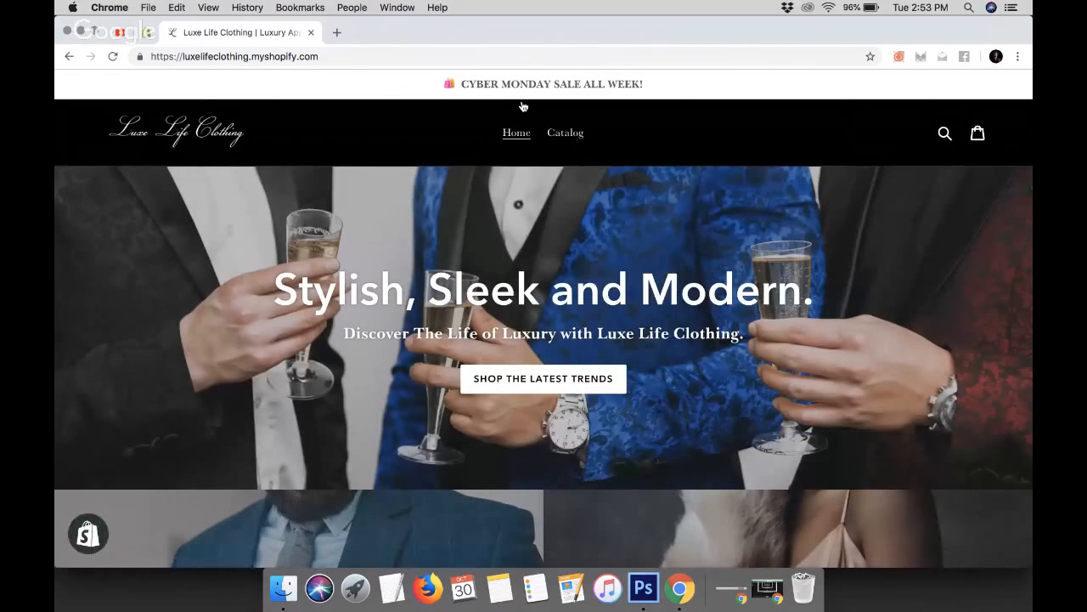
scroll(365, 231, "down", 5)
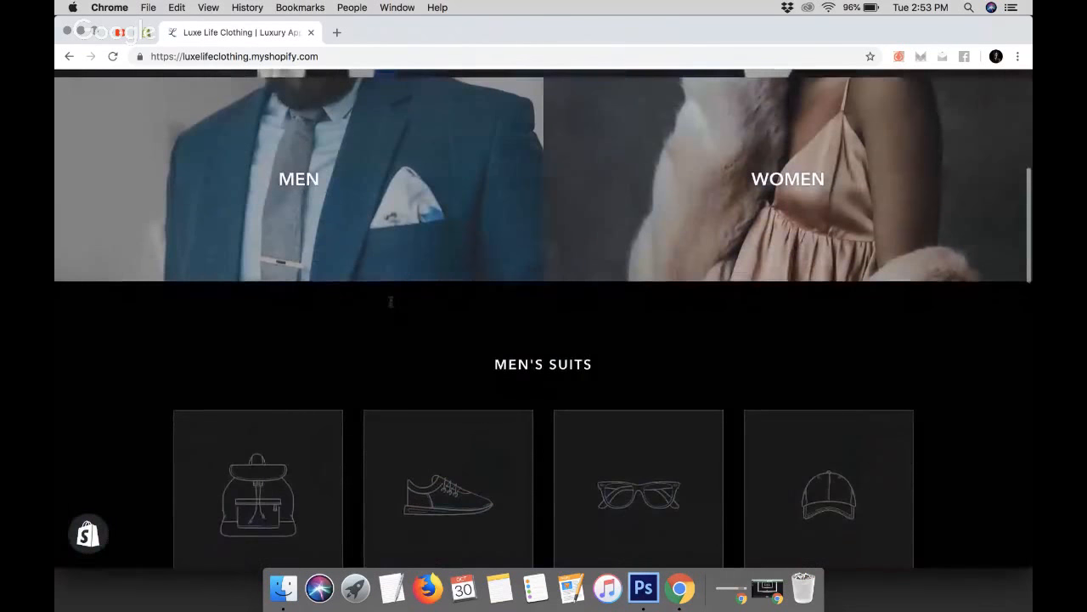
scroll(391, 301, "up", 5)
scroll(391, 301, "down", 2)
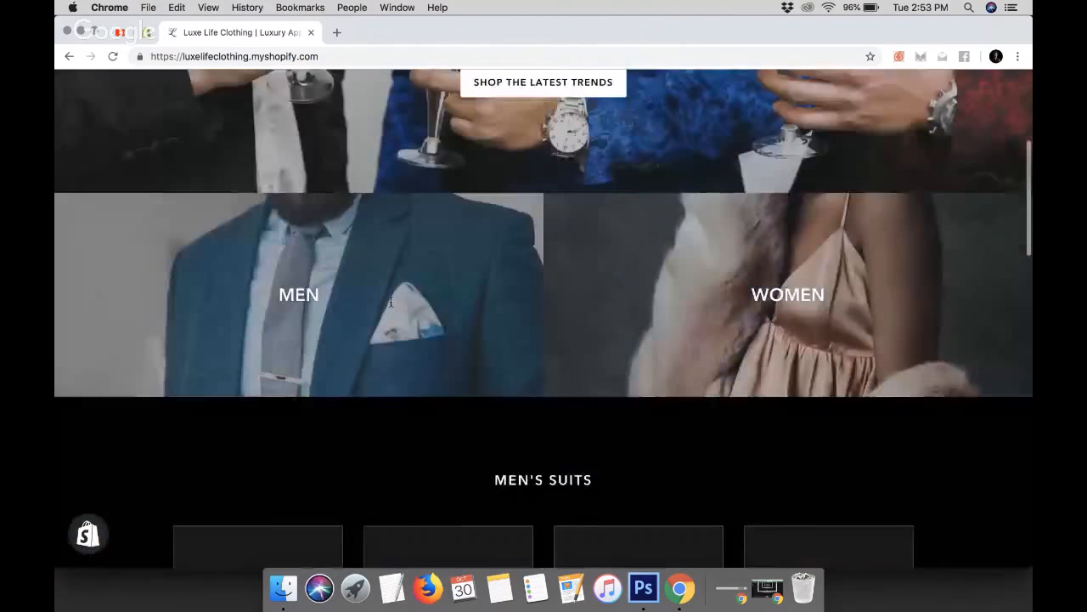
scroll(390, 302, "down", 10)
scroll(392, 307, "up", 5)
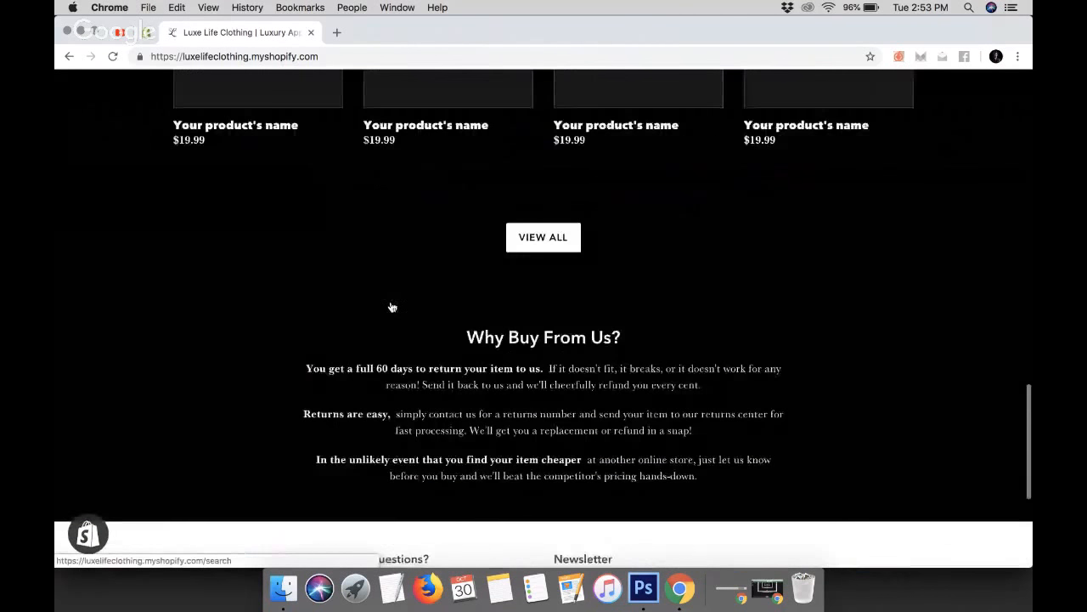
scroll(391, 306, "up", 3)
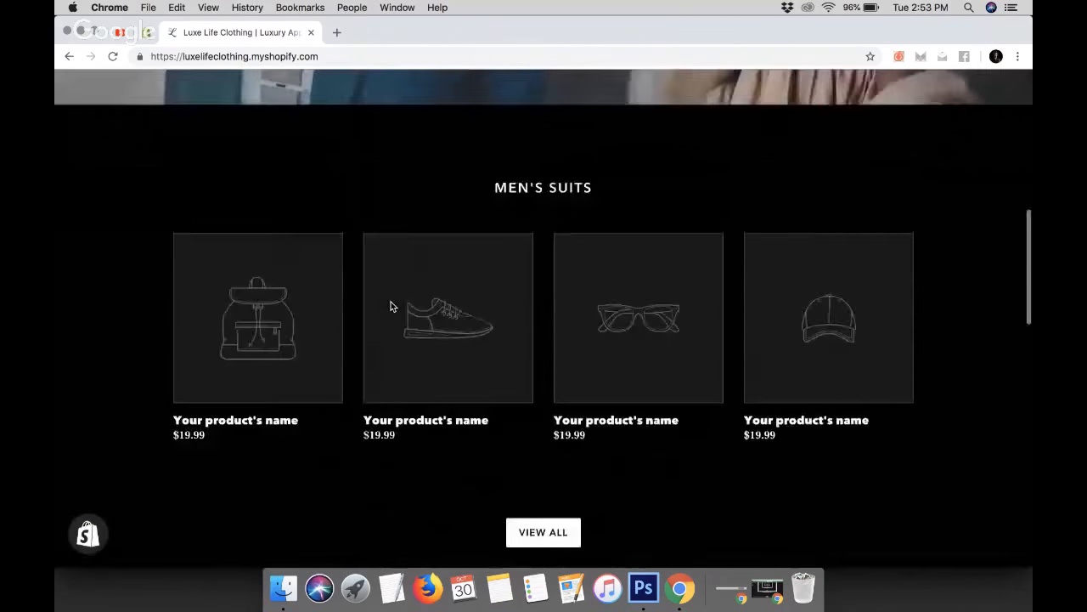
scroll(391, 305, "up", 8)
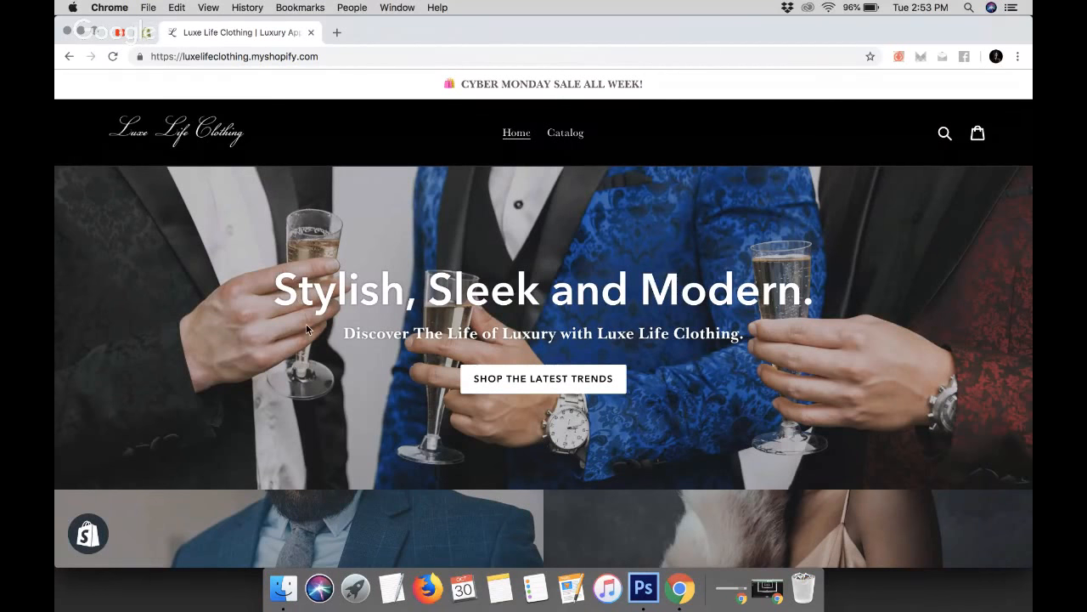
scroll(308, 329, "down", 5)
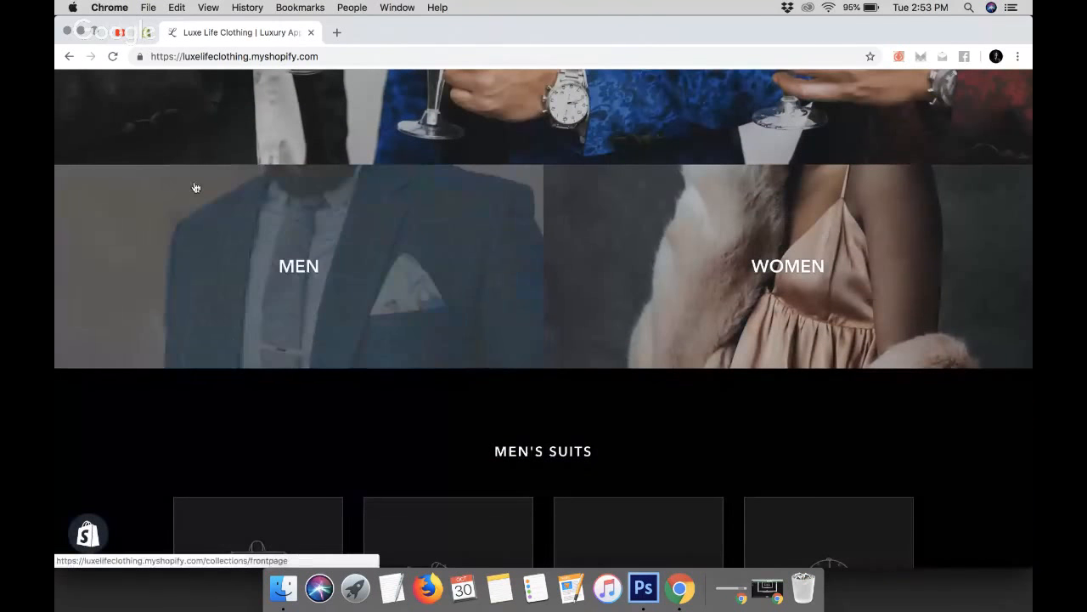
scroll(194, 186, "down", 9)
scroll(194, 187, "down", 10)
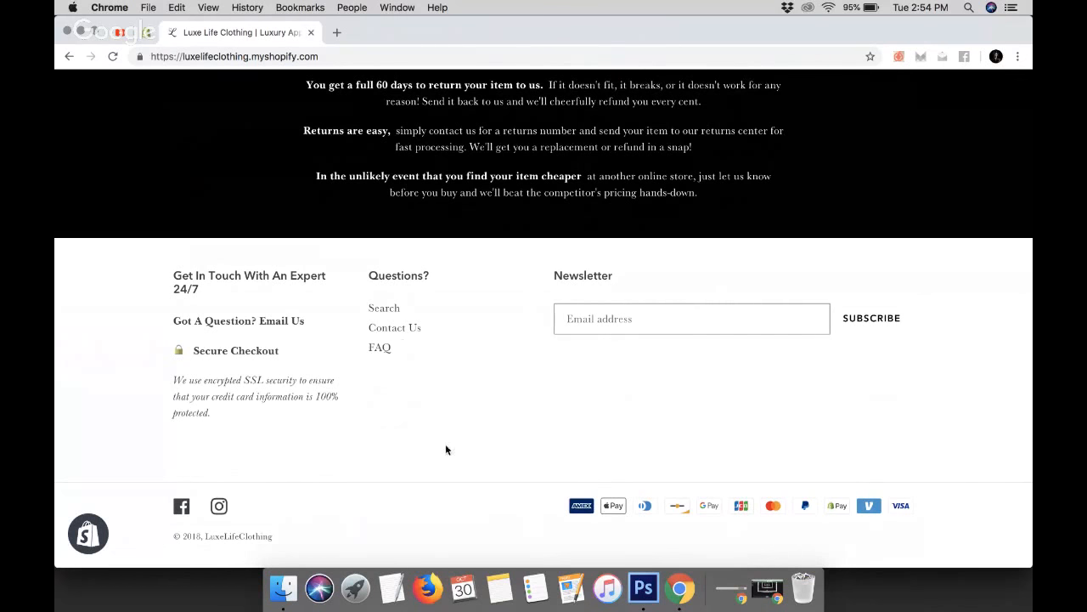
scroll(454, 453, "up", 4)
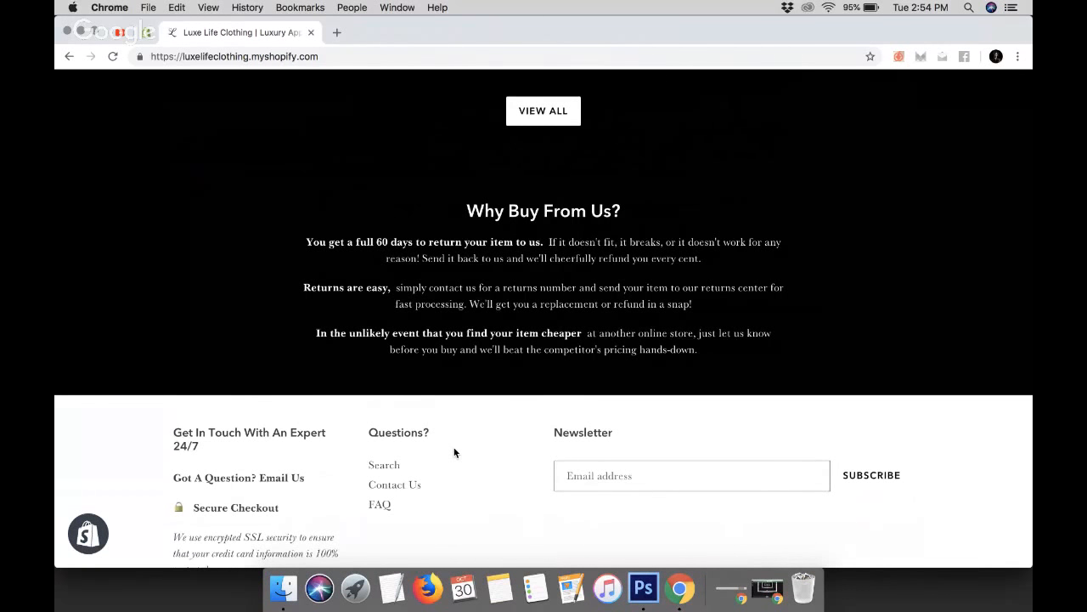
scroll(455, 452, "up", 10)
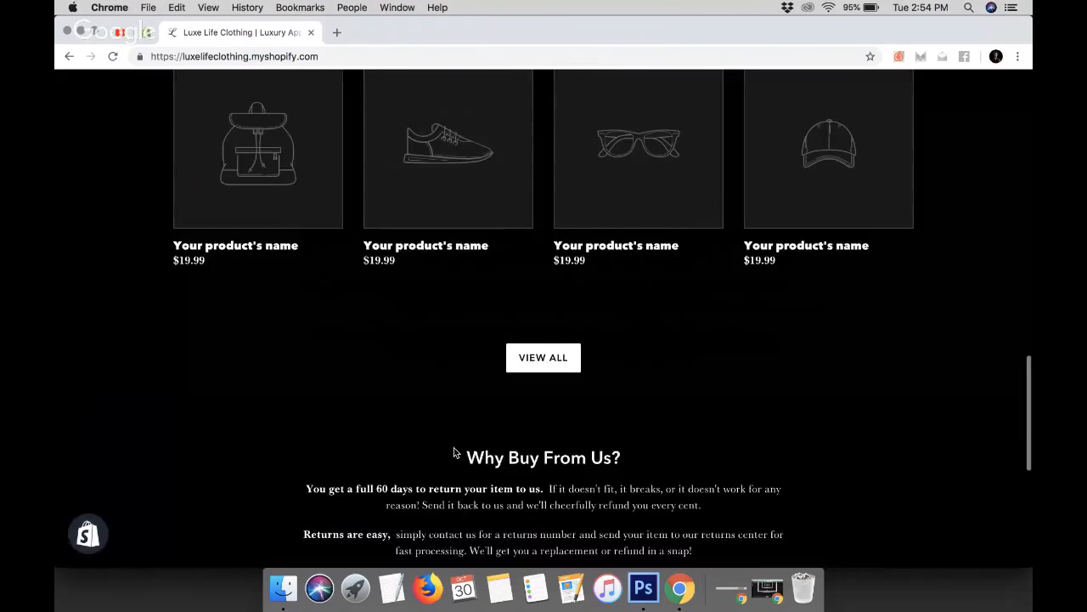
scroll(459, 285, "up", 10)
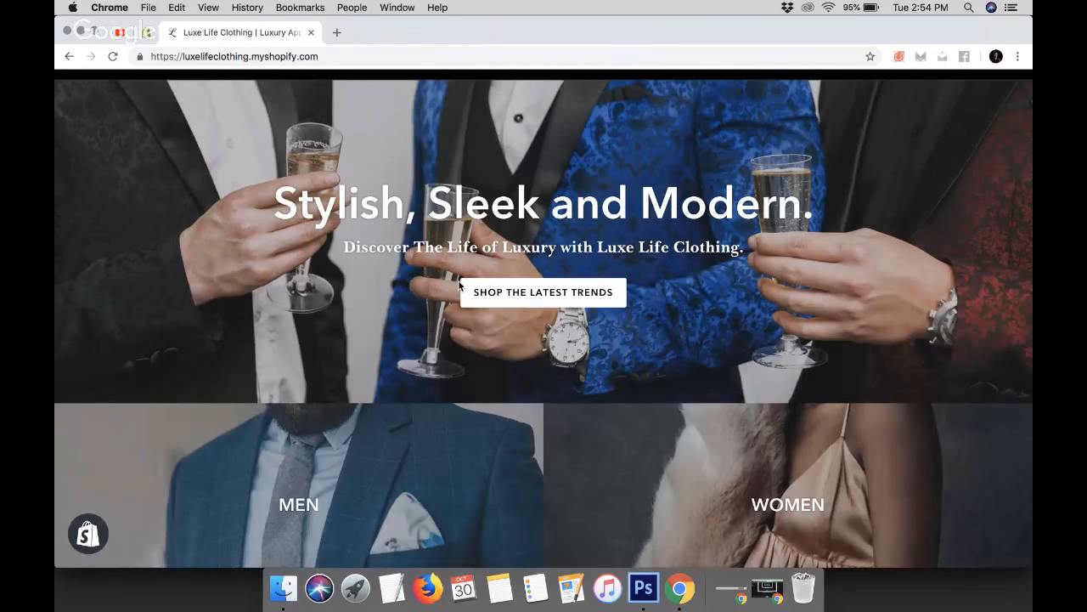
scroll(458, 285, "down", 15)
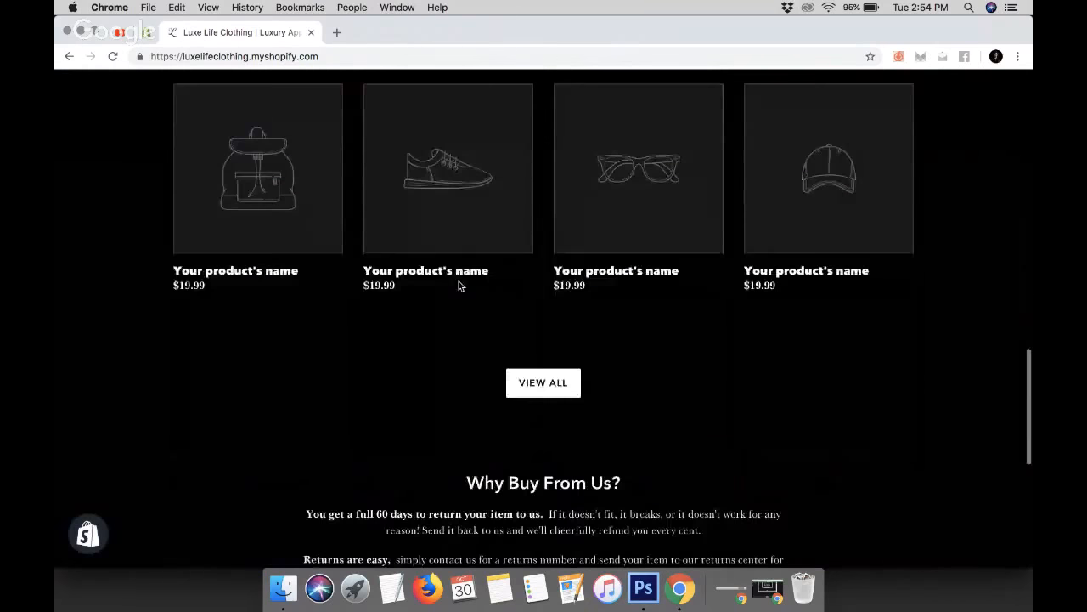
scroll(460, 286, "up", 15)
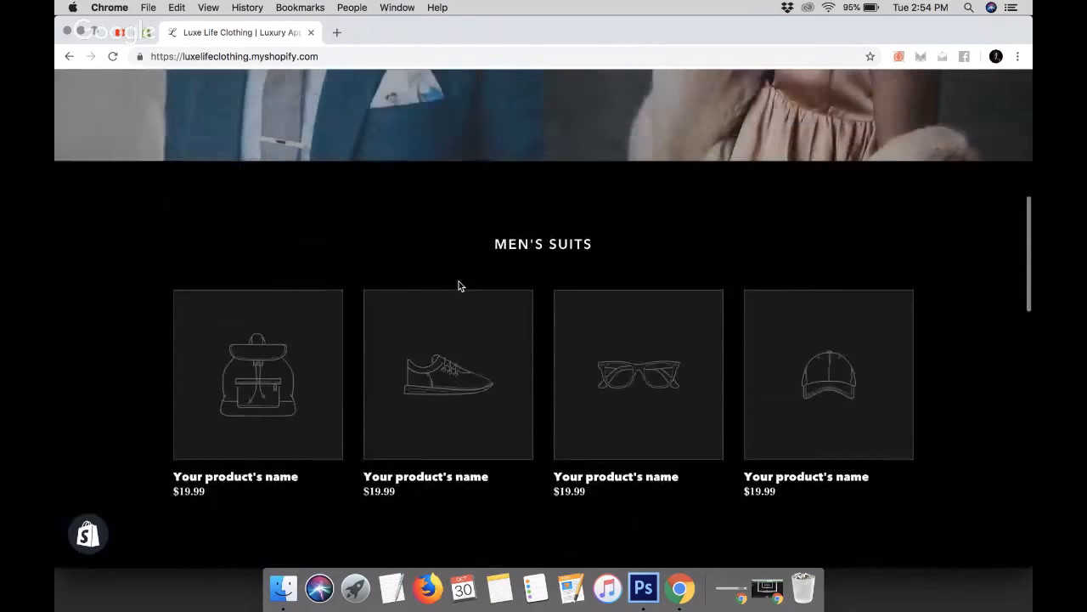
scroll(460, 284, "down", 15)
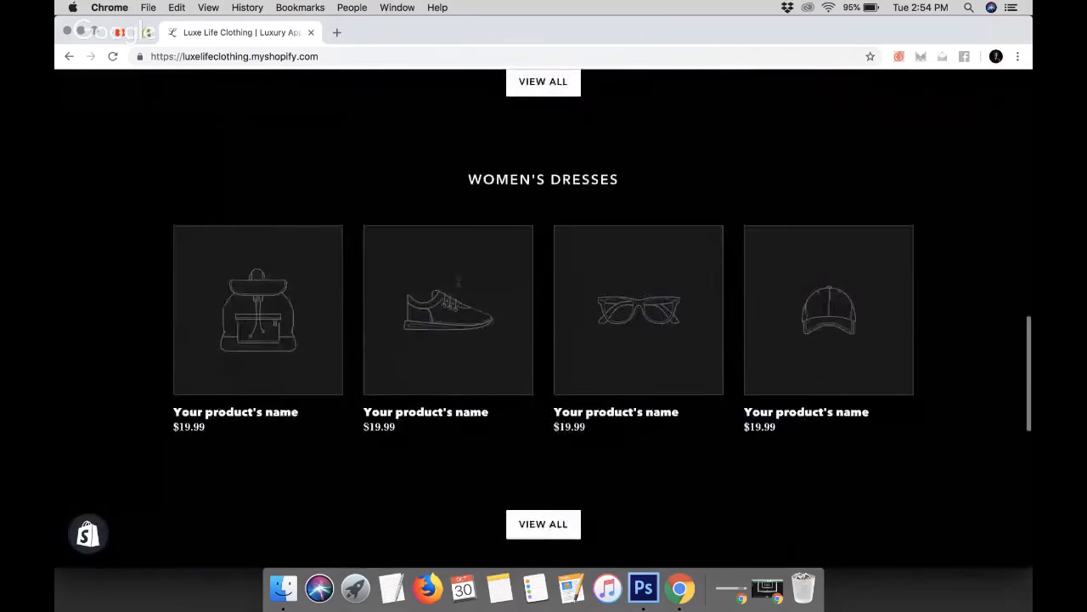
scroll(458, 284, "up", 5)
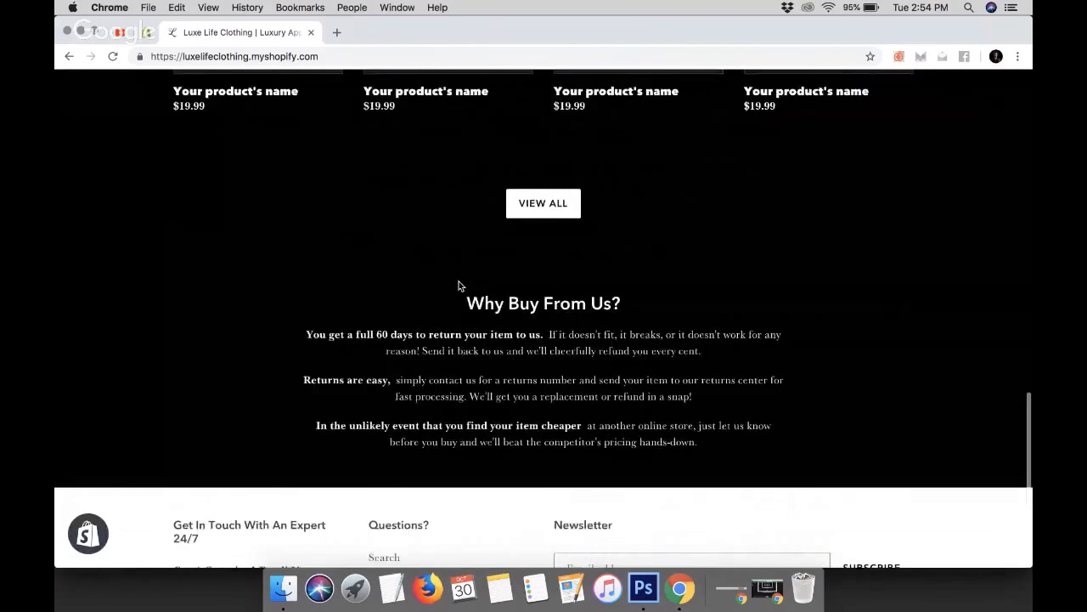
scroll(459, 285, "up", 10)
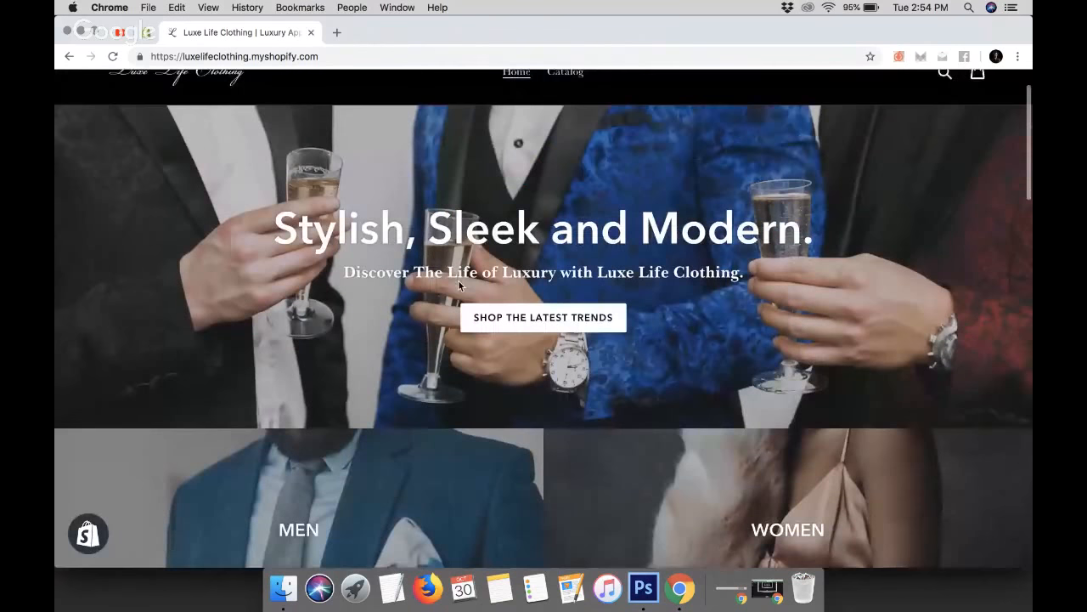